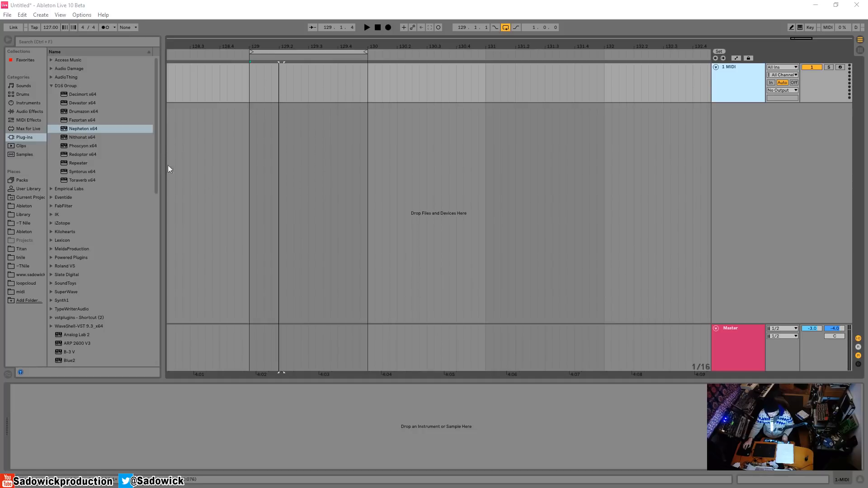
# Step: Load the D16 Group instruments Nepheton x64 and Drumazon x64 onto two new MIDI tracks
pyautogui.moveTo(85, 131); pyautogui.dragTo(316, 131)
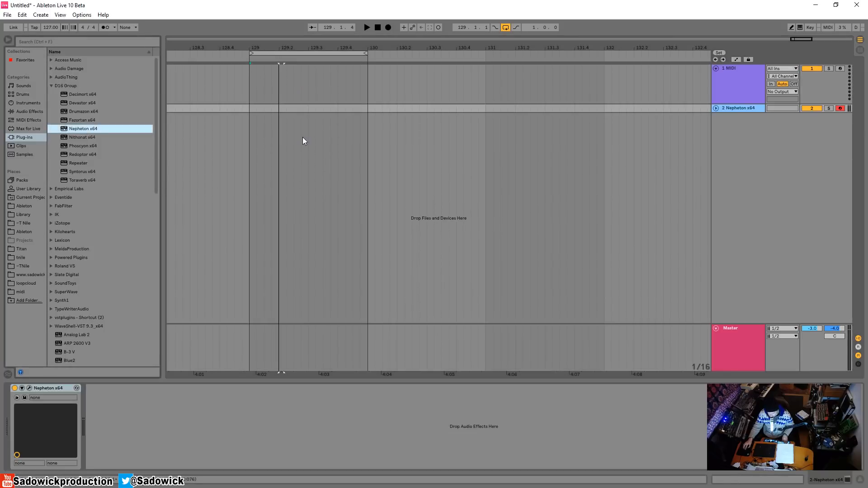
pyautogui.click(81, 111)
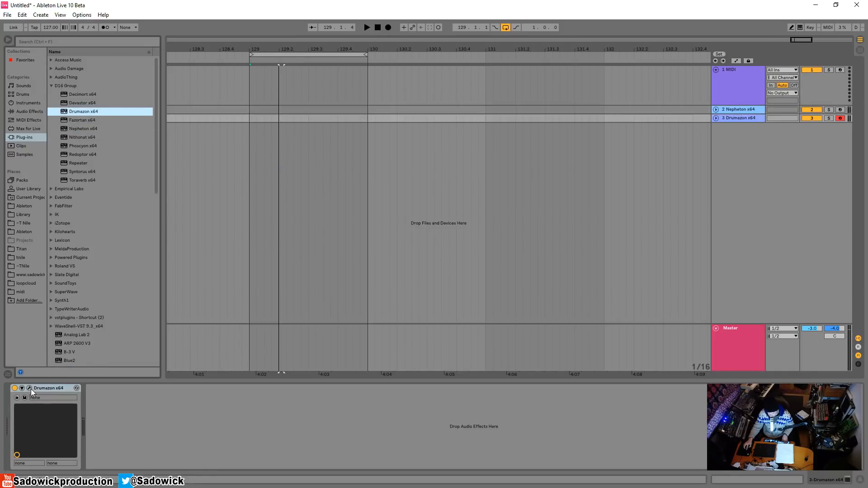
# Step: Arrange the Drumazon and Nepheton plug-in windows beside each other so both drum machines can be reached
pyautogui.moveTo(301, 105); pyautogui.dragTo(514, 81)
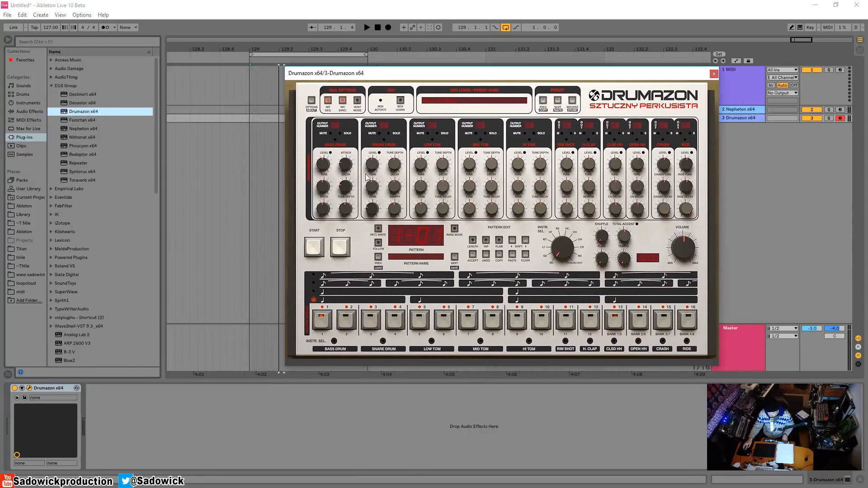
pyautogui.click(757, 110)
pyautogui.click(29, 388)
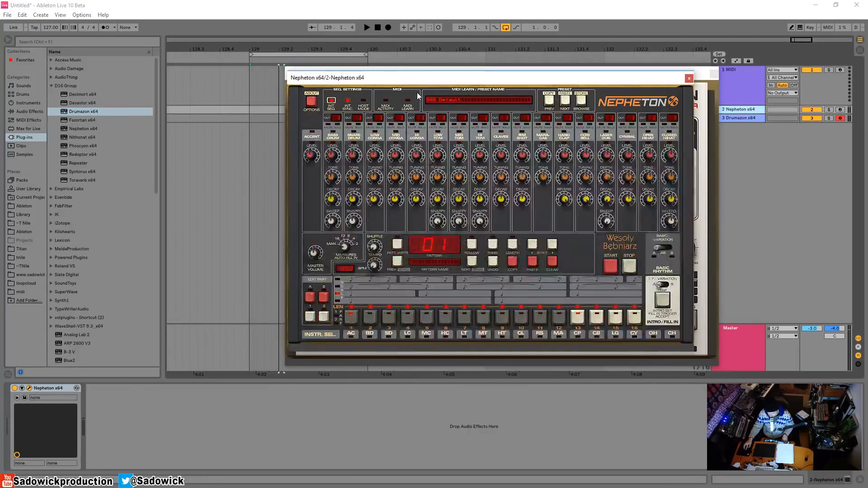
pyautogui.moveTo(414, 74); pyautogui.dragTo(182, 100)
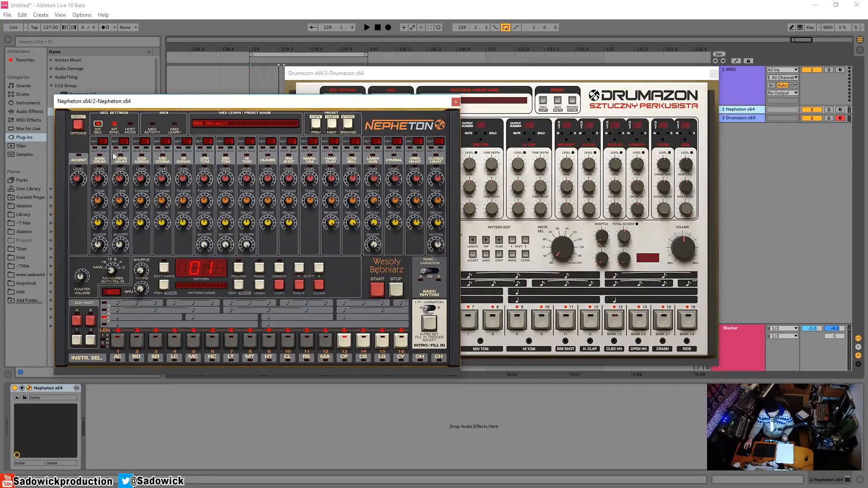
# Step: Turn off the internal sequencers in Nepheton and Drumazon and close both plug-in windows
pyautogui.click(99, 127)
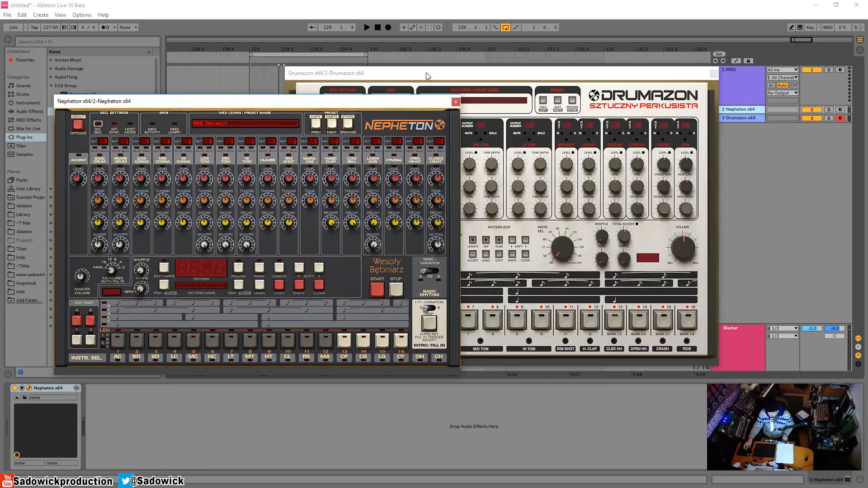
pyautogui.click(410, 74)
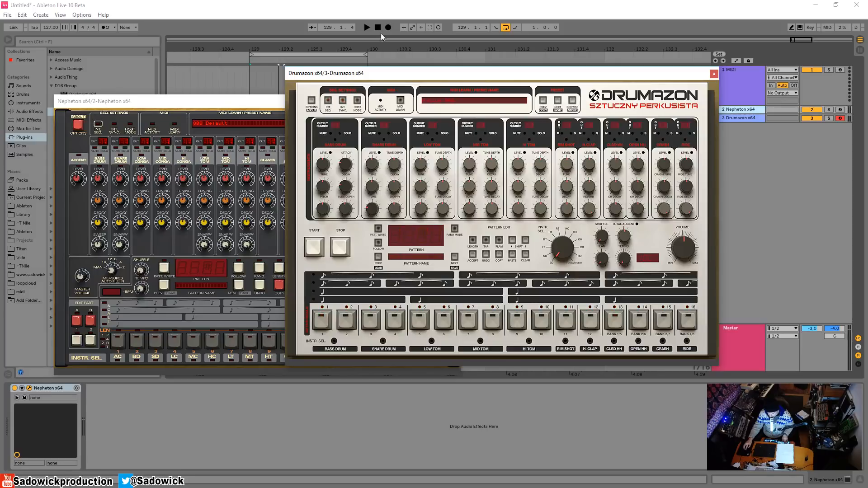
pyautogui.click(715, 73)
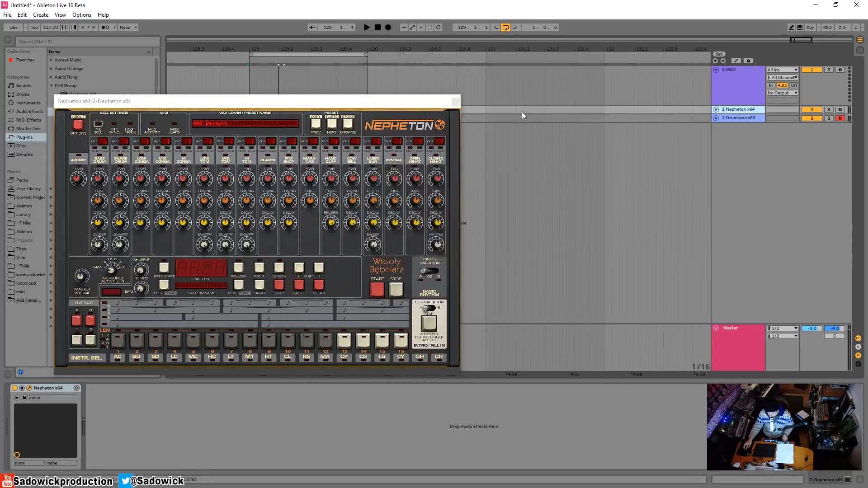
pyautogui.click(460, 102)
# Step: Unfold the Nepheton track and insert an empty one-bar MIDI clip over the loop range at bar 129
pyautogui.doubleClick(750, 112)
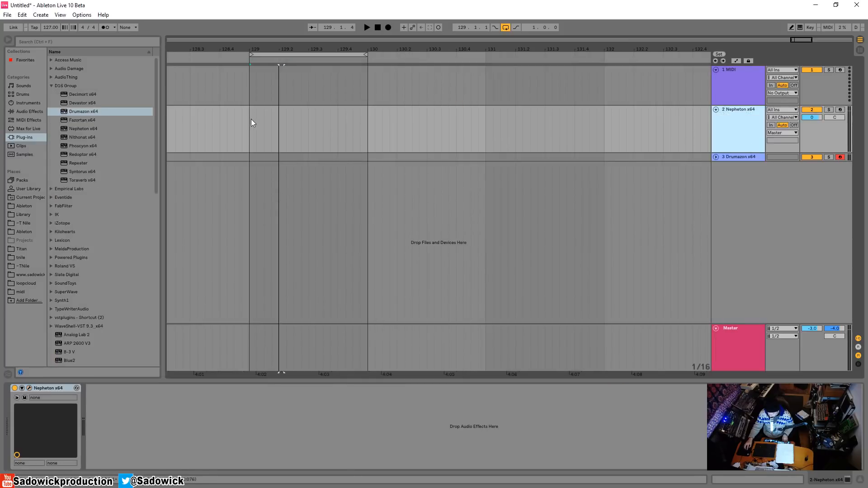
pyautogui.moveTo(251, 122); pyautogui.dragTo(358, 124)
pyautogui.rightClick(345, 107)
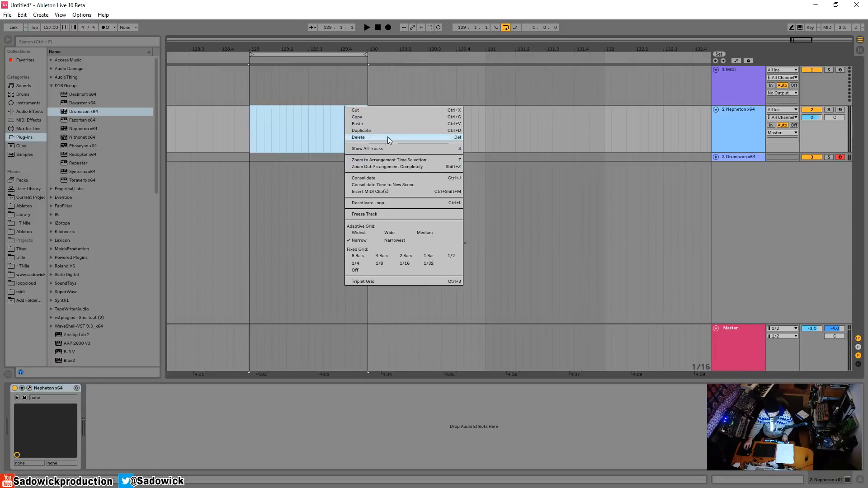
pyautogui.click(366, 191)
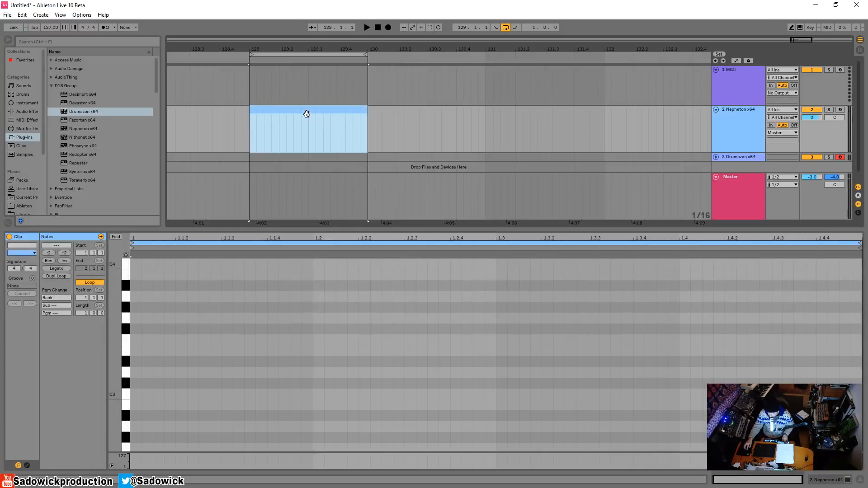
# Step: Fill the Nepheton clip with four consecutive one-beat C1 notes and audition the loop
pyautogui.scroll(-4, 145, 384)
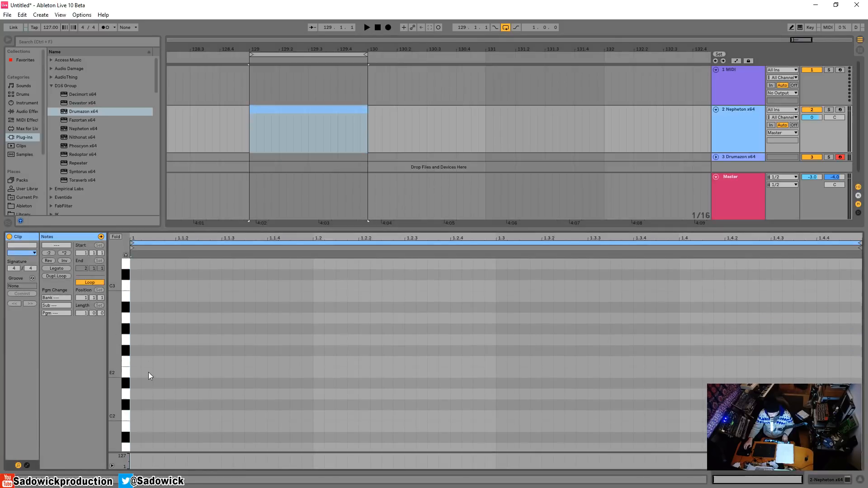
pyautogui.scroll(-4, 148, 376)
pyautogui.click(137, 417)
pyautogui.doubleClick(137, 416)
pyautogui.moveTo(141, 416); pyautogui.dragTo(312, 416)
pyautogui.hotkey('ctrl', 'd')
pyautogui.hotkey('ctrl', 'd')
pyautogui.hotkey('ctrl', 'd')
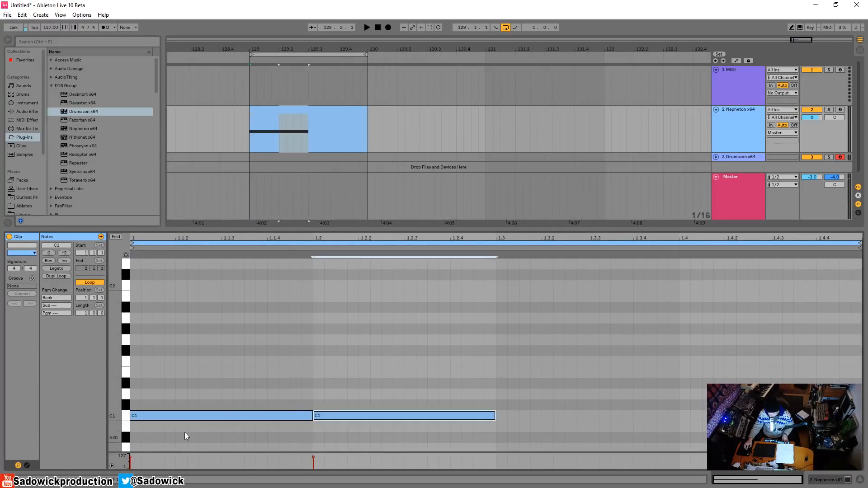
pyautogui.press('space')
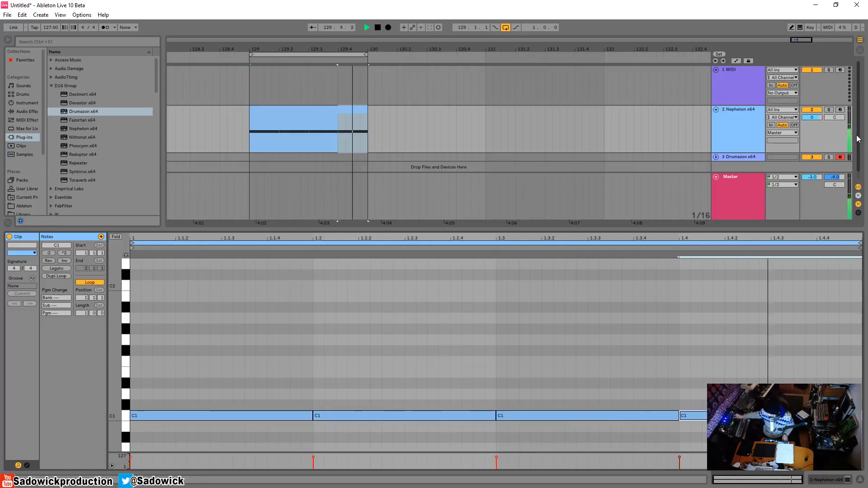
pyautogui.press('space')
# Step: Copy the Nepheton MIDI clip to the Drumazon track at bar 129
pyautogui.click(282, 110)
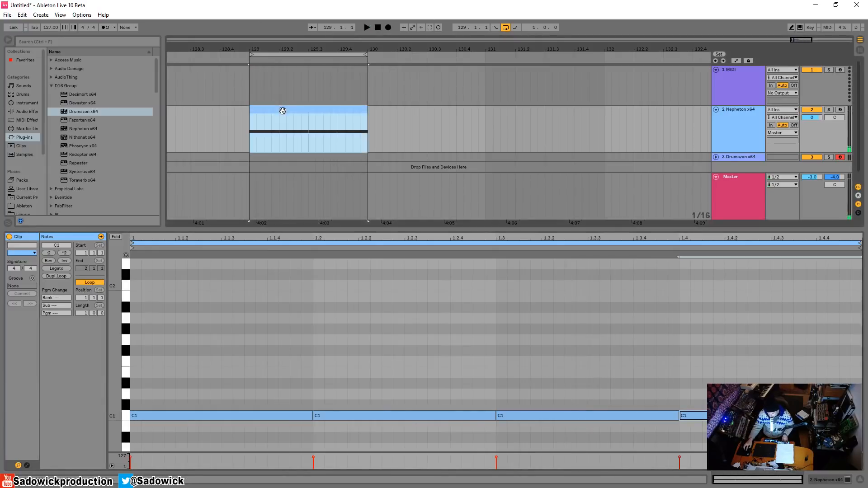
pyautogui.click(251, 157)
pyautogui.hotkey('ctrl', 'v')
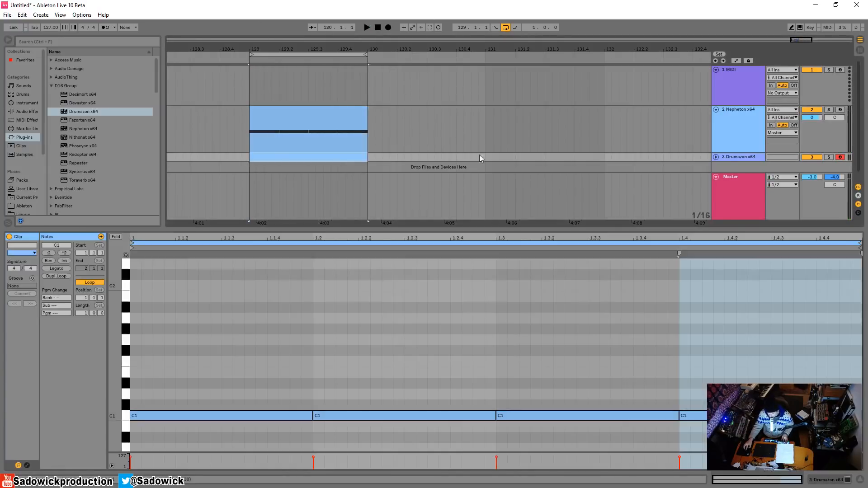
# Step: Audition the Drumazon track in solo, take it out of solo and mute it
pyautogui.click(830, 158)
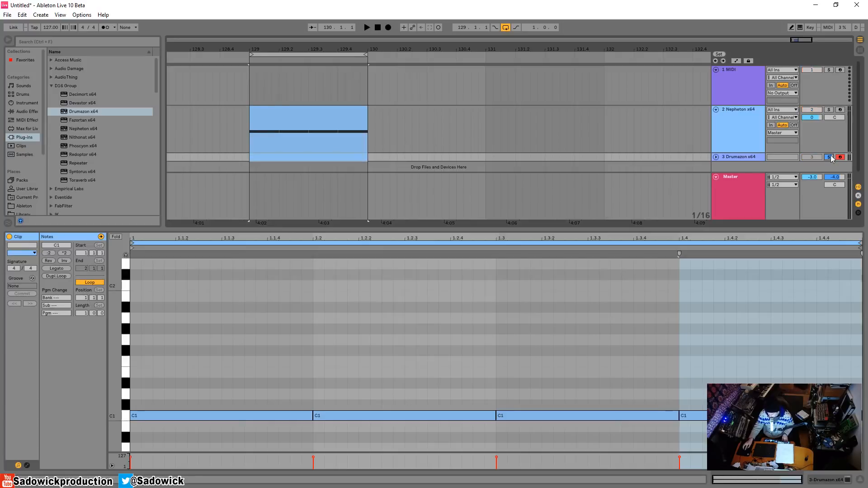
pyautogui.press('space')
pyautogui.press('space')
pyautogui.click(831, 157)
pyautogui.click(818, 129)
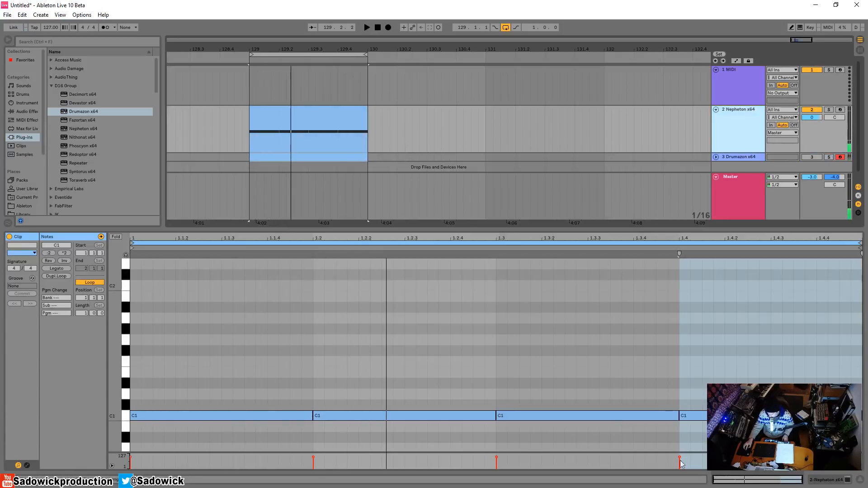
# Step: Adjust the bass drum's Level and Tone in Nepheton while the loop plays, and close the plug-in window
pyautogui.click(848, 482)
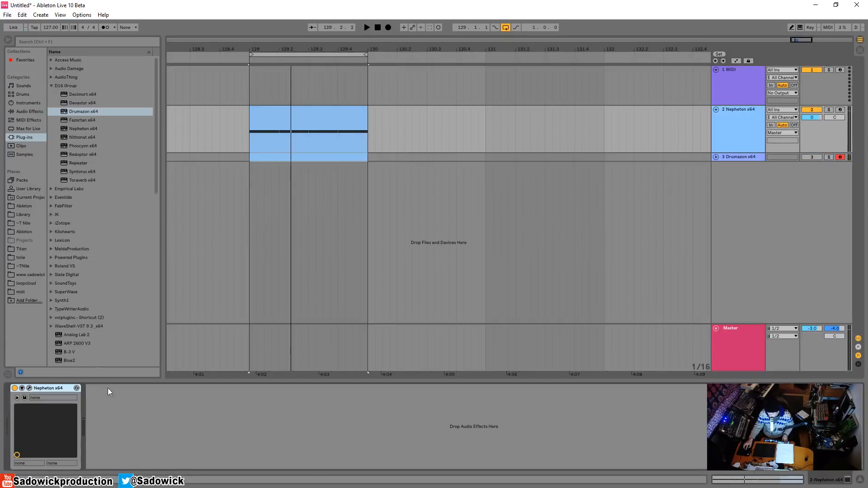
pyautogui.click(30, 388)
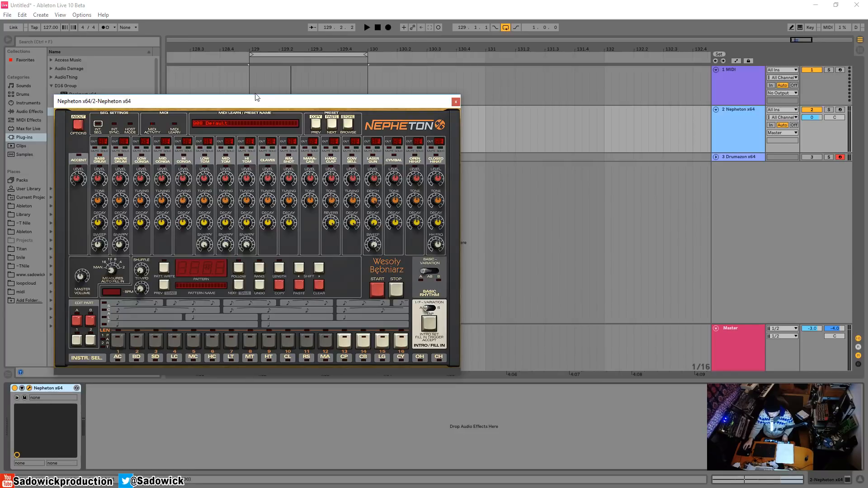
pyautogui.moveTo(187, 104); pyautogui.dragTo(213, 103)
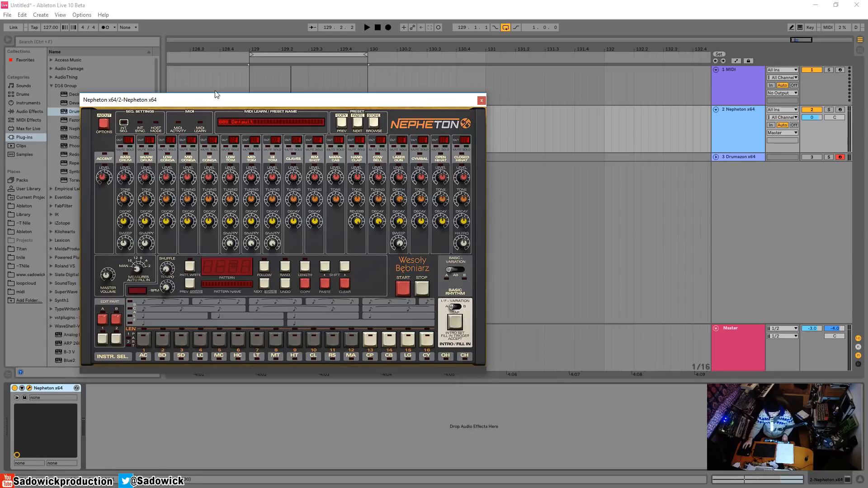
pyautogui.press('space')
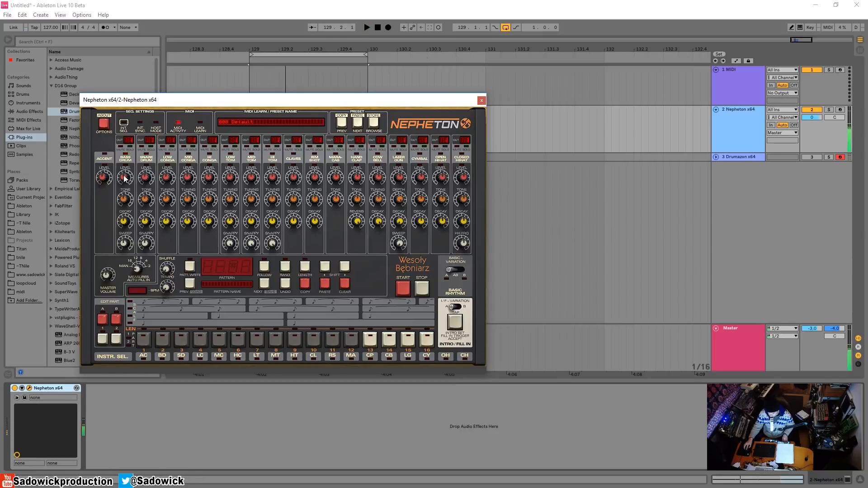
pyautogui.moveTo(126, 178); pyautogui.dragTo(129, 144)
pyautogui.click(130, 199)
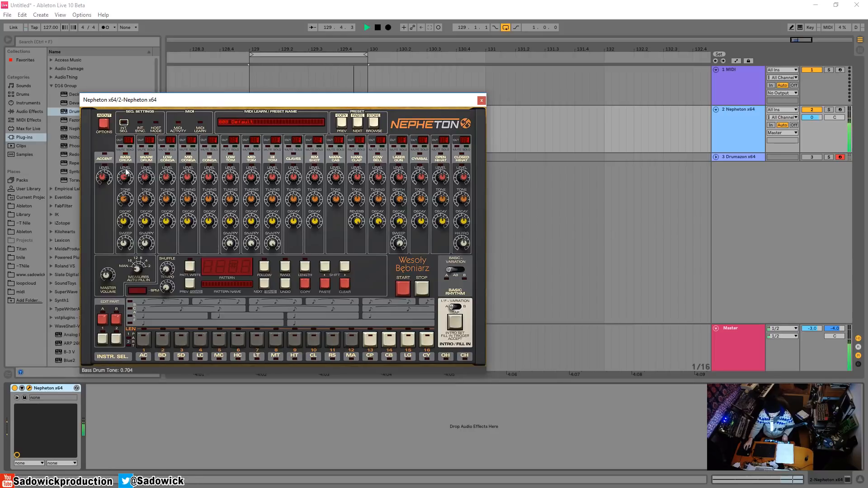
pyautogui.moveTo(130, 199); pyautogui.dragTo(132, 206)
pyautogui.press('space')
pyautogui.click(481, 100)
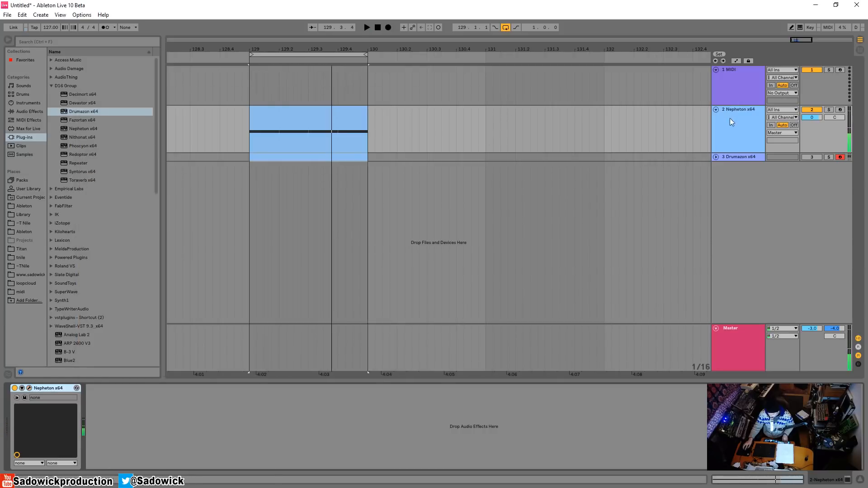
# Step: Expand the Drumazon track and insert a new audio track directly below the Nepheton track
pyautogui.moveTo(741, 162); pyautogui.dragTo(741, 192)
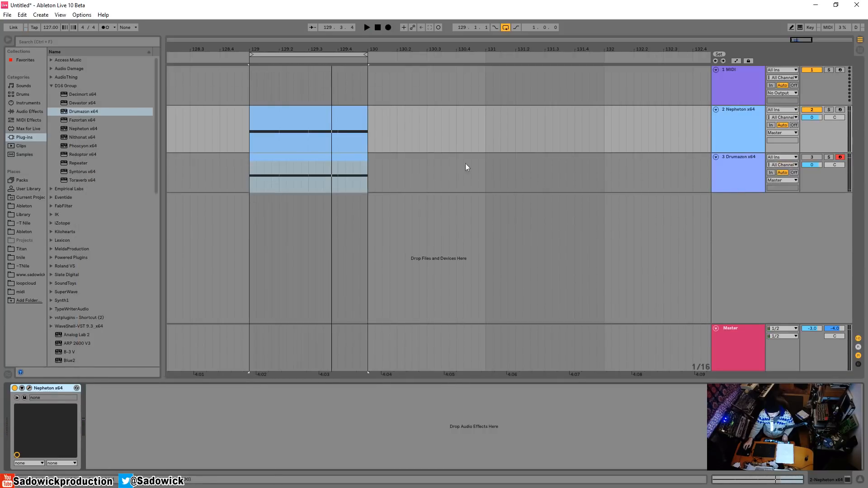
pyautogui.rightClick(794, 144)
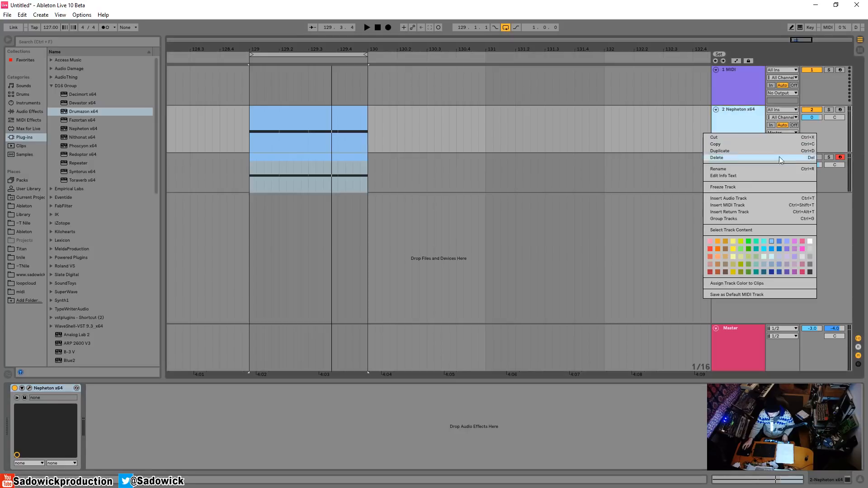
pyautogui.click(754, 202)
pyautogui.click(841, 140)
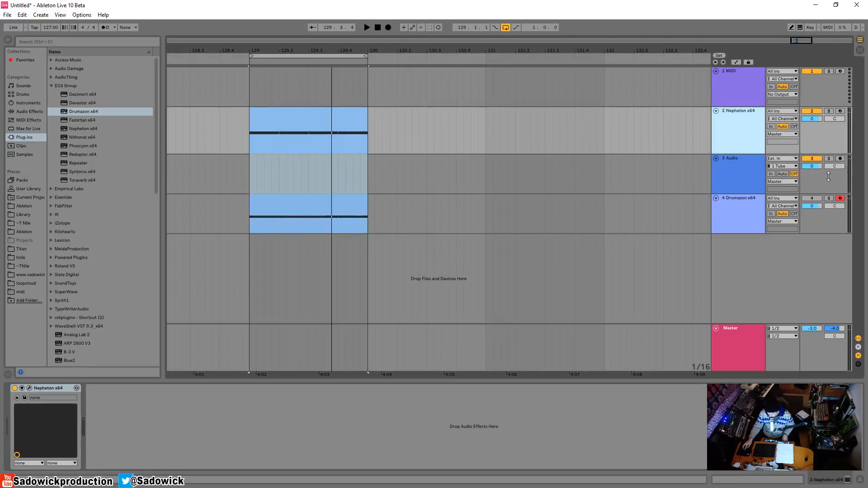
# Step: Set the new audio track's input to Resampling with monitoring on In, mute the track and arm it for recording
pyautogui.click(828, 177)
pyautogui.click(783, 159)
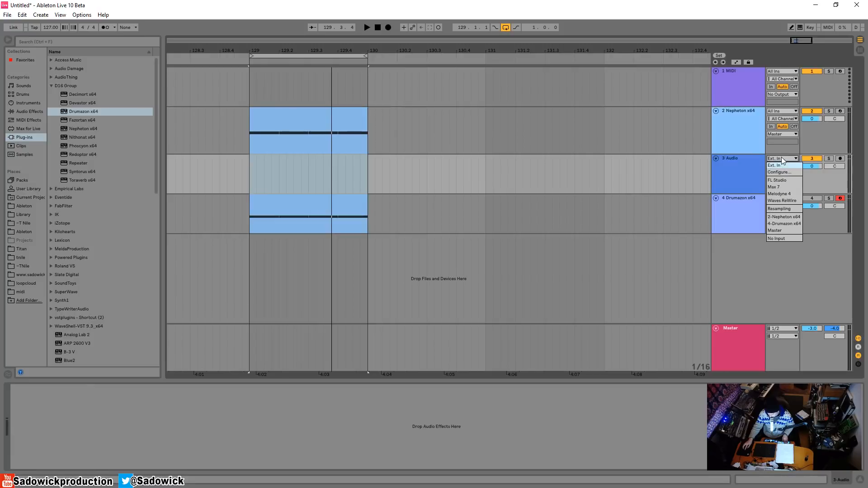
pyautogui.click(779, 208)
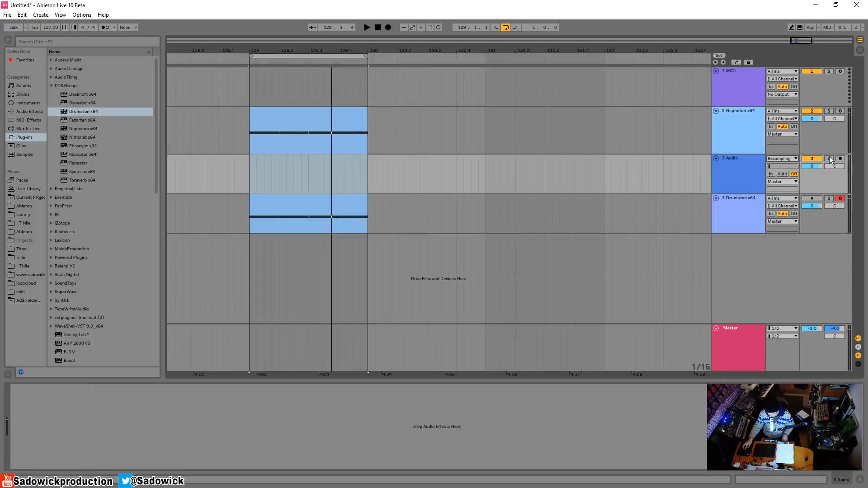
pyautogui.click(771, 174)
pyautogui.click(327, 114)
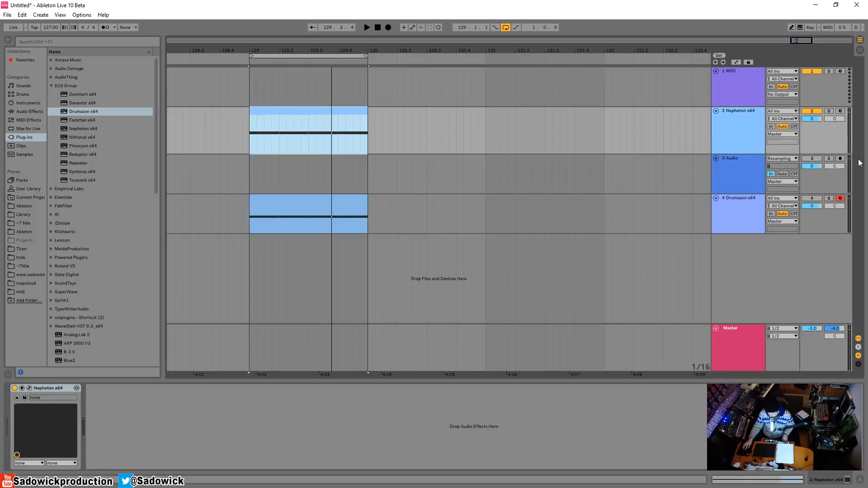
pyautogui.click(841, 159)
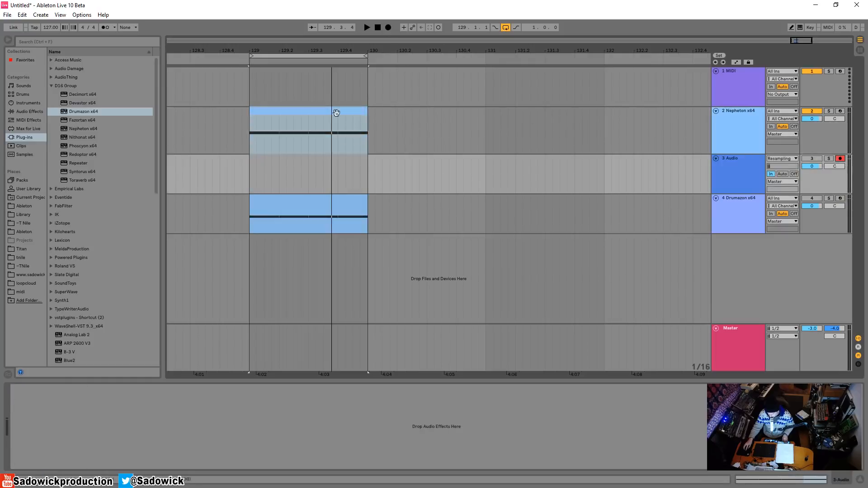
# Step: Record the Nepheton kick loop from bar 129 onto the audio track and replay the loop
pyautogui.click(256, 88)
pyautogui.click(388, 27)
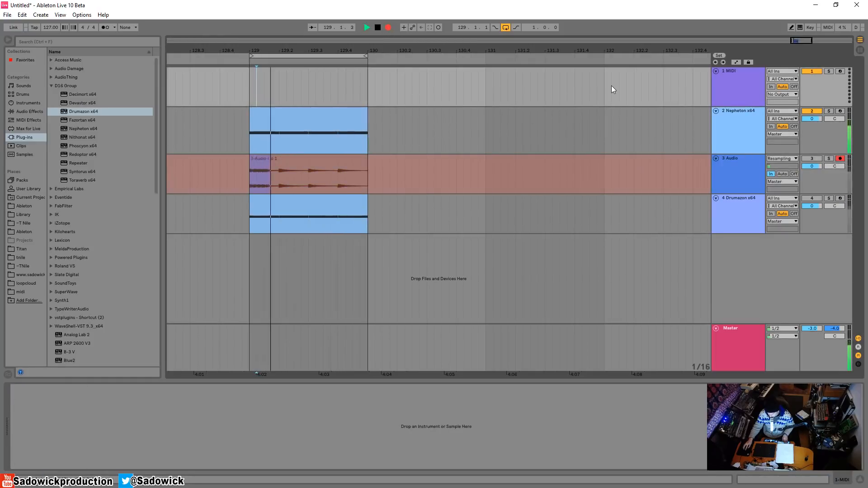
pyautogui.click(378, 28)
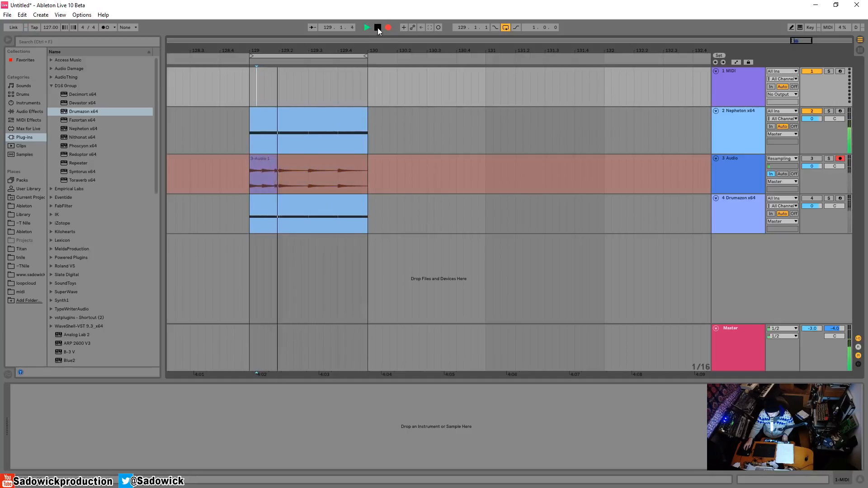
pyautogui.click(293, 159)
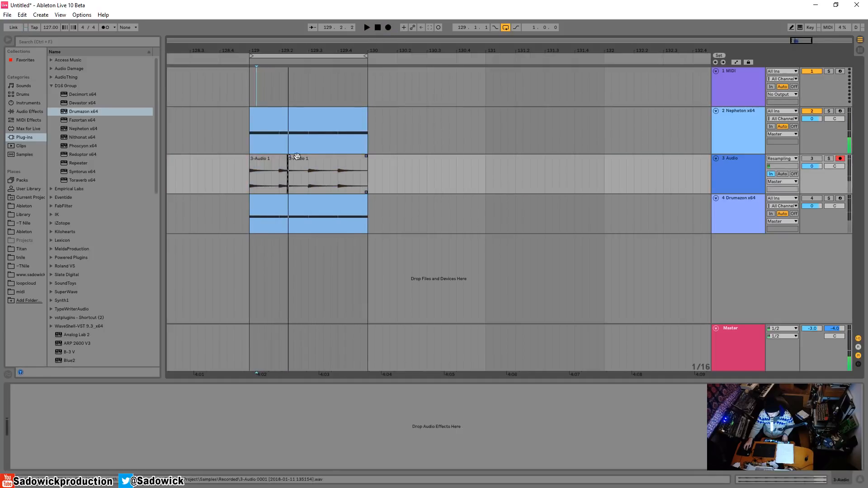
pyautogui.click(283, 112)
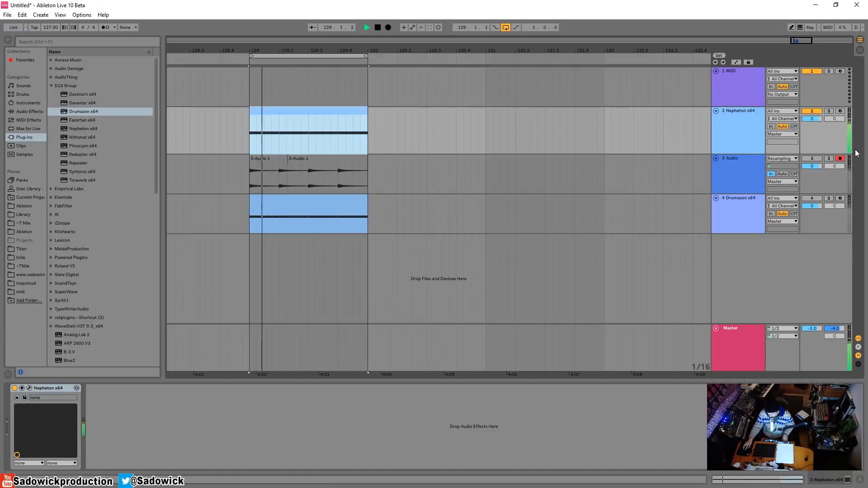
# Step: Extend the later recorded kick clip's start back to bar 129 and move it onto a new audio track below
pyautogui.click(292, 160)
pyautogui.moveTo(292, 160); pyautogui.dragTo(249, 160)
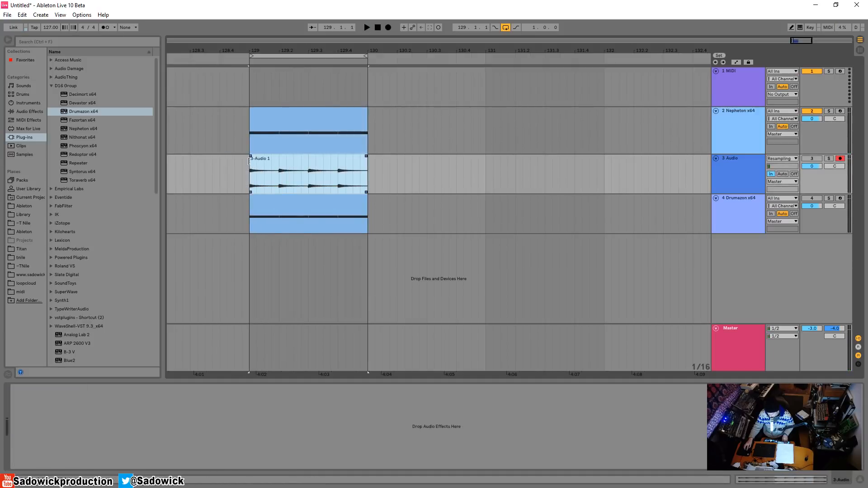
pyautogui.rightClick(778, 184)
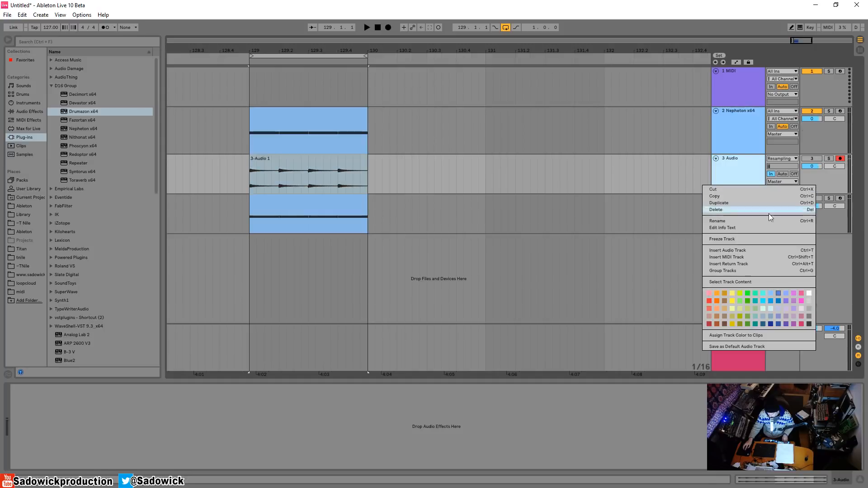
pyautogui.click(749, 251)
pyautogui.moveTo(316, 157); pyautogui.dragTo(320, 204)
# Step: Move the first note in the Nepheton clip up to D#1 and play the loop
pyautogui.click(824, 139)
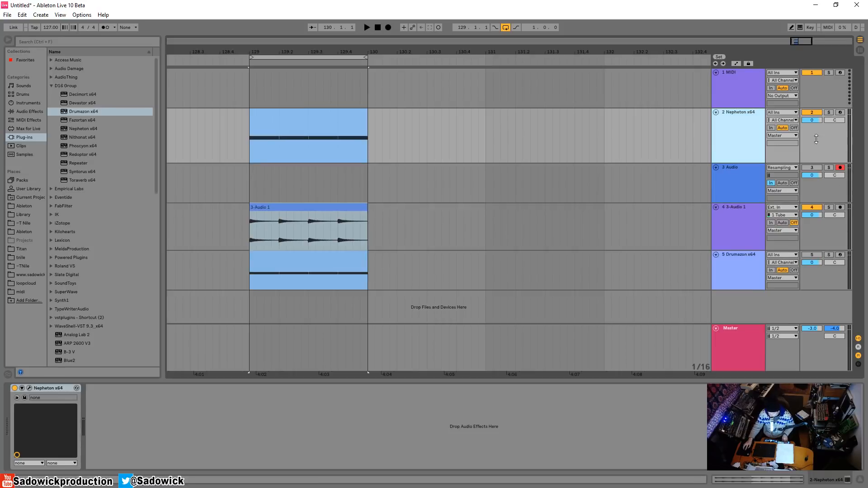
pyautogui.doubleClick(287, 112)
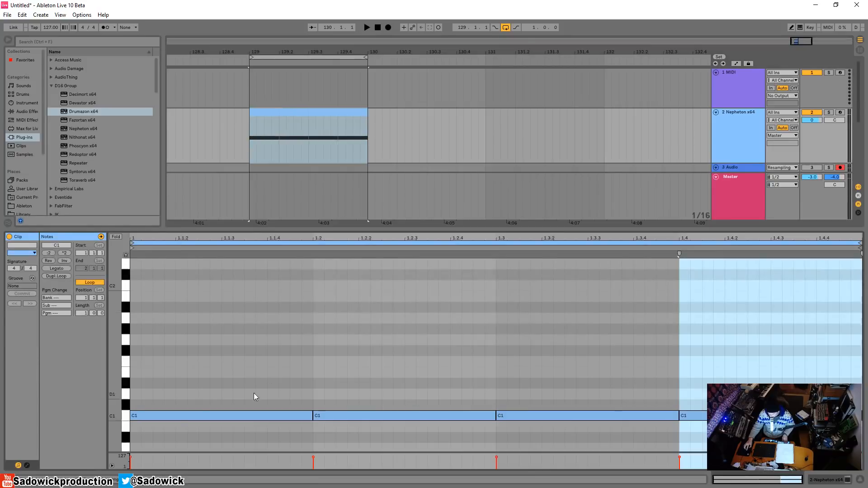
pyautogui.moveTo(207, 410); pyautogui.dragTo(203, 384)
pyautogui.press('space')
pyautogui.press('space')
pyautogui.press('space')
pyautogui.press('space')
# Step: Mute the recorded kick's audio track, and audition it and the Drumazon track in solo
pyautogui.scroll(-2, 811, 109)
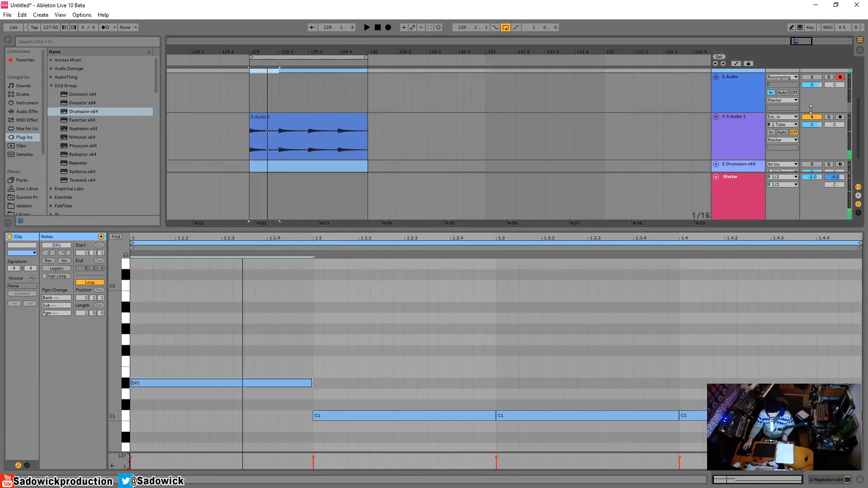
pyautogui.scroll(2, 378, 172)
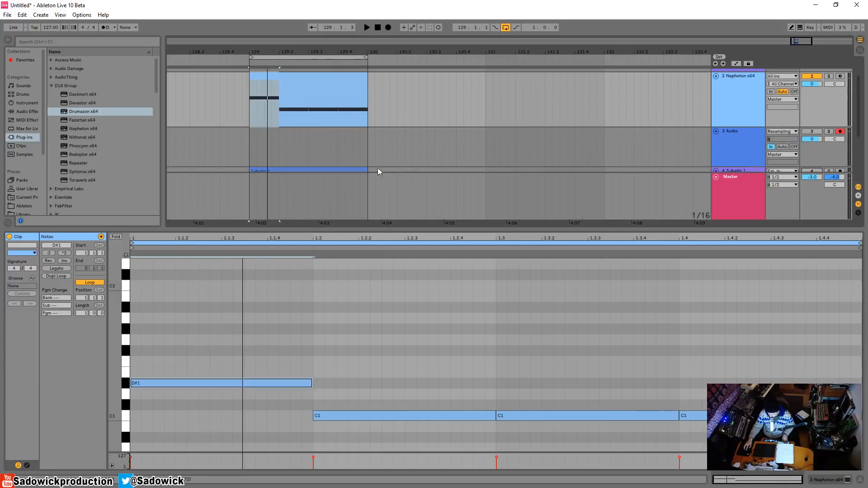
pyautogui.scroll(-2, 317, 135)
pyautogui.click(277, 118)
pyautogui.click(829, 117)
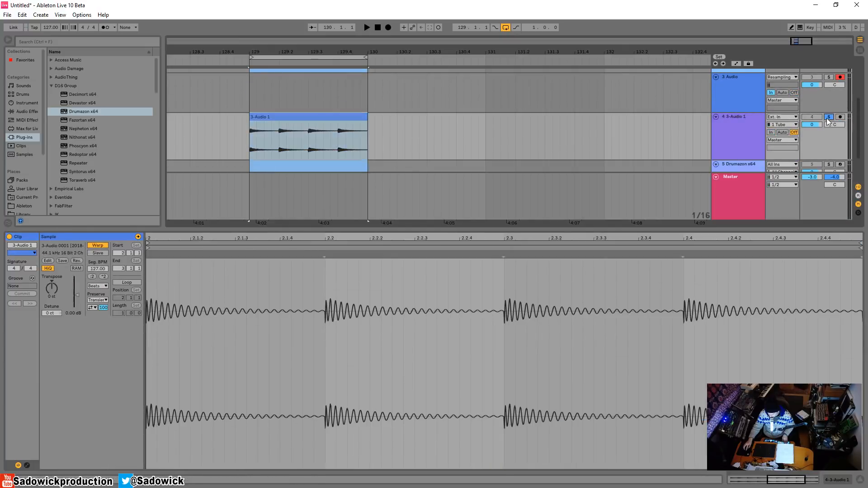
pyautogui.press('space')
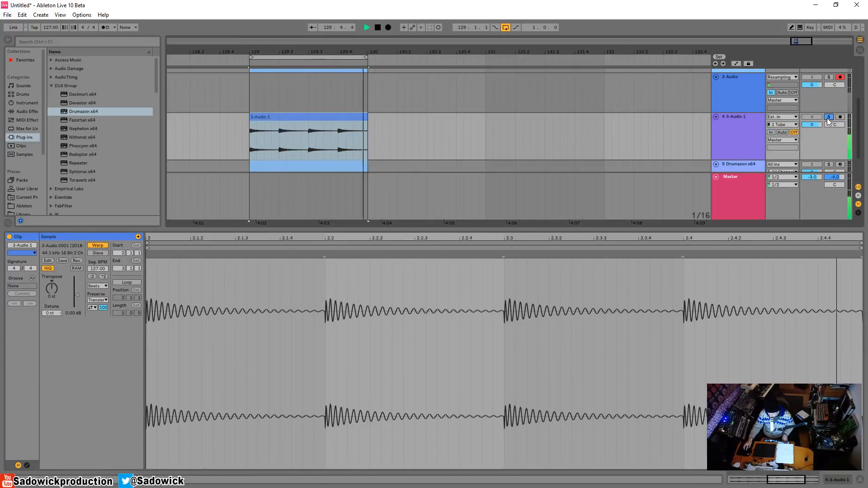
pyautogui.press('space')
pyautogui.scroll(-1, 829, 128)
pyautogui.press('space')
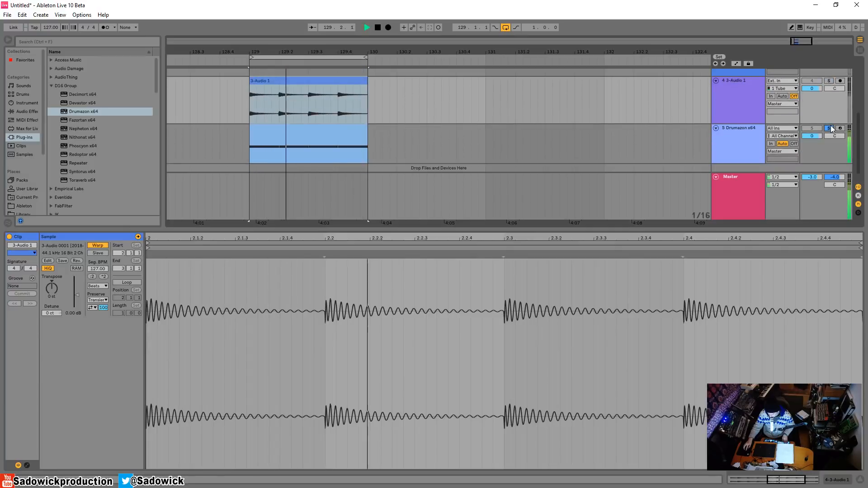
pyautogui.scroll(3, 831, 127)
pyautogui.scroll(2, 810, 113)
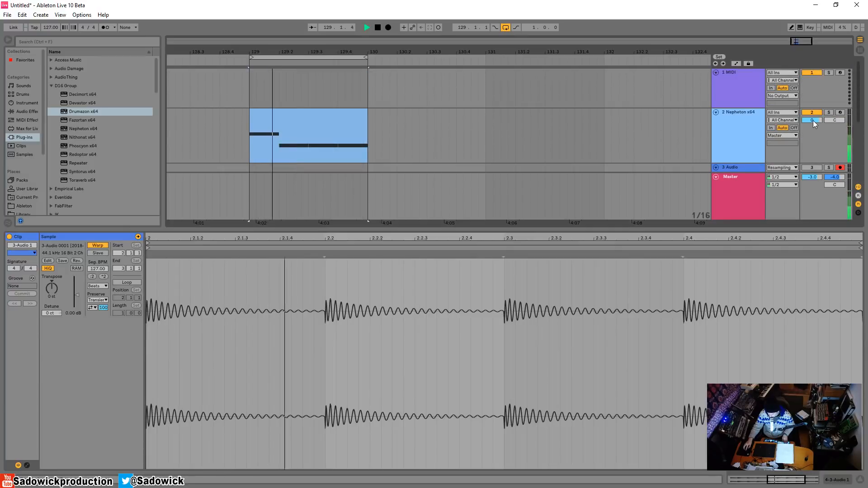
# Step: Move the first note in the Nepheton clip to E1 and play the loop
pyautogui.click(303, 113)
pyautogui.moveTo(265, 384); pyautogui.dragTo(222, 373)
pyautogui.press('space')
pyautogui.press('space')
# Step: Shorten the E1 note to an eighth, duplicate it through beat two and delete the remaining C1 notes
pyautogui.rightClick(265, 354)
pyautogui.click(344, 326)
pyautogui.hotkey('ctrl', 'd')
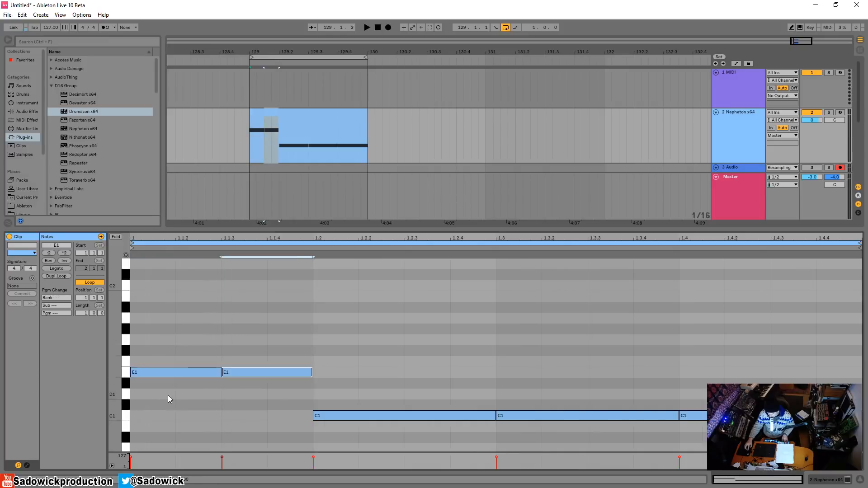
pyautogui.hotkey('ctrl', 'd')
pyautogui.hotkey('ctrl', 'd')
pyautogui.moveTo(345, 403); pyautogui.dragTo(696, 422)
pyautogui.press('Delete')
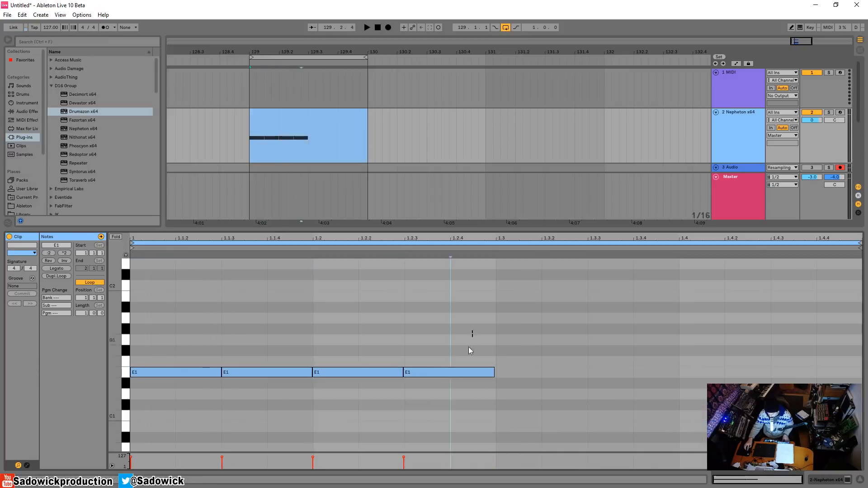
# Step: Duplicate the last E1 eighth note until the bar is filled and play the loop
pyautogui.click(456, 373)
pyautogui.hotkey('ctrl', 'd')
pyautogui.hotkey('ctrl', 'd')
pyautogui.hotkey('ctrl', 'd')
pyautogui.hotkey('ctrl', 'd')
pyautogui.press('space')
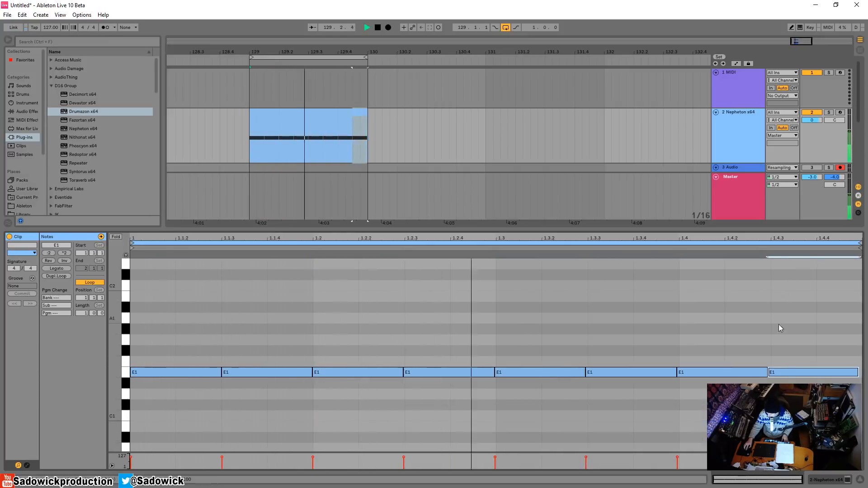
# Step: Stop playback and delete every E1 note except the first in the Nepheton clip
pyautogui.click(233, 340)
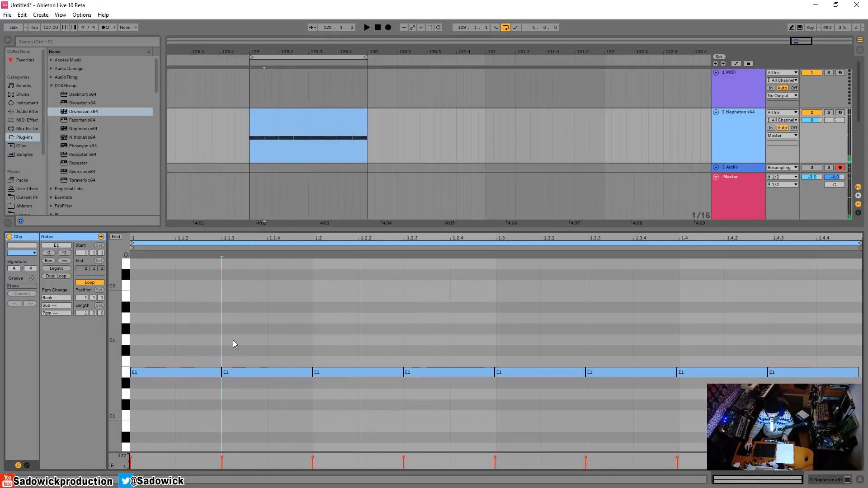
pyautogui.moveTo(344, 322); pyautogui.dragTo(863, 388)
pyautogui.press('Delete')
pyautogui.click(226, 375)
pyautogui.press('Delete')
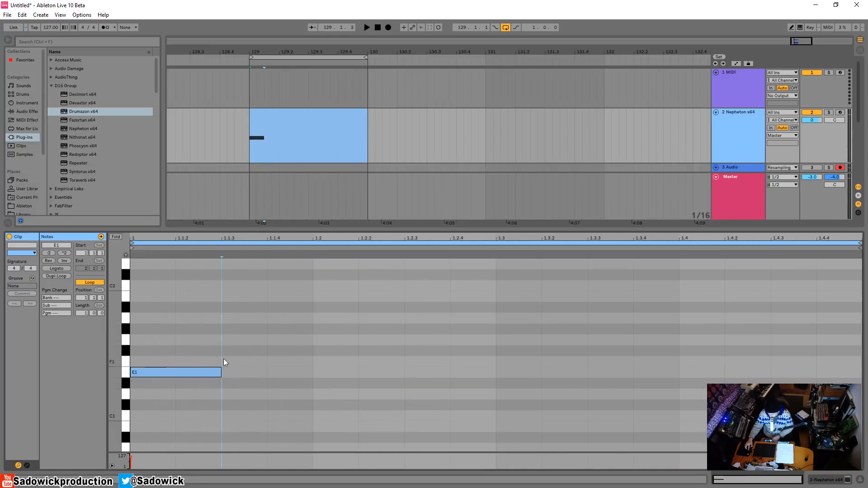
# Step: Shorten the E1 note to a sixteenth and duplicate it across the whole bar while the loop plays
pyautogui.moveTo(220, 374); pyautogui.dragTo(176, 373)
pyautogui.hotkey('ctrl', 'd')
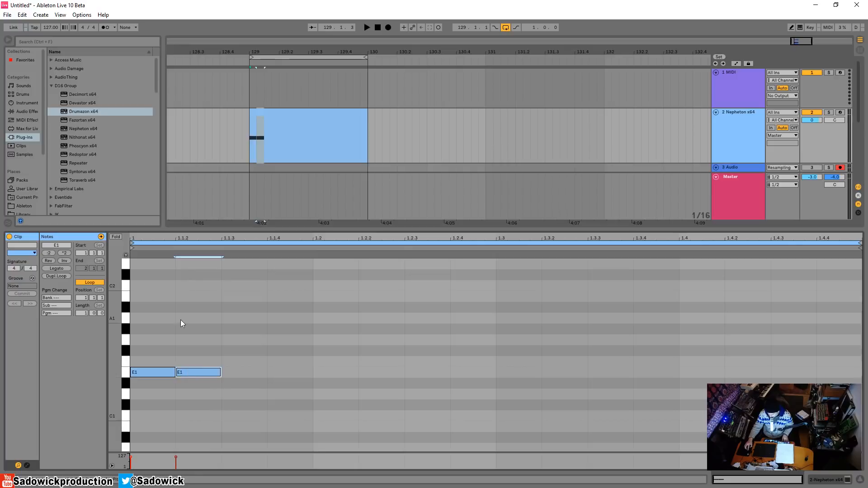
pyautogui.moveTo(205, 340); pyautogui.dragTo(128, 391)
pyautogui.hotkey('ctrl', 'd')
pyautogui.hotkey('ctrl', 'd')
pyautogui.hotkey('ctrl', 'd')
pyautogui.hotkey('ctrl', 'd')
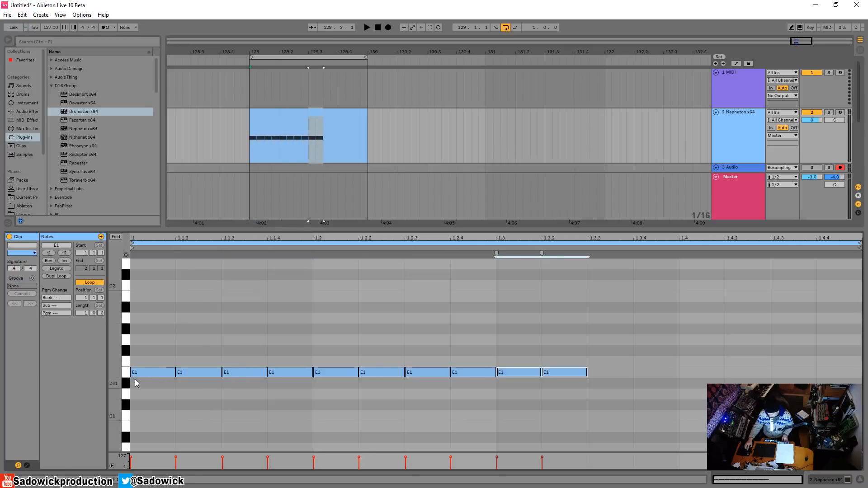
pyautogui.press('space')
pyautogui.moveTo(586, 356); pyautogui.dragTo(501, 386)
pyautogui.hotkey('ctrl', 'd')
pyautogui.hotkey('ctrl', 'd')
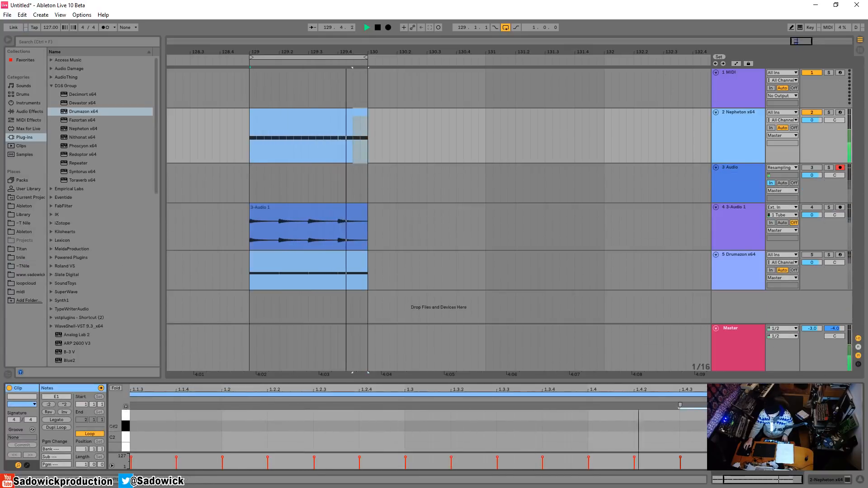
# Step: Adjust the snare drum's Tone in Nepheton while the loop plays, and close the plug-in window
pyautogui.press('space')
pyautogui.click(842, 477)
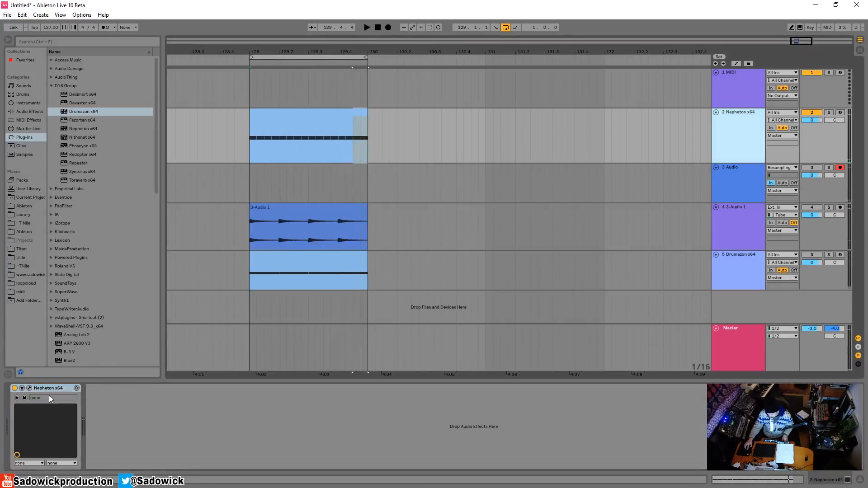
pyautogui.click(29, 388)
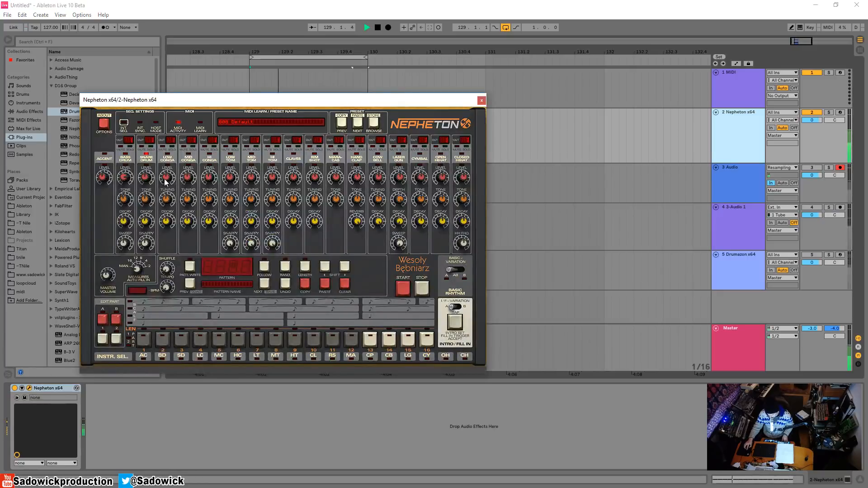
pyautogui.press('space')
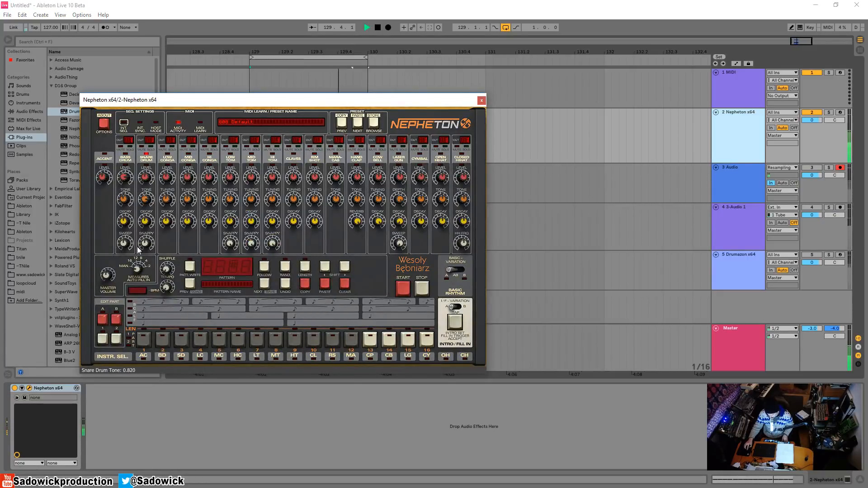
pyautogui.moveTo(145, 221); pyautogui.dragTo(159, 209)
pyautogui.press('space')
pyautogui.click(482, 100)
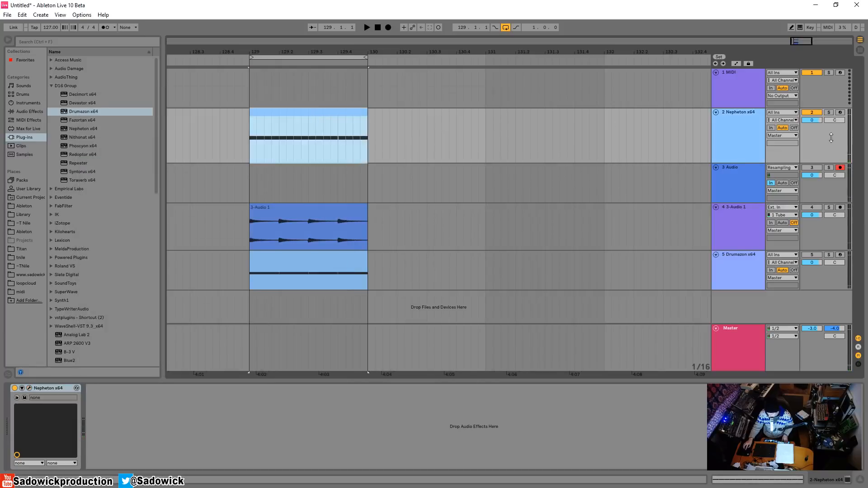
# Step: Record the Nepheton snare loop onto the Resampling track and extend the recorded clip's start back to bar 129
pyautogui.click(337, 178)
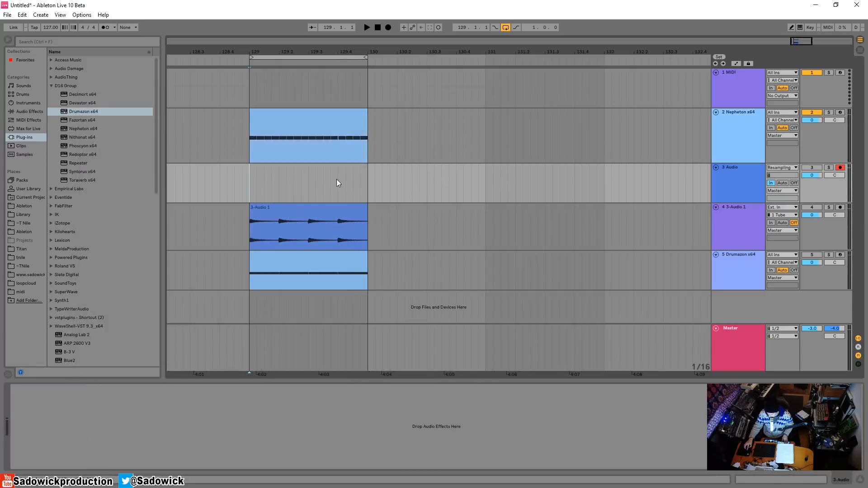
pyautogui.click(388, 27)
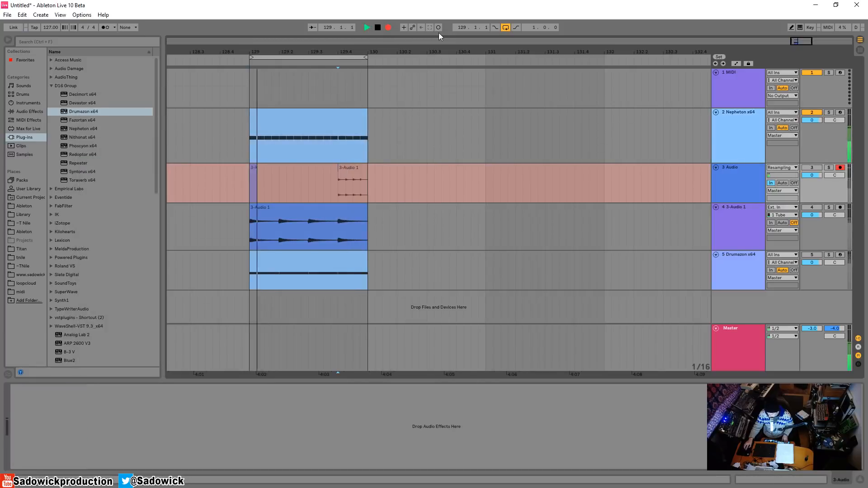
pyautogui.click(388, 28)
pyautogui.press('space')
pyautogui.moveTo(316, 168); pyautogui.dragTo(251, 172)
# Step: Insert an audio track below the kick recording's track and move the snare recording onto it
pyautogui.rightClick(811, 235)
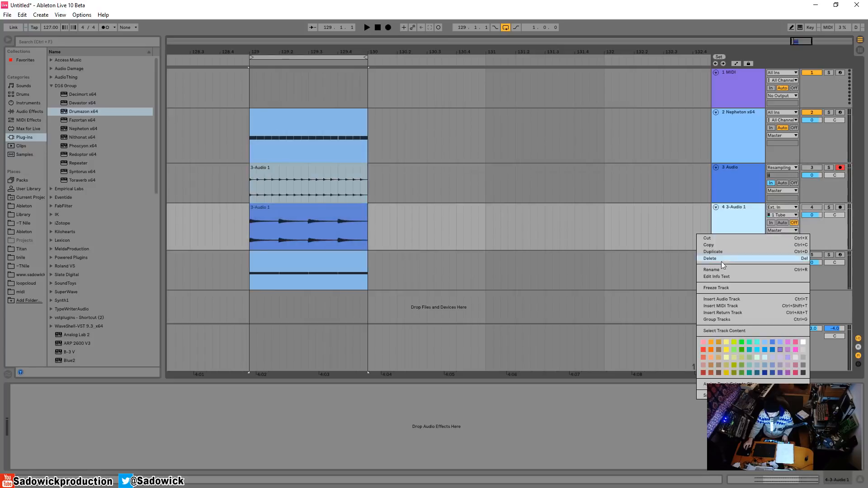
pyautogui.click(800, 301)
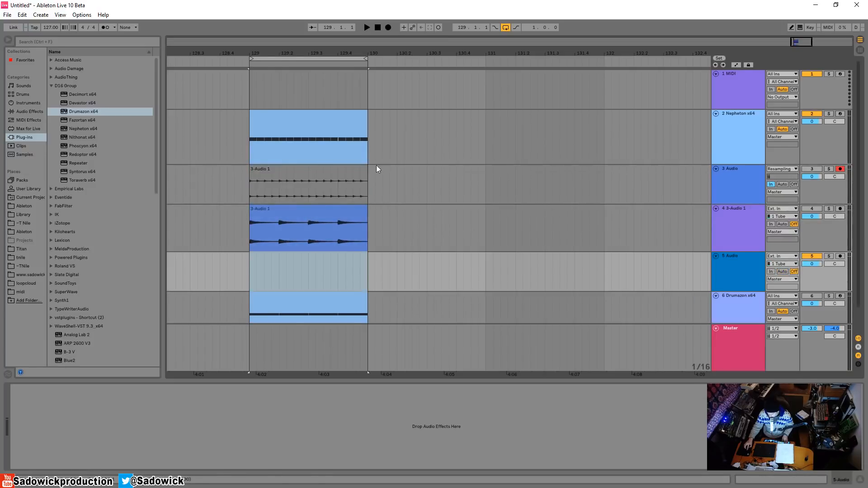
pyautogui.moveTo(337, 185); pyautogui.dragTo(337, 271)
pyautogui.click(396, 116)
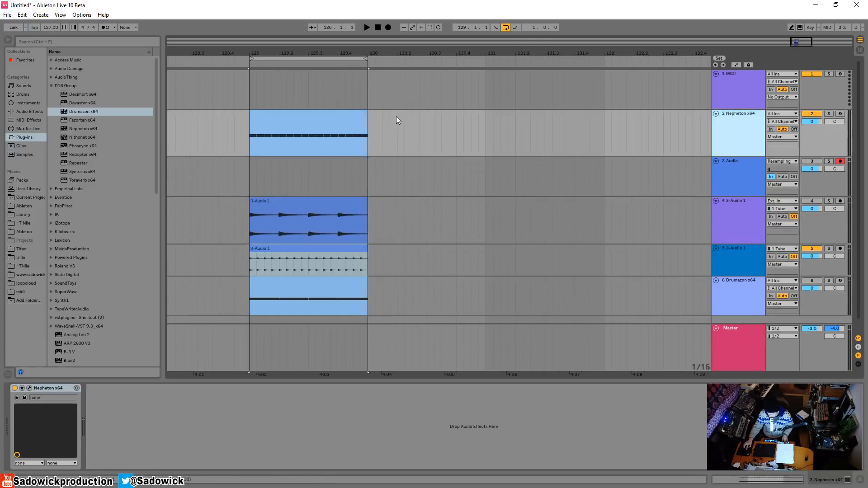
pyautogui.click(351, 141)
pyautogui.click(28, 389)
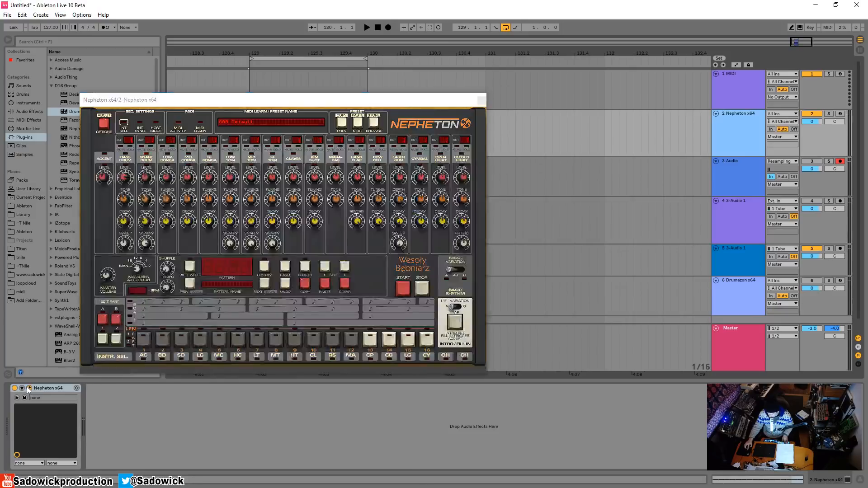
pyautogui.click(29, 389)
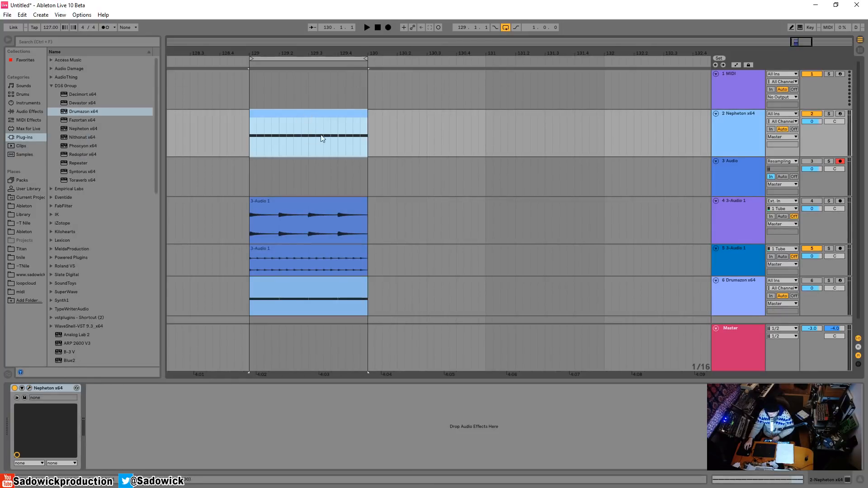
# Step: Reduce the Nepheton track's height, mute the track, reactivate the recorded kick track and play the loop
pyautogui.moveTo(827, 133); pyautogui.dragTo(828, 128)
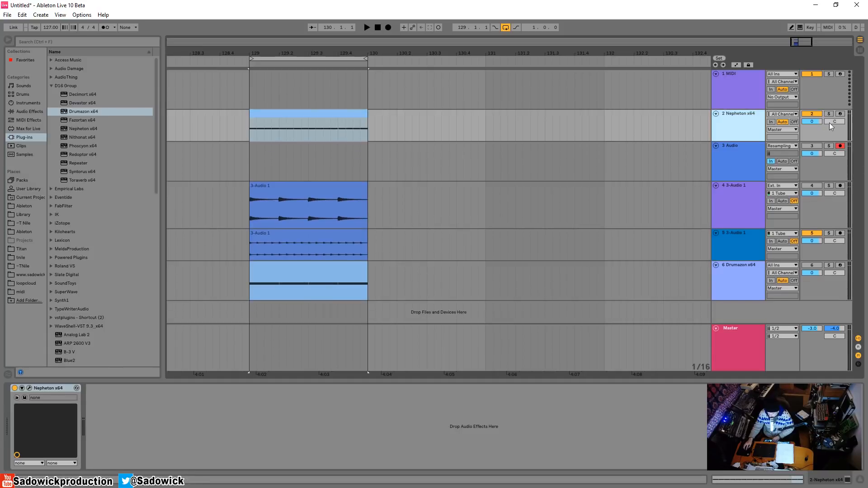
pyautogui.click(819, 115)
pyautogui.moveTo(815, 228); pyautogui.dragTo(819, 202)
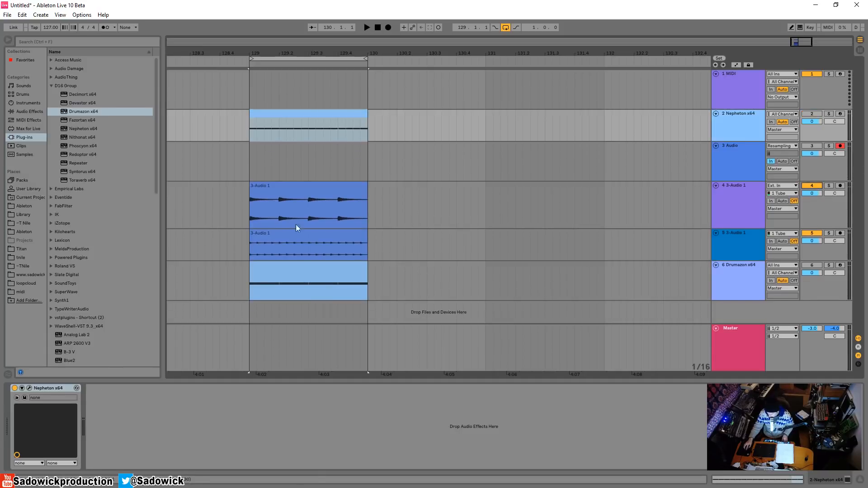
pyautogui.click(299, 195)
pyautogui.press('space')
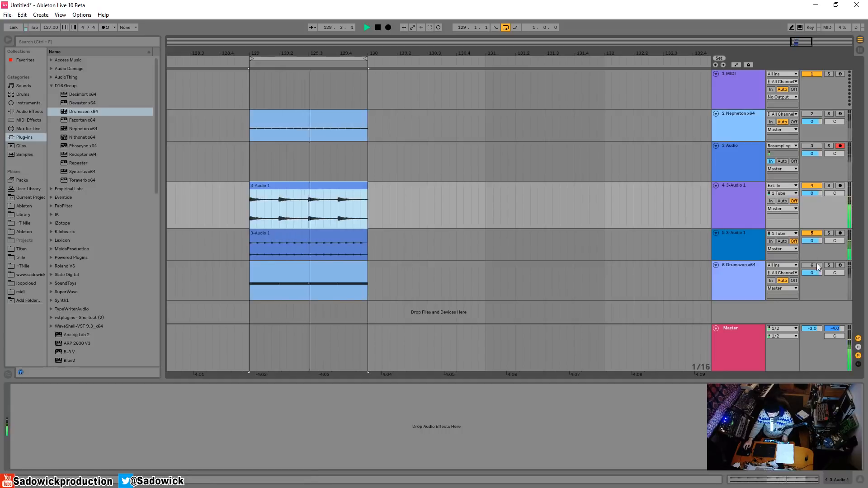
pyautogui.press('space')
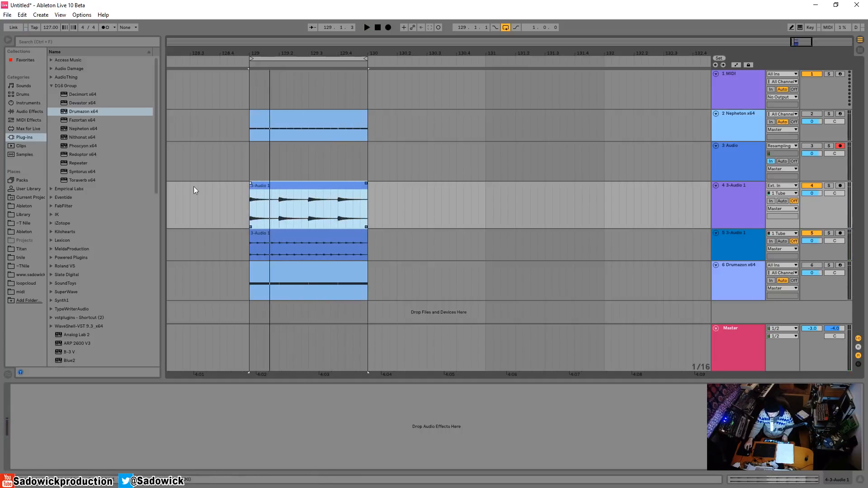
# Step: Zoom in on the bar 129 loop and audition the recorded kick and snare clips together
pyautogui.moveTo(263, 56); pyautogui.dragTo(264, 81)
pyautogui.press('space')
pyautogui.moveTo(328, 51); pyautogui.dragTo(329, 42)
pyautogui.press('space')
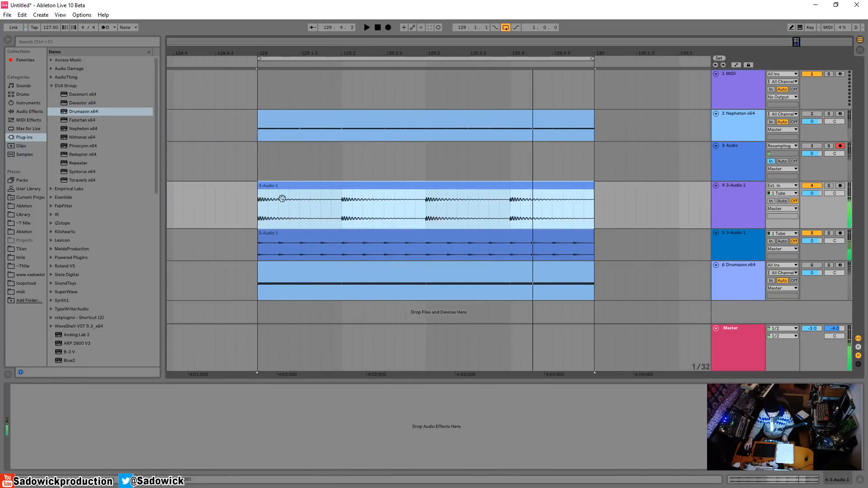
pyautogui.moveTo(258, 185); pyautogui.dragTo(220, 180)
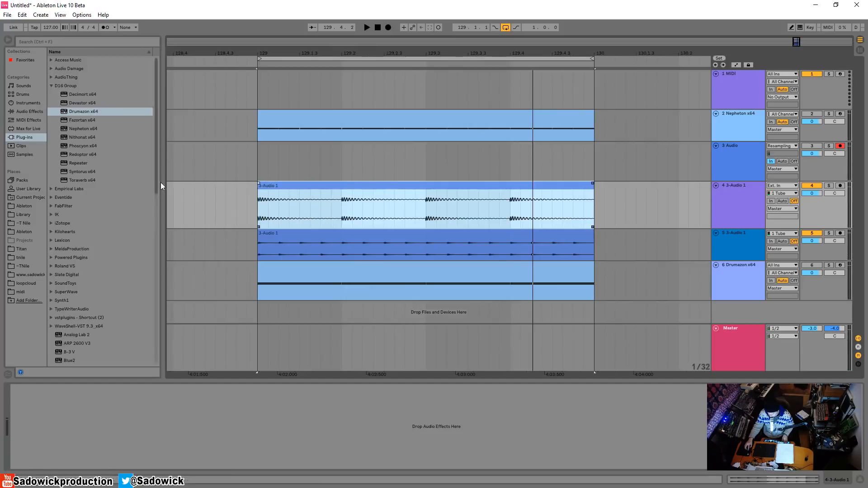
# Step: Play the loop and solo the recorded snare track to hear it on its own
pyautogui.press('space')
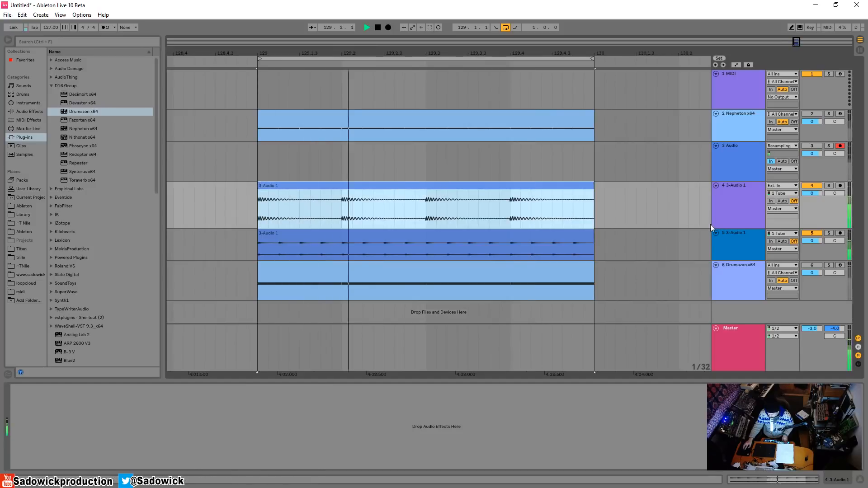
pyautogui.moveTo(830, 230); pyautogui.dragTo(830, 246)
pyautogui.click(830, 251)
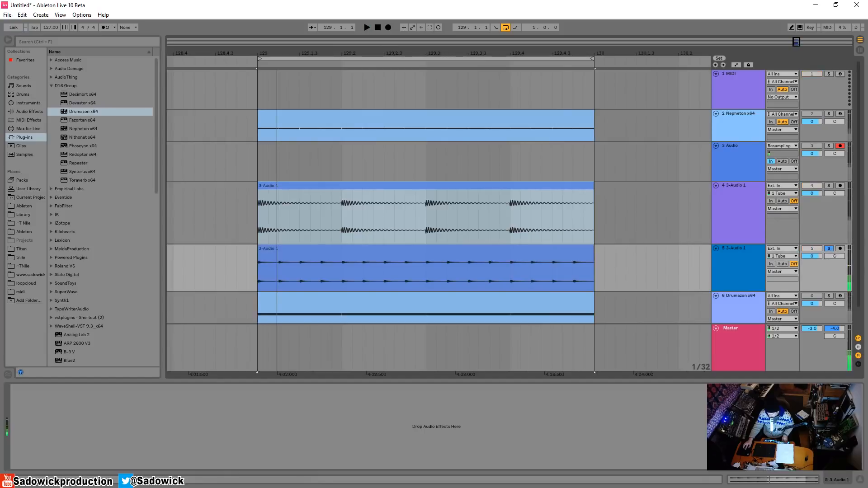
pyautogui.press('space')
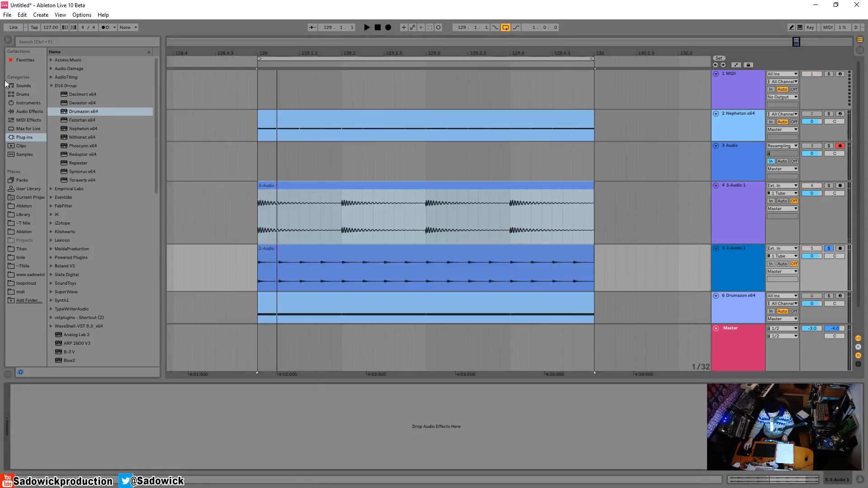
# Step: Add Auto Pan to the snare track with a tempo-synced 1/16 rate, about 60.3% amount and 100% shape
pyautogui.click(18, 111)
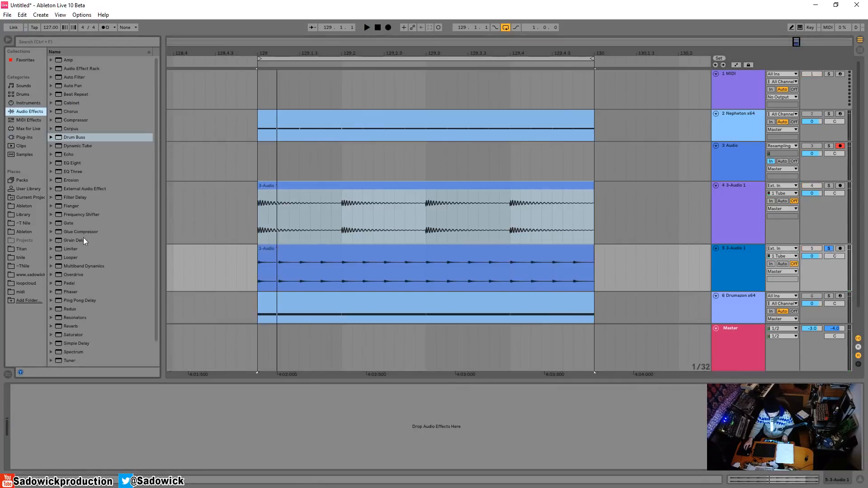
pyautogui.click(67, 86)
pyautogui.moveTo(333, 301); pyautogui.dragTo(69, 459)
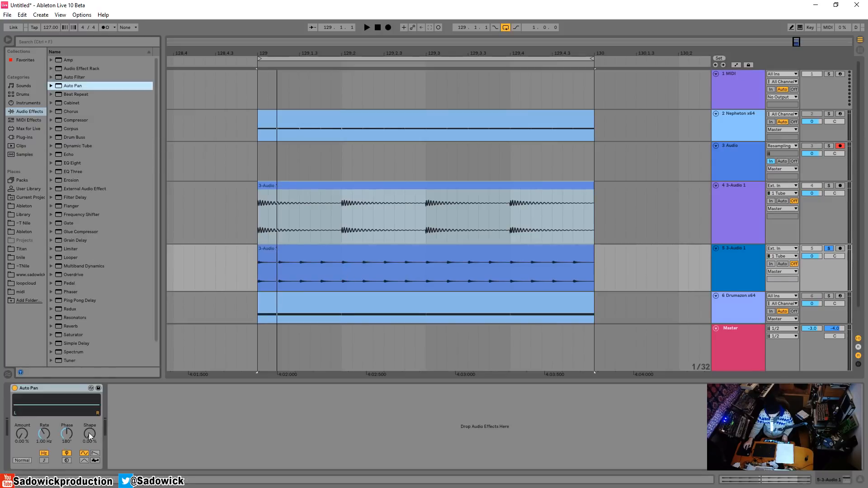
pyautogui.click(44, 461)
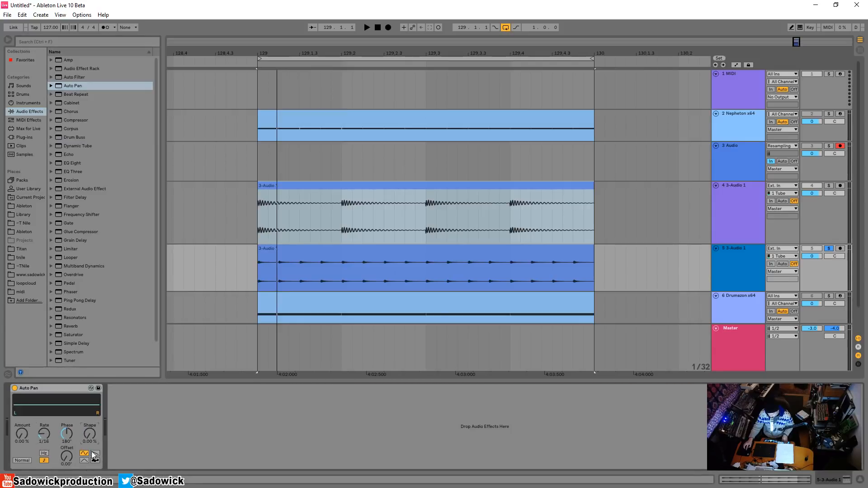
pyautogui.moveTo(20, 433); pyautogui.dragTo(20, 398)
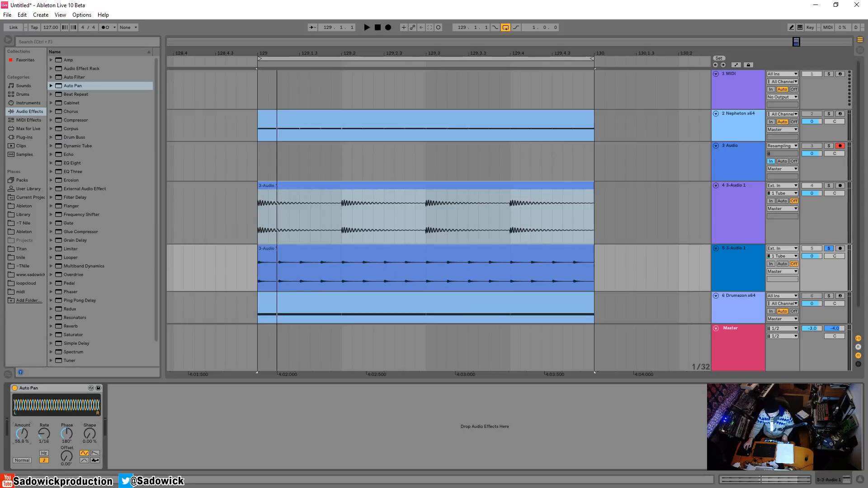
pyautogui.moveTo(93, 442); pyautogui.dragTo(93, 420)
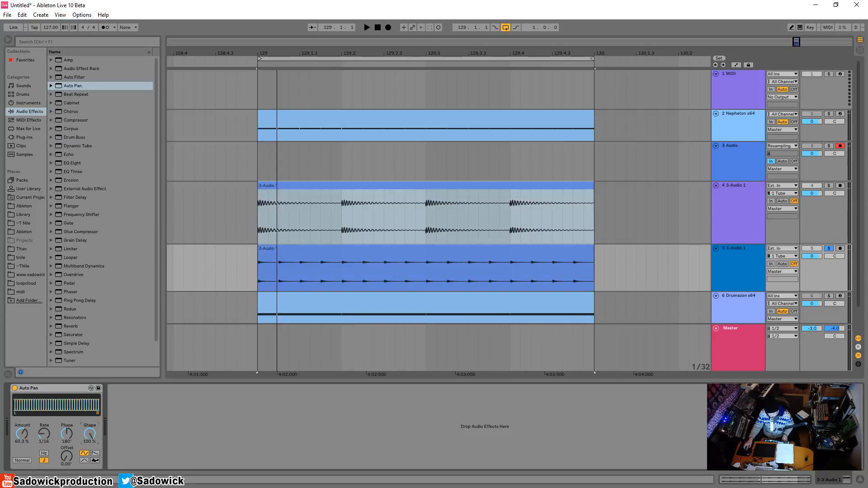
# Step: During playback, set Auto Pan to a 1/8 rate, random waveform and 100% width
pyautogui.press('space')
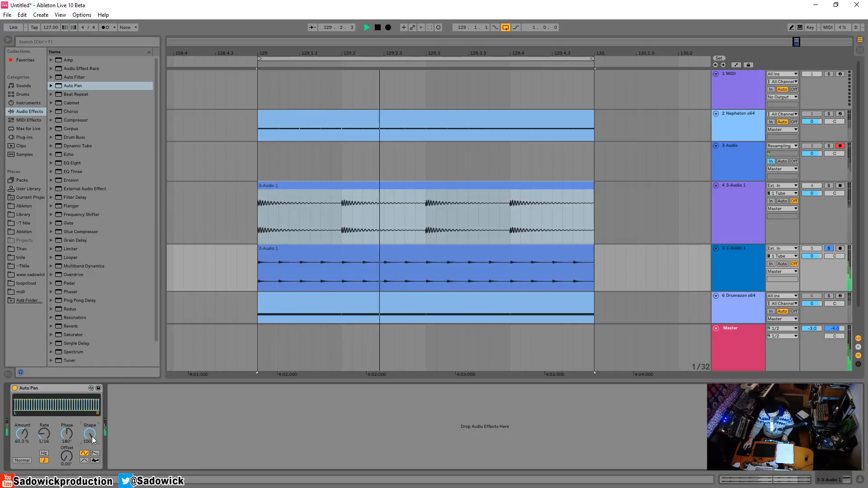
pyautogui.moveTo(43, 436); pyautogui.dragTo(43, 446)
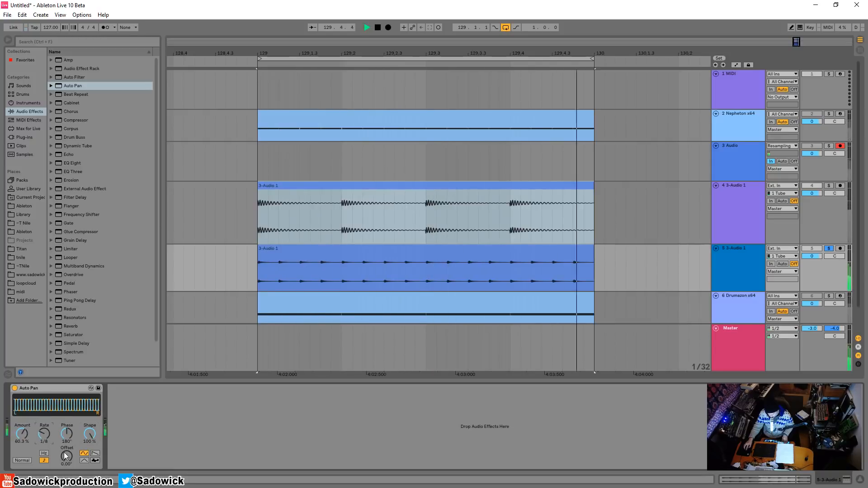
pyautogui.click(95, 461)
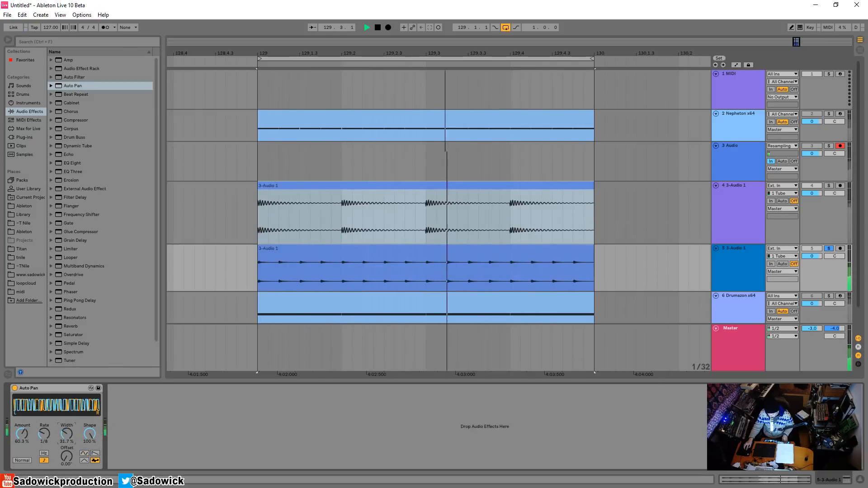
pyautogui.moveTo(69, 439); pyautogui.dragTo(67, 390)
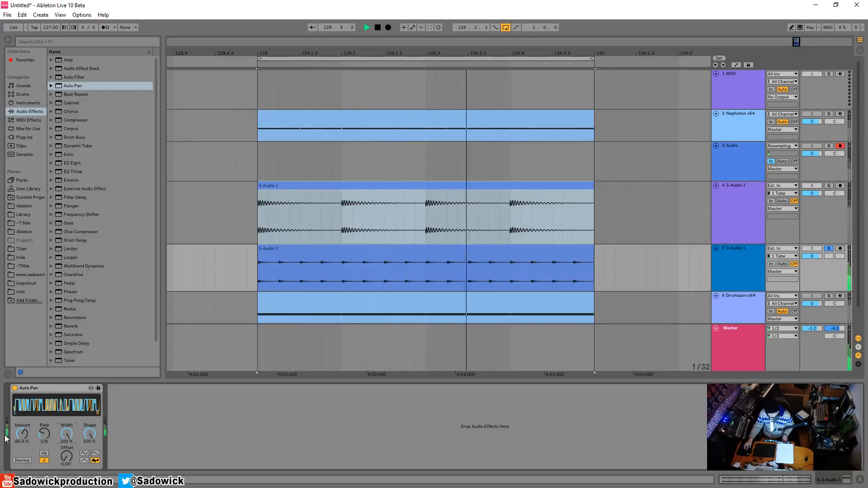
# Step: Set Auto Pan's amount to 64.3%, rate to 1/16 and width to 58.7%, and compare other waveforms with the random one
pyautogui.moveTo(22, 435); pyautogui.dragTo(23, 431)
pyautogui.moveTo(44, 434); pyautogui.dragTo(67, 453)
pyautogui.press('space')
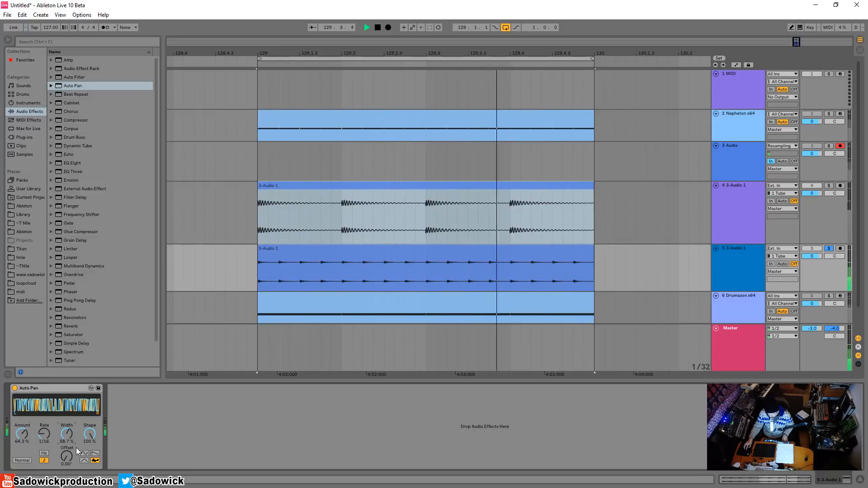
pyautogui.click(85, 454)
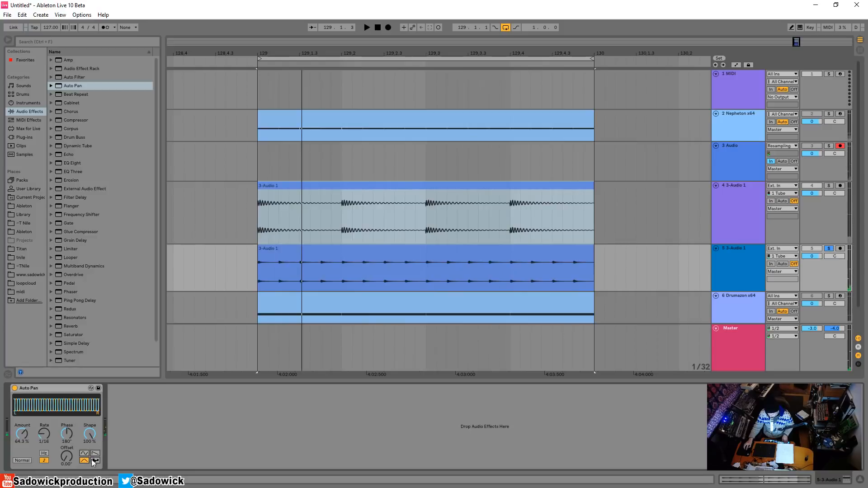
pyautogui.click(95, 461)
pyautogui.press('space')
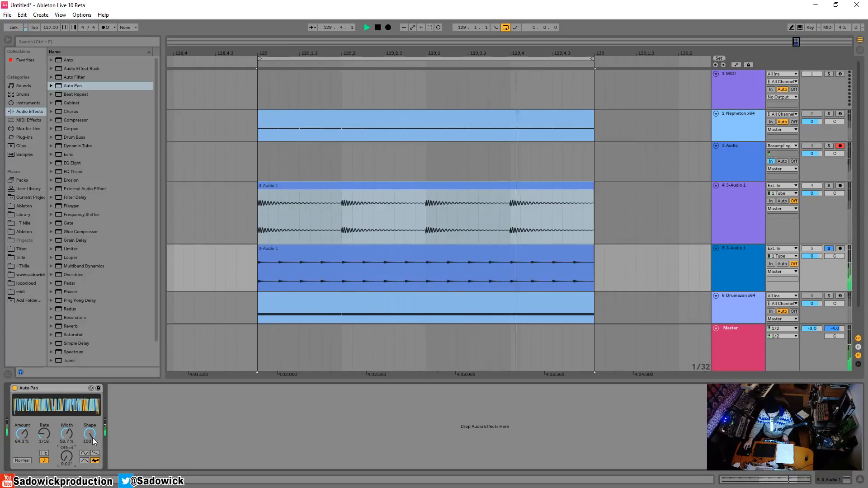
# Step: Set Auto Pan's shape to 0% and its amount to 54.8% while auditioning the snare
pyautogui.moveTo(94, 441); pyautogui.dragTo(93, 466)
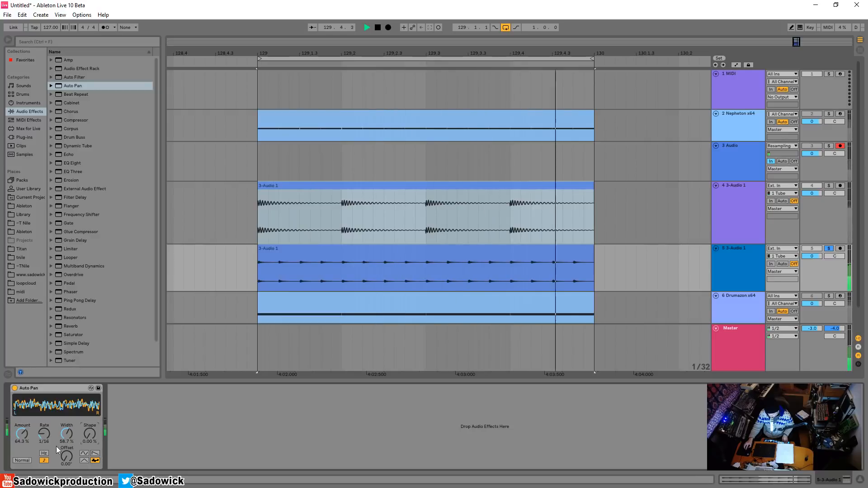
pyautogui.press('space')
pyautogui.press('space')
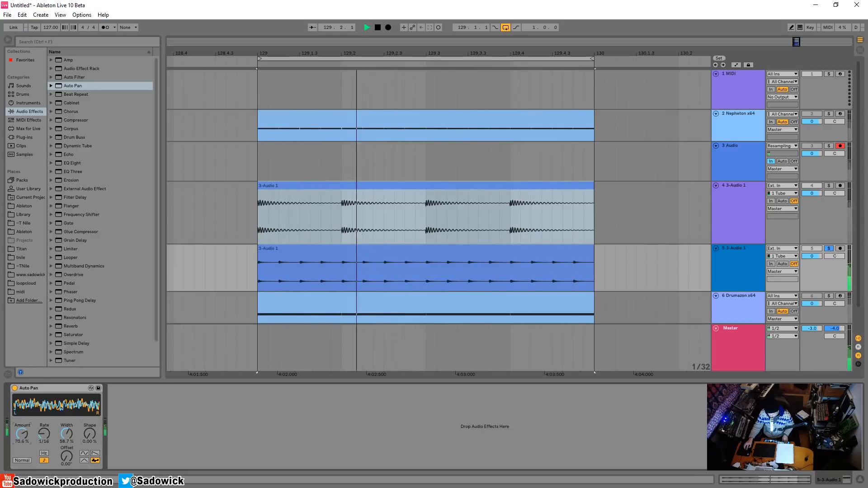
pyautogui.moveTo(22, 435); pyautogui.dragTo(22, 456)
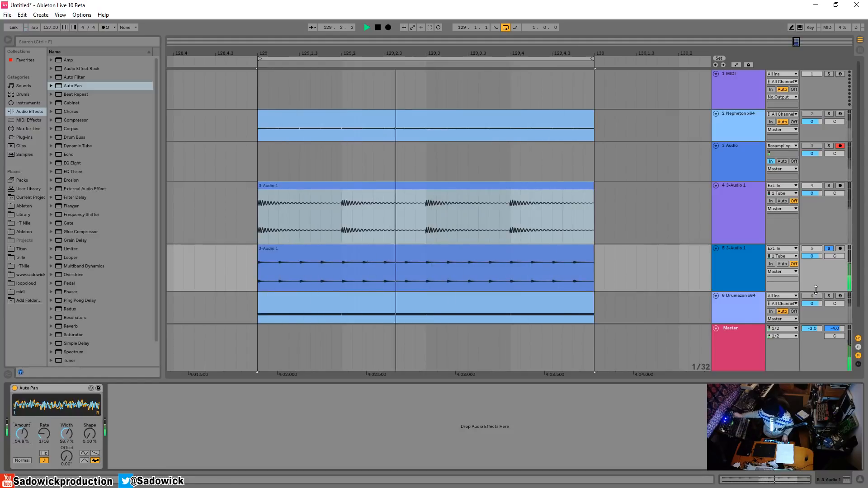
pyautogui.press('space')
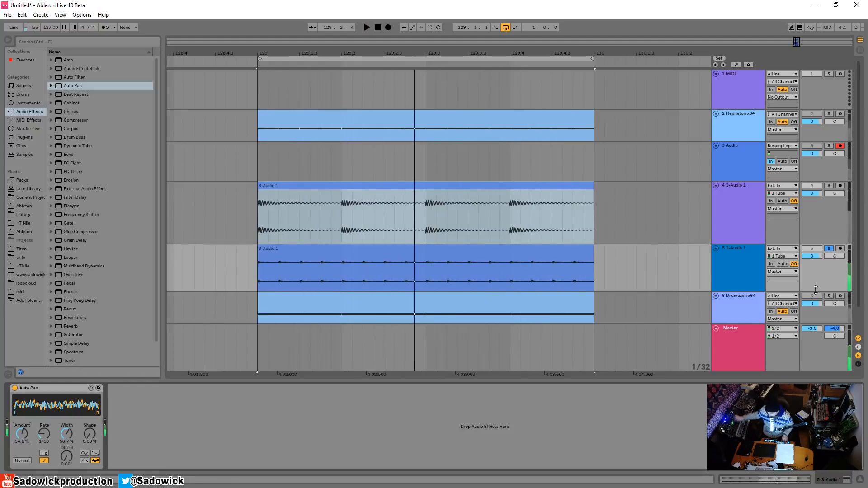
# Step: Collapse Auto Pan, add EQ Eight after it with a low-shelf cut, and audition the snare
pyautogui.doubleClick(62, 387)
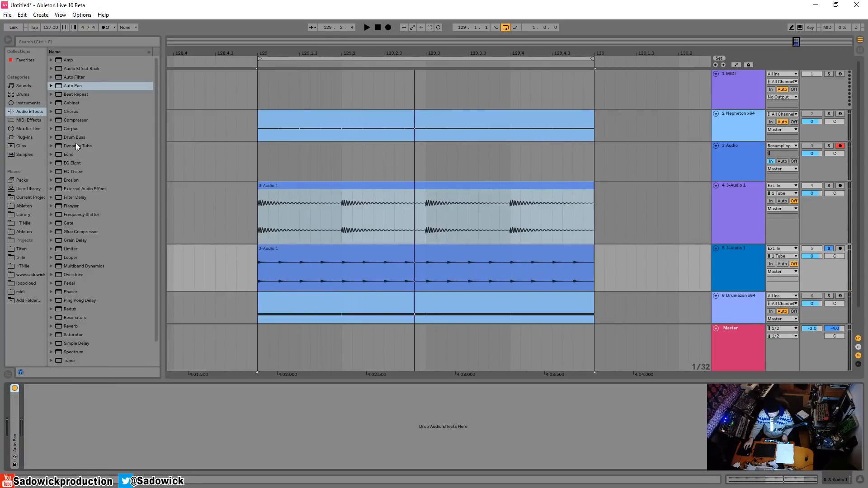
pyautogui.moveTo(72, 163); pyautogui.dragTo(125, 423)
pyautogui.press('space')
pyautogui.press('space')
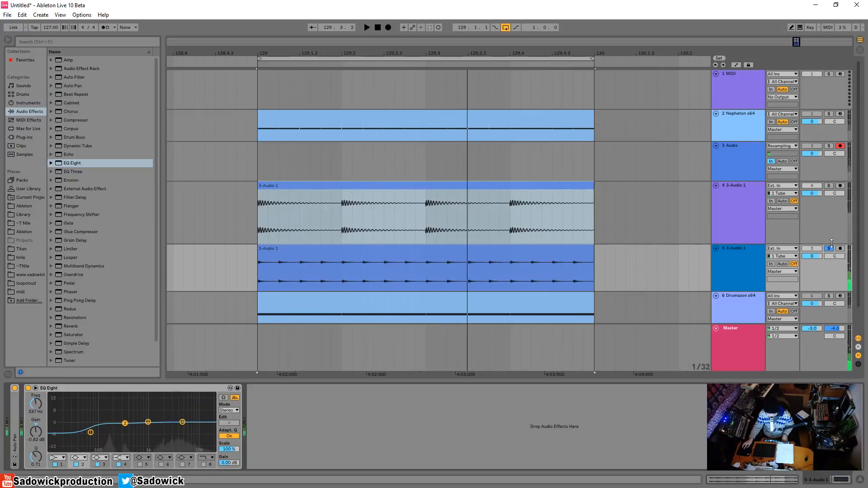
# Step: Unsolo the snare track, lower its volume slightly and audition it with the kick
pyautogui.press('space')
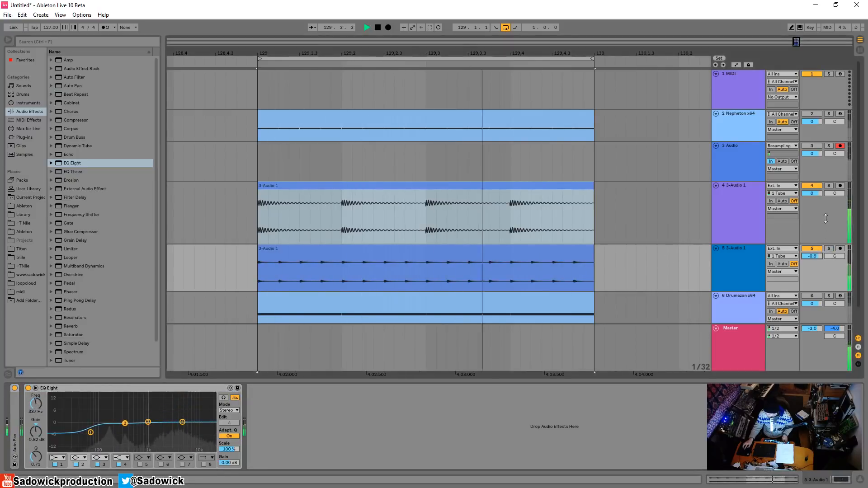
pyautogui.moveTo(826, 244); pyautogui.dragTo(826, 229)
pyautogui.moveTo(830, 277); pyautogui.dragTo(831, 260)
pyautogui.moveTo(833, 221); pyautogui.dragTo(835, 205)
pyautogui.press('space')
# Step: Fold the recorded audio and Drumazon tracks to compact height, and add a new audio track and a new MIDI track below them
pyautogui.moveTo(840, 245)
pyautogui.mouseDown()
pyautogui.moveTo(840, 231)
pyautogui.moveTo(828, 240)
pyautogui.mouseUp()
pyautogui.click(843, 259)
pyautogui.rightClick(734, 288)
pyautogui.click(756, 296)
pyautogui.moveTo(829, 231); pyautogui.dragTo(836, 153)
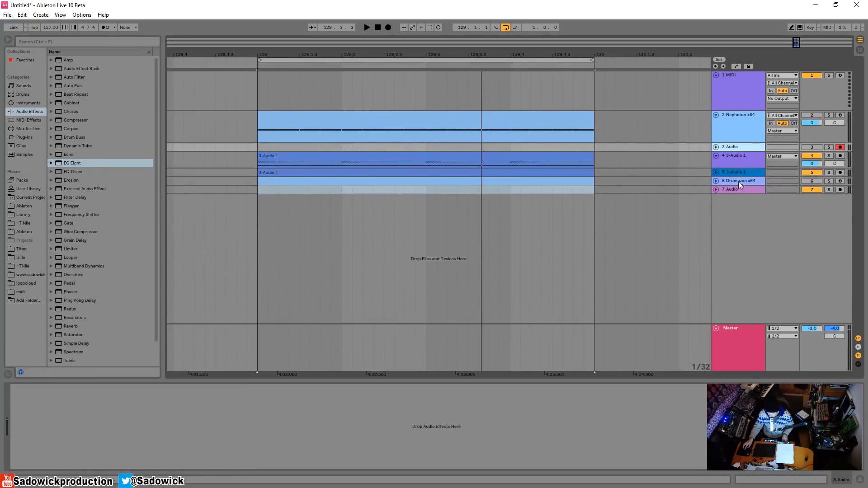
pyautogui.click(734, 189)
pyautogui.rightClick(730, 202)
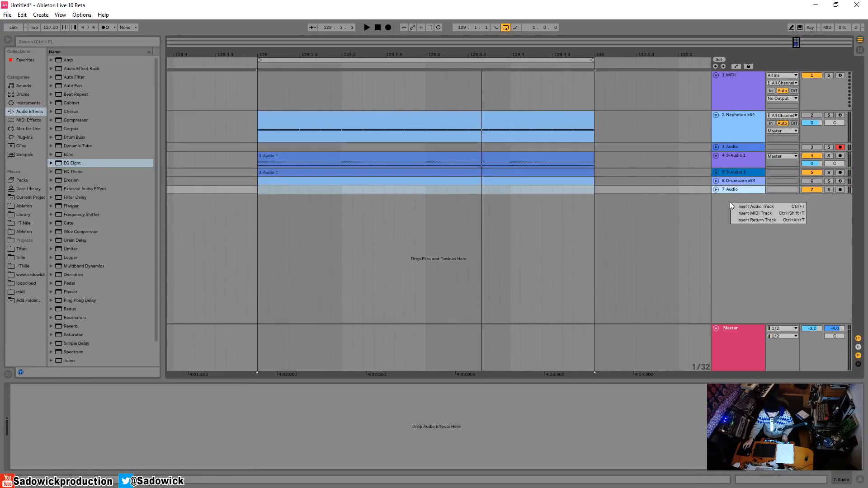
pyautogui.click(768, 212)
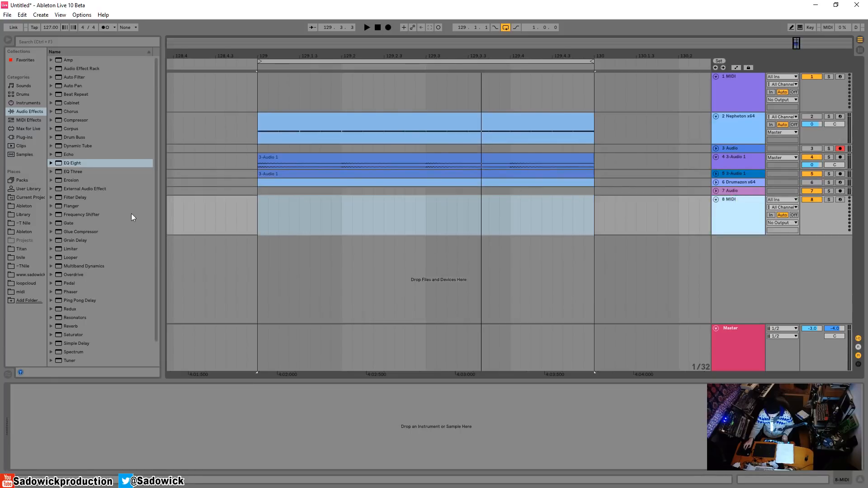
# Step: Load the Serum_x64 plug-in onto the new MIDI track
pyautogui.click(14, 138)
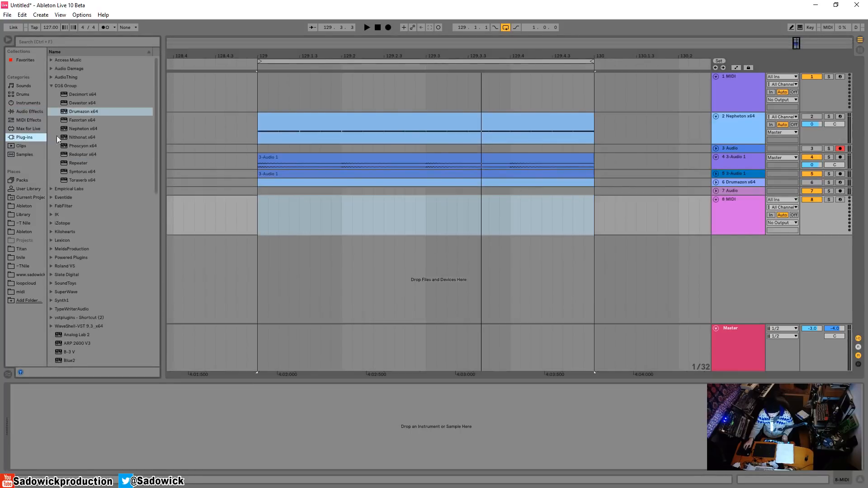
pyautogui.click(50, 85)
pyautogui.scroll(-10, 69, 267)
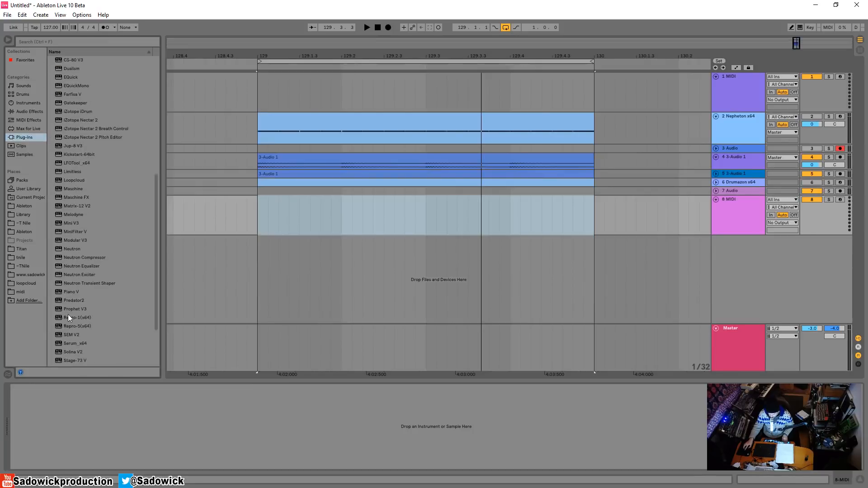
pyautogui.scroll(-3, 68, 314)
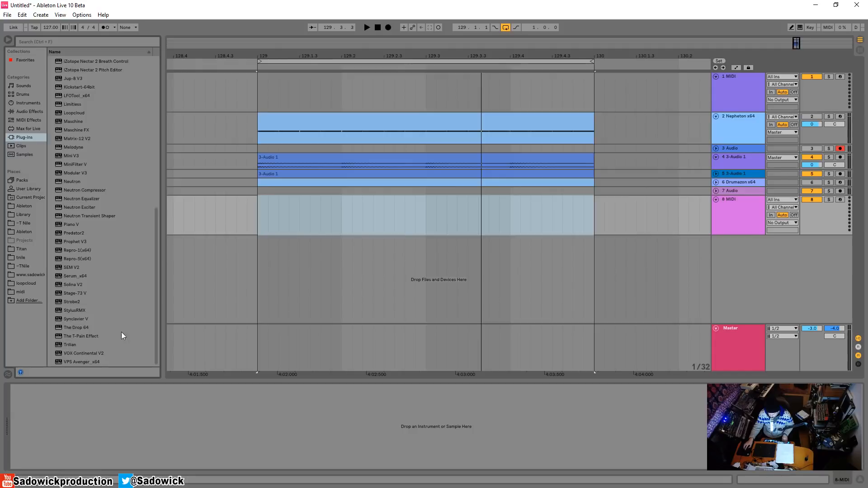
pyautogui.moveTo(82, 361); pyautogui.dragTo(368, 240)
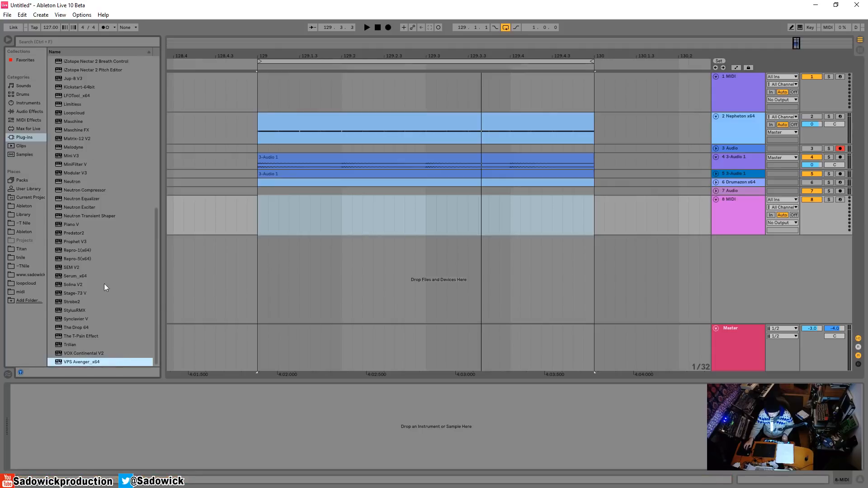
pyautogui.click(81, 277)
# Step: Create an empty one-bar MIDI clip on the Serum track from bar 129 to bar 130
pyautogui.moveTo(250, 213); pyautogui.dragTo(520, 213)
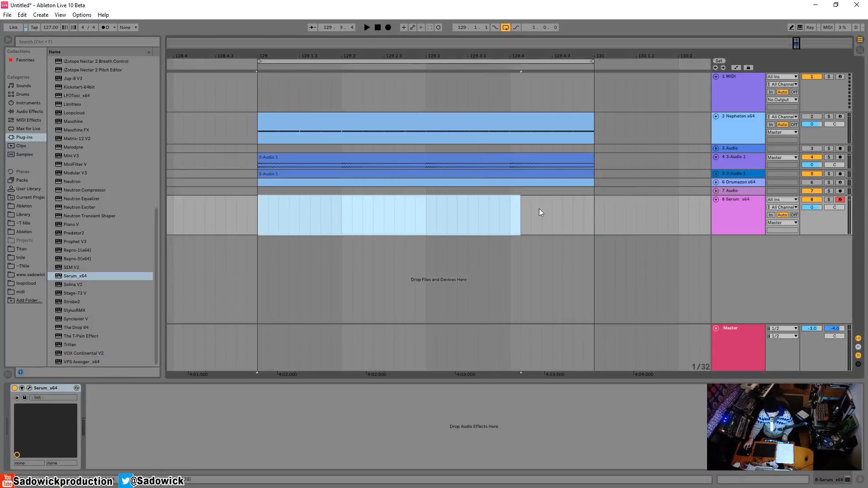
pyautogui.moveTo(597, 212); pyautogui.dragTo(262, 215)
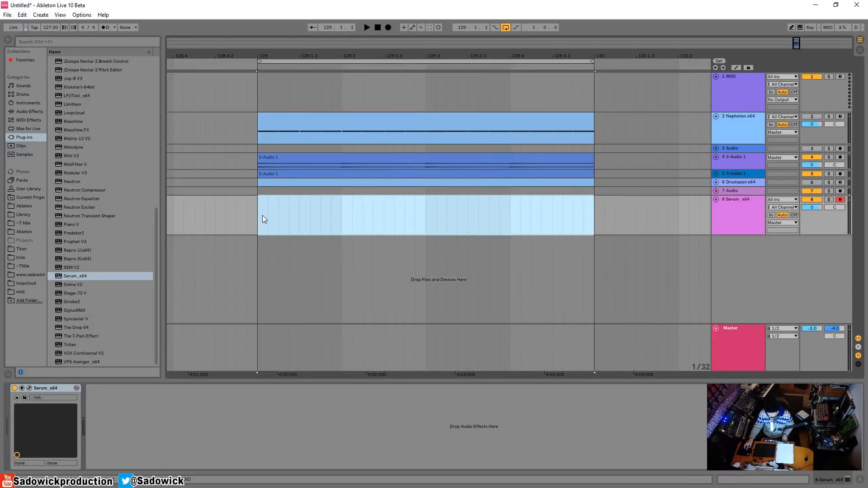
pyautogui.rightClick(275, 198)
pyautogui.click(310, 284)
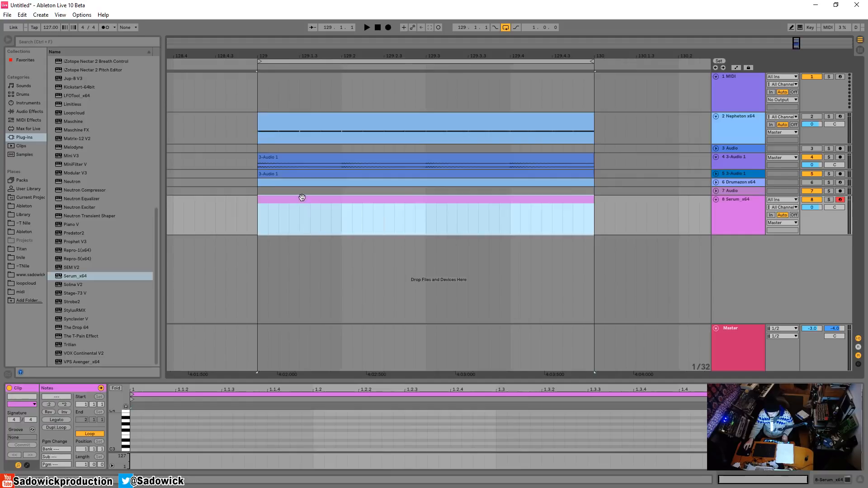
# Step: Enter a bar-long G2 note in the Serum clip, transpose it down an octave to G1 and play the loop
pyautogui.scroll(-5, 154, 441)
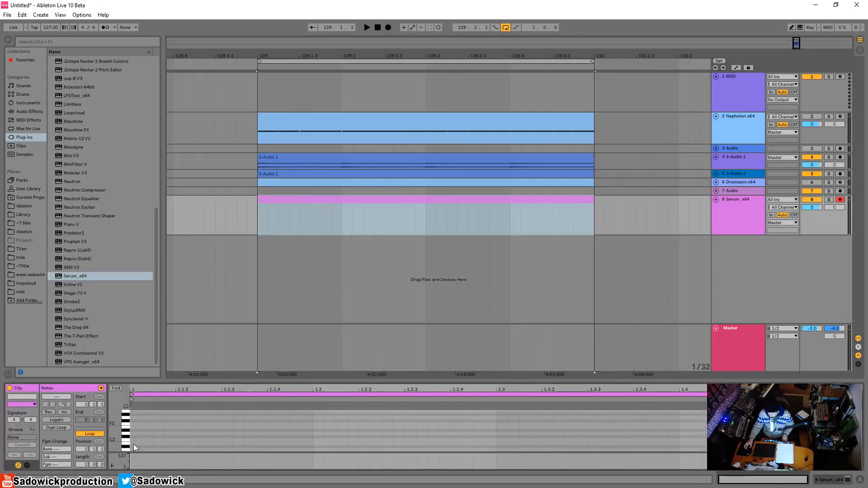
pyautogui.doubleClick(138, 417)
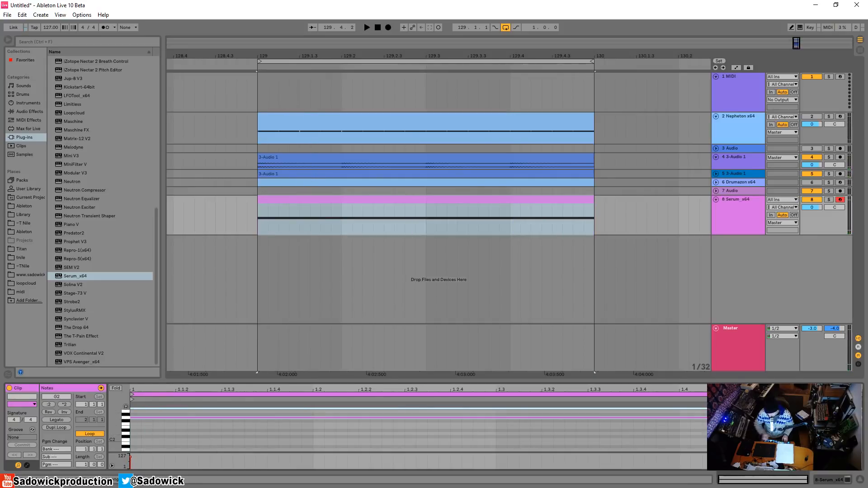
pyautogui.hotkey('shift', 'Down')
pyautogui.press('space')
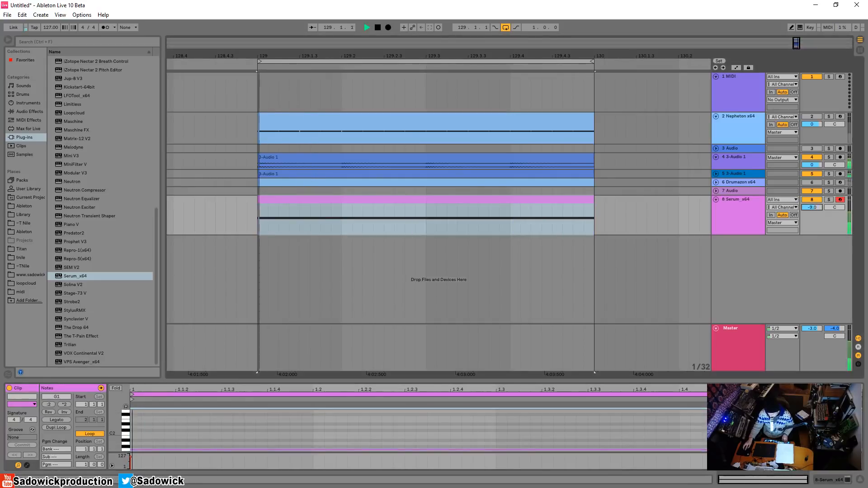
# Step: Set the Serum track's volume to -7.3 dB, enable Serum's MG Low 12 filter and lower its cutoff
pyautogui.moveTo(818, 210); pyautogui.dragTo(818, 235)
pyautogui.click(834, 482)
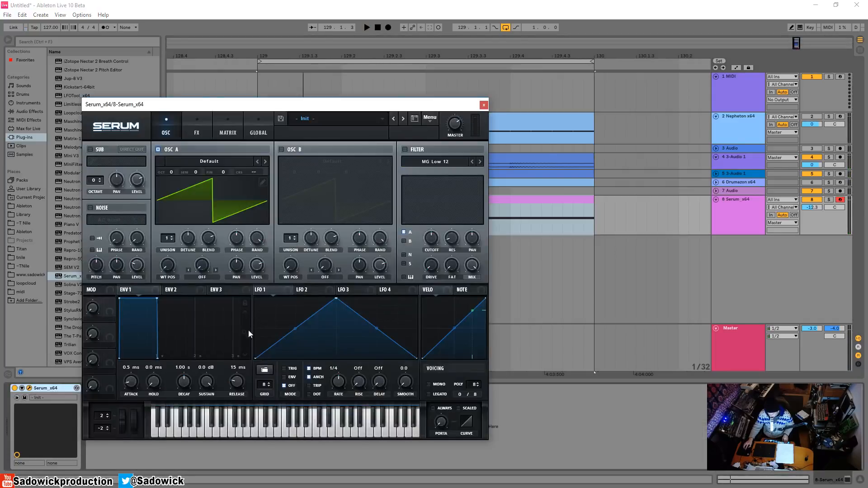
pyautogui.click(406, 149)
pyautogui.moveTo(432, 239); pyautogui.dragTo(439, 286)
pyautogui.press('space')
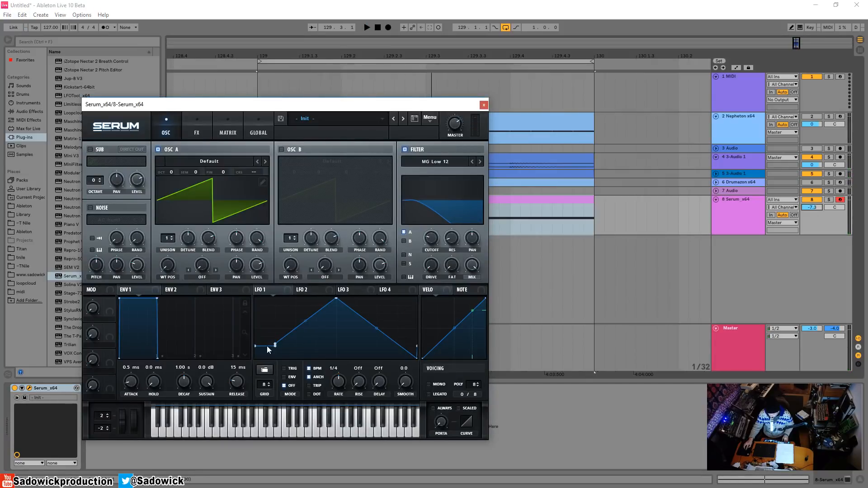
# Step: Reshape Serum's LFO 1 from a triangle into a concave curve that falls from full level to zero
pyautogui.moveTo(267, 346); pyautogui.dragTo(270, 295)
pyautogui.doubleClick(337, 299)
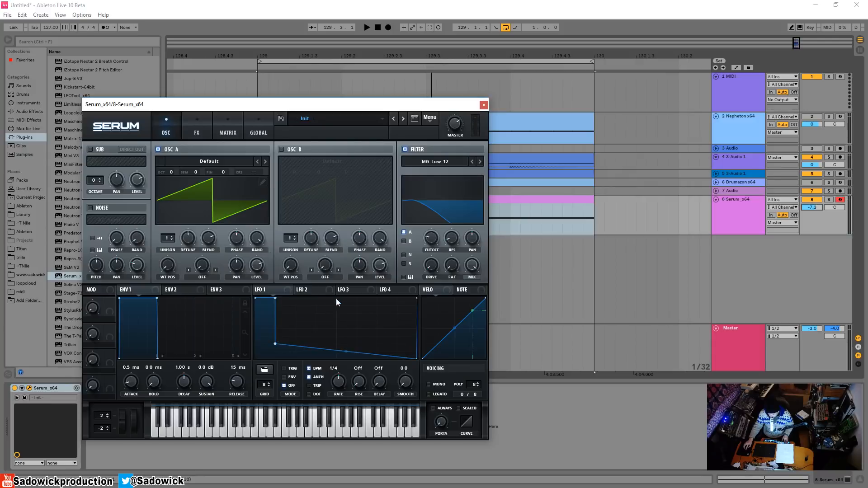
pyautogui.doubleClick(276, 343)
pyautogui.doubleClick(276, 299)
pyautogui.keyDown('shift'); pyautogui.moveTo(336, 339); pyautogui.dragTo(343, 339); pyautogui.keyUp('shift')
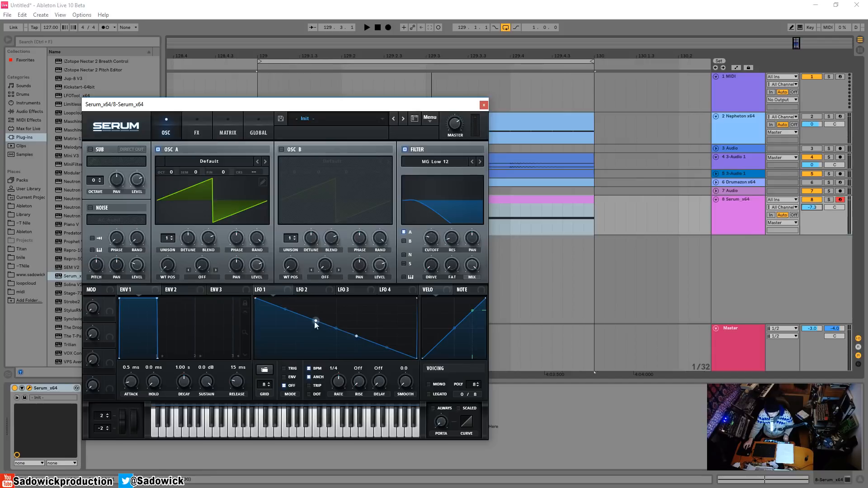
pyautogui.moveTo(337, 328); pyautogui.dragTo(337, 349)
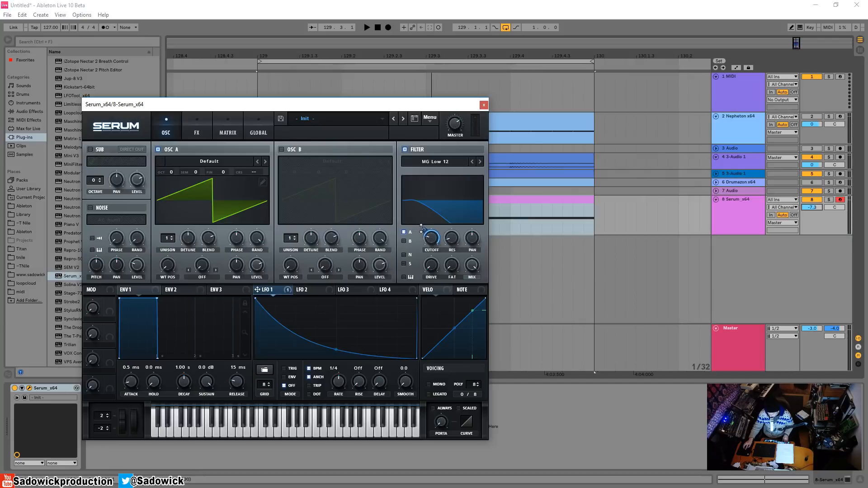
# Step: Modulate the filter cutoff with LFO 1 at a 1/16 rate and fine-tune the base cutoff while the loop plays
pyautogui.moveTo(422, 229); pyautogui.dragTo(422, 254)
pyautogui.moveTo(341, 382); pyautogui.dragTo(348, 357)
pyautogui.press('space')
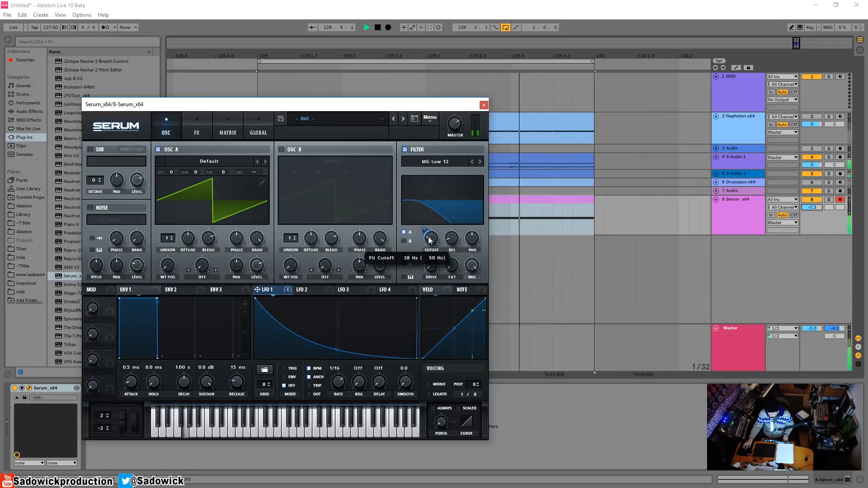
pyautogui.moveTo(430, 240); pyautogui.dragTo(432, 235)
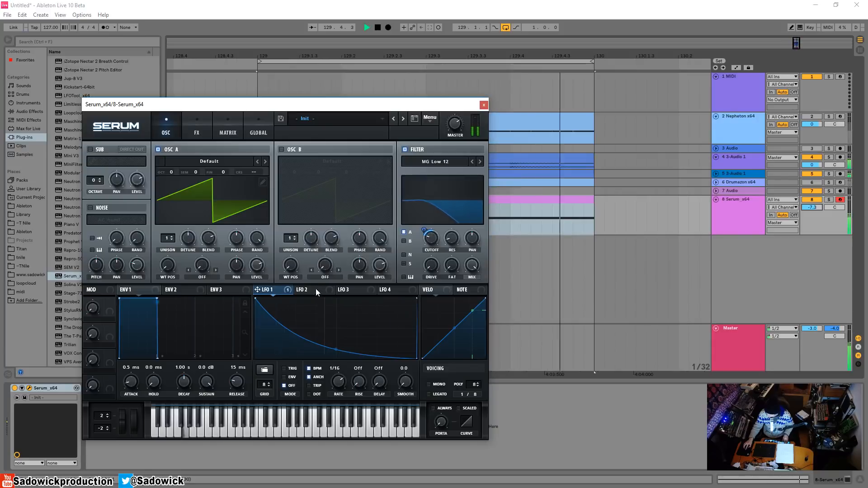
pyautogui.press('space')
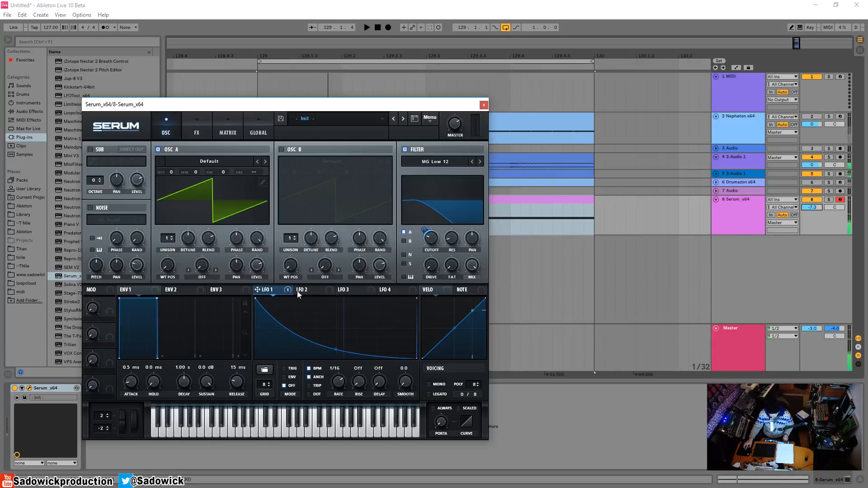
# Step: Raise the filter drive to about 19% and assign LFO 2 to the filter cutoff with a small amount
pyautogui.click(303, 290)
pyautogui.click(267, 290)
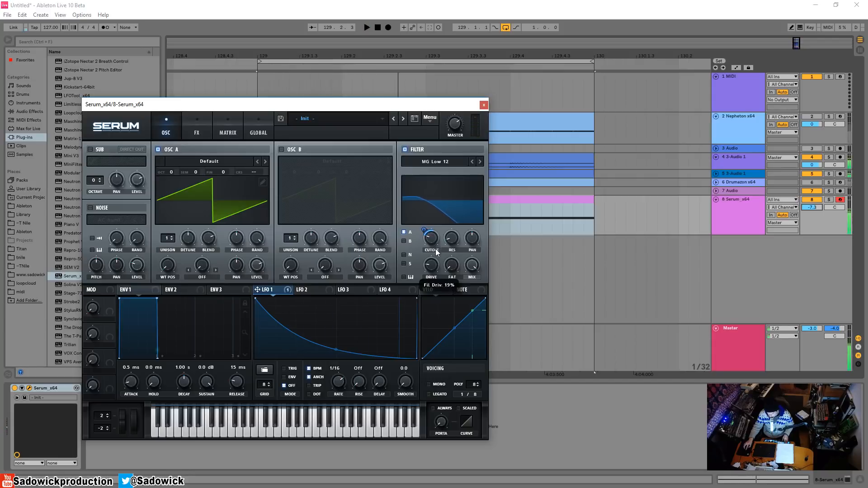
pyautogui.click(317, 289)
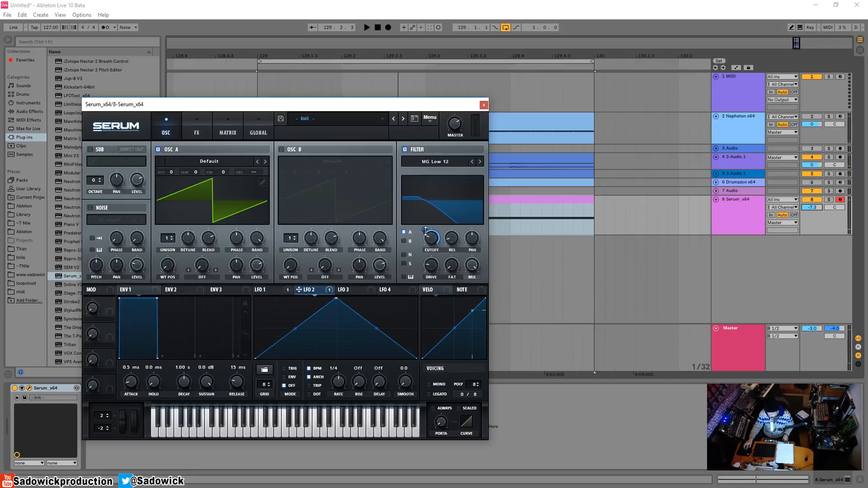
pyautogui.moveTo(425, 230); pyautogui.dragTo(421, 252)
pyautogui.press('space')
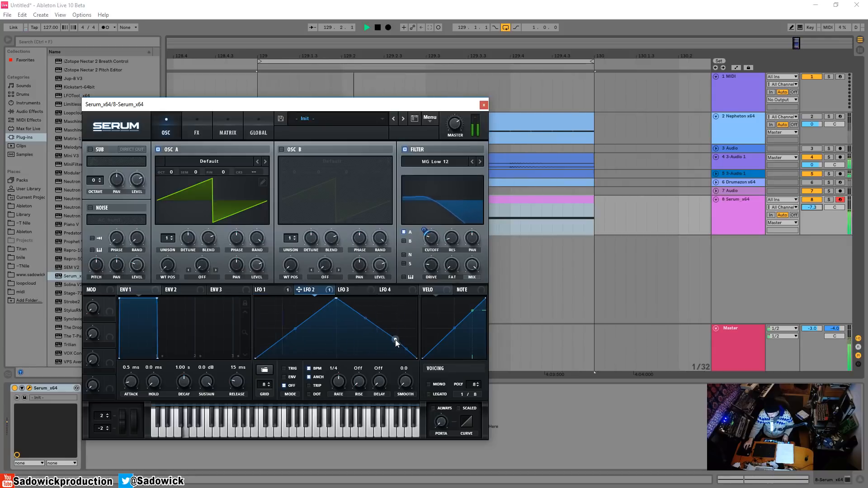
# Step: Bend LFO 2's triangle into a concave rise to its midpoint peak and a rounded convex fall
pyautogui.moveTo(397, 340); pyautogui.dragTo(376, 328)
pyautogui.moveTo(297, 329); pyautogui.dragTo(299, 350)
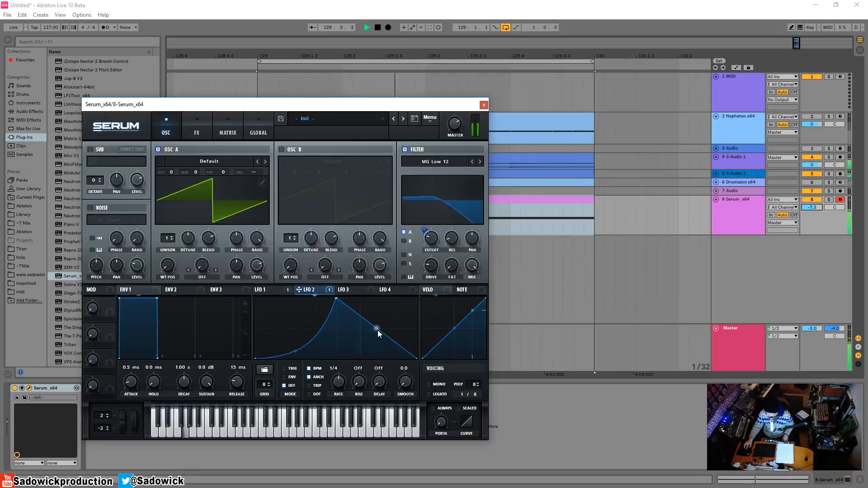
pyautogui.moveTo(377, 330); pyautogui.dragTo(379, 303)
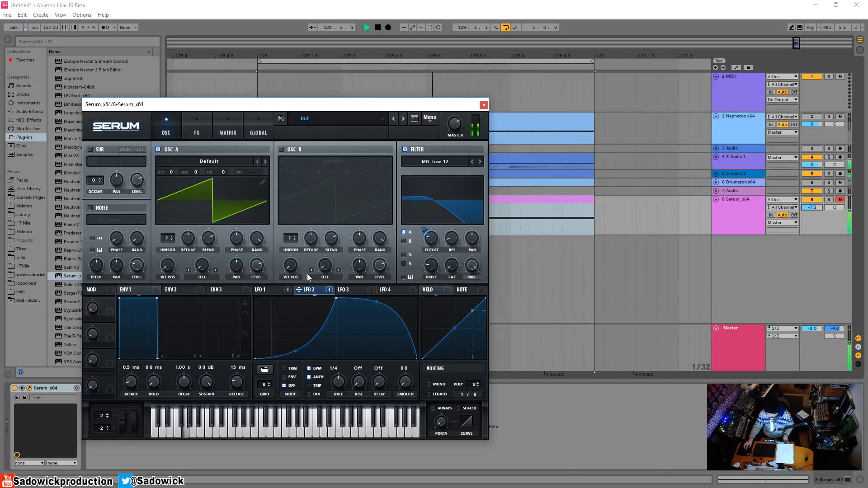
# Step: Modulate oscillator A's level with LFO 1, set the level to about 59% and close the Serum window
pyautogui.click(271, 289)
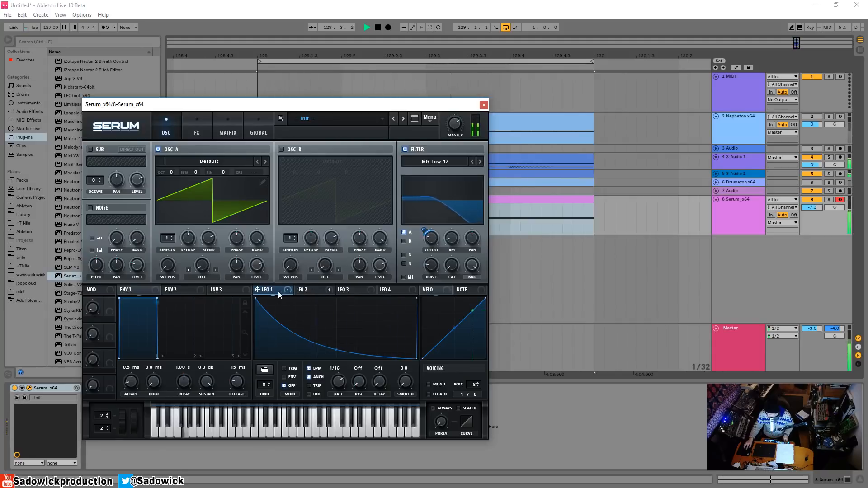
pyautogui.moveTo(278, 291); pyautogui.dragTo(256, 267)
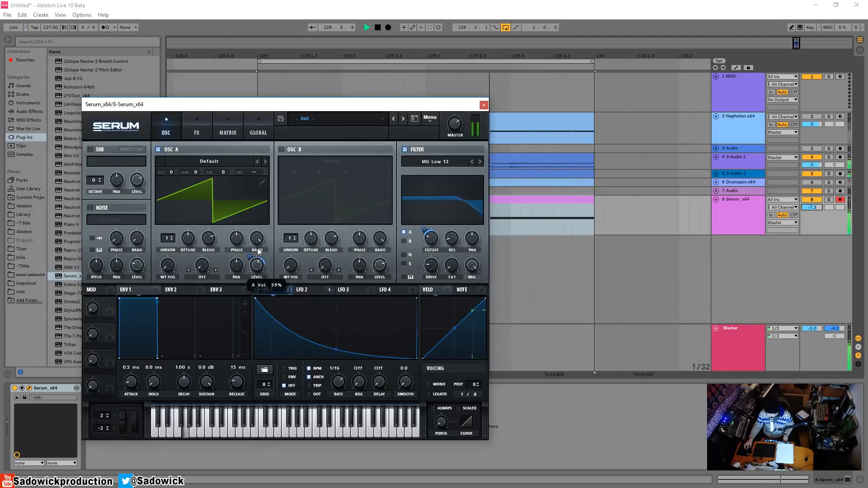
pyautogui.click(483, 105)
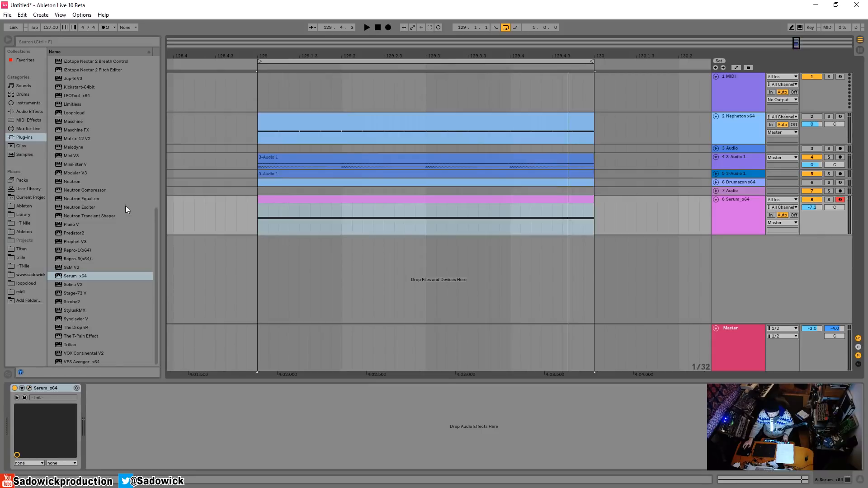
# Step: Insert LFOTool_x64 after Serum and reshape its volume LFO into a steep rise to full level with a short drop at the end
pyautogui.moveTo(68, 96); pyautogui.dragTo(109, 400)
pyautogui.click(106, 389)
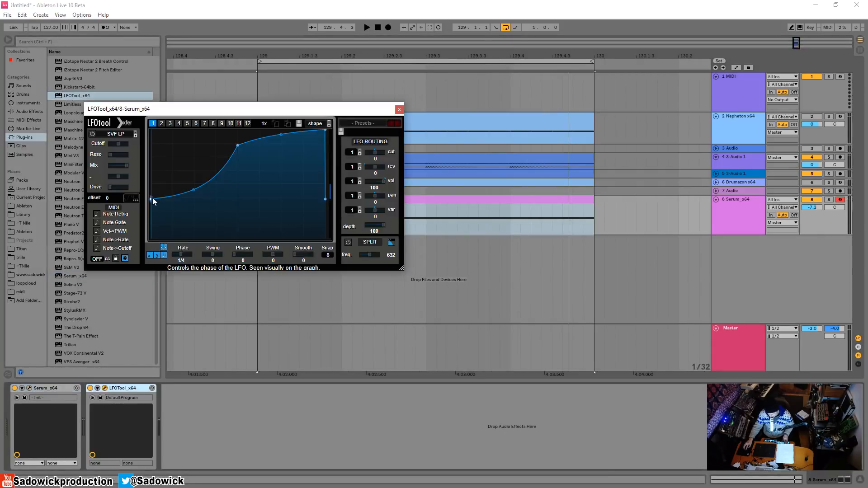
pyautogui.moveTo(153, 197); pyautogui.dragTo(239, 146)
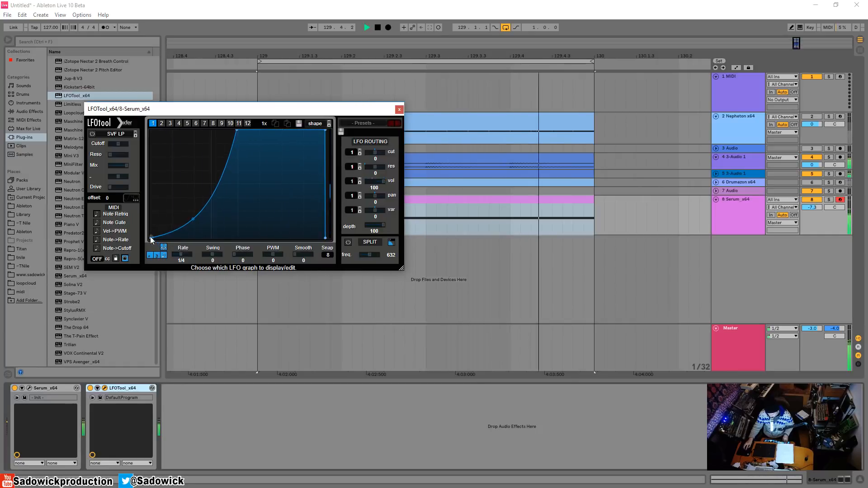
pyautogui.moveTo(150, 237); pyautogui.dragTo(150, 219)
pyautogui.moveTo(325, 132)
pyautogui.mouseDown()
pyautogui.moveTo(310, 125)
pyautogui.moveTo(318, 124)
pyautogui.mouseUp()
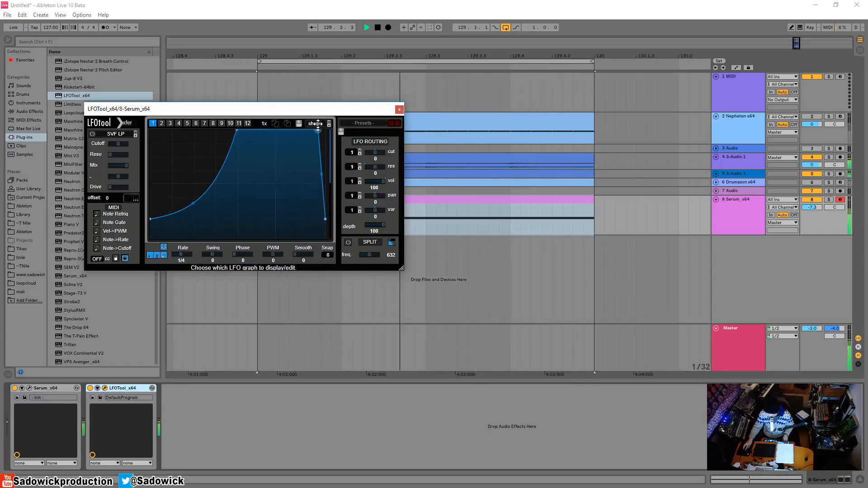
pyautogui.click(400, 109)
# Step: Set Serum's oscillator A octave to -1 and the LFO 1 amount on the filter cutoff to 46 during playback
pyautogui.click(29, 388)
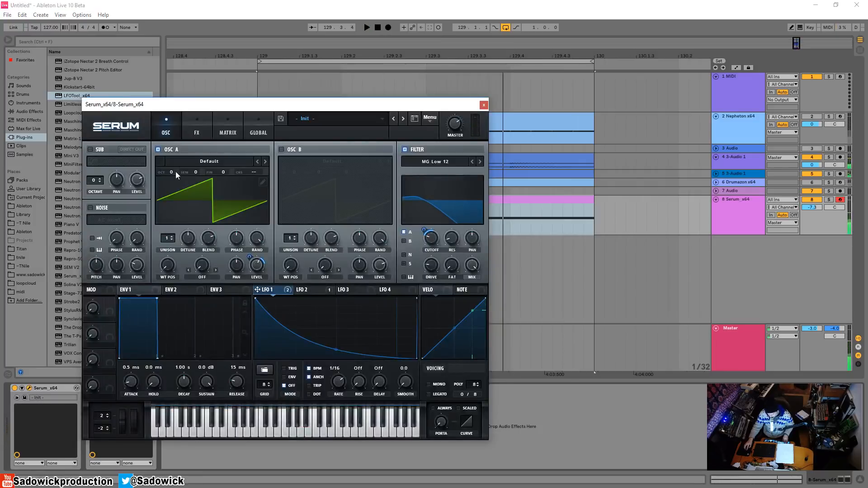
pyautogui.press('space')
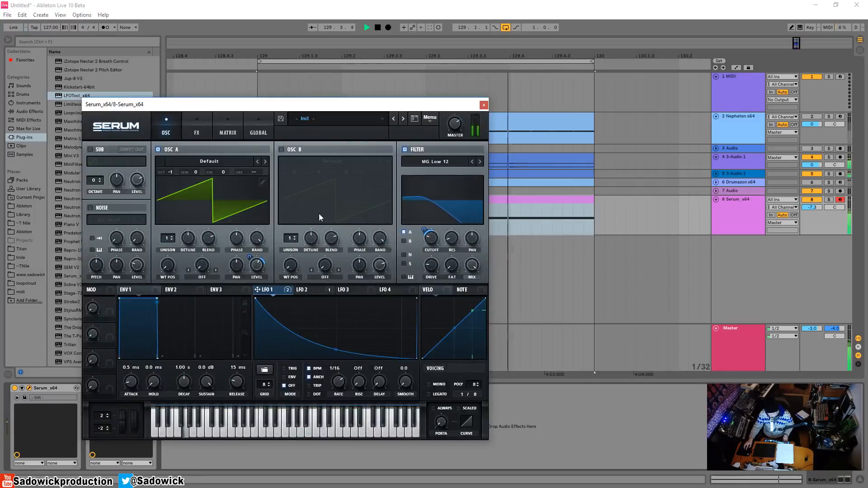
pyautogui.moveTo(434, 238)
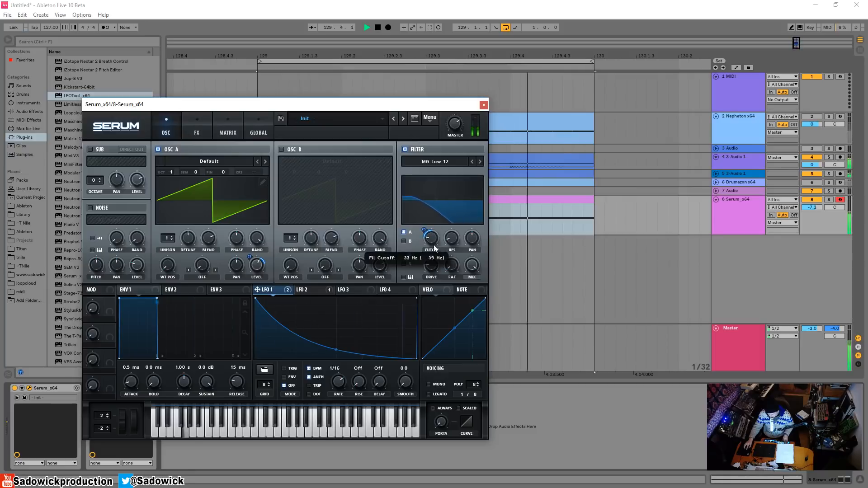
pyautogui.moveTo(425, 231); pyautogui.dragTo(426, 222)
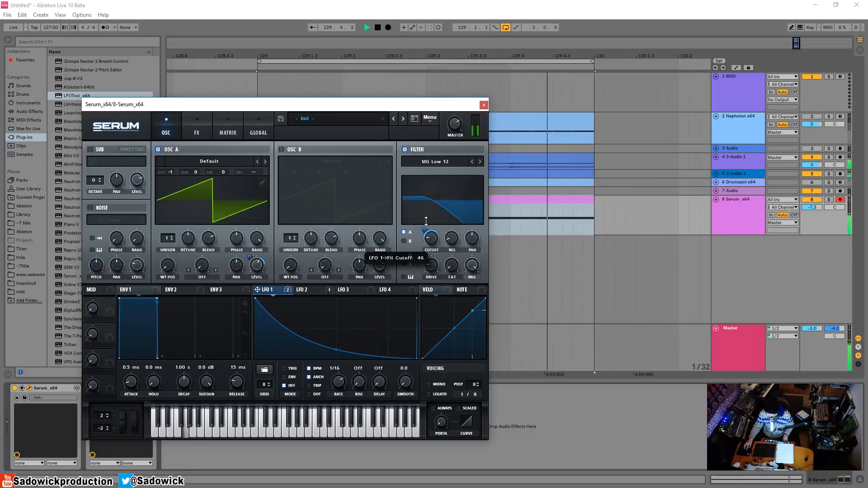
# Step: Mute audio track 5, close Serum and increase the heights of audio tracks 4 and 5
pyautogui.click(814, 174)
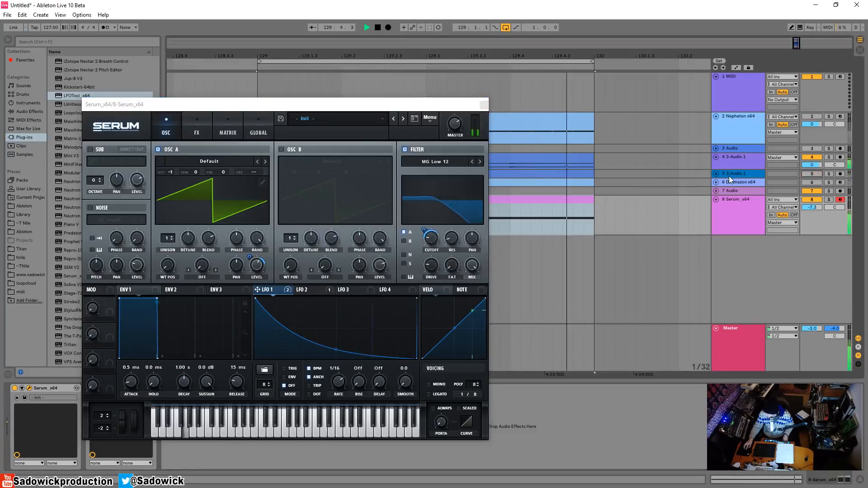
pyautogui.moveTo(729, 178); pyautogui.dragTo(735, 189)
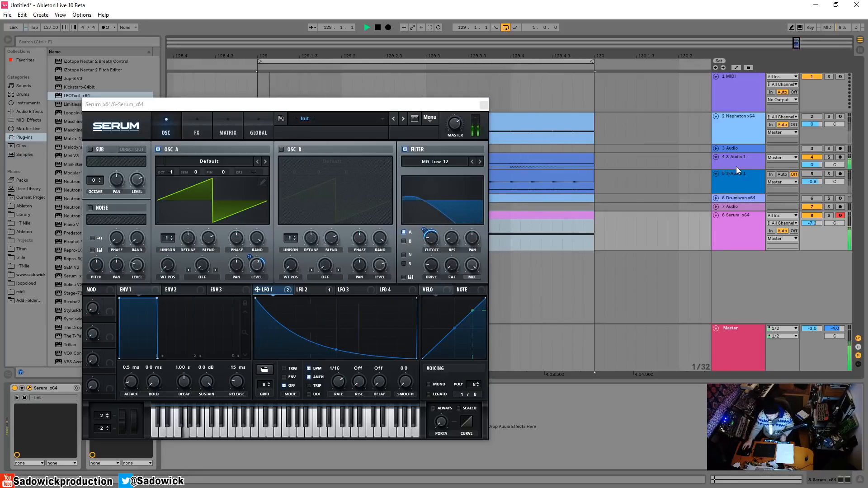
pyautogui.press('space')
pyautogui.click(484, 102)
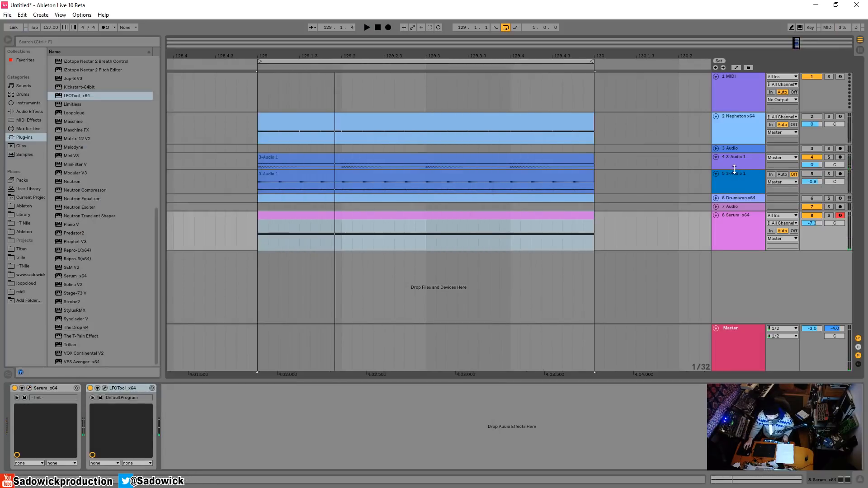
pyautogui.moveTo(734, 169); pyautogui.dragTo(734, 207)
# Step: Raise the gain of the kick clip on audio track 4 to 9.19 dB while the loop plays
pyautogui.click(487, 156)
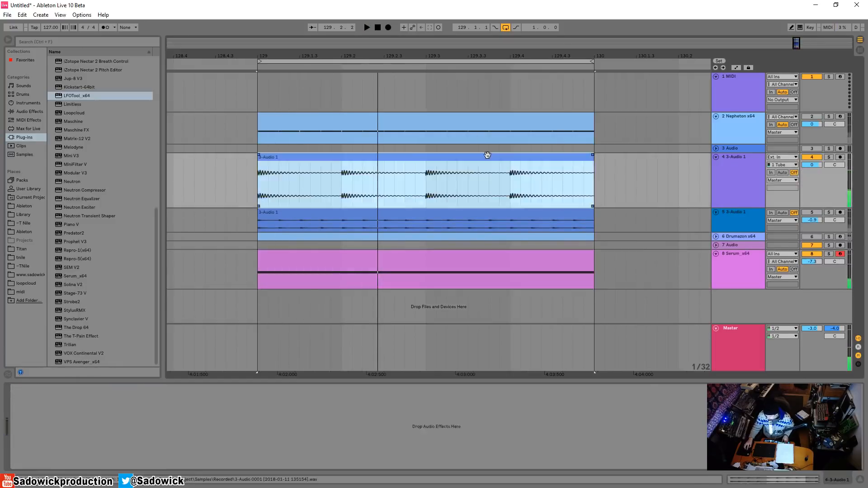
pyautogui.doubleClick(488, 155)
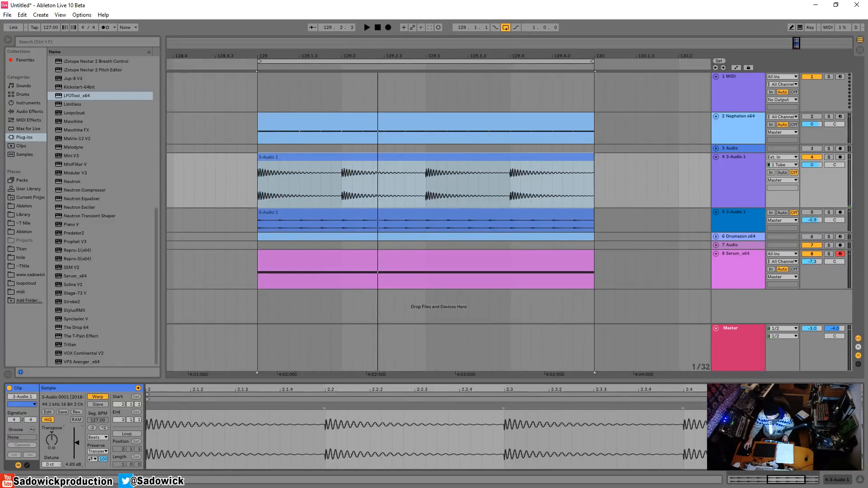
pyautogui.press('space')
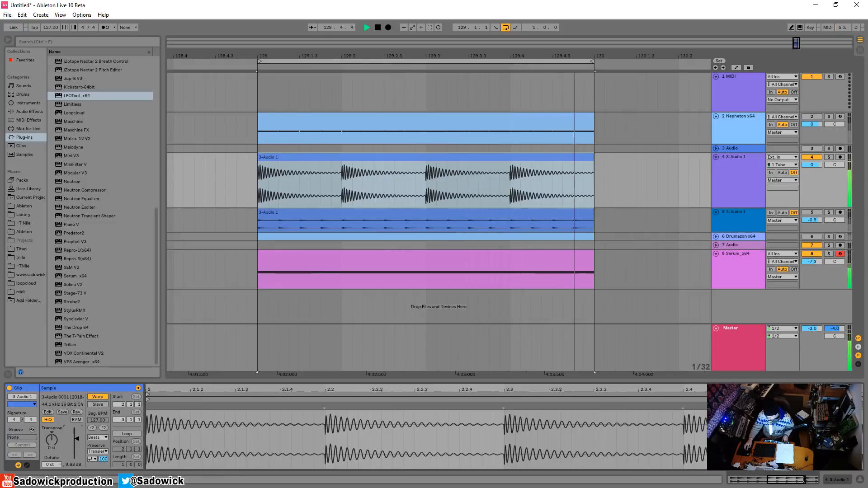
pyautogui.moveTo(76, 439); pyautogui.dragTo(76, 439)
# Step: Set the Serum track's volume to -1.4 dB against the louder kick during playback
pyautogui.click(739, 269)
pyautogui.press('space')
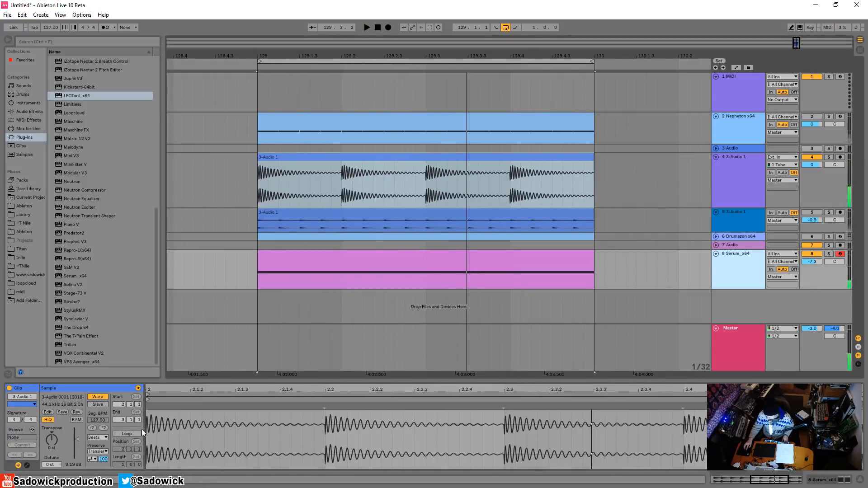
pyautogui.press('space')
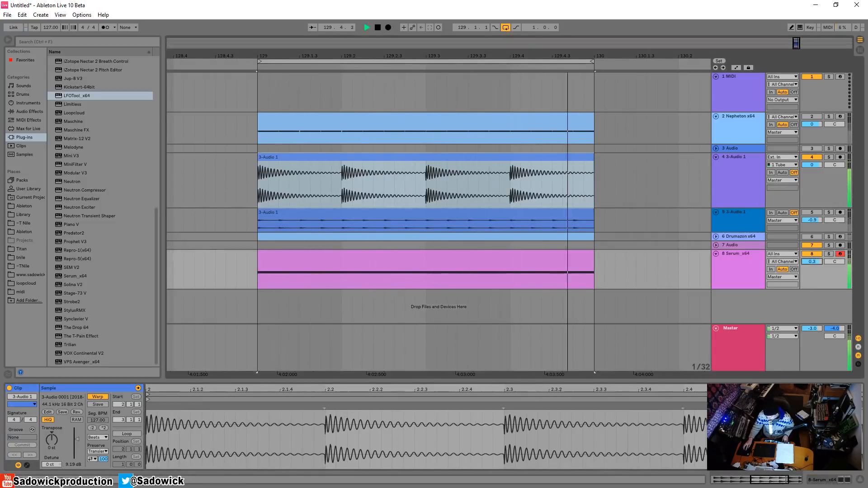
pyautogui.moveTo(810, 261); pyautogui.dragTo(809, 265)
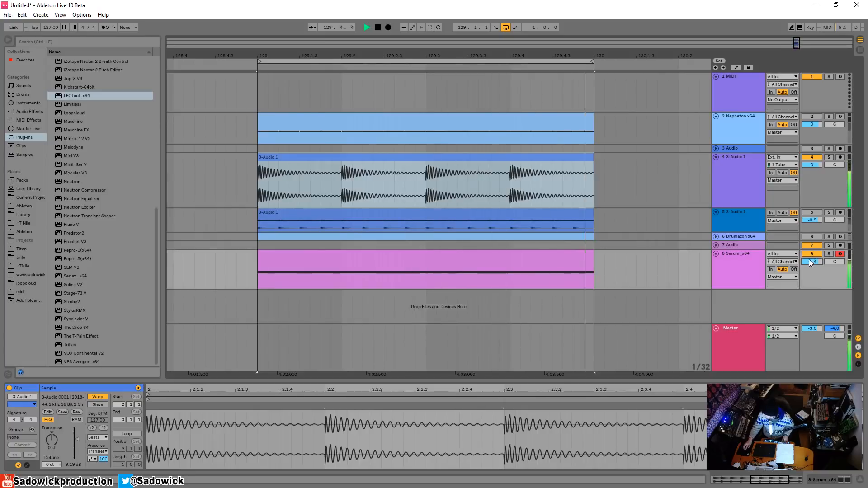
pyautogui.press('space')
# Step: Open Serum on the bass track, review its settings while the loop plays, and close it
pyautogui.hotkey('shift', 'Tab')
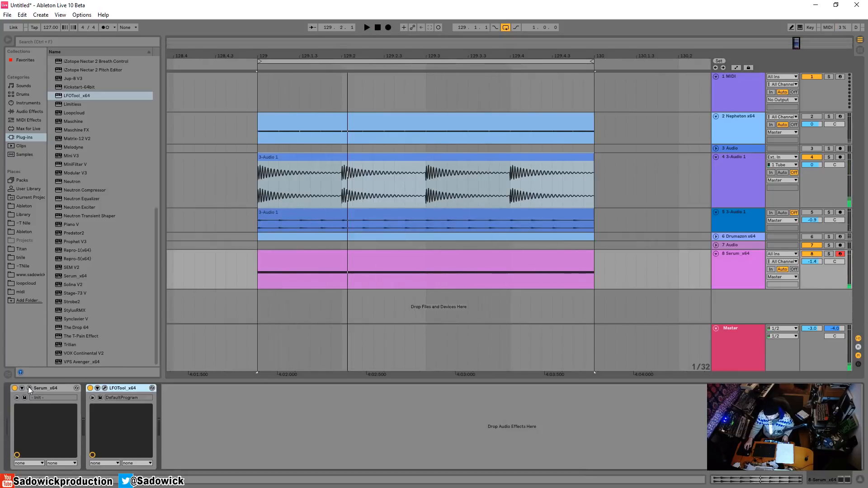
pyautogui.click(30, 389)
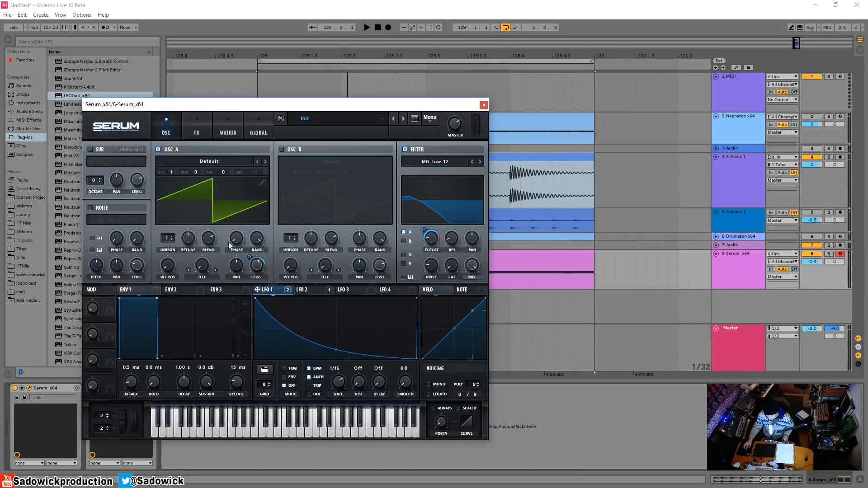
pyautogui.press('space')
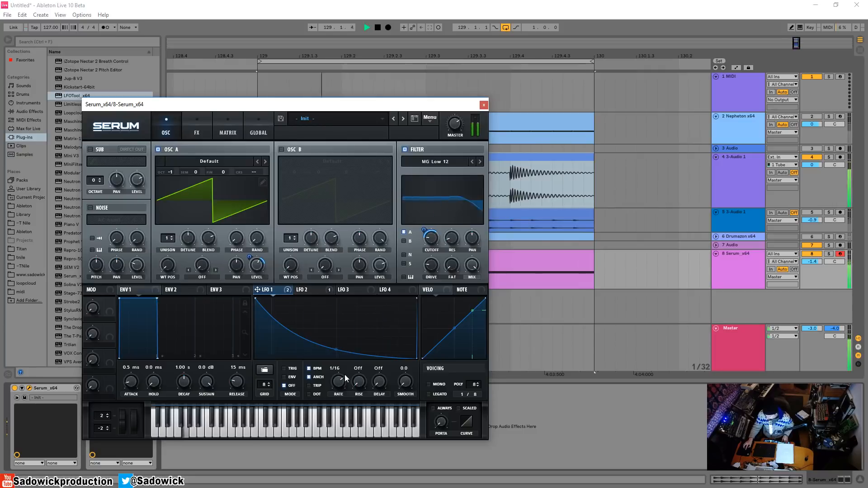
pyautogui.click(484, 105)
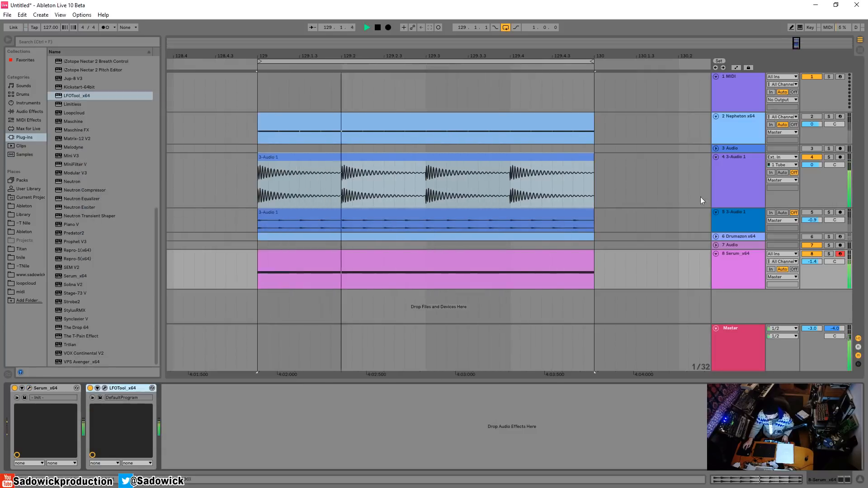
# Step: Set audio track 5's volume to -8.4 dB while auditioning it, and leave the track muted
pyautogui.click(823, 194)
pyautogui.moveTo(810, 207)
pyautogui.mouseDown()
pyautogui.moveTo(810, 193)
pyautogui.moveTo(812, 206)
pyautogui.mouseUp()
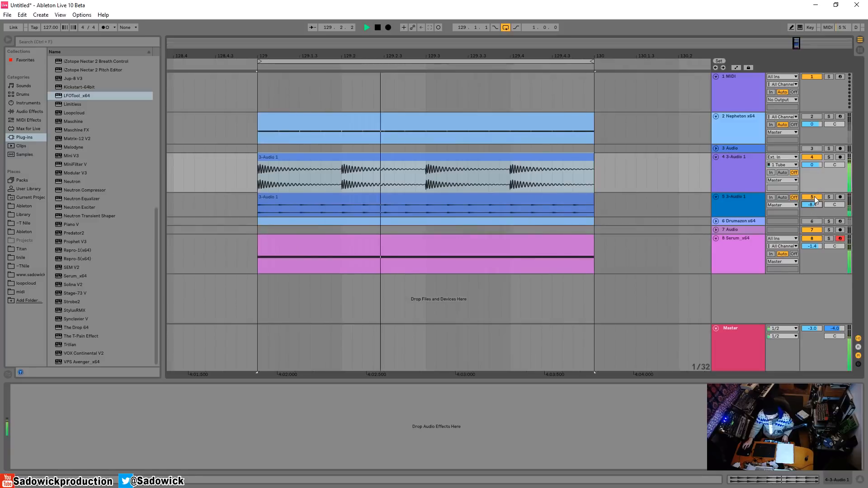
pyautogui.click(816, 197)
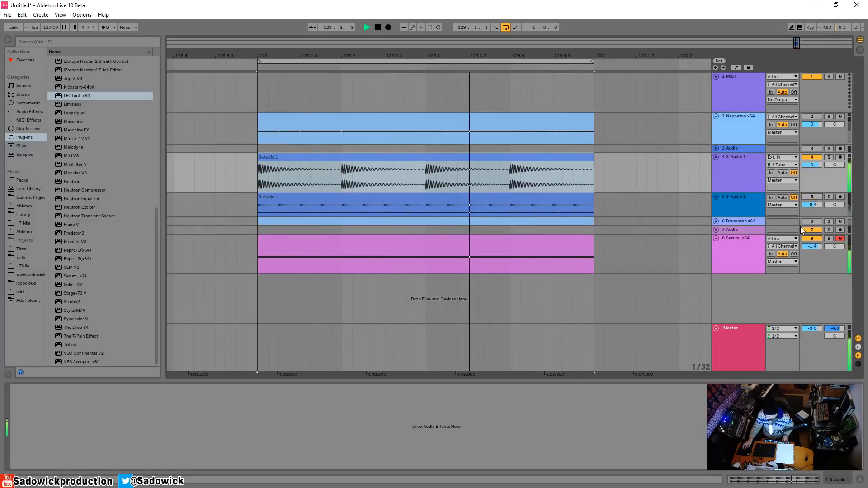
# Step: Solo the Nepheton track and delete all existing notes from its MIDI clip
pyautogui.click(829, 116)
pyautogui.press('space')
pyautogui.click(503, 120)
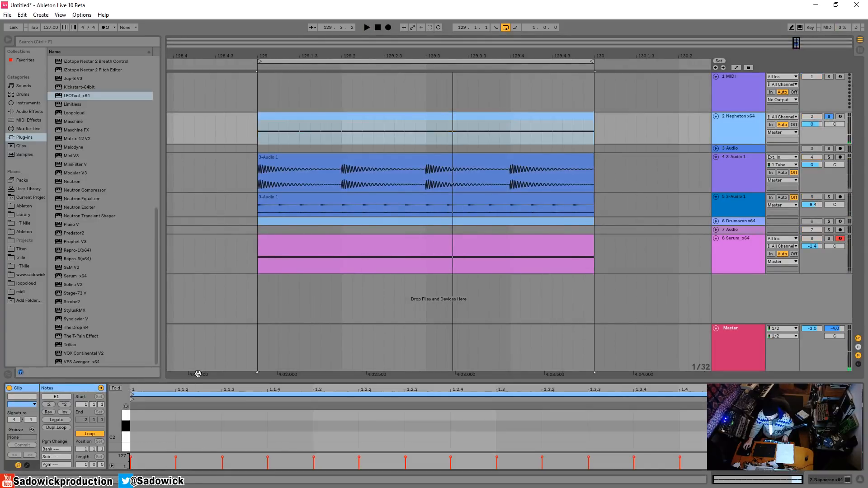
pyautogui.moveTo(197, 373); pyautogui.dragTo(198, 195)
pyautogui.moveTo(166, 346); pyautogui.dragTo(833, 404)
pyautogui.press('space')
pyautogui.press('space')
pyautogui.press('Delete')
# Step: Write F1 notes at 1.1.4 and 1.2.3 in the Nepheton clip and duplicate that half-bar pattern into the second half
pyautogui.moveTo(162, 337); pyautogui.dragTo(273, 335)
pyautogui.press('space')
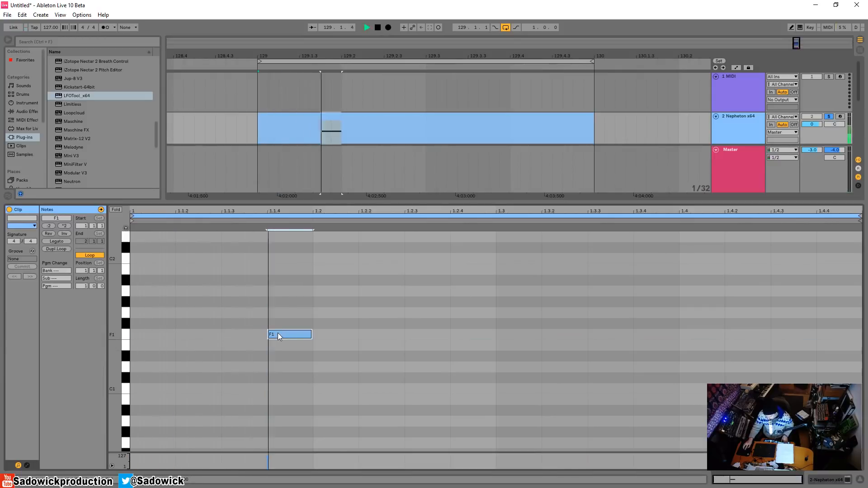
pyautogui.doubleClick(441, 336)
pyautogui.moveTo(493, 318); pyautogui.dragTo(129, 352)
pyautogui.hotkey('ctrl', 'd')
pyautogui.hotkey('ctrl', 'd')
pyautogui.hotkey('ctrl', 'z')
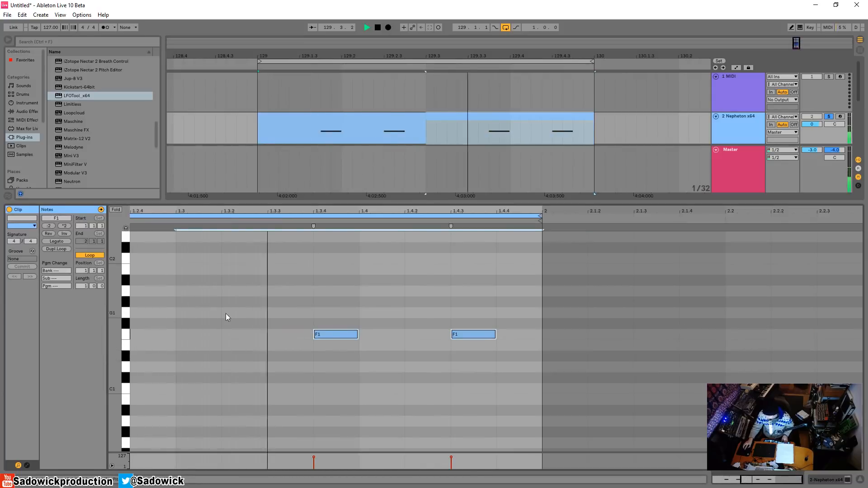
pyautogui.press('space')
# Step: Add a Utility effect after Nepheton and raise its gain to 12.2 dB during playback
pyautogui.click(843, 483)
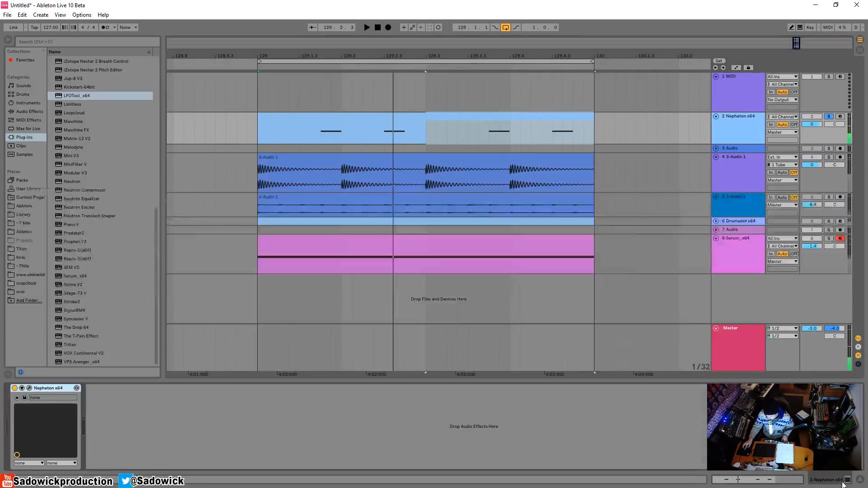
pyautogui.click(17, 110)
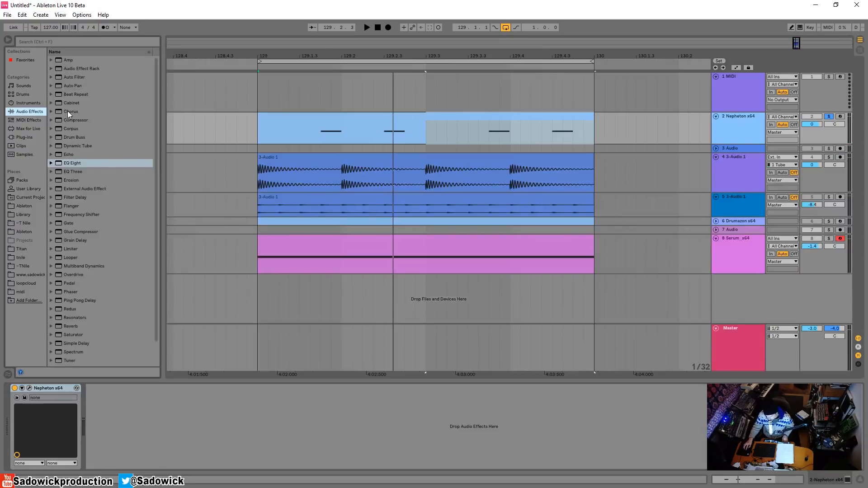
pyautogui.scroll(-2, 95, 312)
pyautogui.click(70, 345)
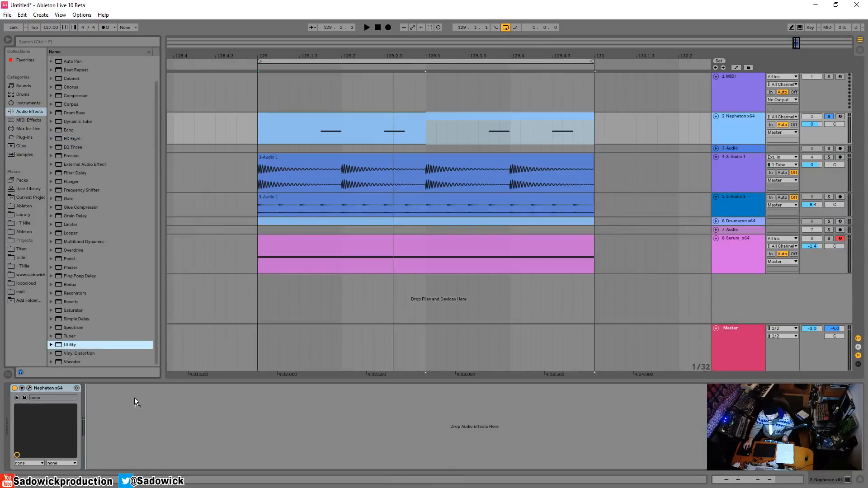
pyautogui.moveTo(136, 401)
pyautogui.mouseDown()
pyautogui.moveTo(134, 410)
pyautogui.moveTo(133, 394)
pyautogui.mouseUp()
pyautogui.press('space')
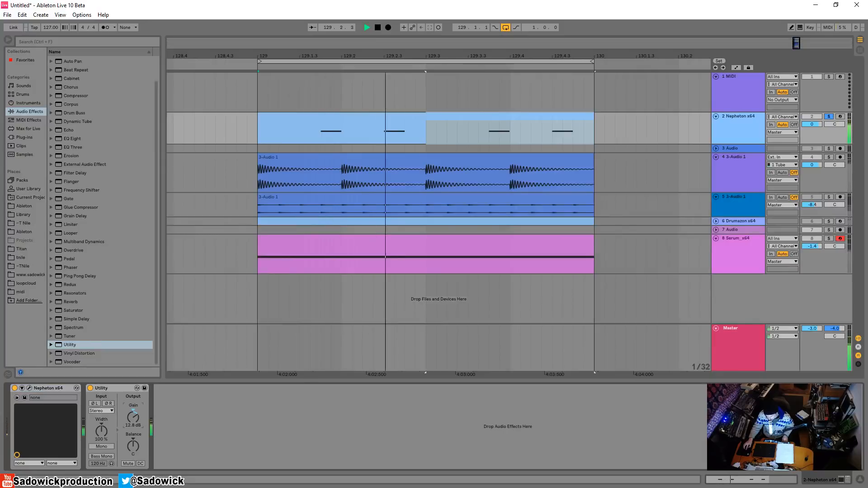
# Step: Set Nepheton's Low Tom Tuning to 0.508 and show its automation lane on the enlarged track
pyautogui.doubleClick(389, 114)
pyautogui.click(828, 483)
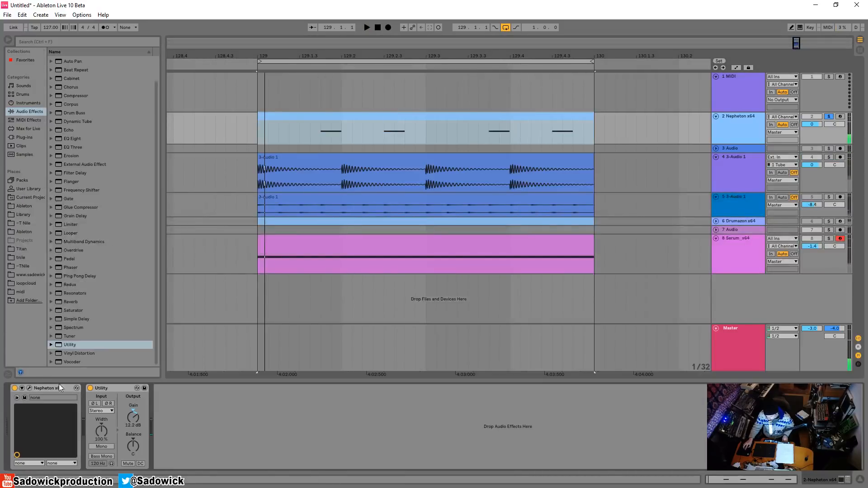
pyautogui.click(29, 389)
pyautogui.moveTo(271, 97); pyautogui.dragTo(256, 197)
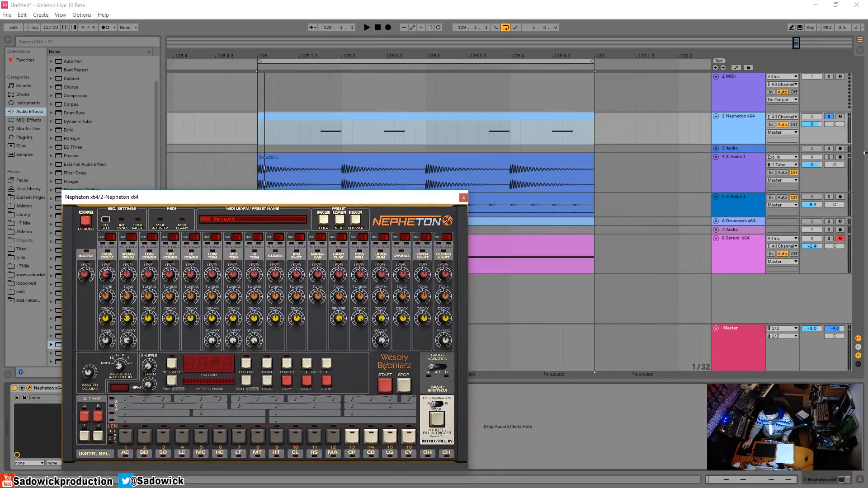
pyautogui.moveTo(836, 144); pyautogui.dragTo(835, 164)
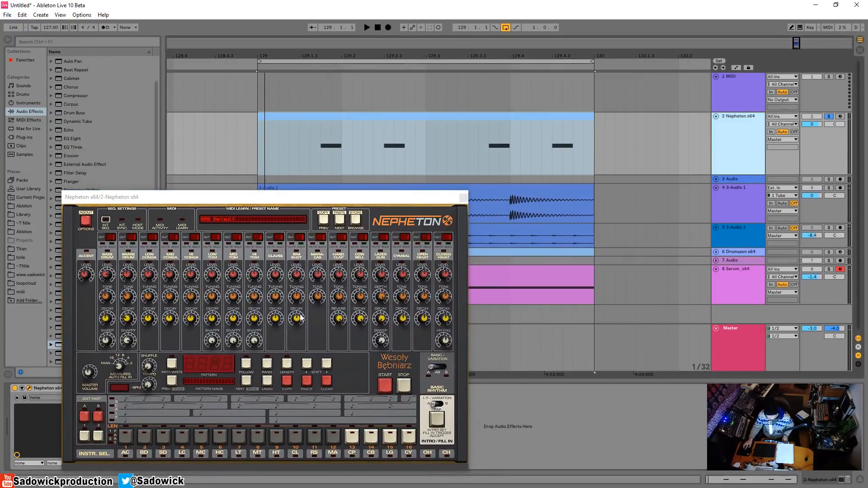
pyautogui.press('space')
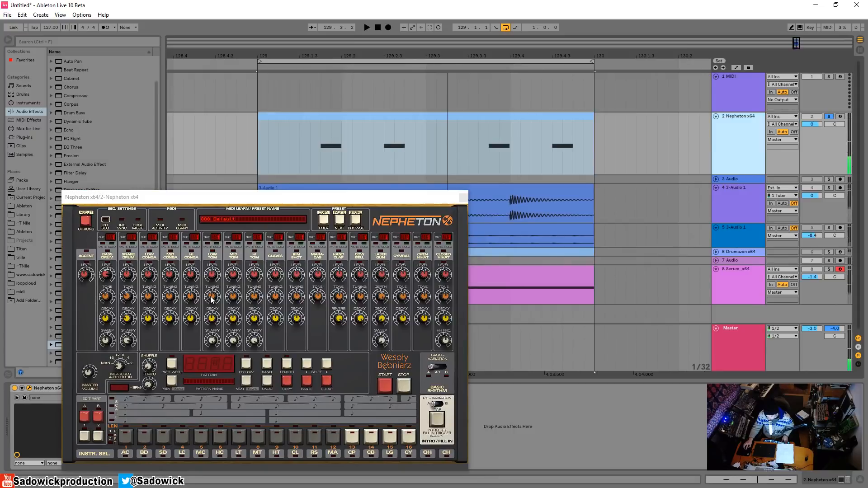
pyautogui.moveTo(211, 299); pyautogui.dragTo(212, 302)
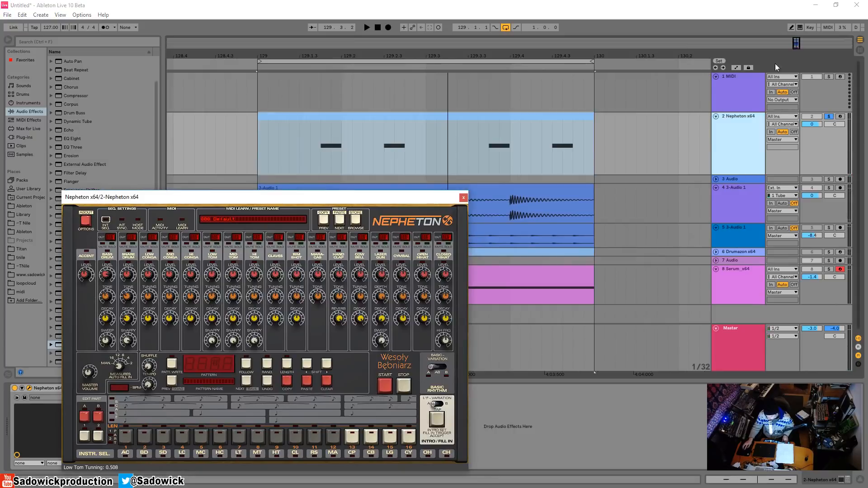
pyautogui.click(736, 68)
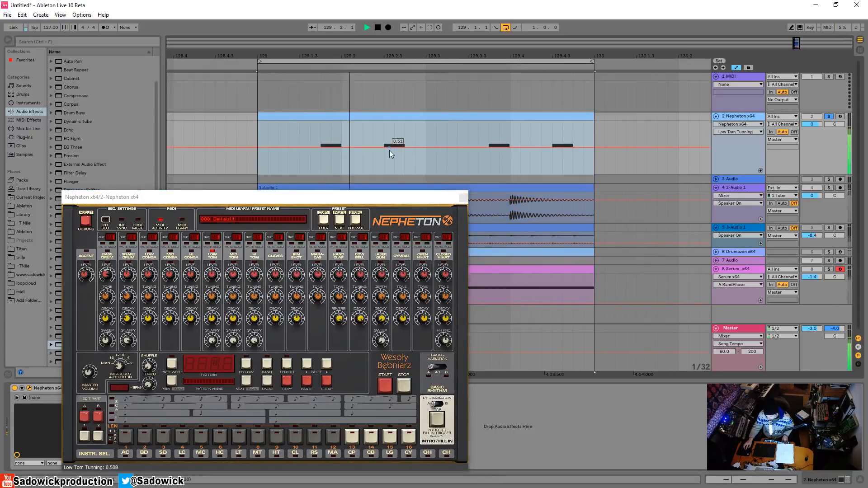
pyautogui.press('space')
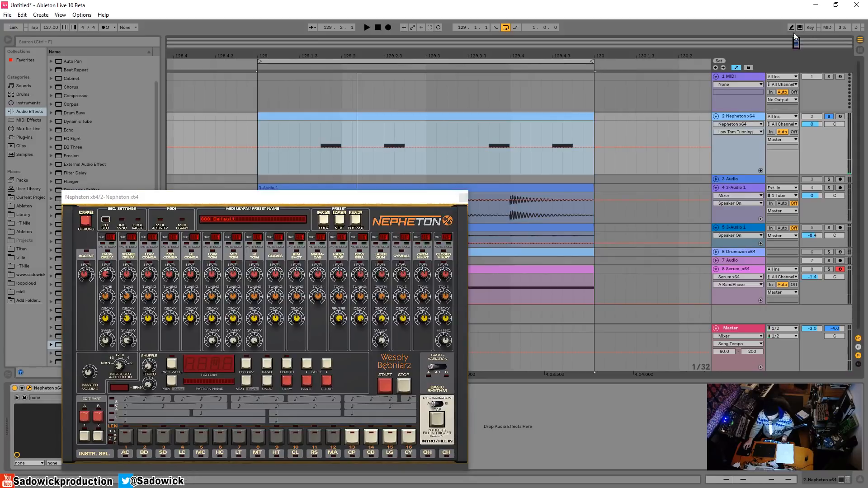
# Step: Draw Low Tom Tuning automation dropping to near its minimum around the second tom note, and duplicate the clip's first half over the second
pyautogui.moveTo(391, 159); pyautogui.dragTo(401, 158)
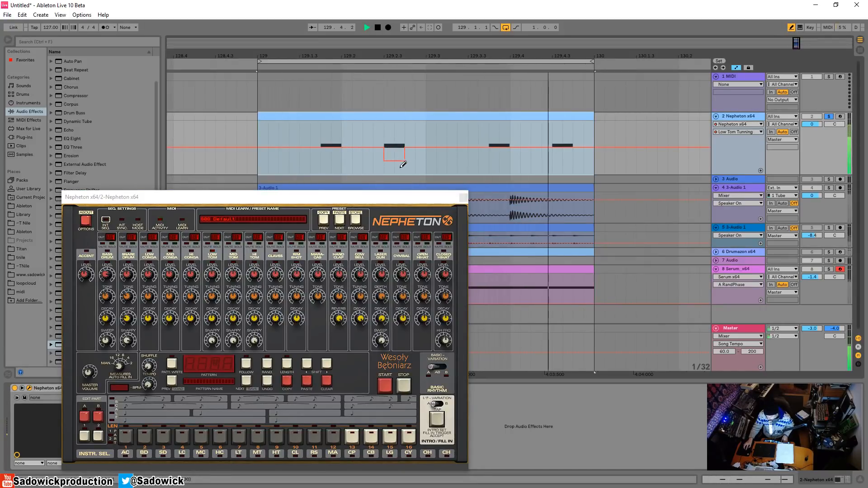
pyautogui.moveTo(396, 161)
pyautogui.mouseDown()
pyautogui.moveTo(397, 172)
pyautogui.moveTo(381, 172)
pyautogui.mouseUp()
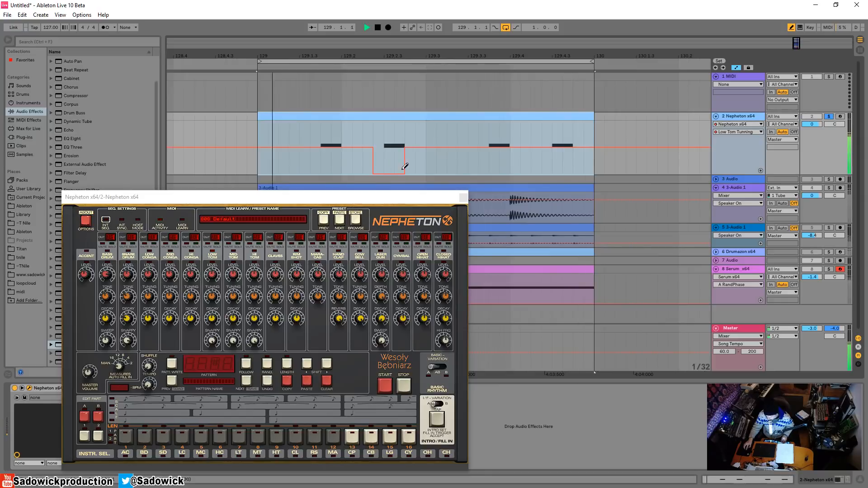
pyautogui.press('b')
pyautogui.moveTo(430, 135); pyautogui.dragTo(260, 126)
pyautogui.hotkey('ctrl', 'd')
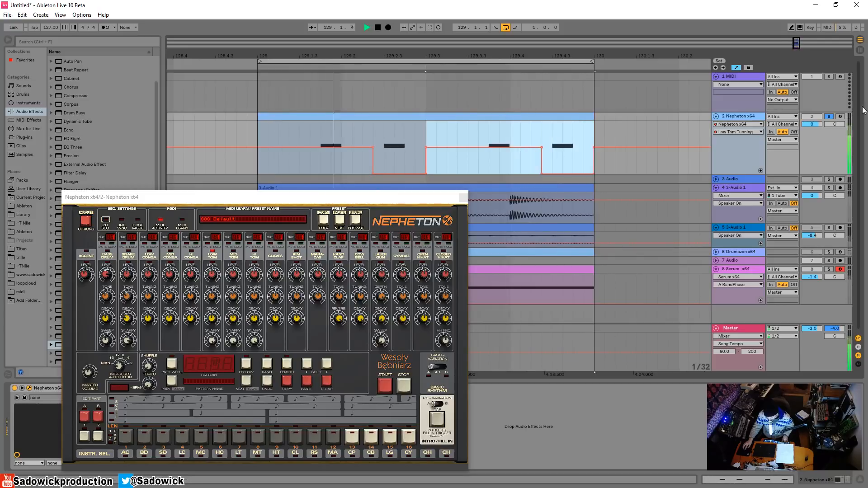
# Step: Take the Nepheton track out of solo, close its plug-in and solo the Serum track
pyautogui.click(829, 118)
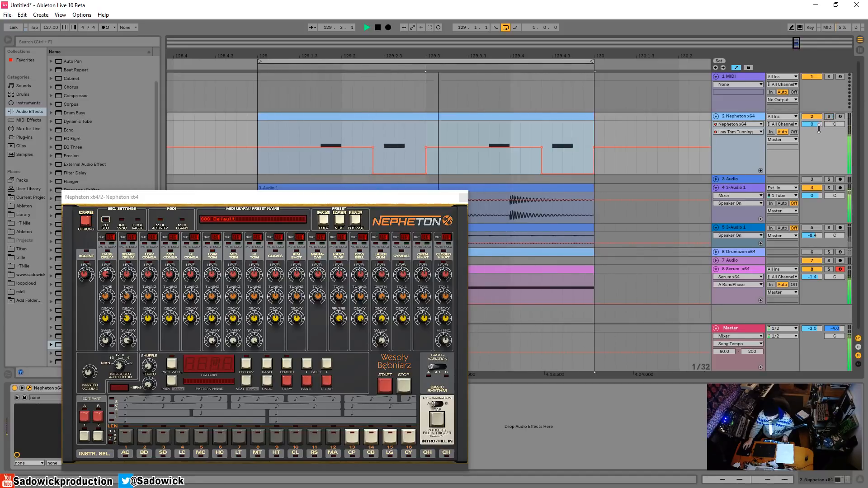
pyautogui.click(464, 197)
pyautogui.click(829, 270)
pyautogui.press('space')
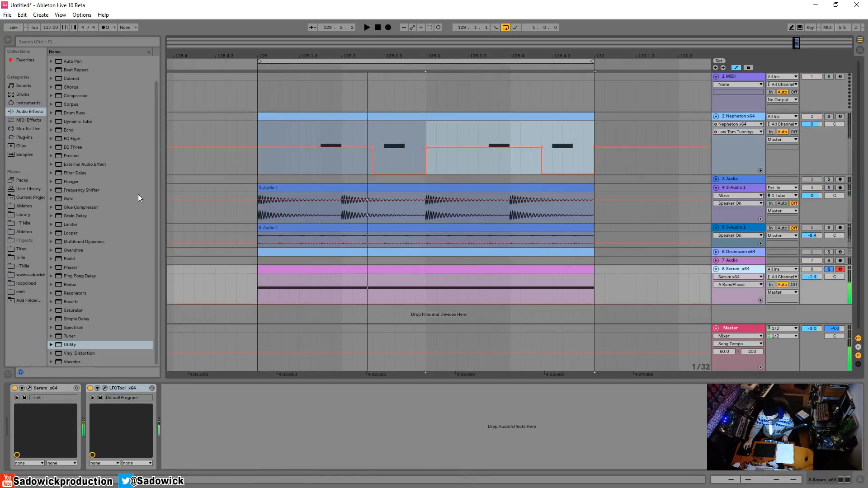
# Step: Insert an EQ Eight between Serum and LFOTool and pull band 3 down, shifting it slightly higher in frequency
pyautogui.moveTo(67, 143); pyautogui.dragTo(80, 421)
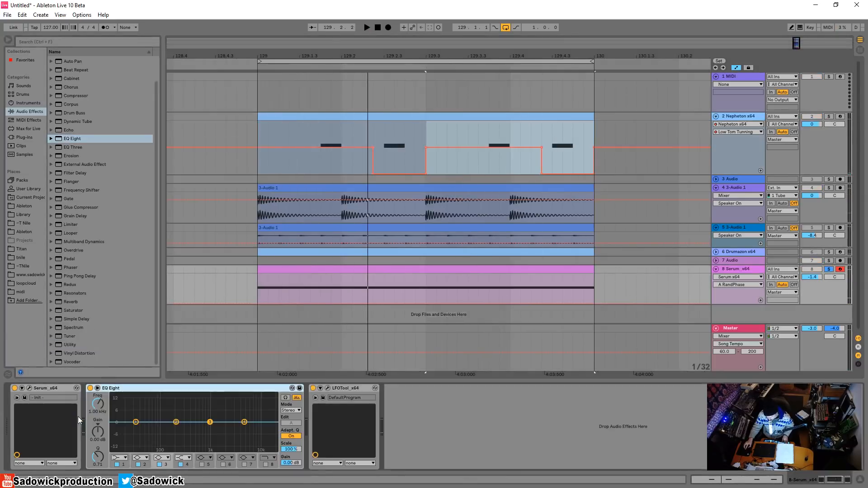
pyautogui.moveTo(210, 422); pyautogui.dragTo(224, 434)
pyautogui.press('space')
# Step: Switch Serum's filter to MG Low 24 and readjust the cutoff and LFO 1's modulation amount on it during playback
pyautogui.click(31, 388)
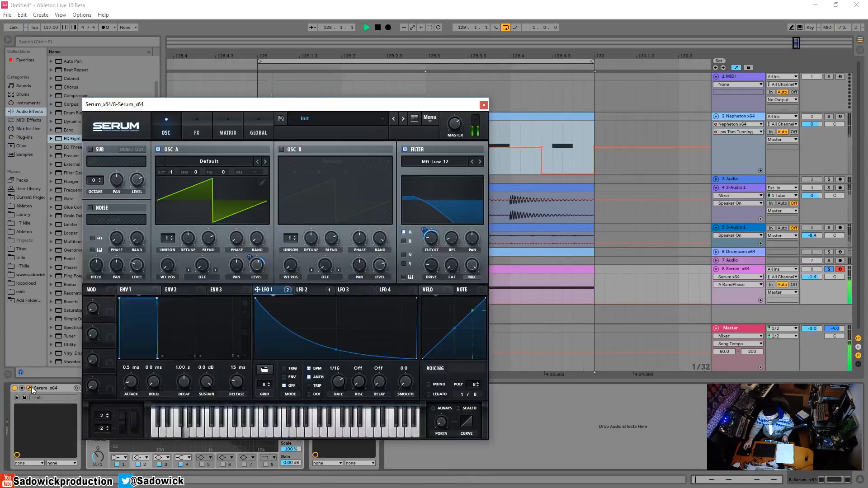
pyautogui.moveTo(424, 229); pyautogui.dragTo(424, 239)
pyautogui.moveTo(433, 236); pyautogui.dragTo(426, 219)
pyautogui.click(479, 161)
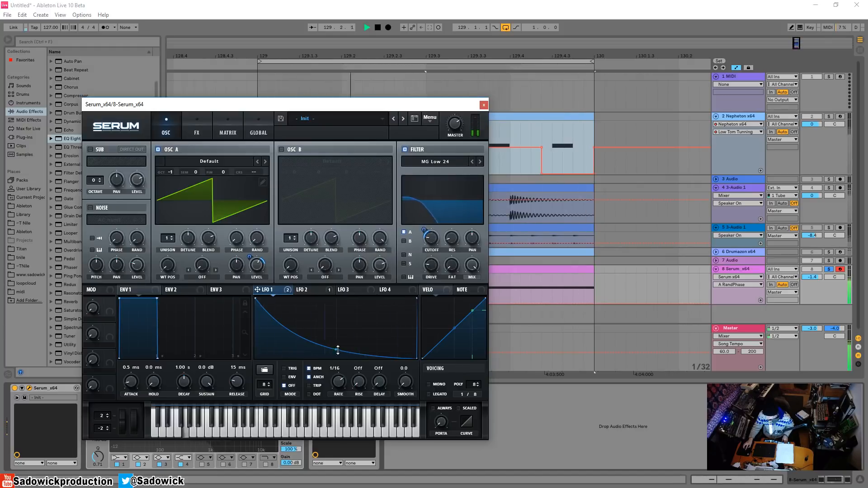
pyautogui.moveTo(334, 350); pyautogui.dragTo(342, 340)
pyautogui.click(316, 289)
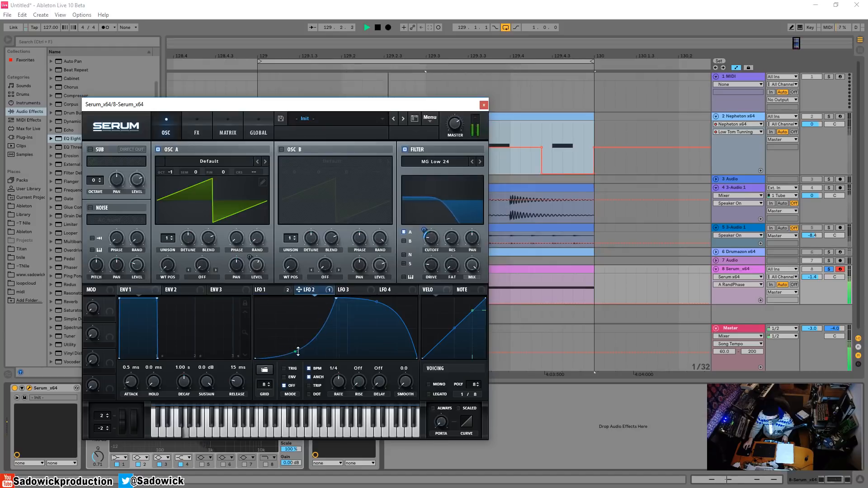
pyautogui.click(280, 289)
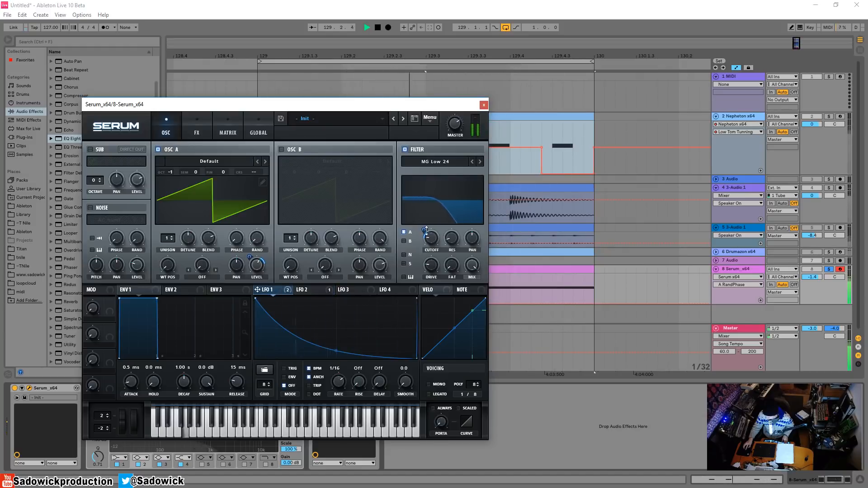
pyautogui.moveTo(427, 231); pyautogui.dragTo(428, 213)
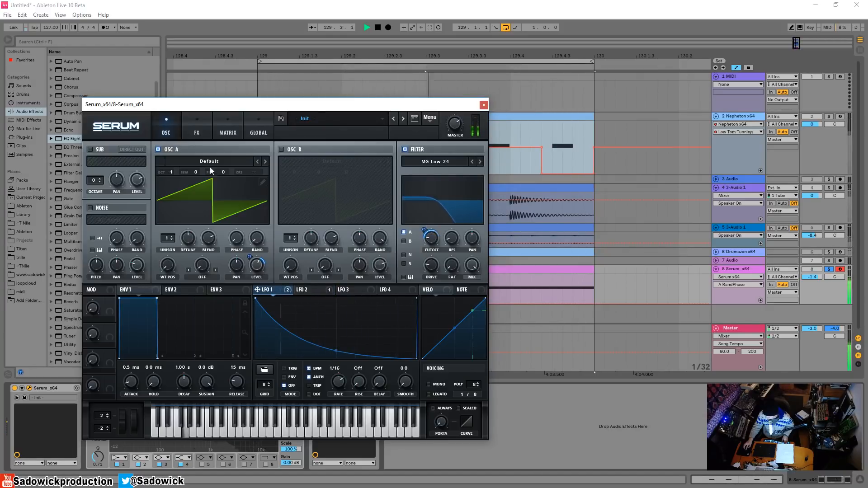
# Step: Set oscillator A's octave to 0 and the filter to MG Low 12, and raise LFO 1's curve midpoint with TRIG mode enabled
pyautogui.moveTo(172, 171); pyautogui.dragTo(172, 165)
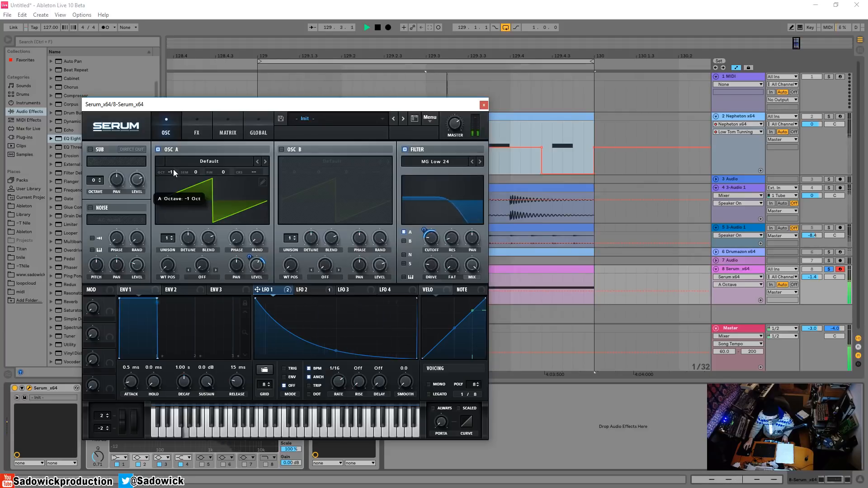
pyautogui.click(472, 162)
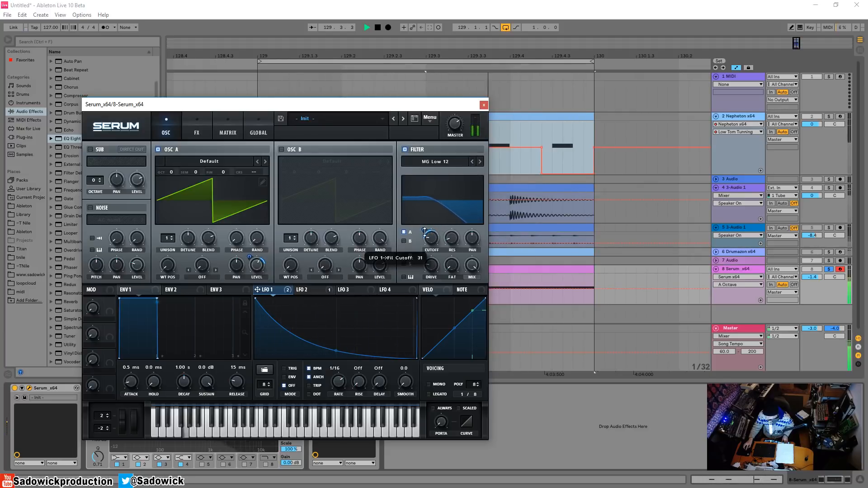
pyautogui.moveTo(334, 352)
pyautogui.mouseDown()
pyautogui.moveTo(342, 326)
pyautogui.moveTo(341, 347)
pyautogui.mouseUp()
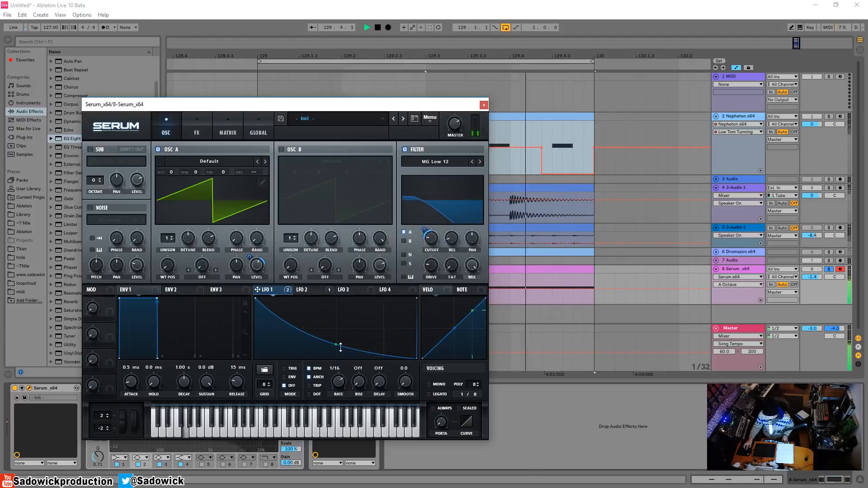
pyautogui.click(283, 368)
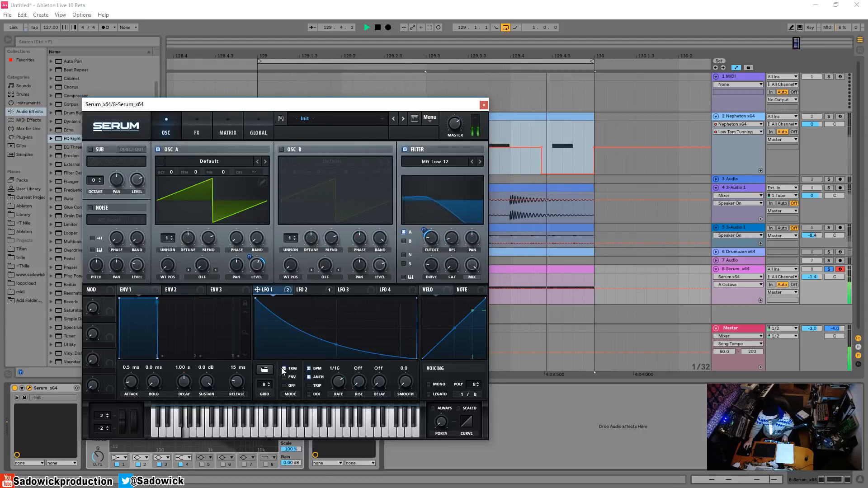
# Step: Take the Serum track out of solo, lower its volume to -2.6 dB and close its plug-in window
pyautogui.click(829, 270)
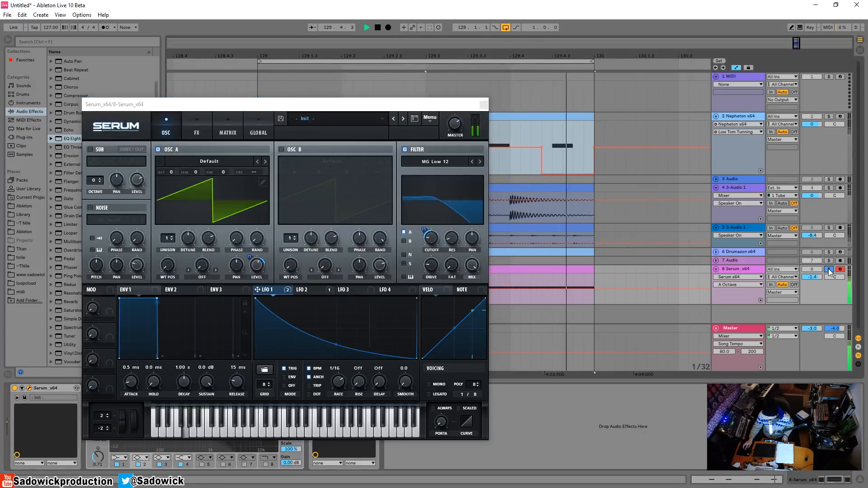
pyautogui.moveTo(818, 276); pyautogui.dragTo(818, 281)
pyautogui.click(484, 105)
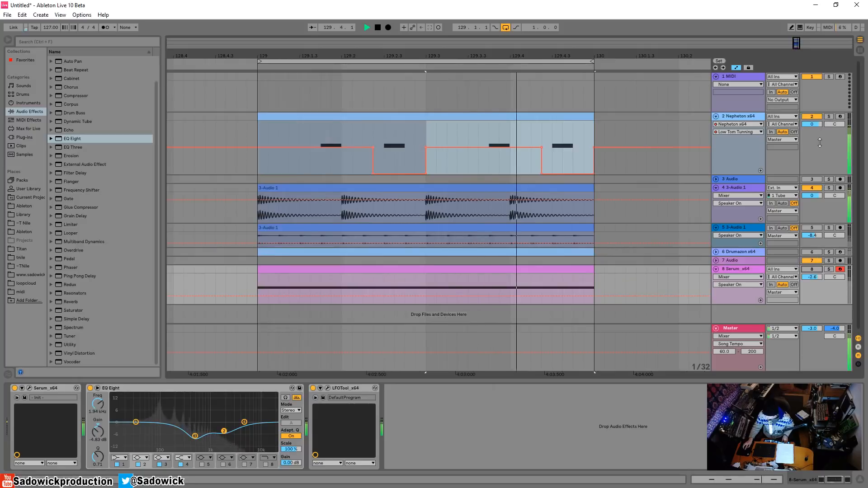
# Step: Collapse the Utility on the Nepheton track and add the FabFilter Saturn plug-in after it
pyautogui.click(829, 118)
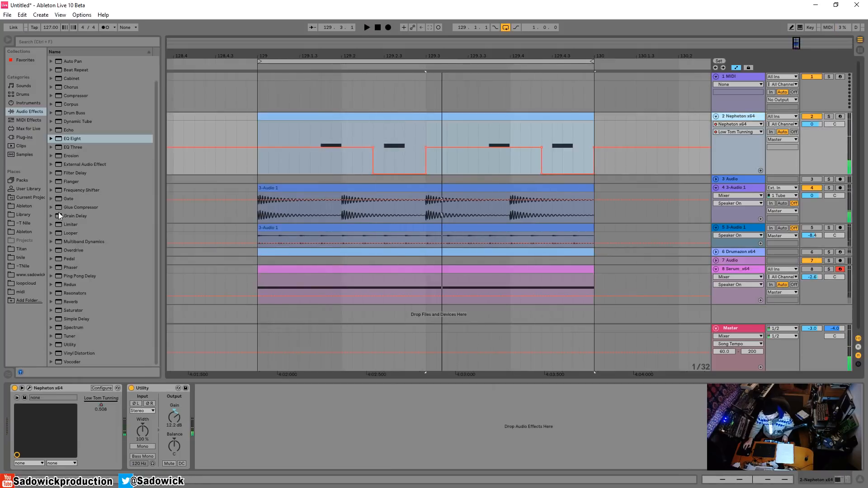
pyautogui.doubleClick(158, 388)
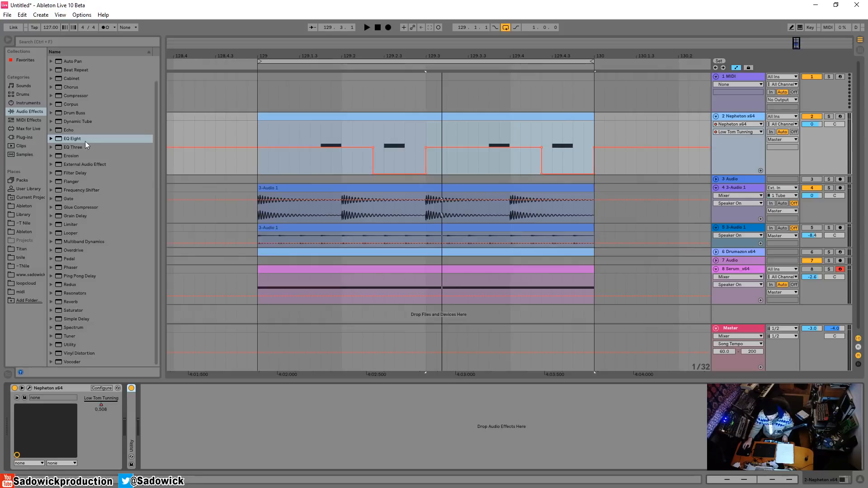
pyautogui.click(28, 137)
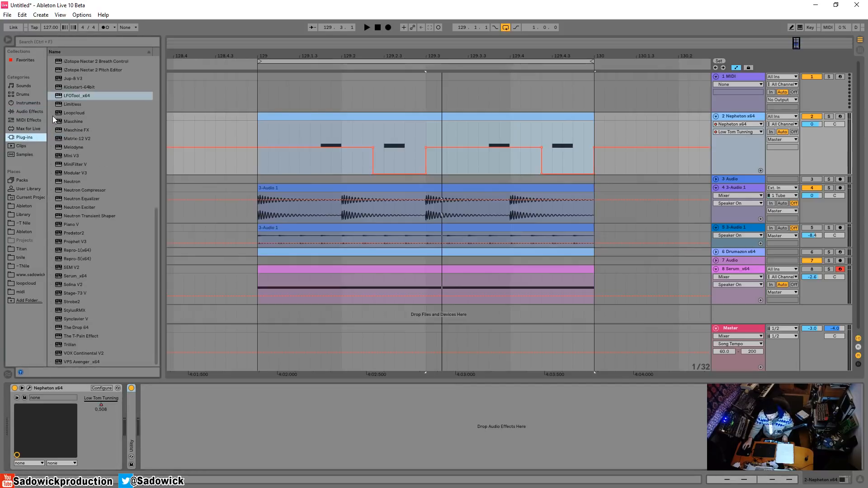
pyautogui.scroll(3, 77, 208)
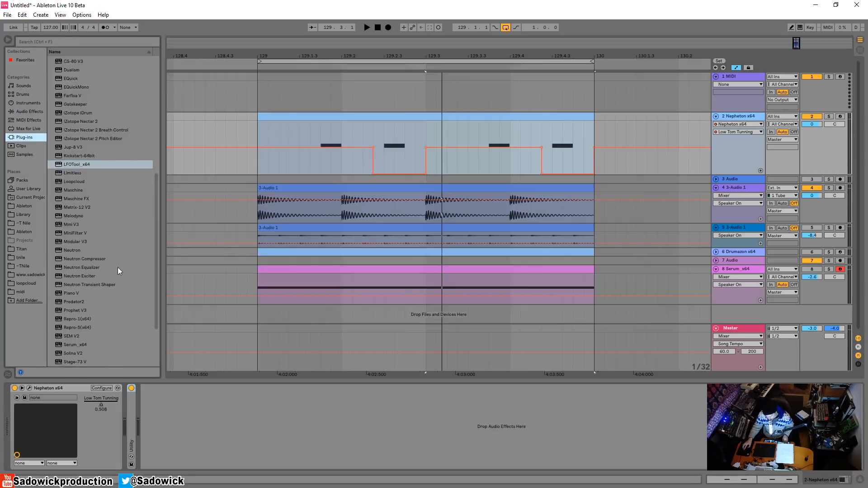
pyautogui.scroll(4, 96, 252)
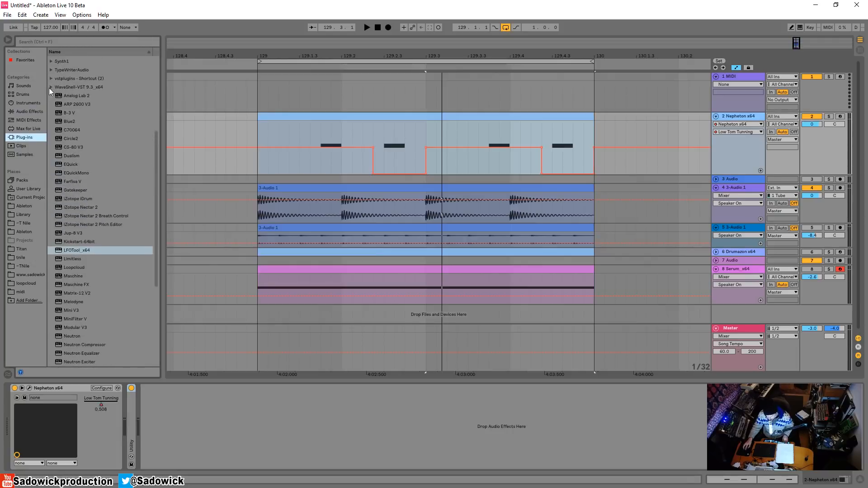
pyautogui.click(50, 88)
pyautogui.scroll(6, 83, 157)
pyautogui.click(50, 111)
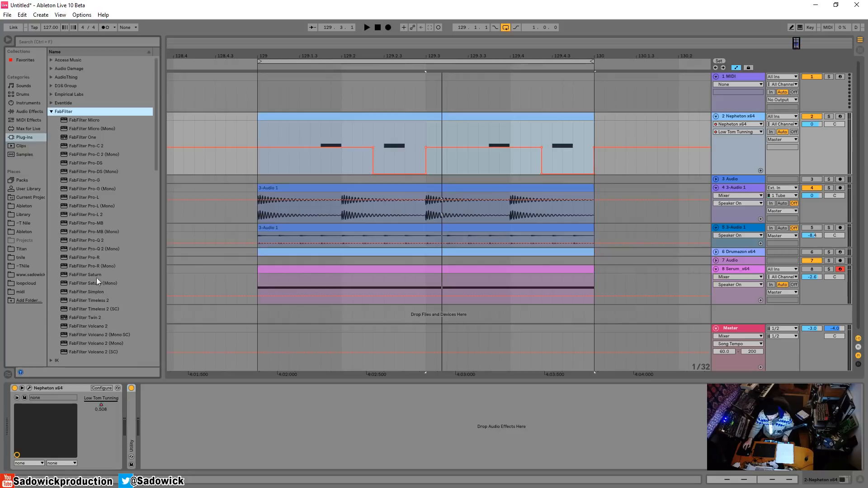
pyautogui.click(85, 275)
pyautogui.moveTo(84, 274); pyautogui.dragTo(206, 447)
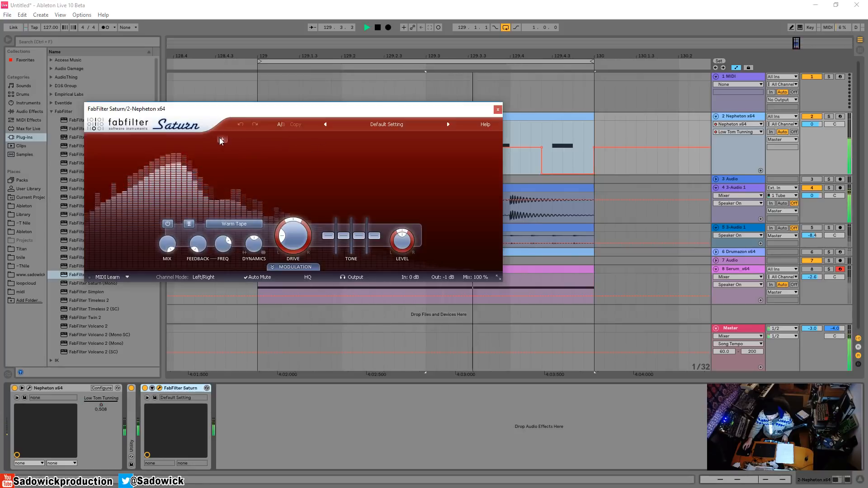
# Step: Split Saturn into two bands, try Old Tape and Lead Amp on the upper band while adjusting its drive, and choose Clean Tube
pyautogui.click(220, 141)
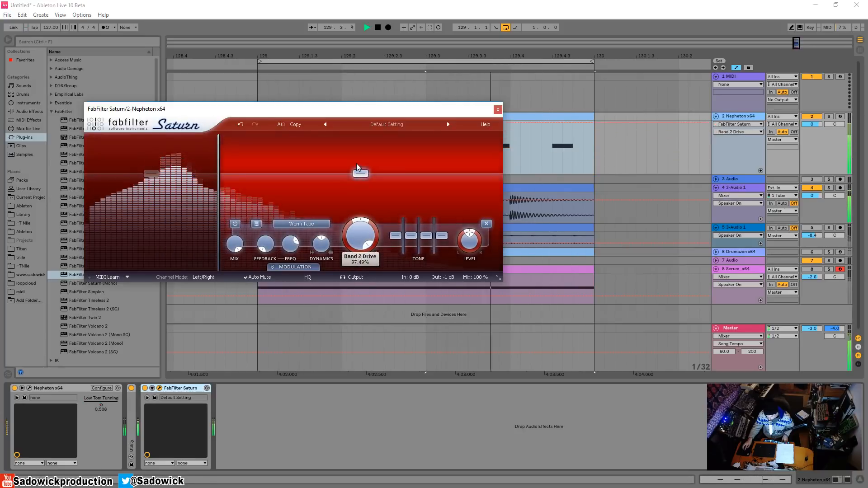
pyautogui.click(301, 224)
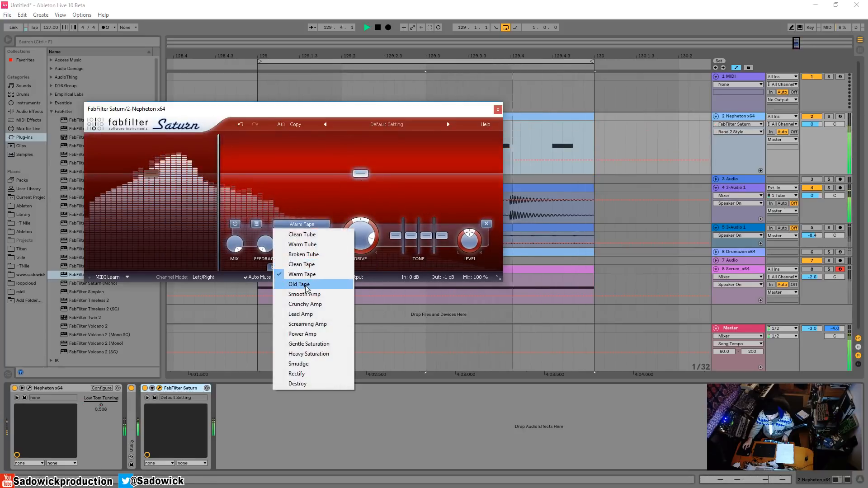
pyautogui.click(307, 284)
pyautogui.click(304, 224)
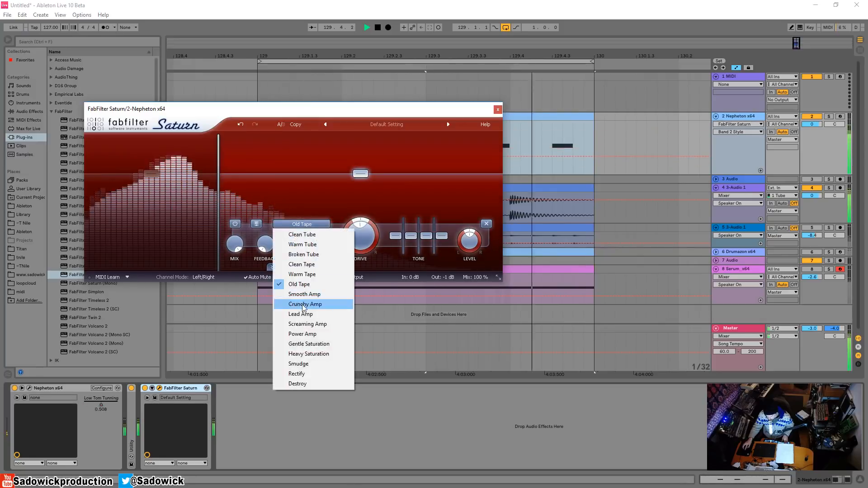
pyautogui.click(301, 314)
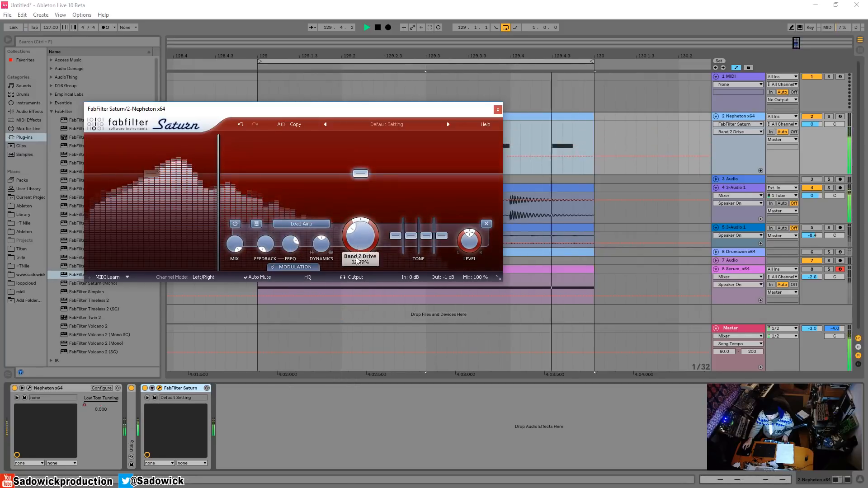
pyautogui.moveTo(356, 258)
pyautogui.mouseDown()
pyautogui.moveTo(357, 271)
pyautogui.moveTo(359, 222)
pyautogui.moveTo(360, 263)
pyautogui.mouseUp()
pyautogui.click(301, 224)
pyautogui.click(310, 286)
# Step: Add a third low band in Saturn, move the upper crossover to about 149 Hz, and cut bands 1 and 2 while raising band 3 about 5.4 dB
pyautogui.click(164, 139)
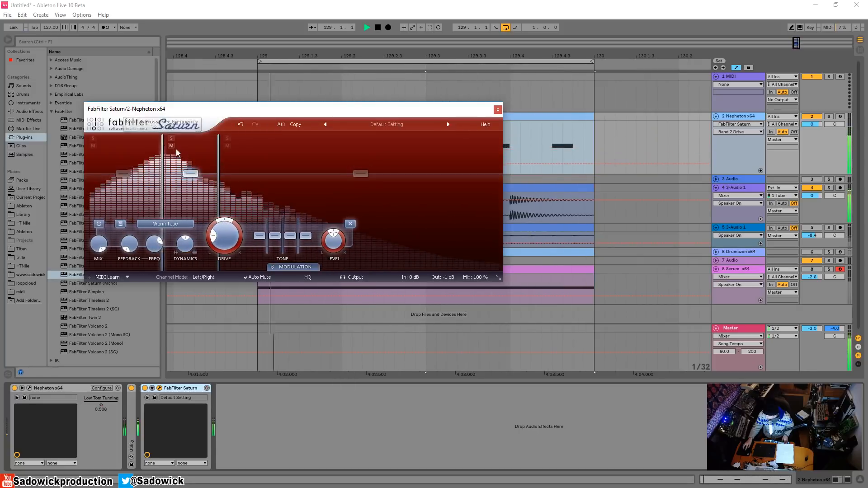
pyautogui.moveTo(123, 174); pyautogui.dragTo(123, 207)
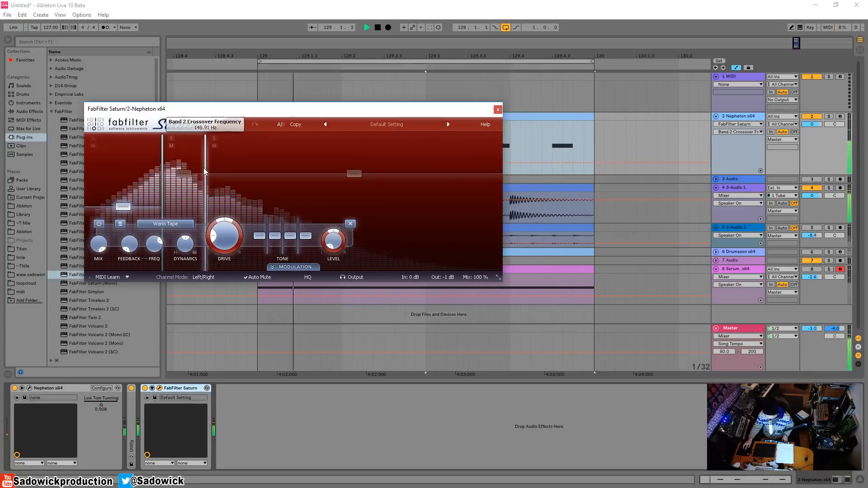
pyautogui.moveTo(192, 173)
pyautogui.mouseDown()
pyautogui.moveTo(192, 185)
pyautogui.moveTo(206, 164)
pyautogui.mouseUp()
pyautogui.click(172, 138)
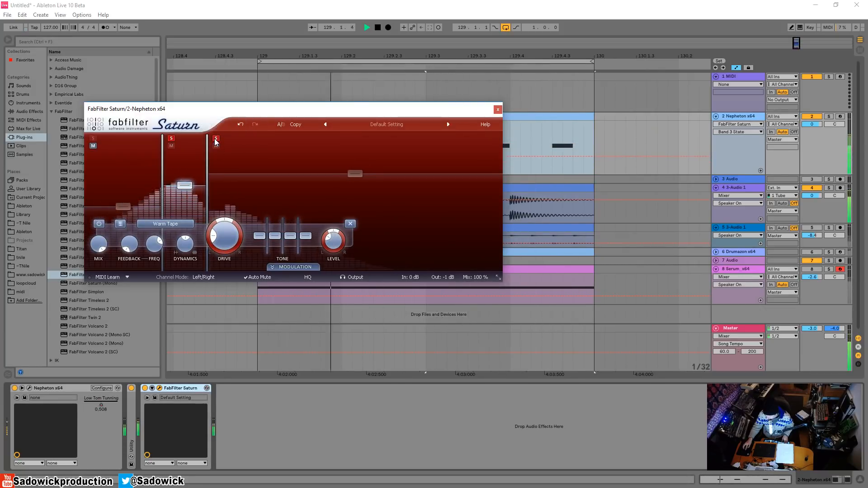
pyautogui.moveTo(355, 174); pyautogui.dragTo(356, 170)
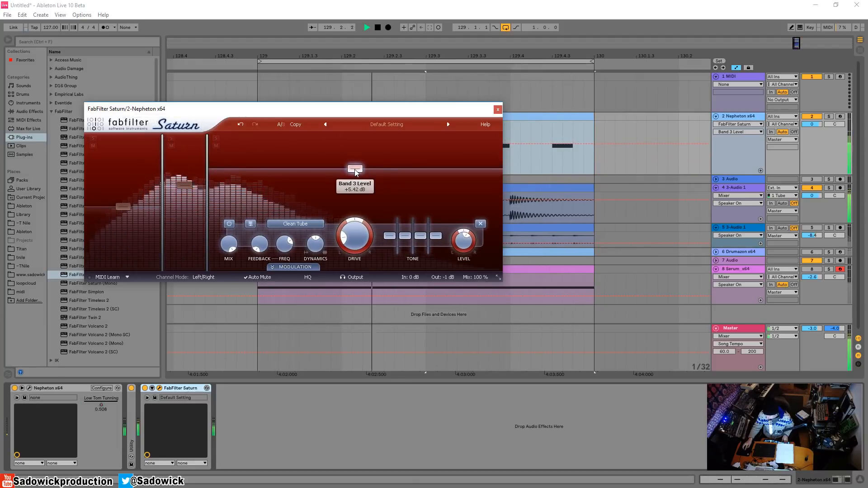
pyautogui.click(498, 109)
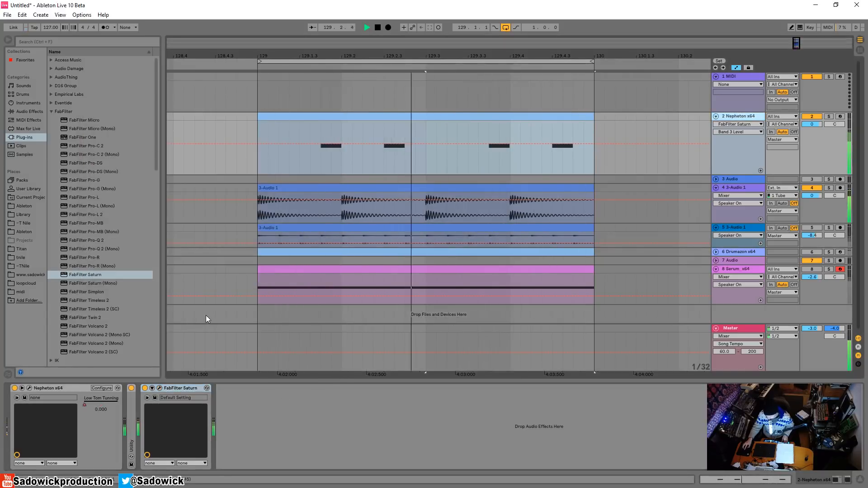
# Step: Add a Compressor after Saturn on the Nepheton track and set its threshold to -5.37 dB
pyautogui.click(27, 110)
pyautogui.moveTo(76, 96); pyautogui.dragTo(305, 358)
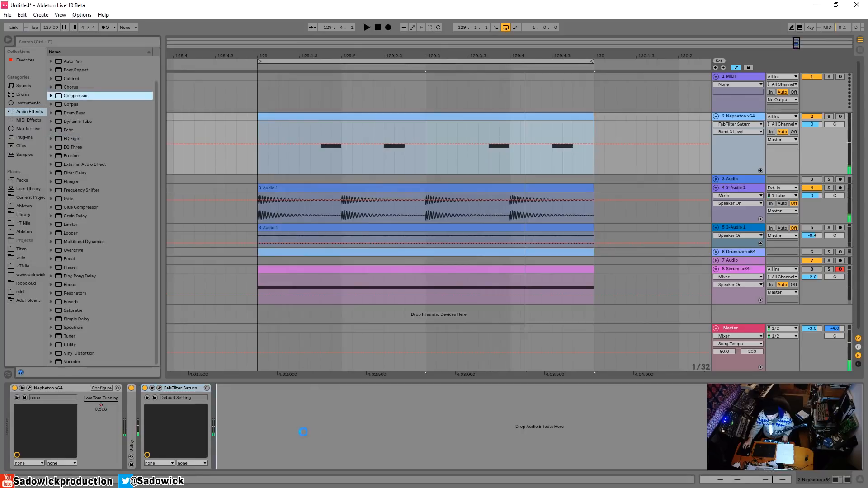
pyautogui.moveTo(303, 432); pyautogui.dragTo(265, 421)
pyautogui.press('space')
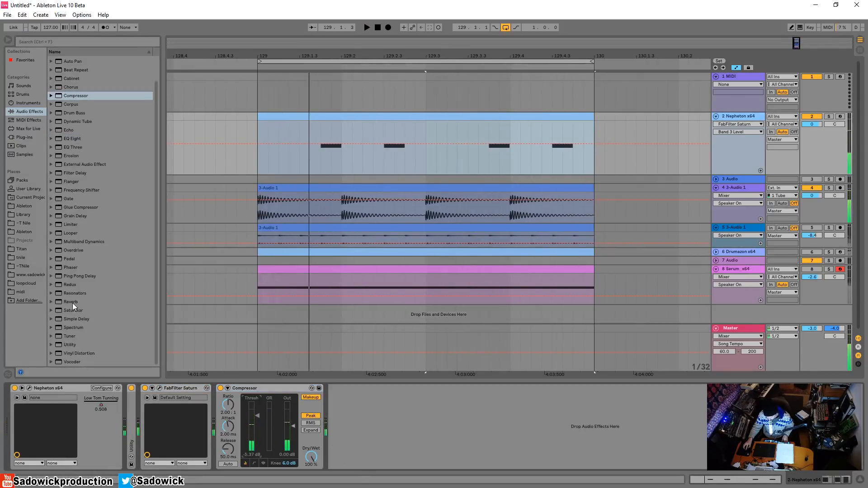
# Step: Add a Reverb at the end of the Nepheton chain and collapse the Compressor before it
pyautogui.moveTo(72, 303); pyautogui.dragTo(317, 421)
pyautogui.doubleClick(264, 387)
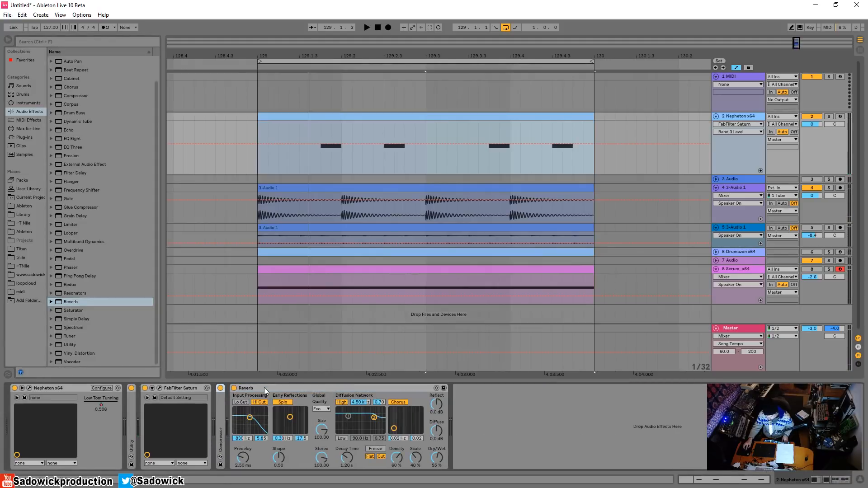
pyautogui.doubleClick(222, 411)
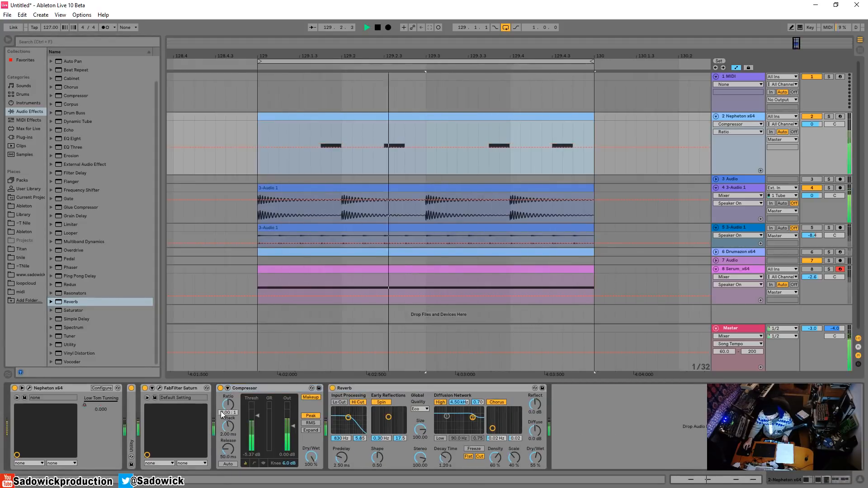
pyautogui.doubleClick(238, 390)
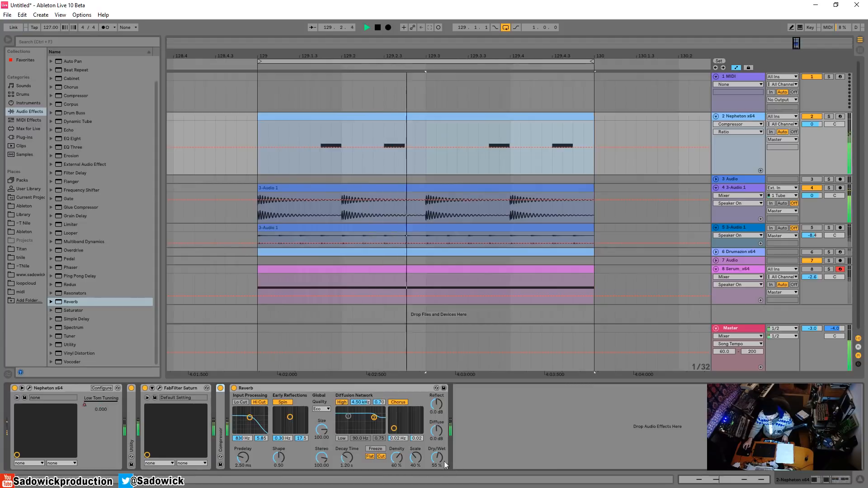
# Step: Turn off the Reverb's Hi Cut, Spin, High and Chorus, set Decay Time to 2.30 s and Dry/Wet to about 30%, and collapse it
pyautogui.moveTo(444, 461); pyautogui.dragTo(445, 471)
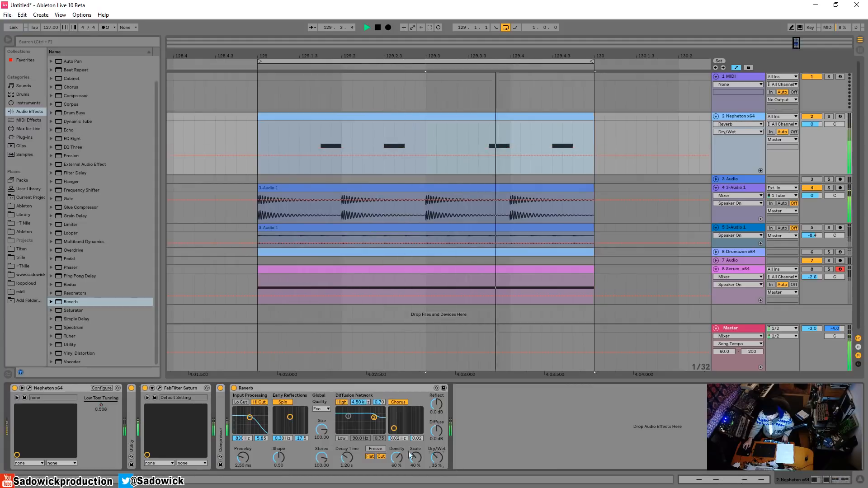
pyautogui.click(266, 402)
pyautogui.click(284, 403)
pyautogui.click(342, 403)
pyautogui.click(399, 403)
pyautogui.moveTo(437, 458); pyautogui.dragTo(437, 460)
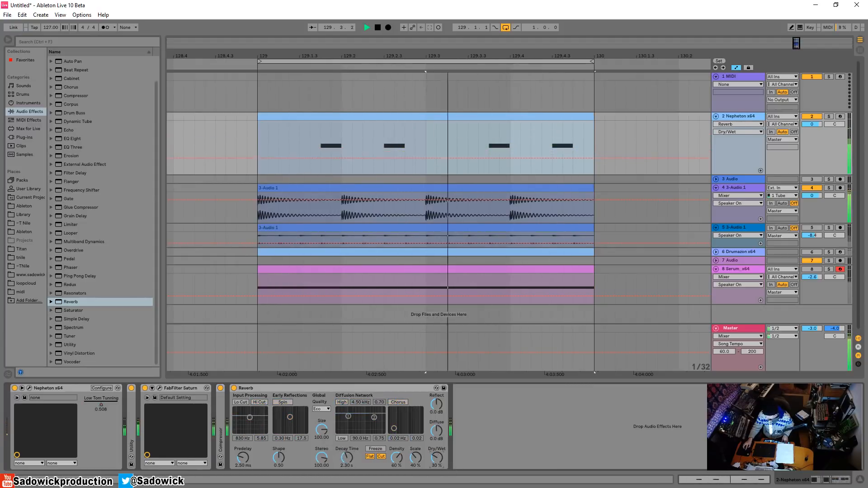
pyautogui.doubleClick(324, 390)
pyautogui.press('space')
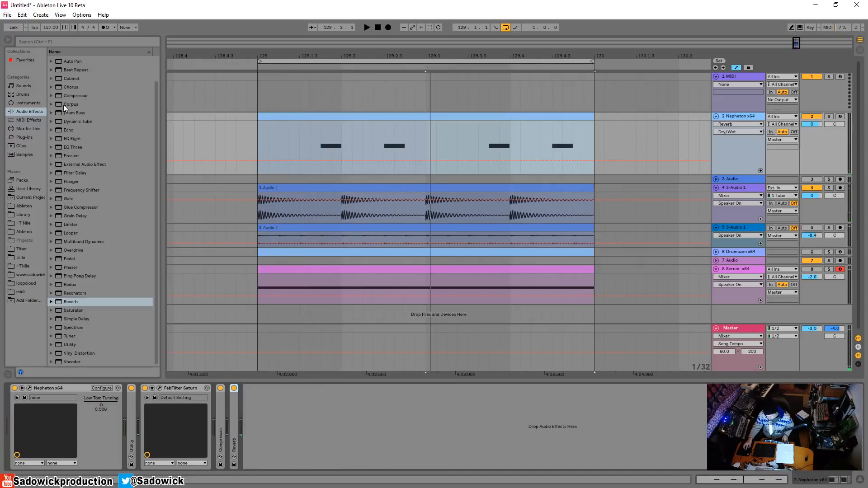
# Step: Add a second Compressor after the Reverb and enable its sidechain with 4-3-Audio 1 as the audio source
pyautogui.click(72, 95)
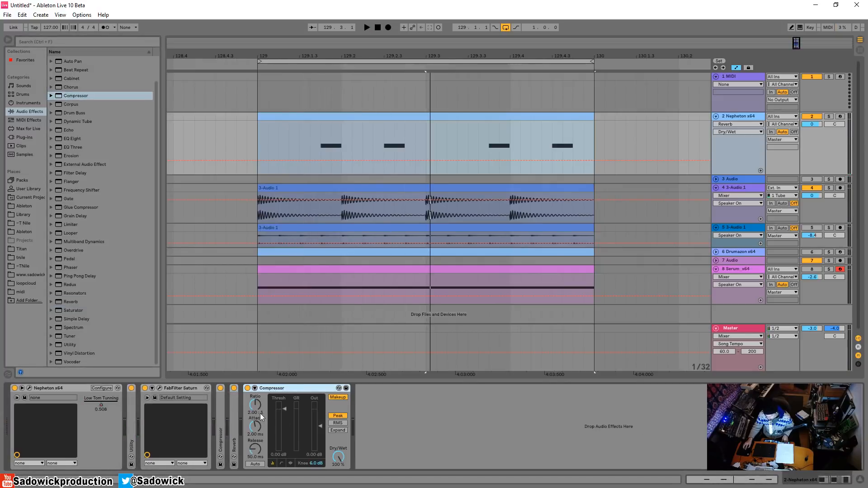
pyautogui.click(255, 388)
pyautogui.click(261, 411)
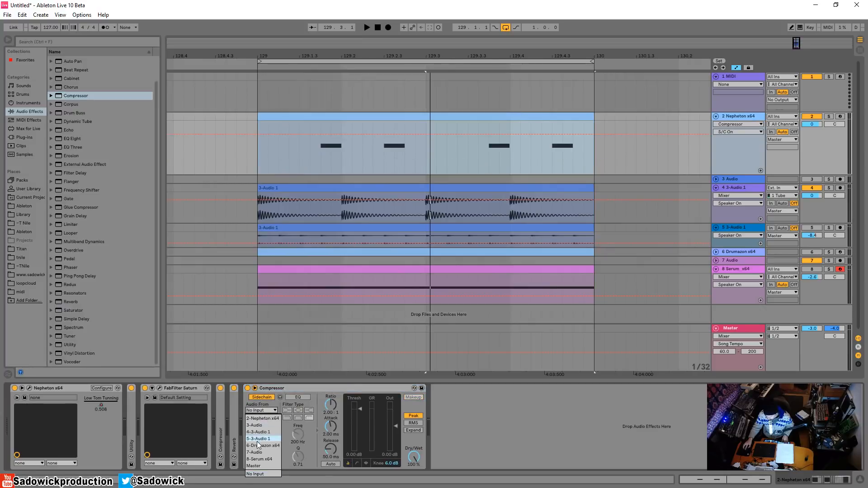
pyautogui.click(266, 432)
# Step: Rename track 4, the first 3-Audio 1 track, as "kick"
pyautogui.rightClick(744, 186)
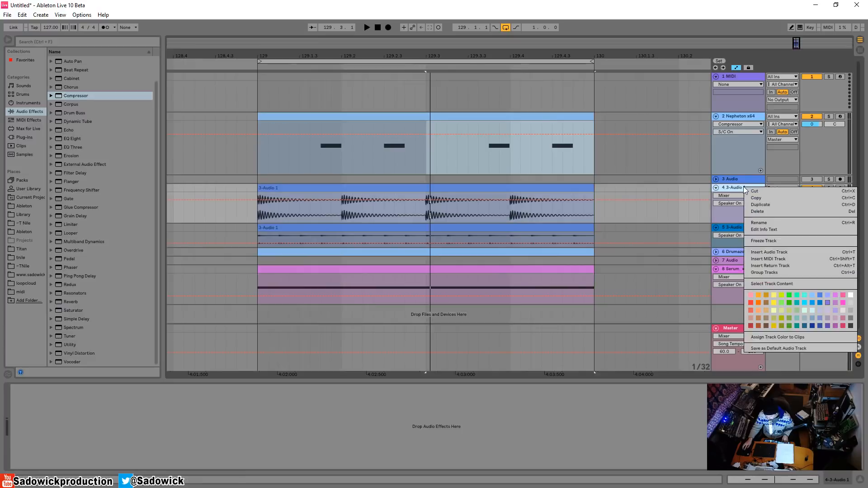
pyautogui.click(770, 221)
pyautogui.write('kick')
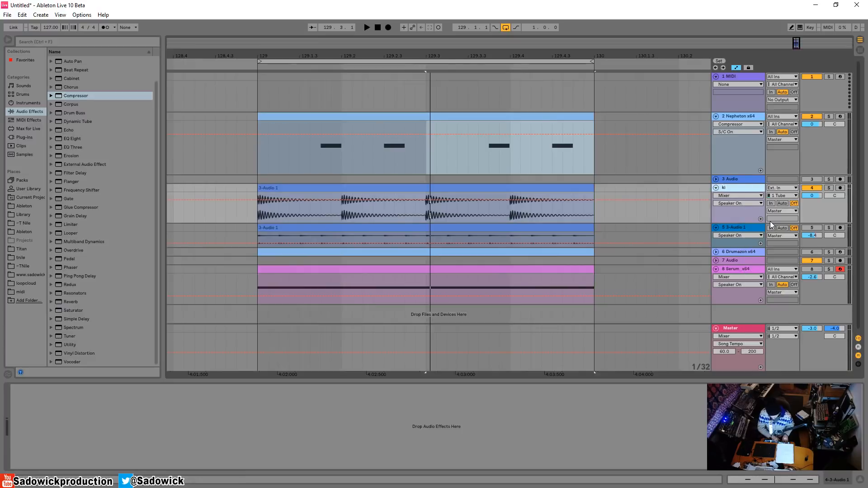
pyautogui.press('Return')
# Step: During playback, set the Nepheton sidechain Compressor's threshold to -20.7 dB and ratio to inf : 1, and show its activity view
pyautogui.press('space')
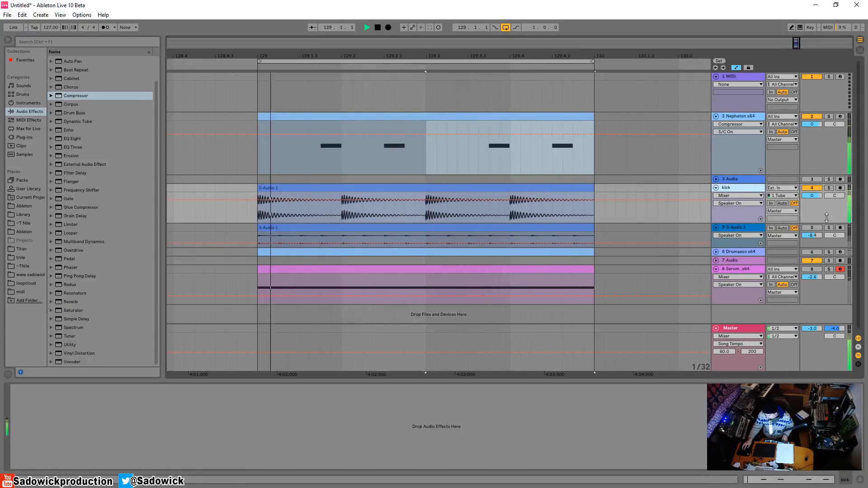
pyautogui.click(815, 141)
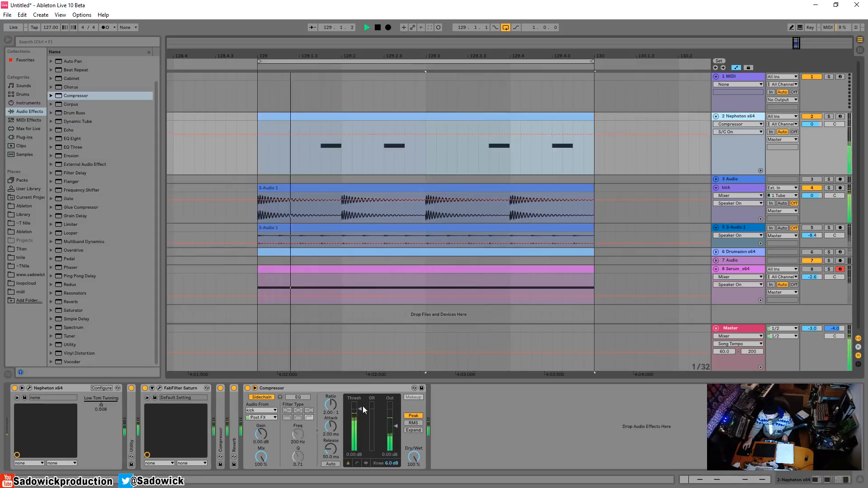
pyautogui.moveTo(362, 410); pyautogui.dragTo(332, 362)
pyautogui.click(366, 462)
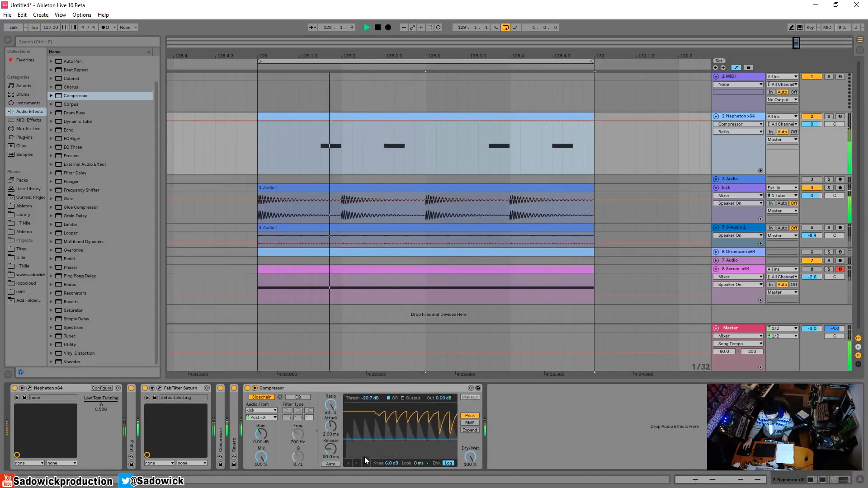
# Step: Enable the sidechain EQ with a Q of 4.30 and lower the Compressor's threshold to -28.6 dB
pyautogui.click(293, 398)
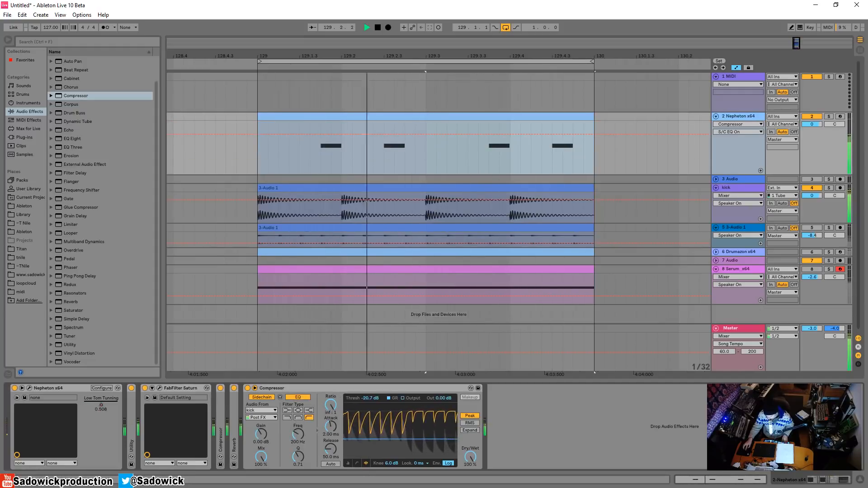
pyautogui.moveTo(368, 439); pyautogui.dragTo(369, 444)
pyautogui.moveTo(298, 456); pyautogui.dragTo(298, 426)
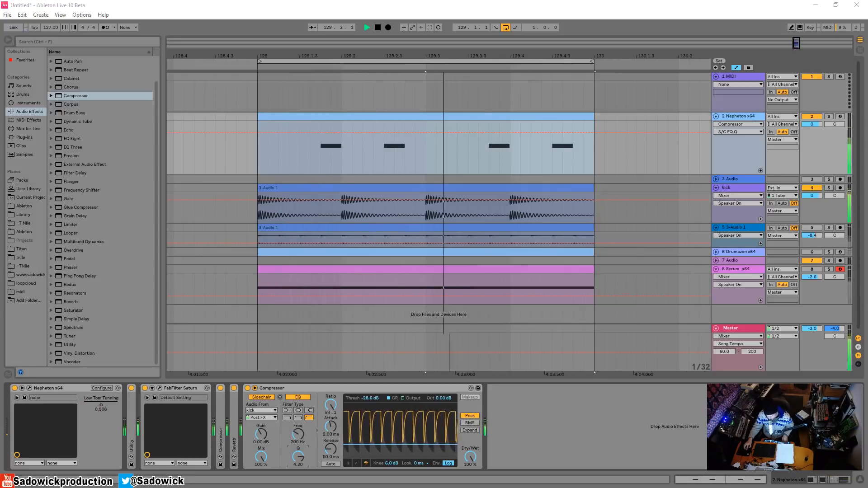
# Step: Lower oscillator A of the Serum bass on track 8 to -1 octave in its plug-in window, and close the window
pyautogui.click(812, 270)
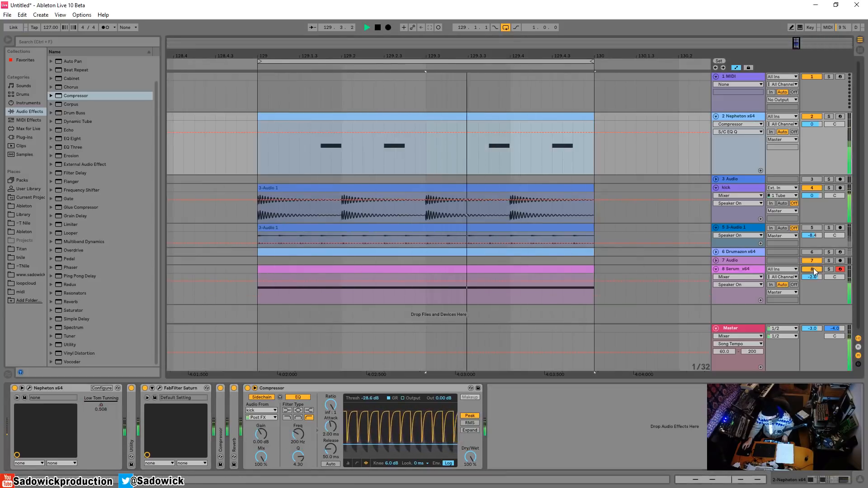
pyautogui.click(738, 270)
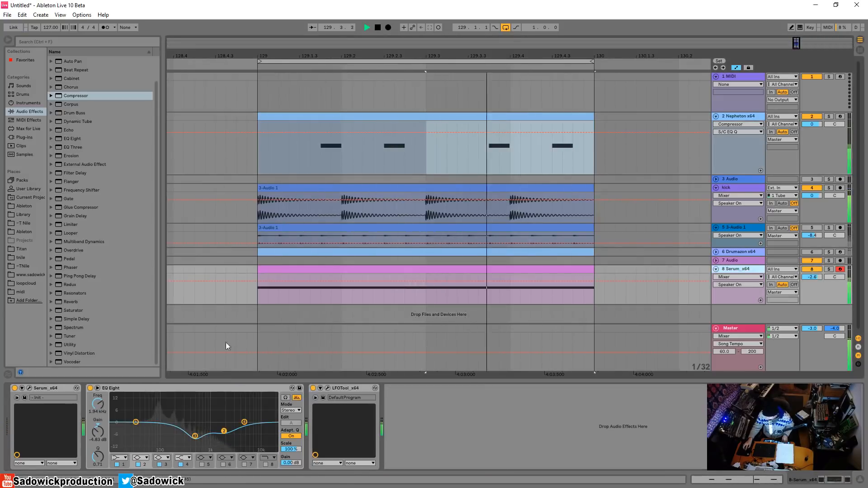
pyautogui.click(29, 388)
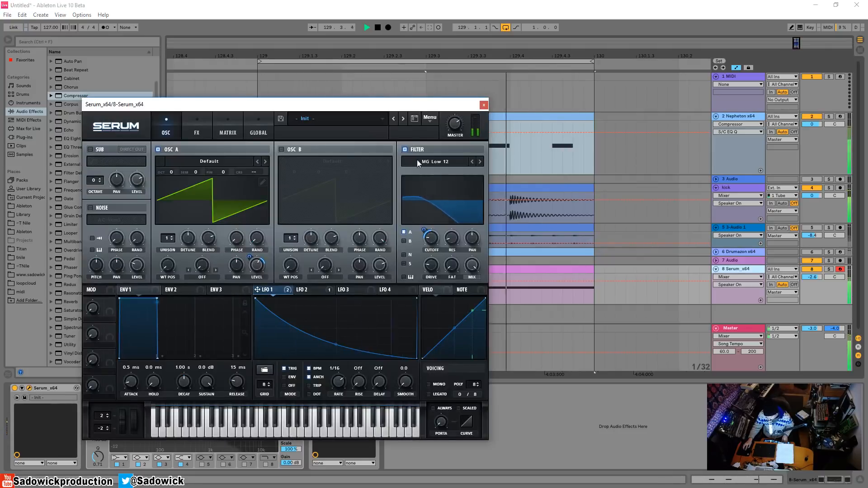
pyautogui.moveTo(171, 173); pyautogui.dragTo(171, 184)
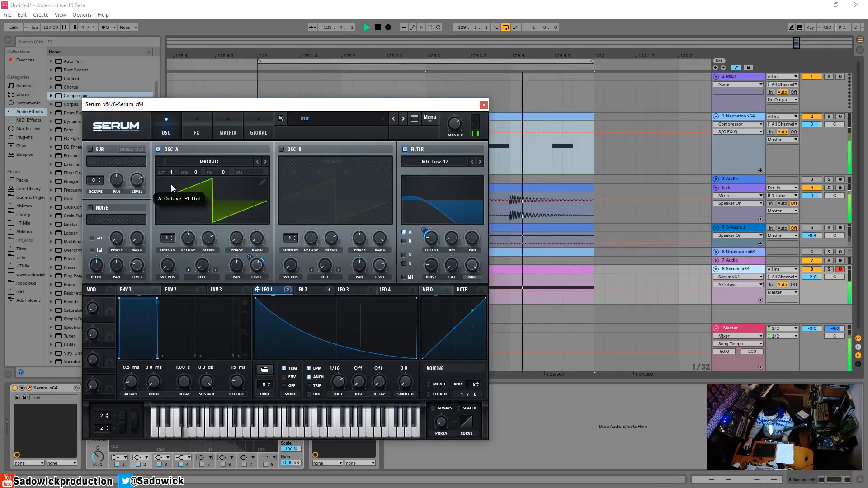
pyautogui.click(483, 104)
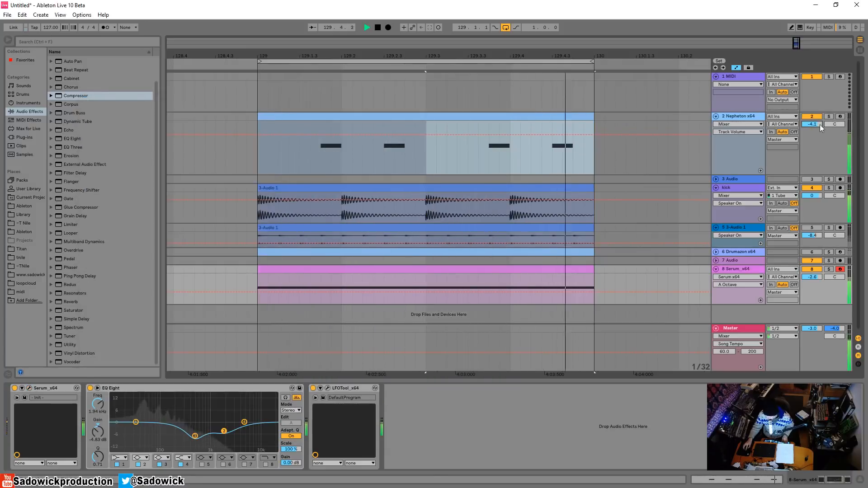
# Step: Set the Nepheton track's volume to -4.1 dB and track 5's volume to -8.1 dB during playback, and stop playback
pyautogui.click(812, 228)
pyautogui.click(817, 151)
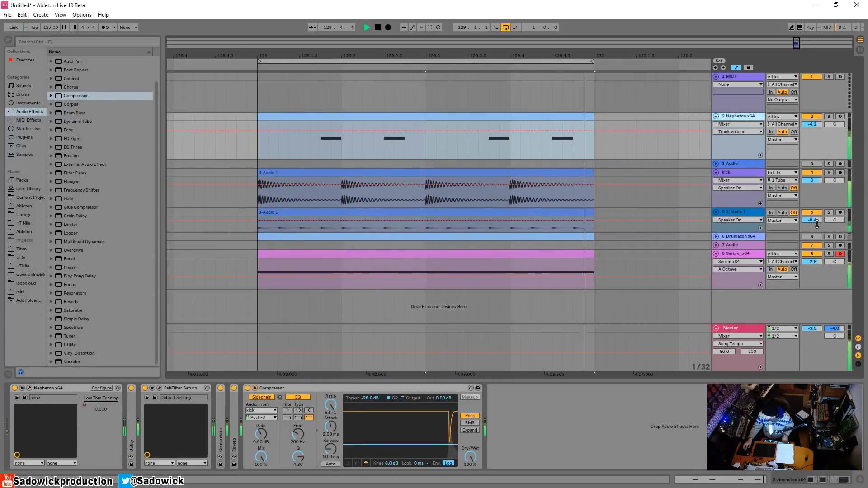
pyautogui.moveTo(823, 208); pyautogui.dragTo(823, 200)
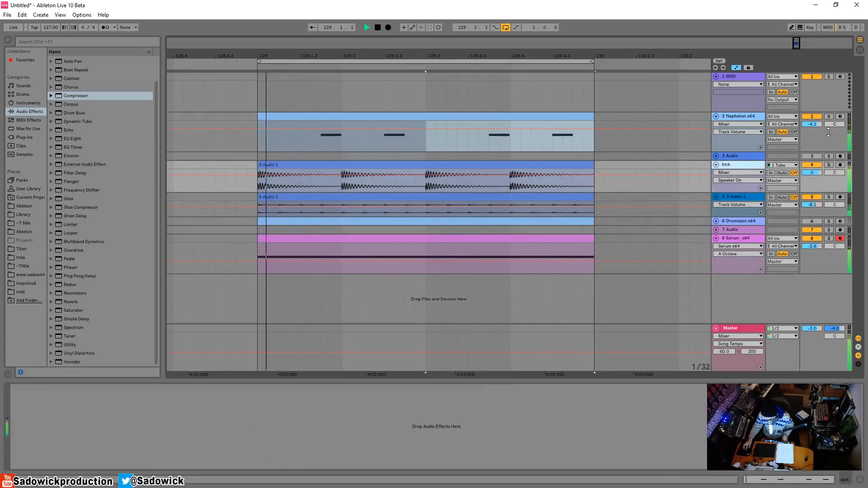
pyautogui.moveTo(821, 152)
pyautogui.mouseDown()
pyautogui.moveTo(821, 144)
pyautogui.moveTo(821, 160)
pyautogui.mouseUp()
pyautogui.press('space')
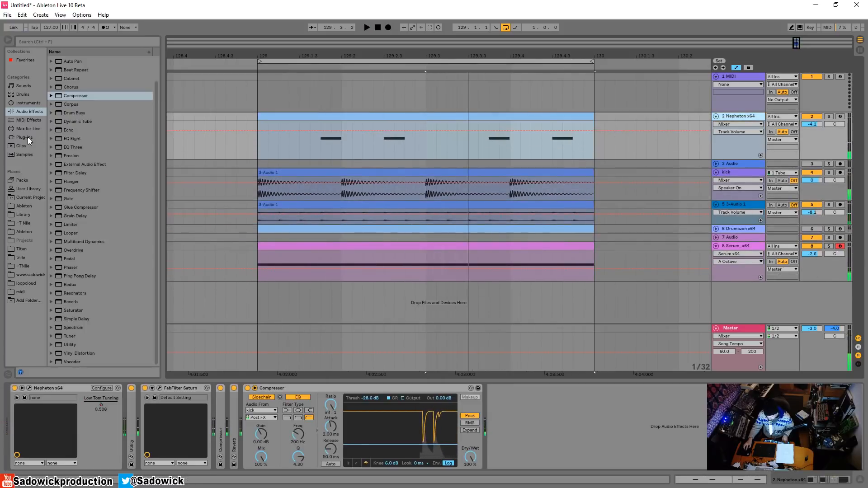
# Step: Load the 707 Core Kit from the drum library onto the empty MIDI track 1
pyautogui.click(23, 86)
pyautogui.click(22, 94)
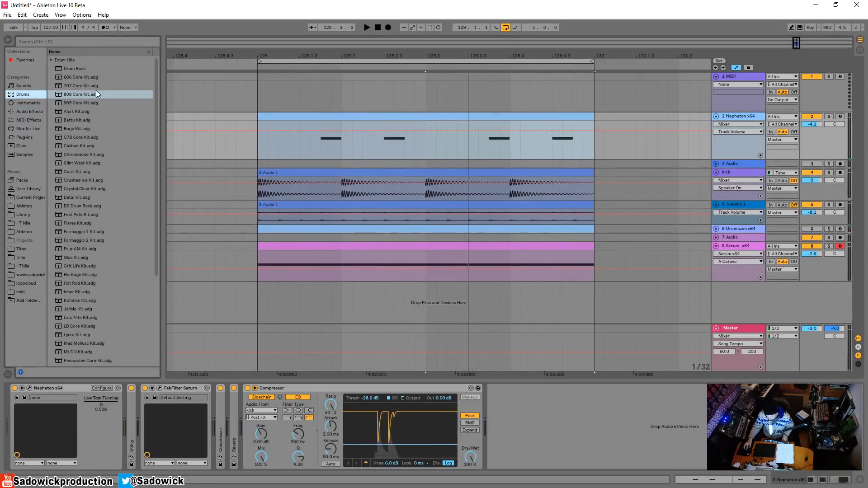
pyautogui.click(75, 85)
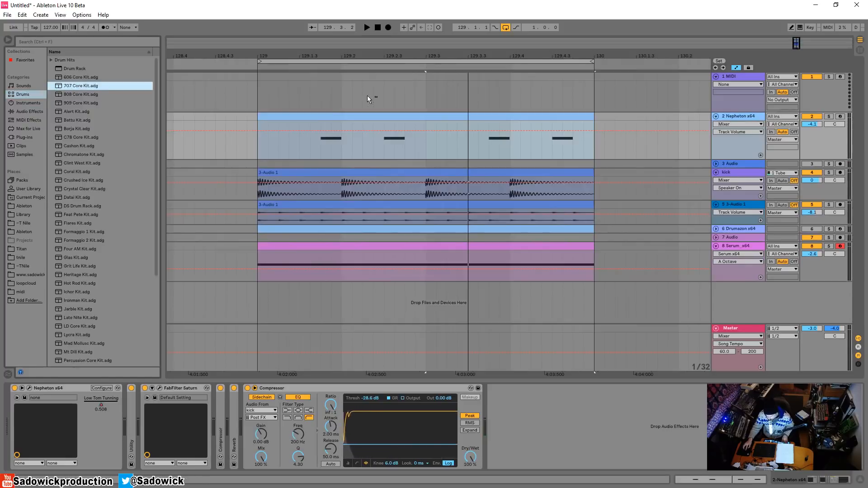
pyautogui.moveTo(367, 96); pyautogui.dragTo(367, 96)
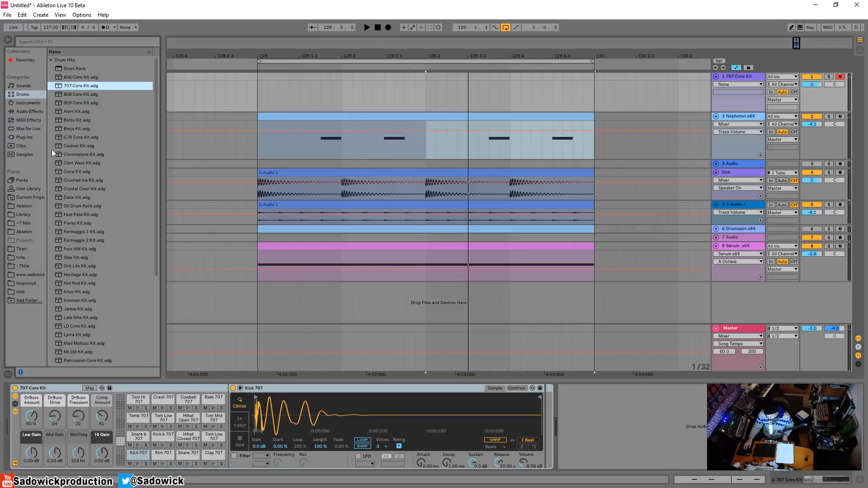
# Step: Insert an empty one-bar MIDI clip on the 707 Core Kit track over bar 129
pyautogui.click(340, 86)
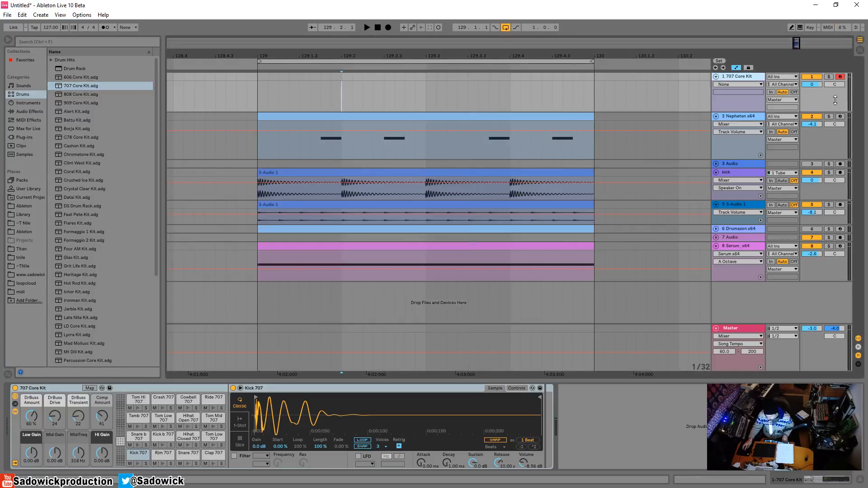
pyautogui.moveTo(259, 94); pyautogui.dragTo(590, 98)
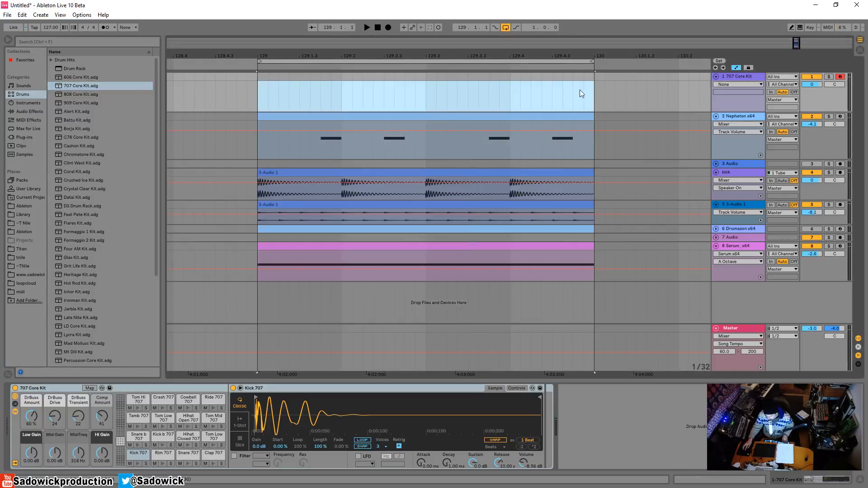
pyautogui.rightClick(580, 89)
pyautogui.click(600, 124)
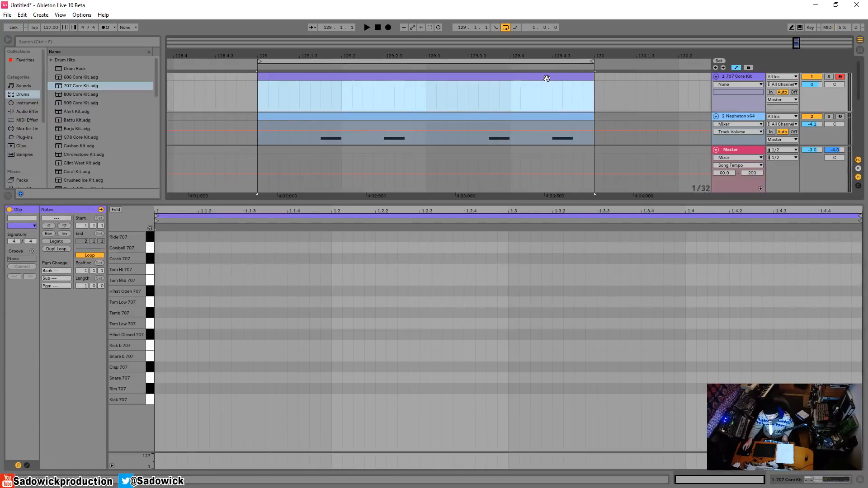
pyautogui.press('space')
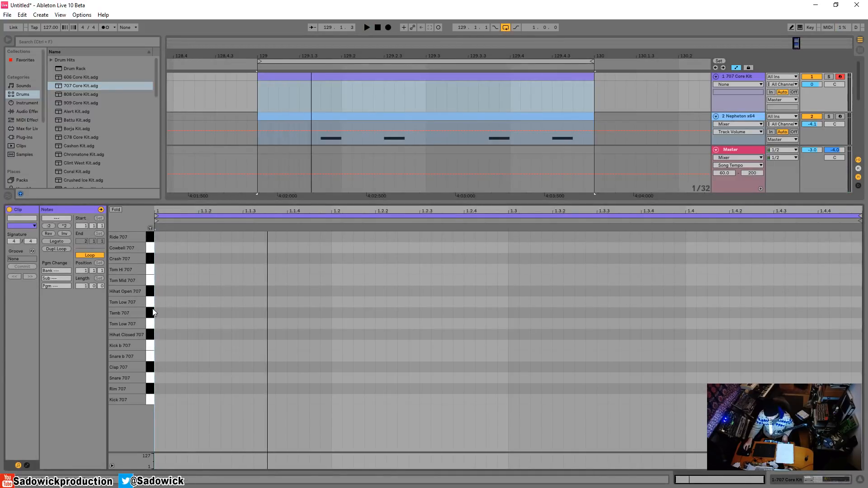
# Step: On a fixed 1/16 grid, add a Hihat Open 707 note at the clip's start and set the kit track's volume to -13.6 dB
pyautogui.rightClick(190, 276)
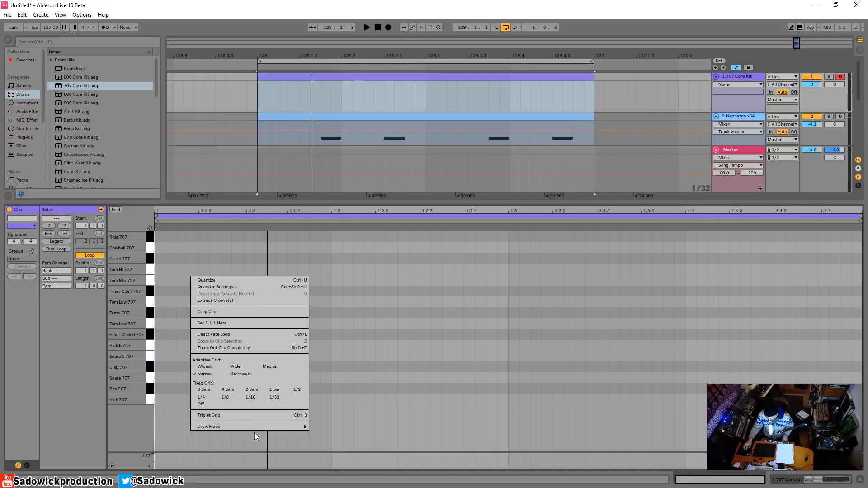
pyautogui.click(252, 396)
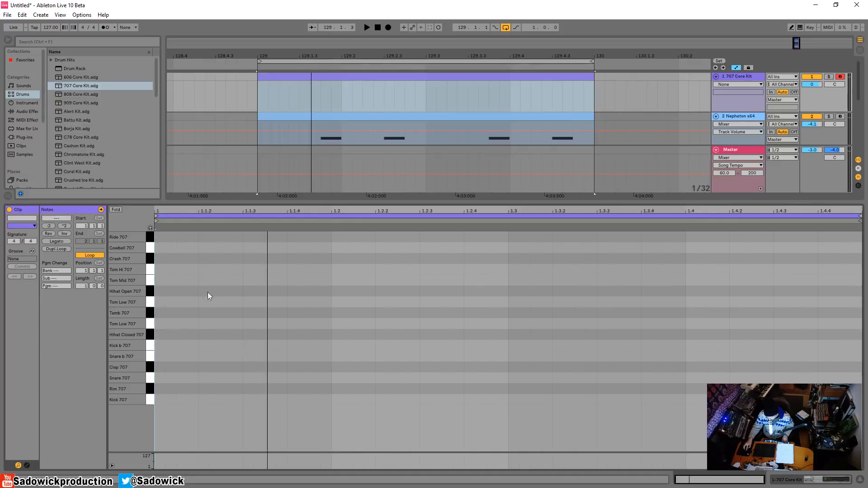
pyautogui.doubleClick(164, 294)
pyautogui.moveTo(164, 294)
pyautogui.mouseDown()
pyautogui.moveTo(221, 294)
pyautogui.moveTo(176, 293)
pyautogui.mouseUp()
pyautogui.moveTo(813, 85); pyautogui.dragTo(813, 98)
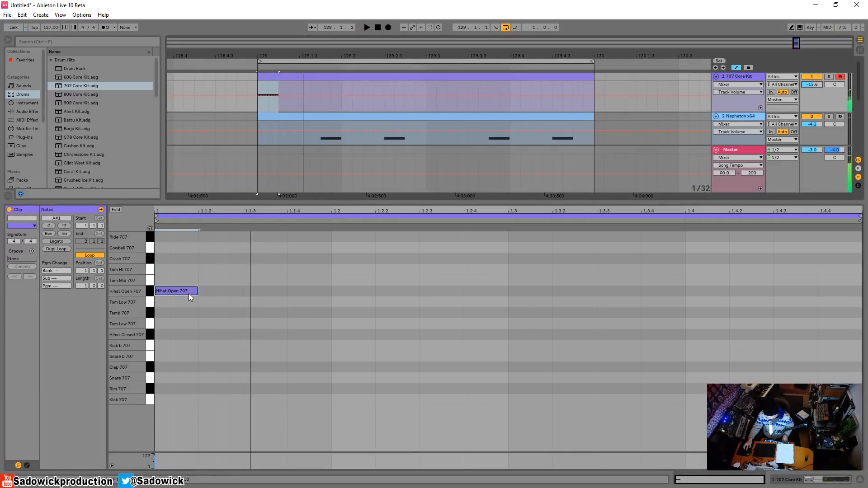
# Step: Move the note to Hihat Closed 707 at 1.1.3 and duplicate it to 1.2.3, 1.3.3 and 1.4.3
pyautogui.moveTo(189, 294); pyautogui.dragTo(271, 333)
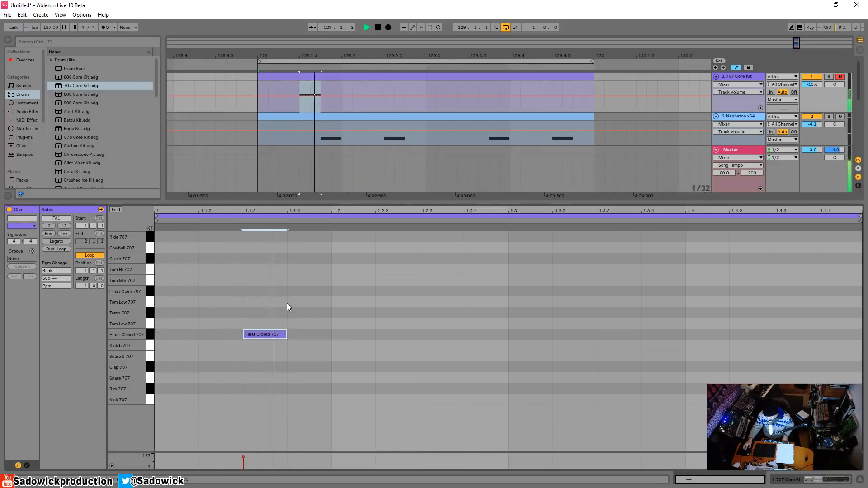
pyautogui.hotkey('ctrl', 'd')
pyautogui.hotkey('ctrl', 'd')
pyautogui.hotkey('ctrl', 'd')
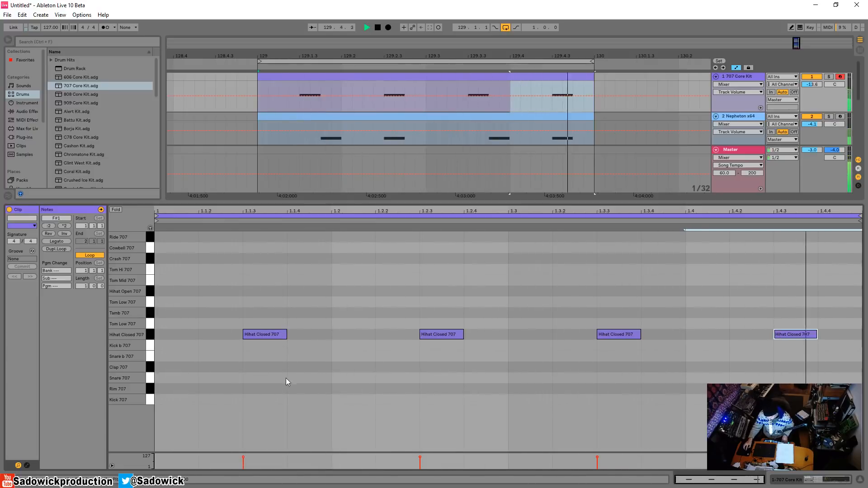
# Step: Try a Rim 707 note at 1.1.4, and a Hihat Open 707 note at 1.1.3 moved to 1.1.2
pyautogui.click(291, 388)
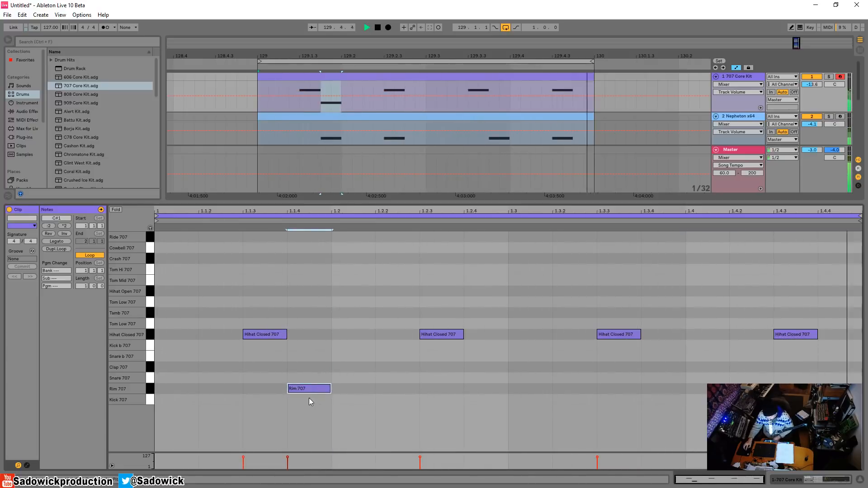
pyautogui.doubleClick(265, 291)
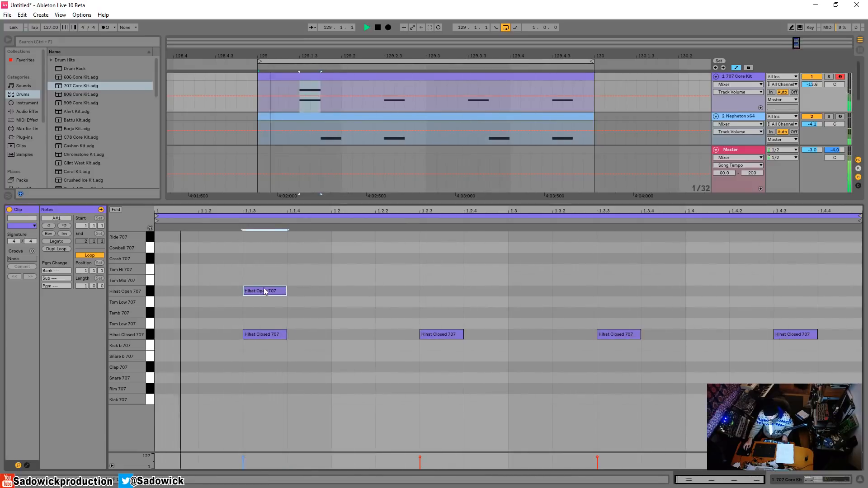
pyautogui.moveTo(265, 291); pyautogui.dragTo(218, 293)
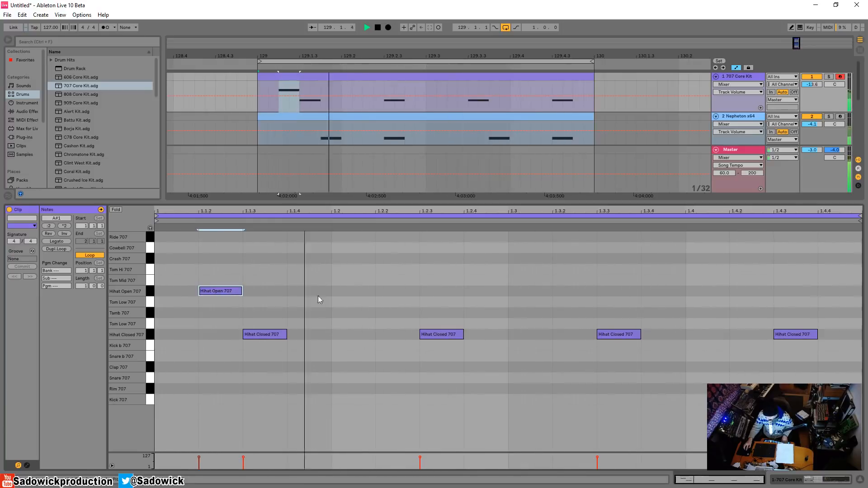
pyautogui.moveTo(220, 292); pyautogui.dragTo(267, 335)
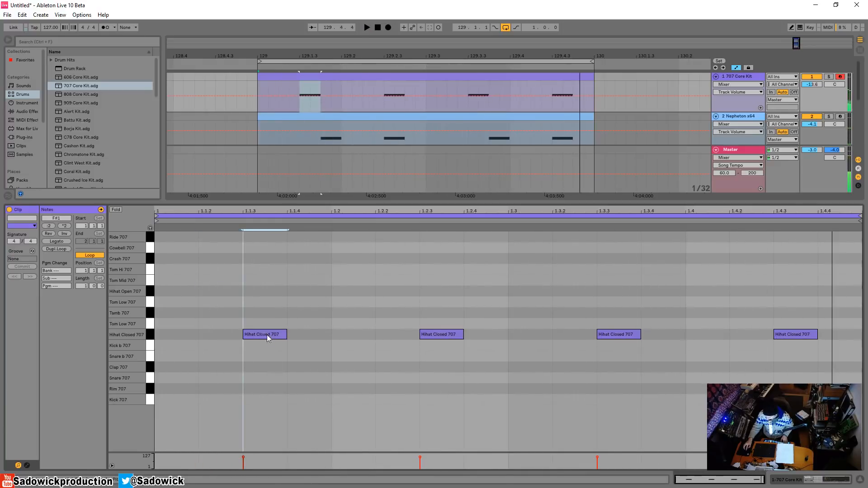
# Step: Add a Hihat Open 707 note at 1.1.2, and remove a second trial note placed at 1.1.4
pyautogui.doubleClick(209, 288)
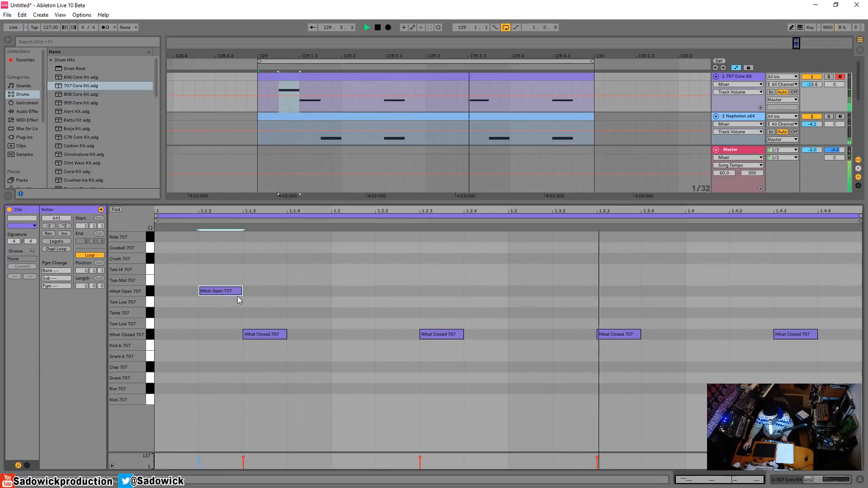
pyautogui.moveTo(216, 292); pyautogui.dragTo(250, 334)
pyautogui.doubleClick(211, 291)
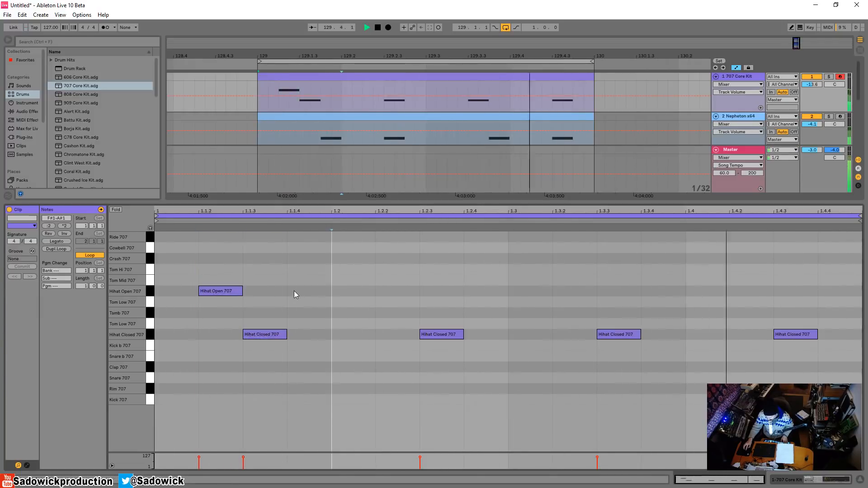
pyautogui.doubleClick(294, 291)
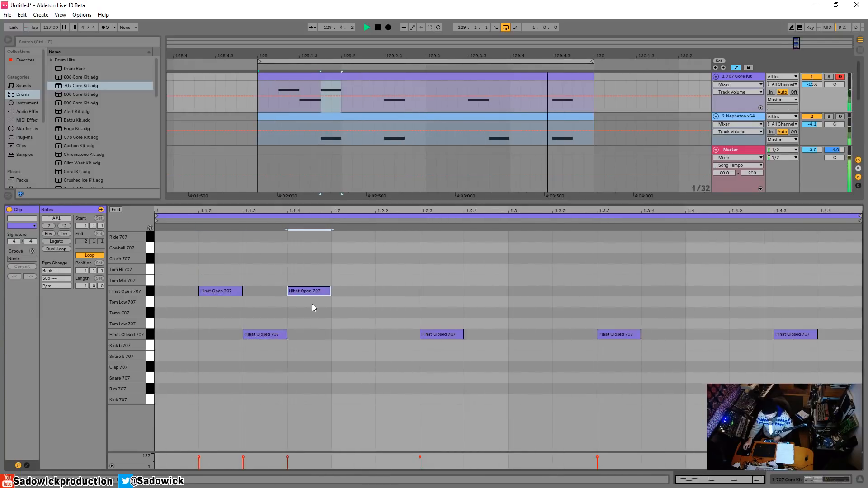
pyautogui.press('Delete')
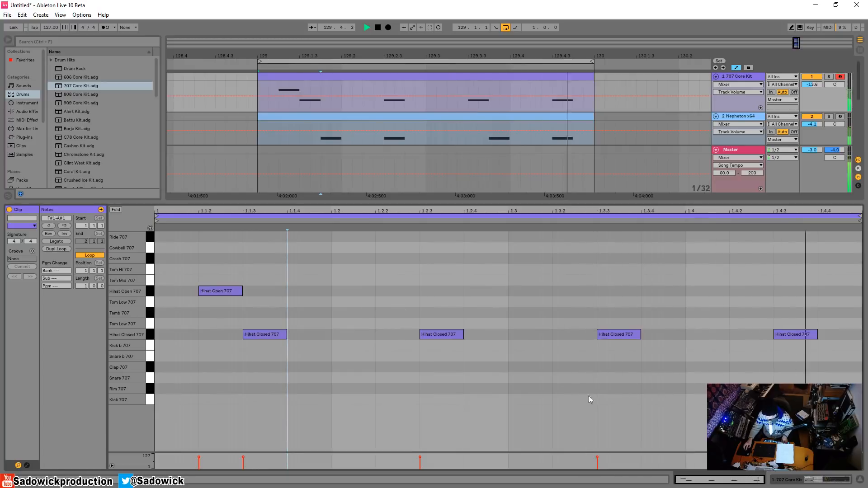
# Step: Show the 707 Core Kit's devices and lower the Hihat Open 707 pad's volume to -15.0 dB
pyautogui.click(838, 480)
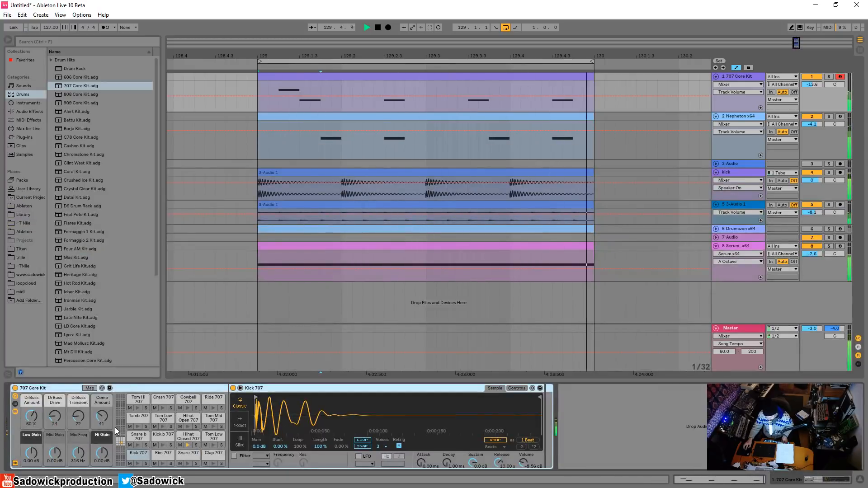
pyautogui.click(187, 419)
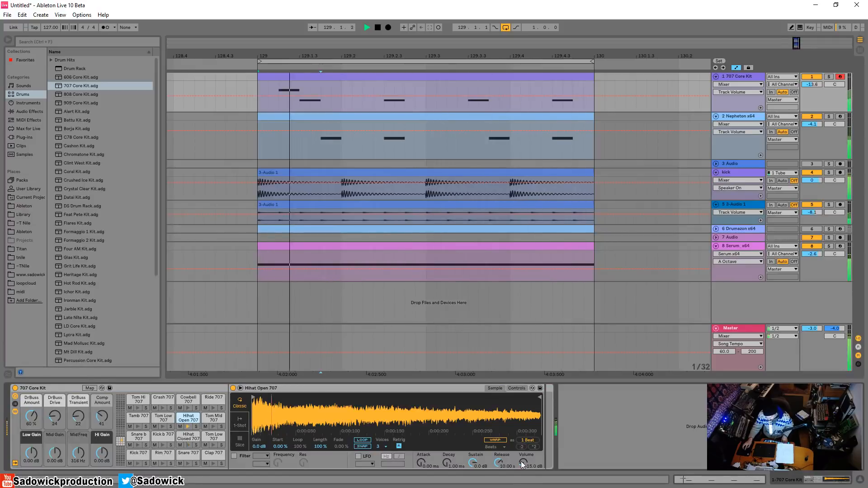
# Step: Unfold the kit's chains in the Session mixer, pan Hihat Open 707 to 19R and Hihat Closed 707 further left, and return to the arrangement
pyautogui.press('Tab')
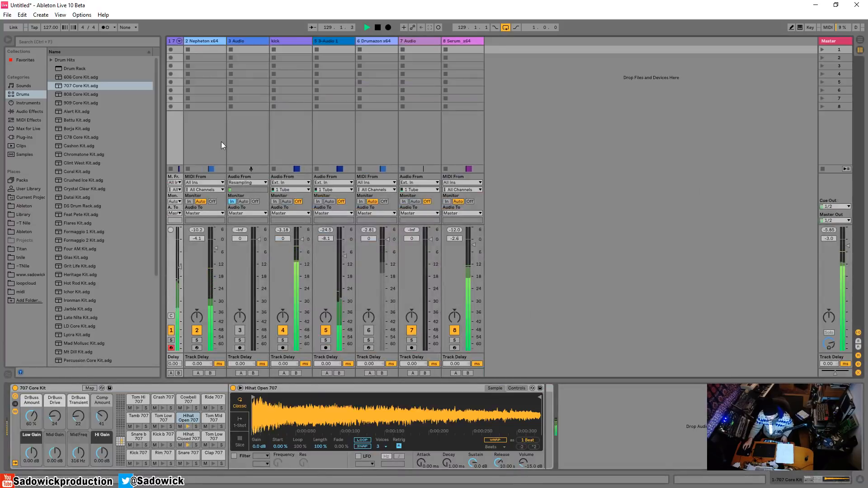
pyautogui.click(180, 41)
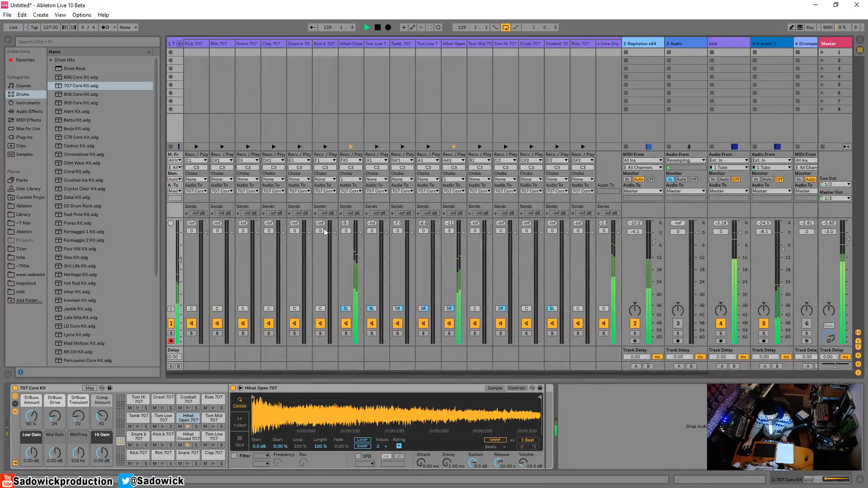
pyautogui.moveTo(451, 311); pyautogui.dragTo(451, 304)
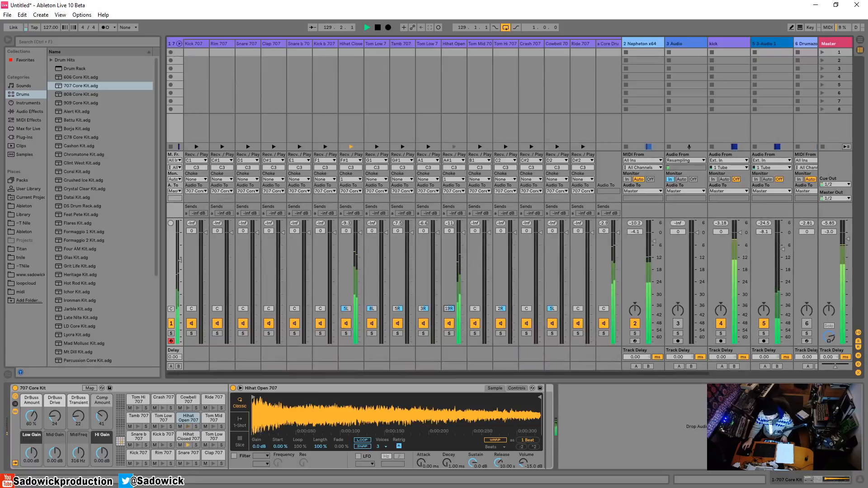
pyautogui.moveTo(346, 308); pyautogui.dragTo(346, 312)
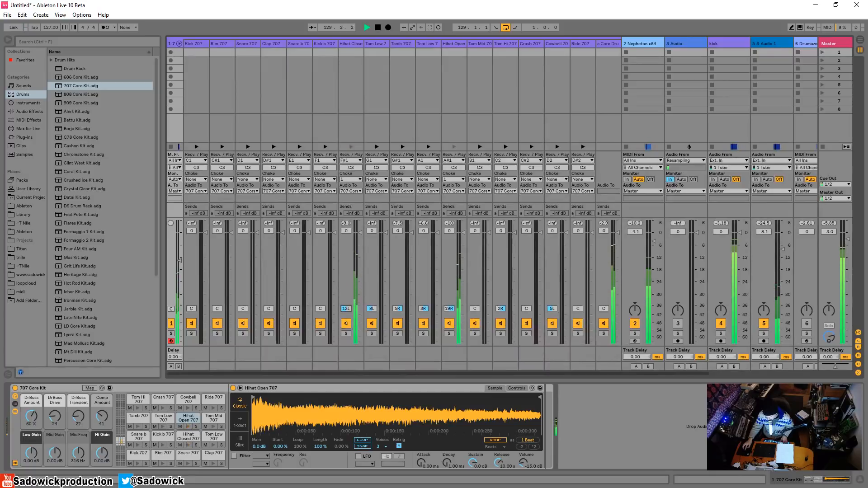
pyautogui.press('Tab')
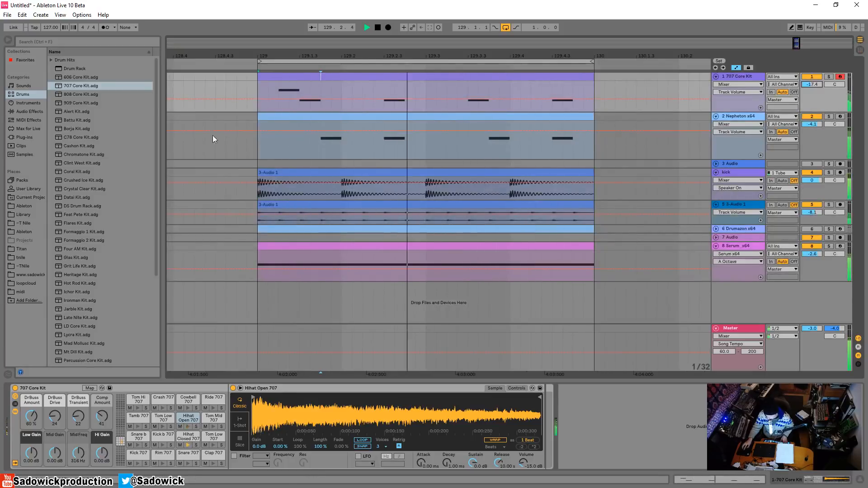
# Step: Insert a MIDI track below the 707 Core Kit track and load the 808 Core Kit onto it
pyautogui.press('space')
pyautogui.click(76, 104)
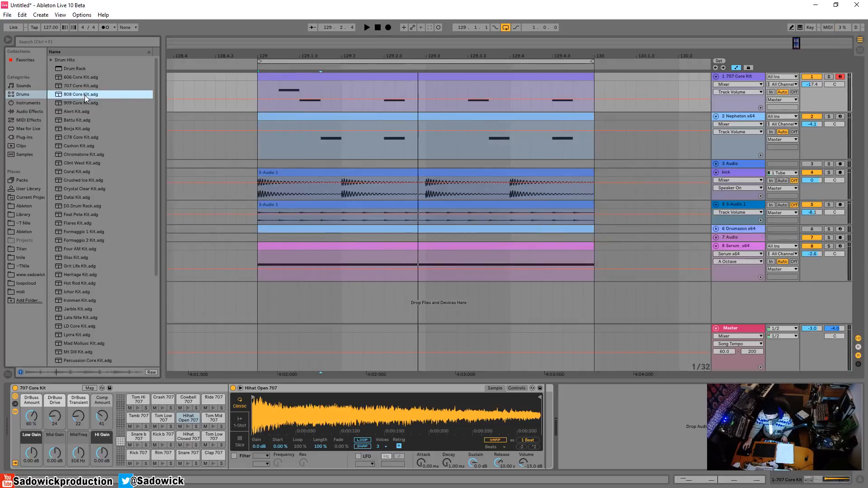
pyautogui.rightClick(826, 104)
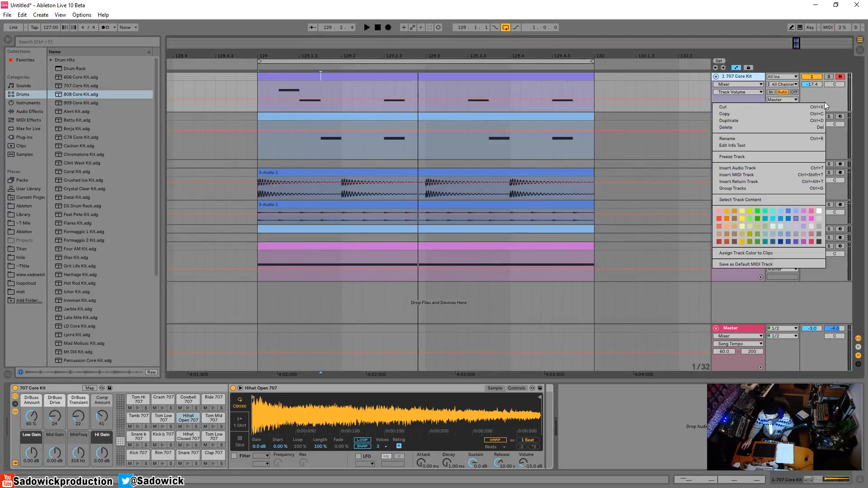
pyautogui.click(766, 174)
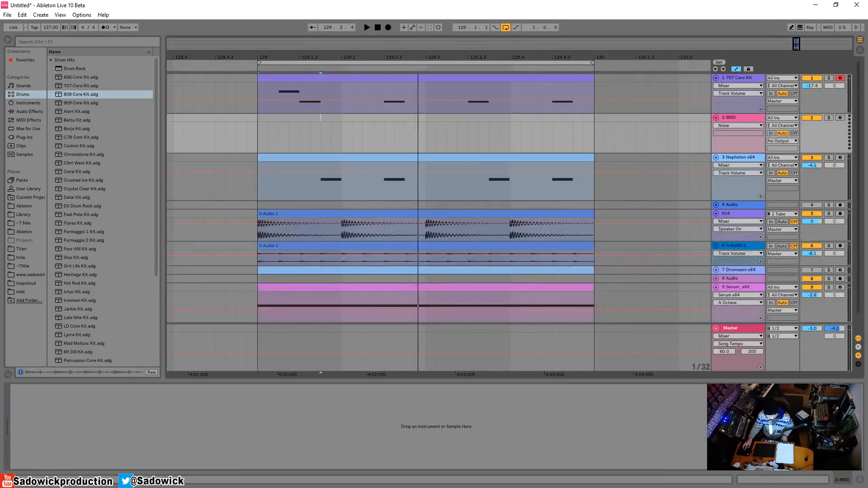
pyautogui.moveTo(67, 94); pyautogui.dragTo(243, 115)
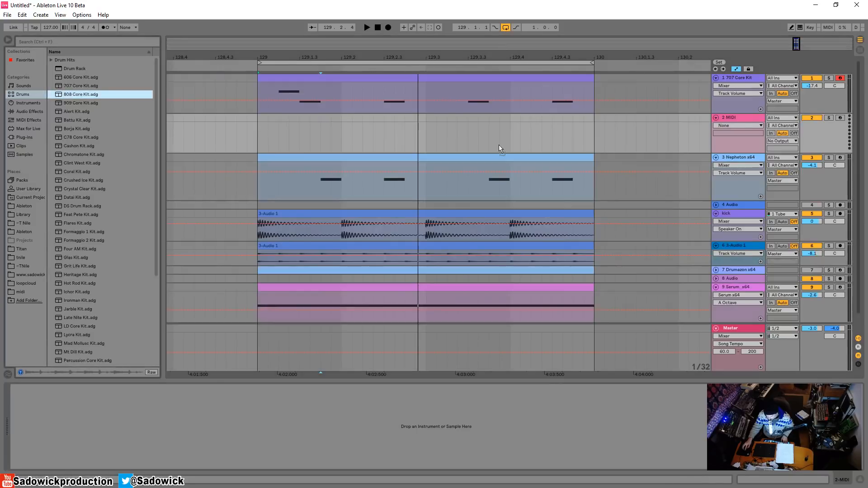
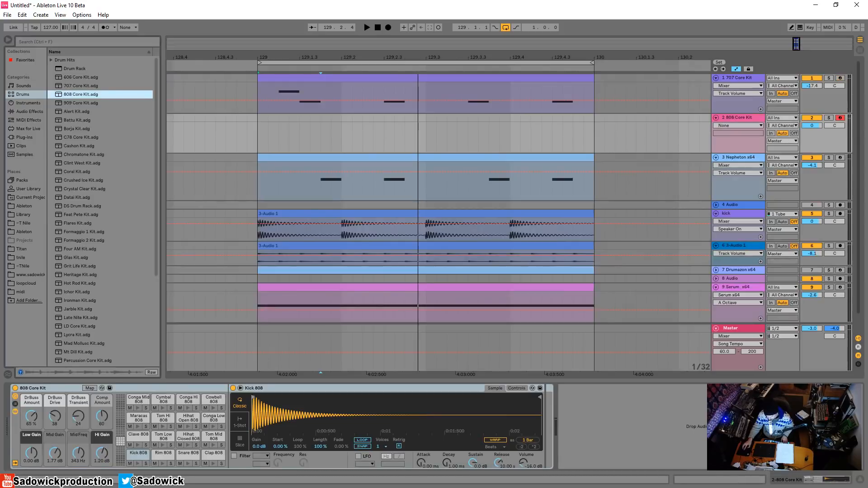
# Step: Insert an empty one-bar MIDI clip across the loop from bar 129 to 130 on the 808 Core Kit track, and shrink the note editor
pyautogui.moveTo(260, 141); pyautogui.dragTo(638, 150)
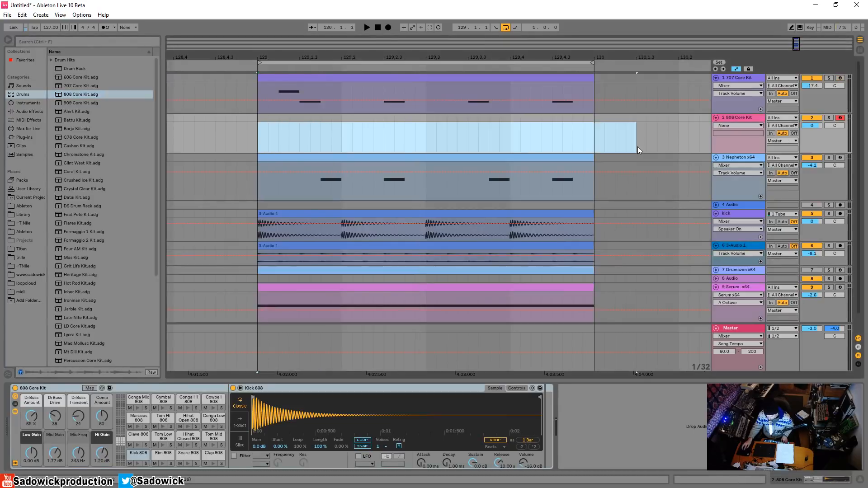
pyautogui.rightClick(588, 123)
pyautogui.click(584, 122)
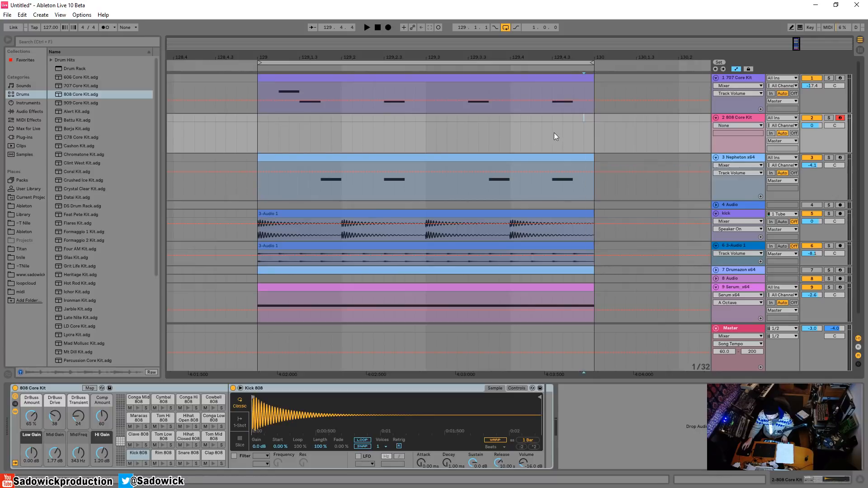
pyautogui.moveTo(504, 141); pyautogui.dragTo(266, 139)
pyautogui.rightClick(264, 137)
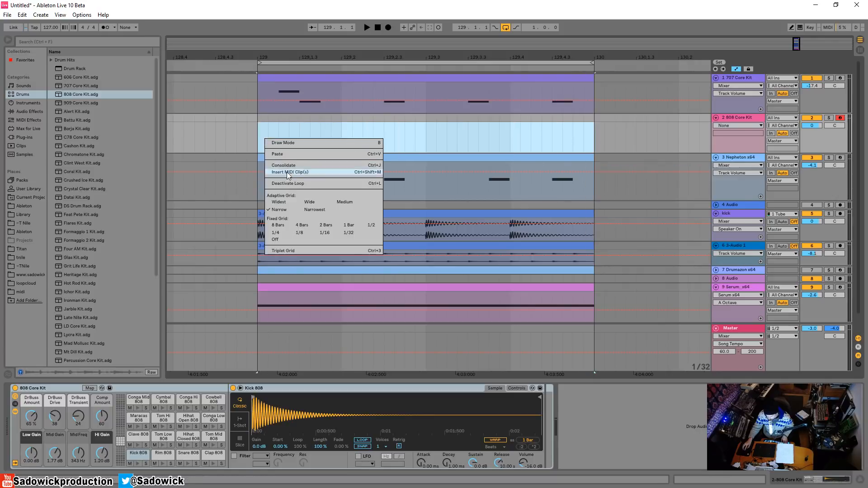
pyautogui.click(292, 173)
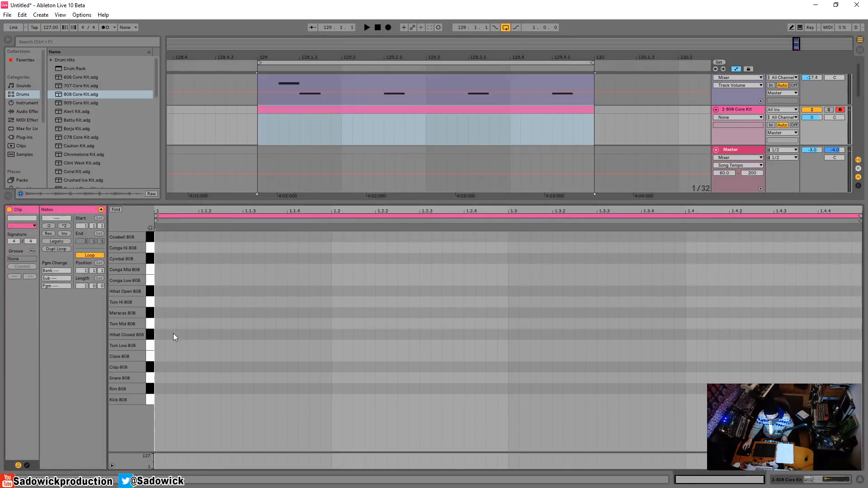
pyautogui.moveTo(837, 202); pyautogui.dragTo(427, 316)
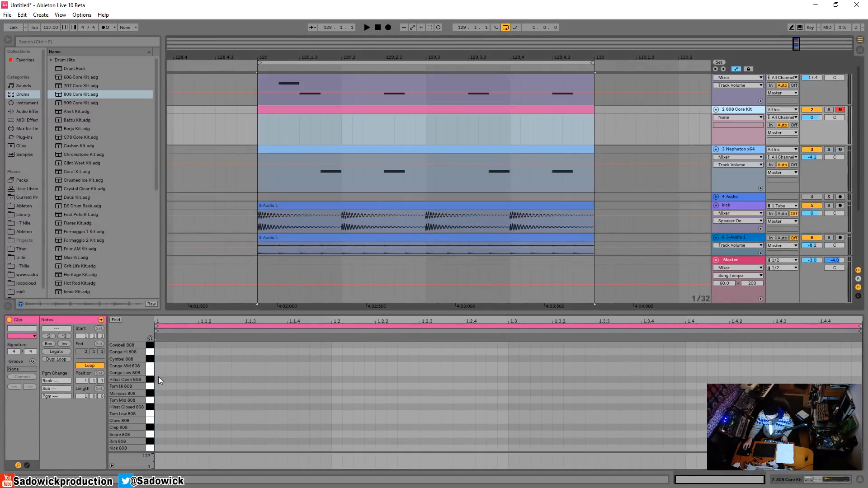
# Step: Set the clip grid to 1/16, place an eighth-long Cymbal 808 note at bar 1, and duplicate it twice in succession
pyautogui.rightClick(249, 380)
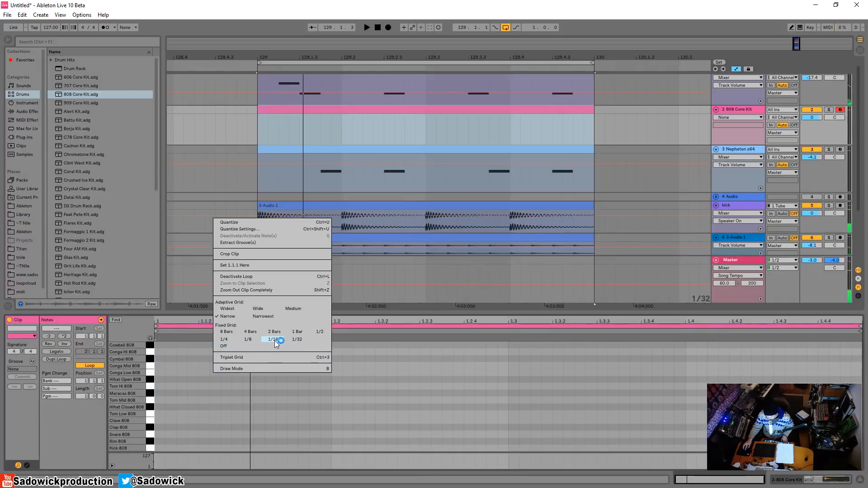
pyautogui.click(275, 340)
pyautogui.press('space')
pyautogui.doubleClick(161, 359)
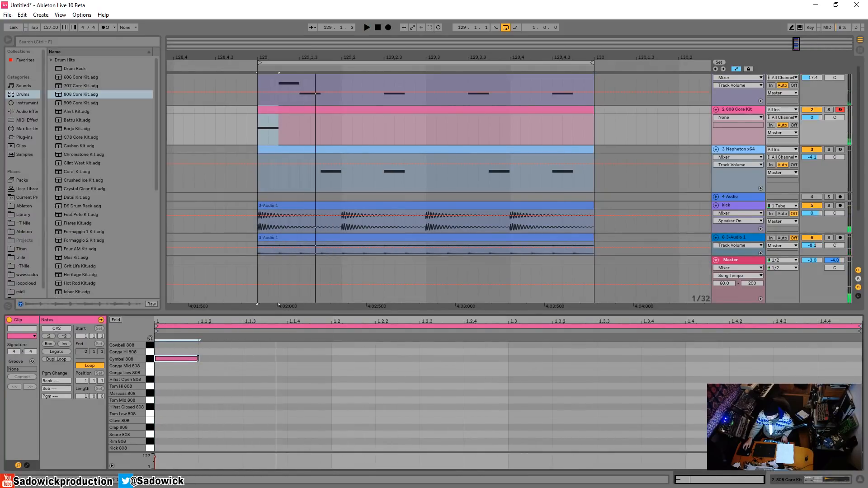
pyautogui.moveTo(202, 359); pyautogui.dragTo(243, 358)
pyautogui.hotkey('ctrl', 'd')
pyautogui.hotkey('ctrl', 'd')
pyautogui.press('space')
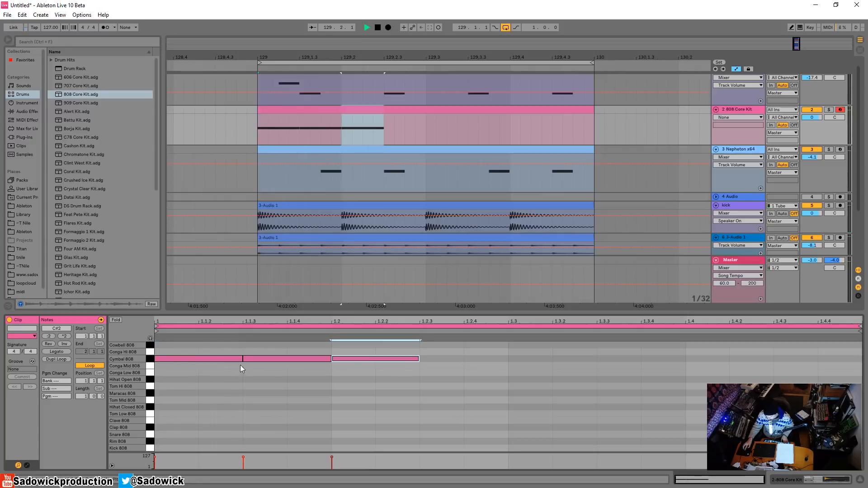
# Step: Delete the middle Cymbal 808 note at 1.1.3 and lower the 808 Core Kit track volume to -7.0 dB
pyautogui.click(299, 359)
pyautogui.press('Delete')
pyautogui.press('space')
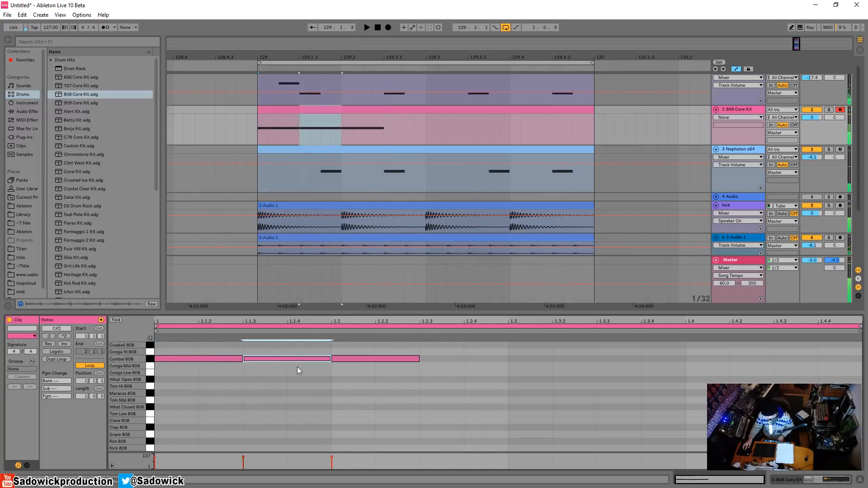
pyautogui.press('space')
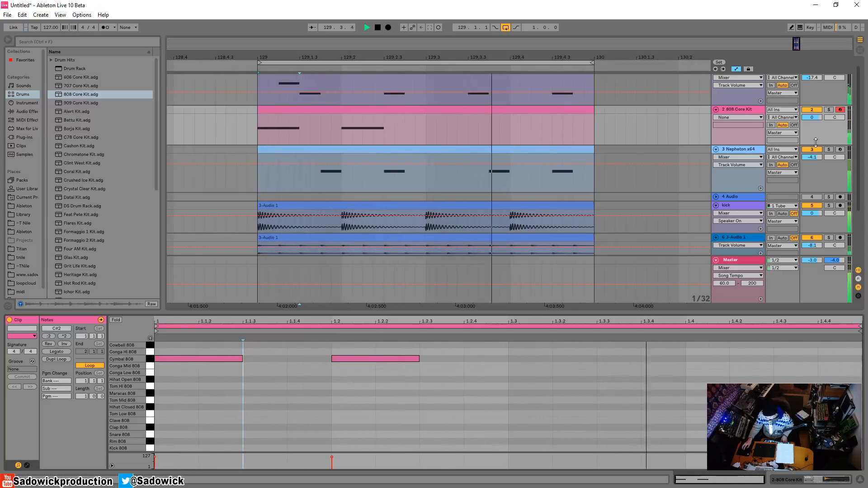
pyautogui.moveTo(812, 118); pyautogui.dragTo(813, 132)
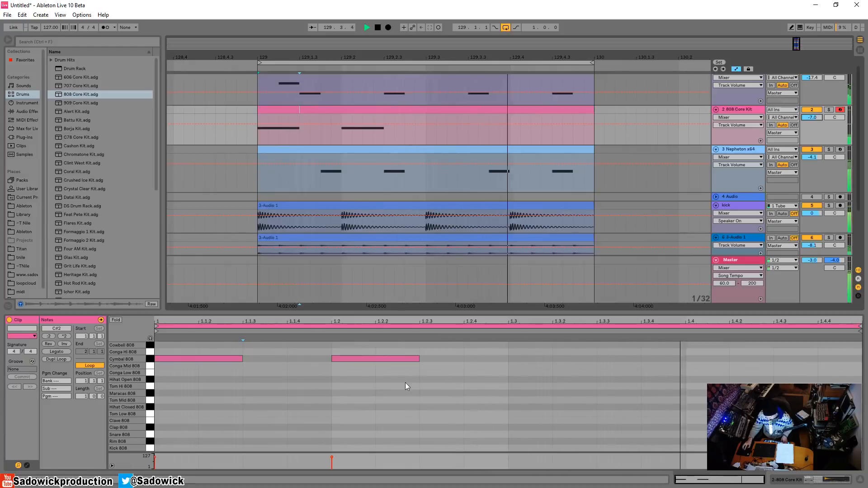
# Step: Move the two Cymbal 808 notes to 1.1.3 and 1.2.3, and duplicate them into the second half of the bar
pyautogui.moveTo(193, 358); pyautogui.dragTo(280, 360)
pyautogui.moveTo(360, 361); pyautogui.dragTo(240, 359)
pyautogui.hotkey('ctrl', 'd')
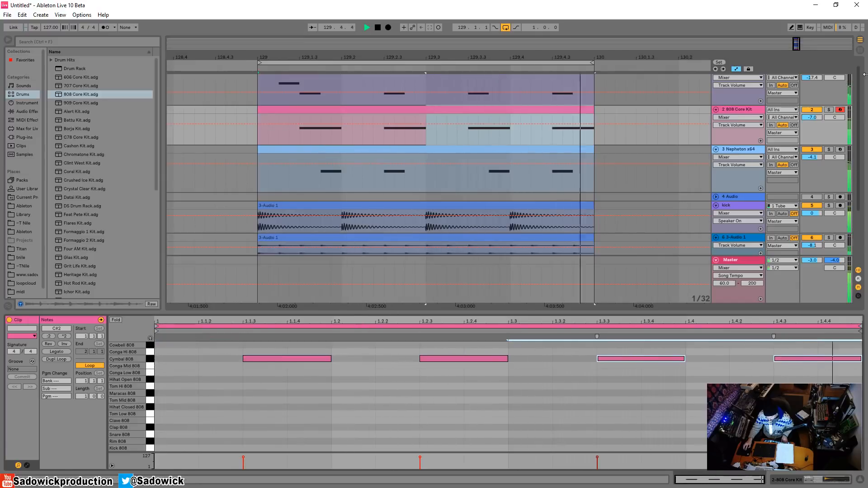
# Step: Lower the 808 Core Kit track to -8.8 dB, and group the 707 and 808 Core Kit tracks under the name cymbals
pyautogui.moveTo(812, 118); pyautogui.dragTo(813, 124)
pyautogui.scroll(1, 750, 224)
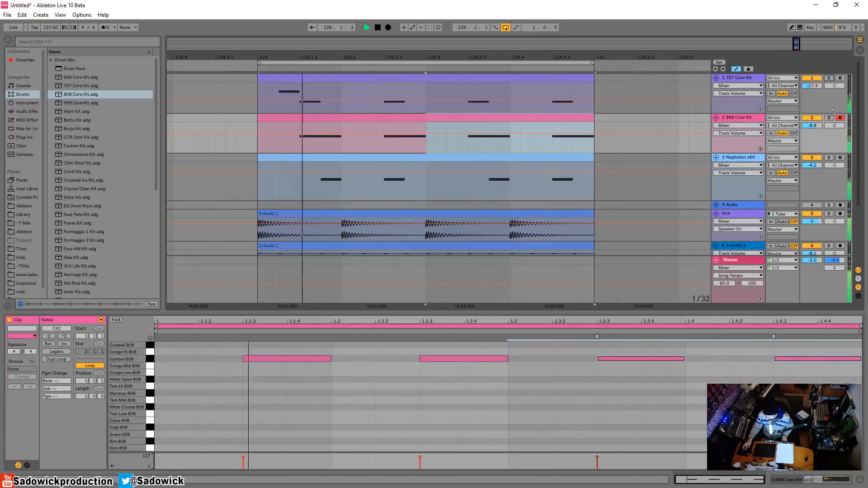
pyautogui.click(753, 119)
pyautogui.rightClick(754, 84)
pyautogui.click(789, 145)
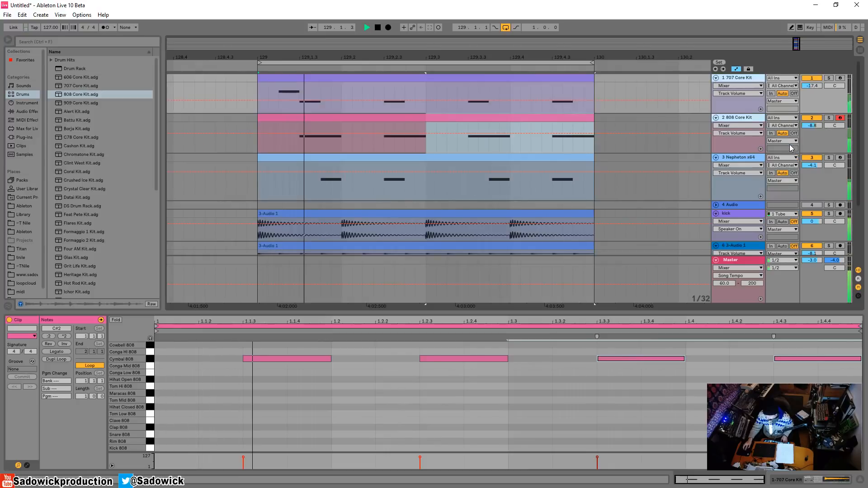
pyautogui.rightClick(733, 79)
pyautogui.click(765, 115)
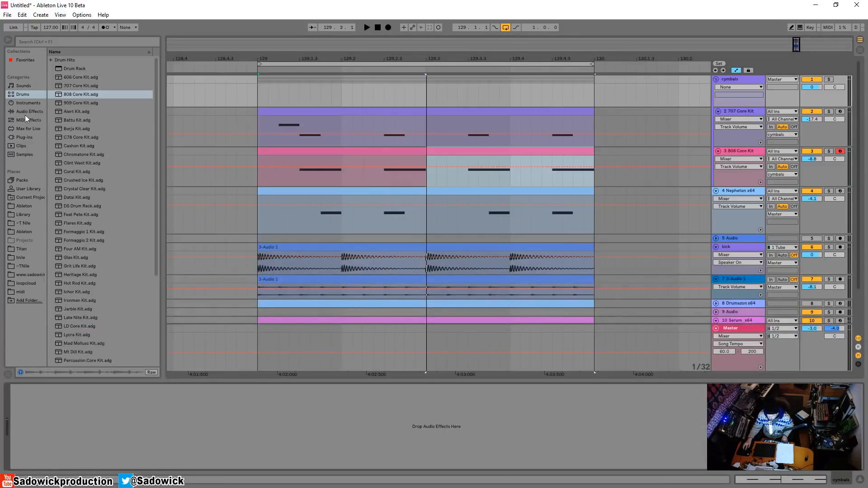
# Step: Add a Reverb to the cymbals group and turn off its Hi Cut, Spin, High and Chorus options
pyautogui.click(26, 114)
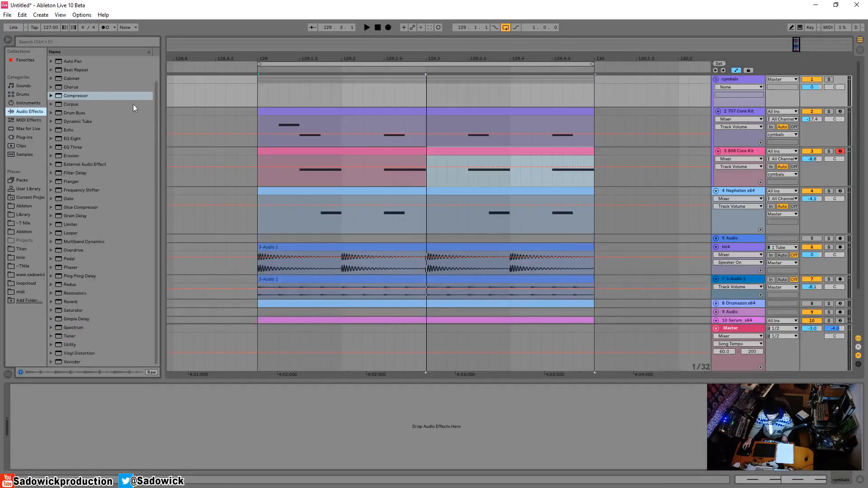
pyautogui.click(66, 94)
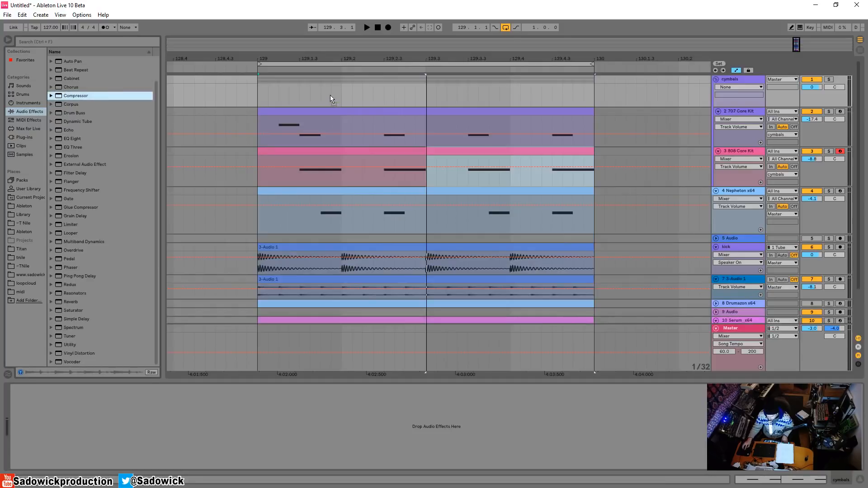
pyautogui.click(72, 301)
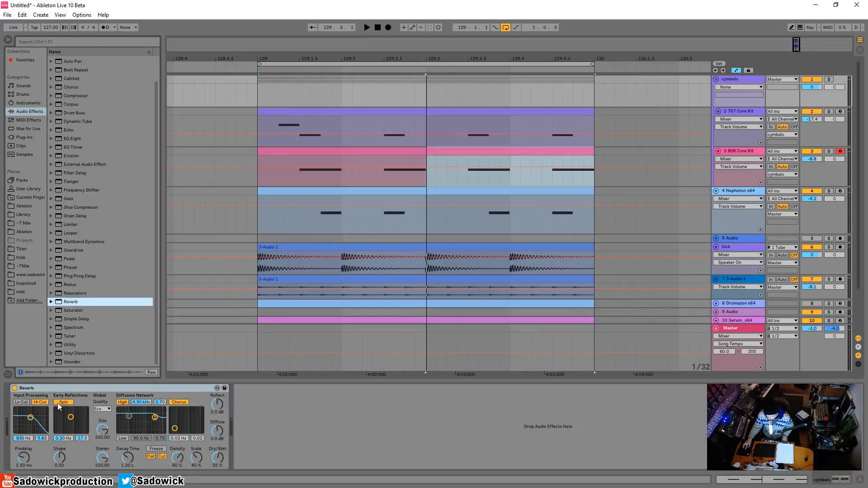
pyautogui.click(46, 403)
pyautogui.click(59, 403)
pyautogui.click(125, 402)
pyautogui.click(173, 402)
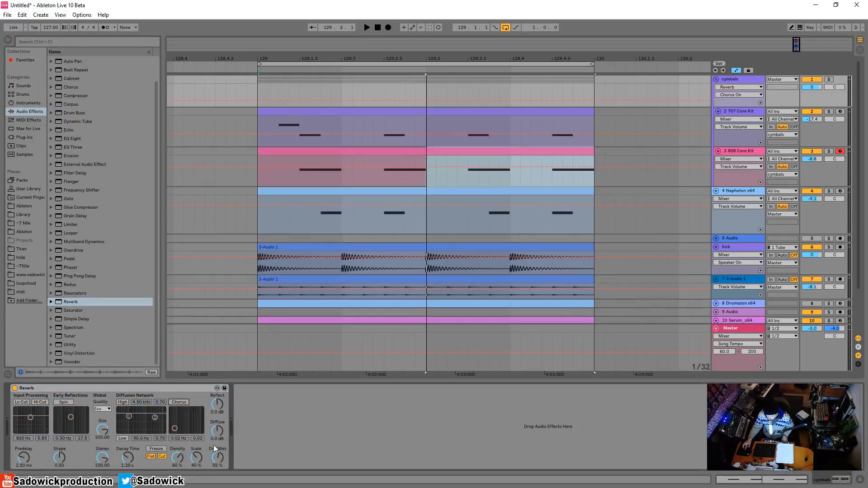
# Step: Turn off the reverb's Flat and Cut, set Decay Time to 2.30 s and Dry/Wet to 35%, checking with the cymbals group soloed
pyautogui.moveTo(217, 457); pyautogui.dragTo(217, 465)
pyautogui.press('space')
pyautogui.click(152, 457)
pyautogui.click(161, 457)
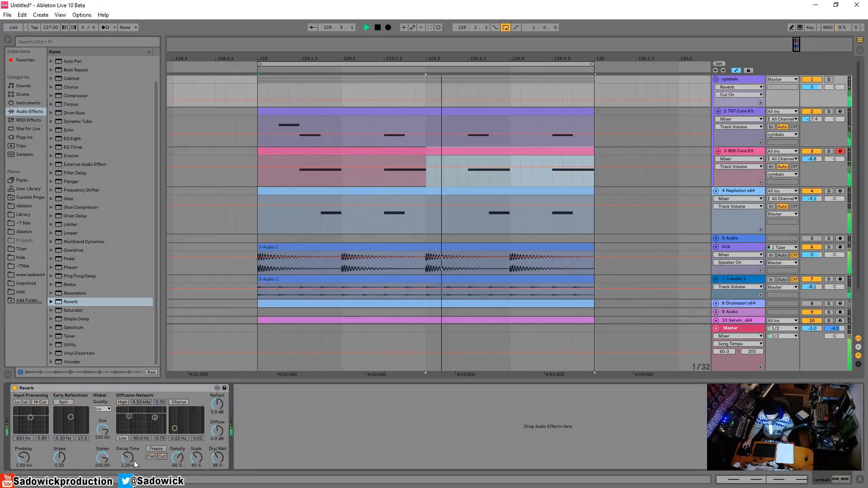
pyautogui.moveTo(128, 458); pyautogui.dragTo(128, 449)
pyautogui.click(829, 80)
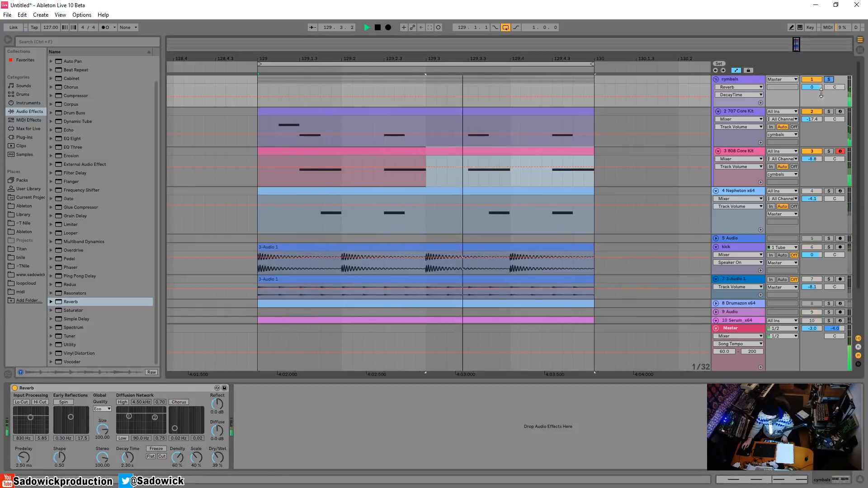
pyautogui.moveTo(217, 458); pyautogui.dragTo(217, 460)
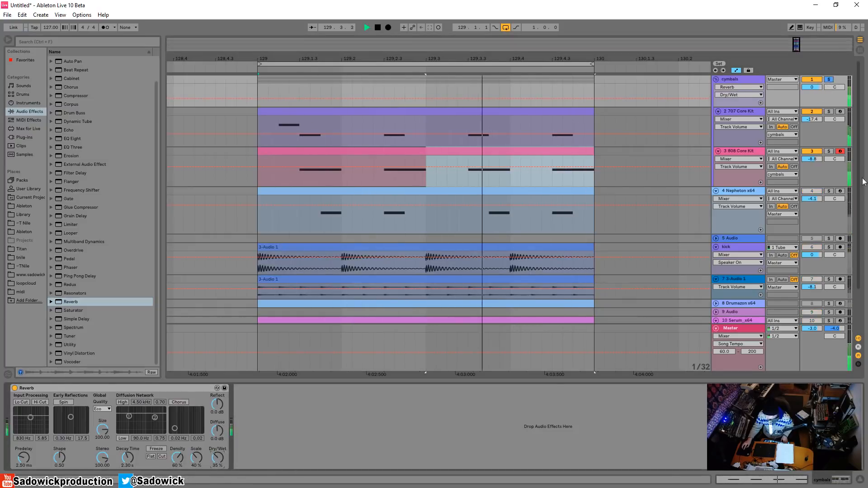
# Step: Clear the cymbals solo, pan the 707 Core Kit to 10L and the 808 Core Kit to 9R, and set the 808 track volume to -12.8 dB
pyautogui.click(826, 170)
pyautogui.click(829, 152)
pyautogui.click(829, 151)
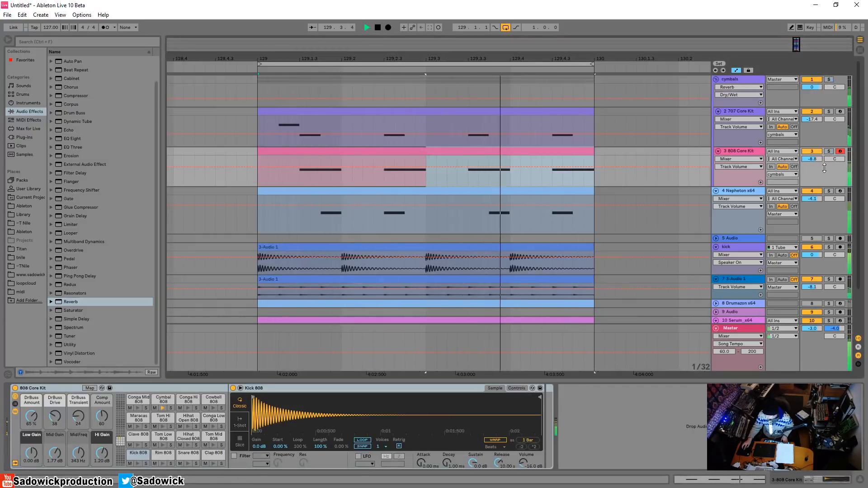
pyautogui.moveTo(836, 160); pyautogui.dragTo(817, 177)
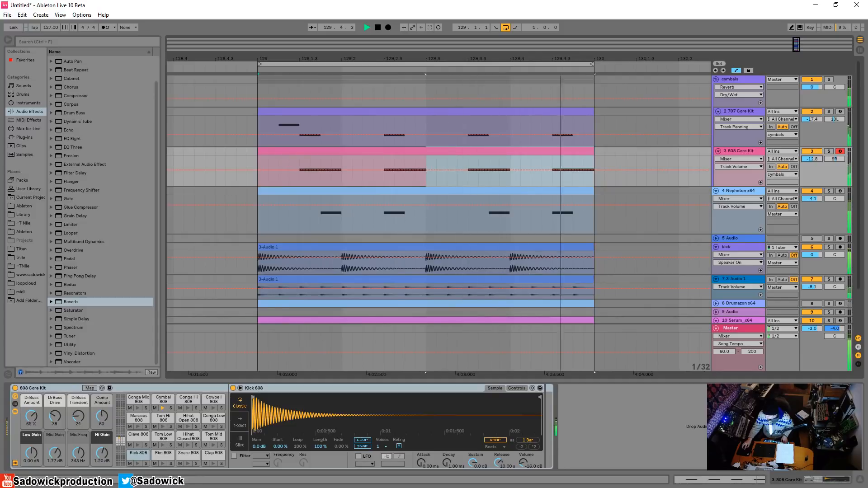
pyautogui.click(828, 96)
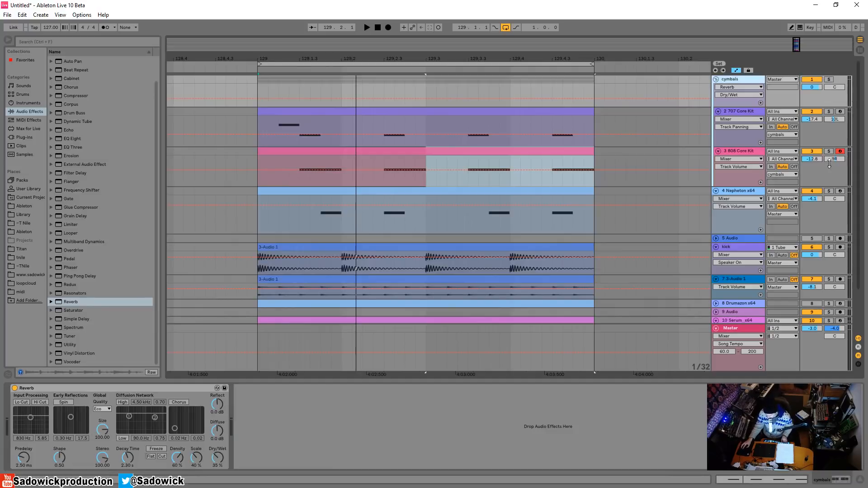
# Step: Reduce the heights of the 808 Core Kit and Nepheton tracks, and solo the Nepheton track during playback
pyautogui.press('space')
pyautogui.scroll(-2, 670, 265)
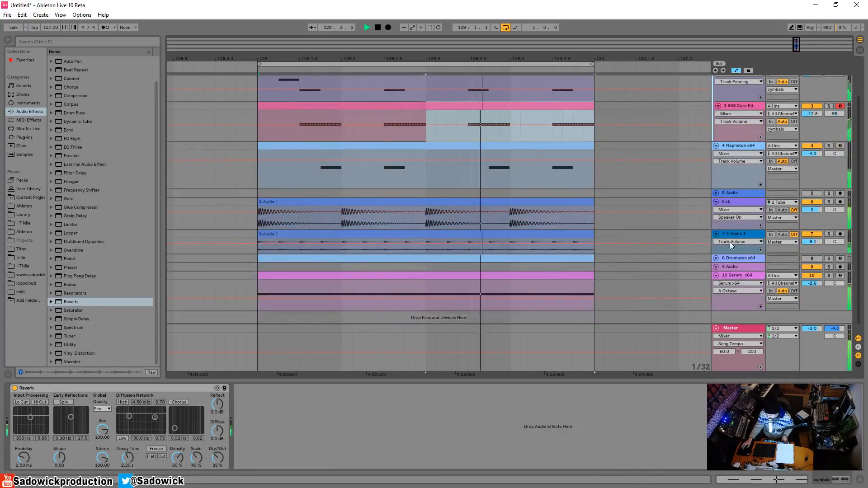
pyautogui.moveTo(806, 142); pyautogui.dragTo(807, 120)
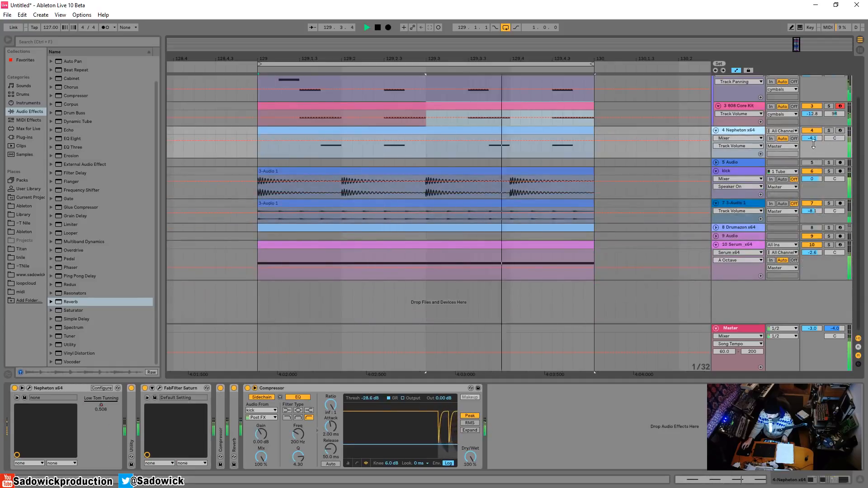
pyautogui.scroll(2, 818, 149)
pyautogui.click(829, 176)
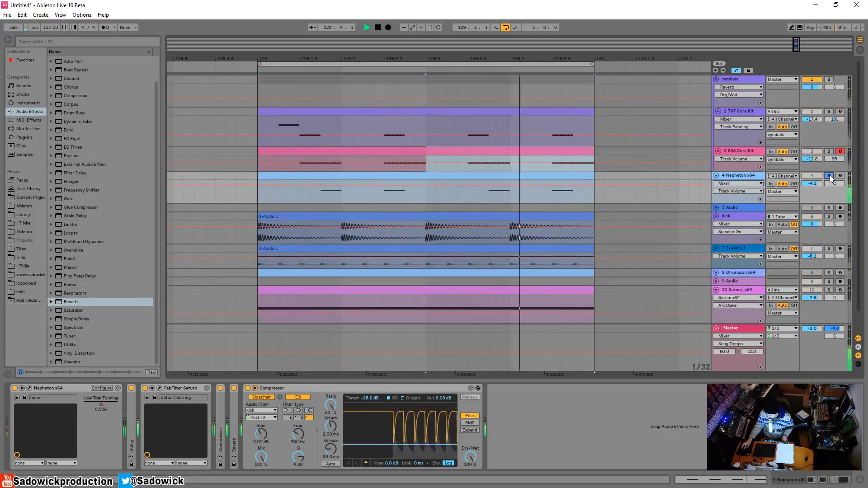
# Step: Fold the cymbals group, move the kick track to the top of the arrangement, and insert an audio track directly below it
pyautogui.click(715, 79)
pyautogui.click(740, 127)
pyautogui.moveTo(740, 127); pyautogui.dragTo(734, 80)
pyautogui.rightClick(735, 79)
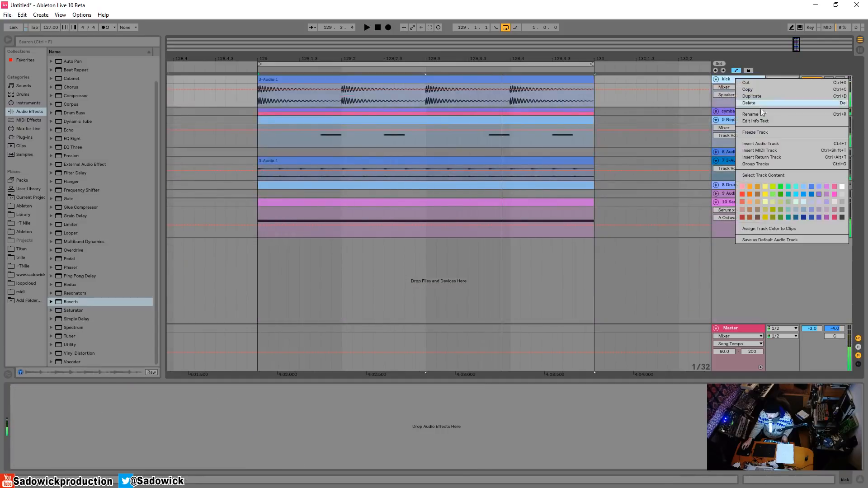
pyautogui.click(777, 146)
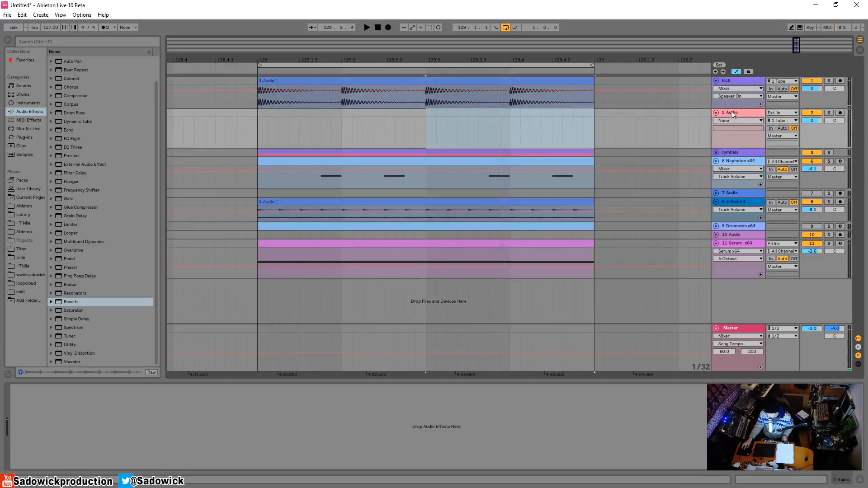
# Step: Move the empty audio track above the kick track and the Nepheton track above the cymbals group
pyautogui.moveTo(732, 111); pyautogui.dragTo(731, 79)
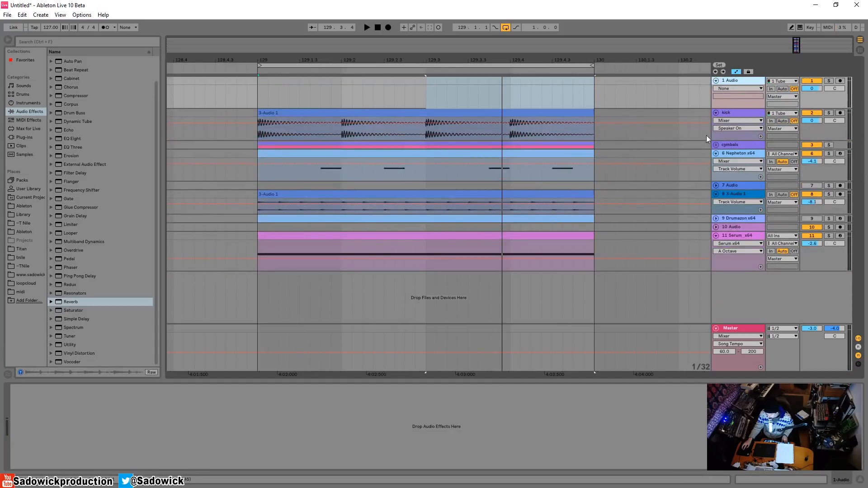
pyautogui.moveTo(737, 154); pyautogui.dragTo(737, 145)
pyautogui.click(763, 181)
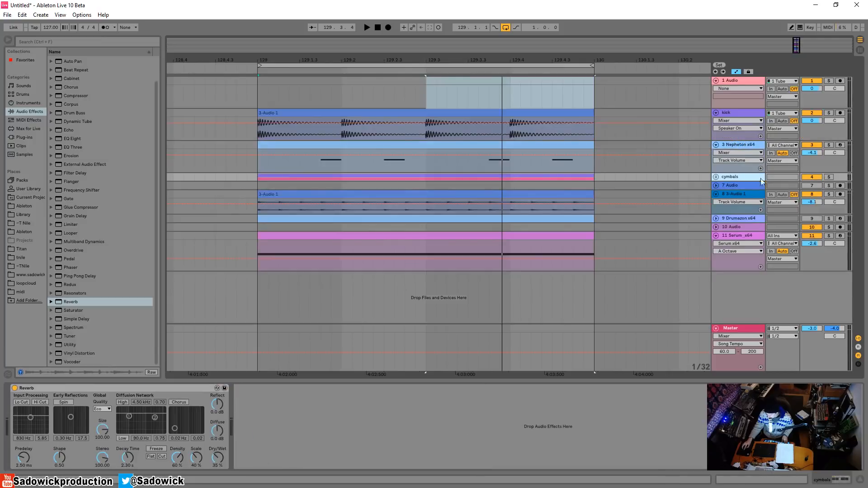
# Step: Solo the cymbals group during playback and unfold it to show its tracks
pyautogui.click(829, 177)
pyautogui.press('space')
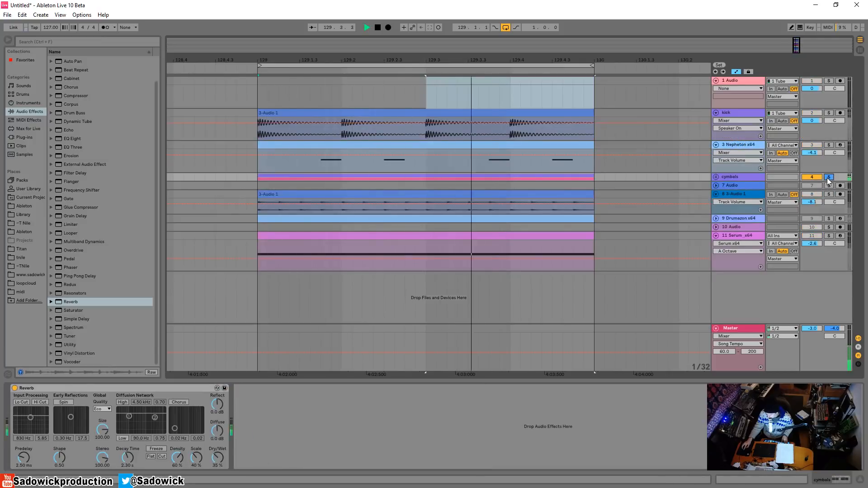
pyautogui.click(716, 177)
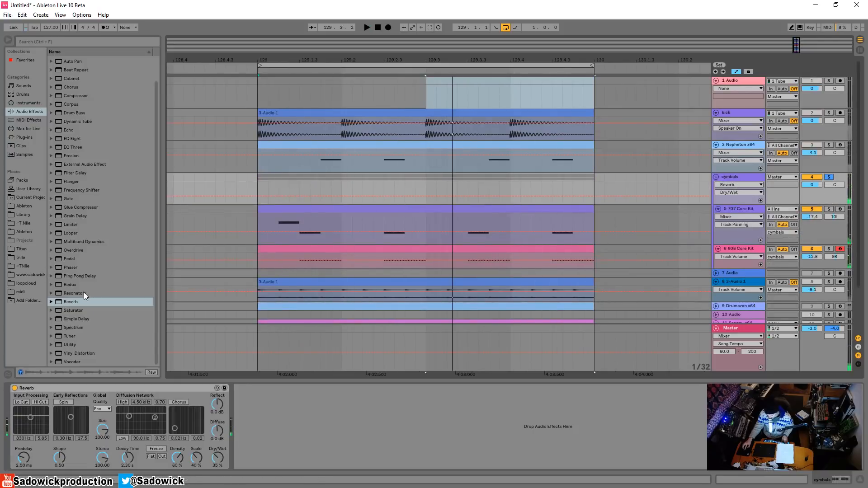
# Step: Set the cymbals Reverb's Dry/Wet to 25% and add Simple Delay after it with left 2, right 1, Feedback 24% and Dry/Wet 37%
pyautogui.moveTo(75, 320); pyautogui.dragTo(271, 409)
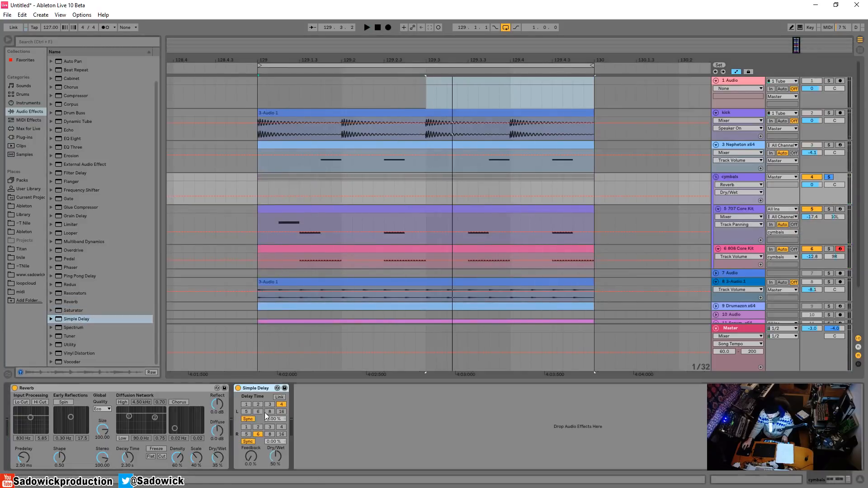
pyautogui.moveTo(219, 462); pyautogui.dragTo(219, 470)
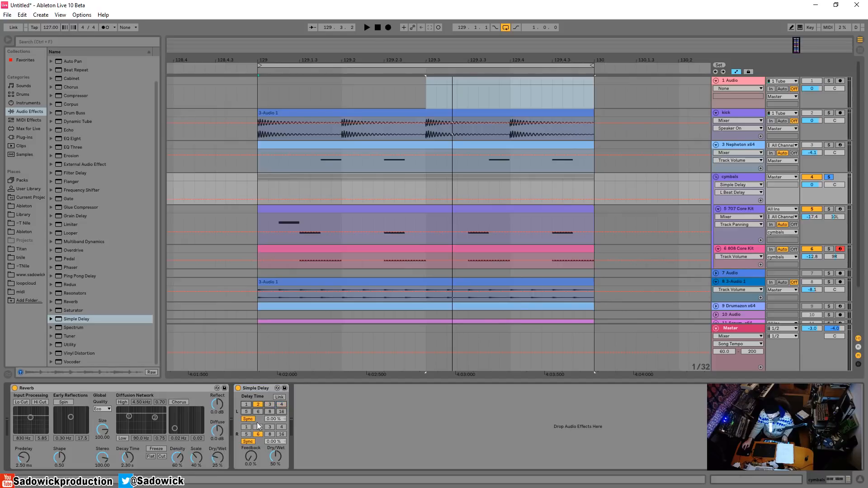
pyautogui.press('space')
pyautogui.moveTo(273, 452)
pyautogui.mouseDown()
pyautogui.moveTo(273, 460)
pyautogui.moveTo(251, 454)
pyautogui.moveTo(252, 446)
pyautogui.moveTo(275, 455)
pyautogui.mouseUp()
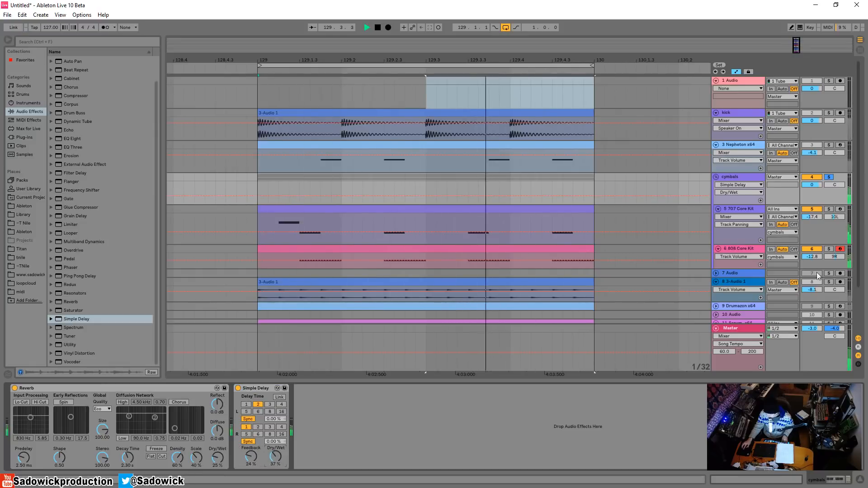
# Step: Copy the kick-sidechained Compressor from the Nepheton track and paste it after Simple Delay on the cymbals group
pyautogui.click(828, 231)
pyautogui.click(741, 180)
pyautogui.click(744, 144)
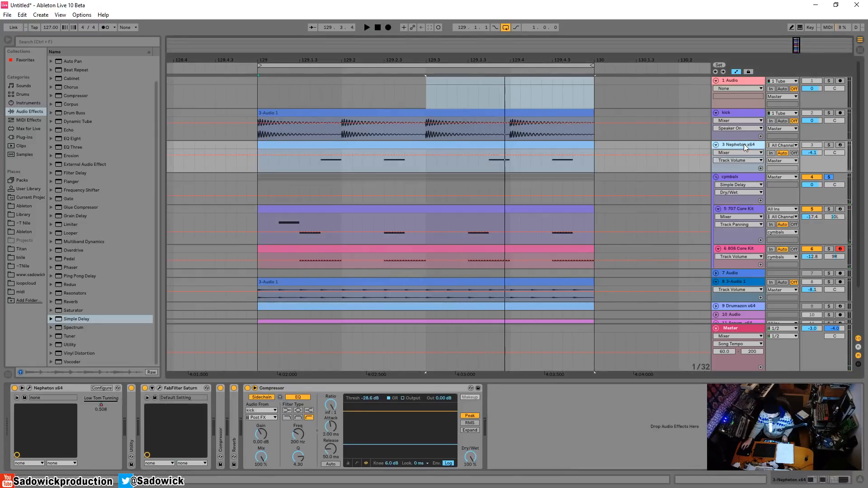
pyautogui.rightClick(411, 388)
pyautogui.click(424, 398)
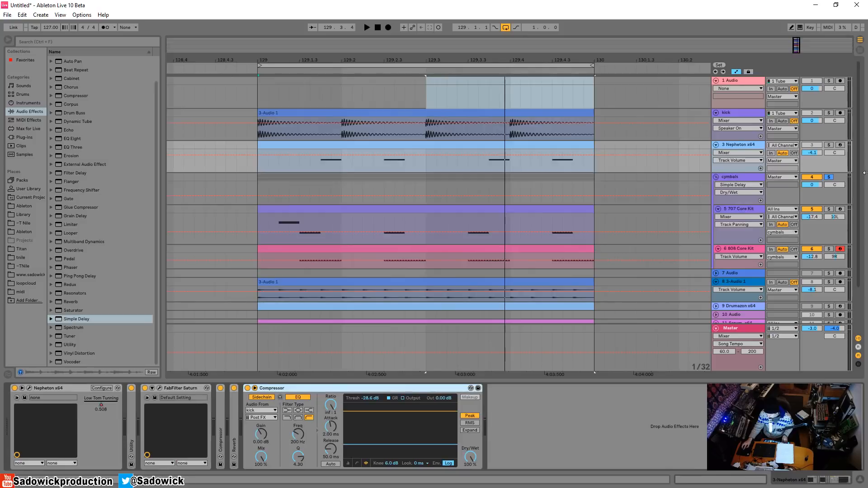
pyautogui.click(730, 180)
pyautogui.rightClick(445, 404)
pyautogui.hotkey('ctrl', 'v')
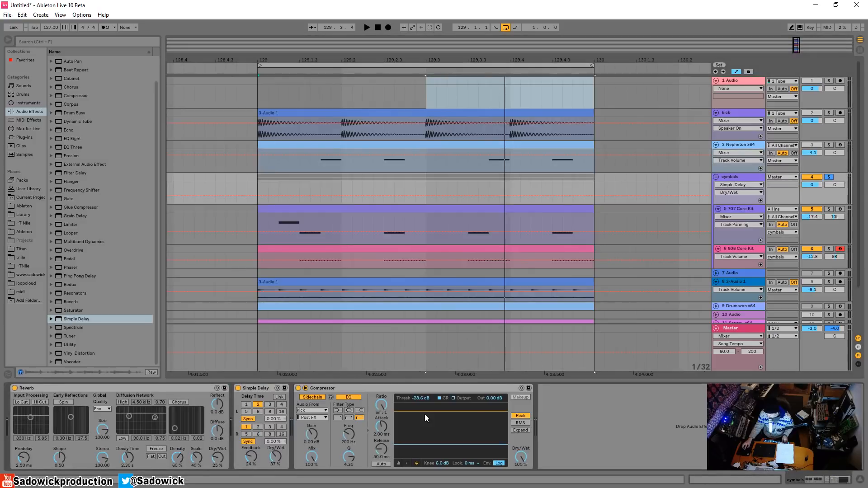
# Step: Set the cymbals Compressor's threshold to -10.3 dB during playback and collapse the device
pyautogui.press('space')
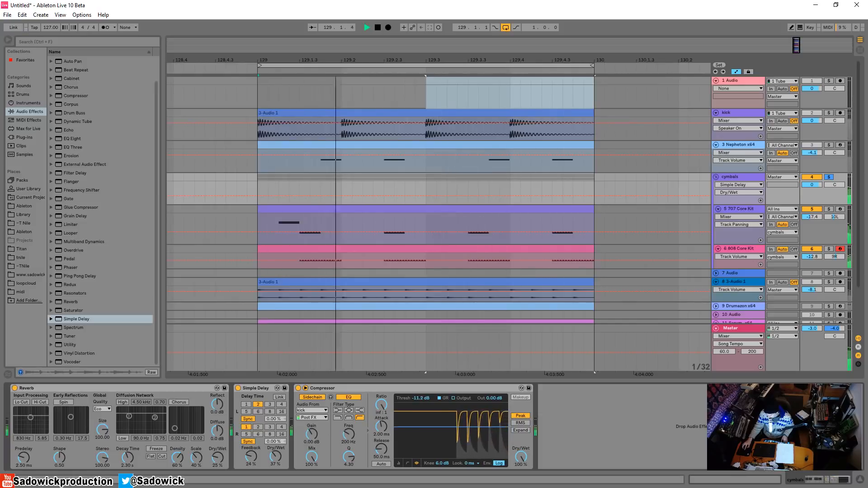
pyautogui.press('space')
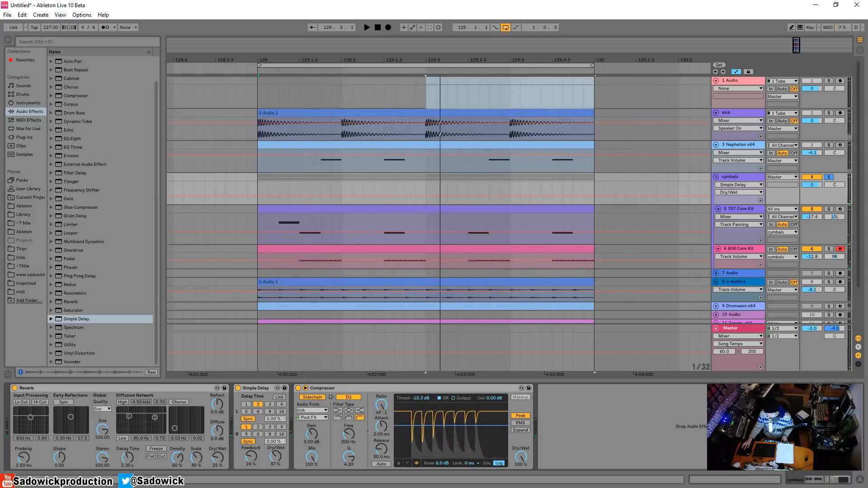
pyautogui.doubleClick(406, 389)
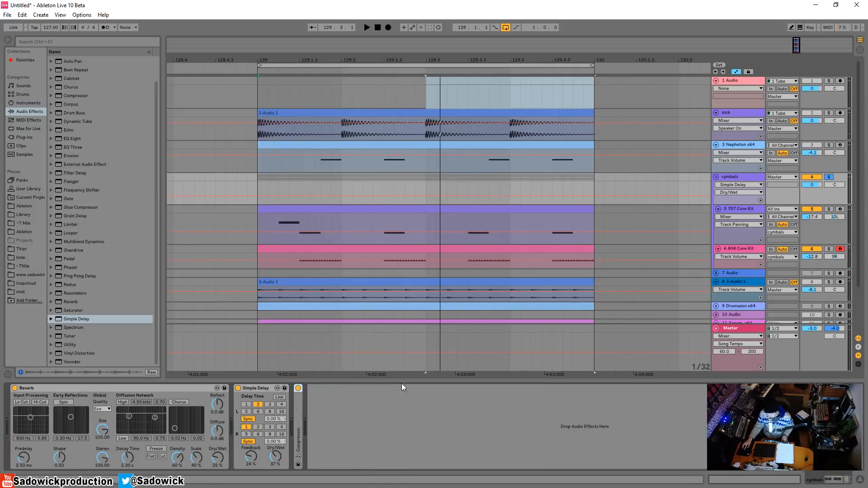
# Step: Fold the cymbals group and clear its solo while the full loop plays
pyautogui.press('space')
pyautogui.click(717, 177)
pyautogui.click(829, 178)
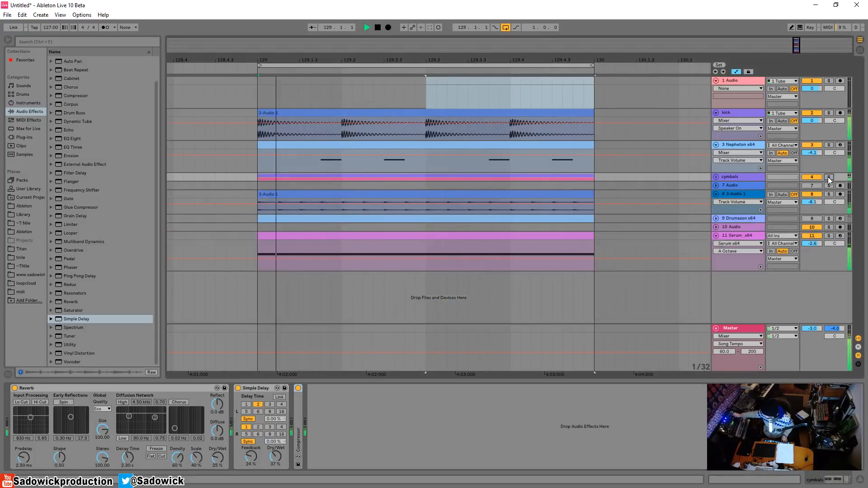
# Step: Increase the 3-Audio 1 track's height and move it directly above the cymbals group
pyautogui.click(756, 194)
pyautogui.moveTo(827, 214); pyautogui.dragTo(827, 246)
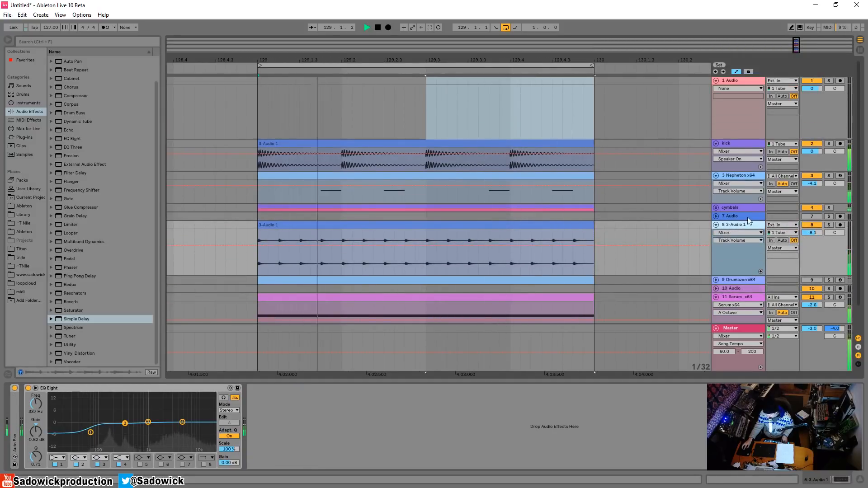
pyautogui.press('space')
pyautogui.moveTo(748, 220); pyautogui.dragTo(732, 199)
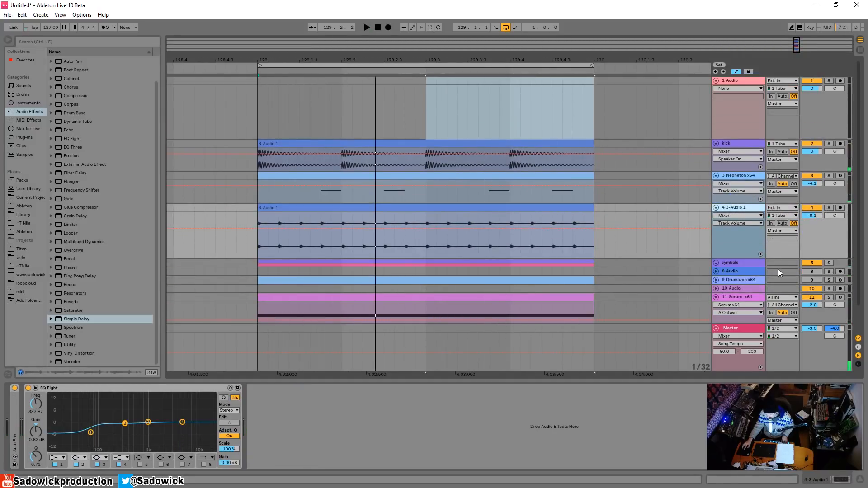
# Step: With the 3-Audio 1 track soloed, delete its volume automation and set its volume to -3.1 dB
pyautogui.click(384, 221)
pyautogui.press('space')
pyautogui.moveTo(816, 216)
pyautogui.mouseDown()
pyautogui.moveTo(816, 208)
pyautogui.moveTo(816, 216)
pyautogui.mouseUp()
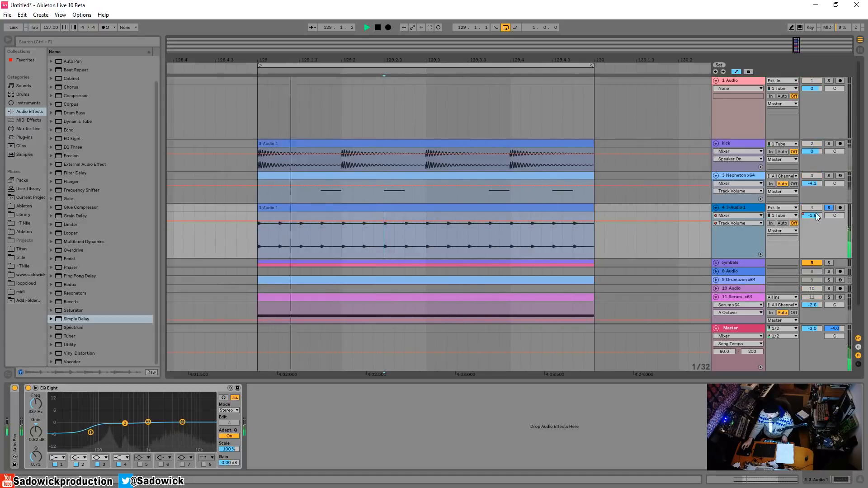
pyautogui.rightClick(816, 213)
pyautogui.click(778, 229)
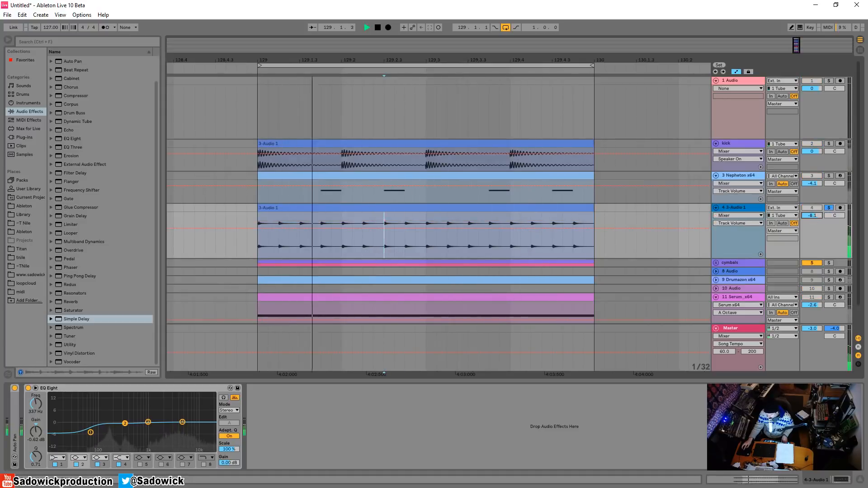
pyautogui.click(831, 208)
# Step: Paste the sidechain Compressor after EQ Eight on the 3-Audio 1 track and set its threshold to -16.1 dB
pyautogui.rightClick(329, 434)
pyautogui.click(346, 437)
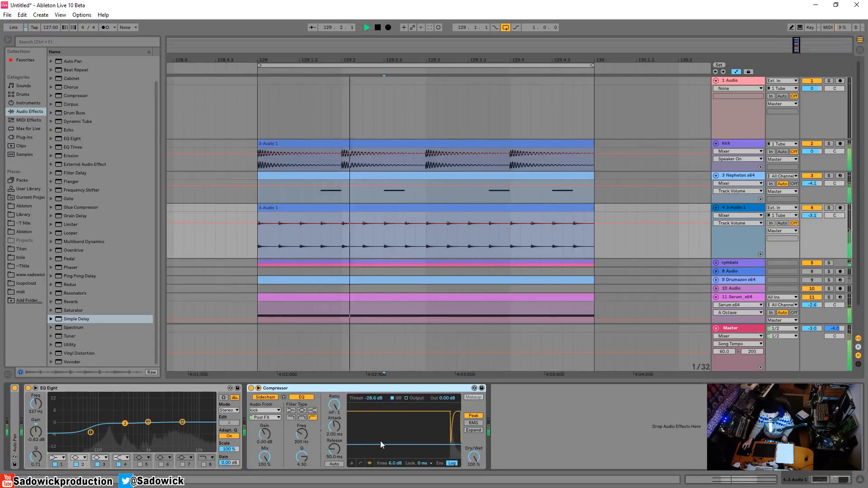
pyautogui.moveTo(381, 444); pyautogui.dragTo(380, 433)
# Step: Minimize the 3-Audio 1 track and slightly reduce the Serum track's height
pyautogui.moveTo(825, 258); pyautogui.dragTo(825, 191)
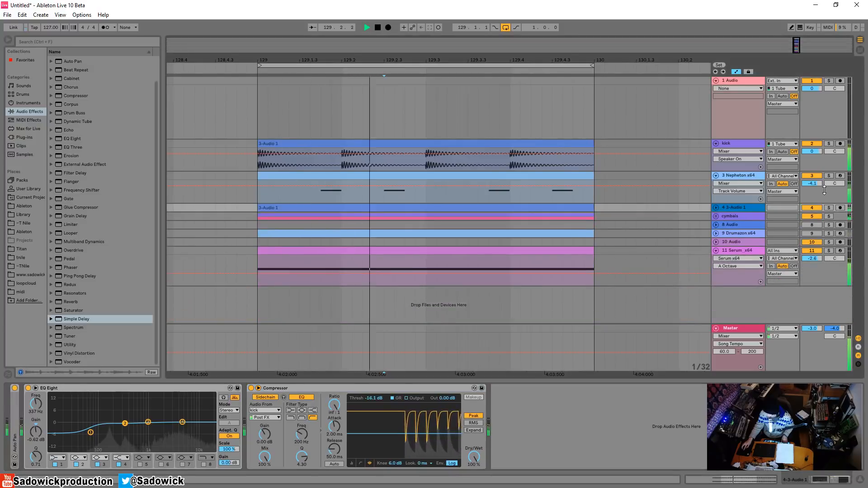
pyautogui.moveTo(829, 286); pyautogui.dragTo(829, 277)
pyautogui.moveTo(605, 55); pyautogui.dragTo(473, 32)
# Step: Collapse the FabFilter Saturn and sidechain Compressor devices on the Nepheton track
pyautogui.click(738, 175)
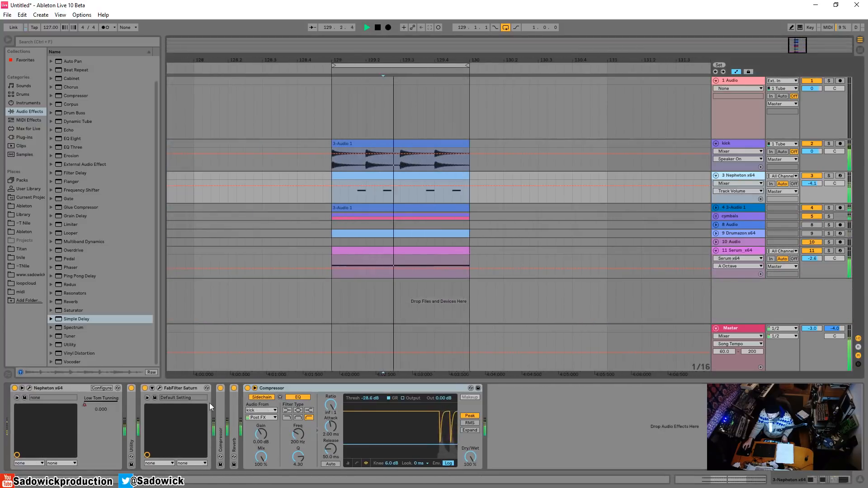
pyautogui.doubleClick(175, 387)
pyautogui.doubleClick(211, 388)
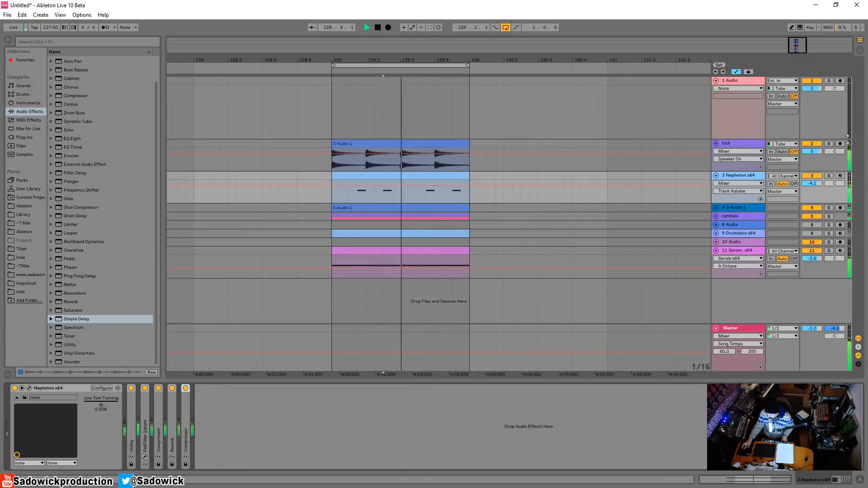
# Step: Insert a MIDI track below the Serum track and select its one-bar loop range from bar 129 to 130
pyautogui.click(806, 277)
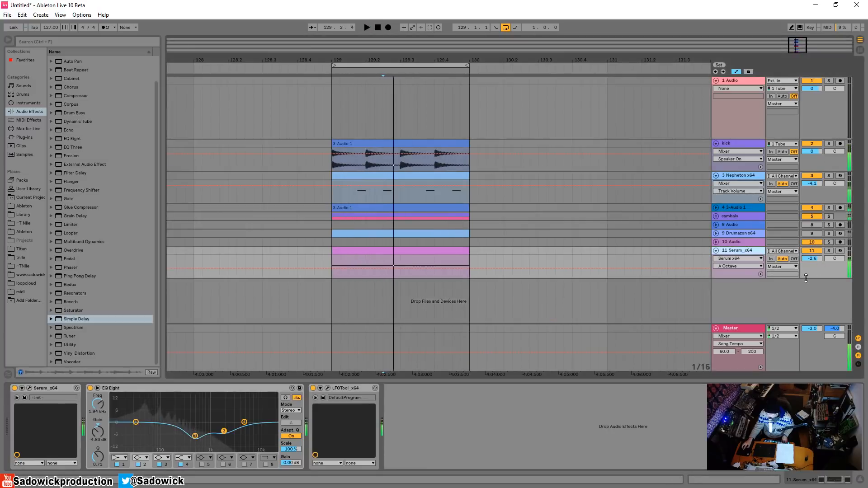
pyautogui.click(405, 255)
pyautogui.rightClick(717, 300)
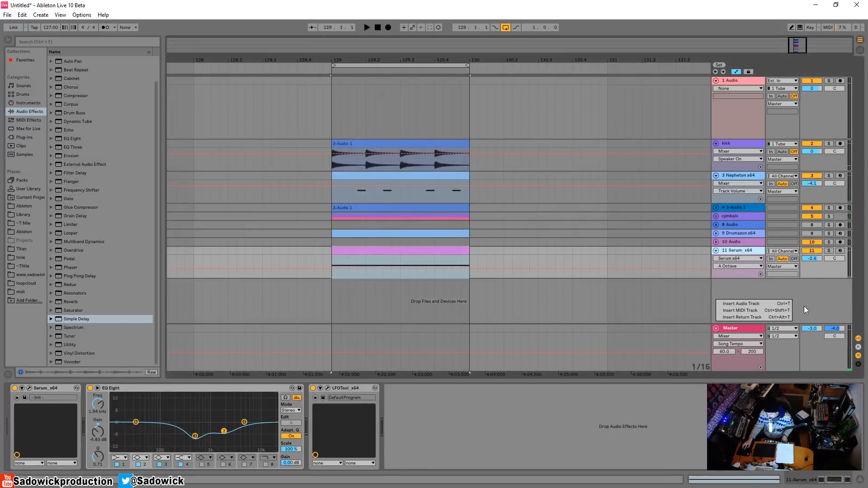
pyautogui.click(746, 303)
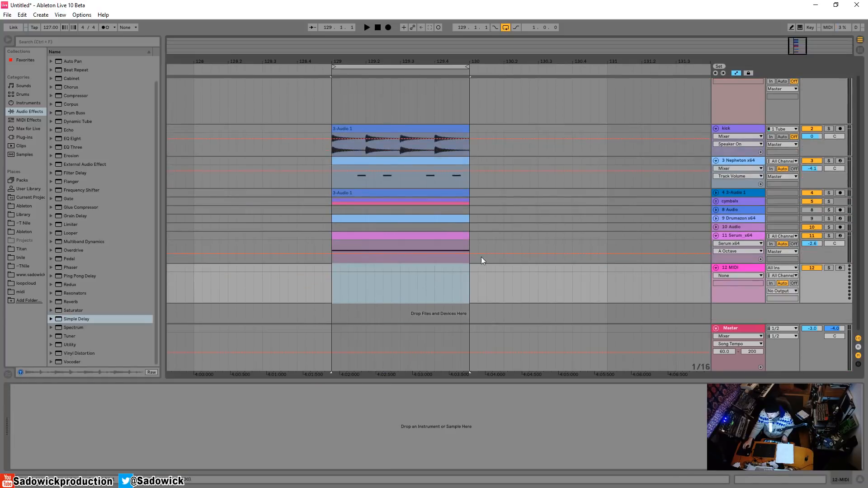
pyautogui.moveTo(330, 296); pyautogui.dragTo(469, 282)
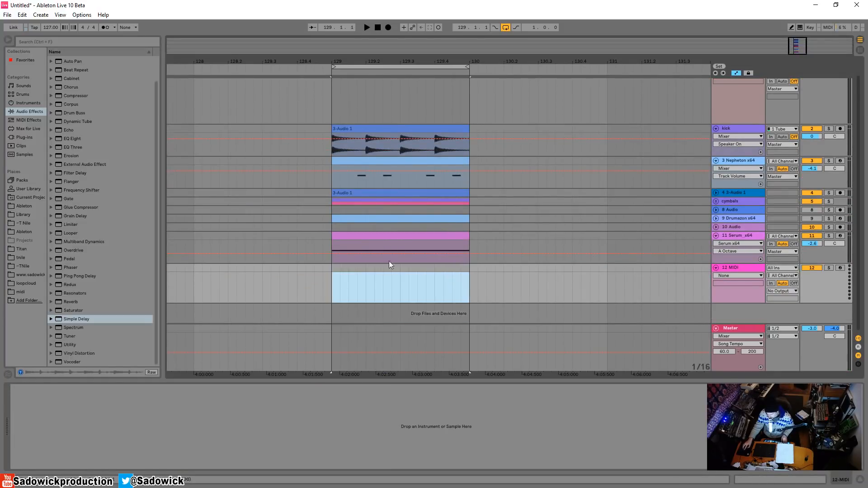
# Step: Browse the plug-ins down to VPS Avenger_x64, with the FabFilter and WaveShell folders collapsed
pyautogui.click(28, 138)
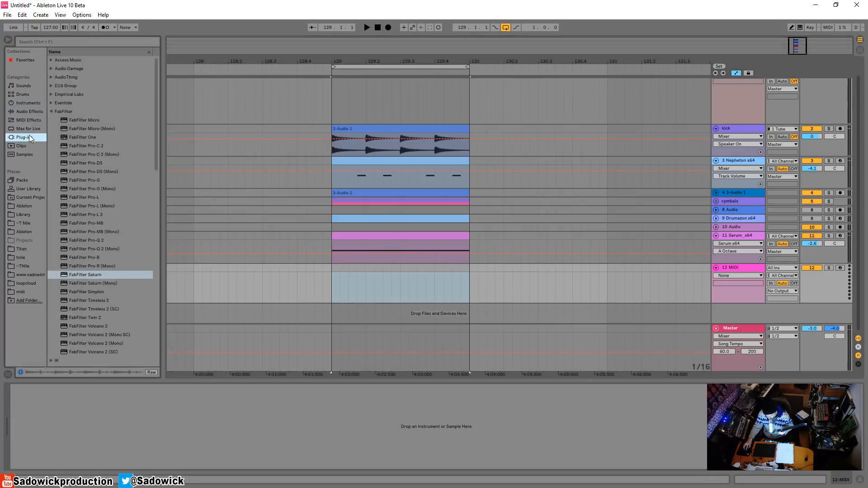
pyautogui.click(52, 113)
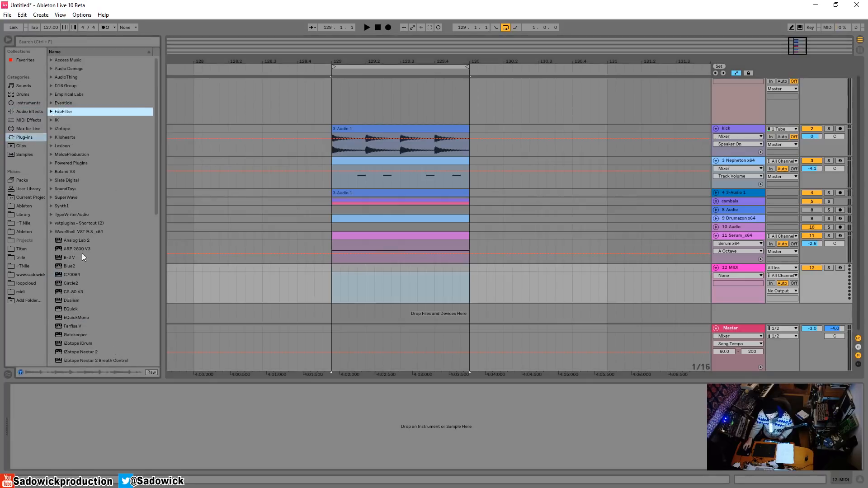
pyautogui.click(53, 232)
pyautogui.scroll(-7, 95, 304)
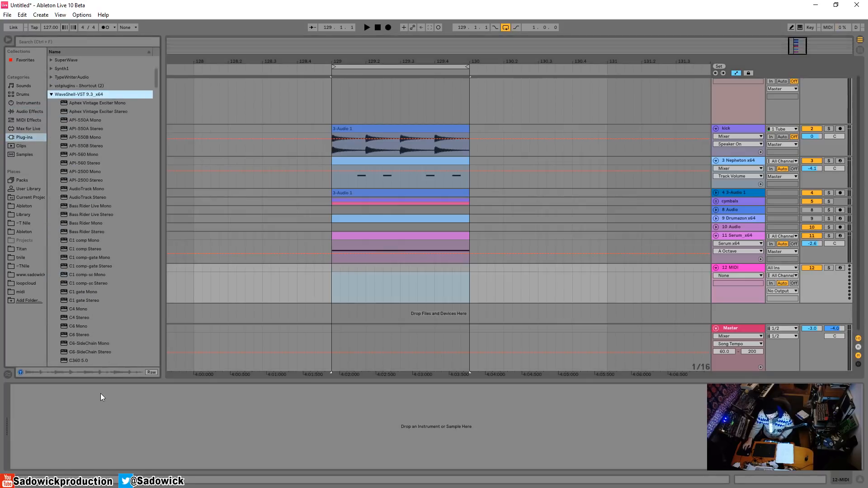
pyautogui.scroll(5, 107, 282)
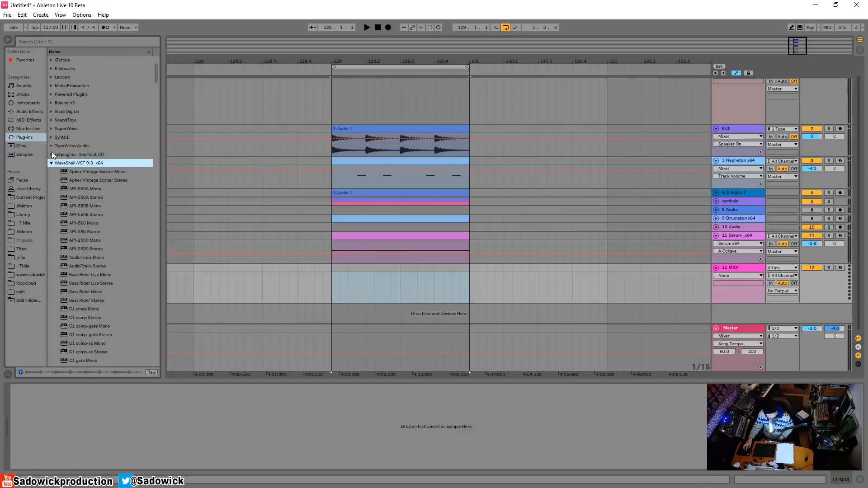
pyautogui.click(51, 163)
pyautogui.scroll(-8, 101, 309)
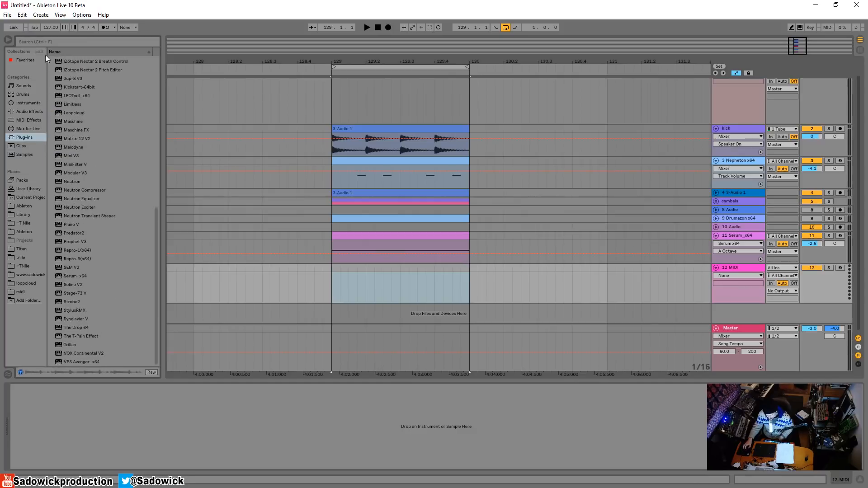
# Step: Save the Live Set as "youtube - Techno fun 01" in the Ableton 10 Sadowick - Trance idea 01 Project folder
pyautogui.click(7, 15)
pyautogui.click(42, 104)
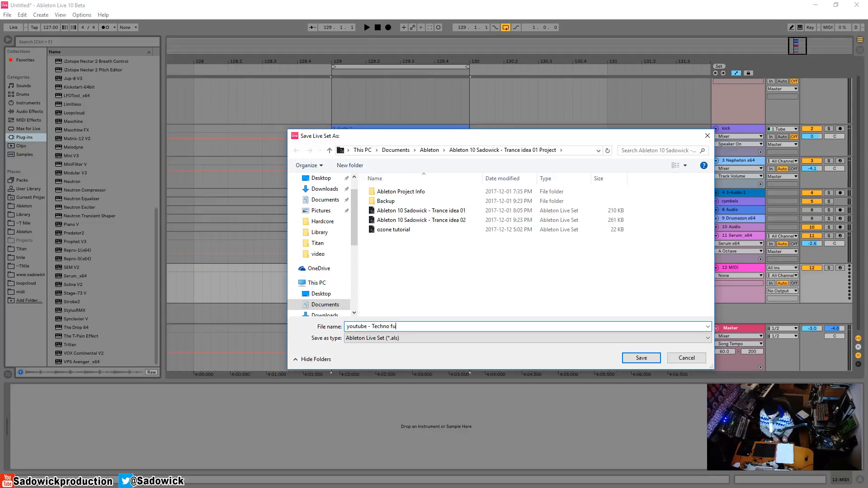
pyautogui.write('youtube - Techno fun 01')
pyautogui.press('Return')
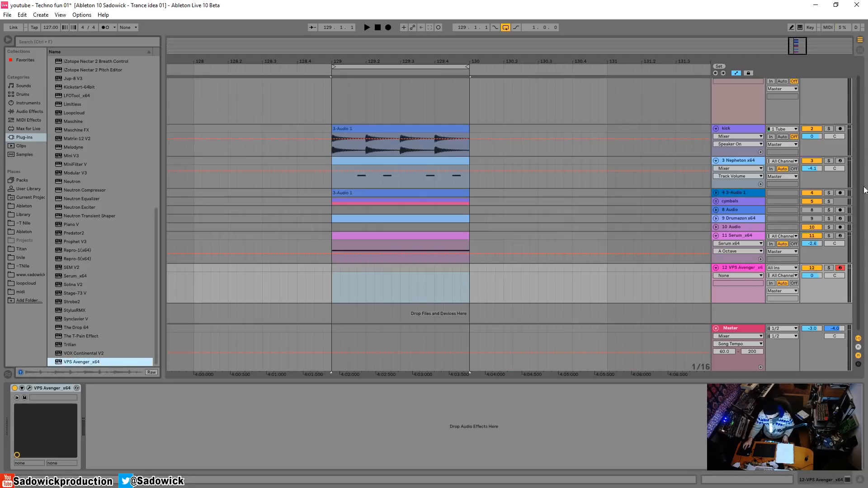
# Step: Start playback and solo the kick track
pyautogui.click(734, 130)
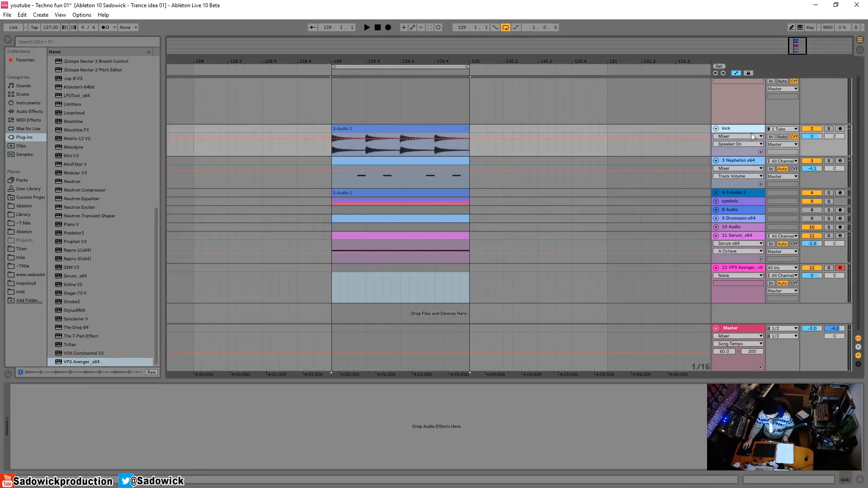
pyautogui.press('space')
pyautogui.click(829, 129)
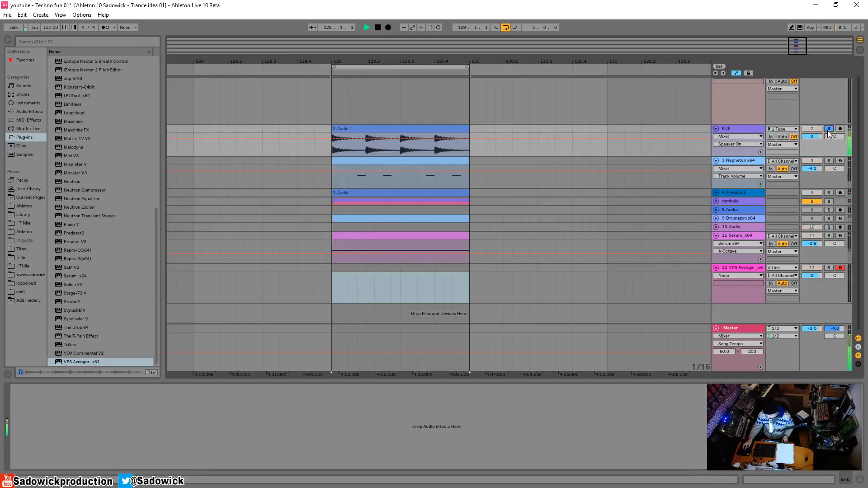
# Step: Solo the Nepheton track alongside the kick, check them in playback, and group the two tracks
pyautogui.click(829, 161)
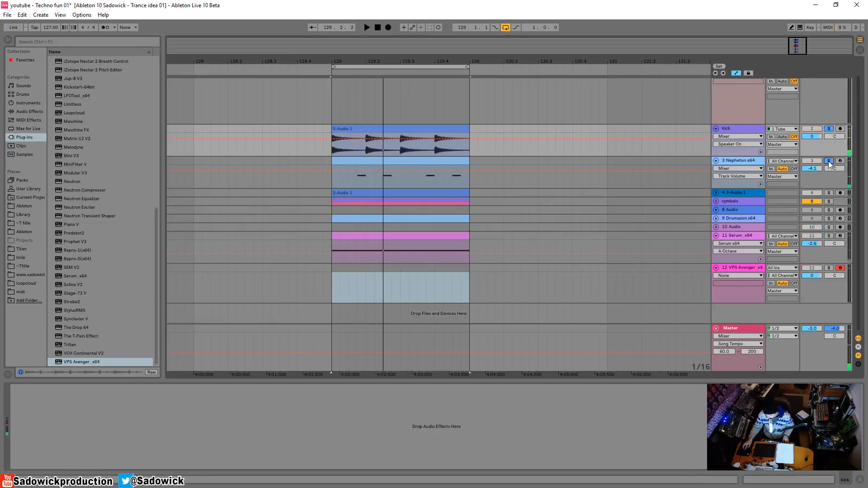
pyautogui.press('space')
pyautogui.press('space')
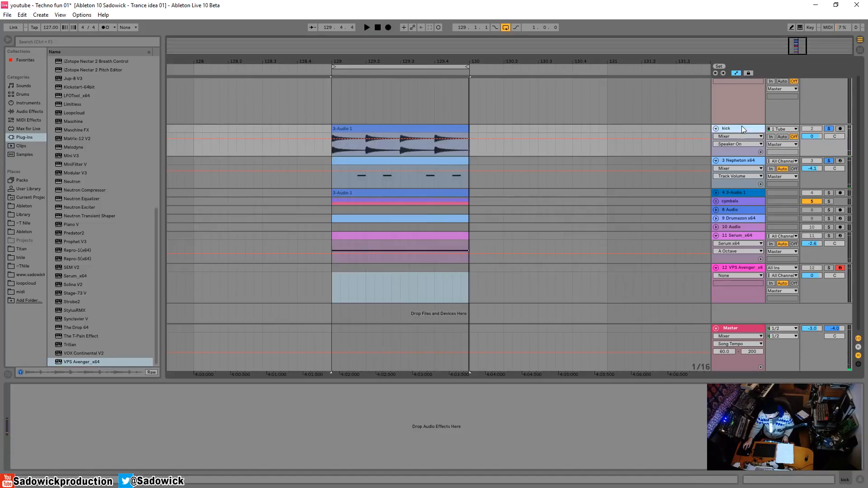
pyautogui.rightClick(740, 159)
pyautogui.click(764, 226)
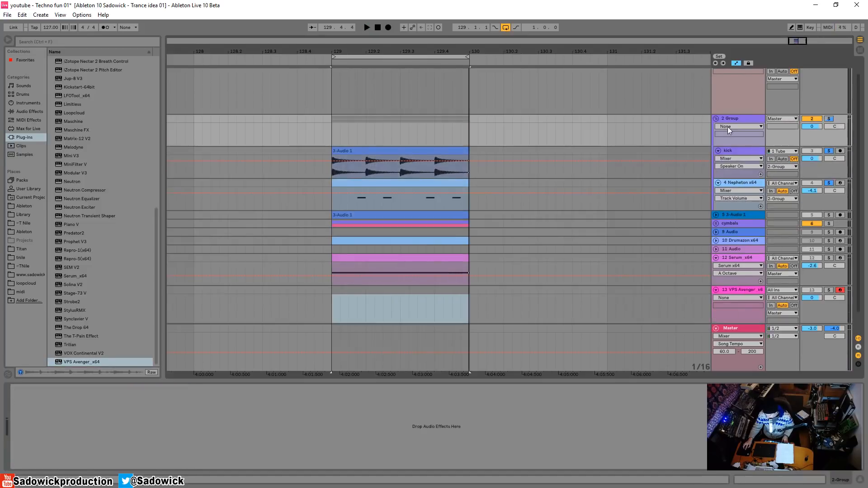
# Step: Rename the new kick and Nepheton group as kickbass
pyautogui.rightClick(726, 119)
pyautogui.click(745, 153)
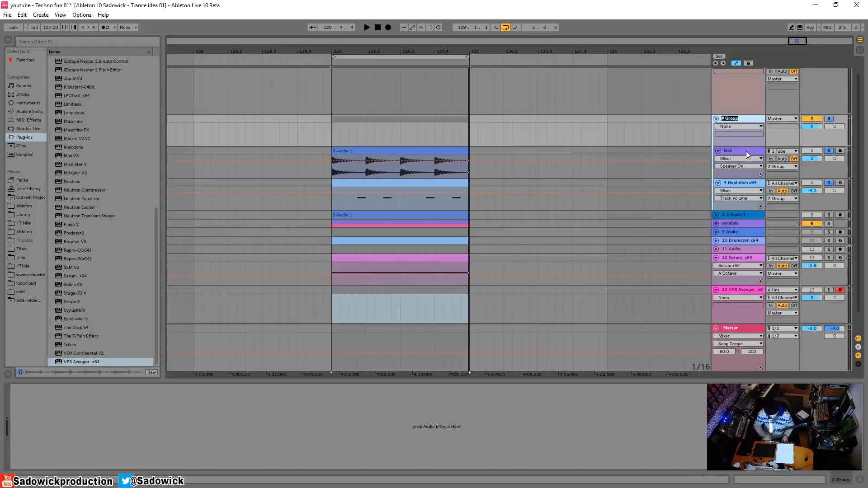
pyautogui.write('kickbass')
pyautogui.press('Return')
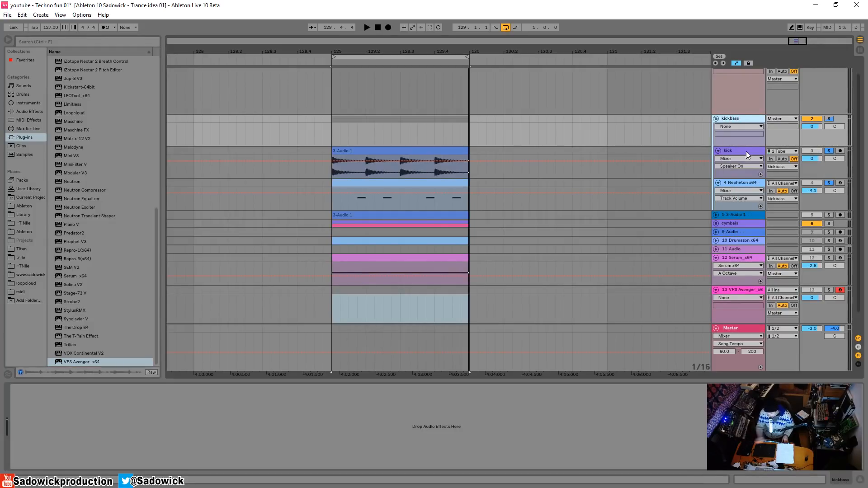
# Step: Solo the kickbass group as a whole and insert the Drum Buss audio effect on it
pyautogui.click(829, 119)
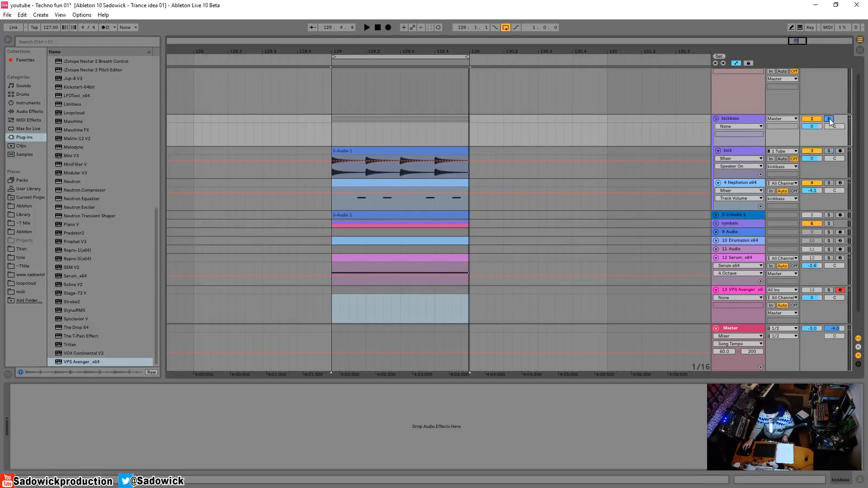
pyautogui.click(829, 119)
pyautogui.press('space')
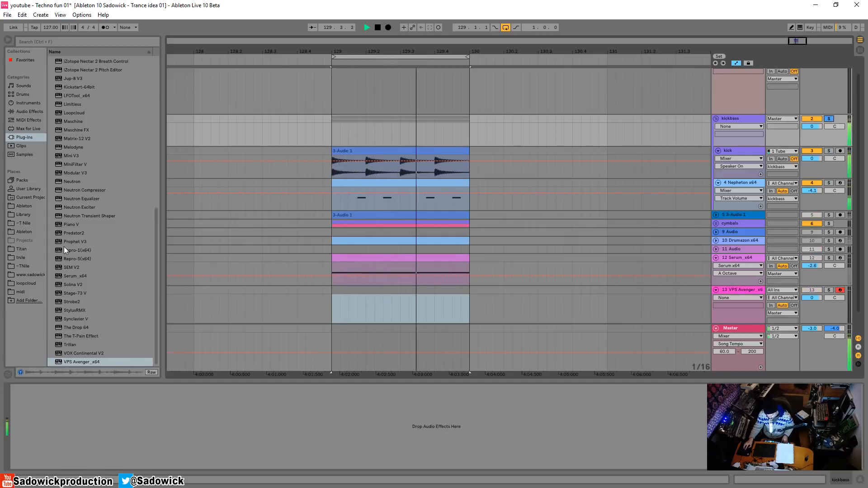
pyautogui.click(27, 111)
pyautogui.press('space')
pyautogui.moveTo(74, 113); pyautogui.dragTo(77, 117)
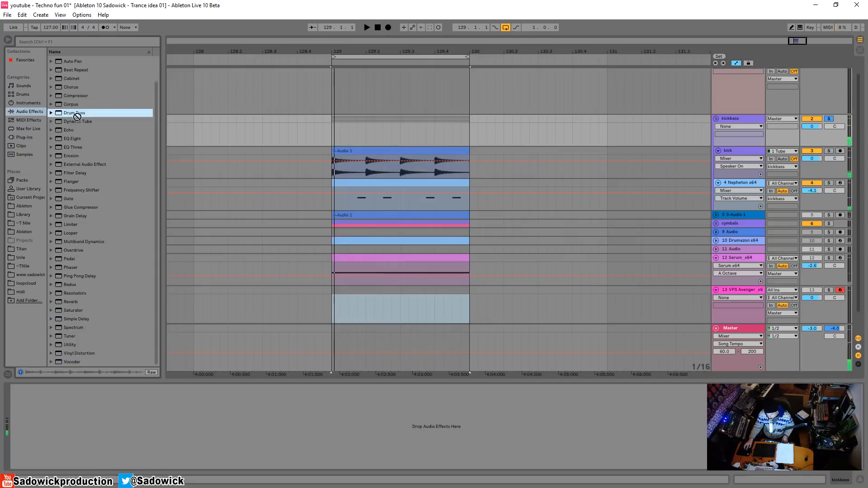
pyautogui.moveTo(366, 135); pyautogui.dragTo(366, 135)
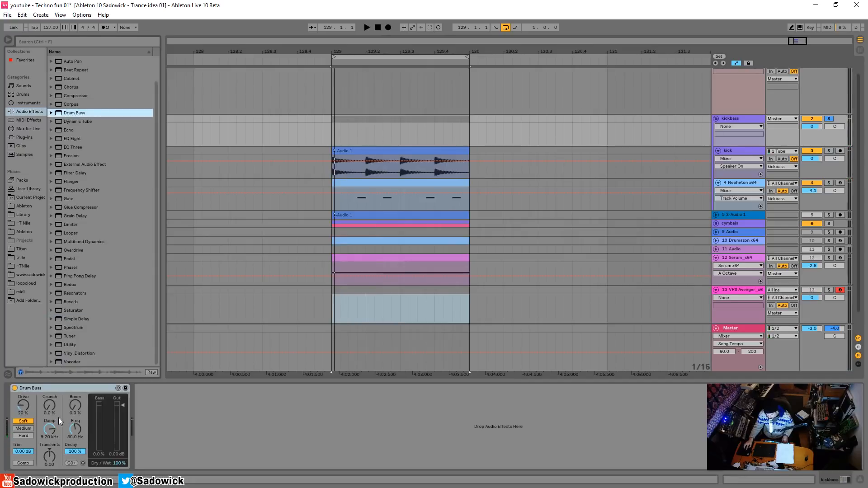
# Step: Set the Drum Buss Drive to 0% and, after trying Boom at about 95%, set it to 0.8%
pyautogui.moveTo(28, 408); pyautogui.dragTo(24, 434)
pyautogui.press('space')
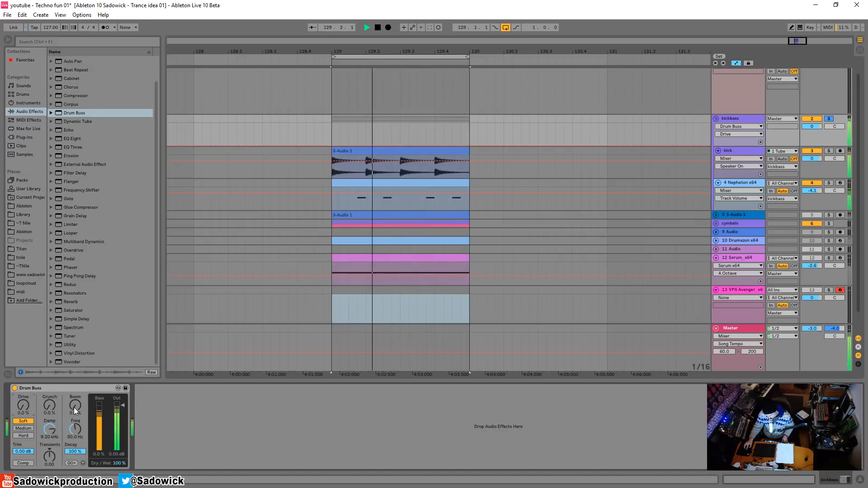
pyautogui.moveTo(74, 407); pyautogui.dragTo(74, 355)
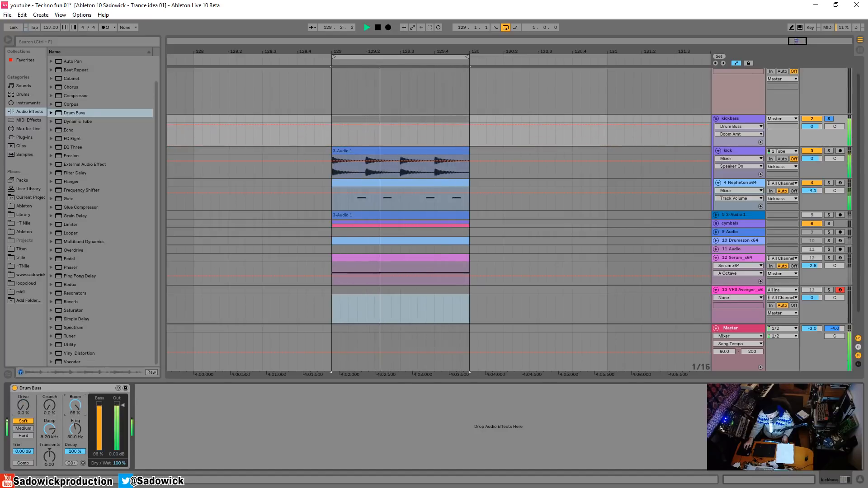
pyautogui.moveTo(73, 401); pyautogui.dragTo(74, 444)
pyautogui.press('space')
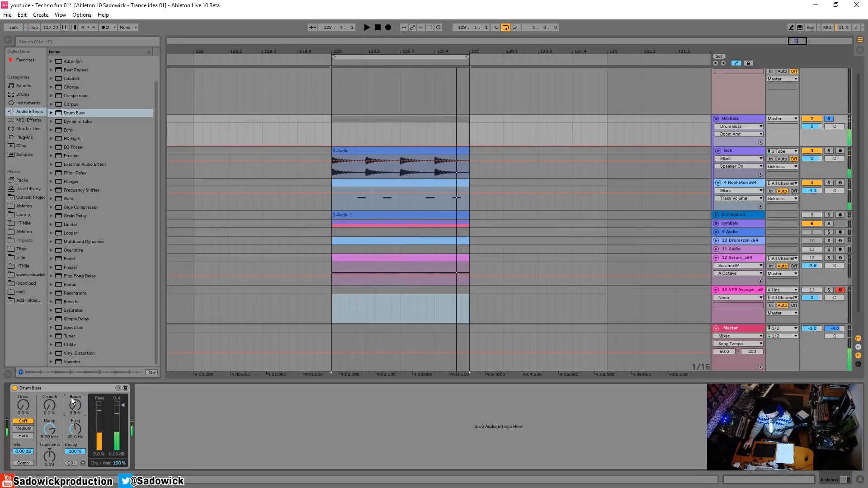
# Step: Try the Drum Buss Crunch at about 37% during playback and compare the sound with the effect bypassed
pyautogui.click(53, 406)
pyautogui.press('space')
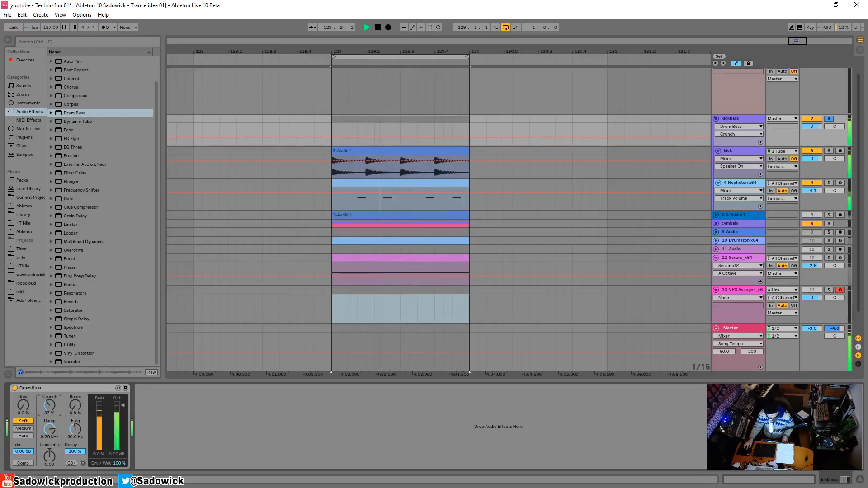
pyautogui.click(14, 389)
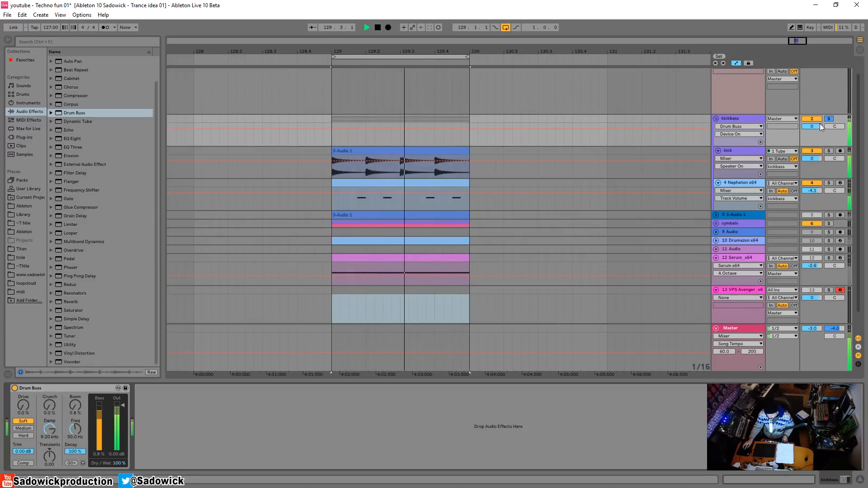
# Step: Set the kickbass group's volume to -1.2 dB and rename the group as kick & perc
pyautogui.moveTo(814, 127); pyautogui.dragTo(814, 131)
pyautogui.press('space')
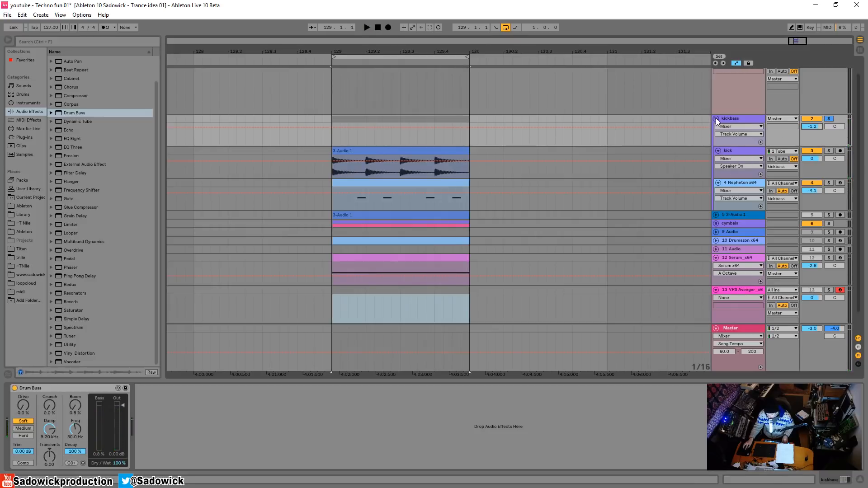
pyautogui.rightClick(743, 118)
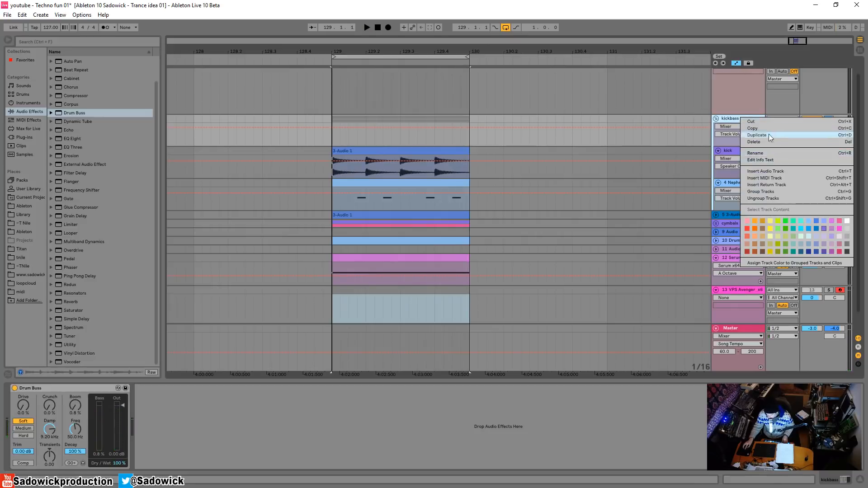
pyautogui.click(766, 153)
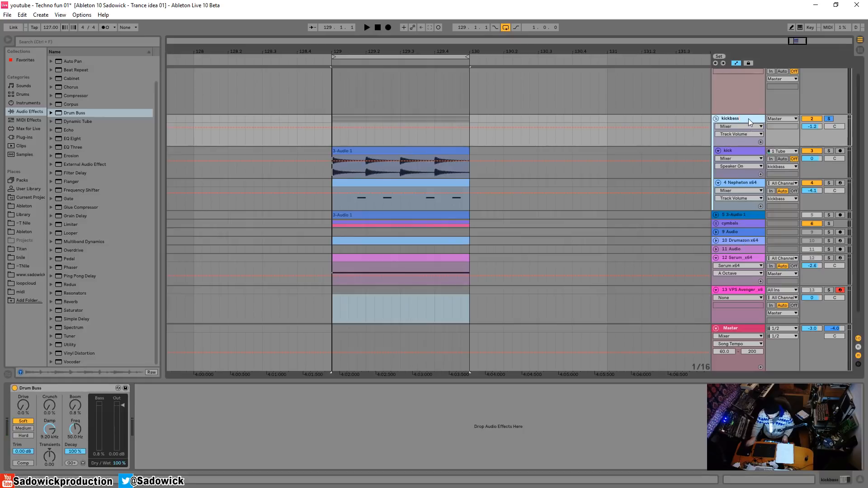
pyautogui.press('BackSpace')
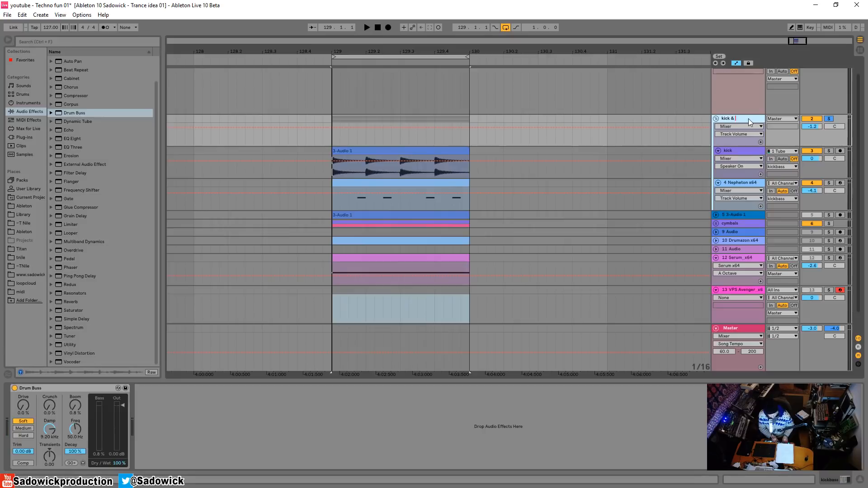
pyautogui.write('perc')
pyautogui.press('Return')
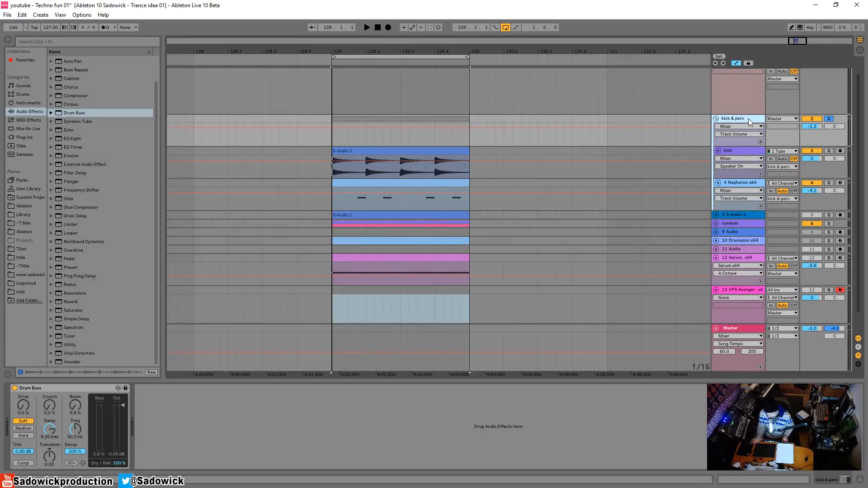
# Step: Fold the kick & perc group, play the full loop, and solo the Serum track
pyautogui.click(716, 118)
pyautogui.press('space')
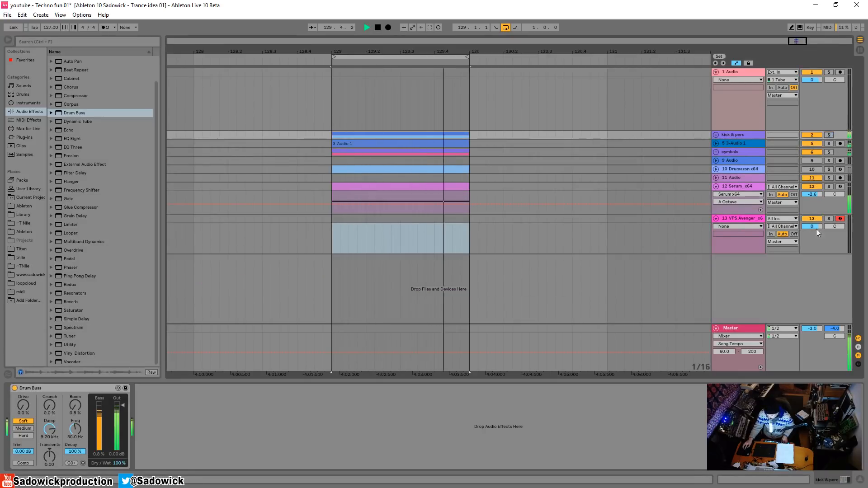
pyautogui.click(829, 219)
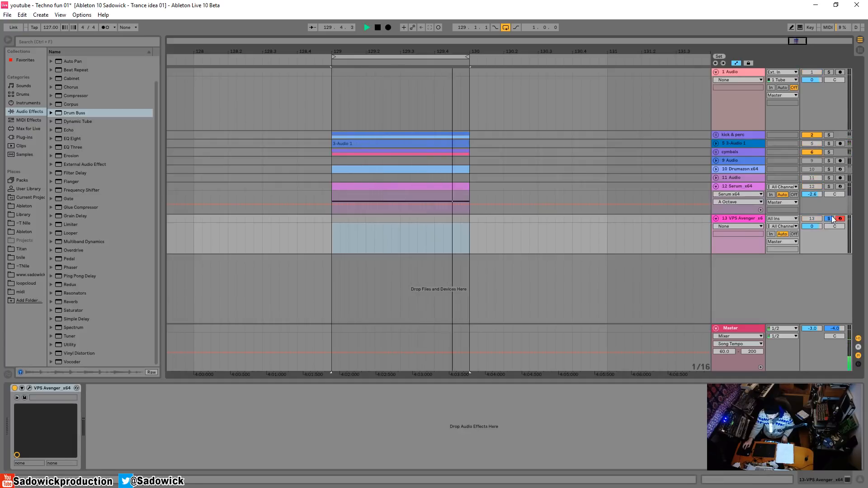
pyautogui.click(829, 219)
pyautogui.click(751, 187)
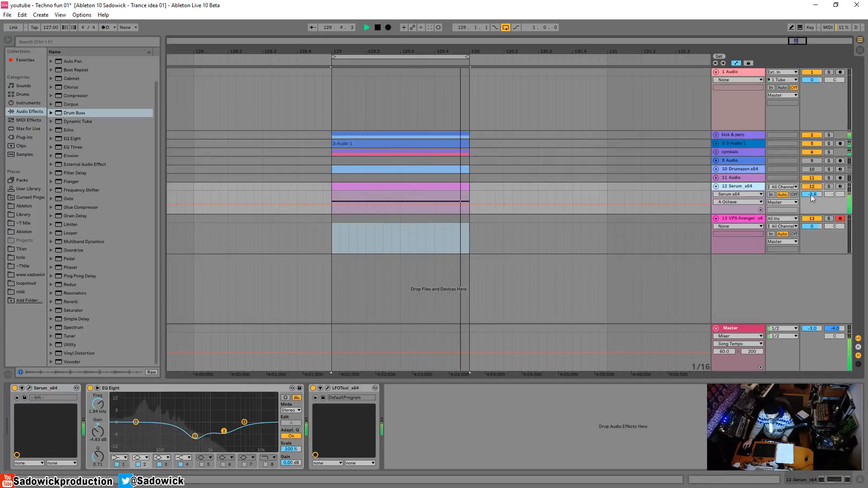
pyautogui.click(829, 186)
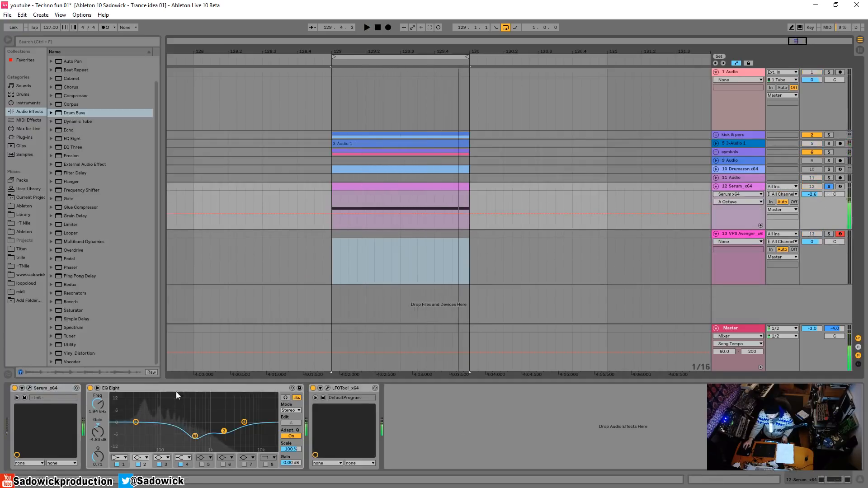
# Step: Collapse the Serum track's EQ Eight and insert a Pedal effect between it and LFOTool
pyautogui.doubleClick(173, 391)
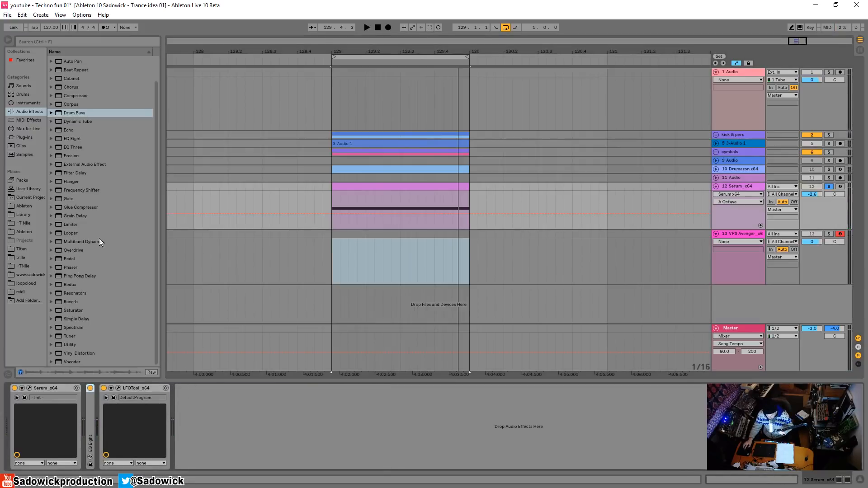
pyautogui.moveTo(73, 259); pyautogui.dragTo(106, 436)
pyautogui.press('space')
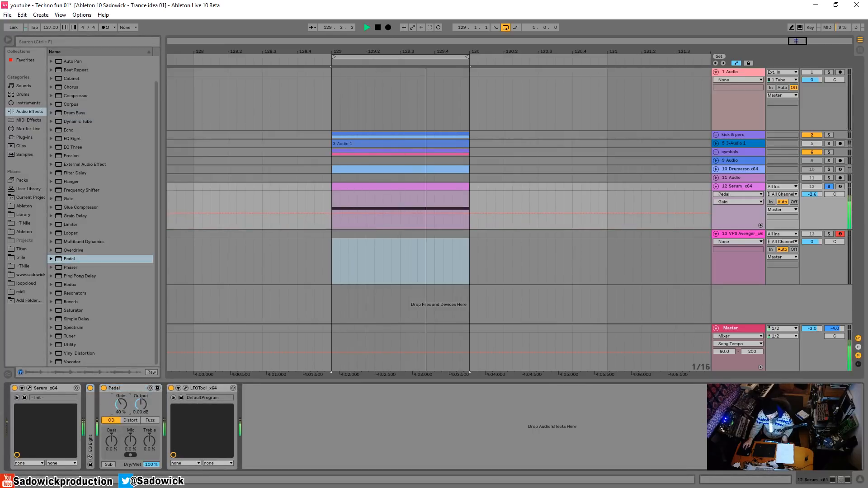
# Step: Set the Pedal to Distort with Gain 0% and Treble 38%, adjust its Mid, and compare against bypass
pyautogui.click(130, 420)
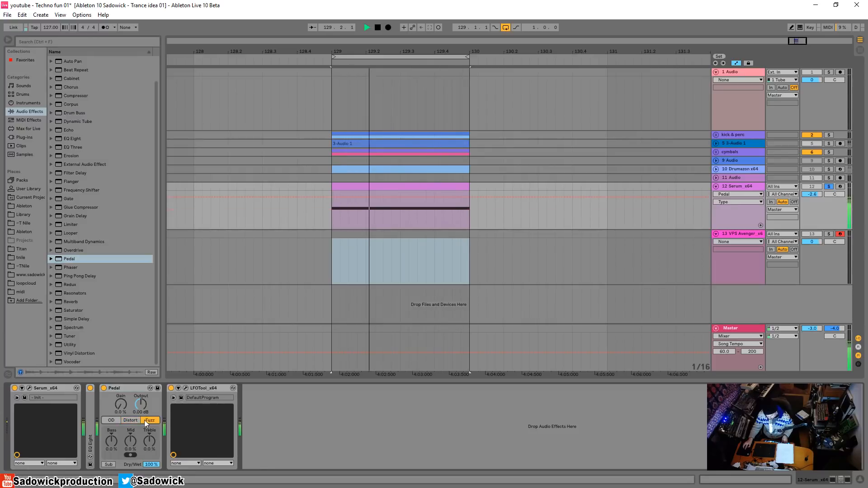
pyautogui.click(149, 441)
pyautogui.moveTo(150, 441); pyautogui.dragTo(131, 437)
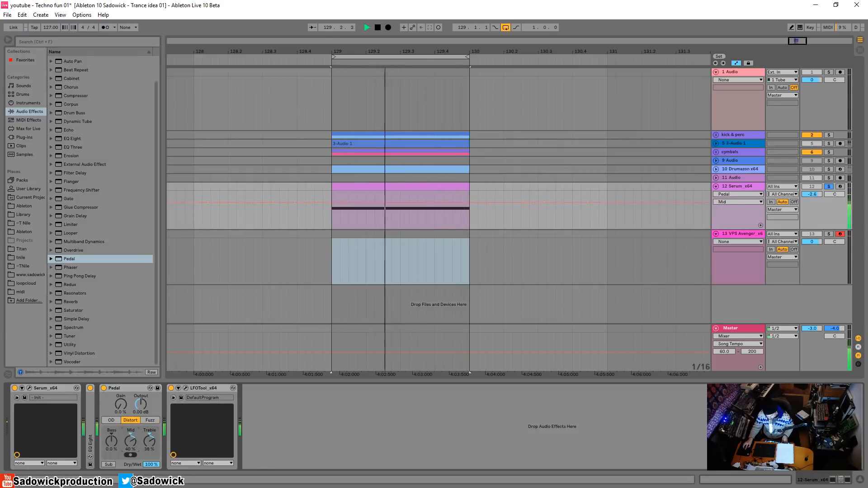
pyautogui.click(104, 389)
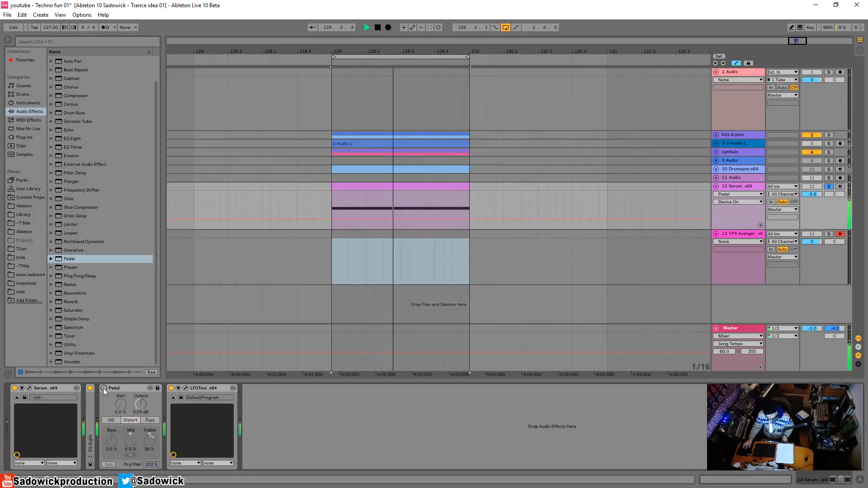
pyautogui.click(103, 388)
# Step: Enable the Pedal's Sub option with Mid at 7.9%, try Fuzz, and return the type to Distort
pyautogui.click(110, 464)
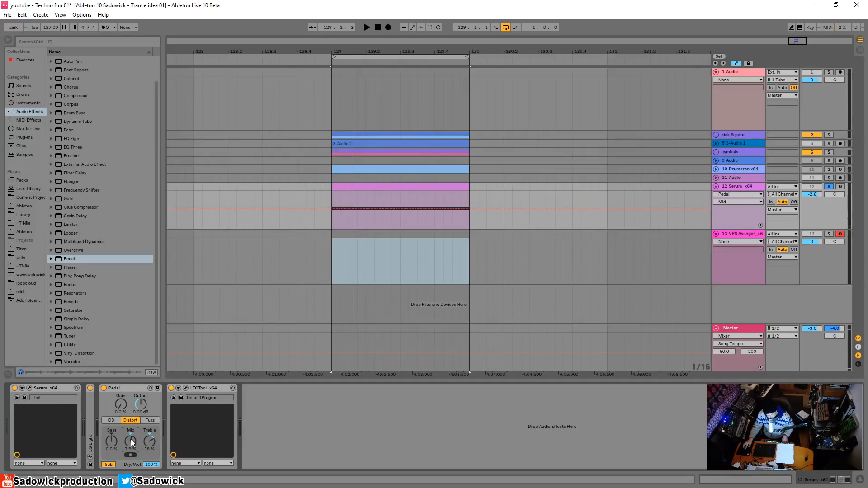
pyautogui.click(150, 420)
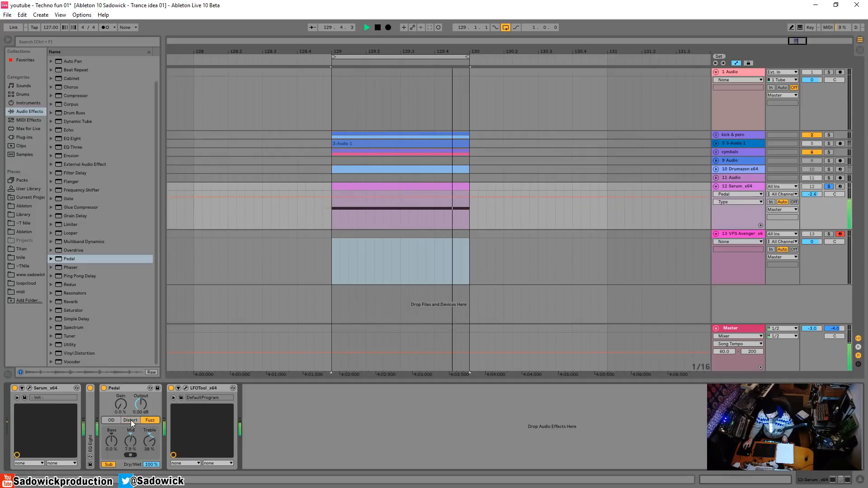
pyautogui.moveTo(121, 404)
pyautogui.mouseDown()
pyautogui.moveTo(121, 383)
pyautogui.moveTo(120, 405)
pyautogui.mouseUp()
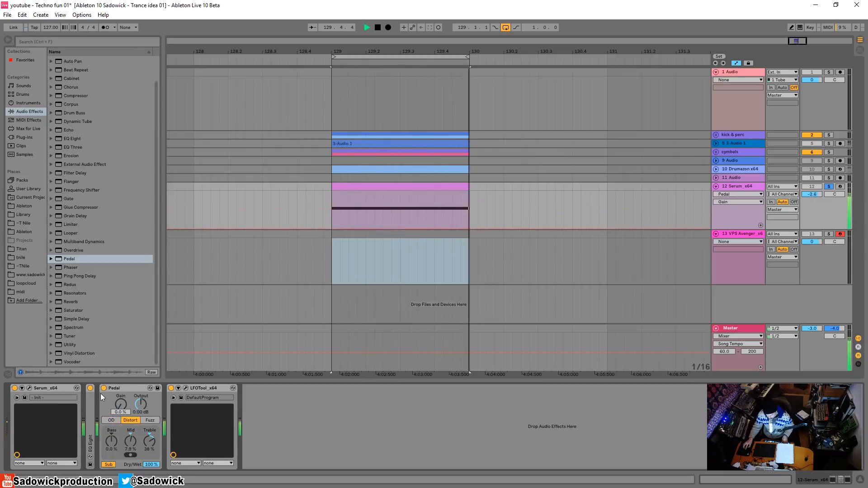
# Step: Audition the Serum sound without its first EQ, and add a second EQ Eight after Pedal, cutting about 3 dB at 316 Hz
pyautogui.click(90, 400)
pyautogui.press('space')
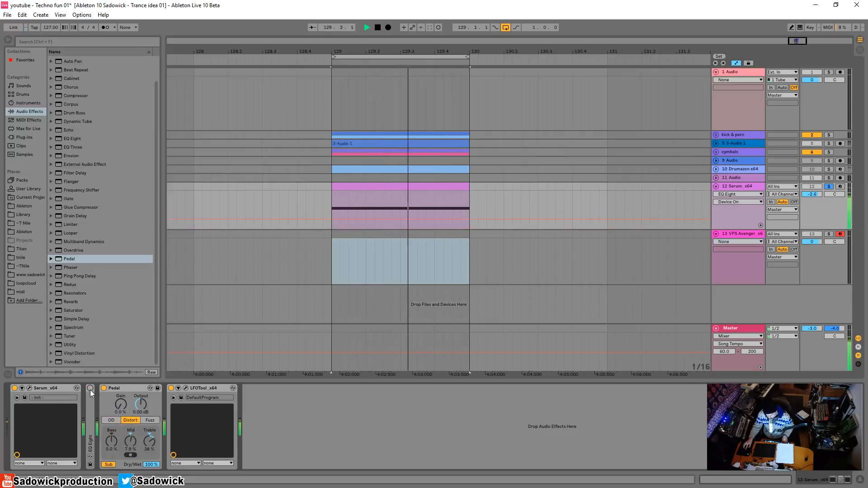
pyautogui.moveTo(68, 139); pyautogui.dragTo(215, 431)
pyautogui.moveTo(291, 422); pyautogui.dragTo(266, 427)
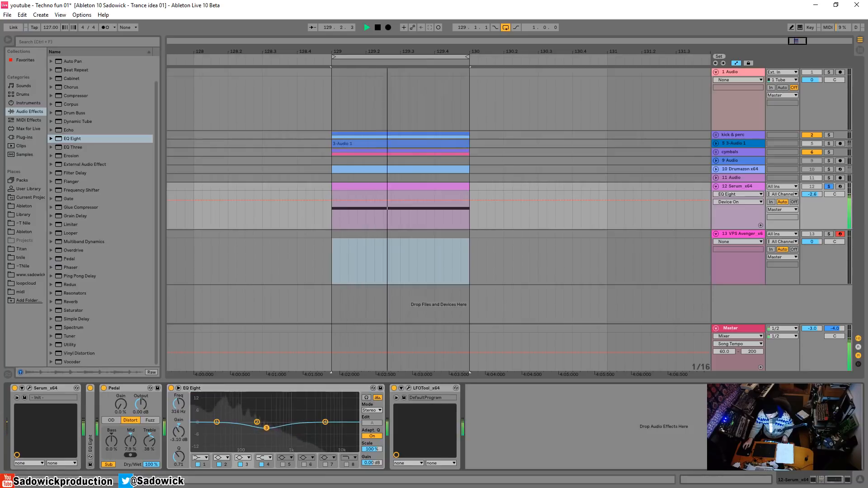
# Step: Unsolo the Serum track and toggle the cymbals group's activation to compare it in the playing mix
pyautogui.click(829, 186)
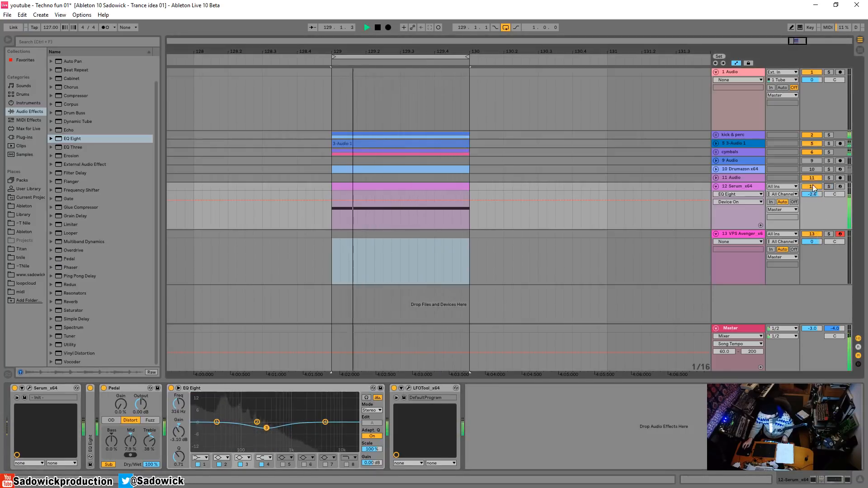
pyautogui.click(814, 152)
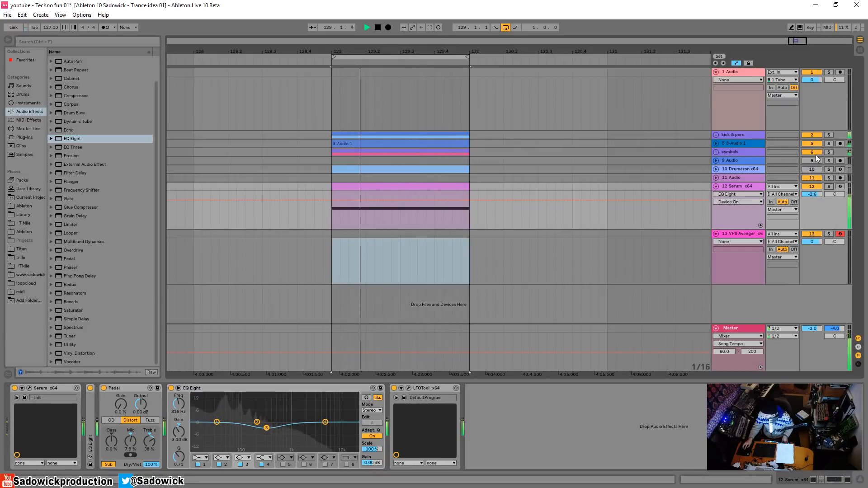
# Step: Toggle the cymbals group's activation in the mix, inspect its tracks, and display the kick & perc group's effects
pyautogui.click(816, 153)
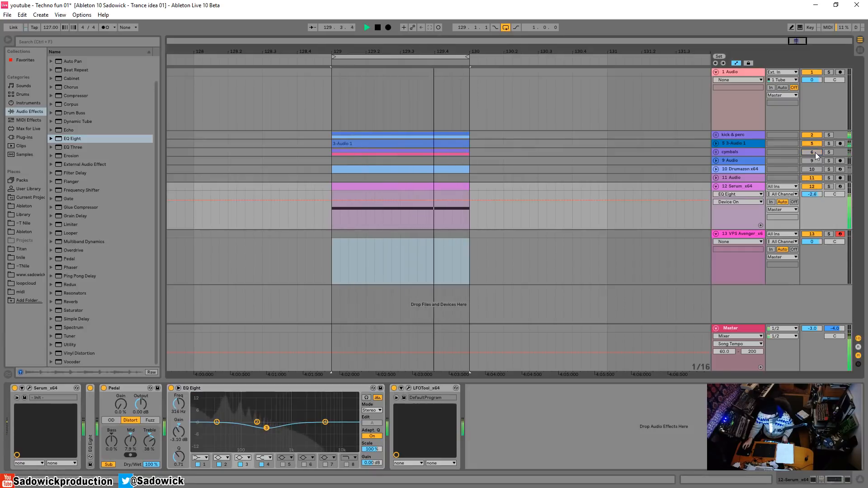
pyautogui.click(717, 152)
pyautogui.moveTo(822, 162); pyautogui.dragTo(821, 165)
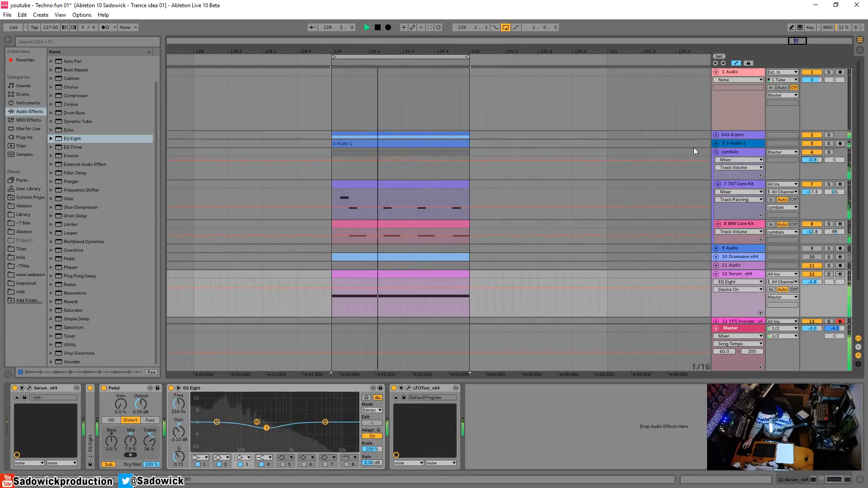
pyautogui.click(716, 152)
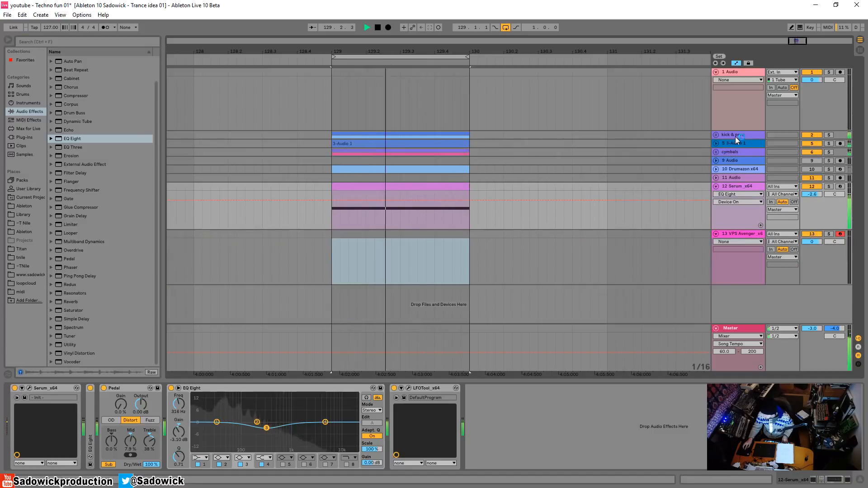
pyautogui.click(735, 136)
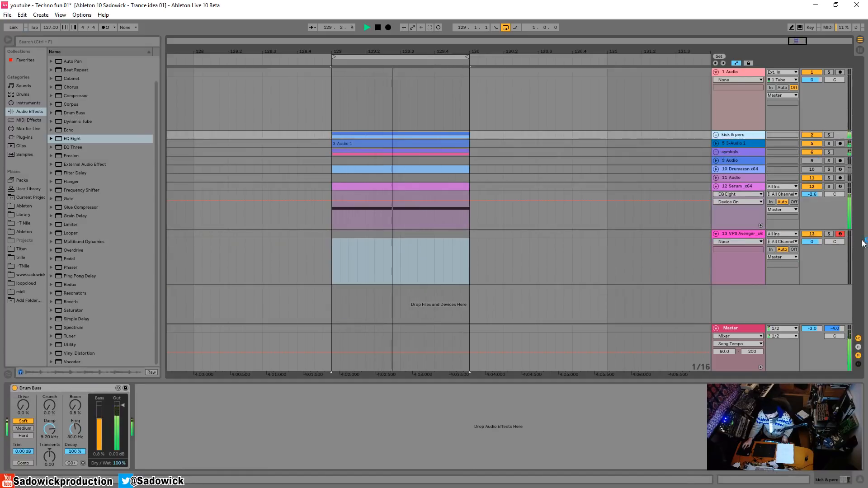
# Step: Stop playback and insert an empty one-bar MIDI clip at bar 129 on the VPS Avenger track
pyautogui.click(367, 268)
pyautogui.click(360, 238)
pyautogui.press('space')
pyautogui.moveTo(332, 258); pyautogui.dragTo(452, 255)
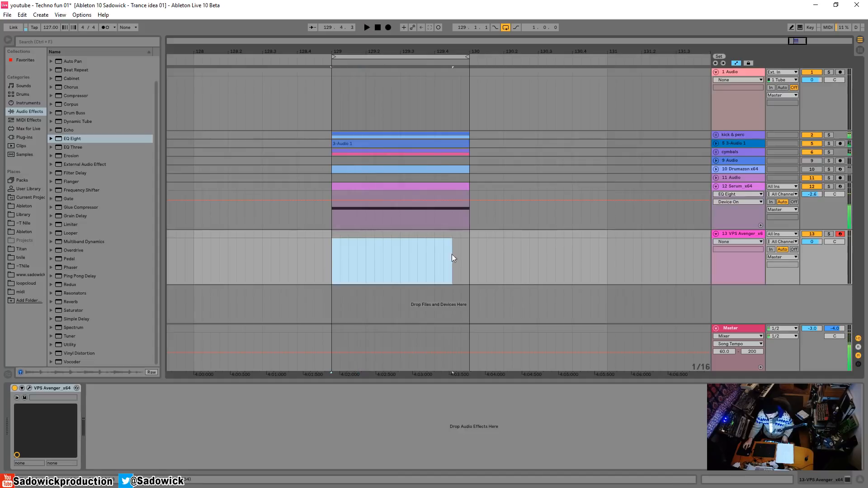
pyautogui.rightClick(466, 249)
pyautogui.click(492, 270)
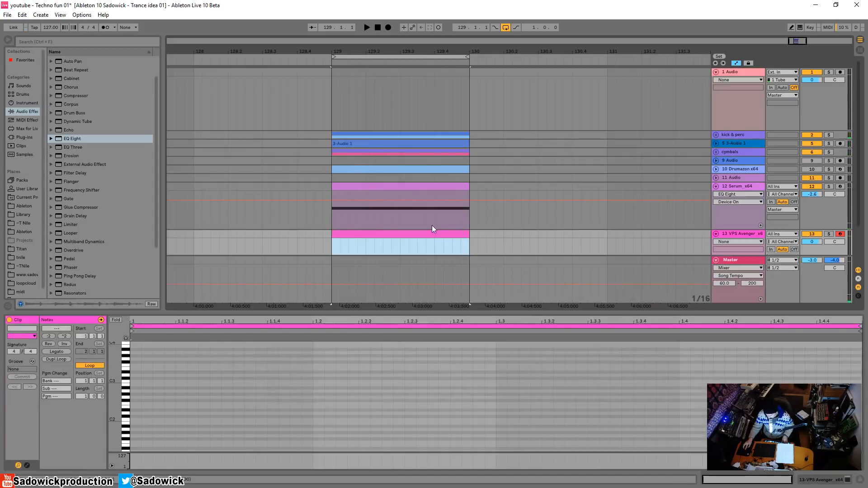
# Step: Adjust the VPS Avenger track's height, show its device chain, and open the Avenger plugin window
pyautogui.moveTo(816, 281); pyautogui.dragTo(824, 255)
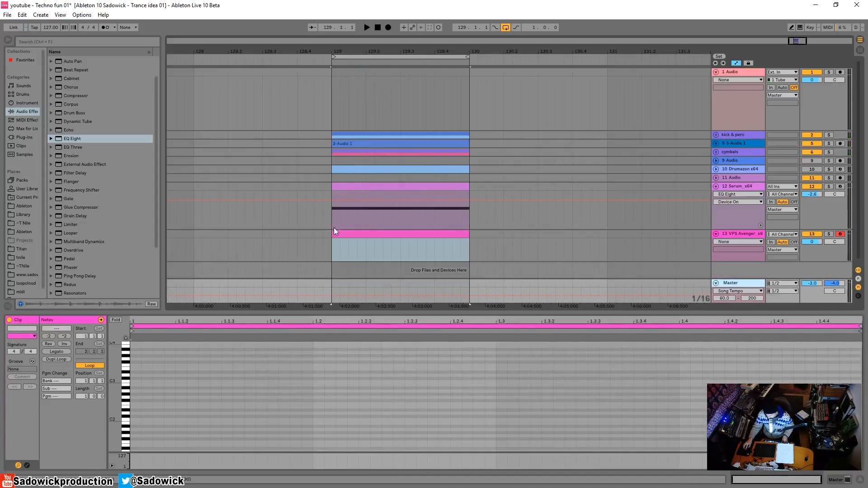
pyautogui.click(350, 236)
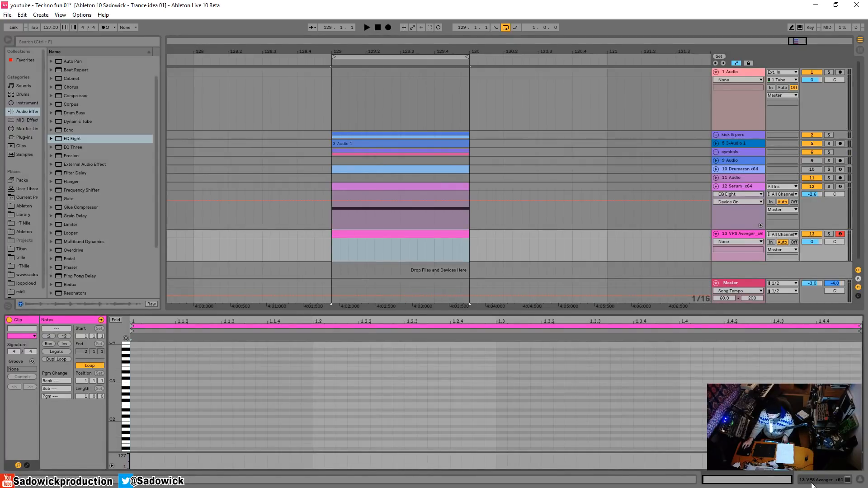
pyautogui.click(813, 482)
pyautogui.moveTo(841, 259); pyautogui.dragTo(838, 265)
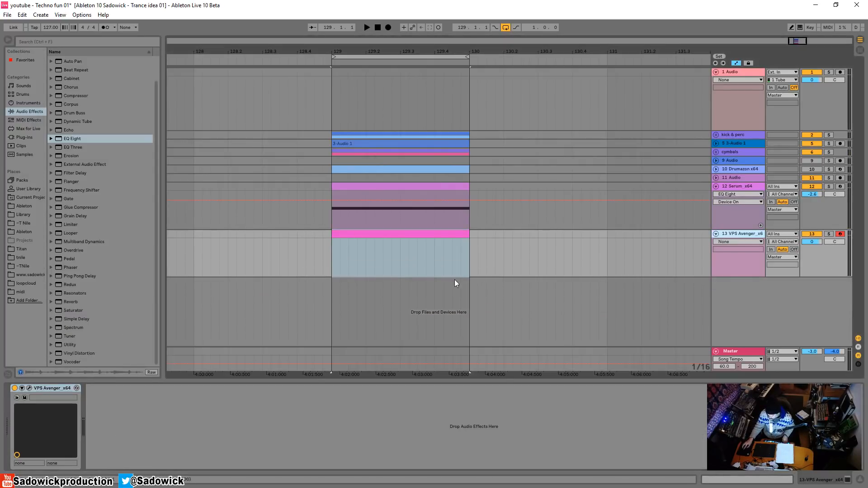
pyautogui.moveTo(412, 51); pyautogui.dragTo(387, 47)
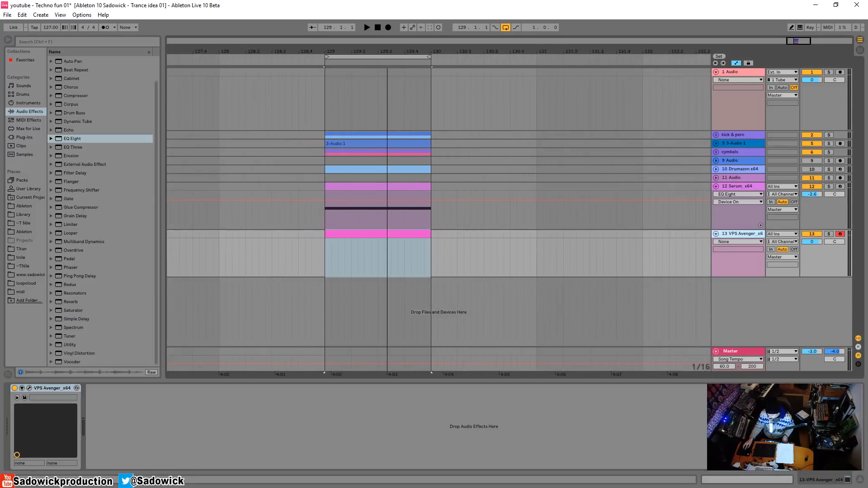
pyautogui.click(29, 389)
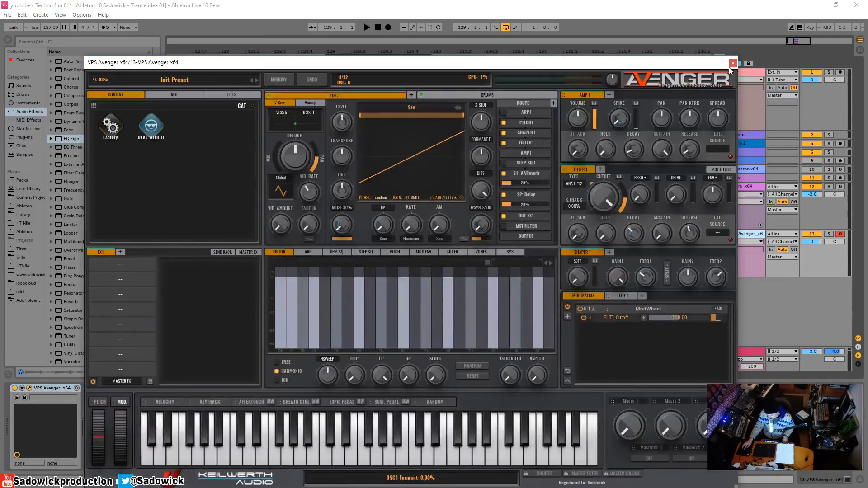
# Step: Insert a G1 note spanning the whole one-bar MIDI clip on the VPS Avenger track
pyautogui.hotkey('ctrl', 'alt', 'p')
pyautogui.doubleClick(366, 234)
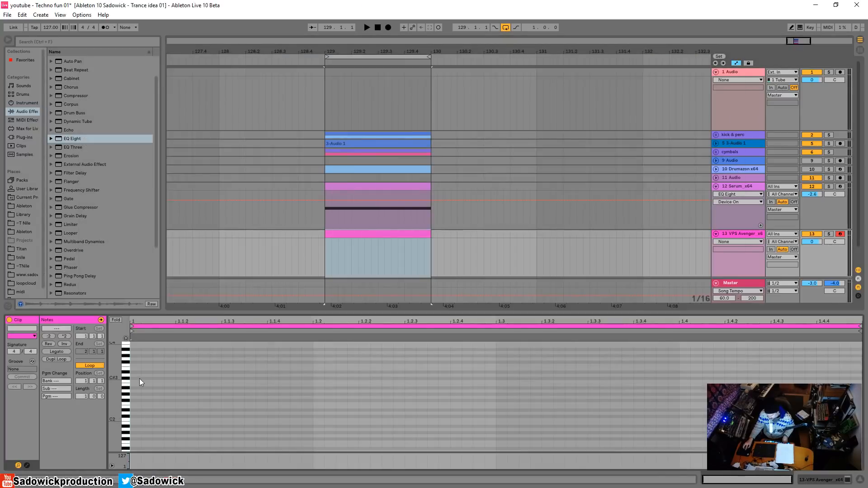
pyautogui.doubleClick(134, 435)
pyautogui.moveTo(140, 436); pyautogui.dragTo(850, 437)
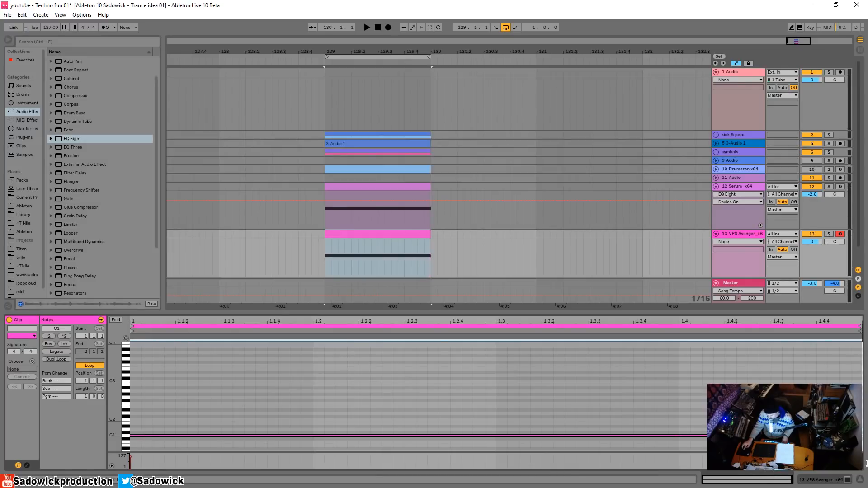
# Step: Open the Avenger synth's editor and audition the loop with the VPS Avenger track soloed
pyautogui.press('space')
pyautogui.hotkey('shift', 'Tab')
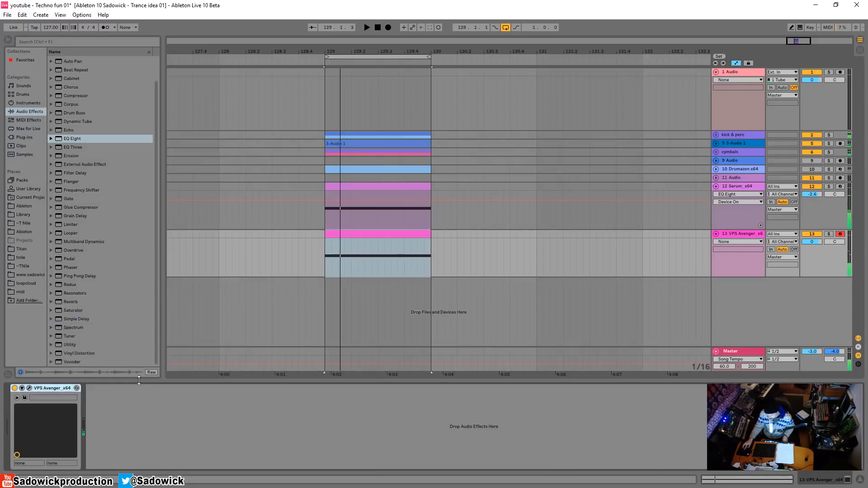
pyautogui.click(29, 388)
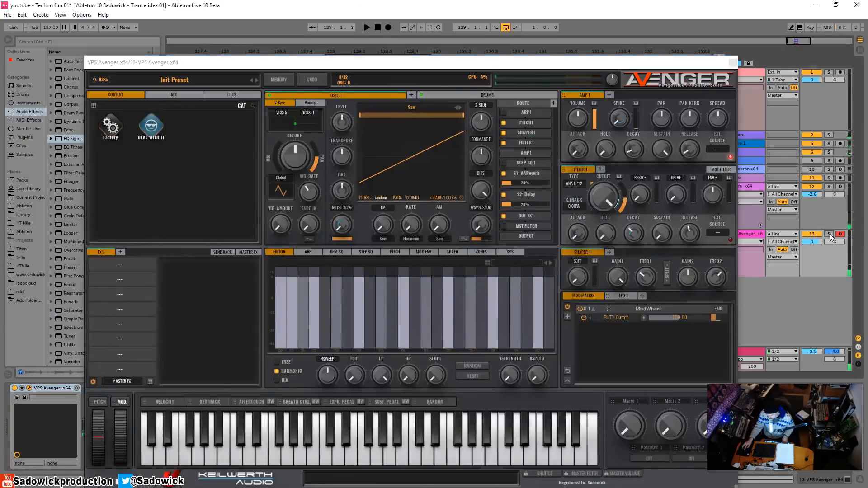
pyautogui.click(830, 235)
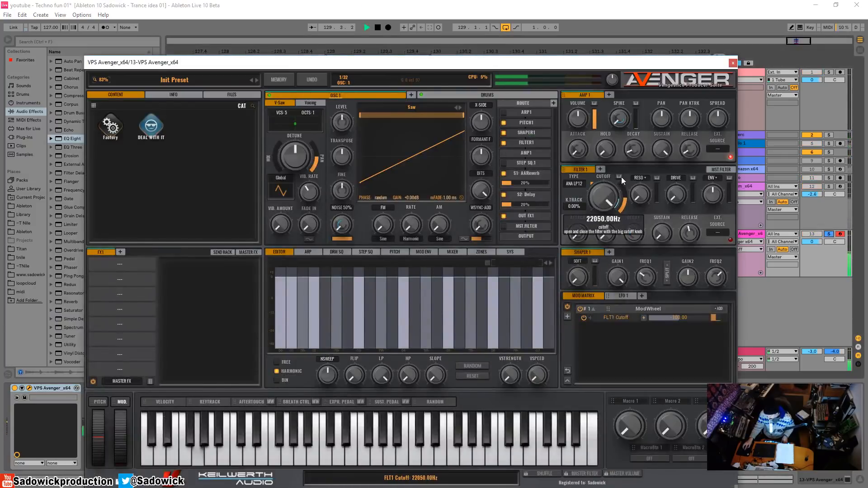
pyautogui.press('space')
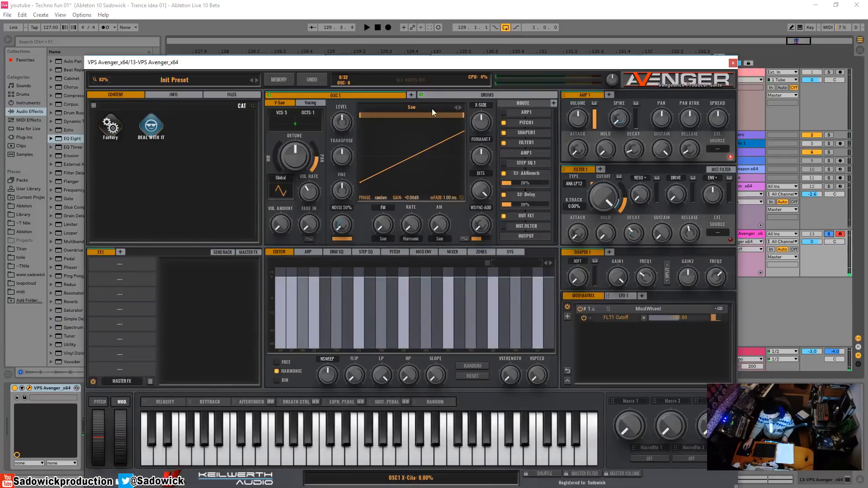
# Step: Audition wavetables from the Wavetables Diatonic group and load Hi Bells into oscillator 1
pyautogui.click(432, 109)
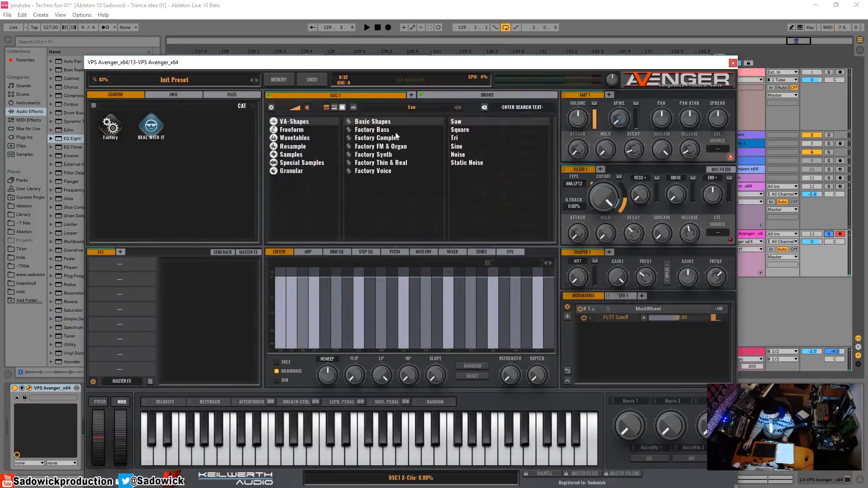
pyautogui.click(300, 138)
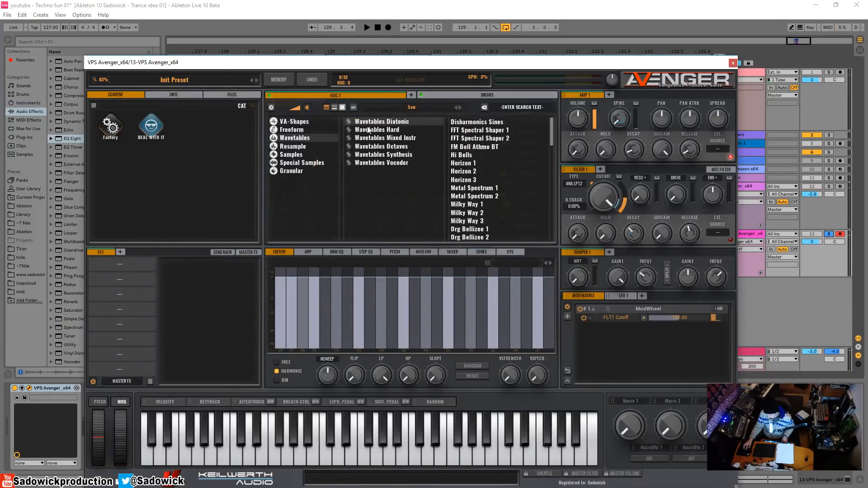
pyautogui.click(487, 123)
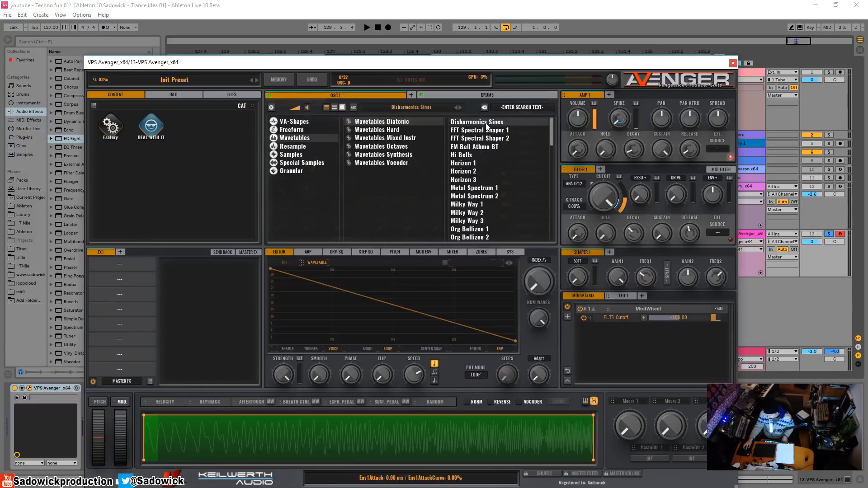
pyautogui.click(475, 131)
pyautogui.click(474, 163)
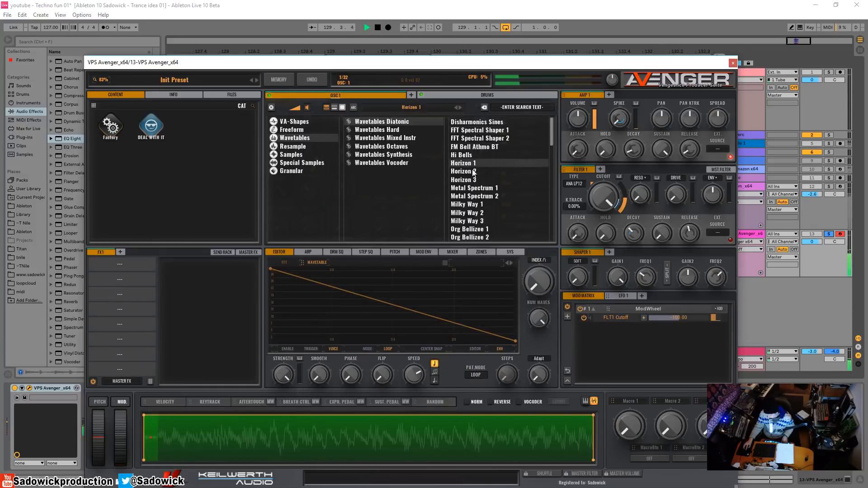
pyautogui.click(466, 156)
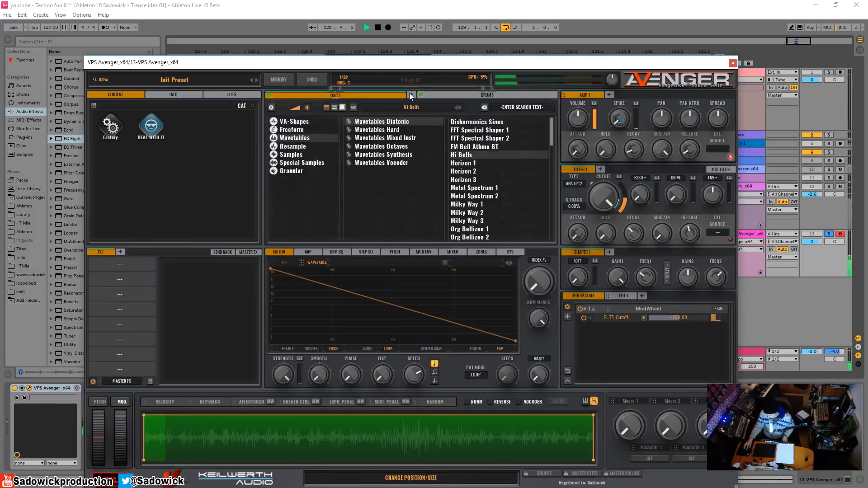
pyautogui.click(272, 108)
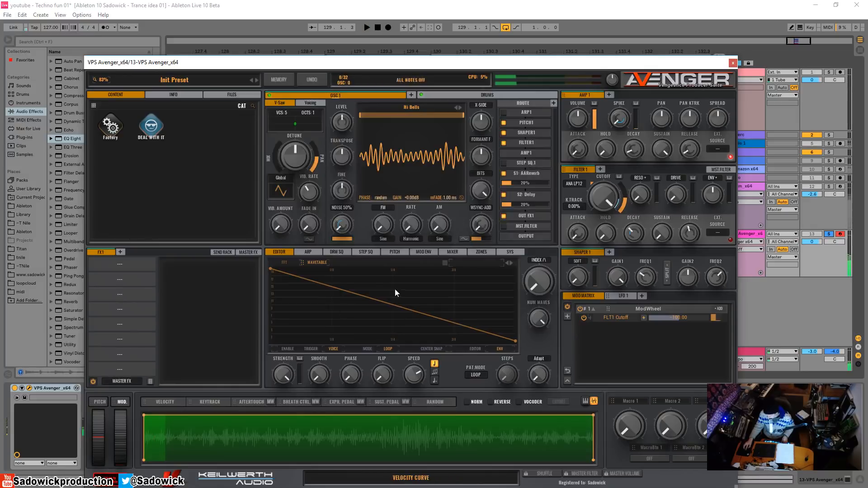
# Step: Assign step sequencer 1 to oscillator 1's transpose and set the modulation amount to about -1.49
pyautogui.click(365, 252)
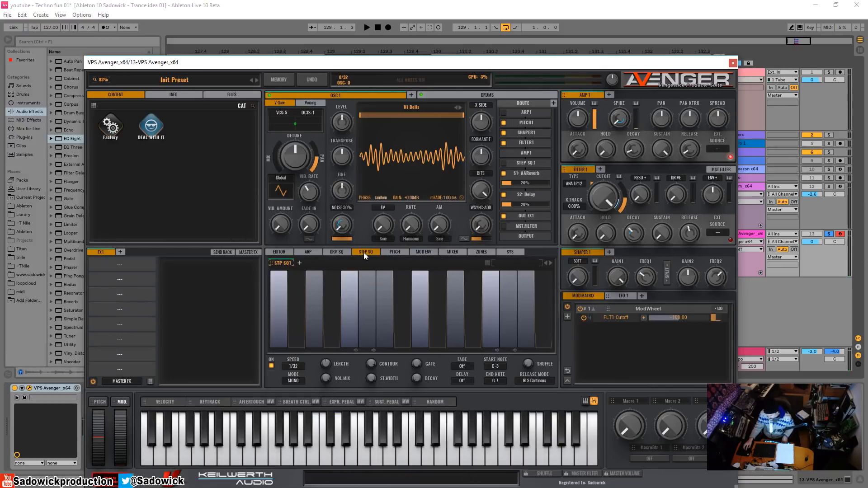
pyautogui.moveTo(271, 266); pyautogui.dragTo(336, 166)
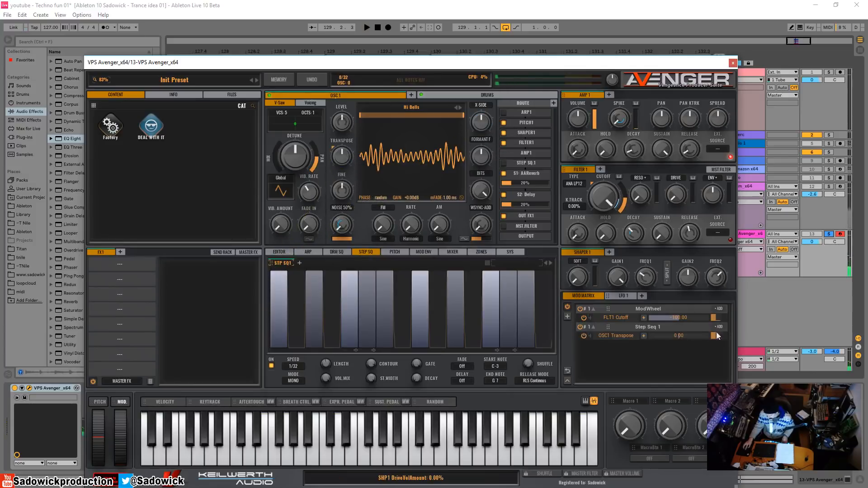
pyautogui.press('space')
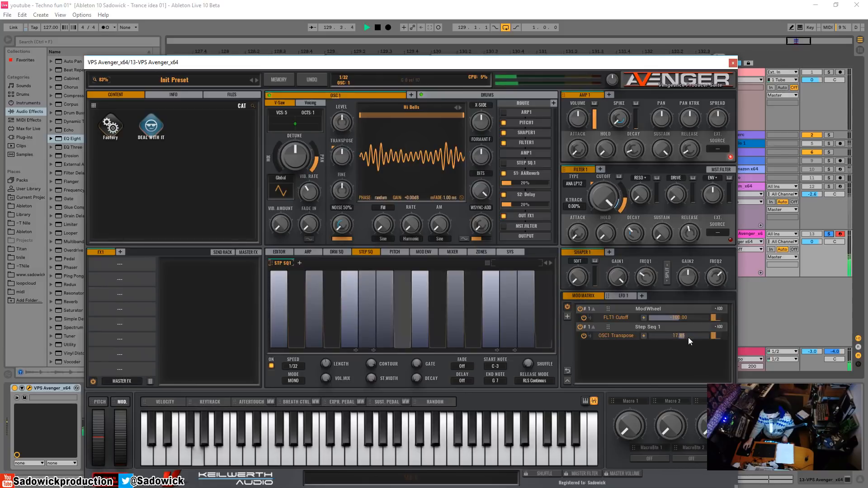
pyautogui.moveTo(688, 337)
pyautogui.mouseDown()
pyautogui.moveTo(661, 339)
pyautogui.moveTo(690, 340)
pyautogui.moveTo(683, 341)
pyautogui.mouseUp()
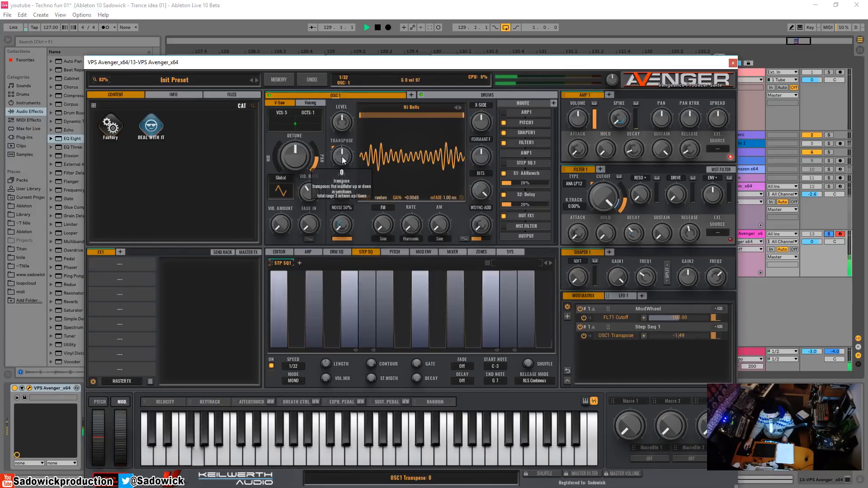
pyautogui.press('space')
# Step: In arpeggiator 1, switch off the second step and raise the third step's pitch by one row
pyautogui.click(310, 252)
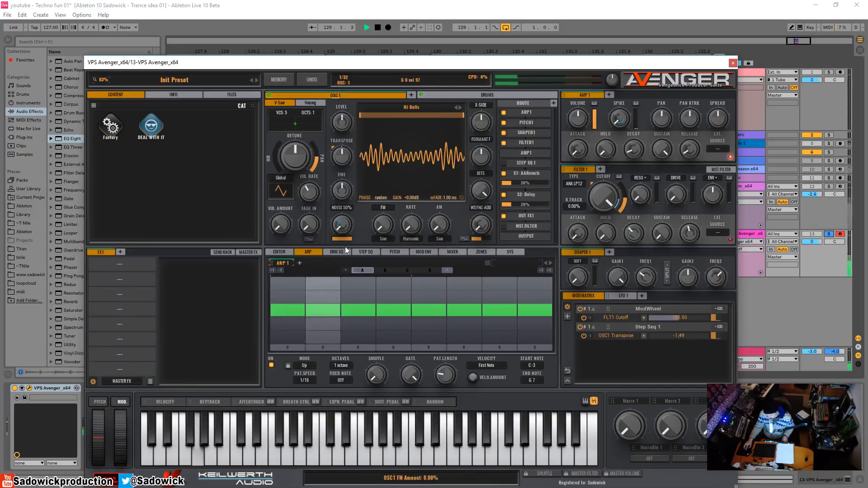
pyautogui.click(322, 302)
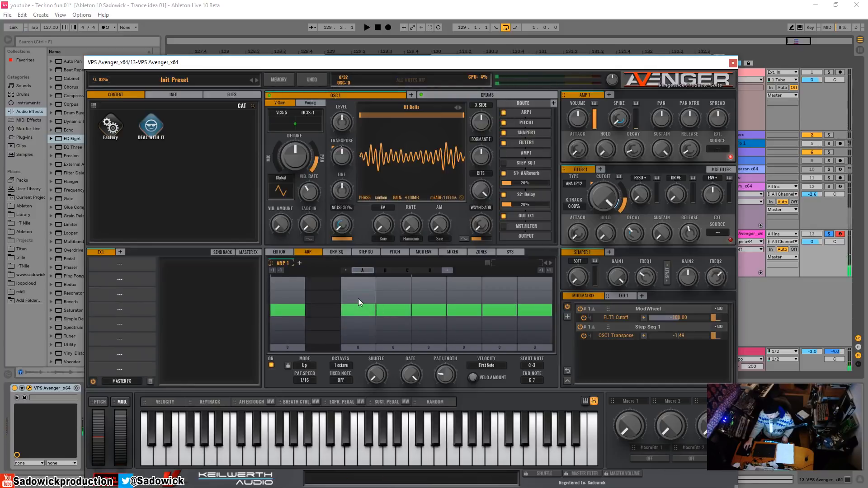
pyautogui.moveTo(360, 309); pyautogui.dragTo(368, 280)
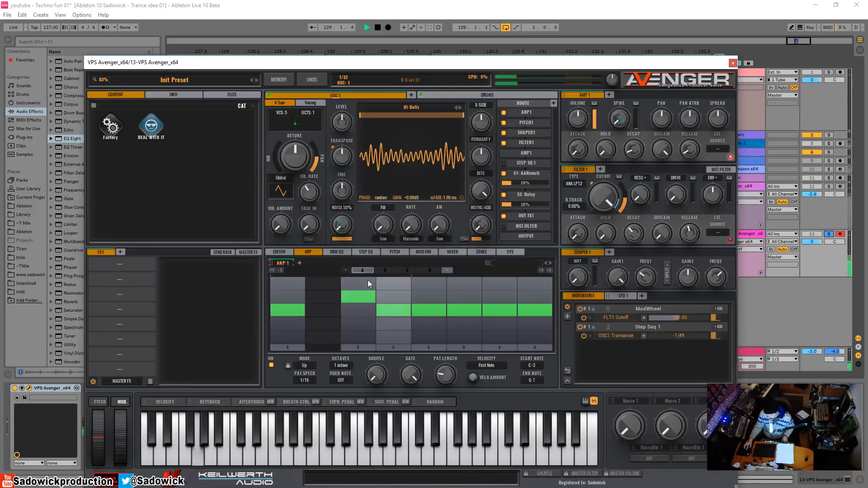
# Step: Try lowering the fifth arpeggiator step and switching off the sixth step
pyautogui.click(423, 322)
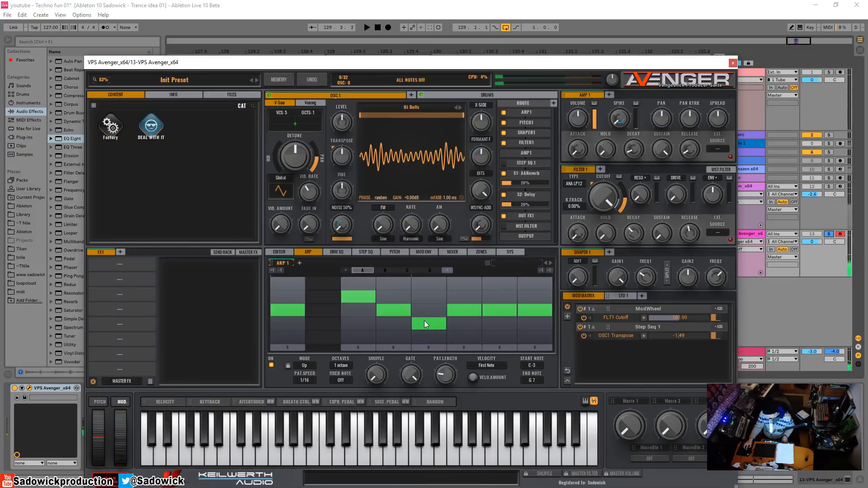
pyautogui.click(470, 312)
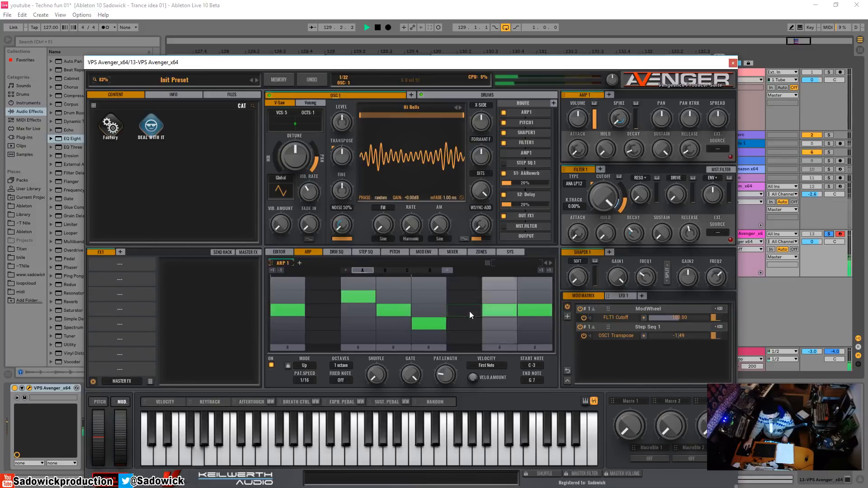
pyautogui.click(461, 312)
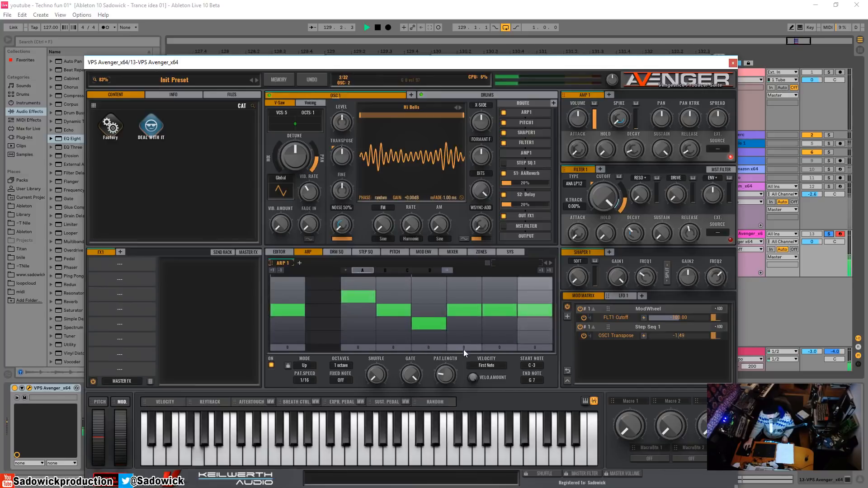
pyautogui.moveTo(464, 349)
pyautogui.mouseDown()
pyautogui.moveTo(463, 374)
pyautogui.moveTo(461, 363)
pyautogui.mouseUp()
pyautogui.click(436, 314)
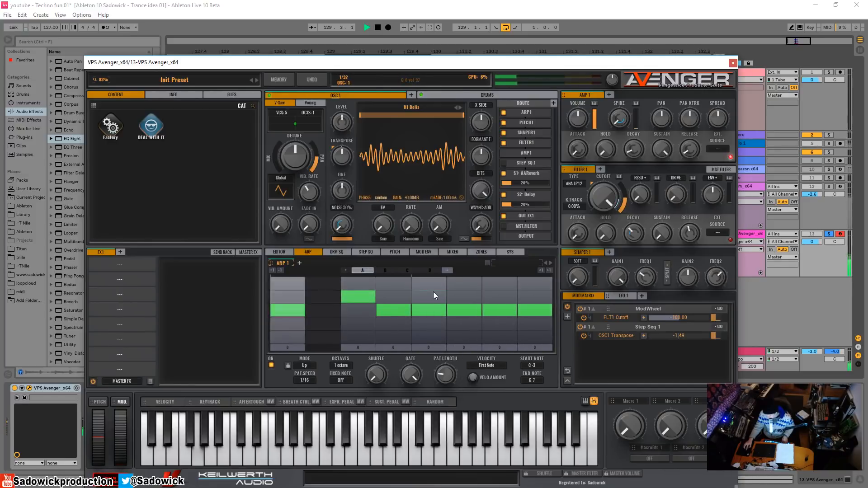
# Step: Switch off the fourth and fifth steps of the arpeggiator pattern
pyautogui.moveTo(433, 311); pyautogui.dragTo(427, 311)
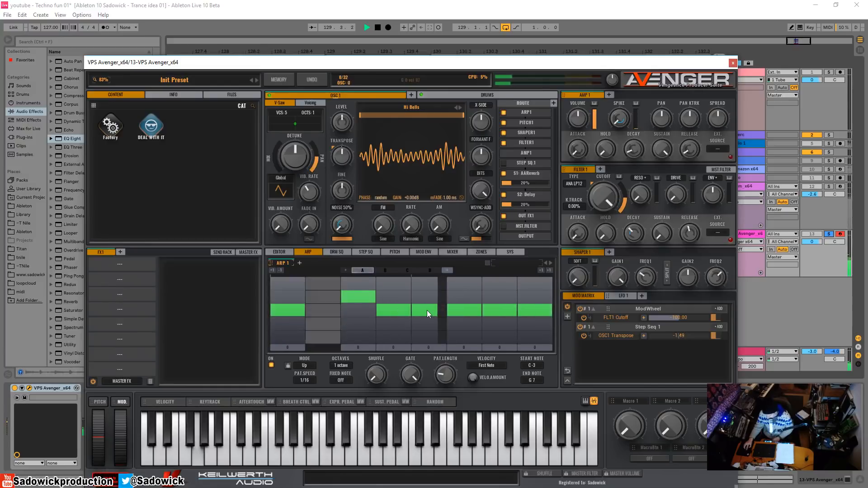
pyautogui.click(398, 310)
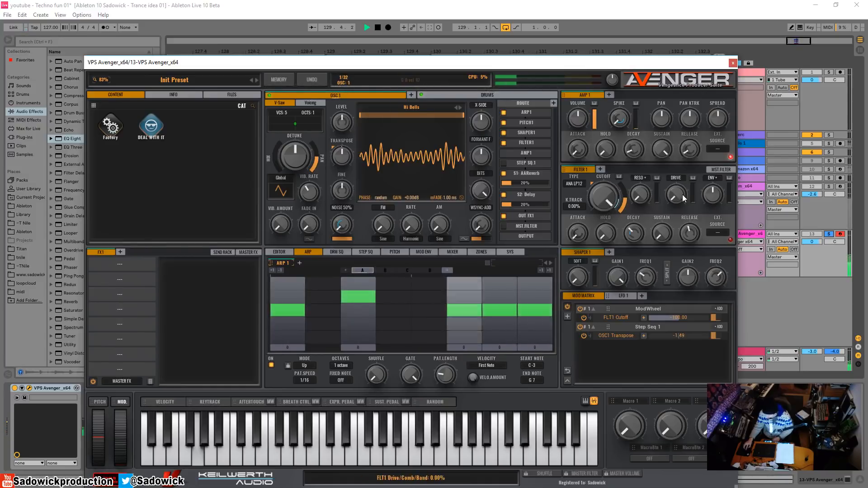
# Step: On filter 1, set the drive to about 206%, the cutoff to about 97 Hz and the envelope amount to maximum
pyautogui.moveTo(677, 195); pyautogui.dragTo(702, 154)
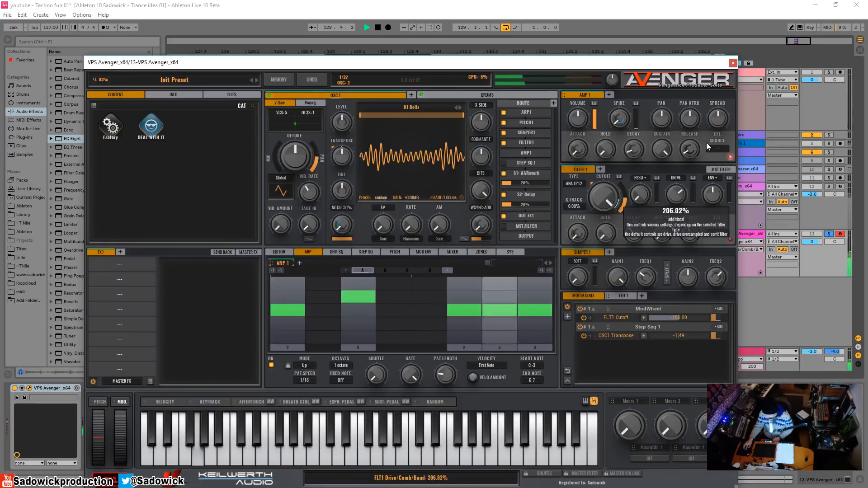
pyautogui.moveTo(604, 196); pyautogui.dragTo(616, 236)
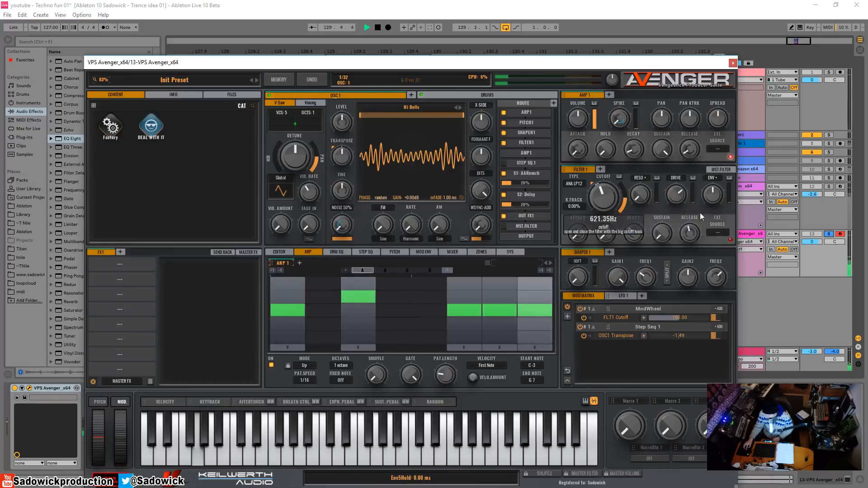
pyautogui.moveTo(712, 196); pyautogui.dragTo(721, 145)
pyautogui.moveTo(599, 200); pyautogui.dragTo(612, 225)
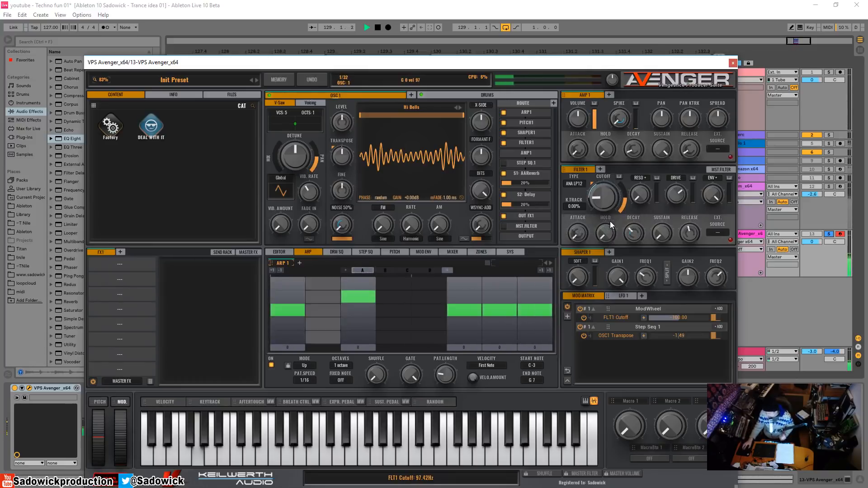
pyautogui.press('space')
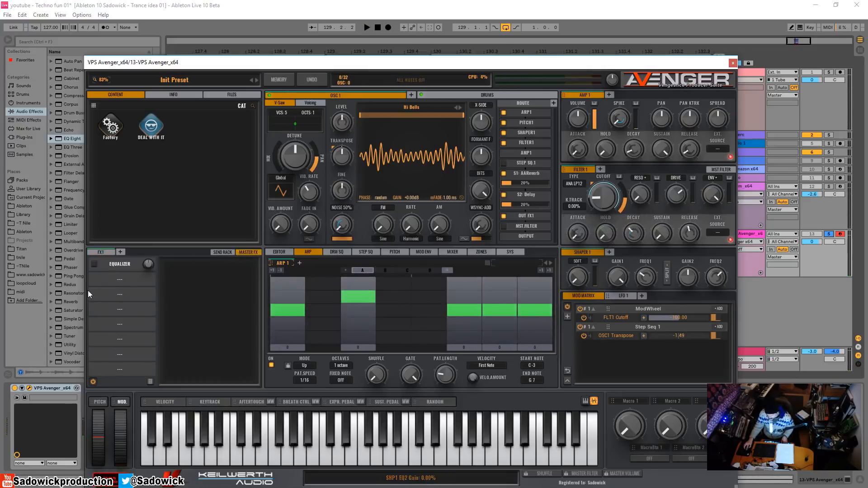
# Step: Add an MB Limiter in the second master effects slot and resume playback
pyautogui.click(117, 279)
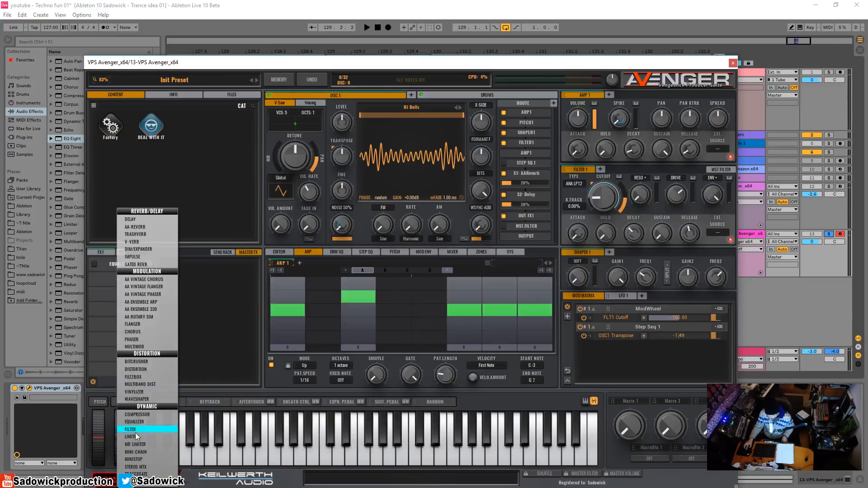
pyautogui.click(149, 446)
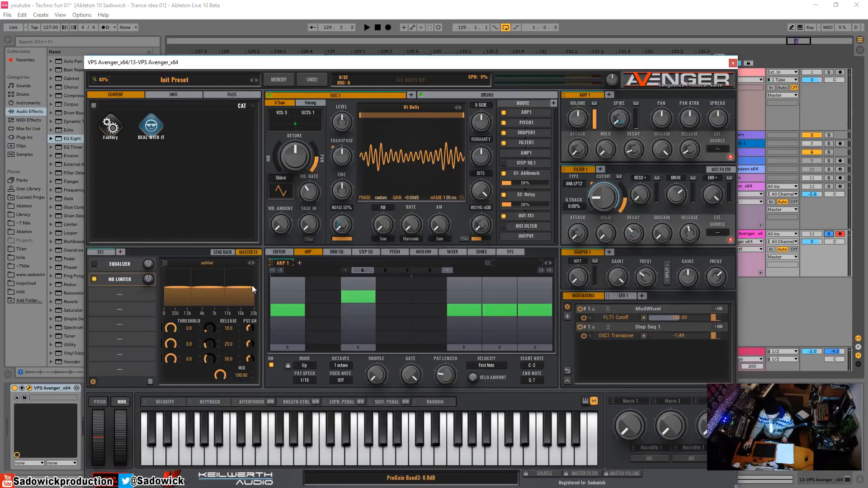
pyautogui.press('space')
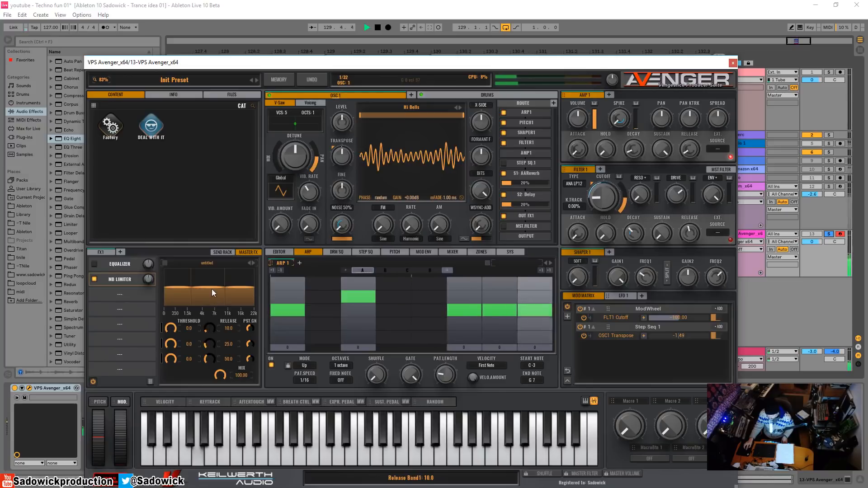
# Step: Raise the limiter's middle and high band gains and set the band thresholds to about -2.9, -20.1 and -10.1
pyautogui.moveTo(212, 289); pyautogui.dragTo(214, 280)
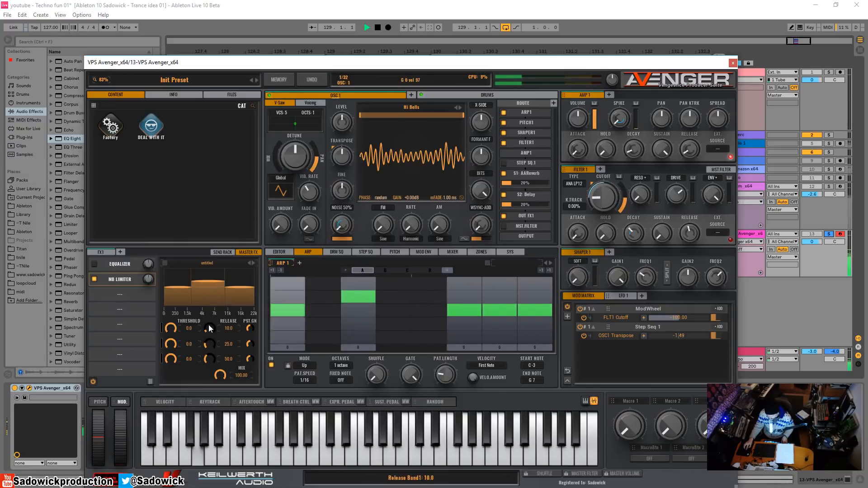
pyautogui.moveTo(171, 330); pyautogui.dragTo(165, 390)
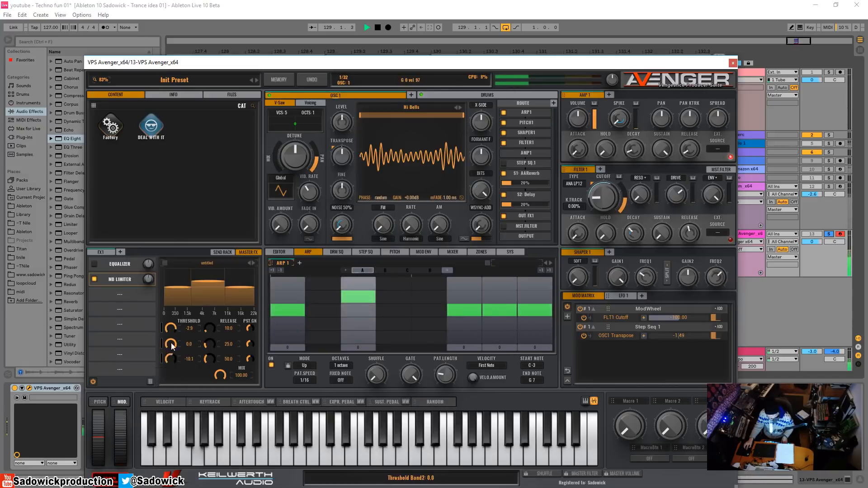
pyautogui.moveTo(171, 345); pyautogui.dragTo(166, 408)
pyautogui.moveTo(235, 290); pyautogui.dragTo(234, 278)
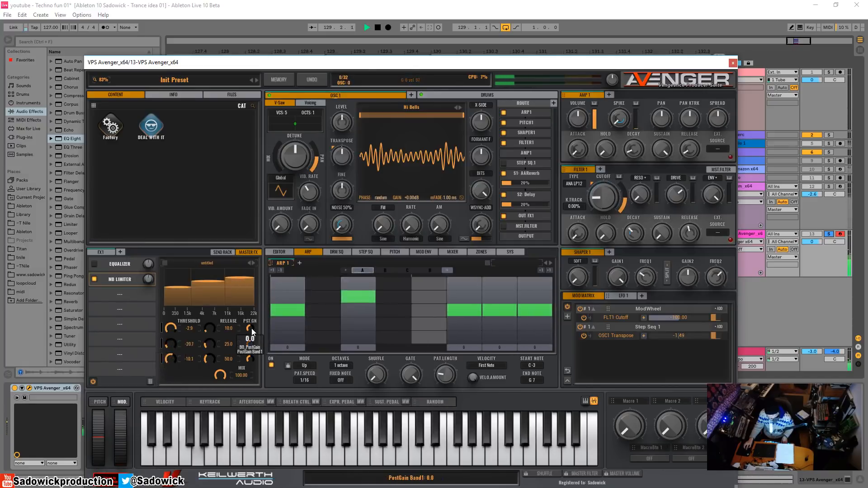
# Step: Set the MB Limiter's middle band release to about 17.1 and lower its high band gain below the middle band's
pyautogui.moveTo(216, 342)
pyautogui.mouseDown()
pyautogui.moveTo(213, 327)
pyautogui.moveTo(208, 350)
pyautogui.mouseUp()
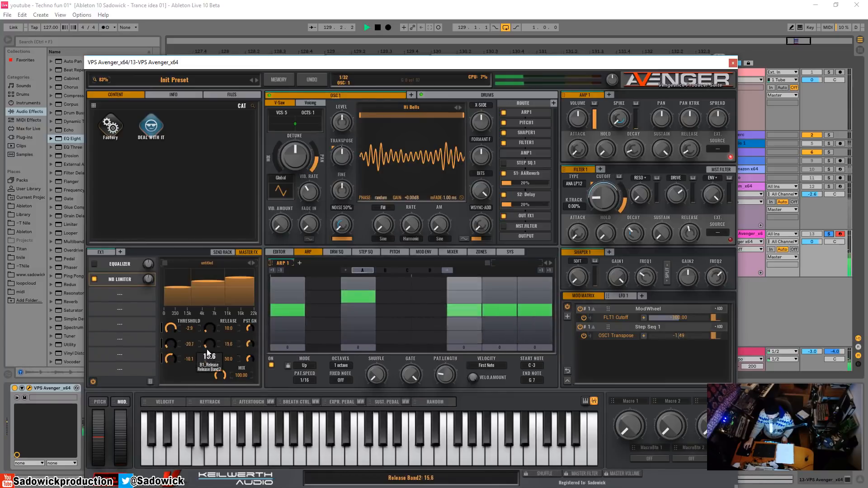
pyautogui.moveTo(239, 281)
pyautogui.mouseDown()
pyautogui.moveTo(237, 306)
pyautogui.moveTo(240, 292)
pyautogui.moveTo(211, 287)
pyautogui.moveTo(202, 330)
pyautogui.moveTo(212, 275)
pyautogui.moveTo(237, 279)
pyautogui.mouseUp()
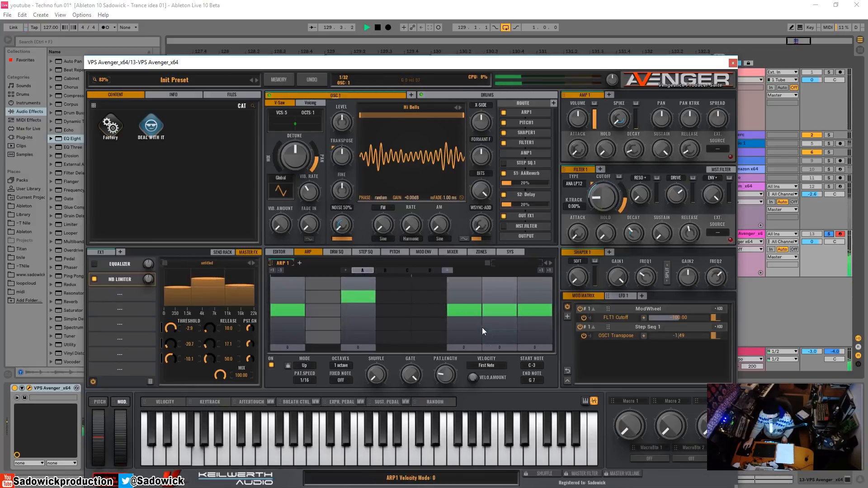
# Step: Transpose the sixth step of the arpeggiator pattern to -4
pyautogui.moveTo(468, 349); pyautogui.dragTo(463, 379)
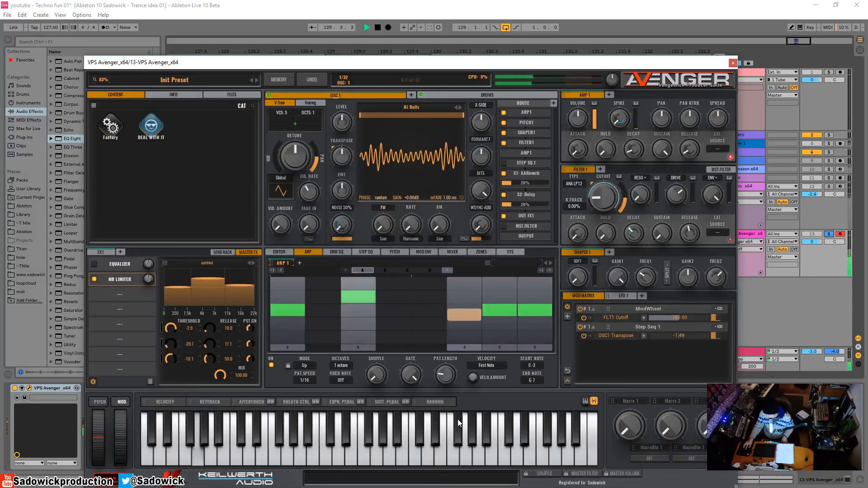
pyautogui.moveTo(458, 419); pyautogui.dragTo(446, 475)
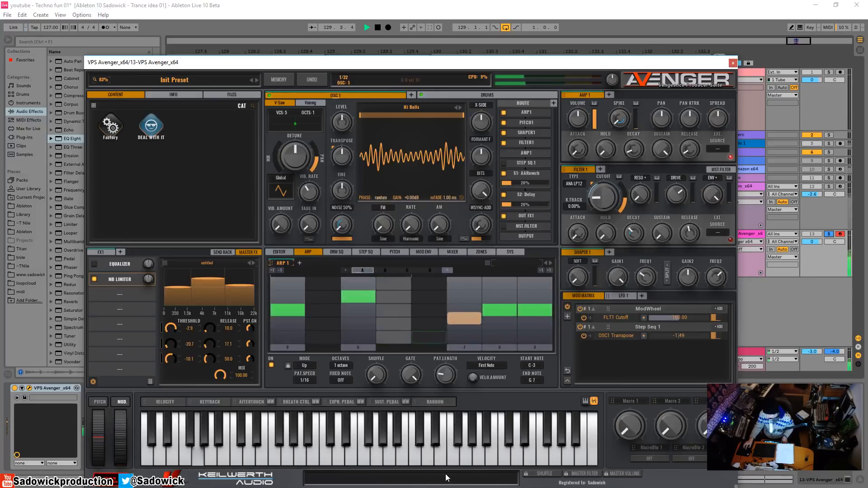
pyautogui.moveTo(466, 348); pyautogui.dragTo(465, 314)
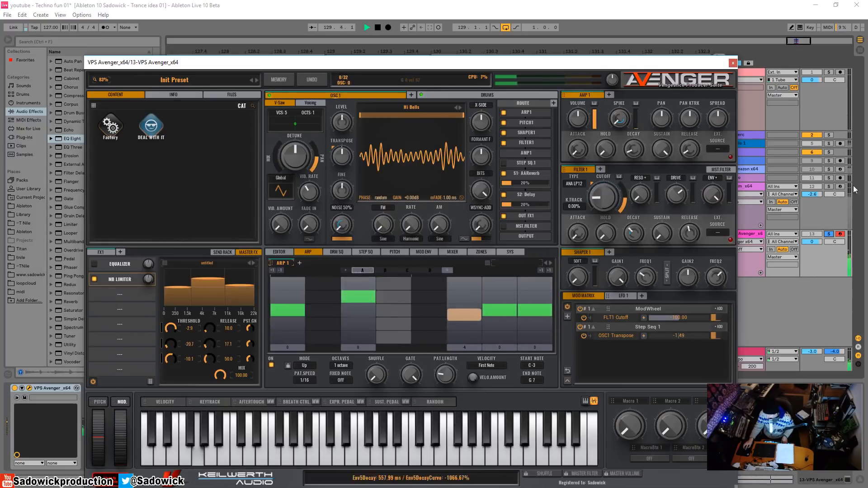
# Step: Take the VPS Avenger track out of solo, play the full loop and move the plugin window clear of the track controls
pyautogui.press('space')
pyautogui.click(830, 235)
pyautogui.press('space')
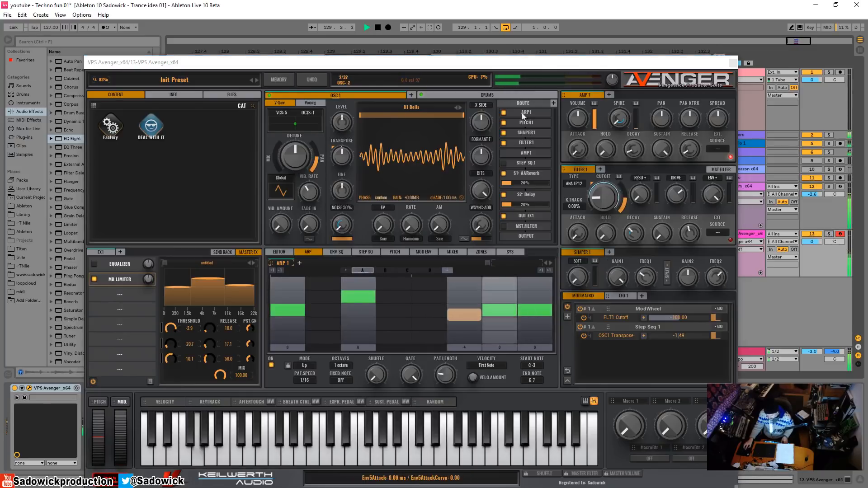
pyautogui.click(512, 67)
pyautogui.moveTo(512, 67); pyautogui.dragTo(472, 40)
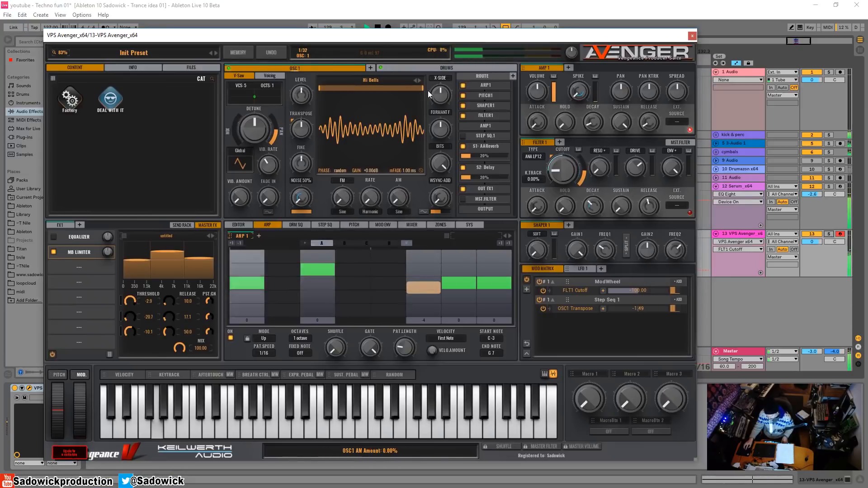
# Step: Stop playback, hide the automation, enable the computer MIDI keyboard and close the VPS Avenger window
pyautogui.press('space')
pyautogui.click(839, 255)
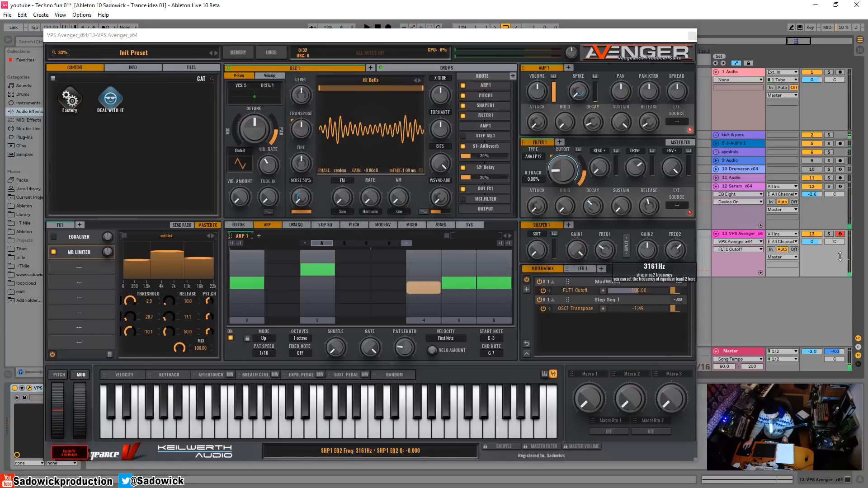
pyautogui.press('a')
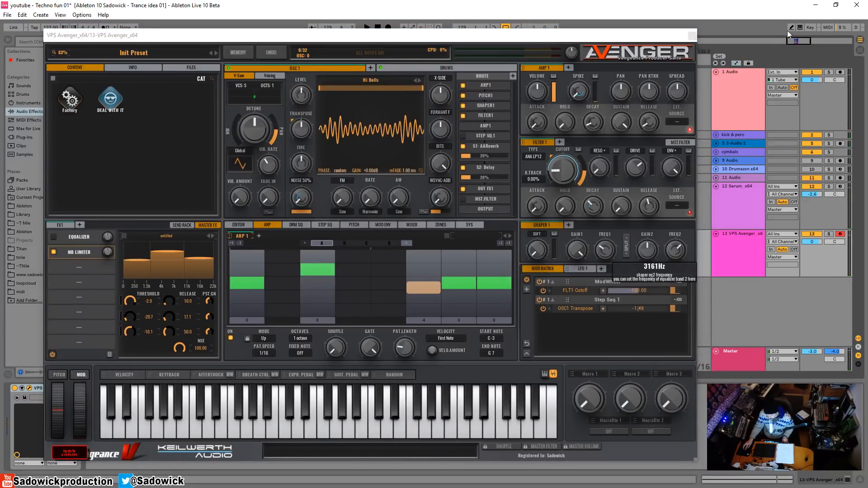
pyautogui.press('space')
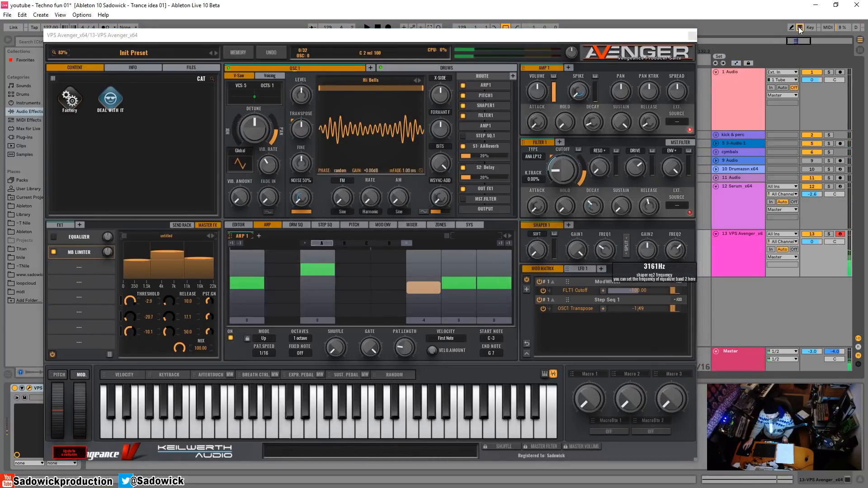
pyautogui.press('space')
pyautogui.click(693, 35)
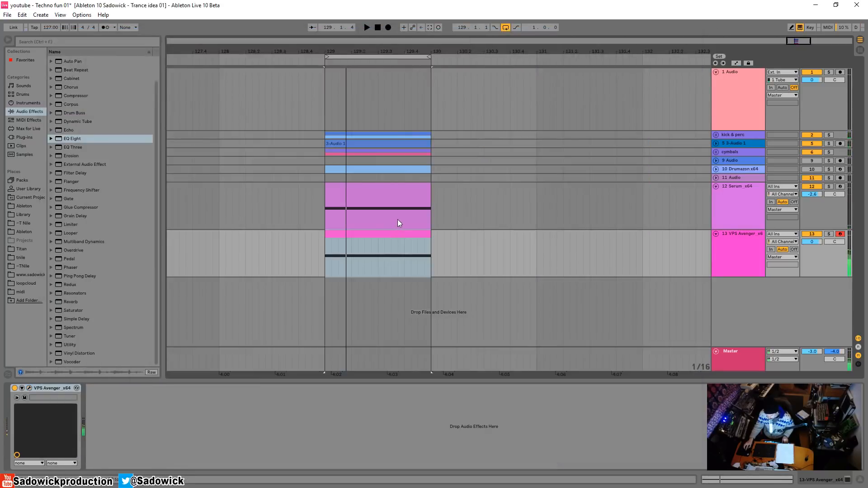
# Step: Duplicate the bar 129 clips on all tracks twice and move the loop to bar 130
pyautogui.press('space')
pyautogui.moveTo(432, 252); pyautogui.dragTo(325, 134)
pyautogui.hotkey('ctrl', 'd')
pyautogui.press('space')
pyautogui.hotkey('ctrl', 'd')
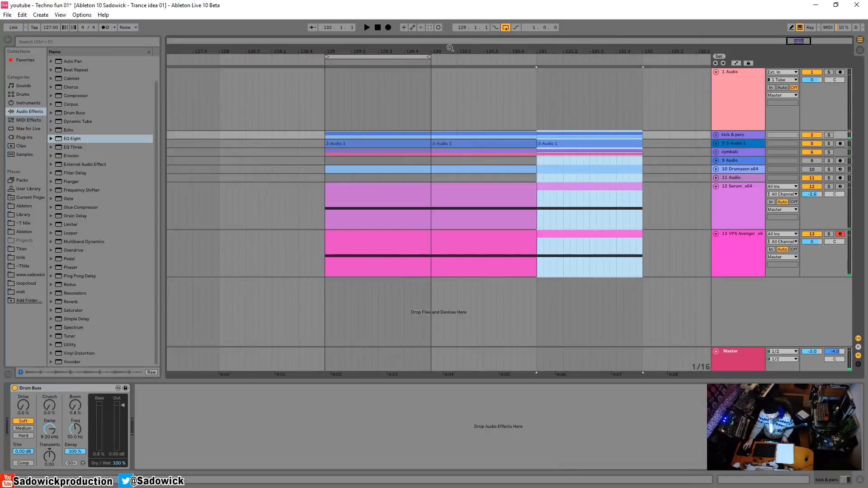
pyautogui.moveTo(464, 44); pyautogui.dragTo(468, 44)
pyautogui.moveTo(298, 61); pyautogui.dragTo(401, 68)
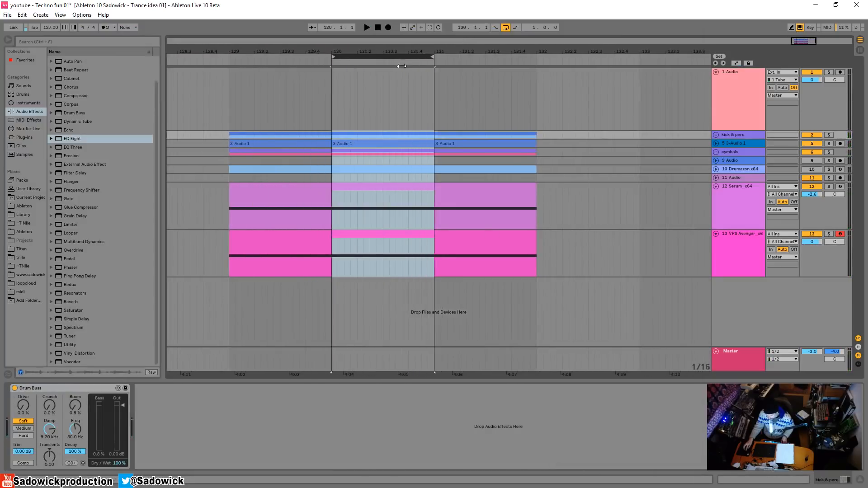
# Step: Split the VPS Avenger clip in bar 130 so that its last eighth note becomes a separate clip
pyautogui.moveTo(331, 259); pyautogui.dragTo(350, 261)
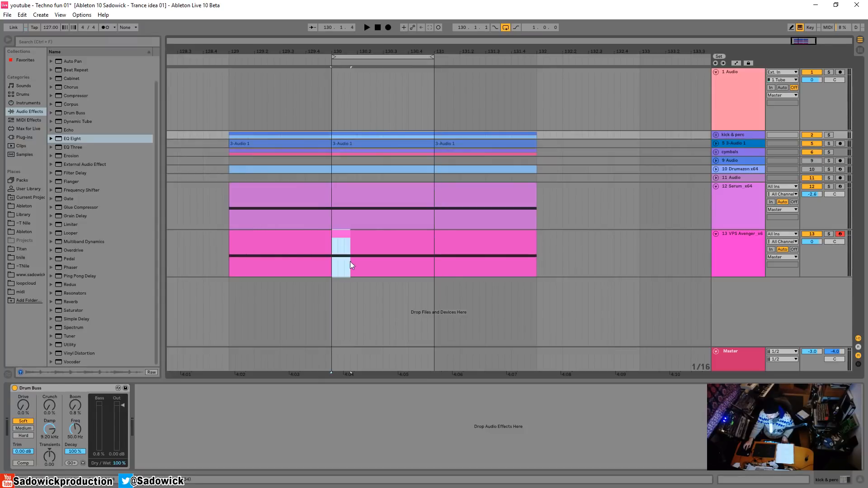
pyautogui.click(418, 261)
pyautogui.moveTo(418, 262); pyautogui.dragTo(440, 263)
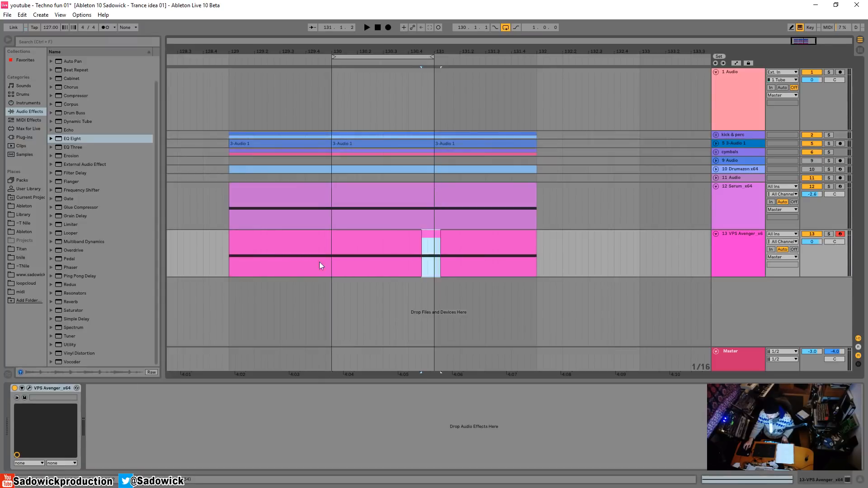
pyautogui.click(447, 232)
pyautogui.click(427, 234)
pyautogui.click(268, 236)
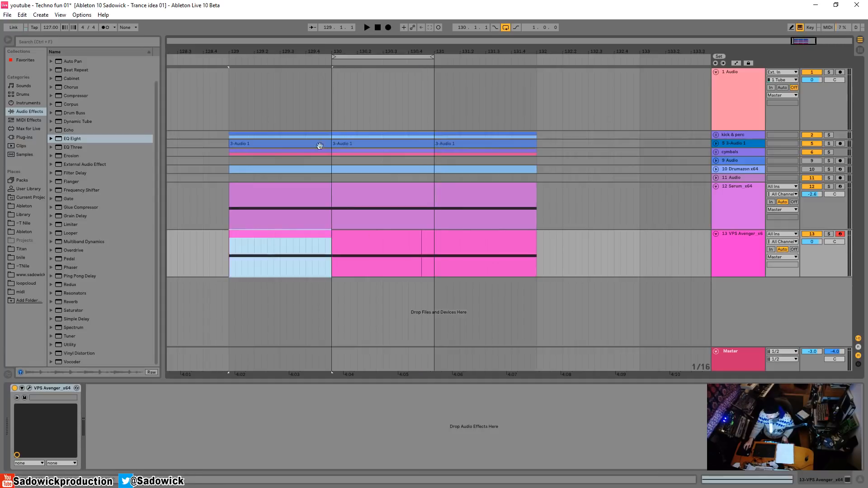
# Step: Extend the loop over bars 129 and 130, and split the VPS Avenger clip again at 130.4
pyautogui.moveTo(334, 57); pyautogui.dragTo(234, 62)
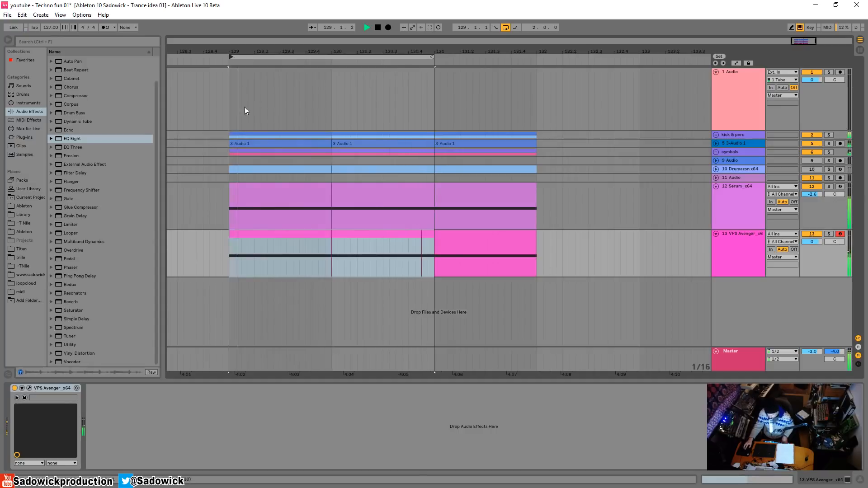
pyautogui.click(425, 239)
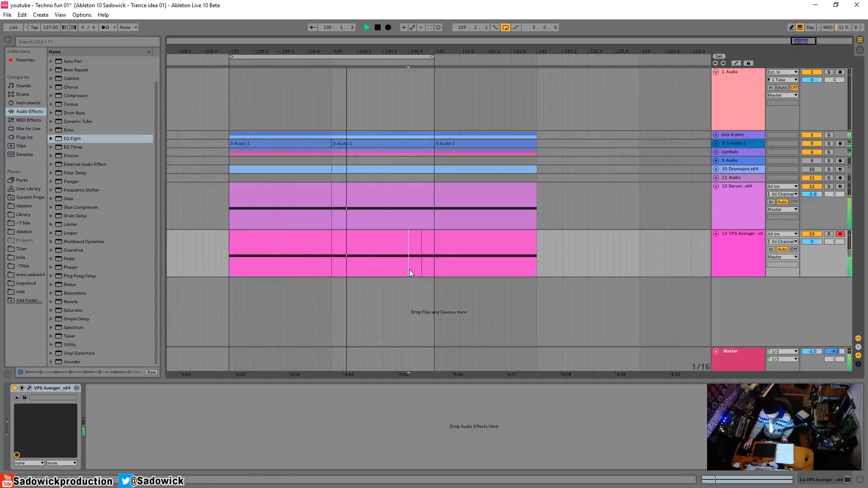
pyautogui.press('Left')
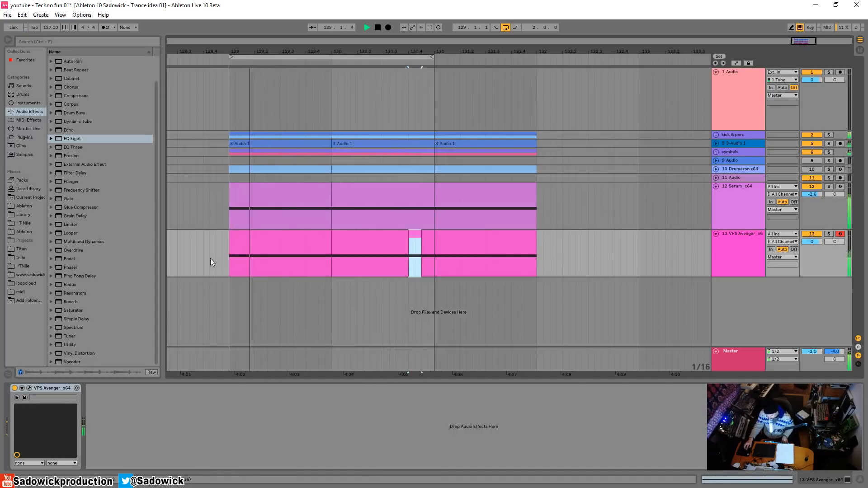
# Step: Play the arrangement from bar 129 and from bar 130 to check the split VPS Avenger clips
pyautogui.press('space')
pyautogui.click(232, 264)
pyautogui.press('space')
pyautogui.press('space')
pyautogui.click(333, 261)
pyautogui.press('space')
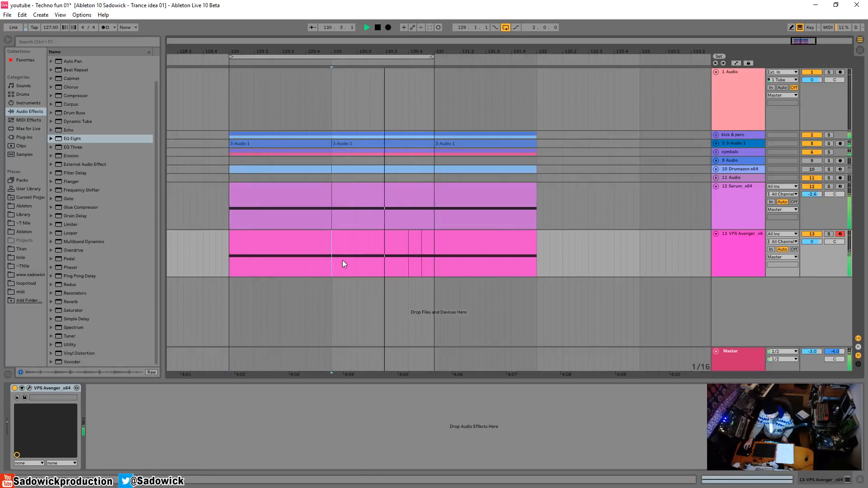
pyautogui.press('space')
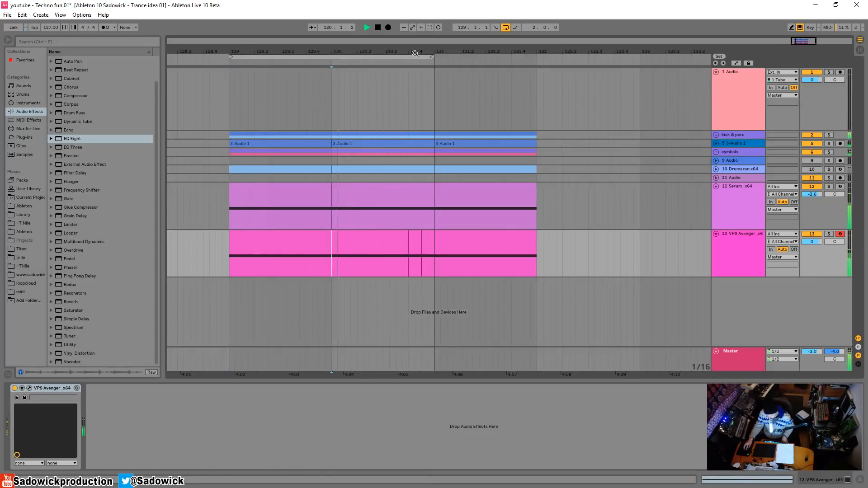
# Step: Extend the start of the VPS Avenger clip at 130.4 back by one sixteenth note and play the loop
pyautogui.scroll(5, 431, 190)
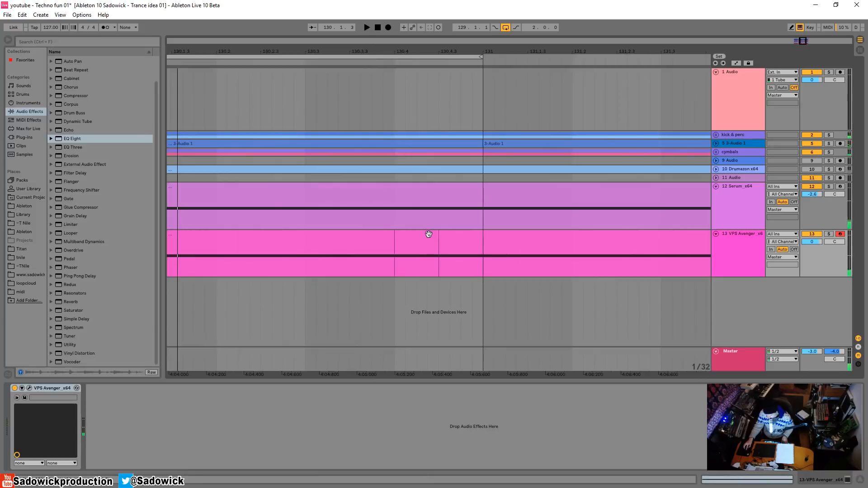
pyautogui.moveTo(361, 240); pyautogui.dragTo(402, 243)
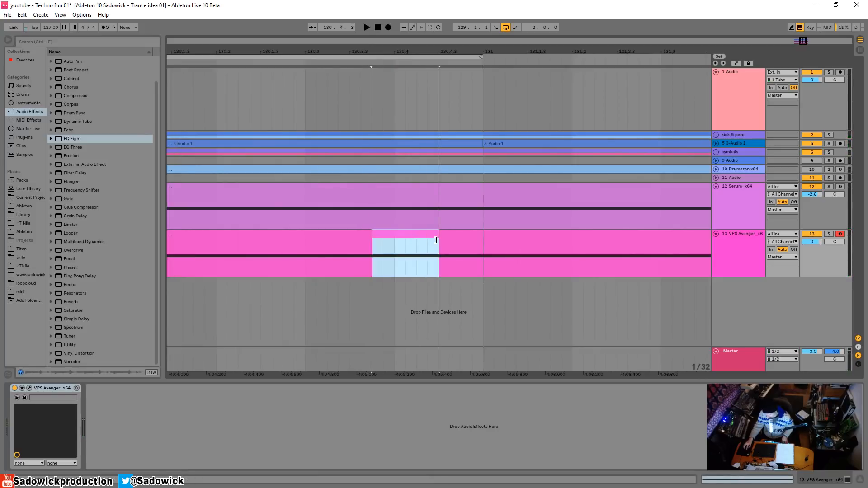
pyautogui.click(306, 266)
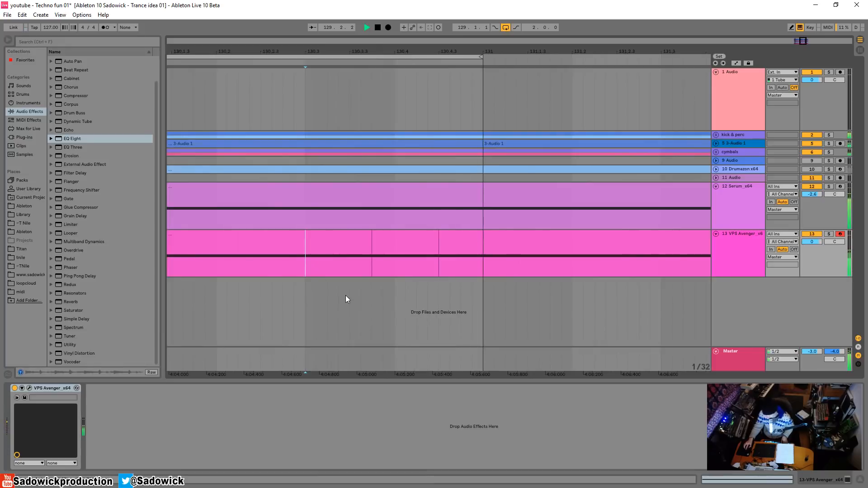
pyautogui.press('space')
# Step: Delete the duplicated clips on all tracks from bar 131 onward
pyautogui.moveTo(457, 55); pyautogui.dragTo(504, 60)
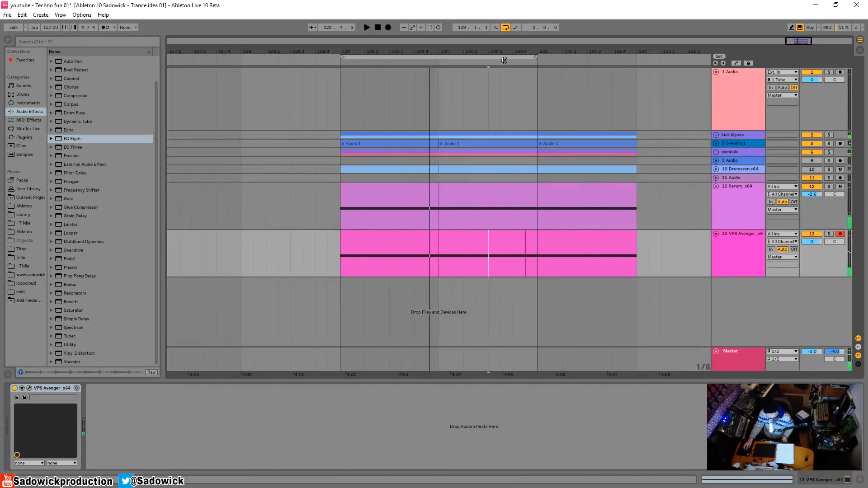
pyautogui.moveTo(660, 251); pyautogui.dragTo(538, 132)
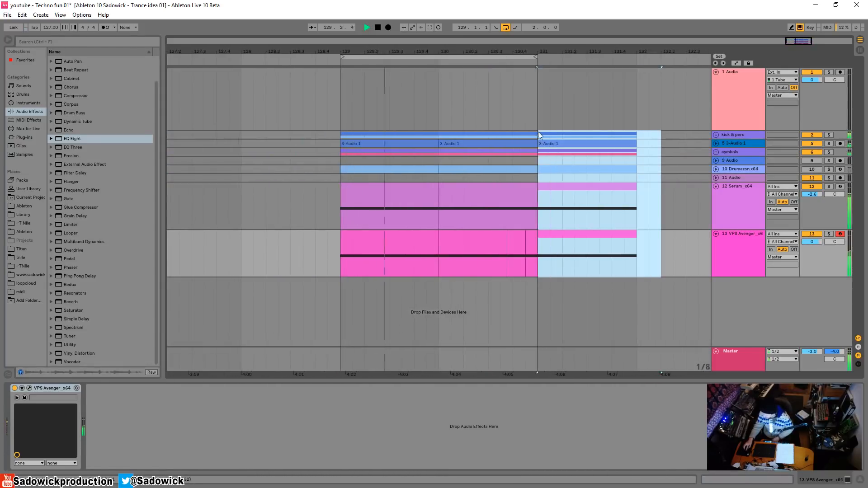
pyautogui.press('Delete')
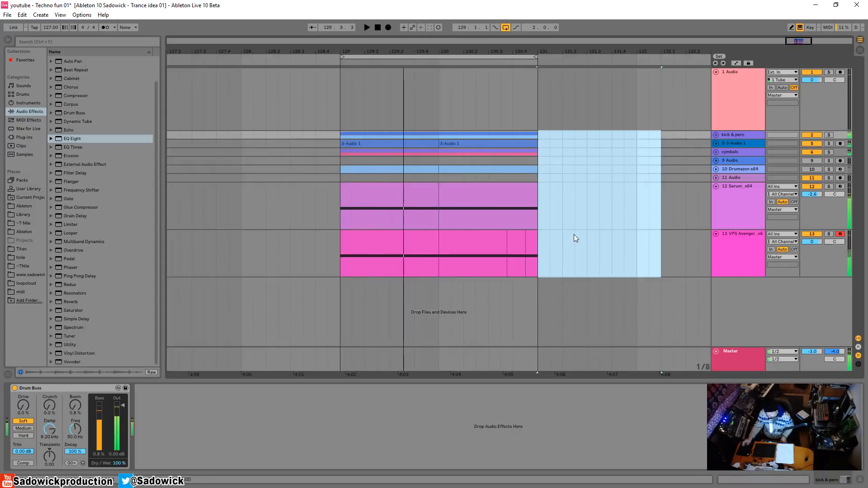
# Step: Reopen the VPS Avenger plugin from track 13, move its window clear of the track controls and resume playback
pyautogui.click(842, 266)
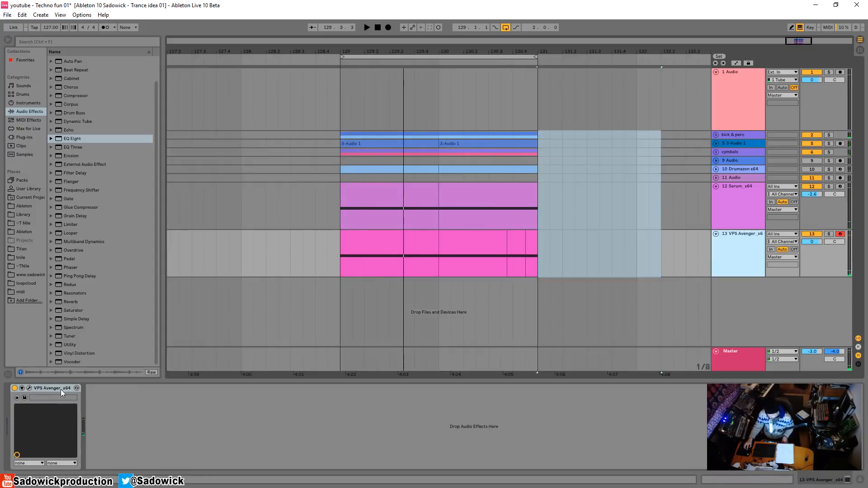
pyautogui.click(29, 388)
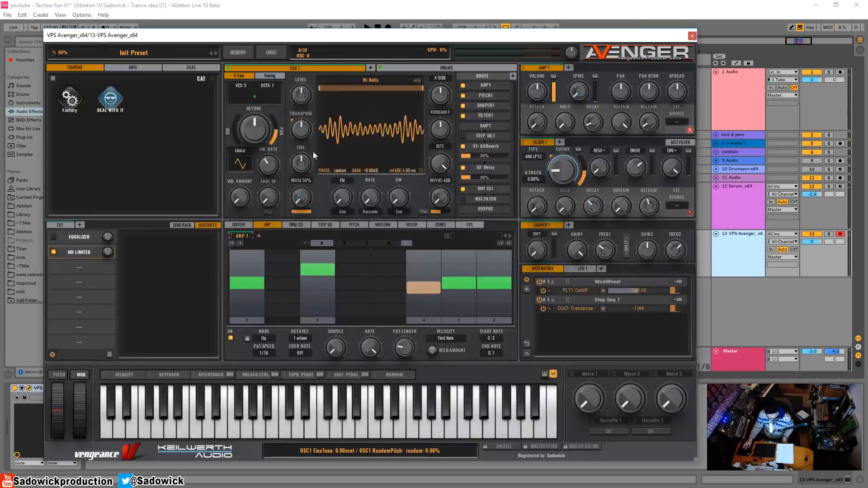
pyautogui.moveTo(347, 42)
pyautogui.mouseDown()
pyautogui.moveTo(337, 40)
pyautogui.moveTo(359, 51)
pyautogui.mouseUp()
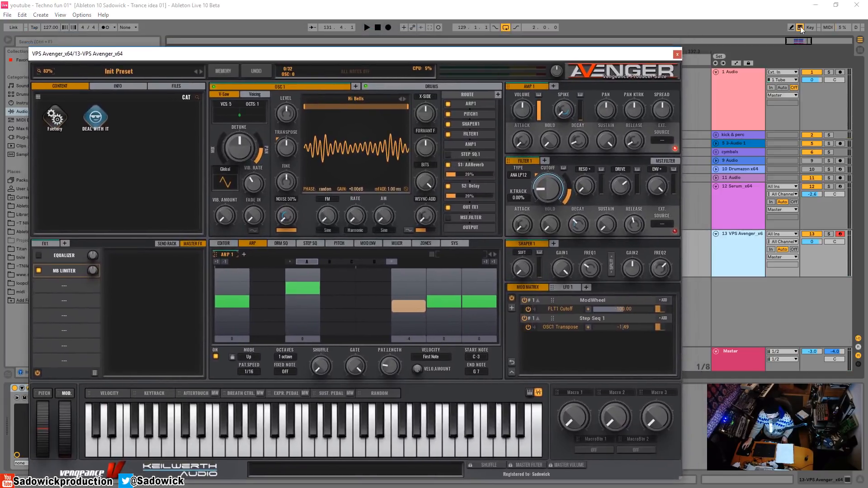
pyautogui.moveTo(376, 53); pyautogui.dragTo(366, 23)
pyautogui.click(356, 193)
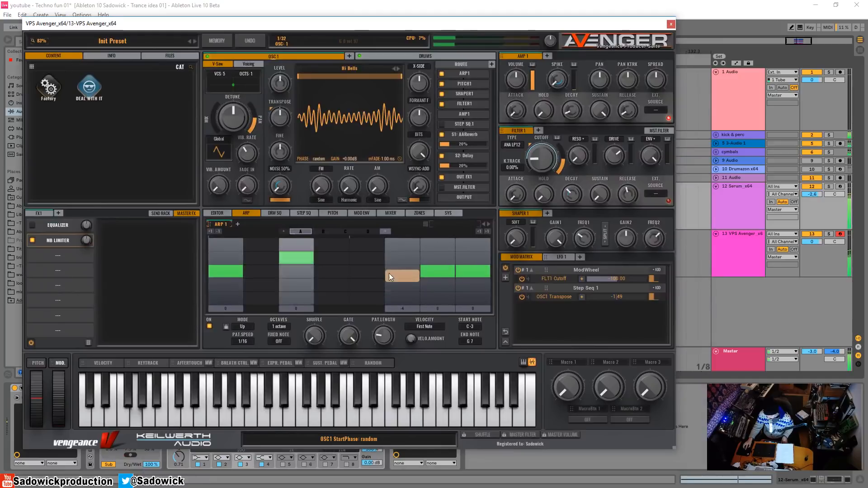
# Step: Show the step sequencer and set the Step Seq 1 modulation of OSC1 Transpose to 0.00
pyautogui.click(304, 213)
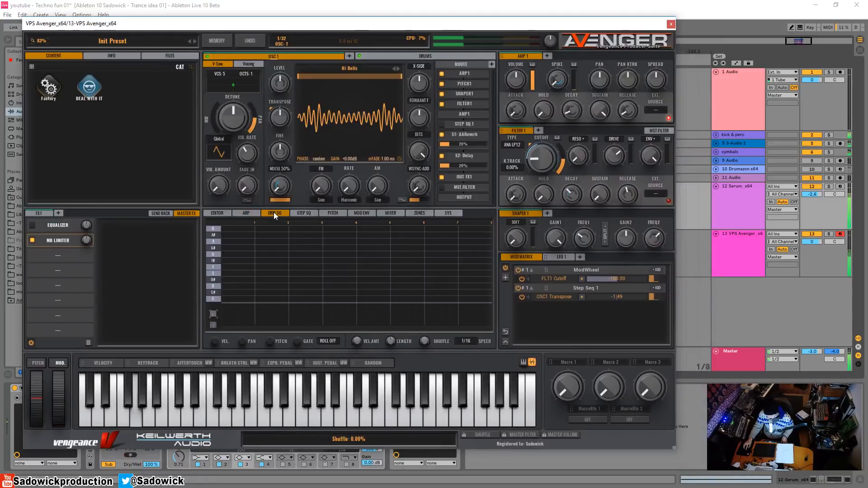
pyautogui.click(220, 299)
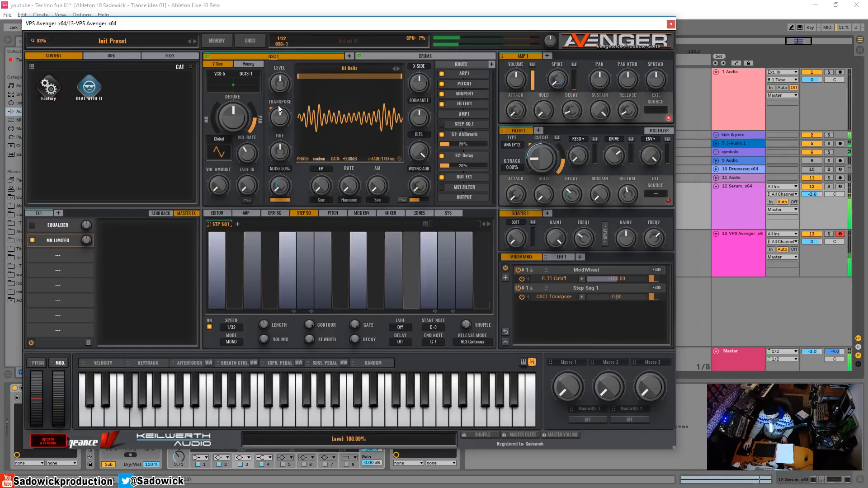
# Step: Switch oscillator 1's wavetable to Horizon 2 and add a second oscillator
pyautogui.click(398, 69)
pyautogui.click(399, 68)
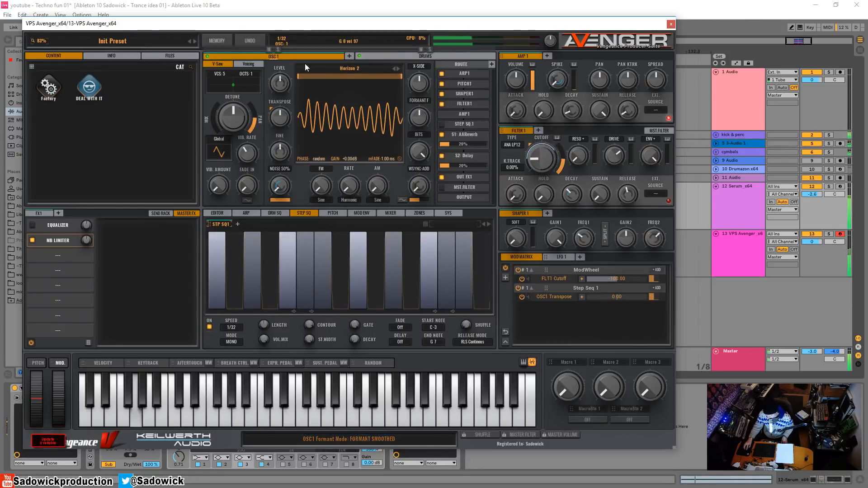
pyautogui.click(350, 56)
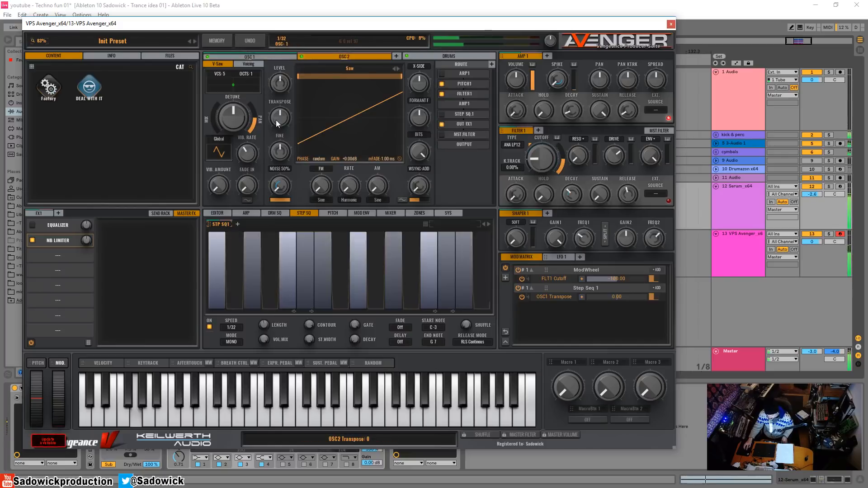
# Step: Set oscillator 2's transpose to 0 and route the oscillator through ARP1
pyautogui.moveTo(281, 106); pyautogui.dragTo(285, 108)
pyautogui.moveTo(542, 156)
pyautogui.mouseDown()
pyautogui.moveTo(558, 136)
pyautogui.moveTo(555, 174)
pyautogui.moveTo(542, 143)
pyautogui.moveTo(543, 159)
pyautogui.mouseUp()
pyautogui.moveTo(285, 115); pyautogui.dragTo(292, 129)
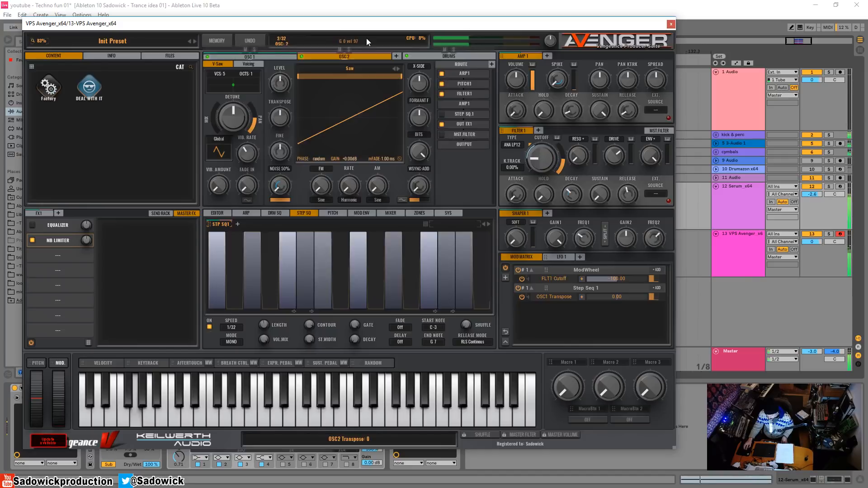
# Step: Solo track 13 and trim the low end off oscillator 2's Saw waveform
pyautogui.click(830, 234)
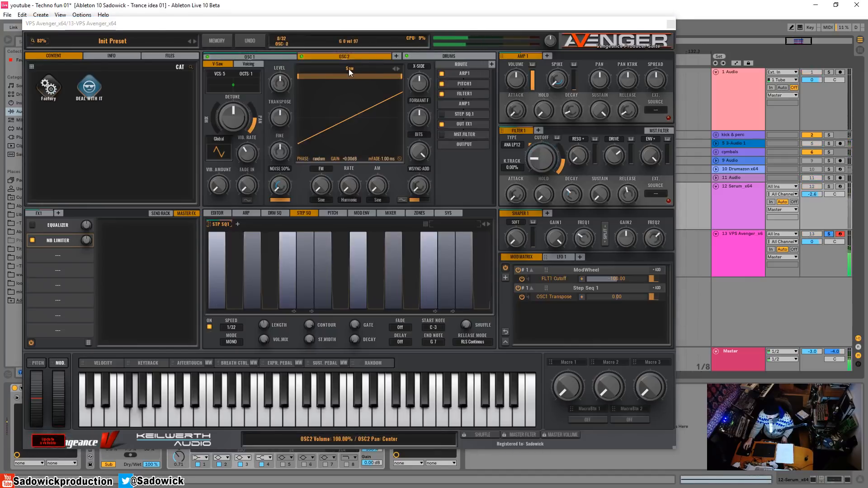
pyautogui.moveTo(309, 77)
pyautogui.mouseDown()
pyautogui.moveTo(360, 83)
pyautogui.moveTo(329, 86)
pyautogui.mouseUp()
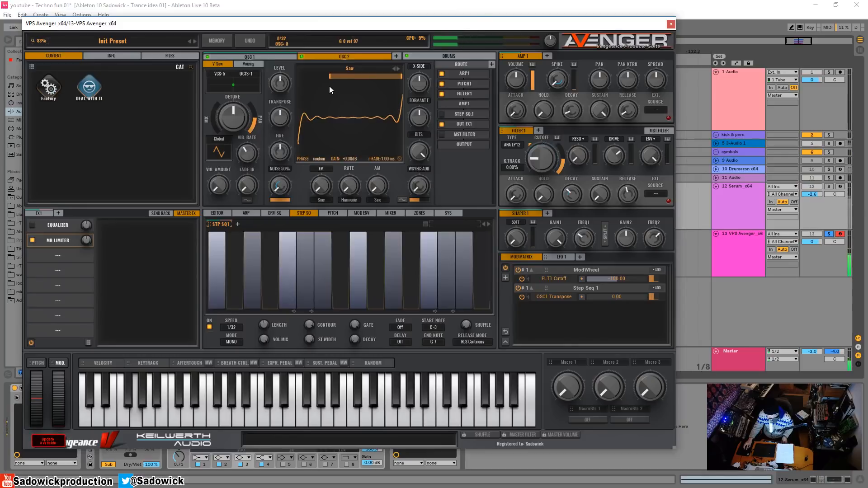
# Step: Return to oscillator 1, enable the master Equalizer and boost band 2 by 3.0 near 553 Hz and band 4 by 5.3 near 3862 Hz
pyautogui.click(271, 59)
pyautogui.click(156, 216)
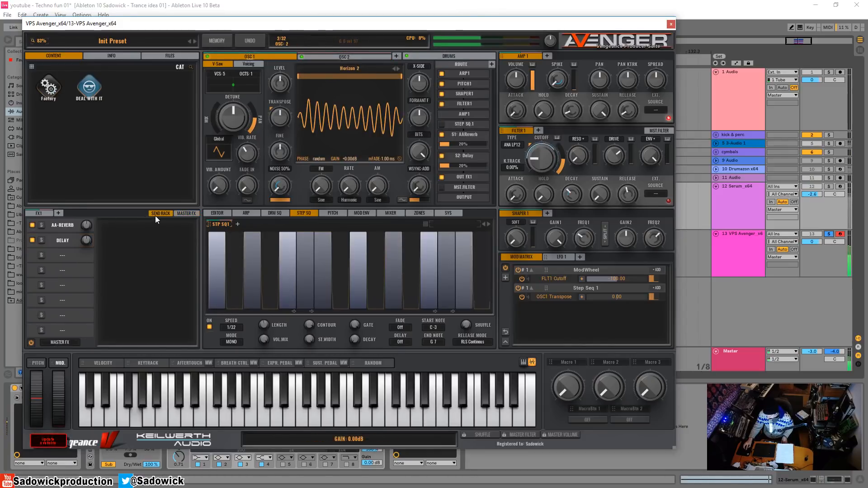
pyautogui.click(189, 213)
pyautogui.click(62, 225)
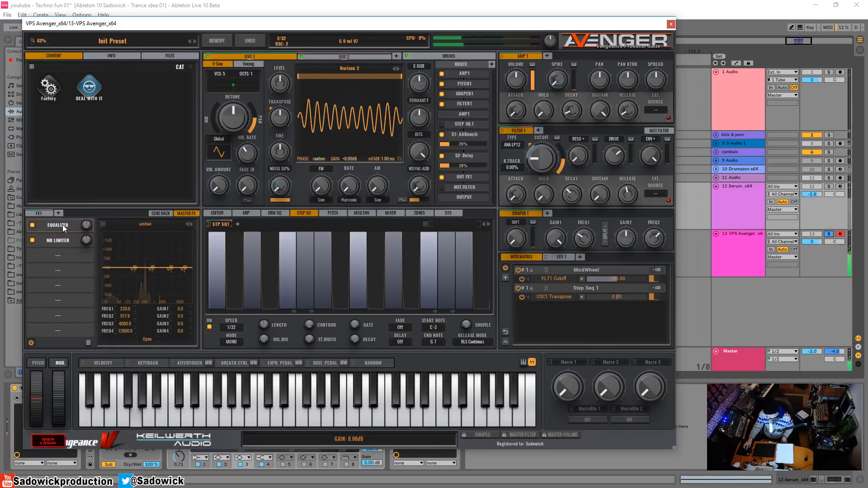
pyautogui.moveTo(152, 268); pyautogui.dragTo(166, 252)
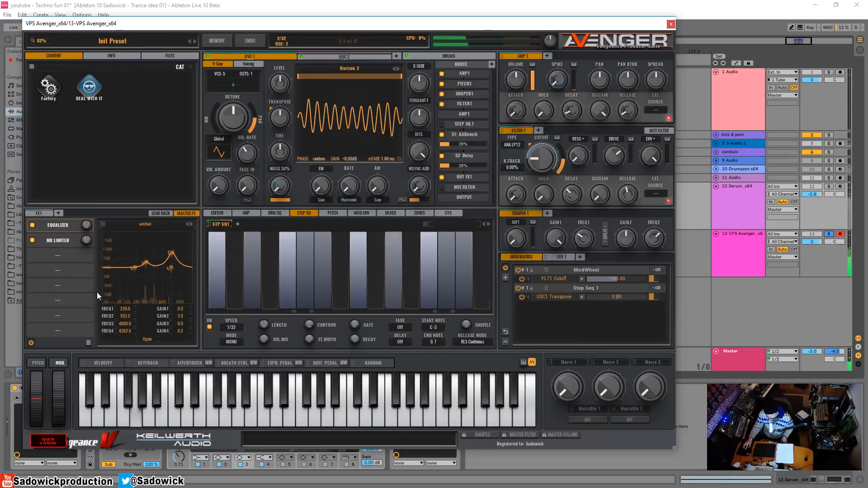
pyautogui.moveTo(172, 255); pyautogui.dragTo(174, 261)
# Step: Add a Fuzzbox to the third master effects slot and set its Fuzz to 0.6
pyautogui.click(58, 256)
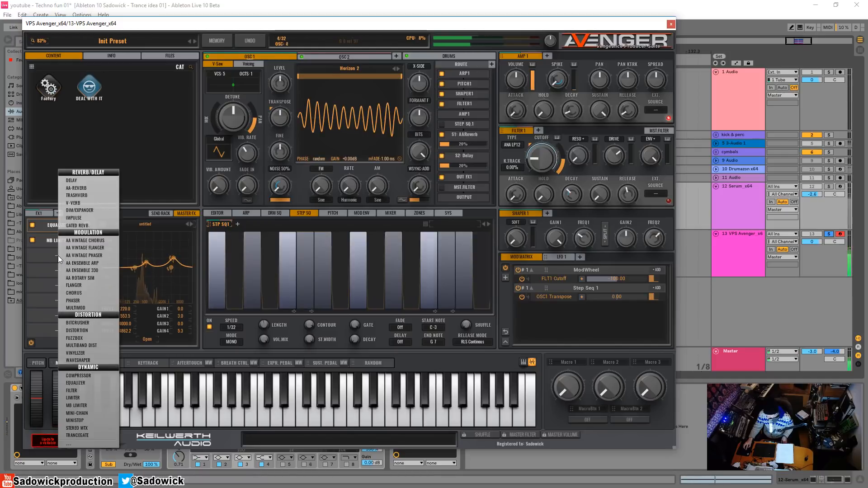
pyautogui.click(75, 339)
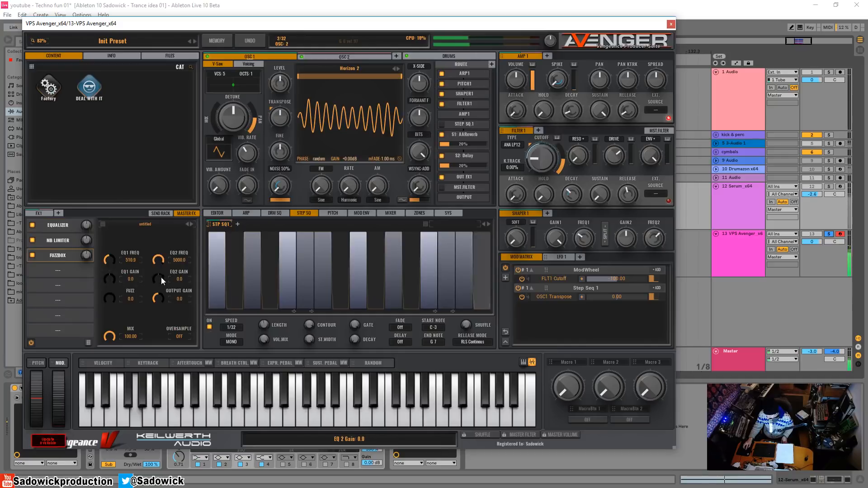
pyautogui.moveTo(114, 272); pyautogui.dragTo(114, 285)
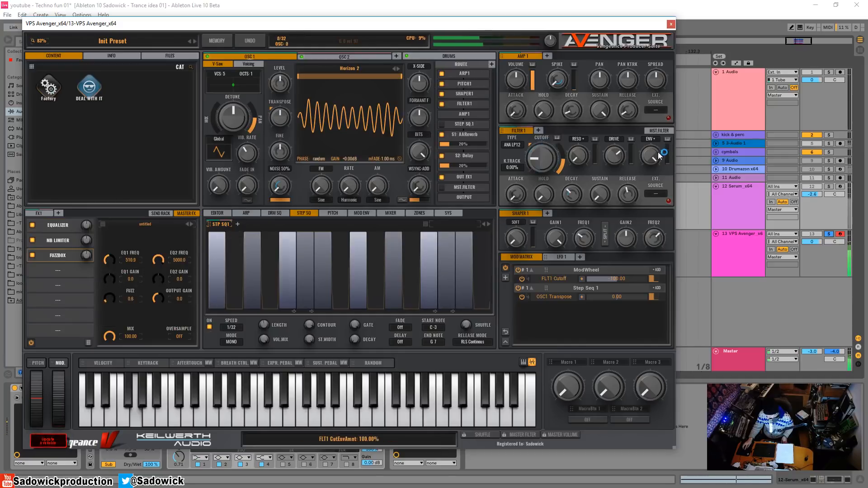
# Step: Lower filter 1's cutoff envelope amount to about 41%, then unsolo track 13 and close the Avenger window
pyautogui.moveTo(654, 156); pyautogui.dragTo(652, 176)
pyautogui.moveTo(651, 180); pyautogui.dragTo(651, 181)
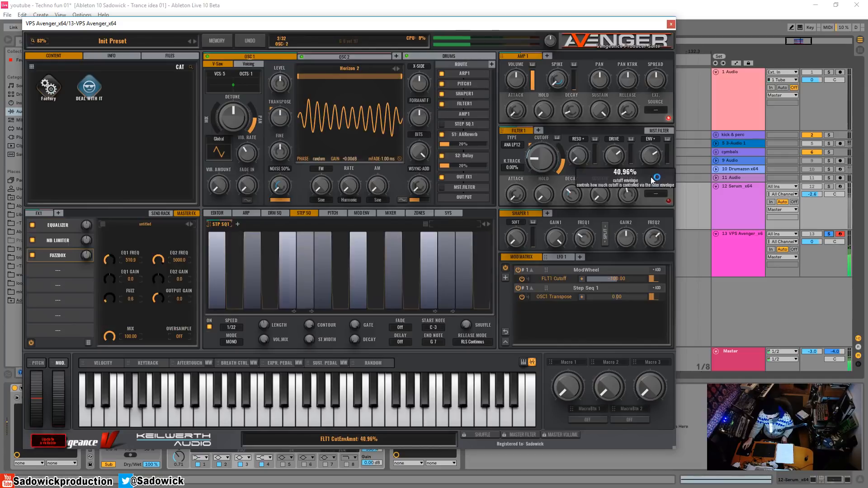
pyautogui.click(829, 235)
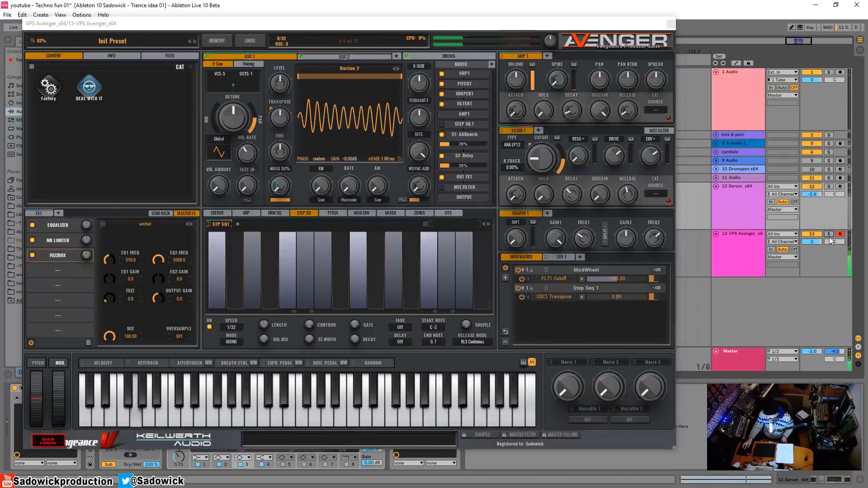
pyautogui.click(672, 24)
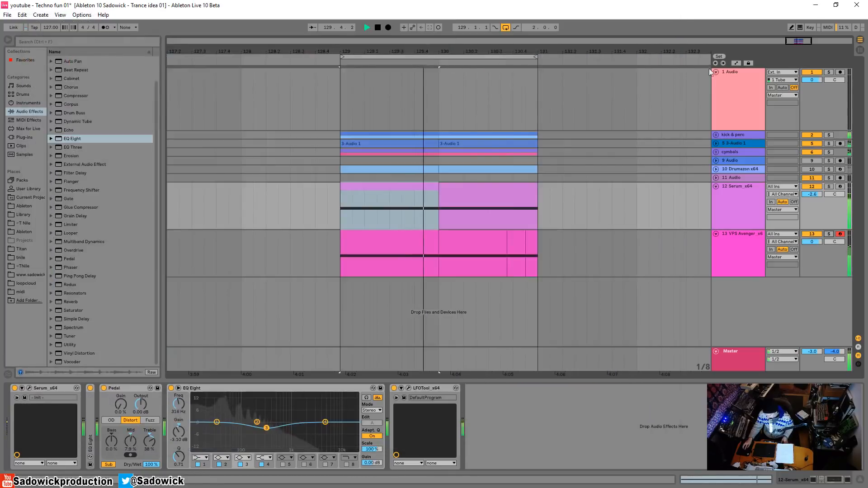
# Step: Reduce the height of the Serum and VPS Avenger tracks, insert a MIDI track below them and select bars 129 to 131 on it
pyautogui.moveTo(826, 230); pyautogui.dragTo(821, 238)
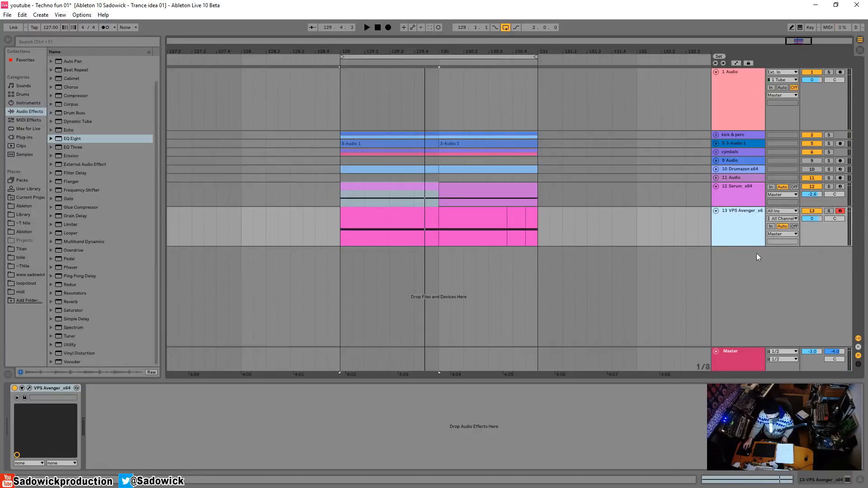
pyautogui.rightClick(801, 285)
pyautogui.click(827, 295)
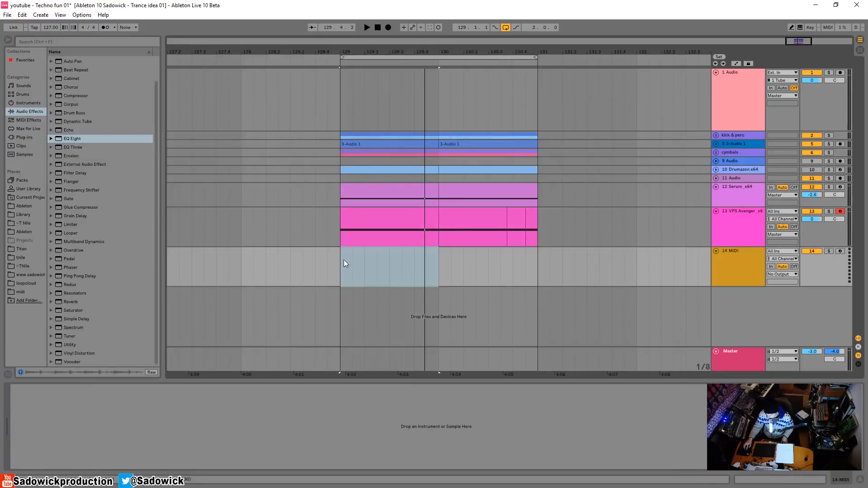
pyautogui.moveTo(344, 260); pyautogui.dragTo(520, 269)
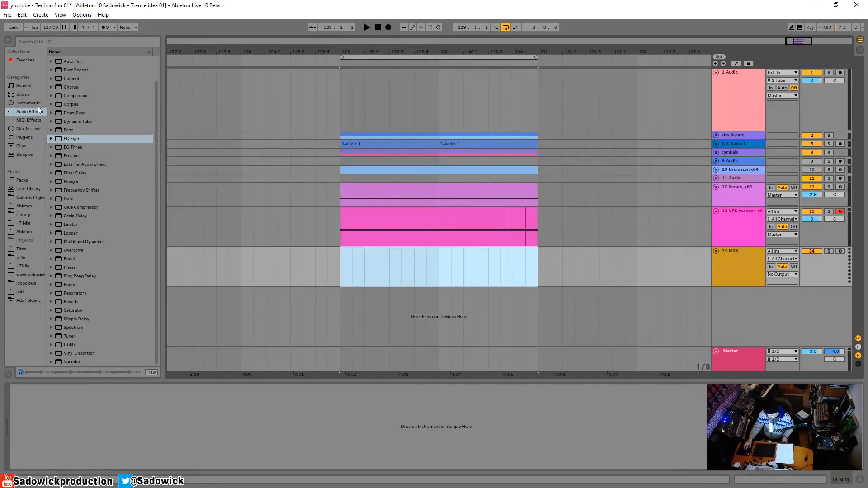
# Step: Load the D16 Group plug-in Phoscyon x64 onto MIDI track 14 and close its window
pyautogui.click(27, 138)
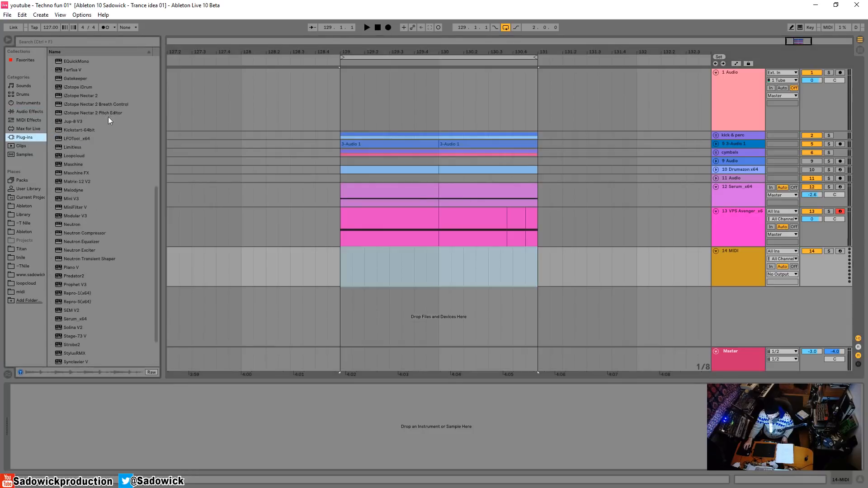
pyautogui.click(341, 265)
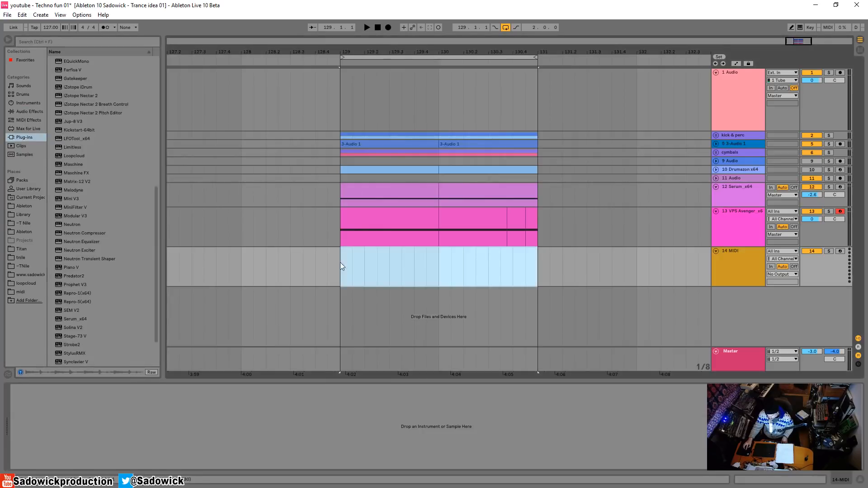
pyautogui.press('space')
pyautogui.press('space')
pyautogui.press('space')
pyautogui.press('space')
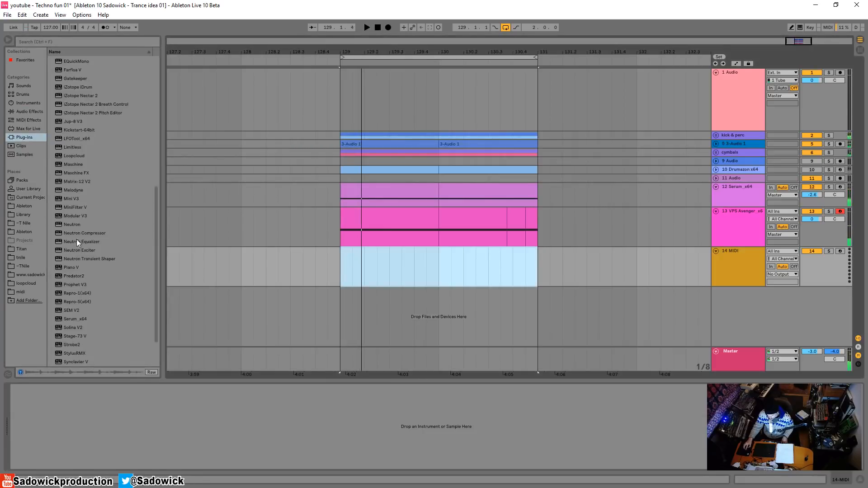
pyautogui.scroll(-2, 79, 241)
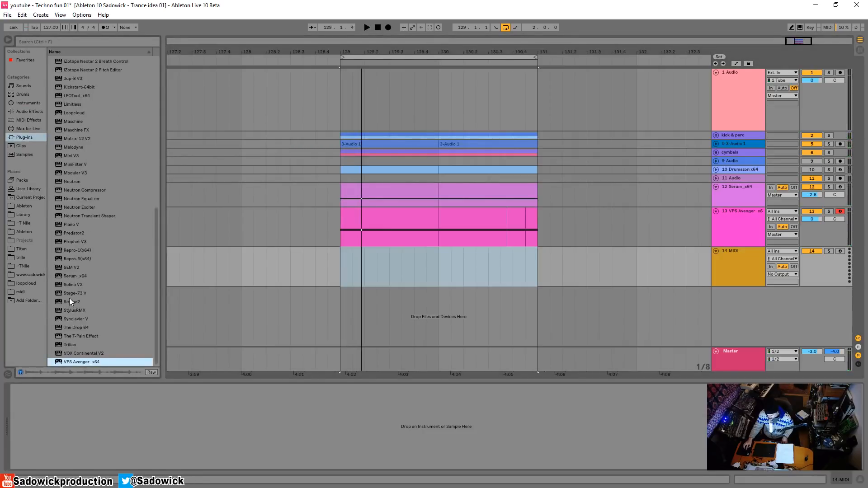
pyautogui.scroll(7, 67, 276)
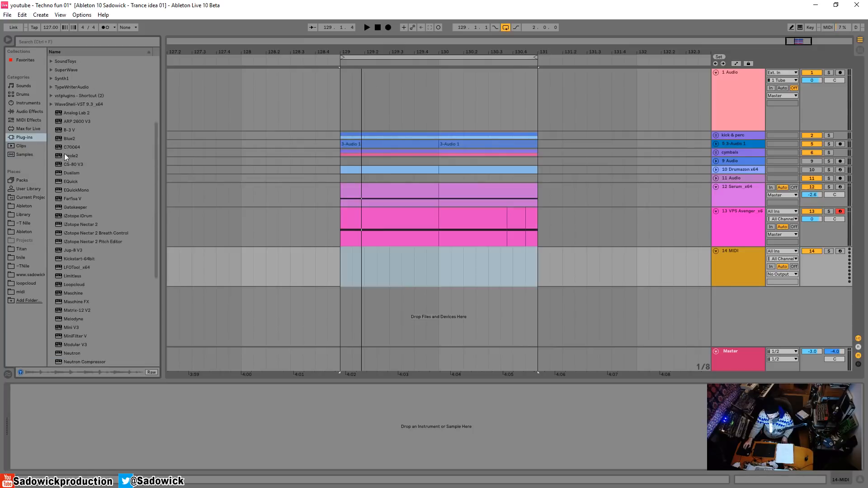
pyautogui.scroll(5, 66, 108)
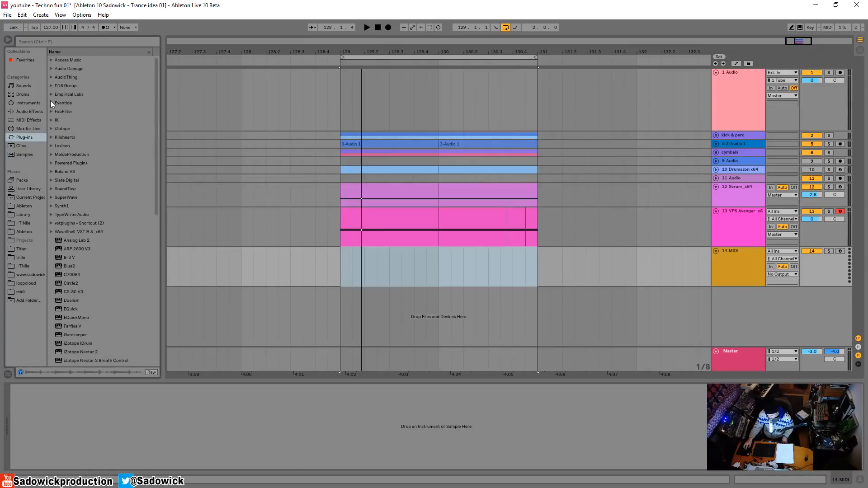
pyautogui.click(51, 86)
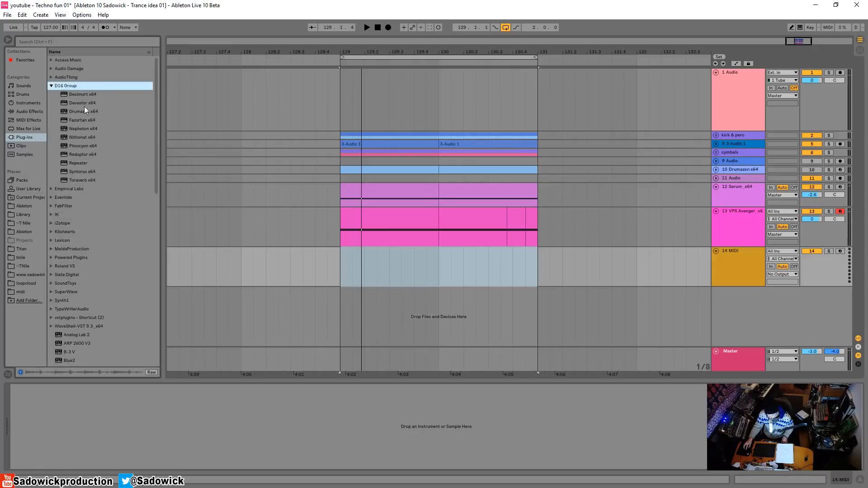
pyautogui.moveTo(82, 145); pyautogui.dragTo(108, 161)
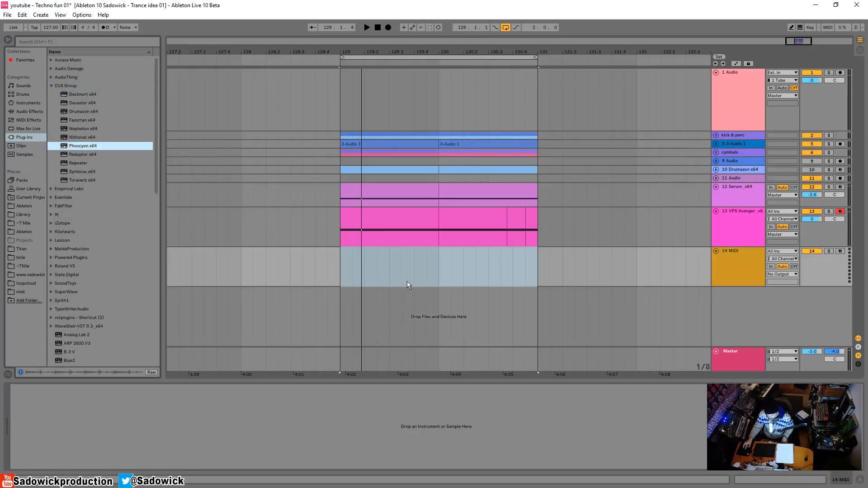
pyautogui.click(29, 389)
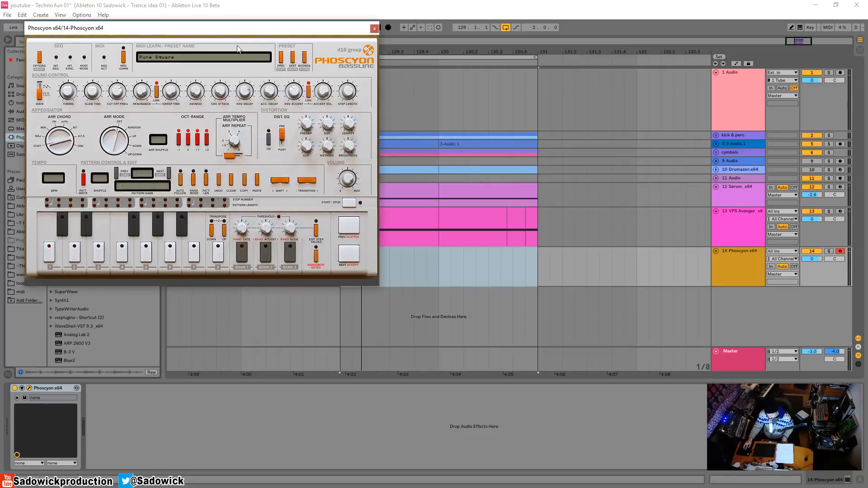
pyautogui.click(375, 29)
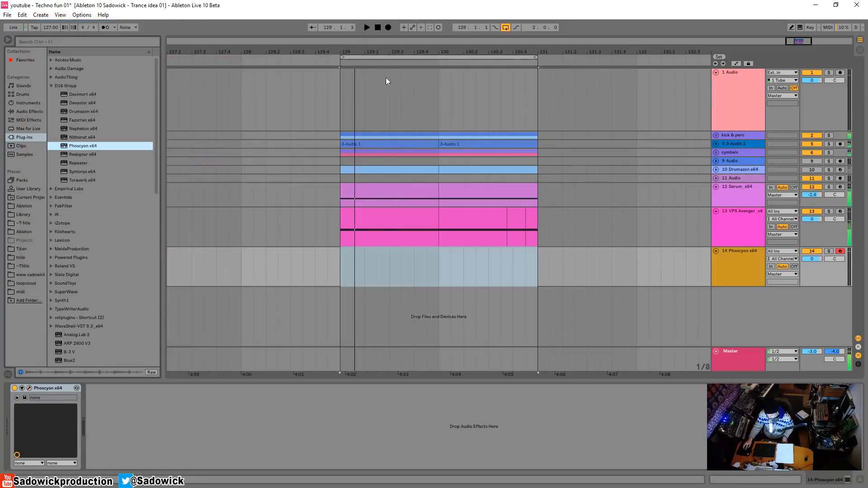
# Step: Create an eighth-note-long MIDI clip at 129.1.3 on the Phoscyon track and play from bar 129
pyautogui.moveTo(343, 261); pyautogui.dragTo(356, 261)
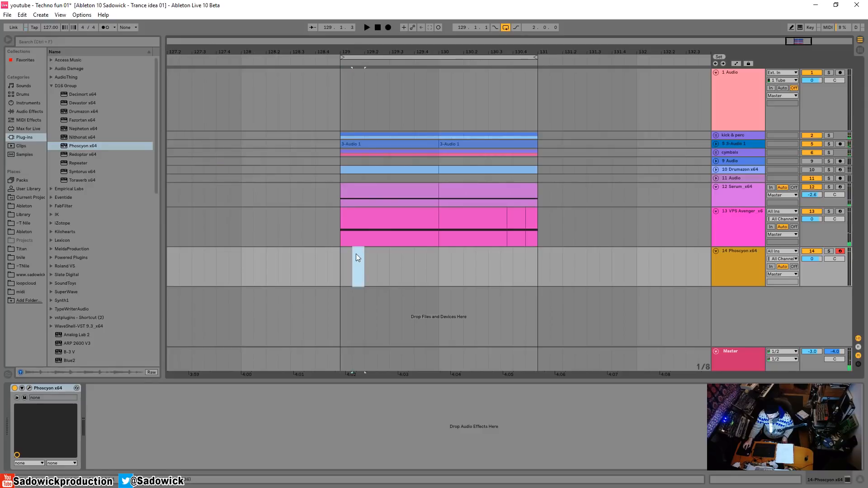
pyautogui.hotkey('ctrl', 'shift', 'm')
pyautogui.click(343, 259)
pyautogui.press('space')
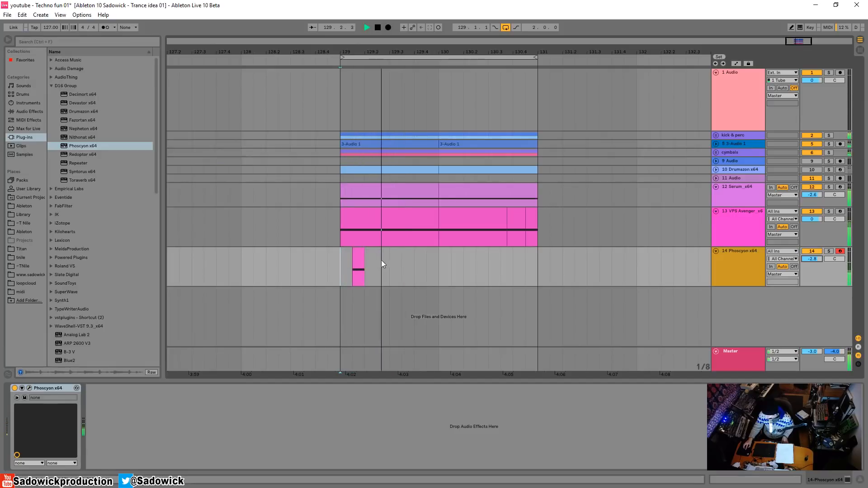
# Step: Place a copy of the short Phoscyon clip at 129.3.1 and play the loop from bar 129
pyautogui.moveTo(384, 260); pyautogui.dragTo(349, 263)
pyautogui.hotkey('ctrl', 'd')
pyautogui.click(348, 269)
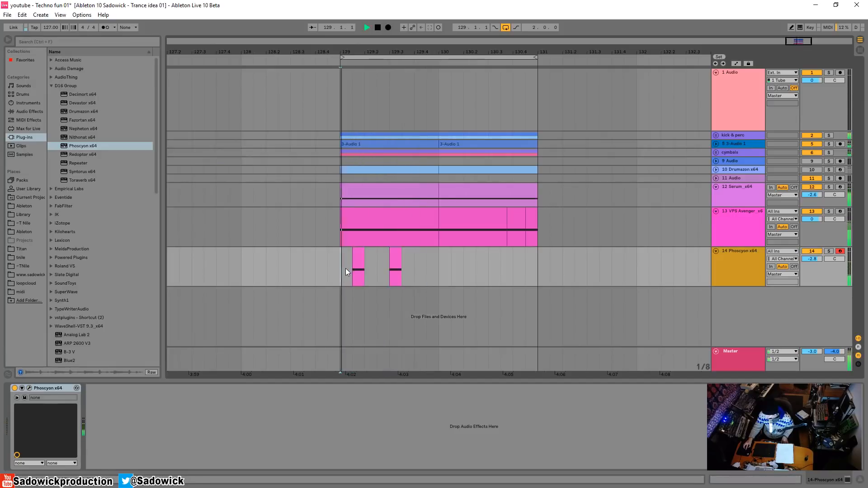
# Step: Try moving the second Phoscyon clip an eighth note later, to 129.3.3, and listen from bar 129
pyautogui.moveTo(401, 54); pyautogui.dragTo(400, 72)
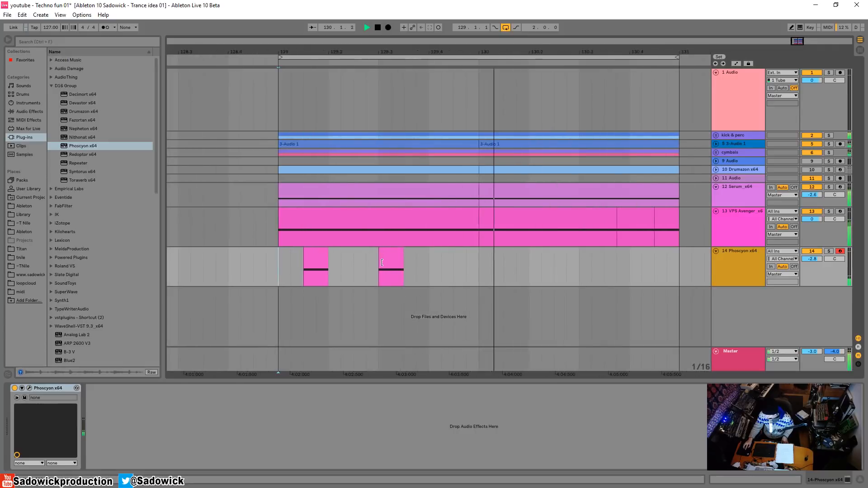
pyautogui.moveTo(390, 254); pyautogui.dragTo(416, 254)
pyautogui.click(382, 272)
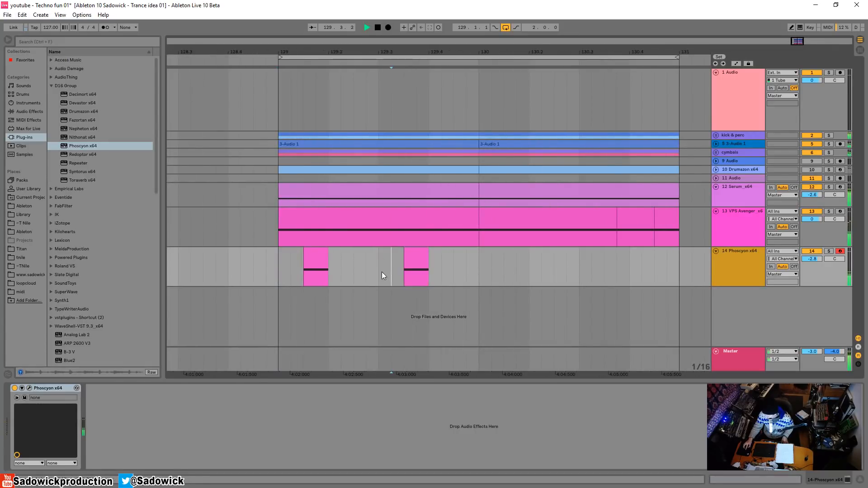
pyautogui.click(261, 268)
pyautogui.click(280, 262)
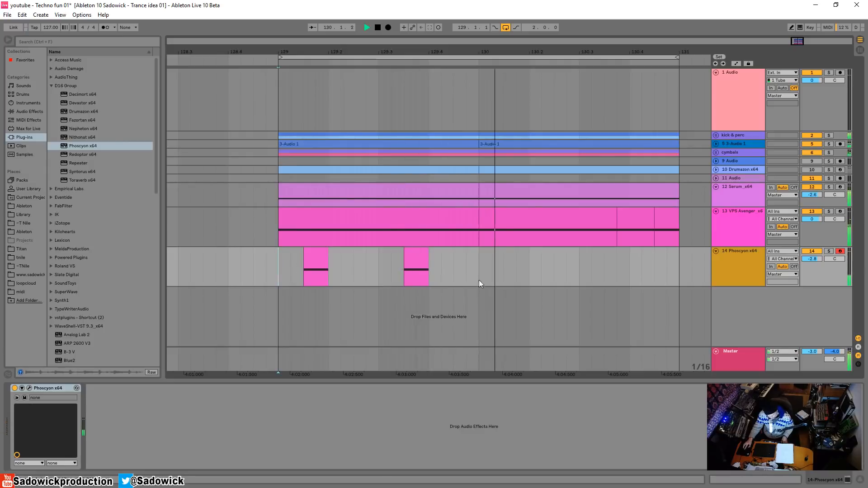
# Step: Move the second Phoscyon clip a sixteenth note earlier, to 129.3.2, audition it from bar 129 and stop playback
pyautogui.click(417, 251)
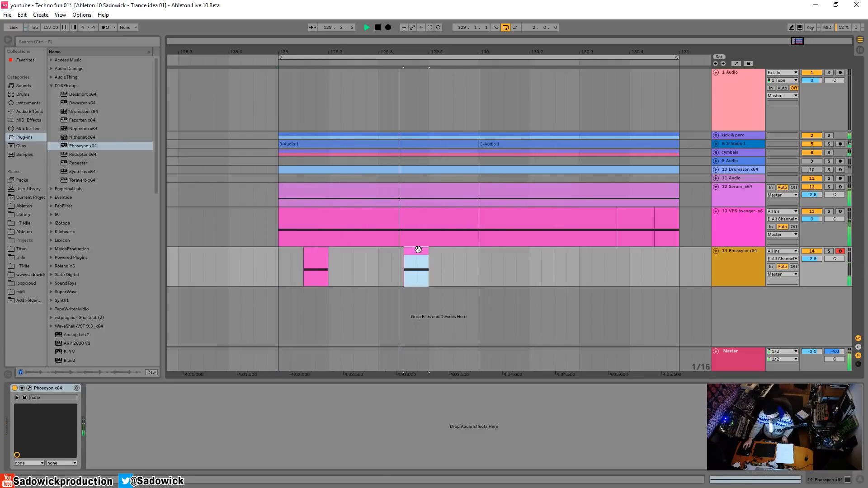
pyautogui.press('space')
pyautogui.moveTo(414, 251); pyautogui.dragTo(407, 260)
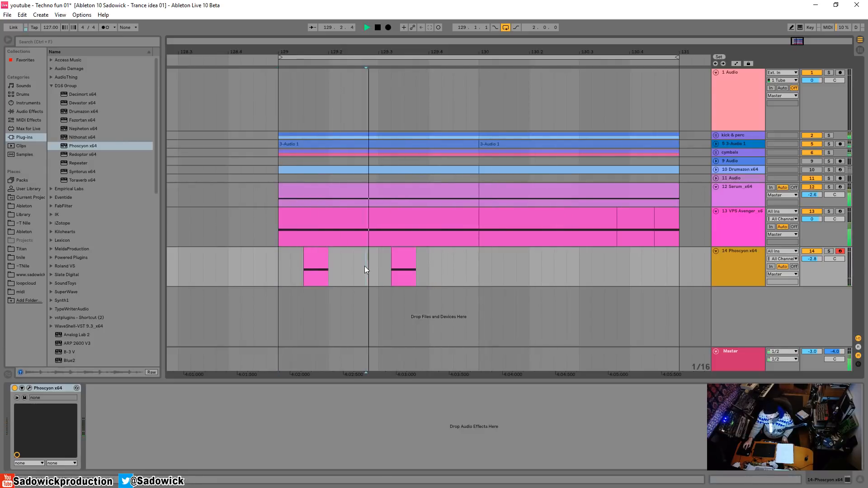
pyautogui.press('space')
pyautogui.click(278, 264)
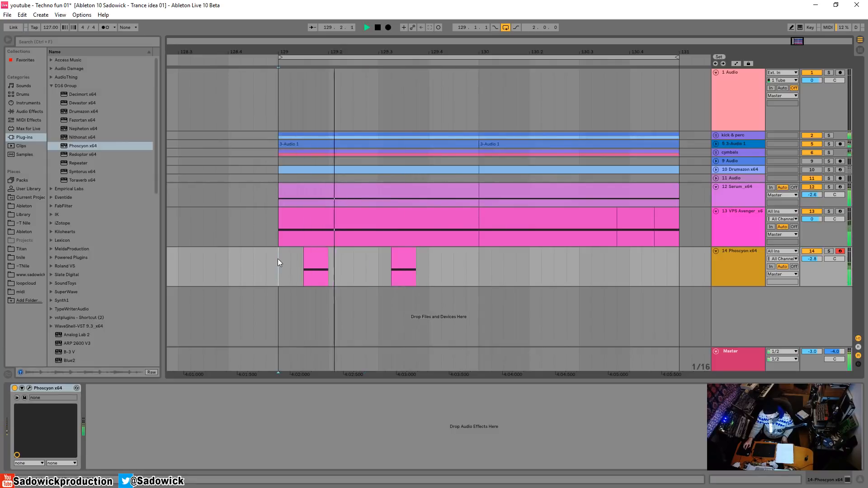
pyautogui.click(402, 250)
pyautogui.press('space')
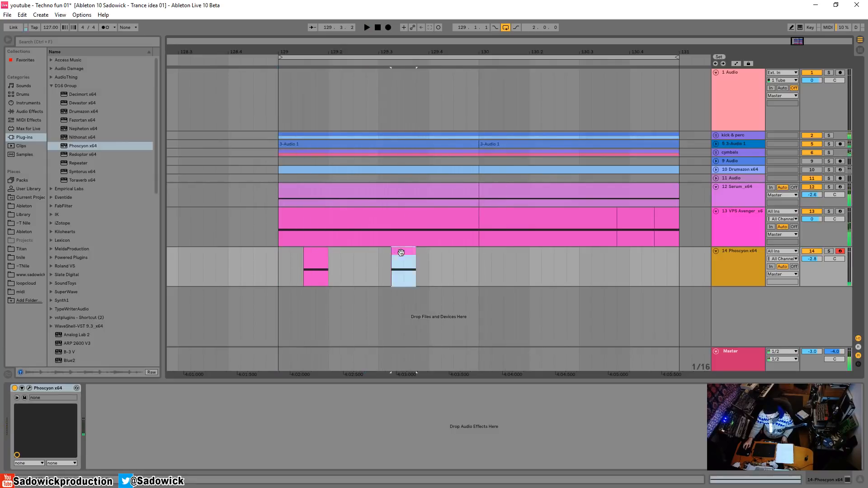
# Step: Move the second Phoscyon clip an eighth note earlier, to 129.2.4, and duplicate the one-bar pattern into bar 130
pyautogui.moveTo(401, 250); pyautogui.dragTo(375, 251)
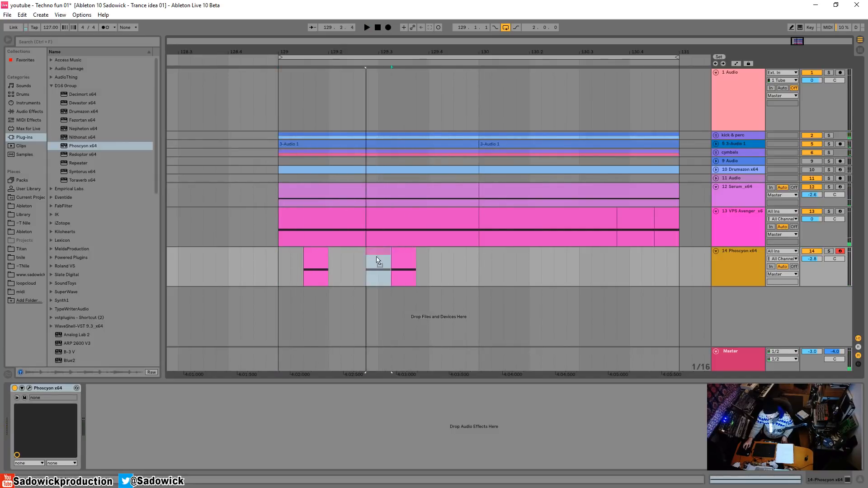
pyautogui.click(279, 267)
pyautogui.press('space')
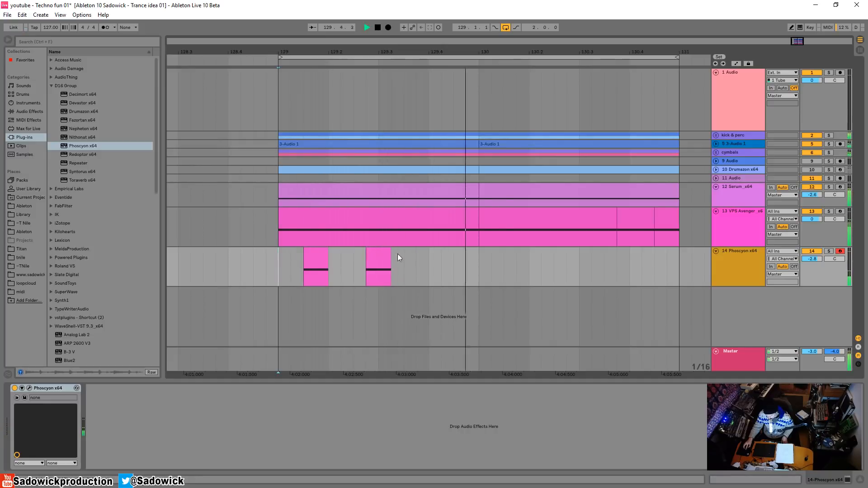
pyautogui.moveTo(476, 263); pyautogui.dragTo(277, 264)
pyautogui.hotkey('ctrl', 'd')
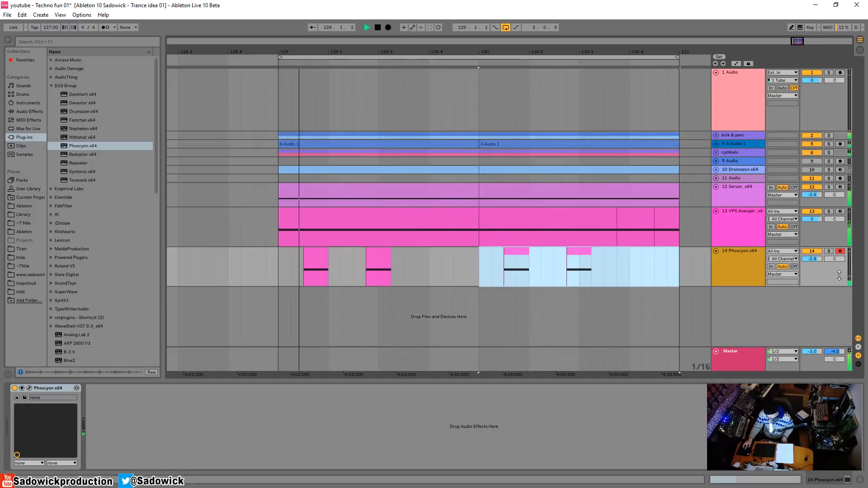
# Step: Adjust the Phoscyon sound during playback, setting the distortion preamp to 4.1 dB and the envelope attack to 64.1 ms
pyautogui.click(29, 389)
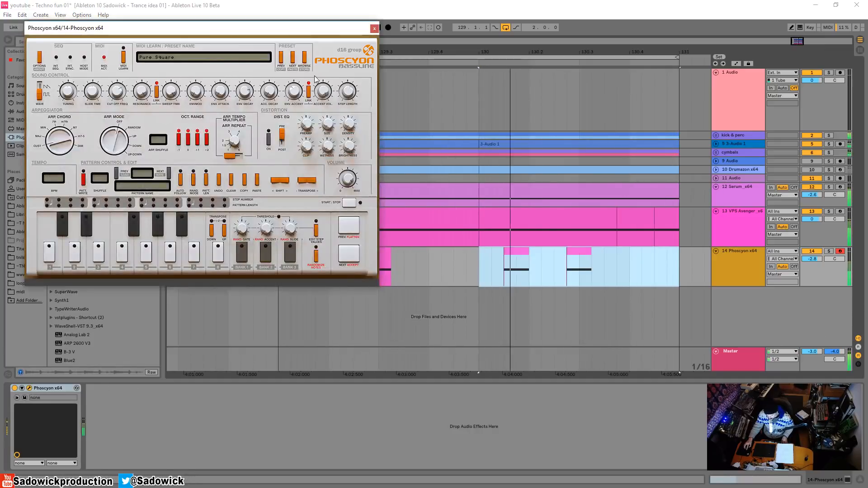
pyautogui.click(281, 134)
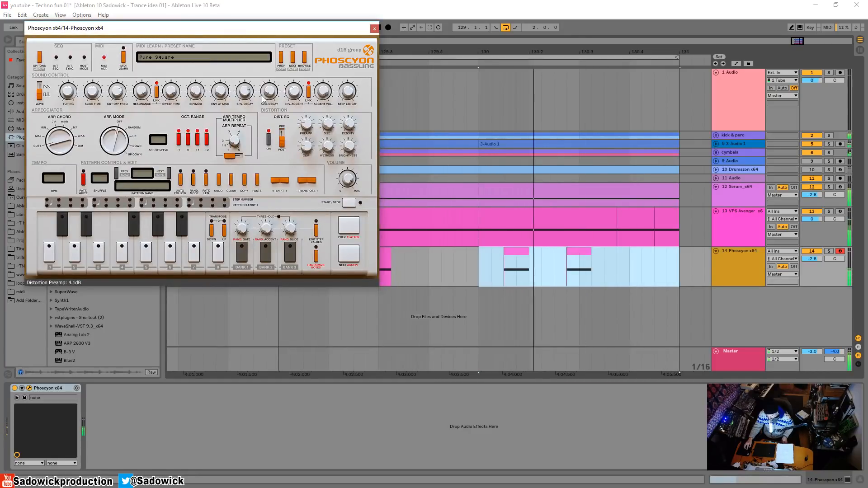
pyautogui.moveTo(271, 62); pyautogui.dragTo(270, 22)
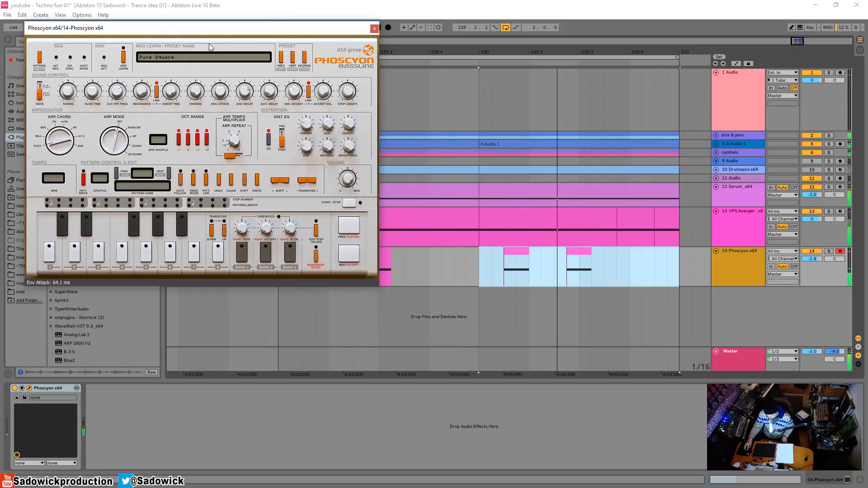
pyautogui.moveTo(209, 44); pyautogui.dragTo(209, 64)
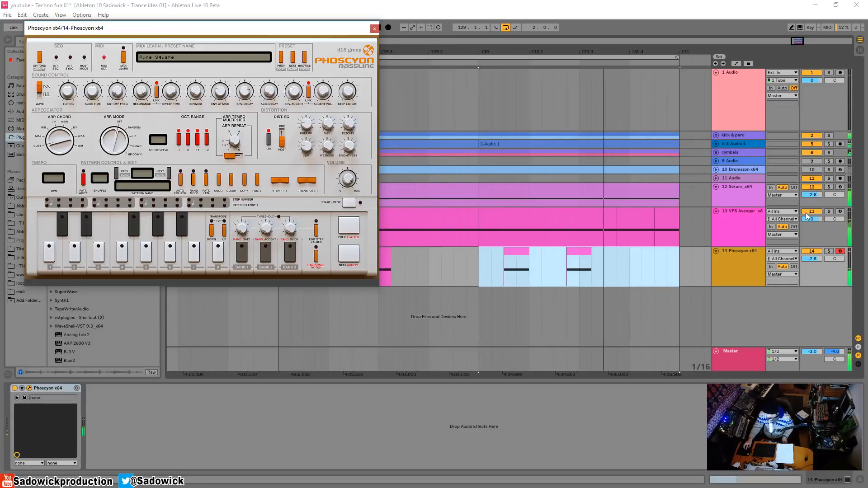
# Step: Solo the Phoscyon track and insert the D16 Group Repeater delay after the synth, with its plug-in window open
pyautogui.click(830, 252)
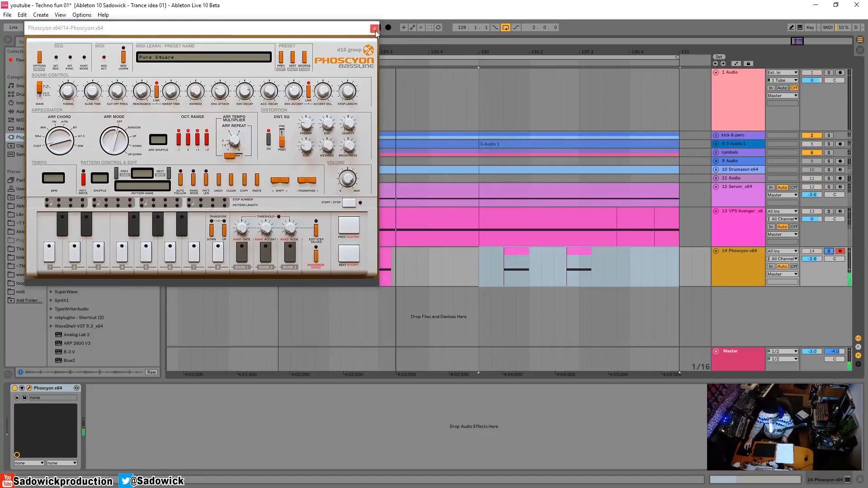
pyautogui.click(375, 29)
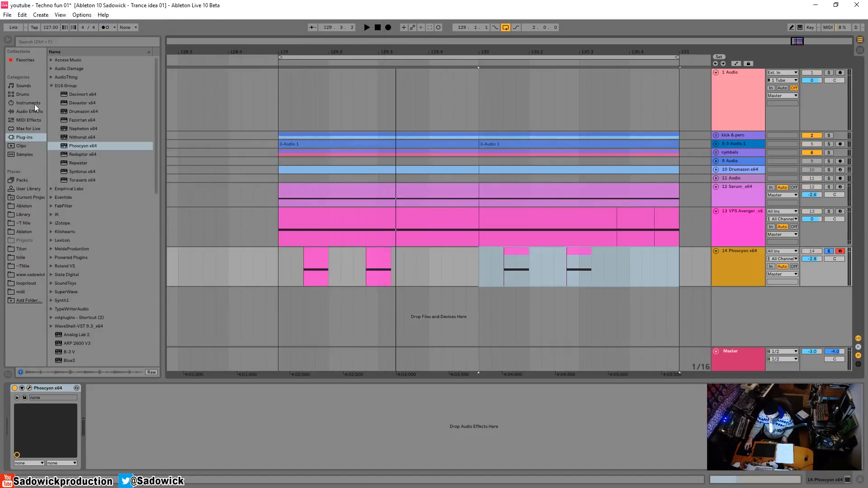
pyautogui.moveTo(80, 164); pyautogui.dragTo(212, 377)
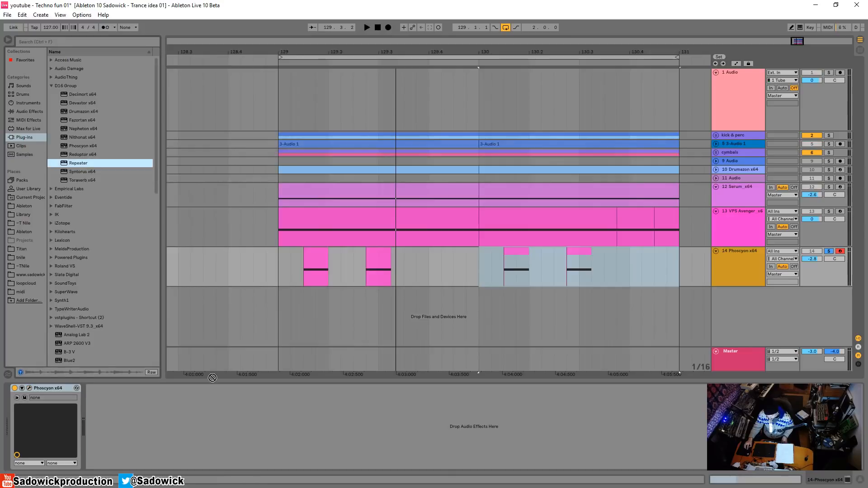
pyautogui.moveTo(134, 387); pyautogui.dragTo(131, 384)
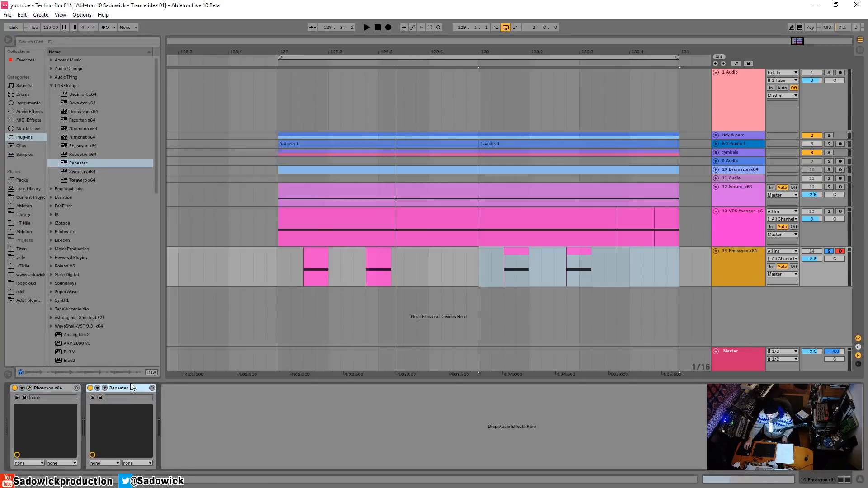
pyautogui.click(105, 388)
pyautogui.moveTo(231, 31); pyautogui.dragTo(324, 132)
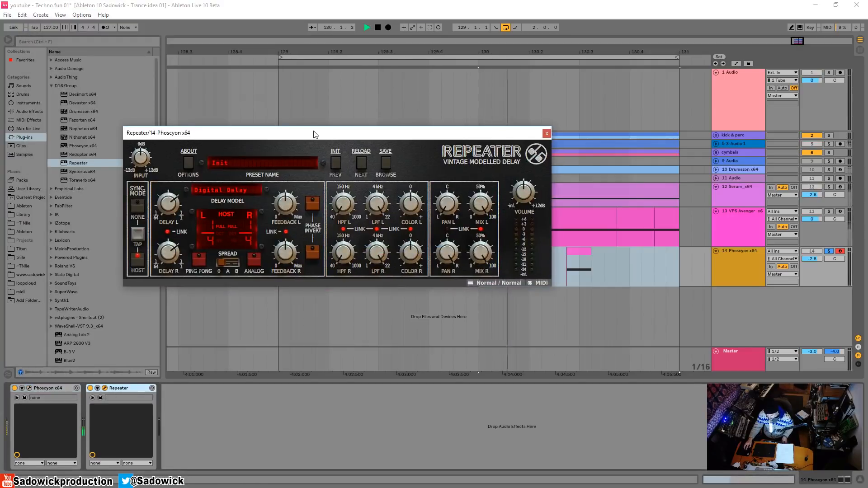
# Step: Unlink Repeater's delay times, set the left delay to 1/16 and the right to 1/8, and play the loop
pyautogui.moveTo(210, 240); pyautogui.dragTo(213, 255)
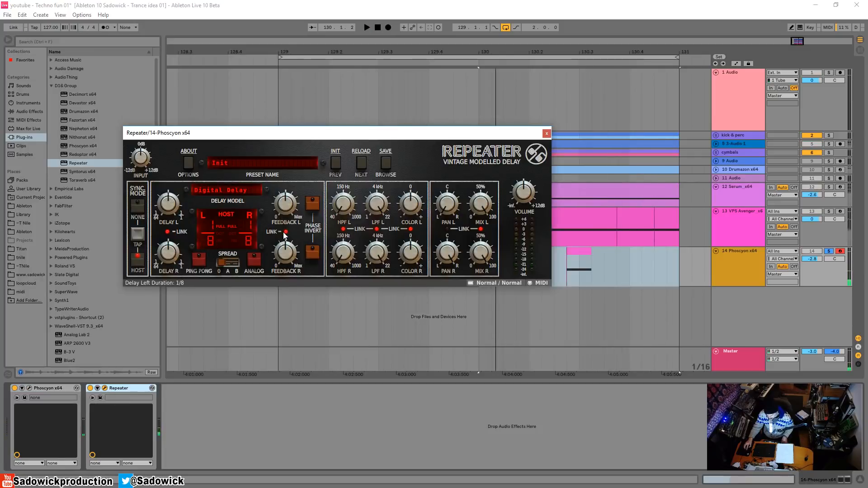
pyautogui.moveTo(251, 231)
pyautogui.mouseDown()
pyautogui.moveTo(251, 247)
pyautogui.moveTo(247, 226)
pyautogui.mouseUp()
pyautogui.click(168, 233)
pyautogui.press('space')
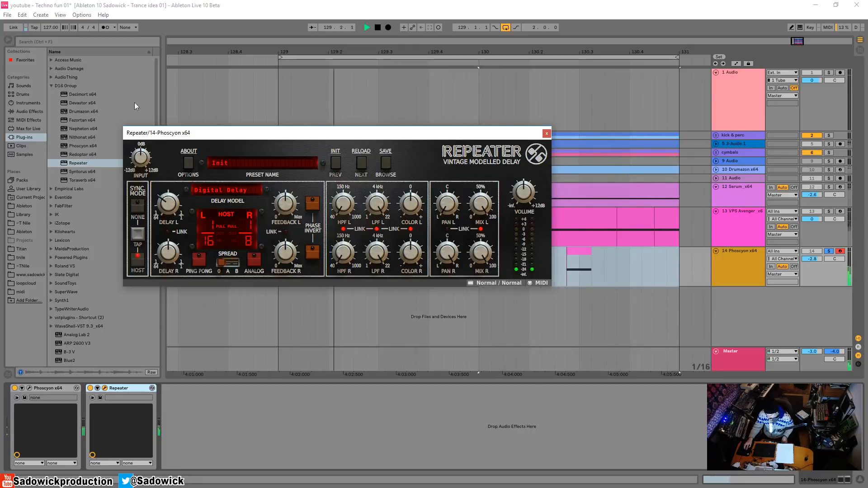
# Step: Check the delay rhythm briefly against the metronome and switch on Repeater's analog feedback
pyautogui.click(101, 26)
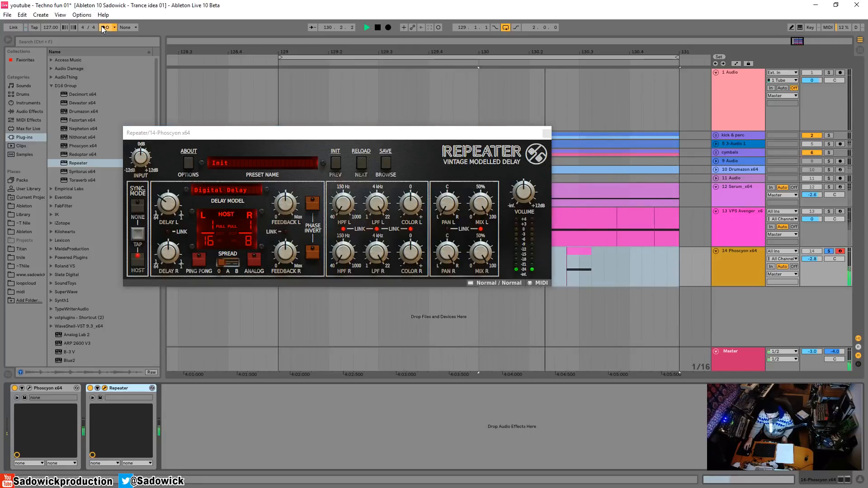
pyautogui.click(104, 27)
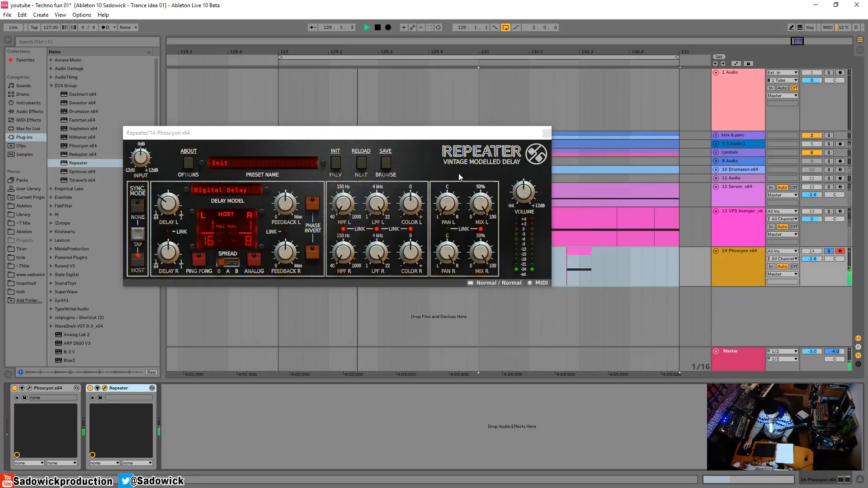
pyautogui.press('space')
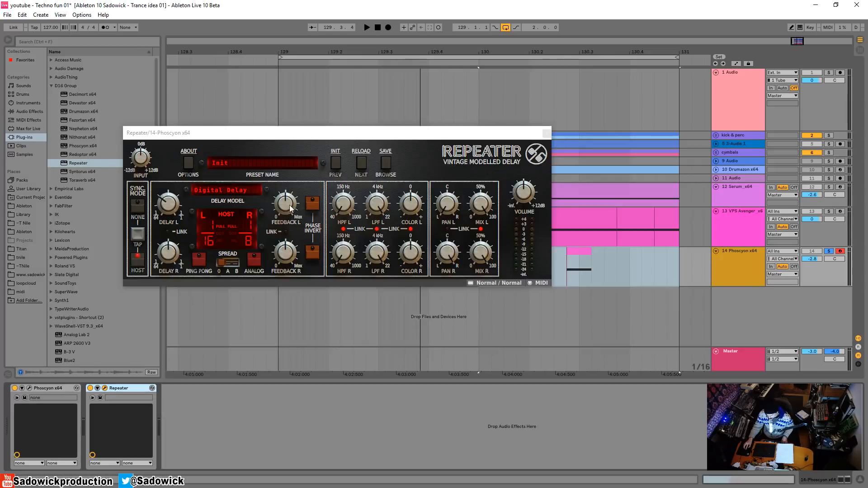
pyautogui.click(254, 259)
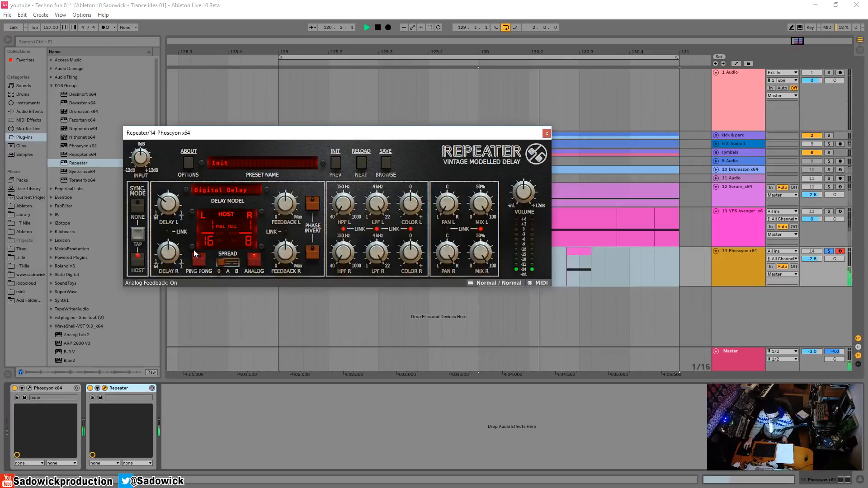
pyautogui.press('space')
# Step: Group Repeater into an Audio Effect Rack with a second, empty chain, and unsolo the Phoscyon track during playback
pyautogui.rightClick(129, 390)
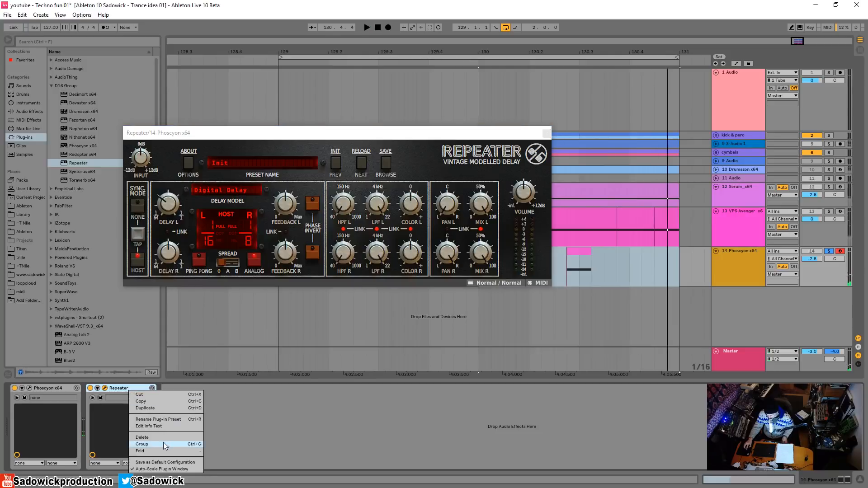
pyautogui.click(163, 444)
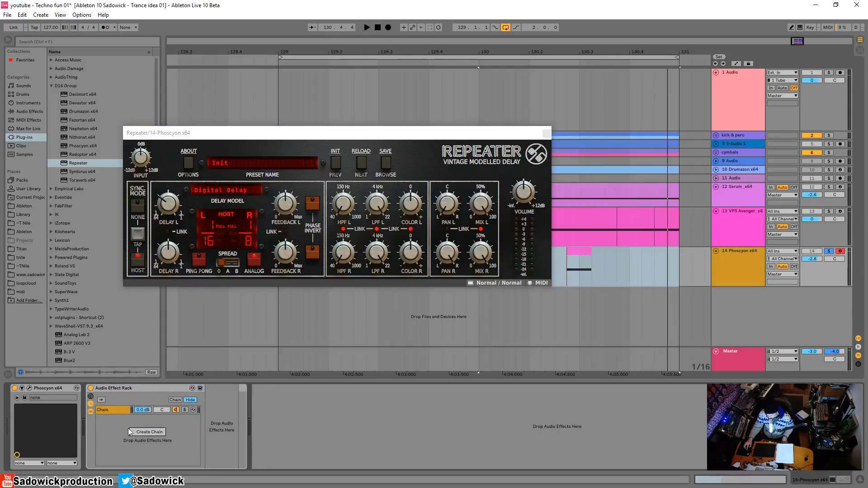
pyautogui.click(139, 431)
pyautogui.press('space')
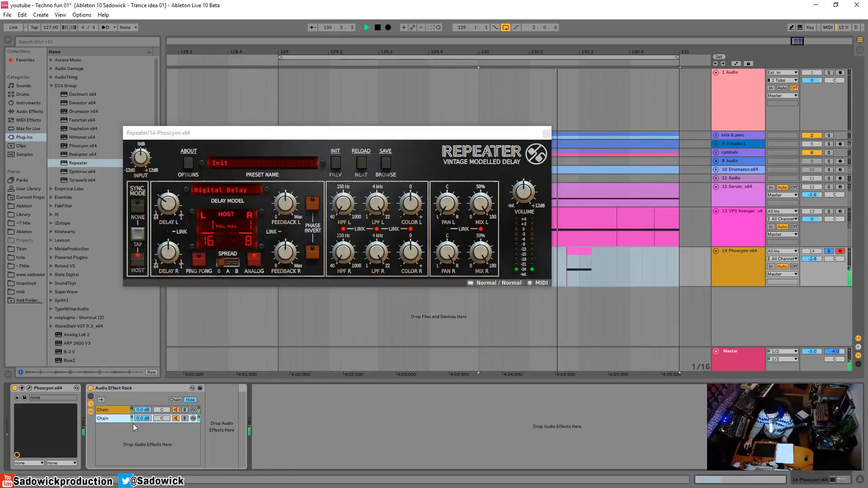
pyautogui.click(194, 411)
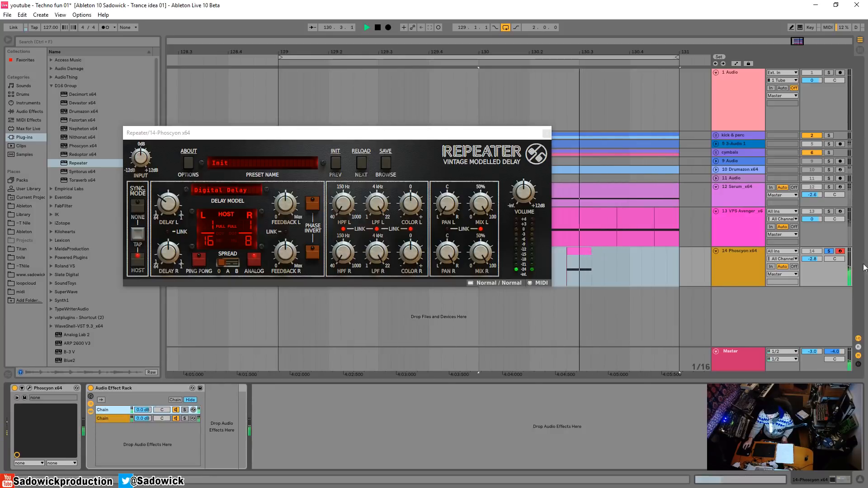
pyautogui.click(829, 251)
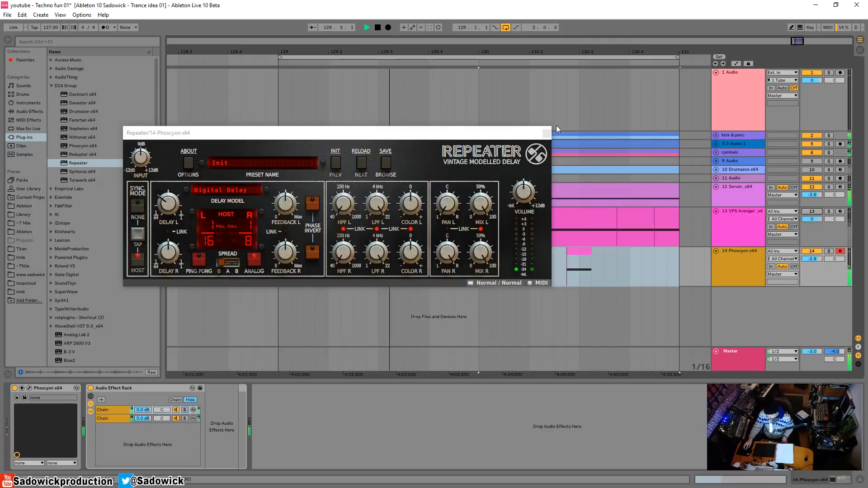
pyautogui.click(546, 133)
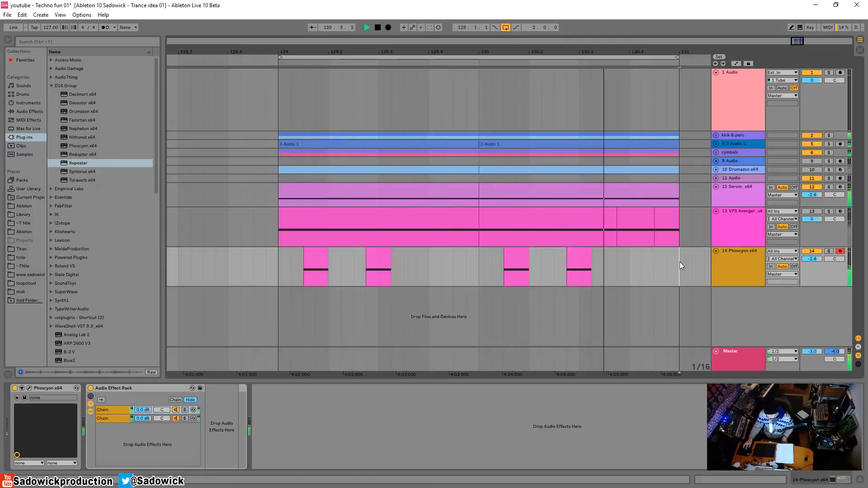
# Step: Move the second Phoscyon clip in bar 129 a sixteenth note earlier, to 129.2.3, audition it and stop playback
pyautogui.moveTo(681, 263); pyautogui.dragTo(275, 258)
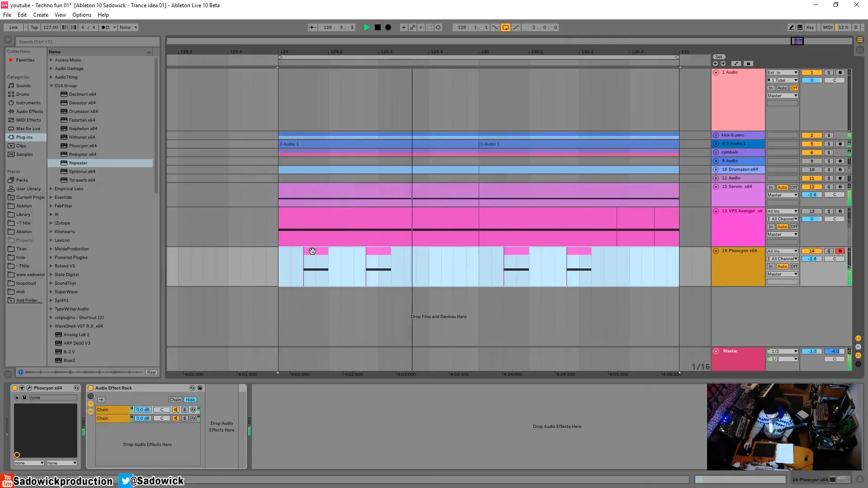
pyautogui.click(378, 251)
pyautogui.moveTo(376, 252)
pyautogui.mouseDown()
pyautogui.moveTo(388, 260)
pyautogui.moveTo(363, 259)
pyautogui.mouseUp()
pyautogui.click(284, 265)
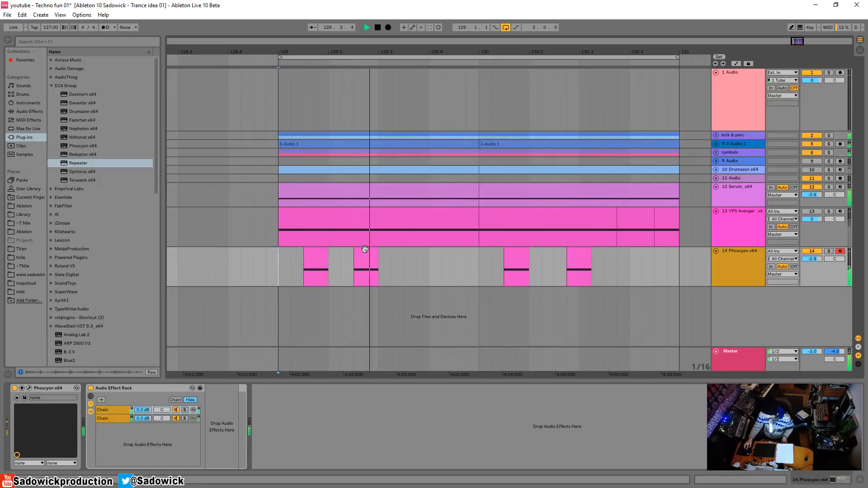
pyautogui.press('space')
# Step: Reopen the Repeater inside the rack, try its ping-pong switch and set the right feedback to 73% during playback
pyautogui.click(112, 418)
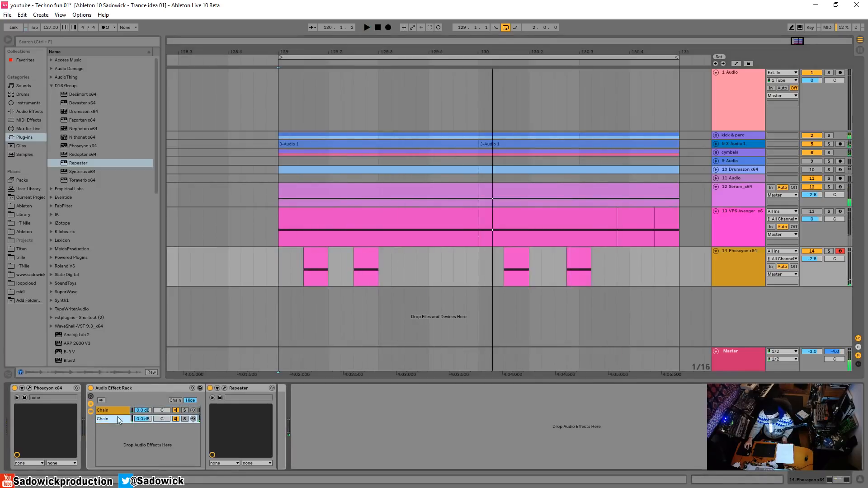
pyautogui.click(225, 388)
pyautogui.press('space')
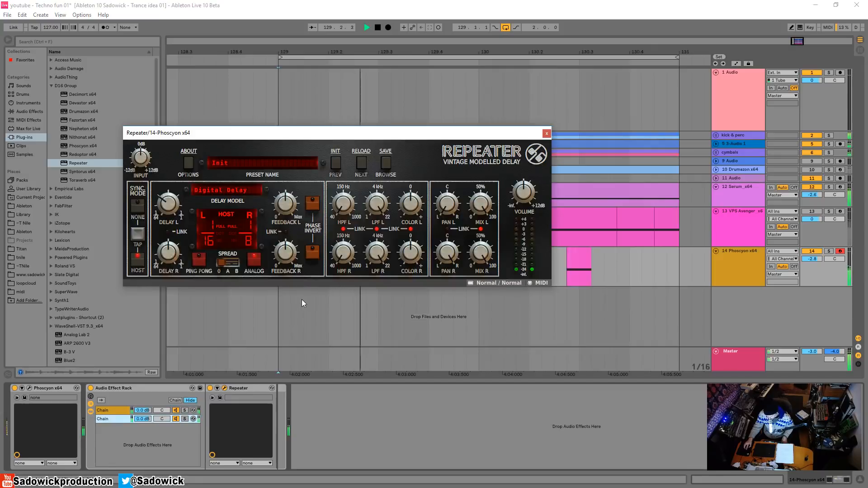
pyautogui.click(200, 259)
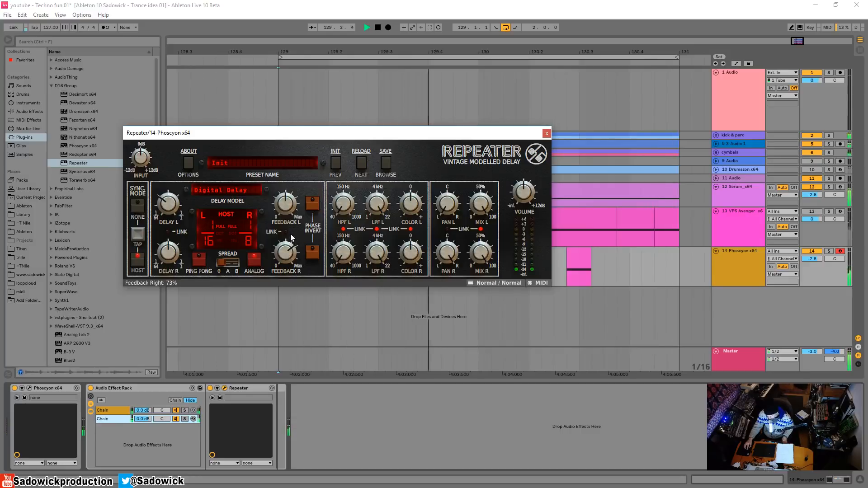
pyautogui.click(547, 133)
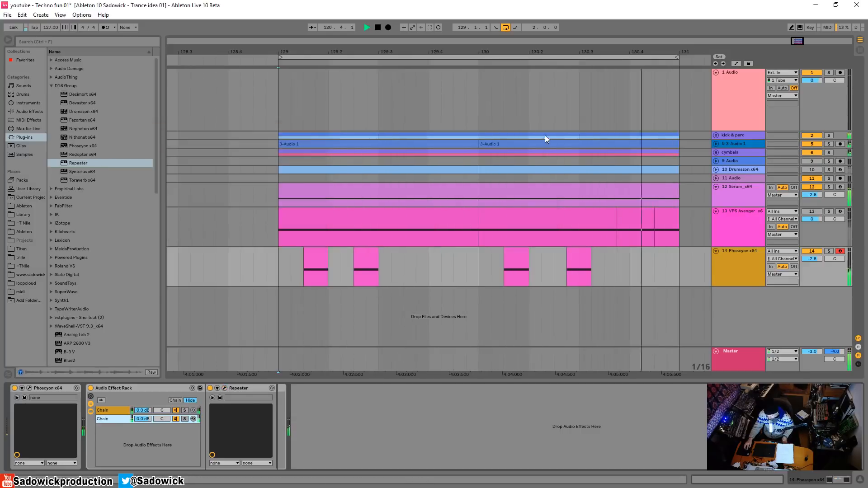
# Step: Fold the Audio Effect Rack on the Phoscyon track and collapse the D16 Group plug-in folder
pyautogui.doubleClick(130, 388)
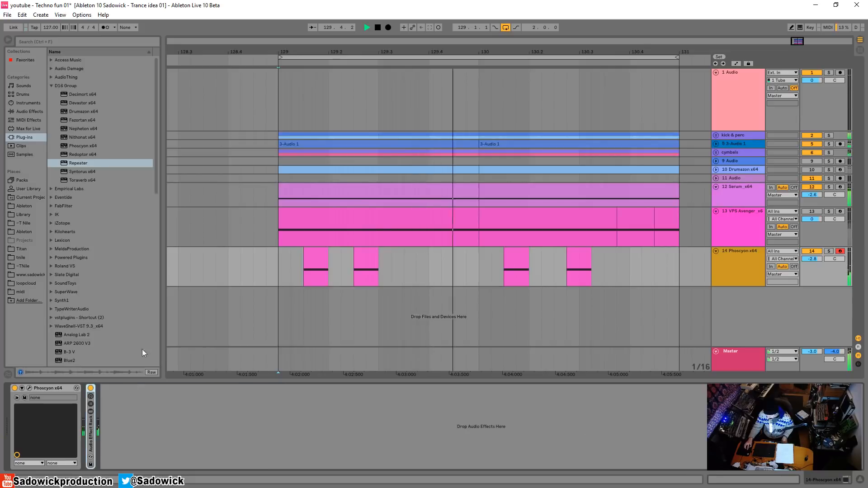
pyautogui.click(52, 85)
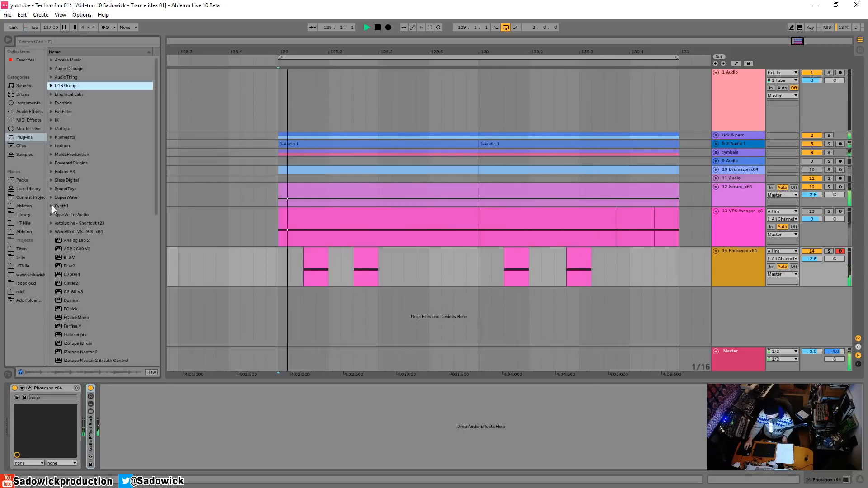
# Step: Deactivate the Phoscyon and VPS Avenger tracks while auditioning the mix, stop playback and make the Serum track slightly taller
pyautogui.click(806, 214)
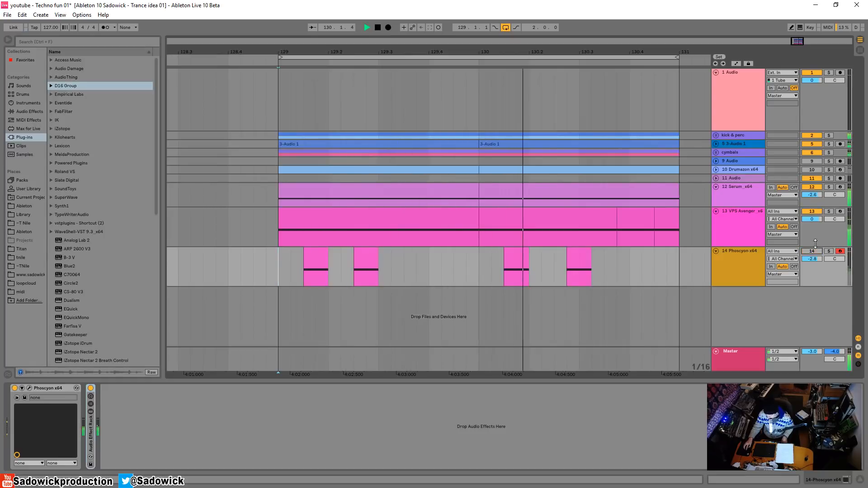
pyautogui.click(815, 211)
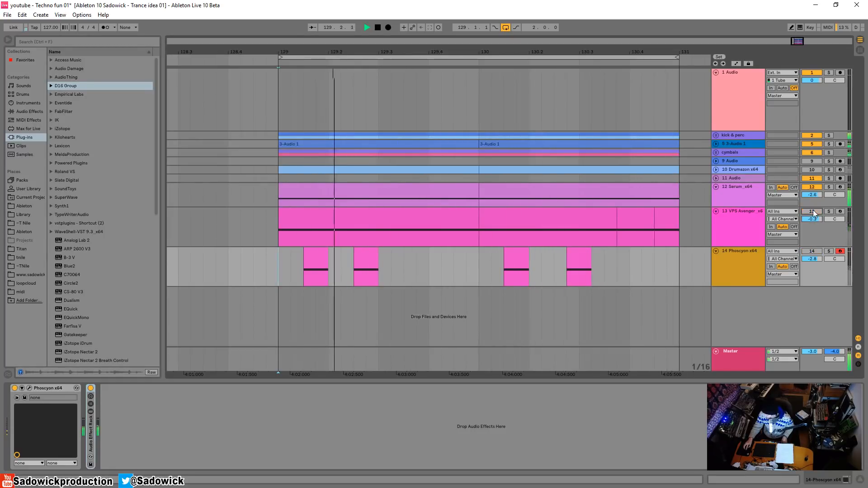
pyautogui.press('space')
pyautogui.moveTo(817, 208); pyautogui.dragTo(818, 219)
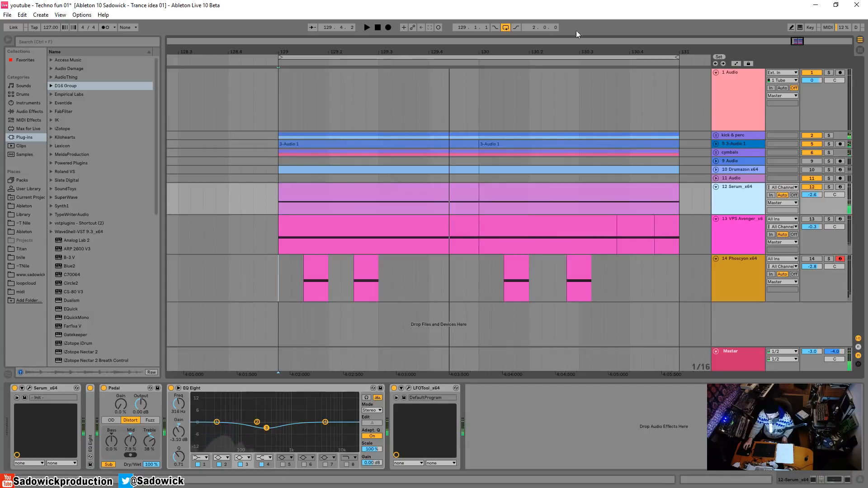
# Step: Consolidate the VPS Avenger and Phoscyon clips across bars 129 to 130 into one two-bar clip per track
pyautogui.moveTo(578, 52); pyautogui.dragTo(457, 13)
pyautogui.moveTo(495, 267); pyautogui.dragTo(329, 229)
pyautogui.rightClick(344, 218)
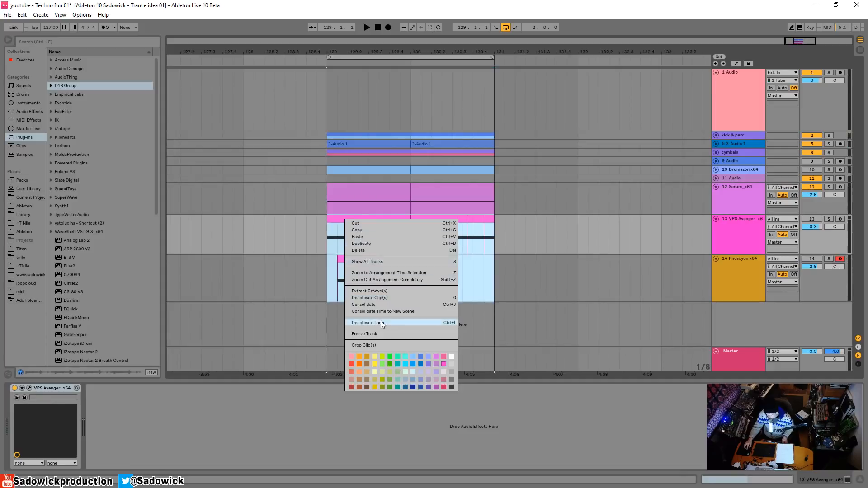
pyautogui.click(374, 304)
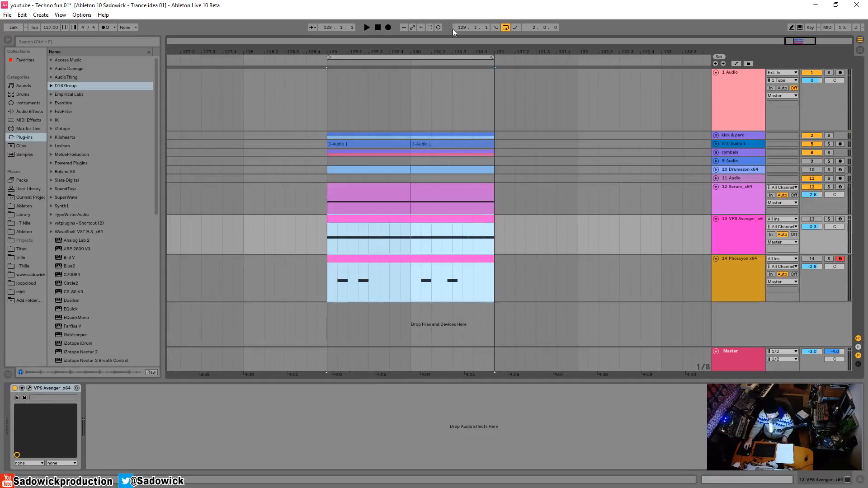
# Step: Reduce the track heights, unfold the kick & perc group, solo it and start playback
pyautogui.moveTo(846, 115); pyautogui.dragTo(847, 85)
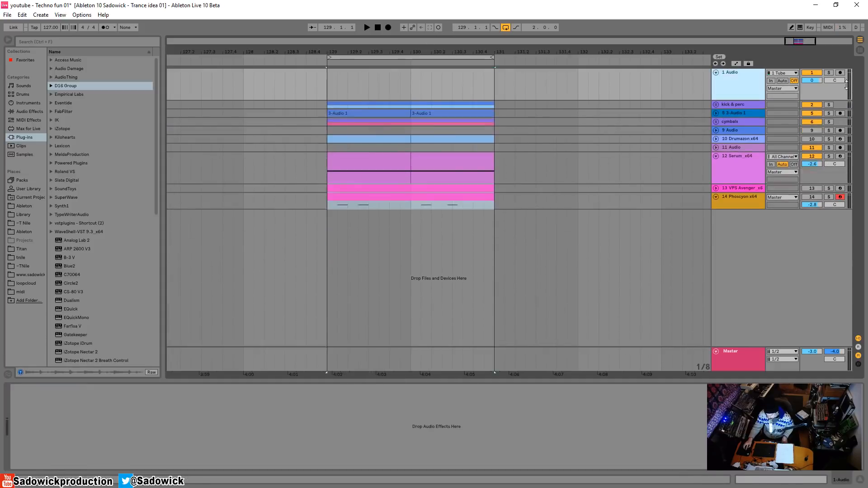
pyautogui.click(716, 105)
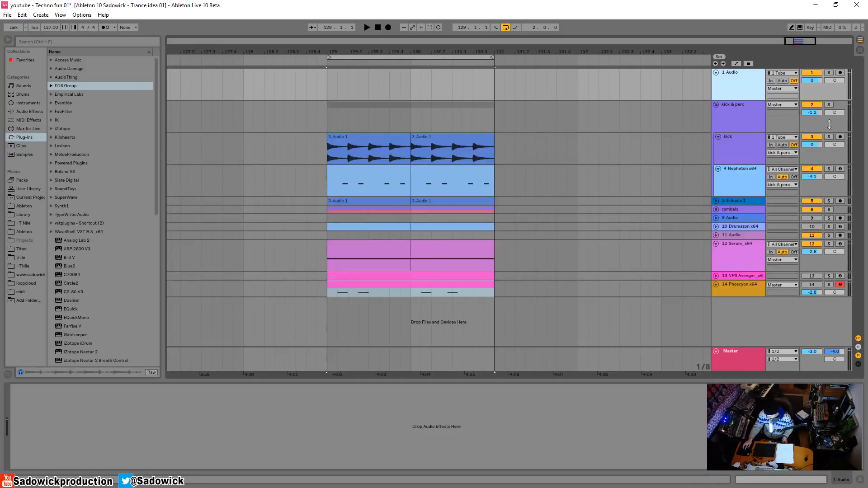
pyautogui.click(829, 105)
pyautogui.press('space')
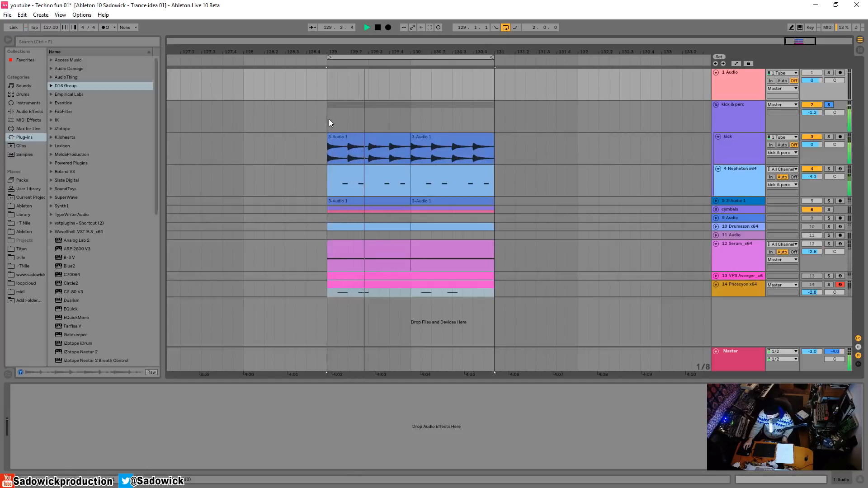
# Step: Copy the two-bar kick & perc clips from bar 129 to bar 1 and duplicate them up to bar 17
pyautogui.moveTo(329, 118); pyautogui.dragTo(487, 172)
pyautogui.click(495, 173)
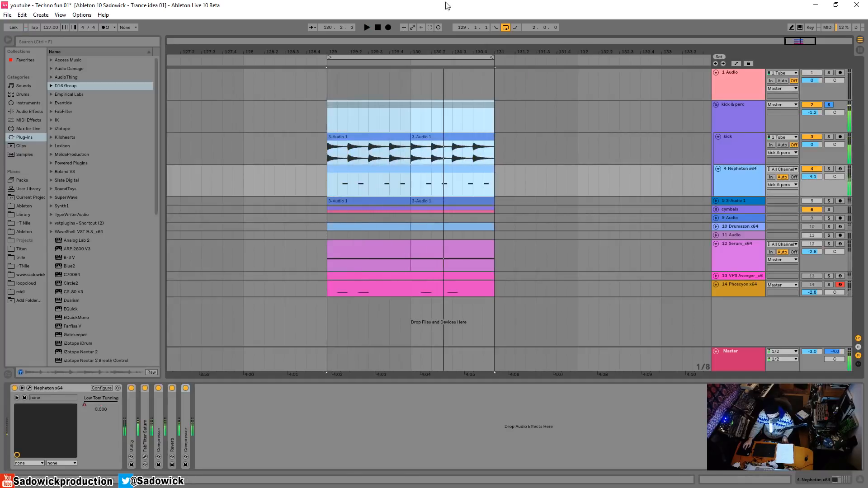
pyautogui.moveTo(411, 52); pyautogui.dragTo(411, 9)
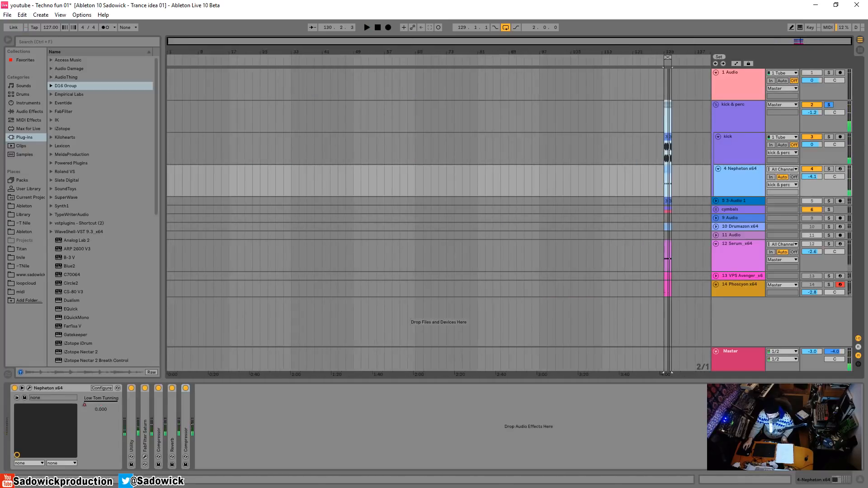
pyautogui.click(171, 117)
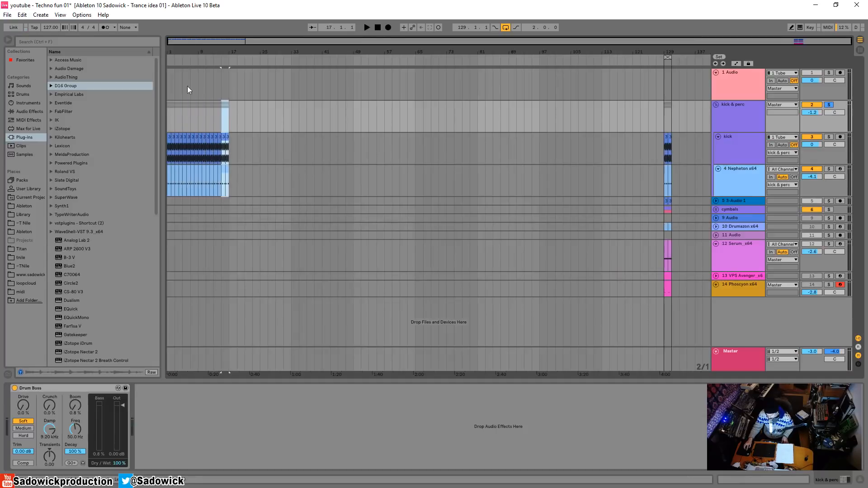
pyautogui.press('space')
# Step: Turn on looping for the first kick and Nepheton clips and extend each one to bar 17
pyautogui.moveTo(170, 52); pyautogui.dragTo(164, 129)
pyautogui.click(176, 137)
pyautogui.keyDown('shift'); pyautogui.click(181, 169); pyautogui.keyUp('shift')
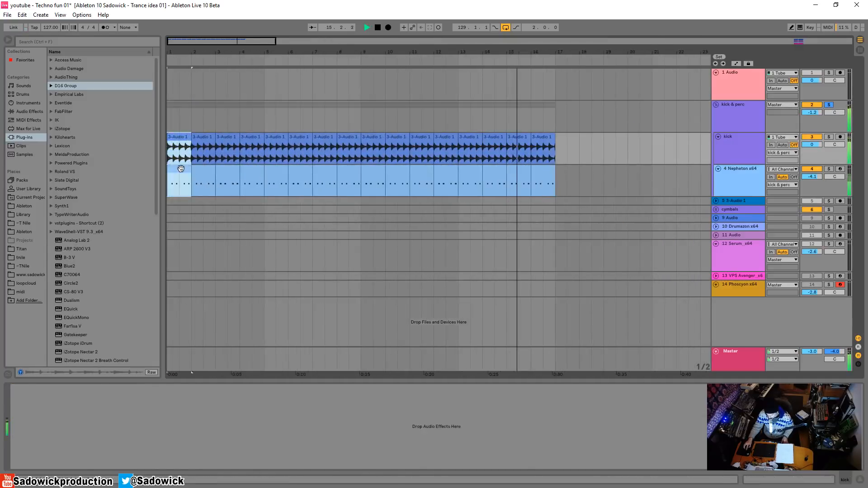
pyautogui.hotkey('shift', 'Tab')
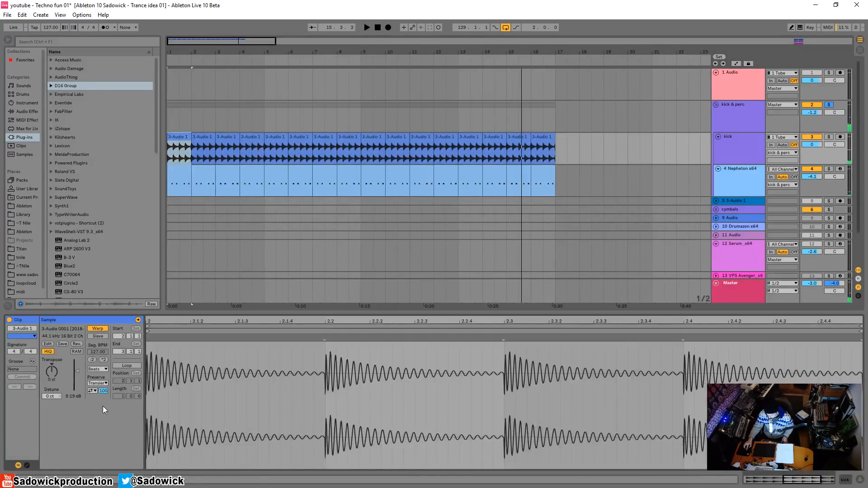
pyautogui.click(174, 177)
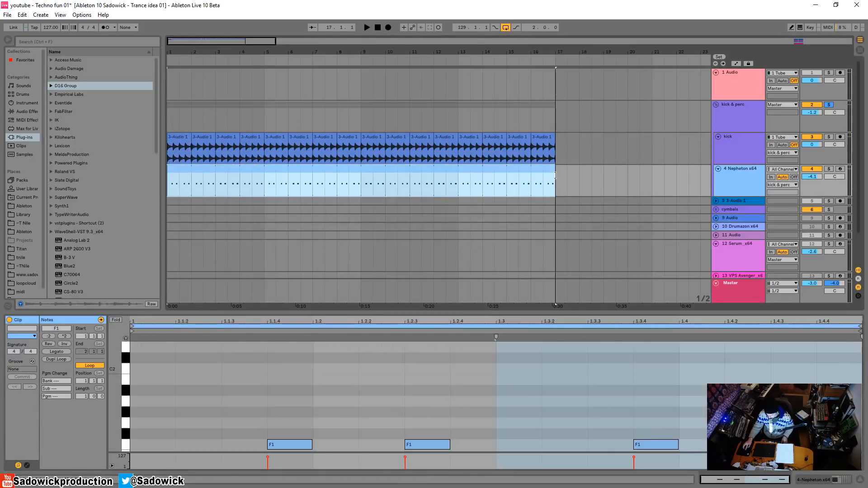
pyautogui.click(186, 137)
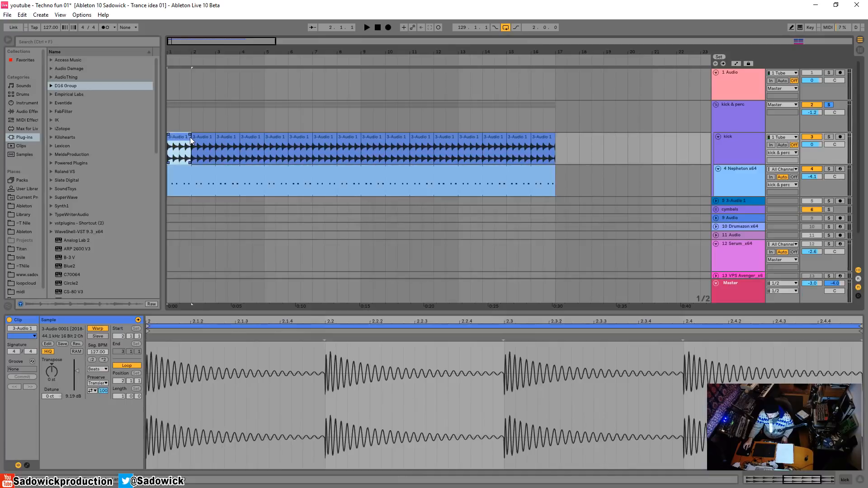
pyautogui.moveTo(191, 142); pyautogui.dragTo(556, 147)
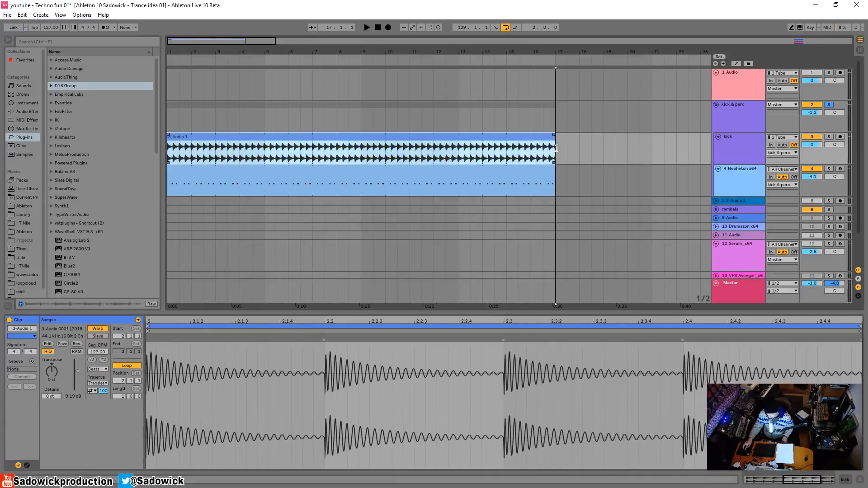
# Step: Audition the kick & perc group from bar 1, unsolo it, shrink its kick and Nepheton tracks and stop playback
pyautogui.press('space')
pyautogui.click(827, 107)
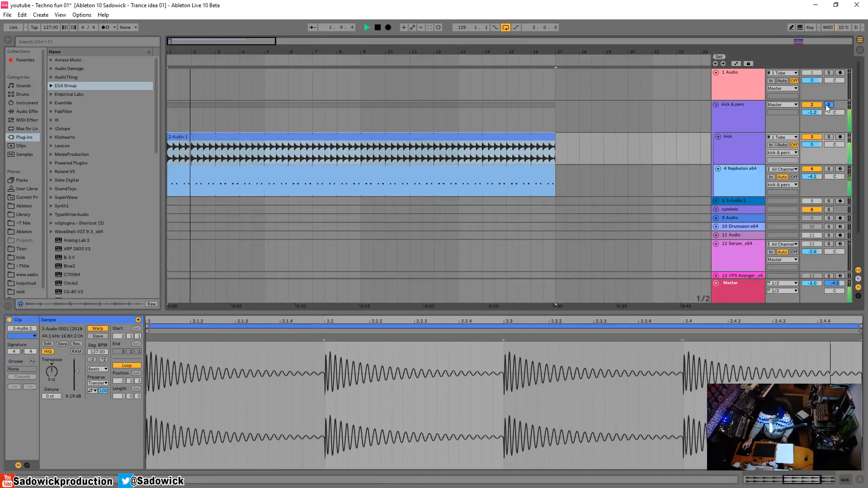
pyautogui.click(828, 106)
pyautogui.scroll(-8, 431, 135)
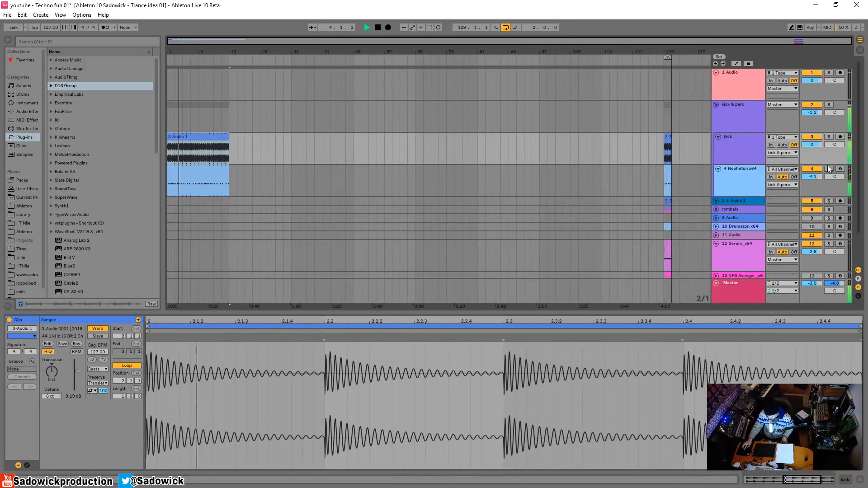
pyautogui.moveTo(826, 196); pyautogui.dragTo(826, 175)
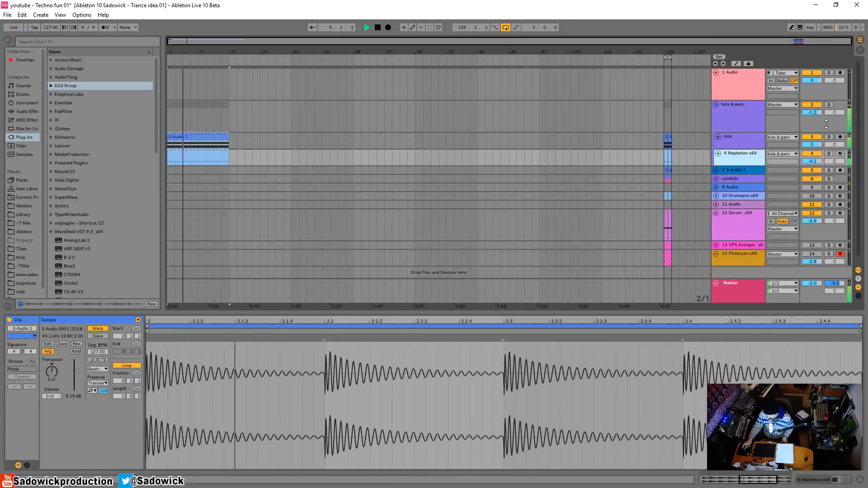
pyautogui.moveTo(827, 124); pyautogui.dragTo(827, 116)
pyautogui.press('space')
# Step: Solo the cymbals group and audition its clips at bar 129
pyautogui.moveTo(685, 51); pyautogui.dragTo(607, 86)
pyautogui.moveTo(531, 154); pyautogui.dragTo(483, 156)
pyautogui.click(831, 155)
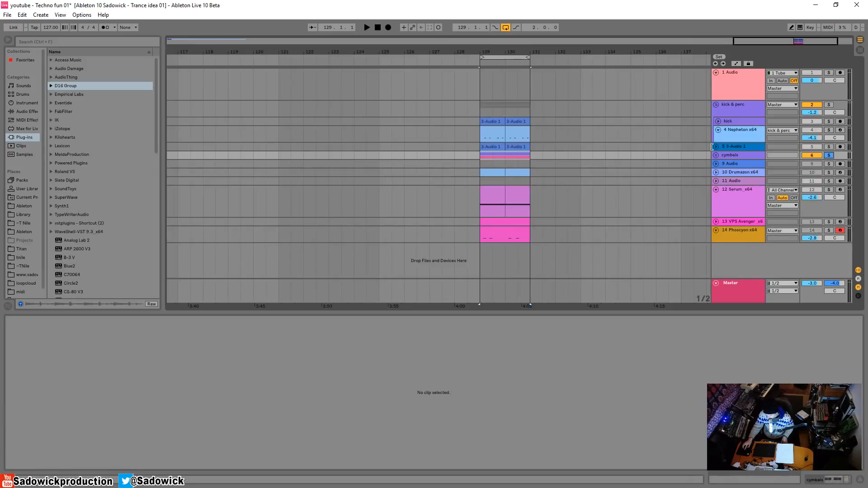
pyautogui.press('space')
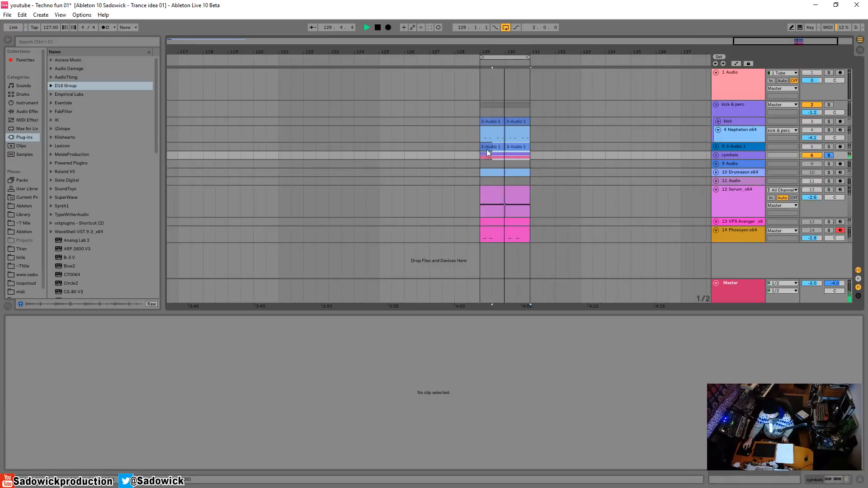
# Step: Copy the two-bar cymbals clips from bar 129 to bar 1, duplicate them up to bar 17 and stop playback
pyautogui.moveTo(487, 149); pyautogui.dragTo(483, 154)
pyautogui.moveTo(468, 52); pyautogui.dragTo(468, 20)
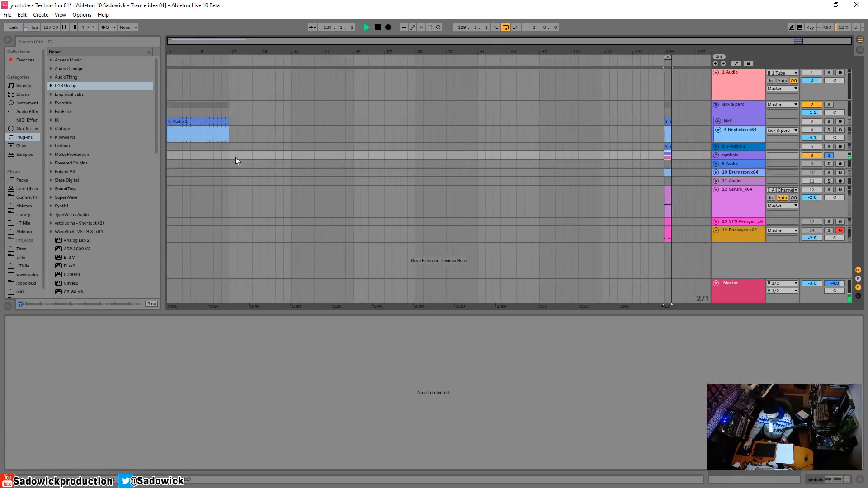
pyautogui.hotkey('ctrl', 'd')
pyautogui.hotkey('ctrl', 'd')
pyautogui.hotkey('ctrl', 'd')
pyautogui.hotkey('ctrl', 'd')
pyautogui.hotkey('ctrl', 'd')
pyautogui.hotkey('ctrl', 'd')
pyautogui.hotkey('ctrl', 'd')
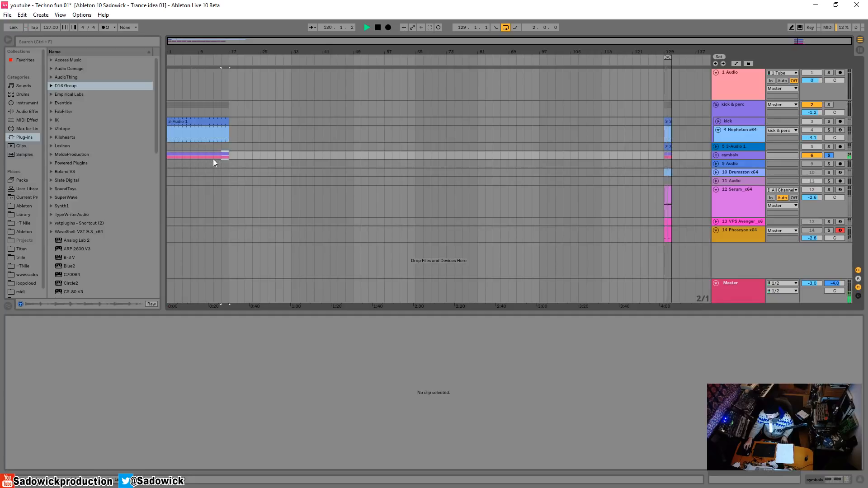
pyautogui.press('space')
# Step: Unfold the cymbals group and extend the first looped 707 and 808 Core Kit clips to bar 17
pyautogui.moveTo(201, 51); pyautogui.dragTo(200, 83)
pyautogui.click(716, 155)
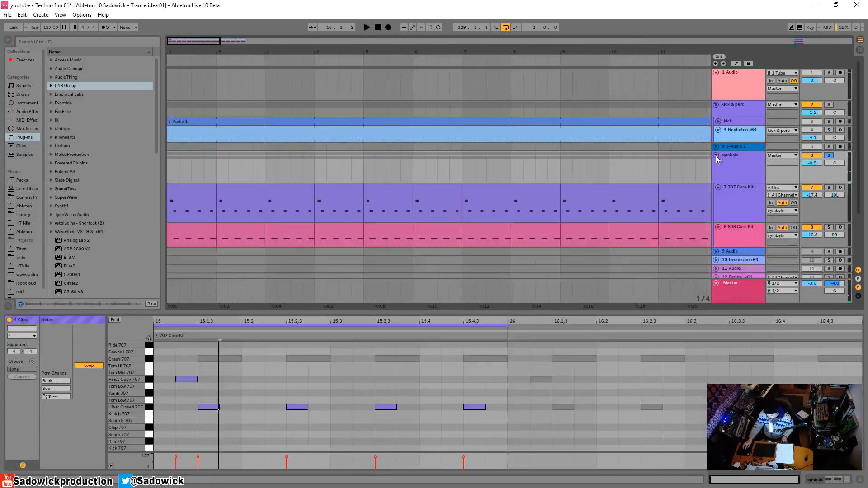
pyautogui.click(190, 220)
pyautogui.keyDown('shift'); pyautogui.click(190, 224); pyautogui.keyUp('shift')
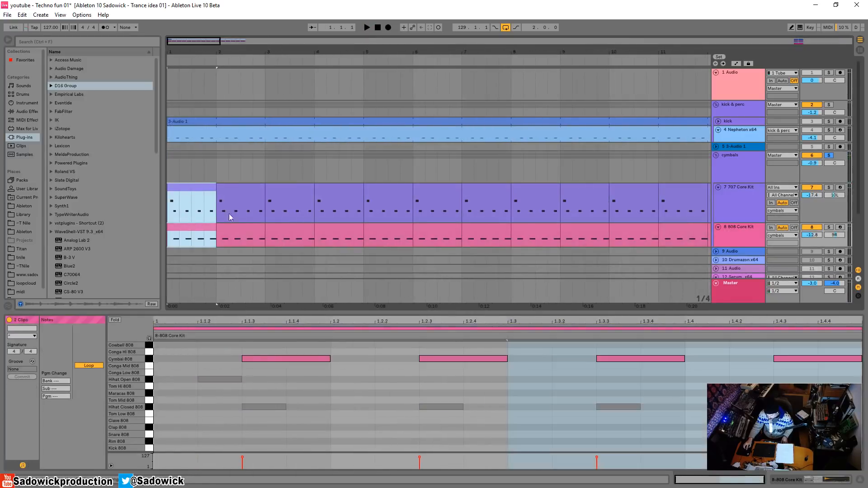
pyautogui.moveTo(215, 185); pyautogui.dragTo(733, 180)
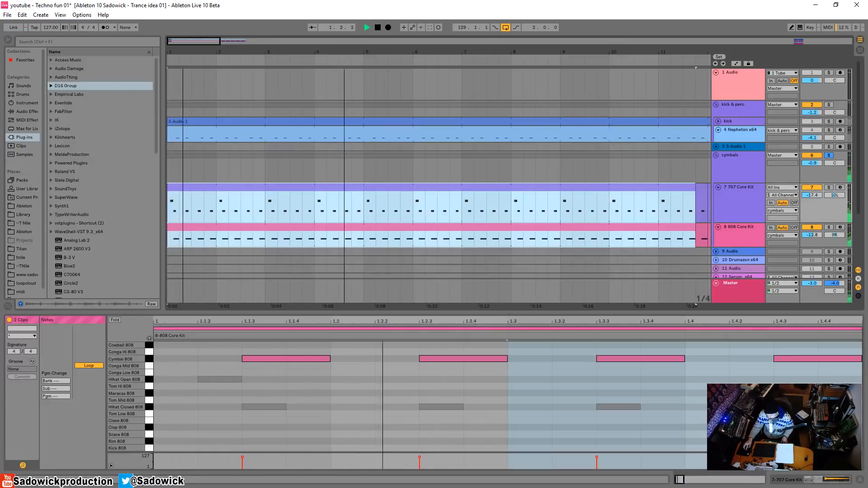
pyautogui.moveTo(357, 52); pyautogui.dragTo(355, 22)
pyautogui.moveTo(290, 187); pyautogui.dragTo(355, 187)
pyautogui.moveTo(353, 51); pyautogui.dragTo(354, 88)
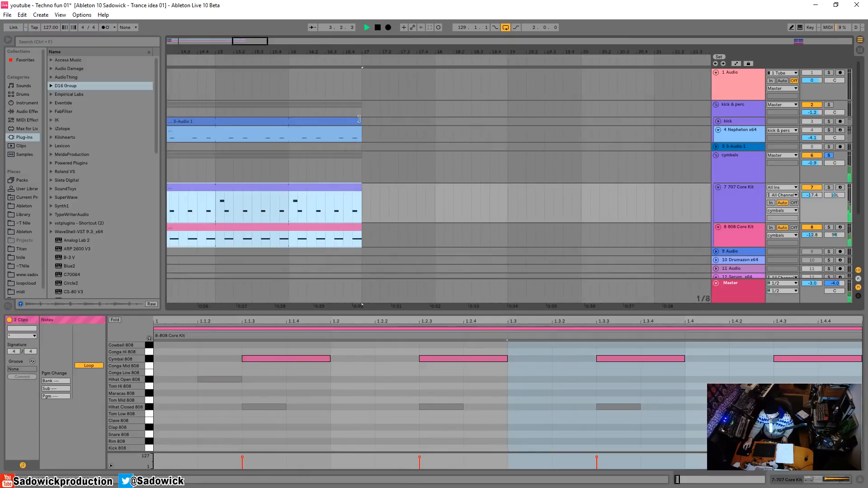
# Step: Trim the end of the kick clip back to the third beat of bar 16, unsolo the cymbals group and stop playback
pyautogui.moveTo(361, 122); pyautogui.dragTo(334, 123)
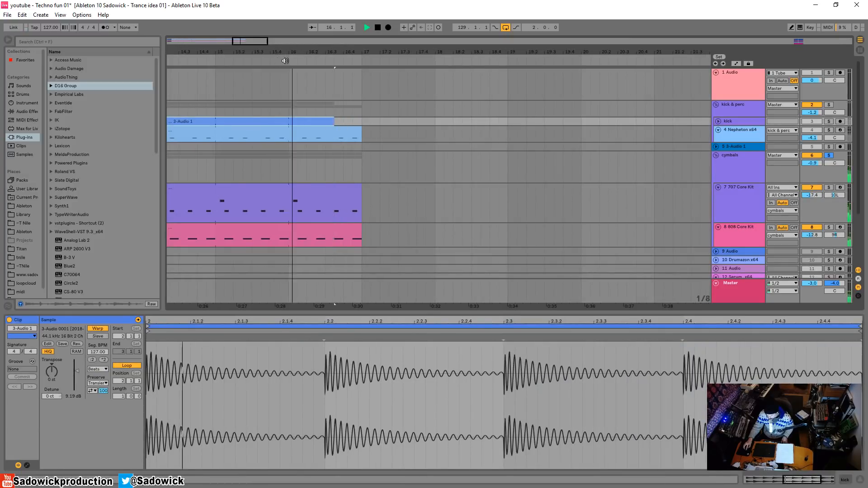
pyautogui.click(830, 155)
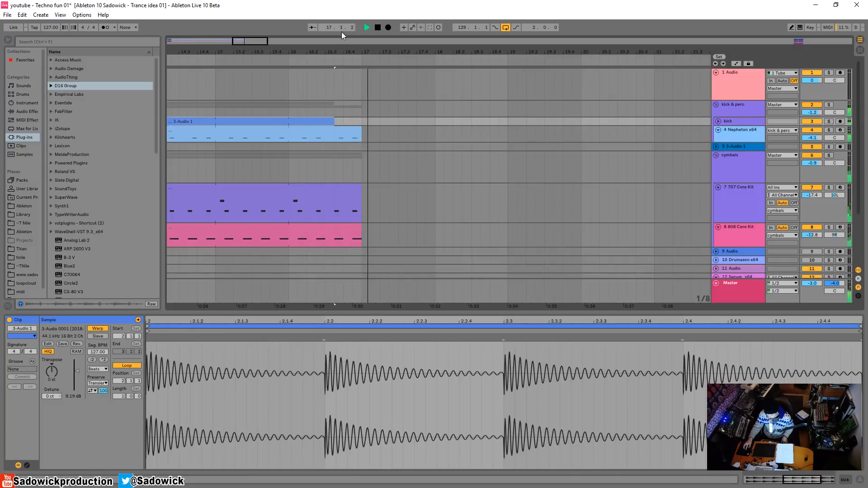
pyautogui.press('space')
pyautogui.moveTo(341, 51); pyautogui.dragTo(380, 10)
# Step: Rename the Serum track as bass
pyautogui.scroll(-3, 404, 177)
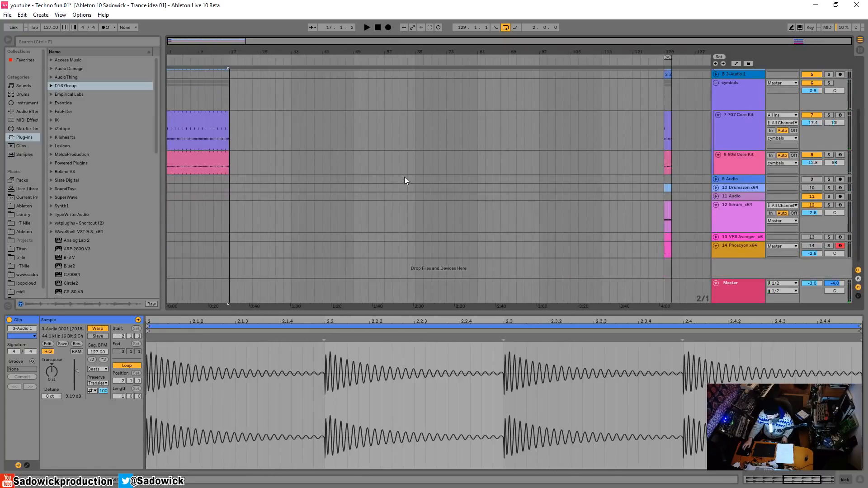
pyautogui.rightClick(737, 205)
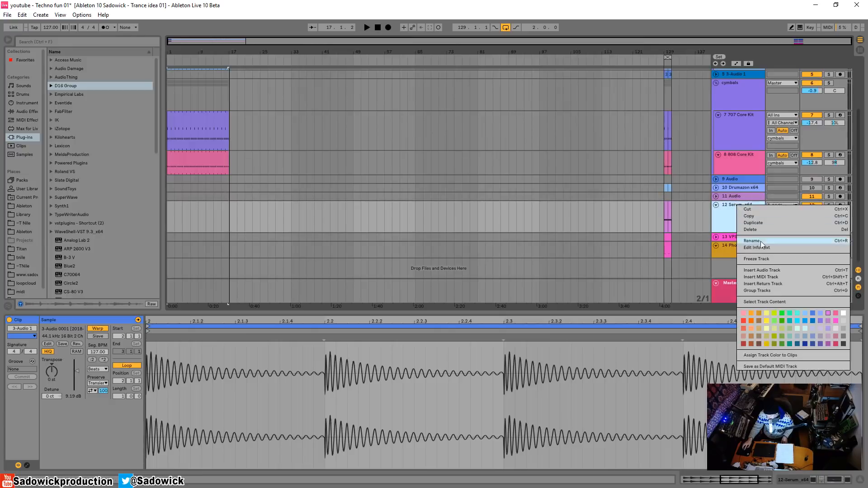
pyautogui.click(765, 240)
pyautogui.write('bass')
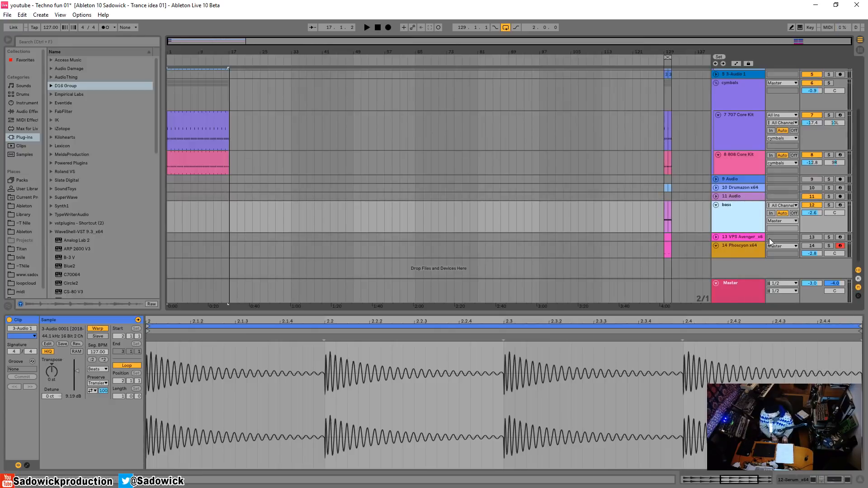
pyautogui.press('Return')
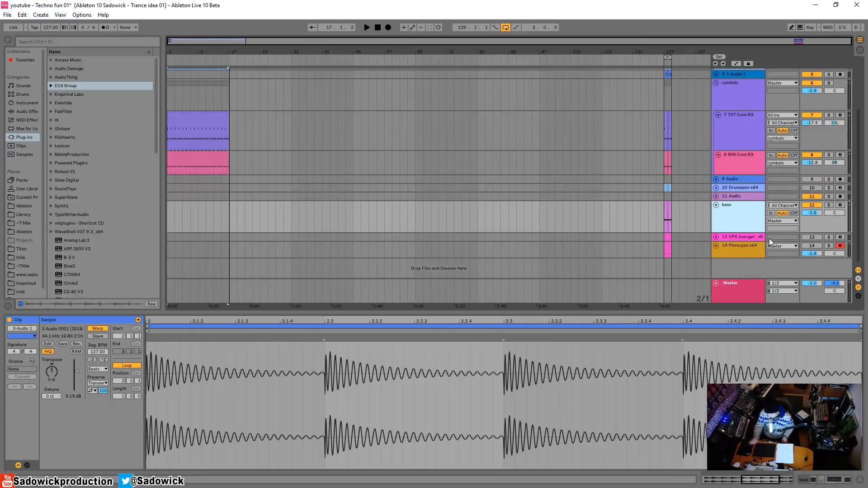
# Step: Consolidate the two bass clips in bars 129 to 130 into one clip and briefly audition it in solo
pyautogui.click(663, 213)
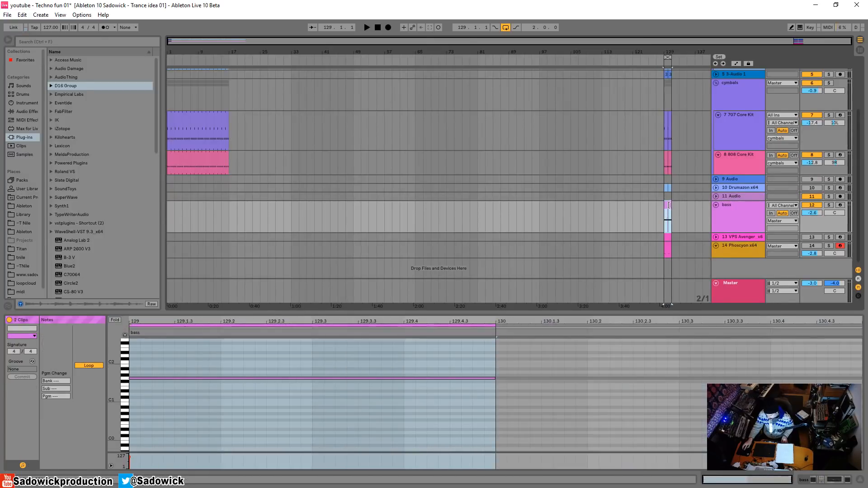
pyautogui.rightClick(670, 205)
pyautogui.click(741, 290)
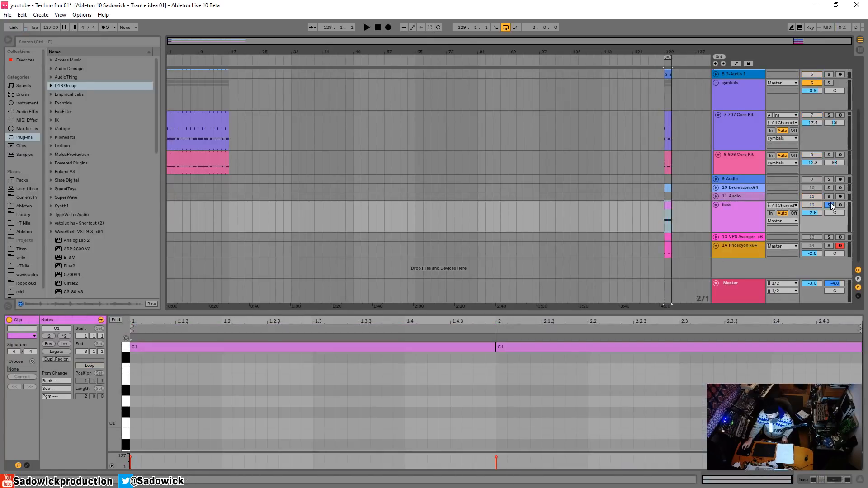
pyautogui.press('space')
pyautogui.press('space')
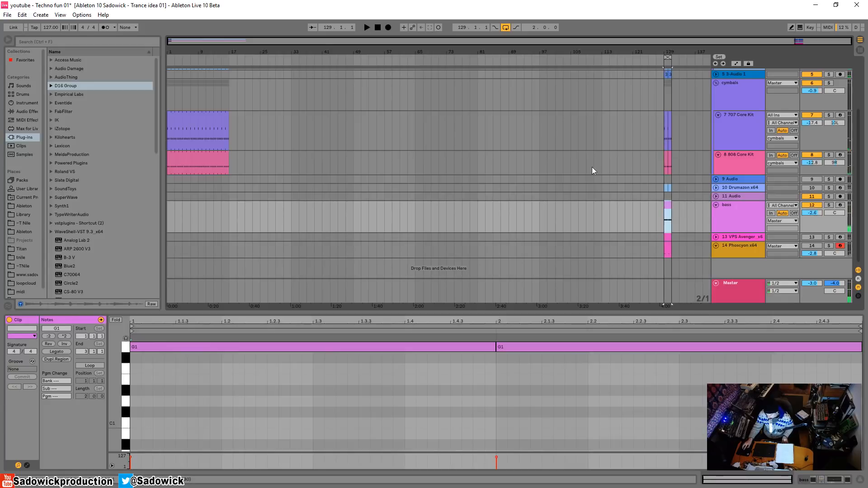
# Step: Paste the two-bar bass clip at bar 17 and duplicate it up to bar 33
pyautogui.click(232, 214)
pyautogui.hotkey('ctrl', 'v')
pyautogui.hotkey('ctrl', 'd')
pyautogui.hotkey('ctrl', 'd')
pyautogui.hotkey('ctrl', 'd')
pyautogui.hotkey('ctrl', 'd')
pyautogui.hotkey('ctrl', 'd')
pyautogui.hotkey('ctrl', 'd')
pyautogui.hotkey('ctrl', 'd')
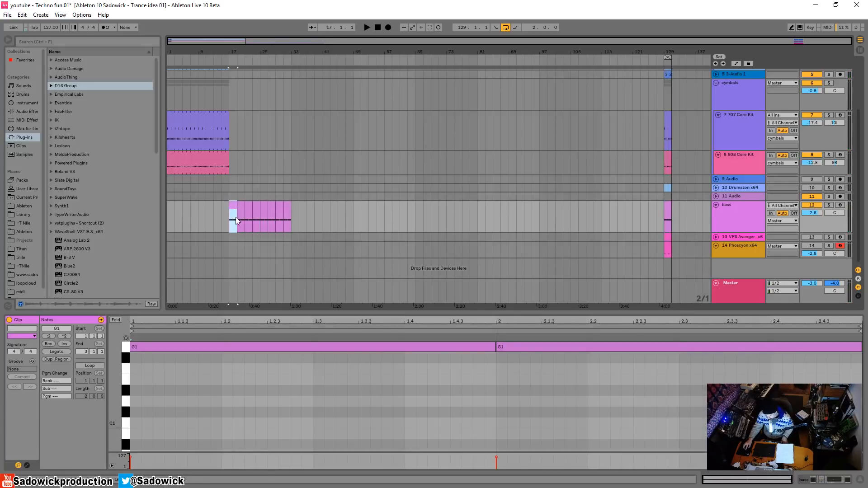
pyautogui.moveTo(237, 217); pyautogui.dragTo(298, 214)
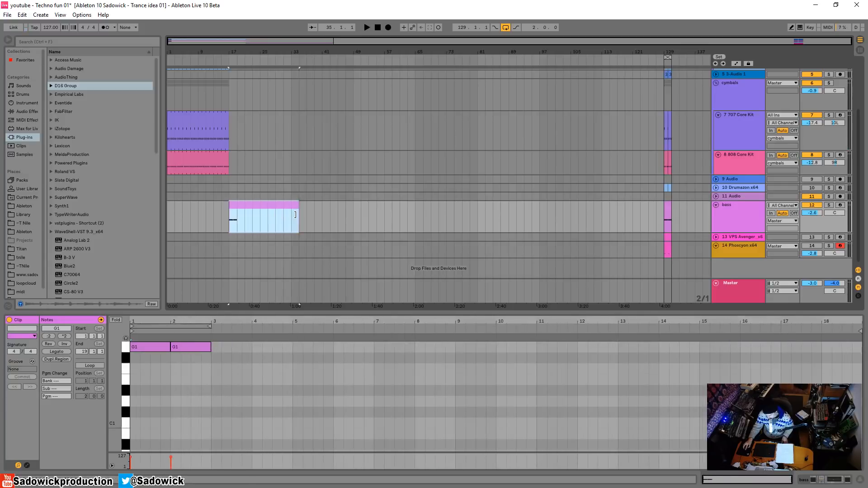
pyautogui.hotkey('ctrl', 'z')
pyautogui.click(90, 370)
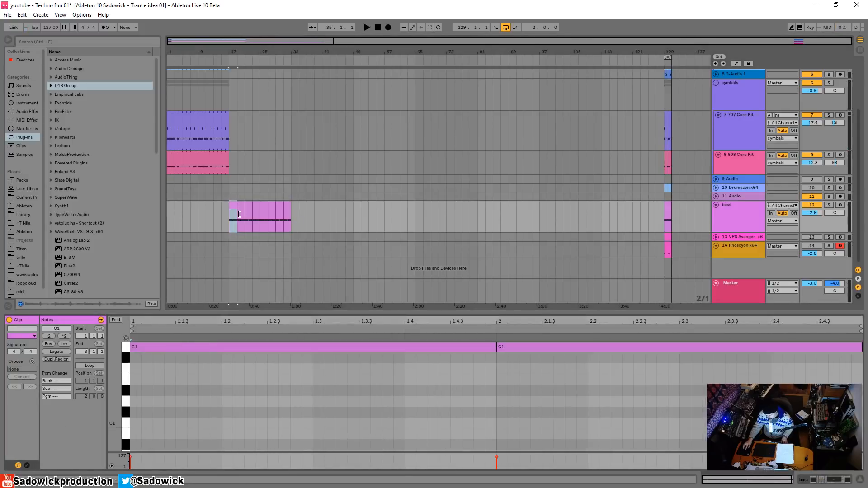
pyautogui.moveTo(236, 213); pyautogui.dragTo(290, 214)
pyautogui.hotkey('ctrl', 'z')
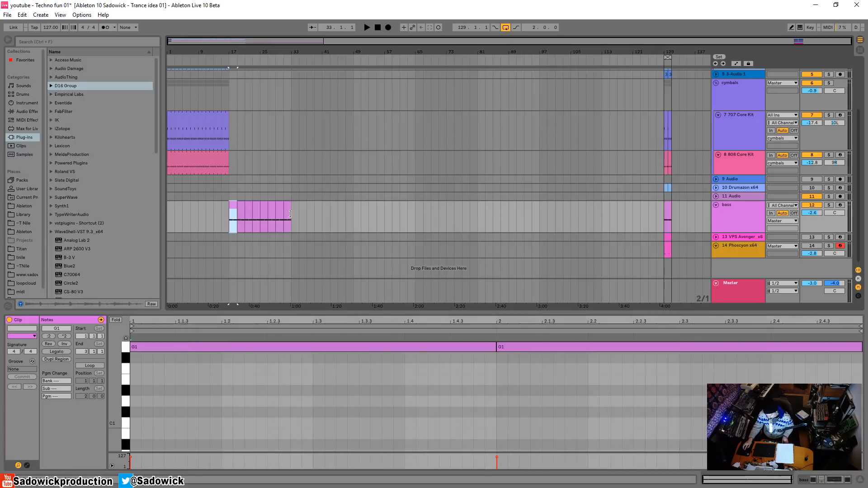
# Step: Turn on looping for the two-bar bass clip at bar 17 and extend the clip to bar 33
pyautogui.click(83, 366)
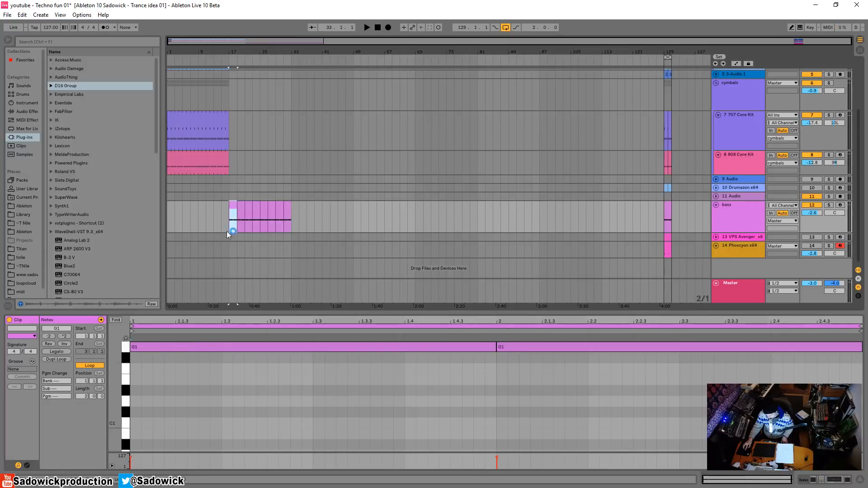
pyautogui.moveTo(236, 213); pyautogui.dragTo(289, 214)
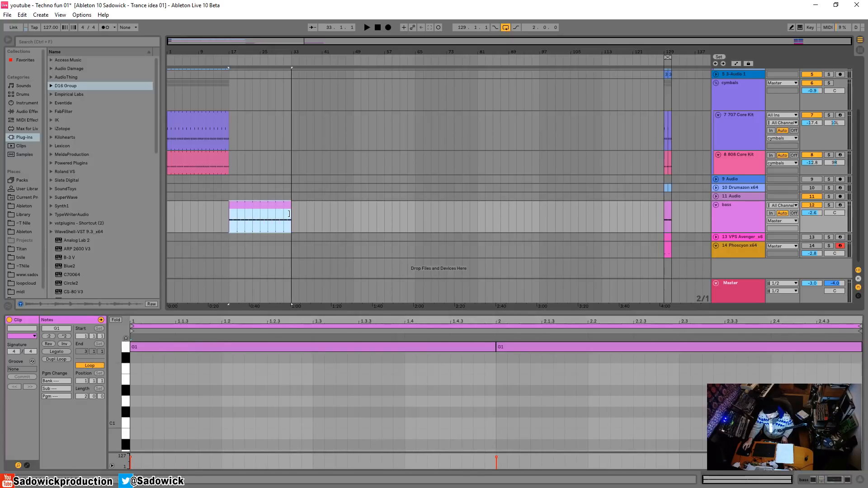
# Step: Duplicate the 16-bar 707 and 808 kit clips, and the kick and Nepheton clips, so they continue from bar 17 to bar 33
pyautogui.moveTo(232, 162); pyautogui.dragTo(164, 119)
pyautogui.hotkey('ctrl', 'd')
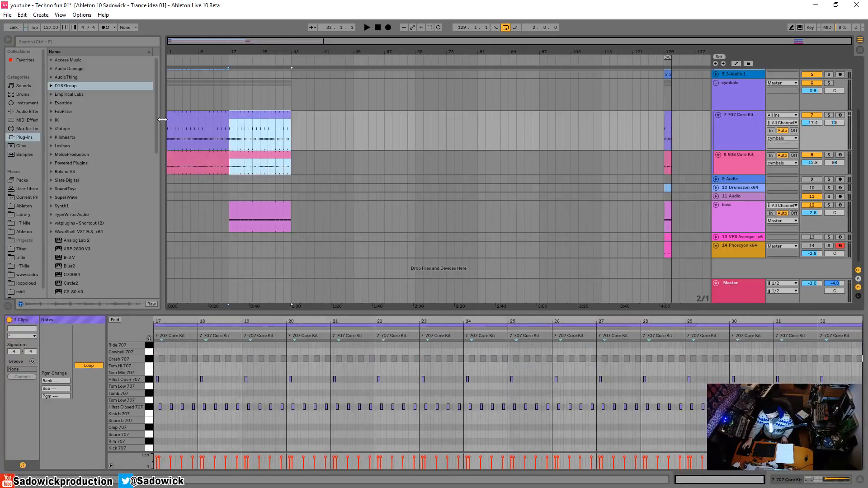
pyautogui.scroll(2, 230, 107)
pyautogui.scroll(1, 230, 106)
pyautogui.moveTo(230, 104); pyautogui.dragTo(154, 133)
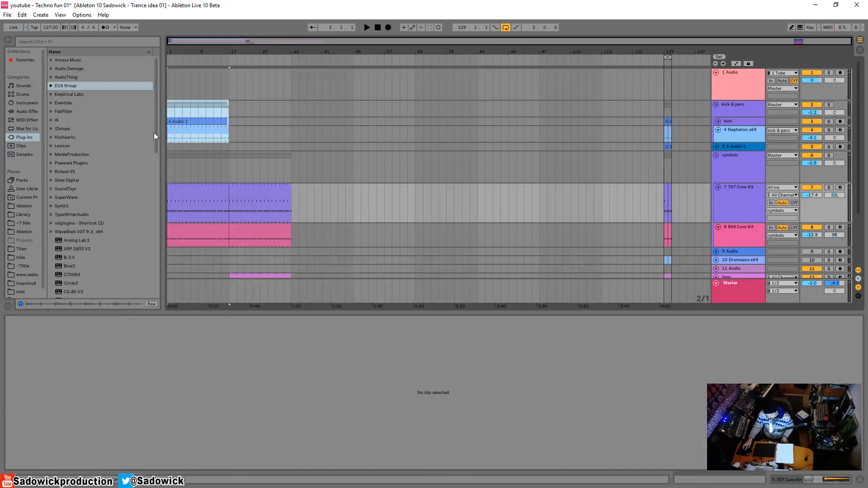
pyautogui.hotkey('ctrl', 'd')
# Step: Play the arrangement from bar 17 and fold the cymbals group
pyautogui.press('space')
pyautogui.scroll(-3, 245, 213)
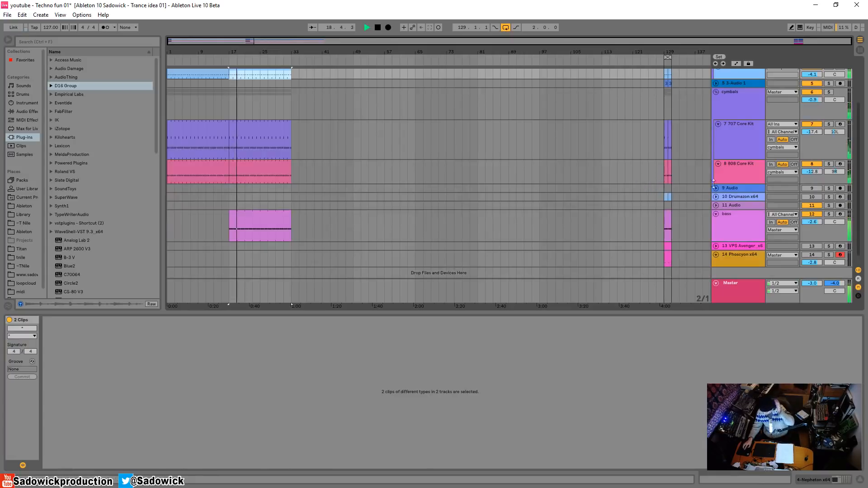
pyautogui.click(717, 92)
pyautogui.click(829, 190)
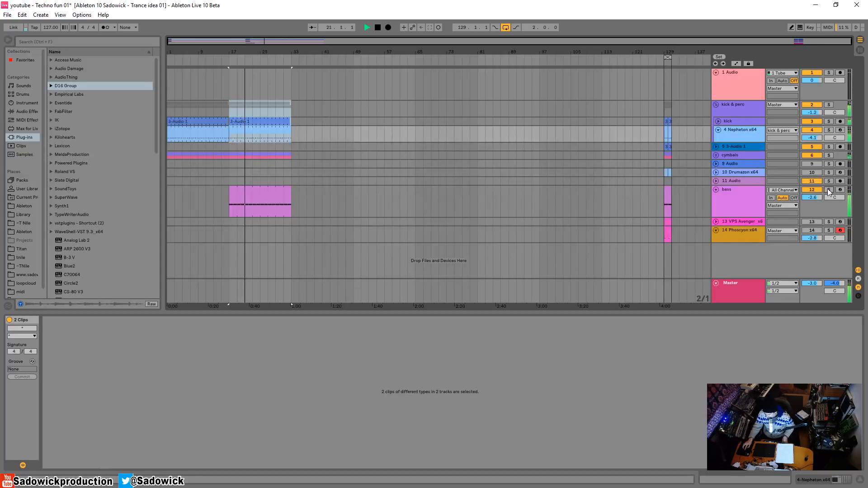
pyautogui.moveTo(741, 195); pyautogui.dragTo(736, 141)
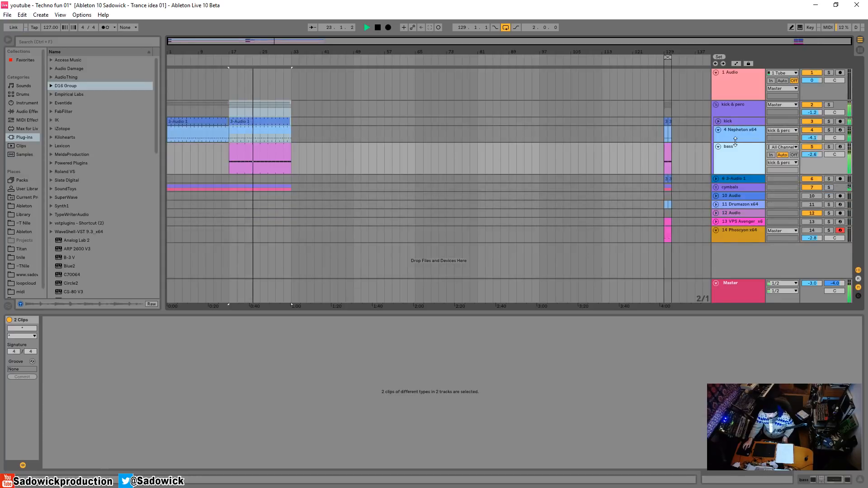
pyautogui.hotkey('ctrl', 'z')
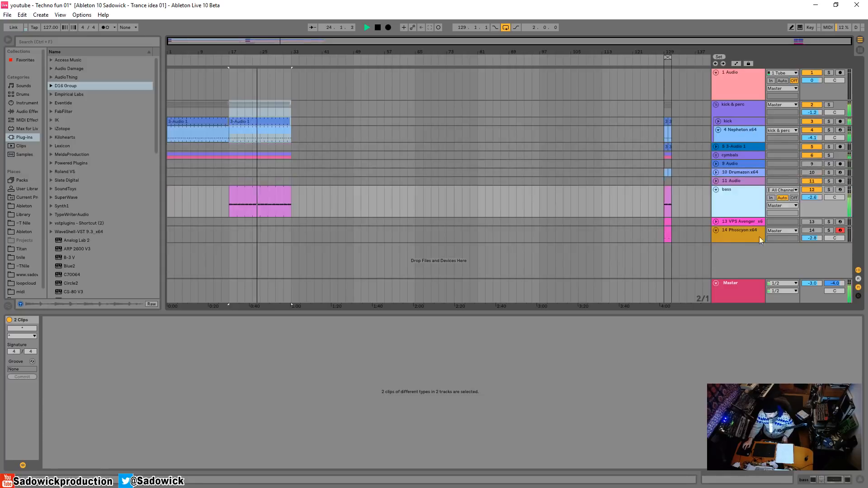
pyautogui.press('space')
# Step: Unfold the 3-Audio 1 track and move the bass track directly below the kick & perc group, outside it
pyautogui.click(734, 147)
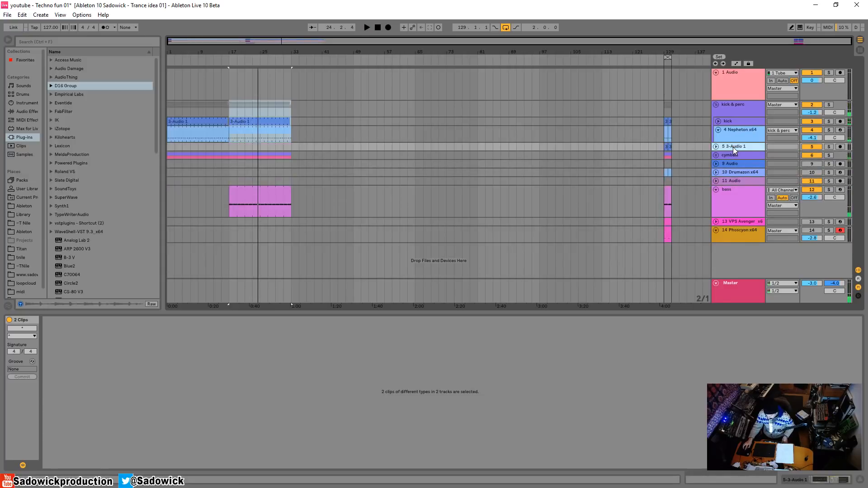
pyautogui.moveTo(734, 151); pyautogui.dragTo(734, 175)
pyautogui.moveTo(736, 251); pyautogui.dragTo(747, 167)
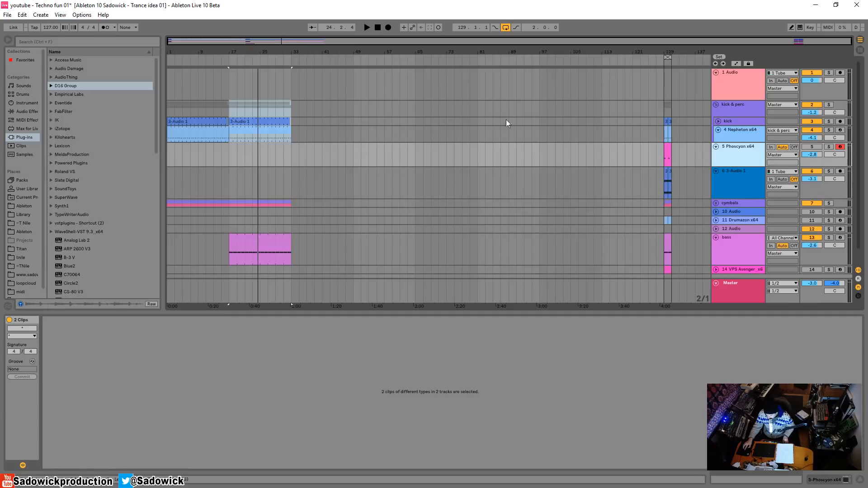
pyautogui.hotkey('ctrl', 'z')
pyautogui.moveTo(733, 215); pyautogui.dragTo(750, 188)
# Step: Briefly audition bar 17, then group the kick & perc group with the bass track and solo the new group
pyautogui.press('space')
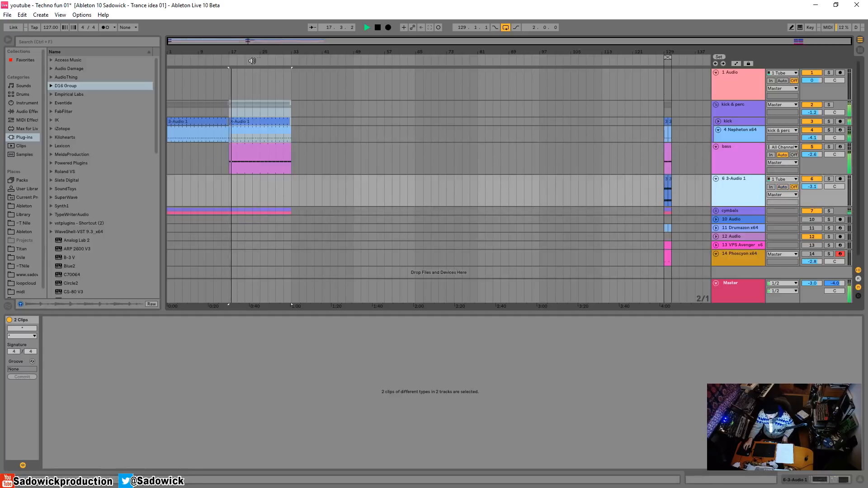
pyautogui.moveTo(253, 52); pyautogui.dragTo(306, 84)
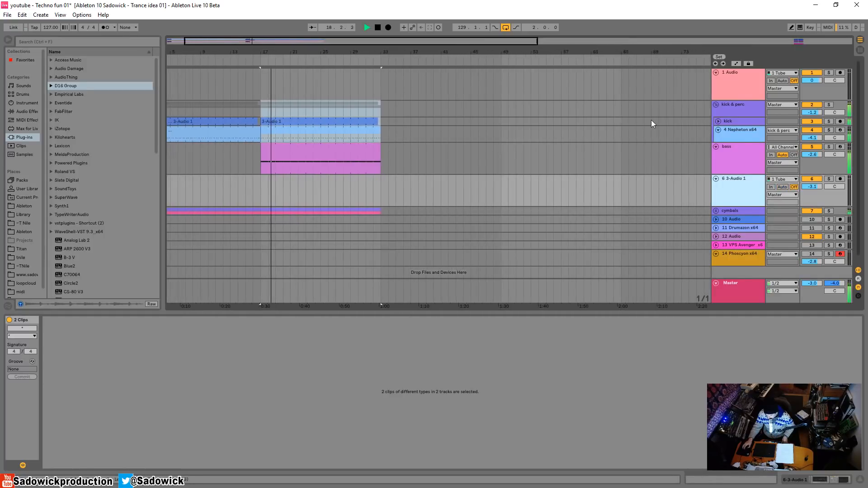
pyautogui.press('space')
pyautogui.click(743, 110)
pyautogui.keyDown('ctrl'); pyautogui.click(739, 146); pyautogui.keyUp('ctrl')
pyautogui.rightClick(739, 146)
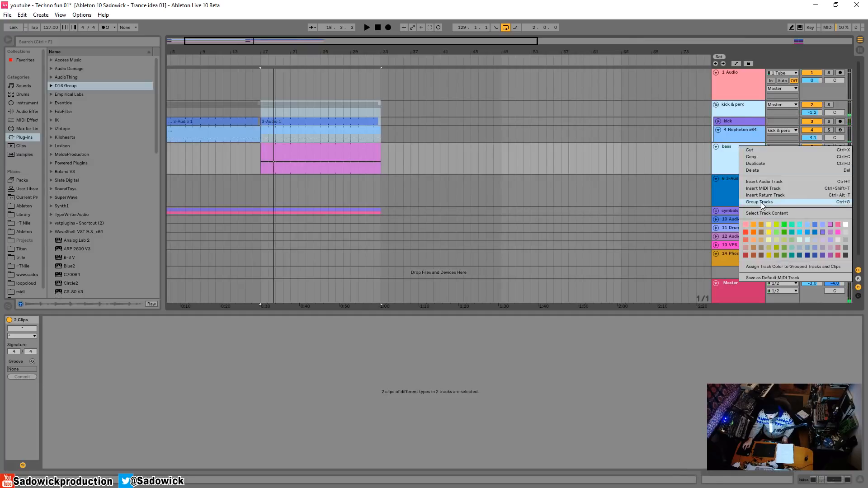
pyautogui.click(761, 202)
pyautogui.click(267, 114)
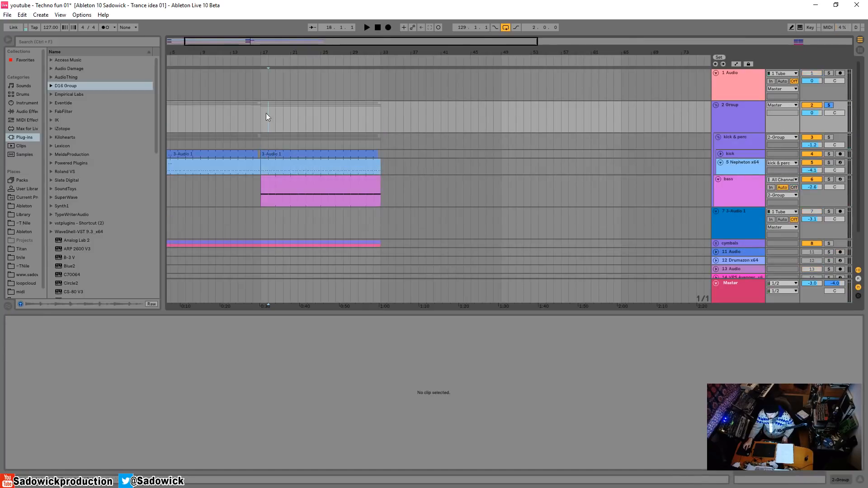
# Step: Rename the new group as kick and bass
pyautogui.rightClick(732, 106)
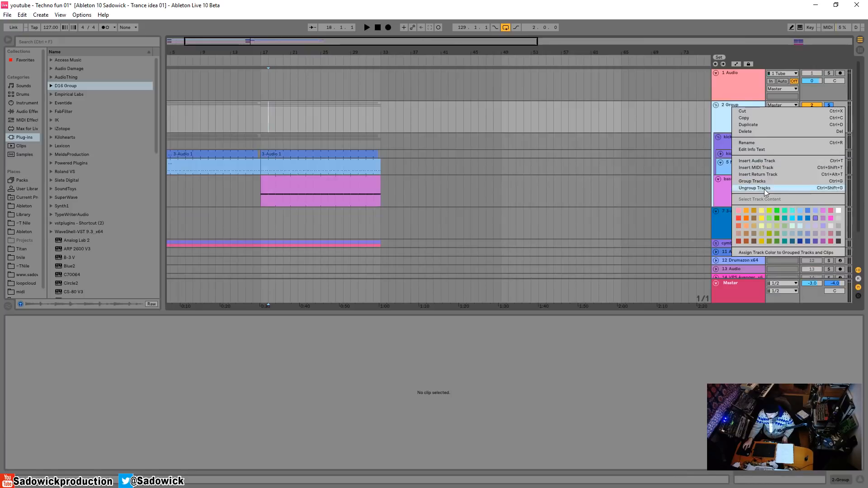
pyautogui.click(760, 141)
pyautogui.write('k')
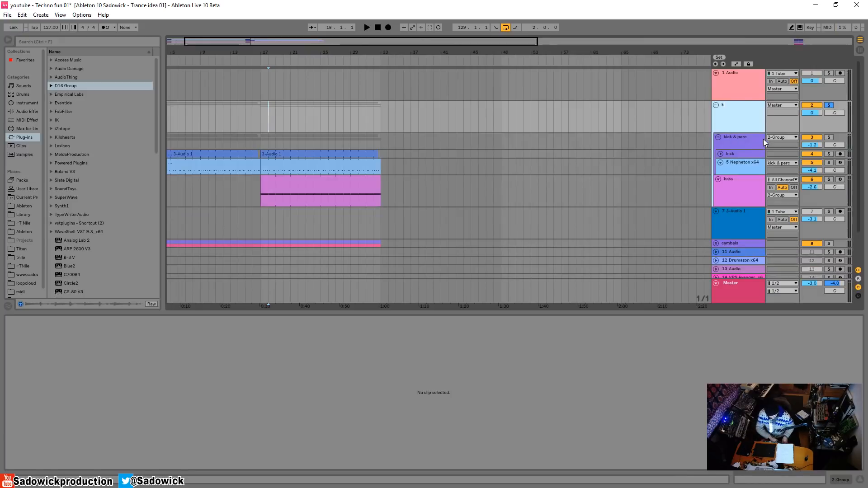
pyautogui.write('ick and bass')
pyautogui.press('Return')
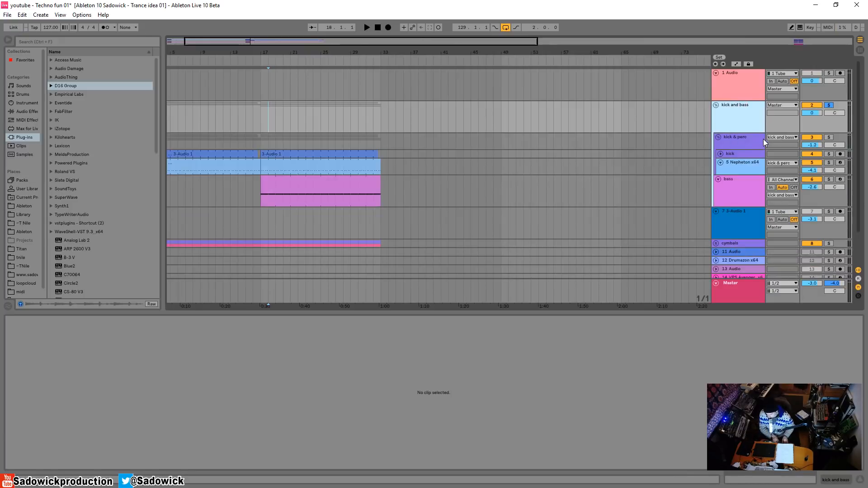
# Step: Add FabFilter Pro-MB to the kick and bass group, open its window and start playback
pyautogui.press('space')
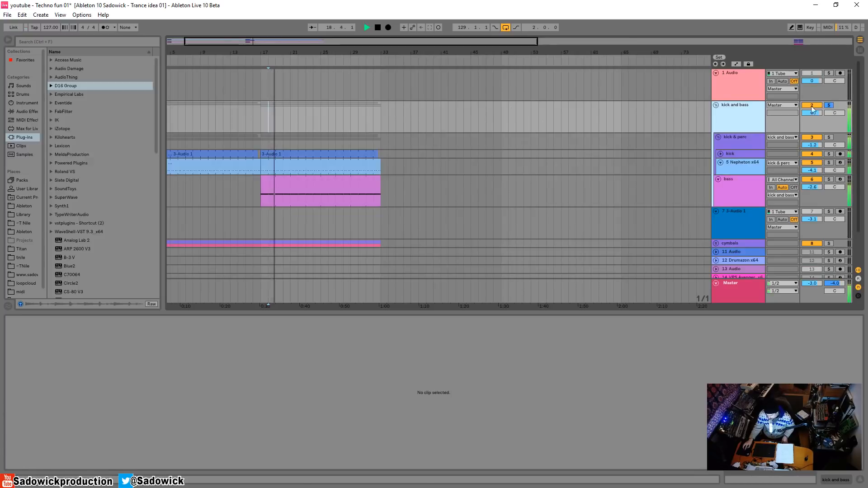
pyautogui.click(52, 111)
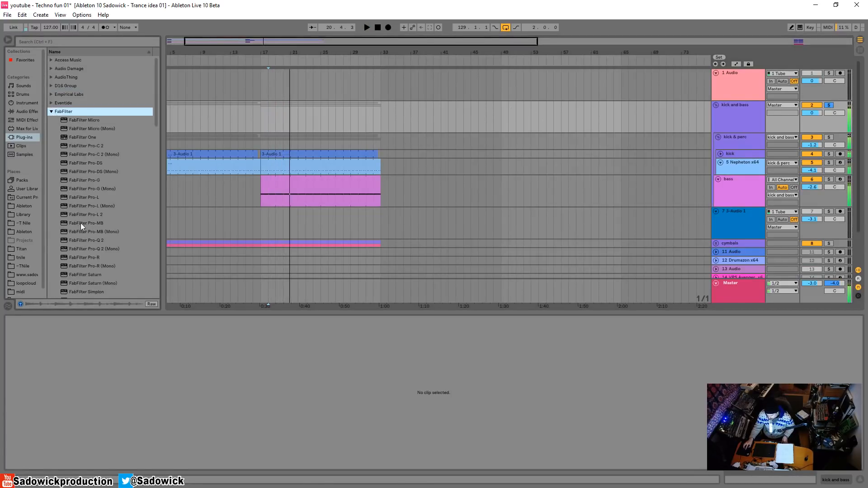
pyautogui.moveTo(80, 223); pyautogui.dragTo(281, 150)
pyautogui.moveTo(291, 119); pyautogui.dragTo(302, 132)
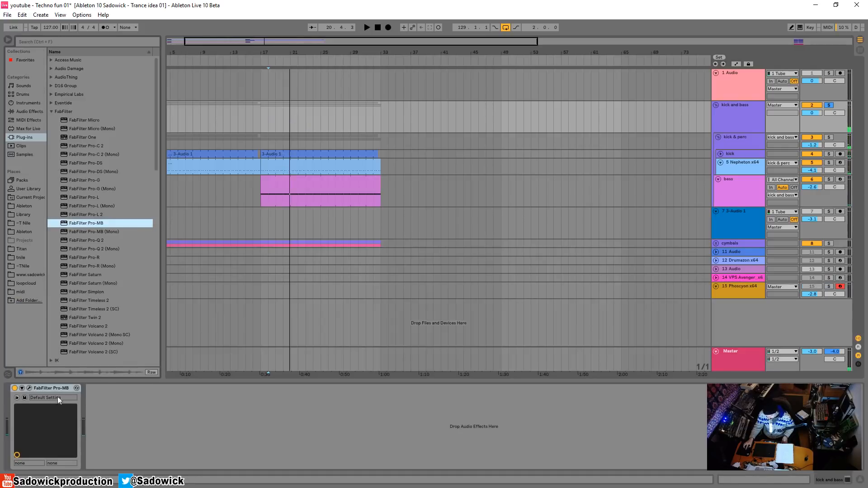
pyautogui.click(29, 388)
pyautogui.press('space')
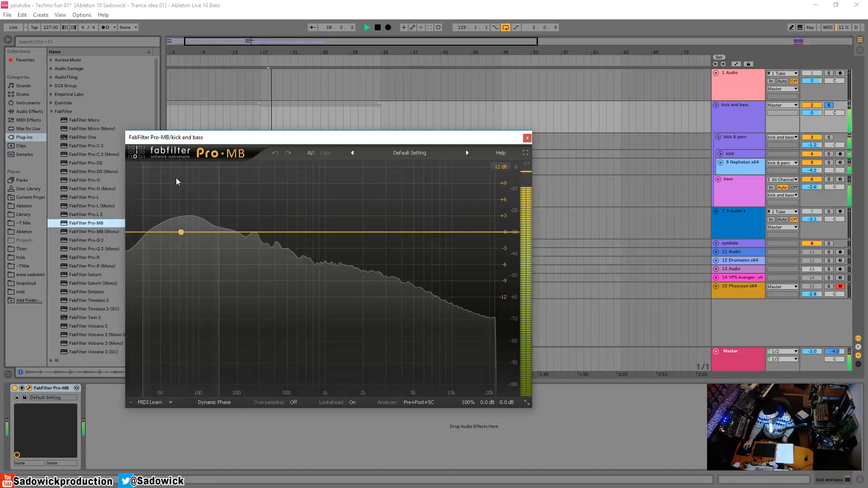
# Step: Create a low band up to about 160 Hz and a second band from about 300 Hz to 8 kHz, and solo the second band
pyautogui.moveTo(207, 184); pyautogui.dragTo(241, 186)
pyautogui.moveTo(182, 265); pyautogui.dragTo(223, 247)
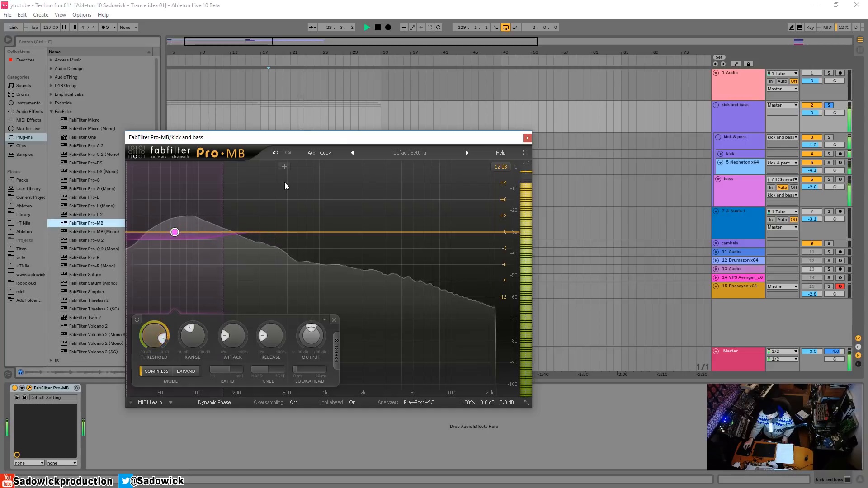
pyautogui.click(297, 168)
pyautogui.moveTo(336, 193); pyautogui.dragTo(440, 213)
pyautogui.click(268, 168)
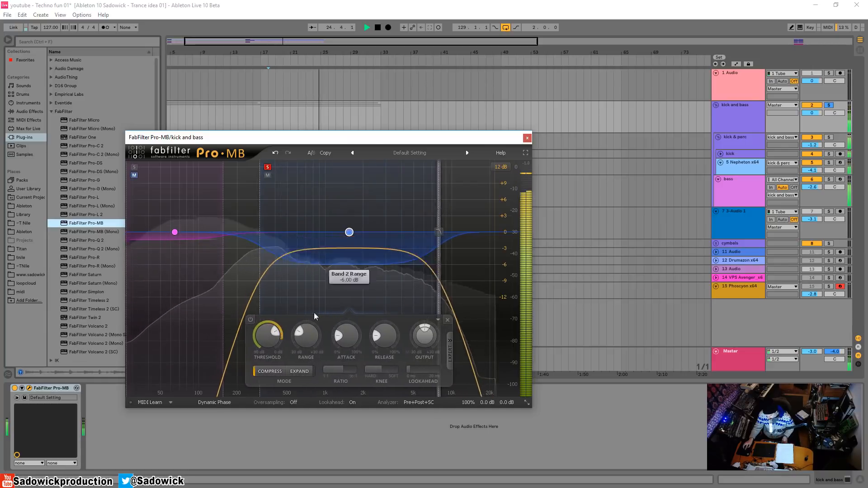
# Step: Set band 2's threshold to about -10 dB, adjust its attack and range, then unsolo it and close Pro-MB
pyautogui.moveTo(277, 334); pyautogui.dragTo(286, 340)
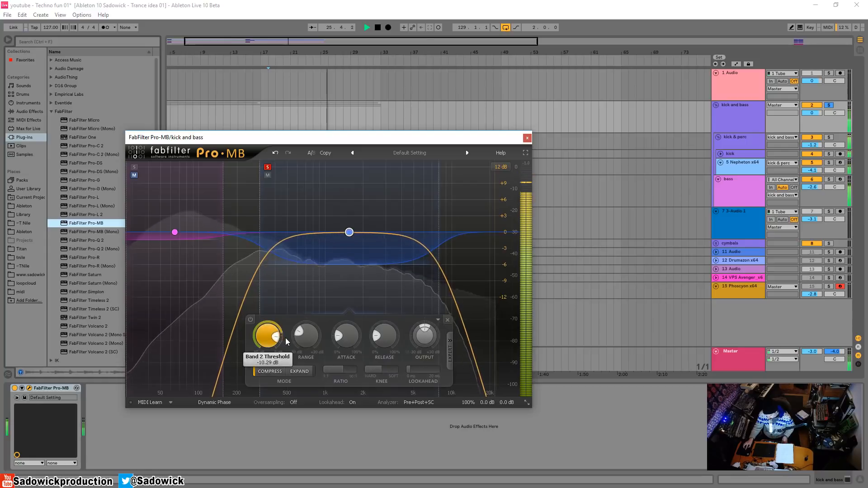
pyautogui.moveTo(347, 336); pyautogui.dragTo(353, 428)
pyautogui.moveTo(288, 337); pyautogui.dragTo(290, 340)
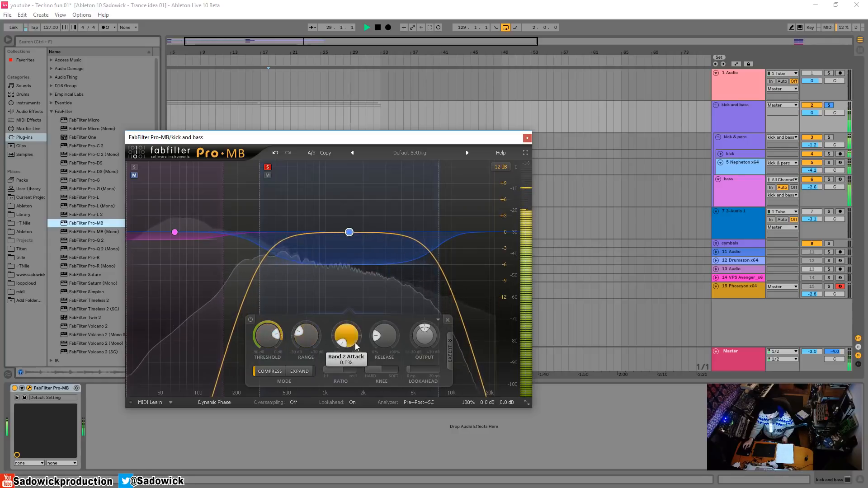
pyautogui.click(268, 167)
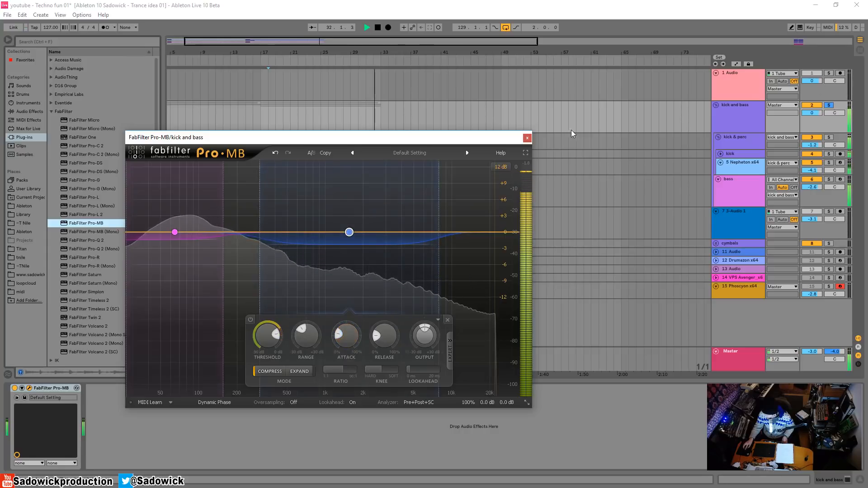
pyautogui.click(527, 138)
pyautogui.press('space')
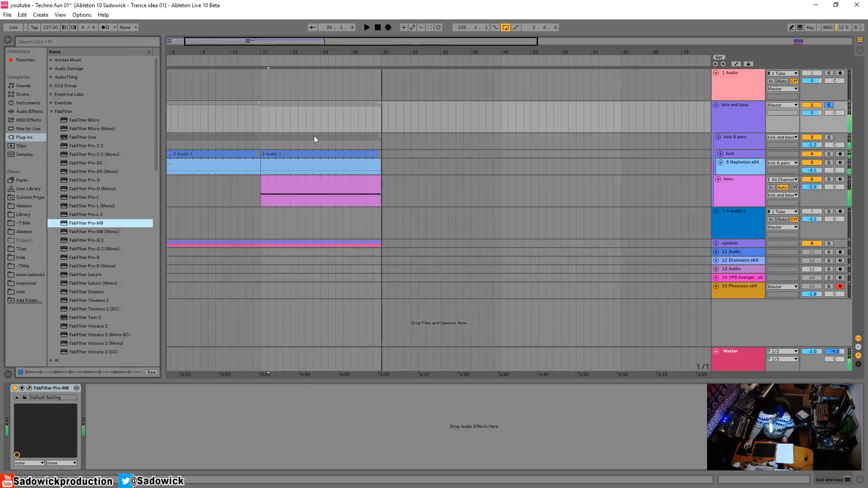
# Step: Play the kick and bass group and loop its section from bar 17 to bar 33
pyautogui.press('space')
pyautogui.moveTo(266, 115); pyautogui.dragTo(390, 118)
pyautogui.rightClick(384, 120)
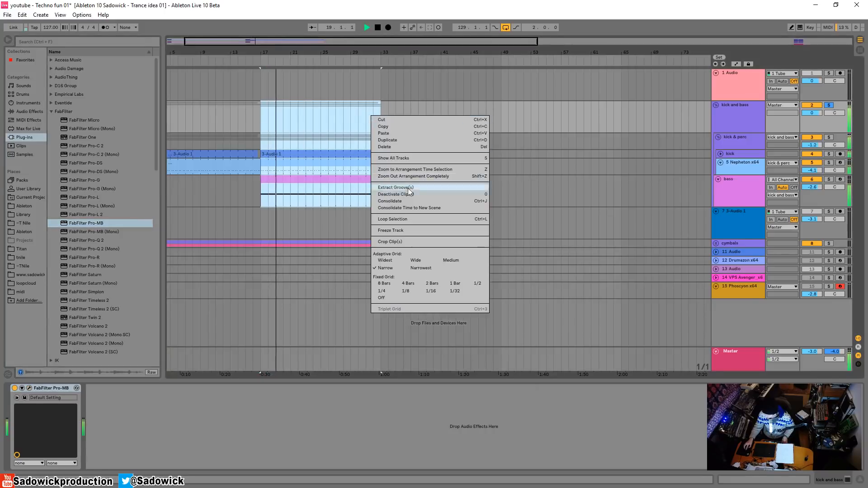
pyautogui.click(408, 219)
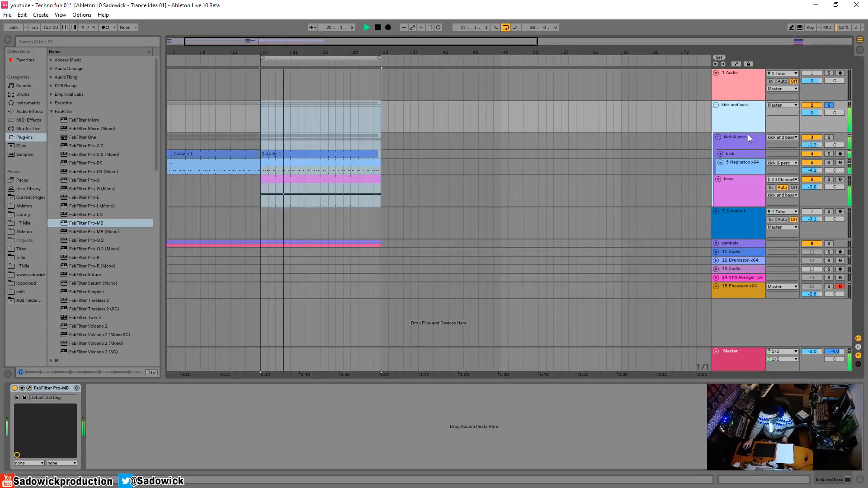
# Step: Add FabFilter Pro-Q 2 after Drum Buss on the kick & perc group and cut about 8.6 dB with a bell at about 145 Hz
pyautogui.click(748, 134)
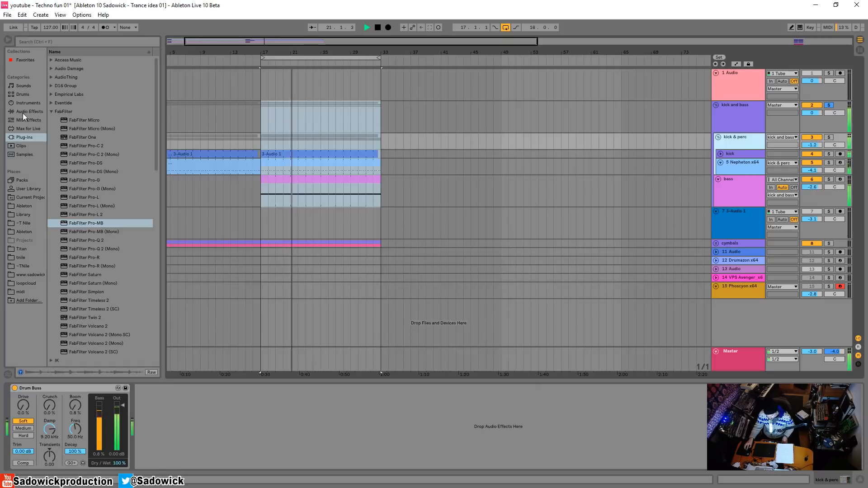
pyautogui.moveTo(85, 241); pyautogui.dragTo(188, 416)
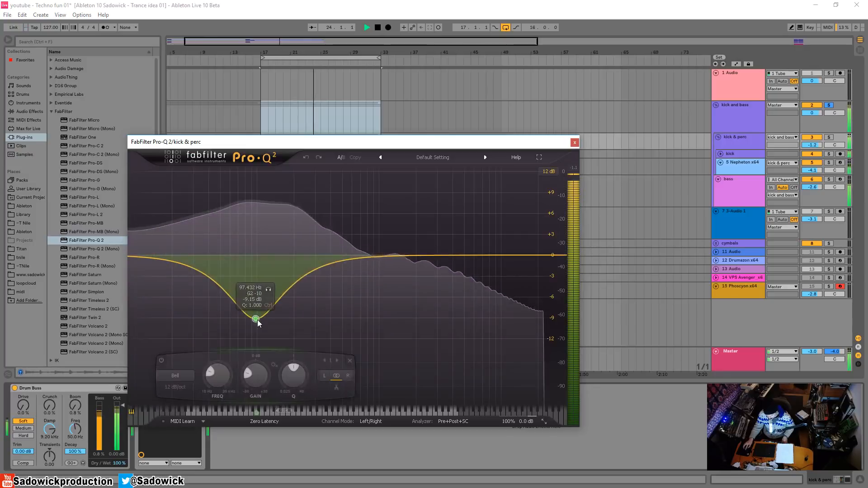
pyautogui.moveTo(257, 322); pyautogui.dragTo(279, 318)
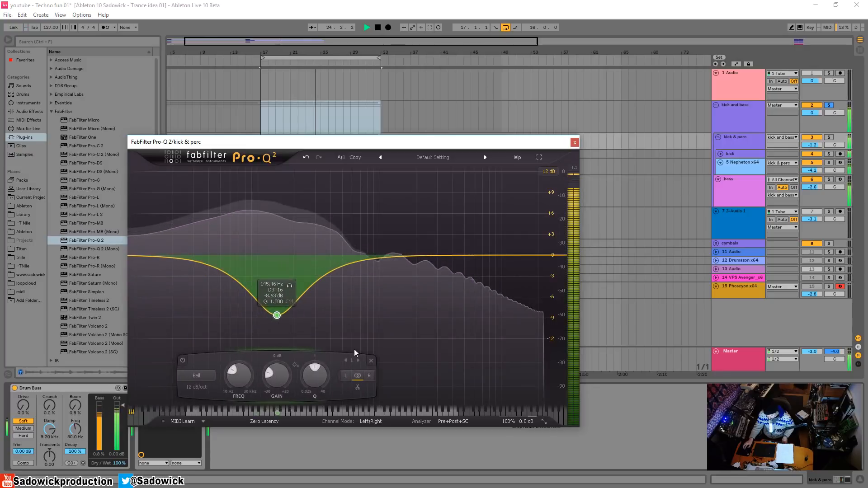
# Step: Narrow the Pro-Q 2 bell to a Q of about 4, retune its frequency and close the plug-in
pyautogui.click(290, 286)
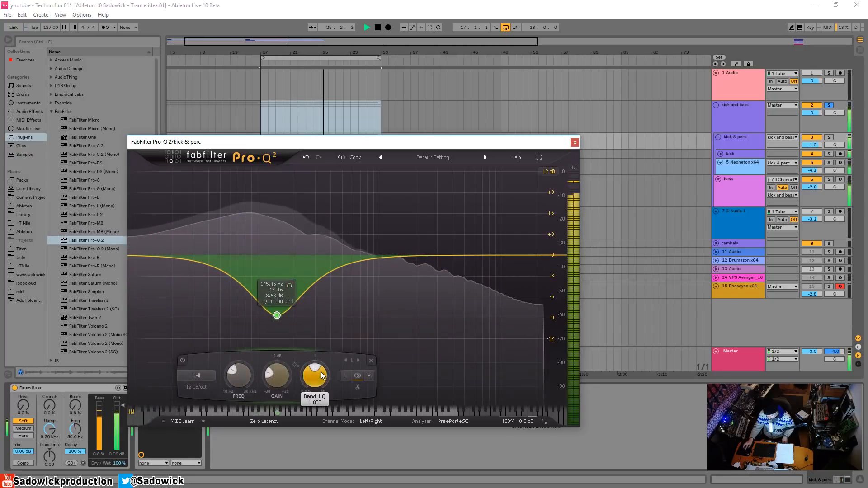
pyautogui.moveTo(321, 373); pyautogui.dragTo(327, 340)
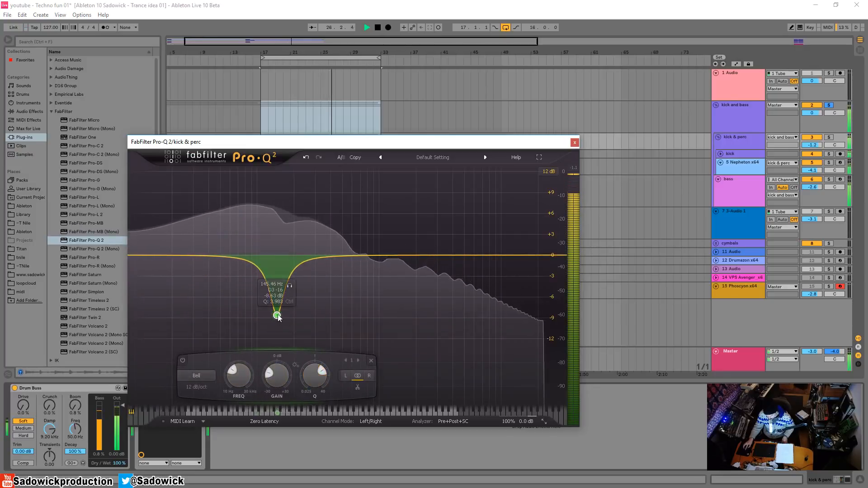
pyautogui.moveTo(277, 315); pyautogui.dragTo(297, 316)
pyautogui.moveTo(371, 256); pyautogui.dragTo(374, 274)
pyautogui.click(575, 143)
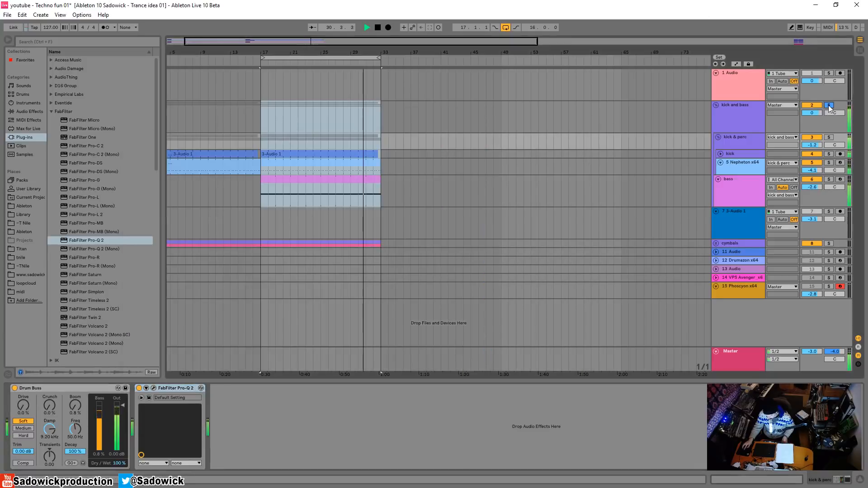
# Step: Unsolo the kick and bass group, expand the cymbals group and check its channels in the mixer
pyautogui.click(829, 106)
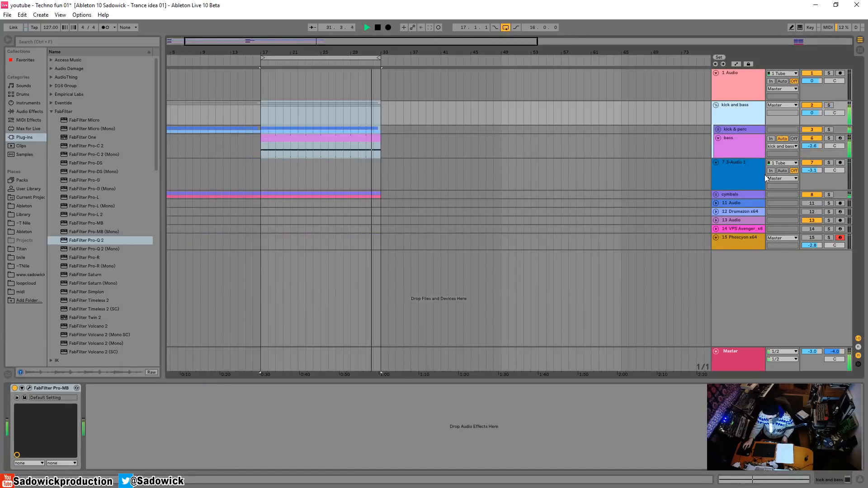
pyautogui.click(732, 195)
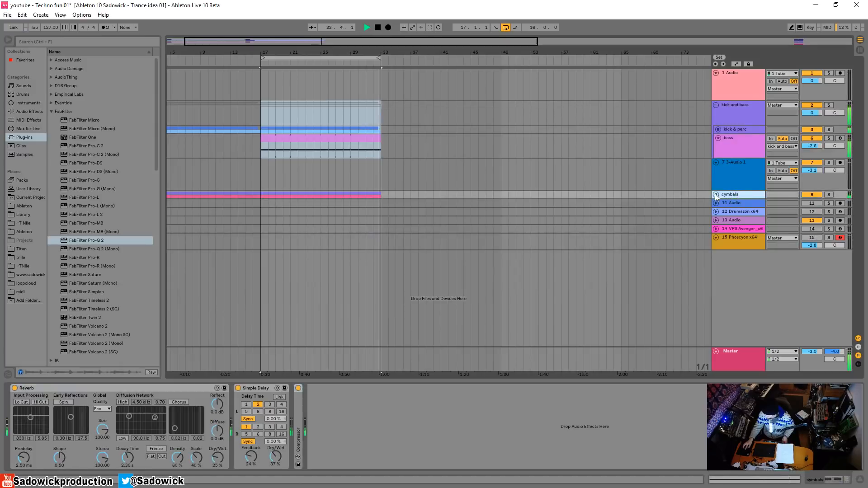
pyautogui.click(716, 194)
pyautogui.press('Tab')
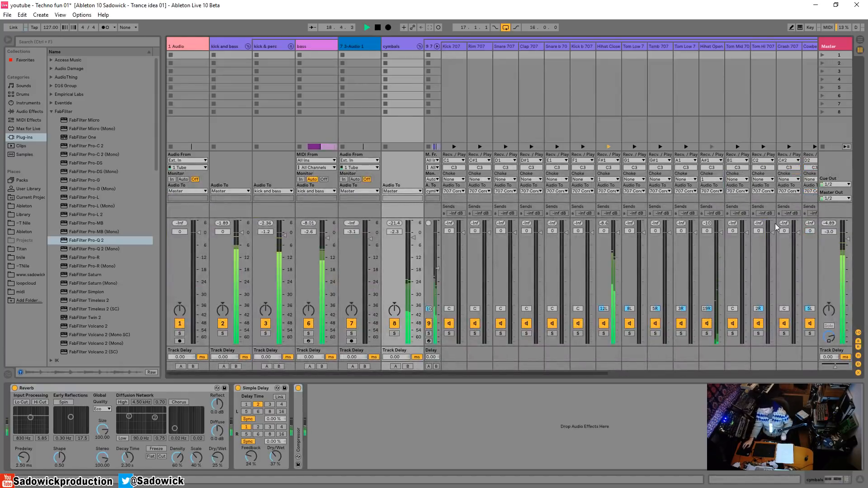
pyautogui.press('Tab')
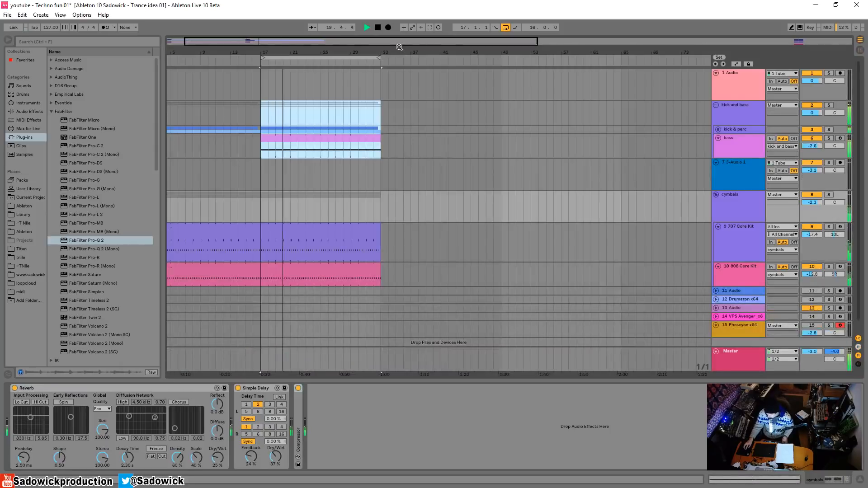
# Step: Duplicate the cymbals and the kick and bass sections from bars 17–33 into bars 33–49
pyautogui.scroll(-1, 313, 193)
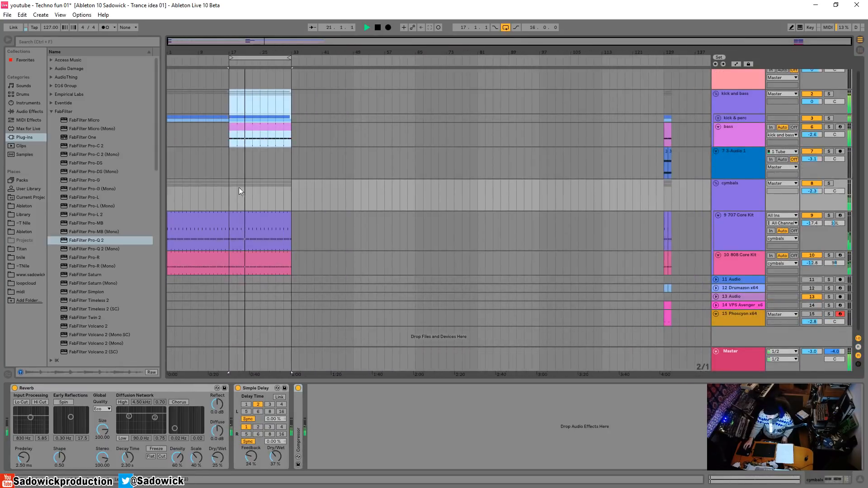
pyautogui.moveTo(232, 193); pyautogui.dragTo(293, 254)
pyautogui.hotkey('ctrl', 'd')
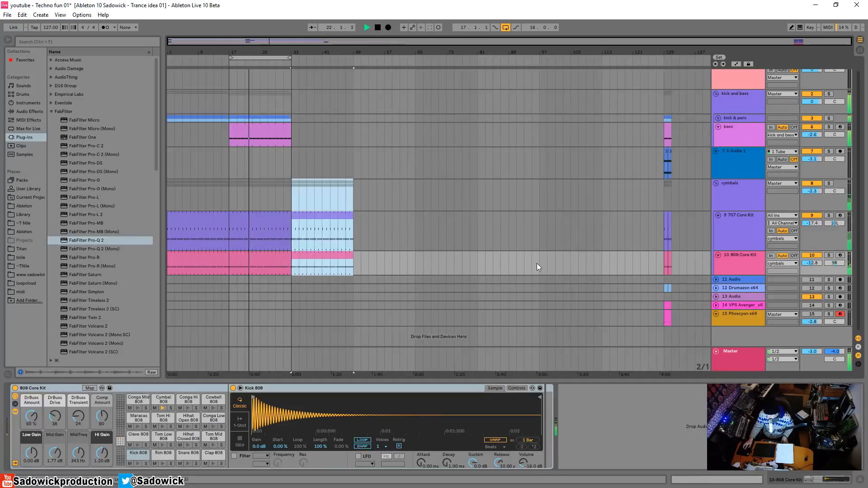
pyautogui.moveTo(295, 135); pyautogui.dragTo(227, 118)
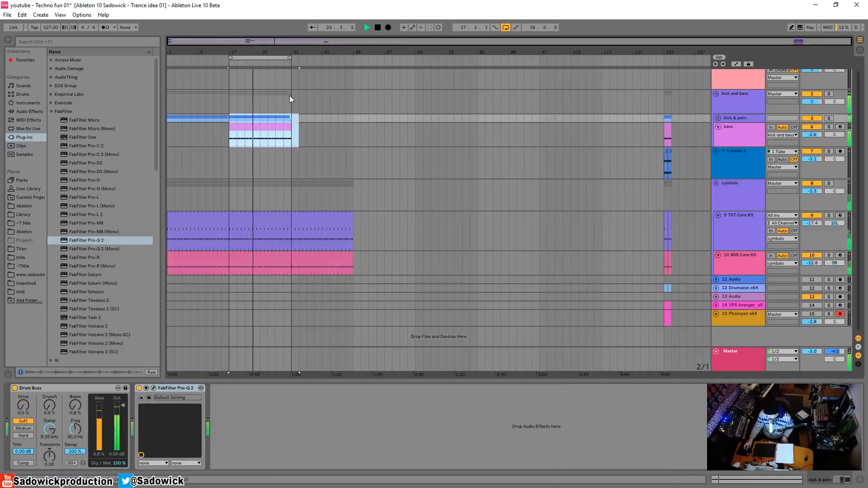
pyautogui.moveTo(289, 96); pyautogui.dragTo(234, 134)
pyautogui.hotkey('ctrl', 'd')
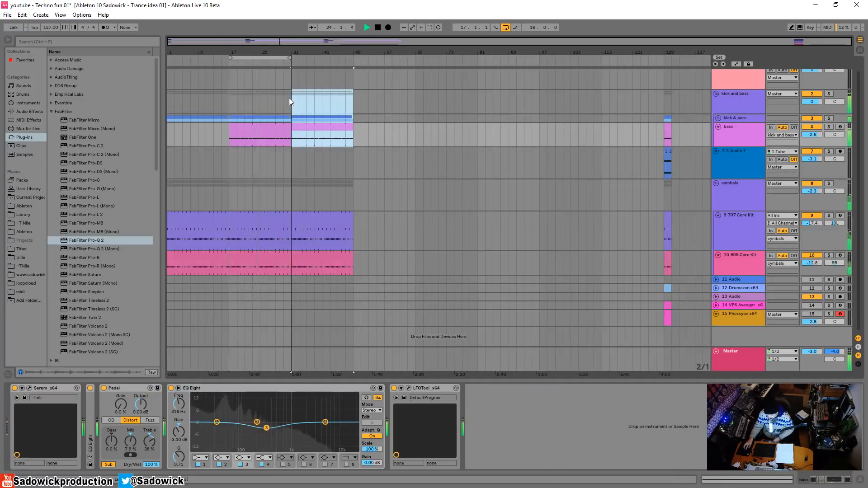
# Step: Delete the kick & perc clips between bars 33 and 49 and move the loop brace to that section
pyautogui.moveTo(289, 97); pyautogui.dragTo(354, 115)
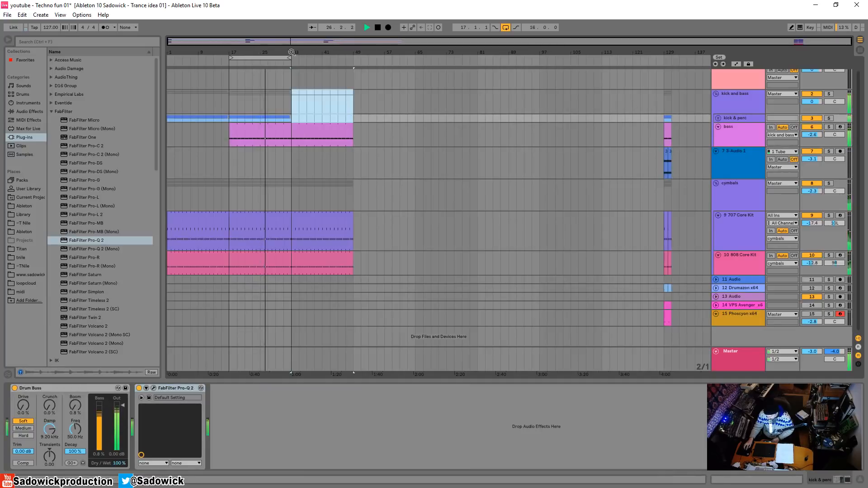
pyautogui.click(275, 59)
pyautogui.moveTo(275, 59); pyautogui.dragTo(337, 59)
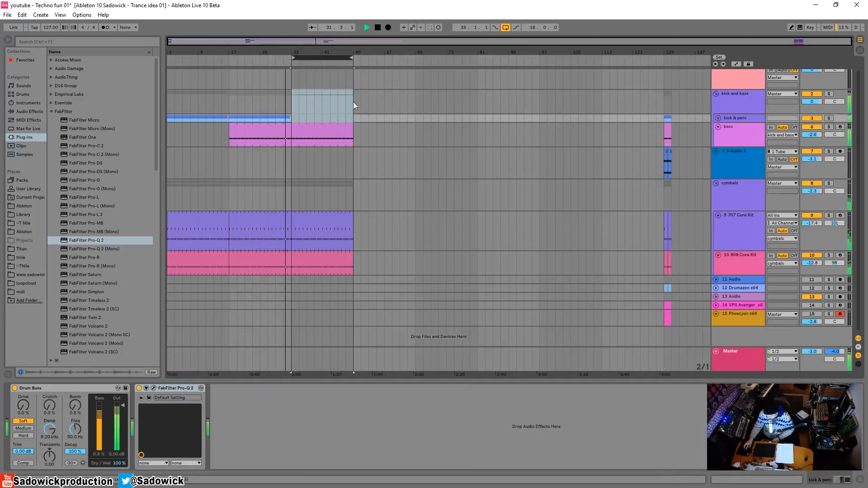
pyautogui.rightClick(310, 58)
pyautogui.click(322, 62)
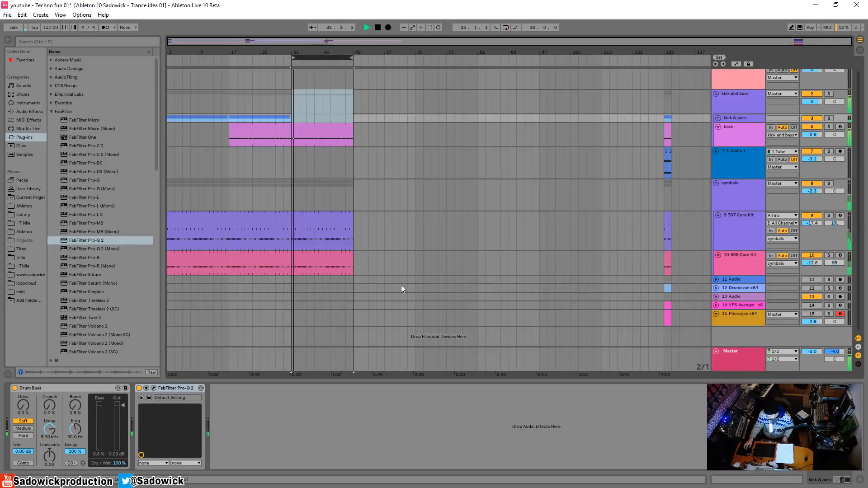
# Step: Solo the Drumazon track, audition its clip at bar 129 and delete the track
pyautogui.click(830, 289)
pyautogui.click(666, 288)
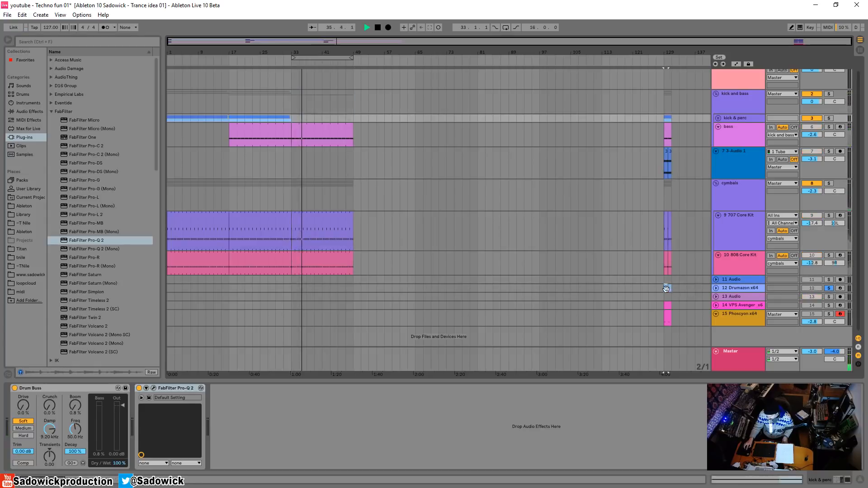
pyautogui.press('space')
pyautogui.press('space')
pyautogui.click(760, 288)
pyautogui.press('space')
pyautogui.rightClick(763, 289)
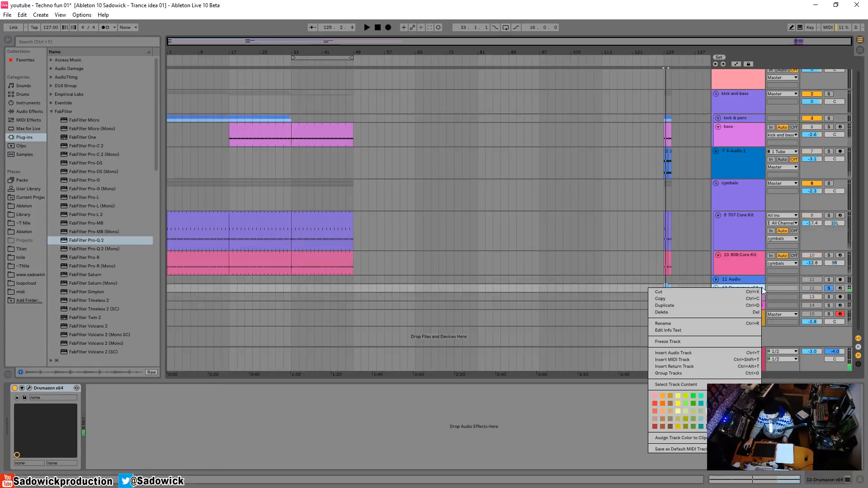
pyautogui.click(747, 293)
# Step: Solo the VPS Avenger track and audition its clip at bar 129
pyautogui.click(736, 307)
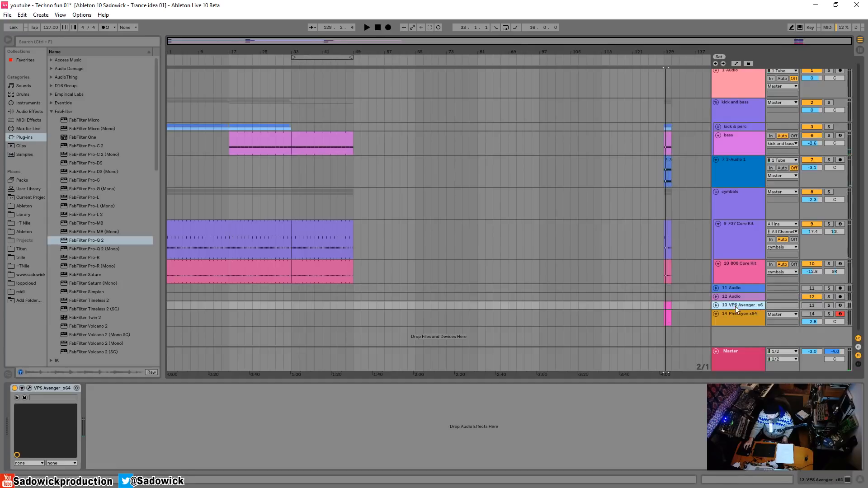
pyautogui.click(829, 305)
pyautogui.press('space')
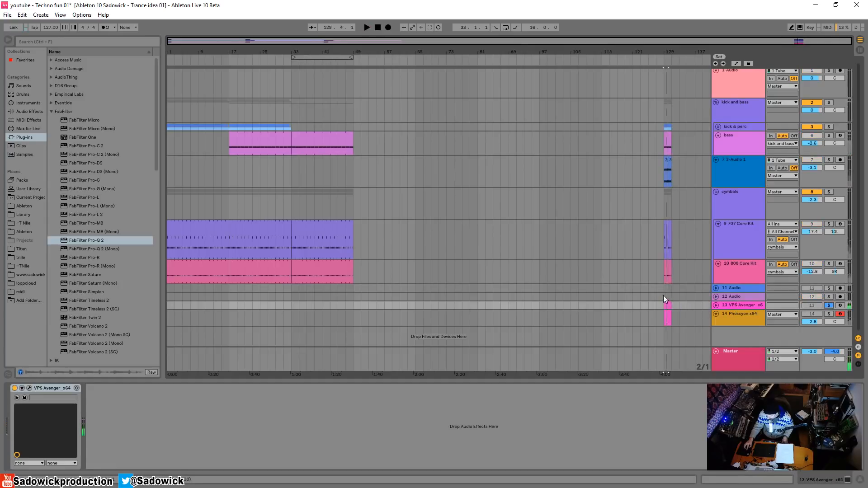
# Step: Copy the VPS Avenger clip from bar 129 to bar 33 and duplicate it seven times to reach bar 49
pyautogui.moveTo(664, 295); pyautogui.dragTo(671, 303)
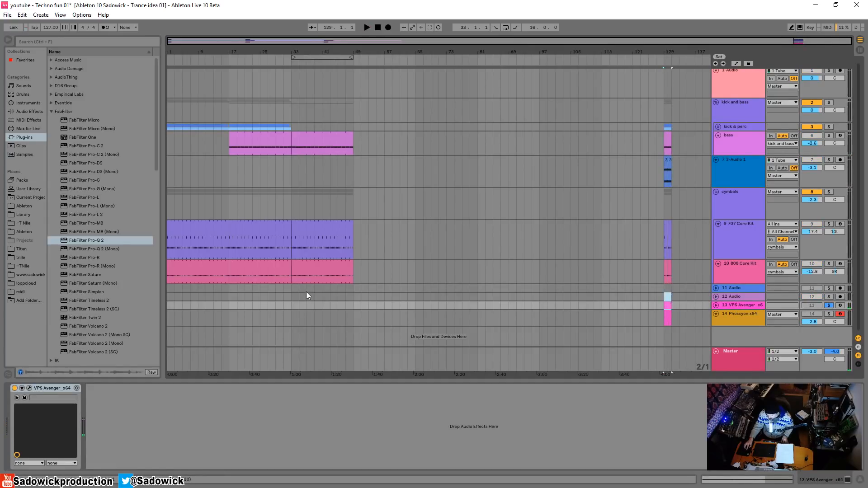
pyautogui.click(291, 297)
pyautogui.hotkey('ctrl', 'v')
pyautogui.hotkey('ctrl', 'd')
pyautogui.hotkey('ctrl', 'd')
pyautogui.hotkey('ctrl', 'd')
pyautogui.hotkey('ctrl', 'd')
pyautogui.hotkey('ctrl', 'd')
pyautogui.hotkey('ctrl', 'd')
pyautogui.hotkey('ctrl', 'd')
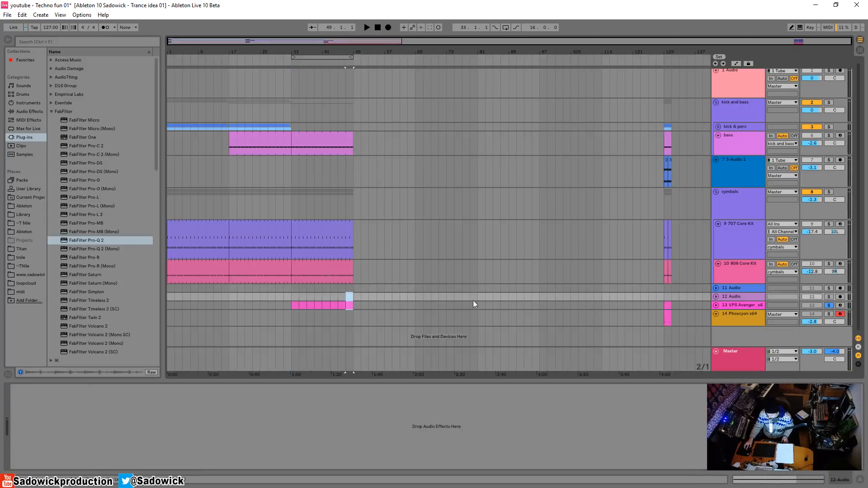
# Step: Loop and play bars 33 to 49, then unsolo, activate and unfold the VPS Avenger track
pyautogui.moveTo(291, 299); pyautogui.dragTo(356, 305)
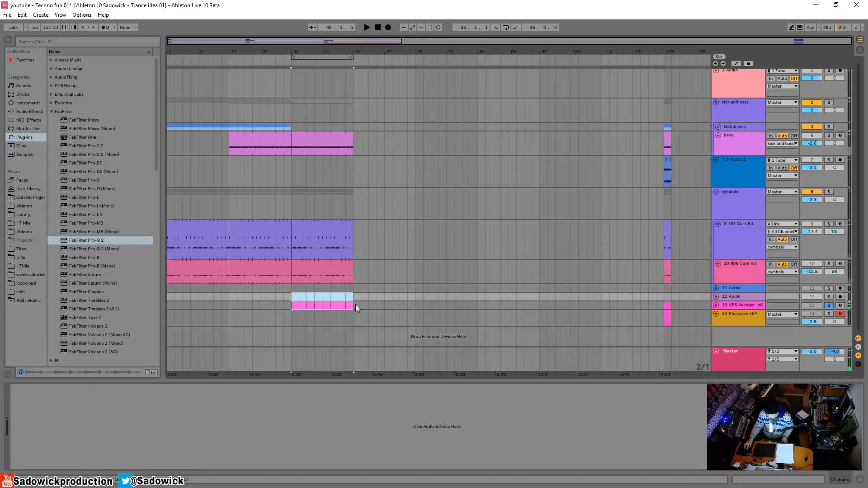
pyautogui.rightClick(356, 305)
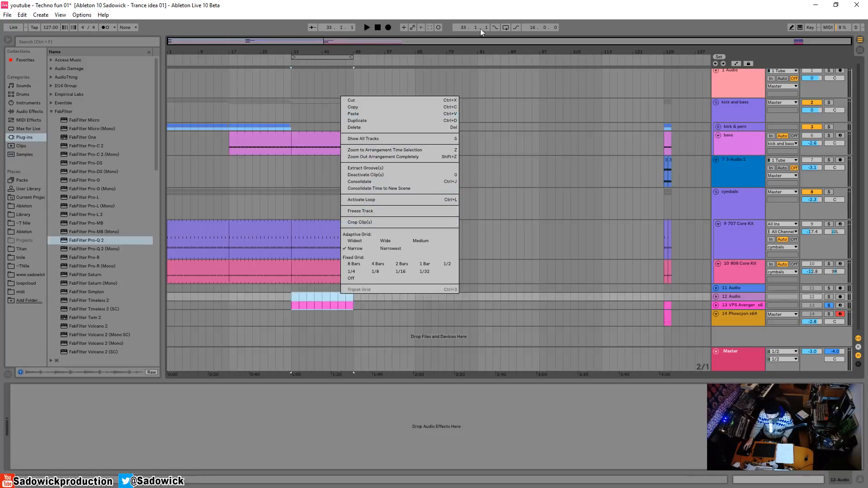
pyautogui.click(506, 27)
pyautogui.click(505, 27)
pyautogui.press('space')
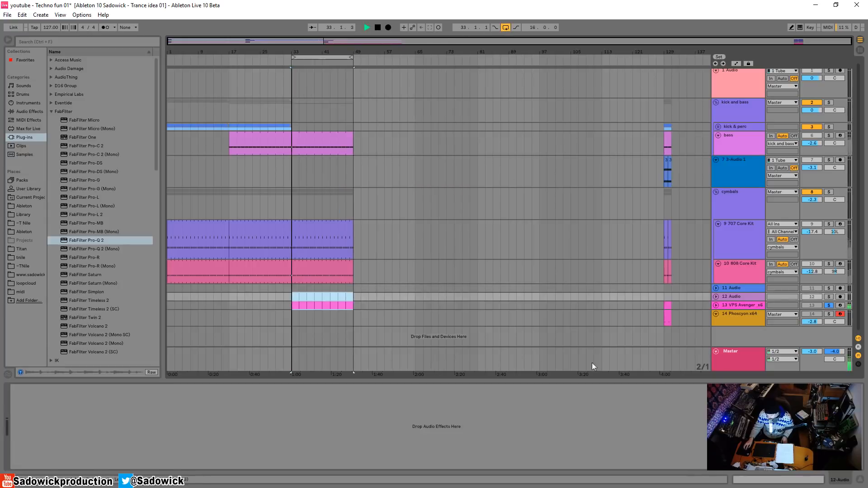
pyautogui.click(829, 306)
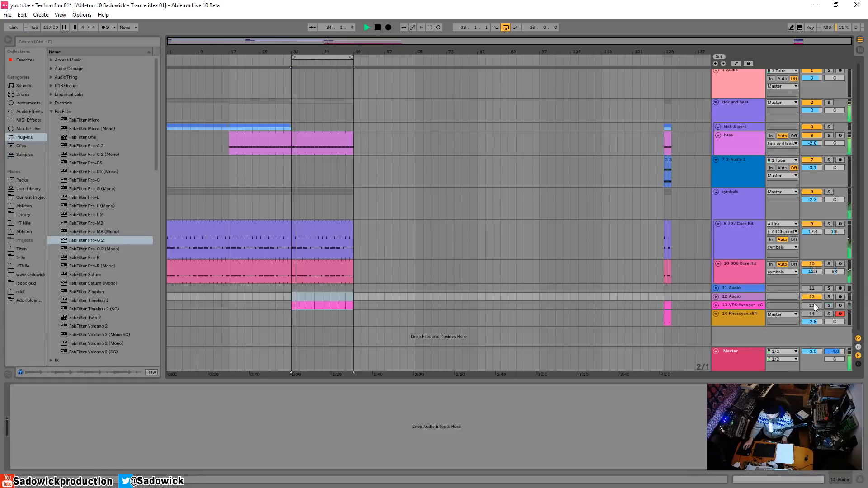
pyautogui.click(737, 309)
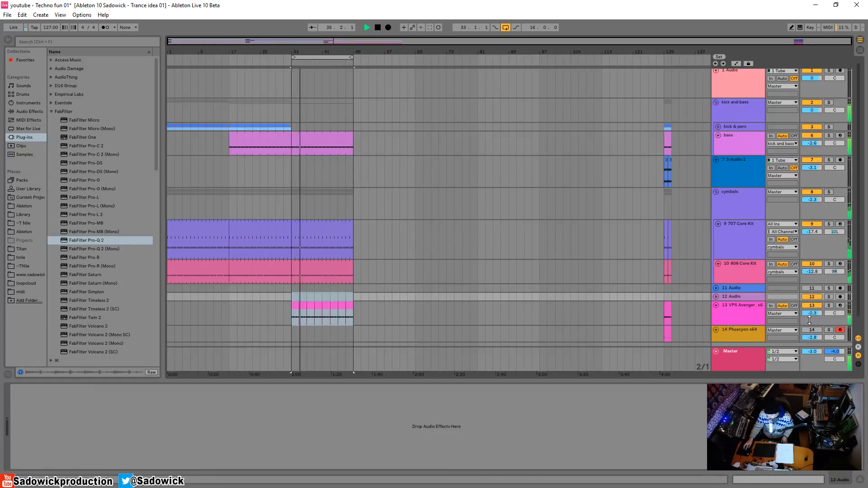
# Step: Raise the X-Cite amount of oscillator 1 in VPS Avenger, compare the sound soloed and in the mix, and close the plug-in
pyautogui.click(30, 388)
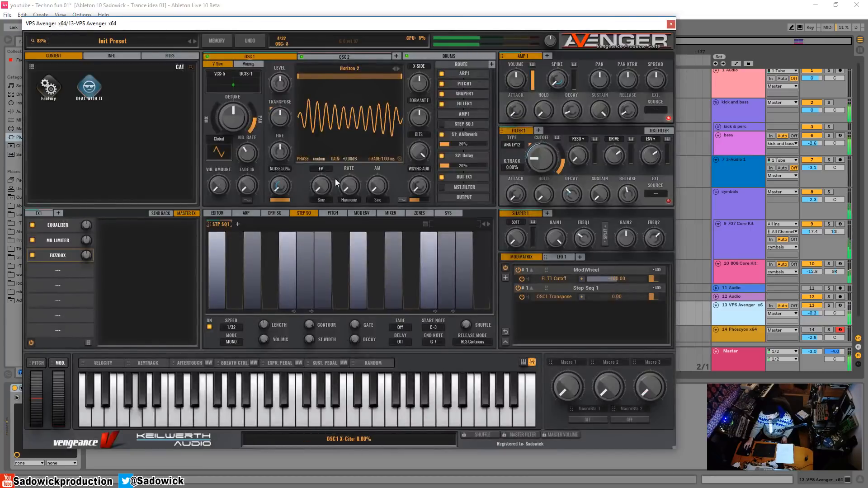
pyautogui.moveTo(300, 76); pyautogui.dragTo(430, 67)
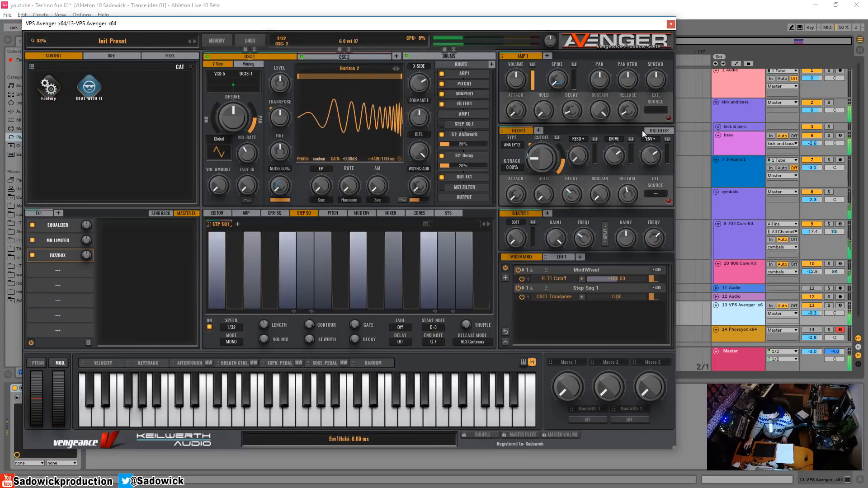
pyautogui.click(827, 309)
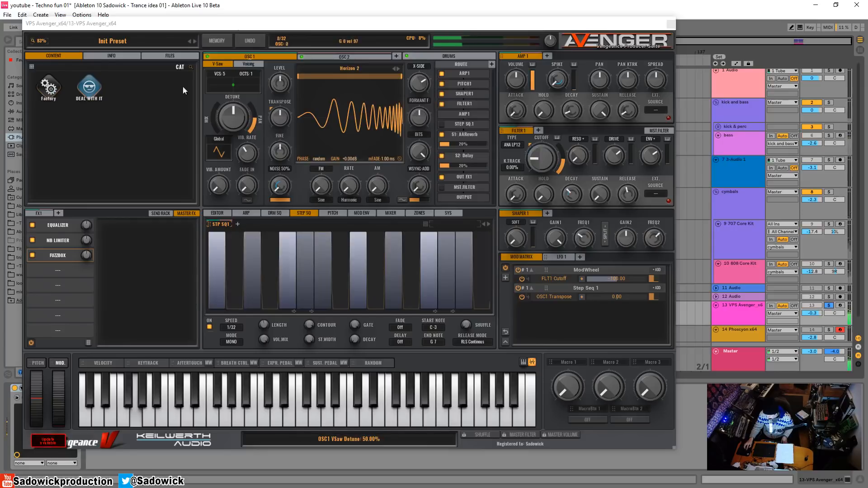
pyautogui.moveTo(280, 119); pyautogui.dragTo(288, 105)
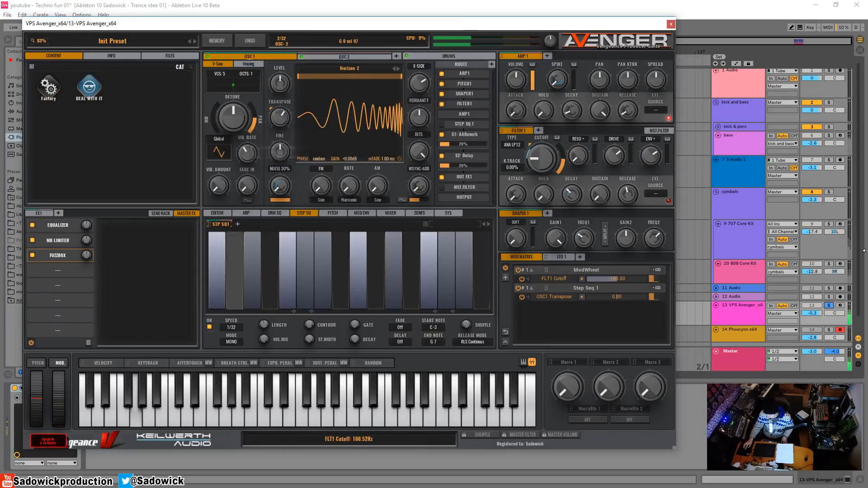
pyautogui.click(831, 306)
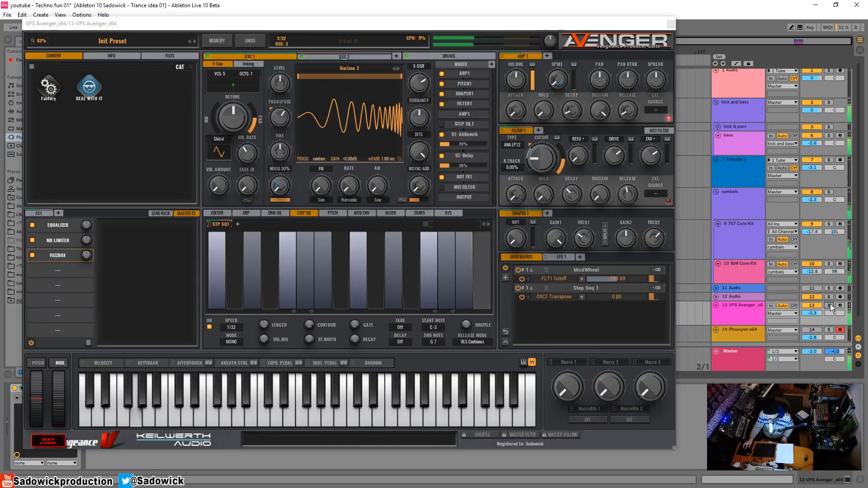
pyautogui.click(670, 23)
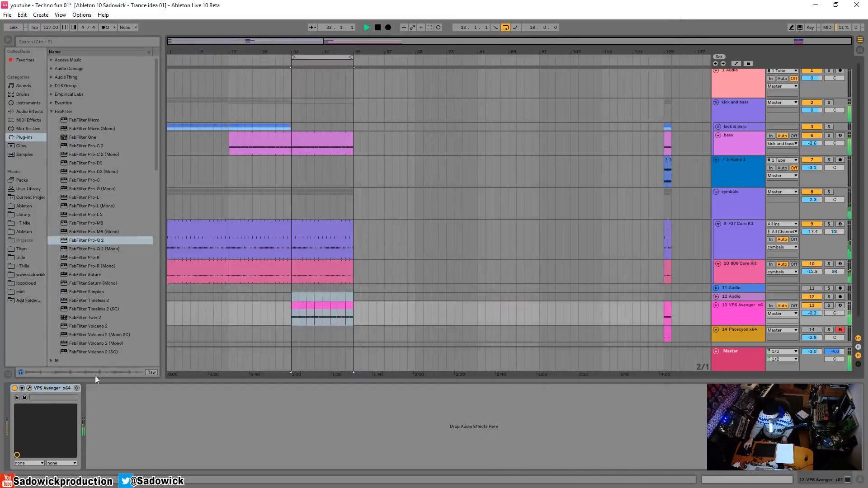
# Step: Shorten the first two steps of VPS Avenger's ARP 1 pattern to about half length and close the plug-in
pyautogui.click(30, 388)
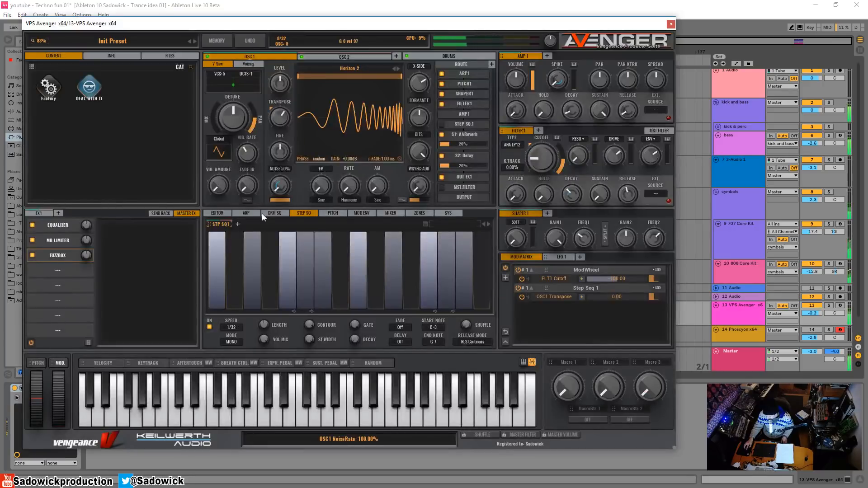
pyautogui.click(258, 270)
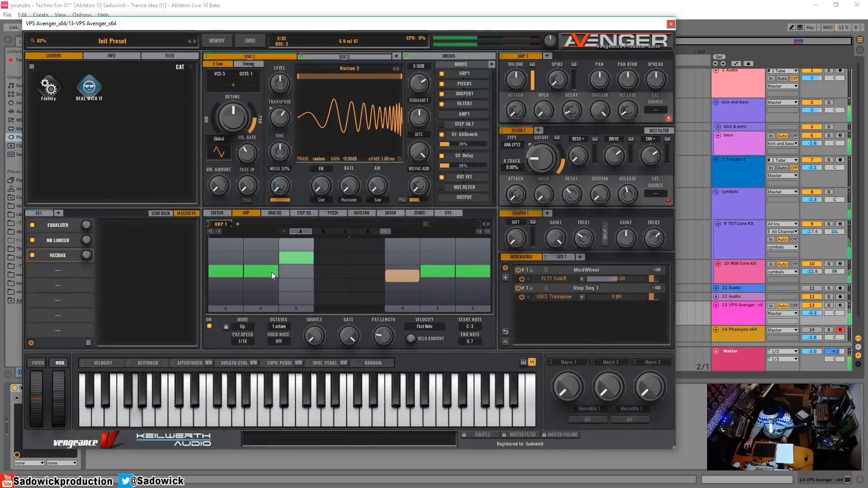
pyautogui.moveTo(278, 273); pyautogui.dragTo(226, 271)
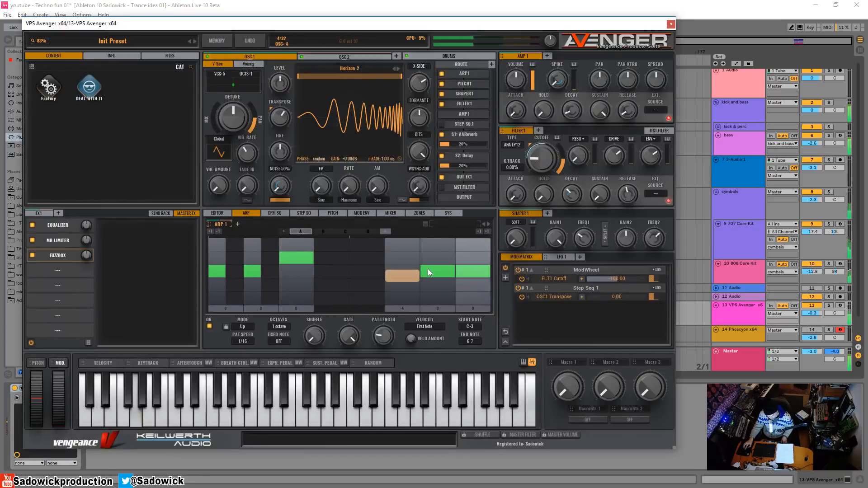
pyautogui.click(671, 24)
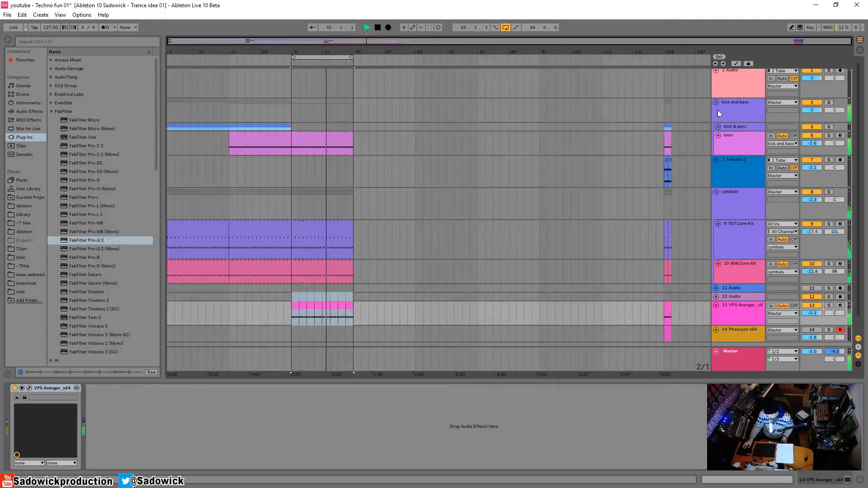
# Step: Cut the bass track's EQ Eight by 2.85 dB at about 1.19 kHz
pyautogui.click(734, 137)
pyautogui.moveTo(266, 428); pyautogui.dragTo(295, 427)
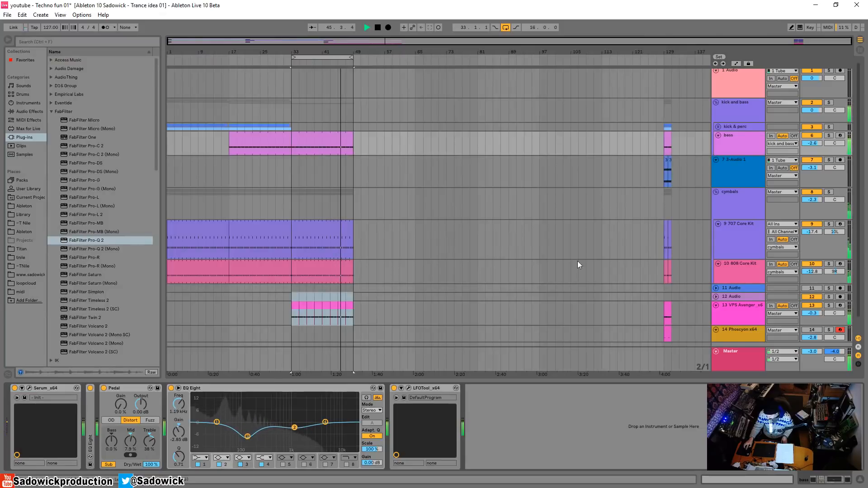
# Step: Stop playback and copy the kick and bass group's clips from bars 17–33 to bar 49
pyautogui.moveTo(356, 125)
pyautogui.mouseDown()
pyautogui.moveTo(227, 124)
pyautogui.moveTo(230, 116)
pyautogui.moveTo(292, 148)
pyautogui.mouseUp()
pyautogui.press('space')
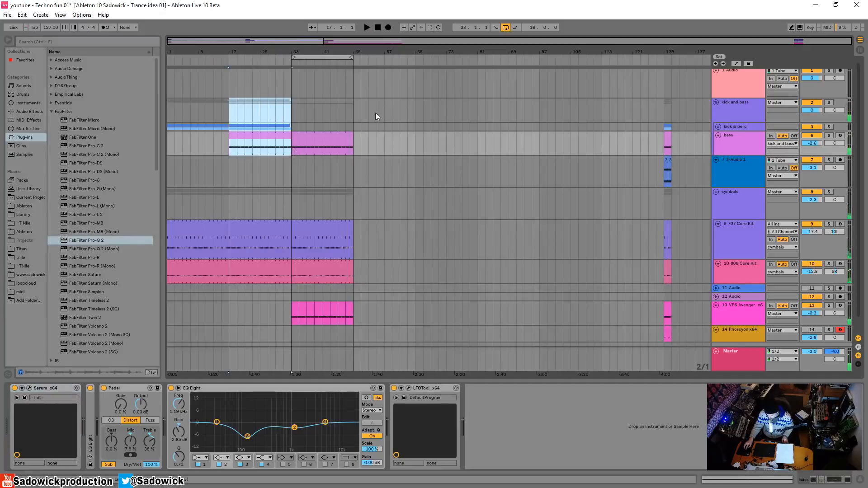
pyautogui.click(357, 105)
pyautogui.hotkey('ctrl', 'v')
pyautogui.scroll(-2, 303, 213)
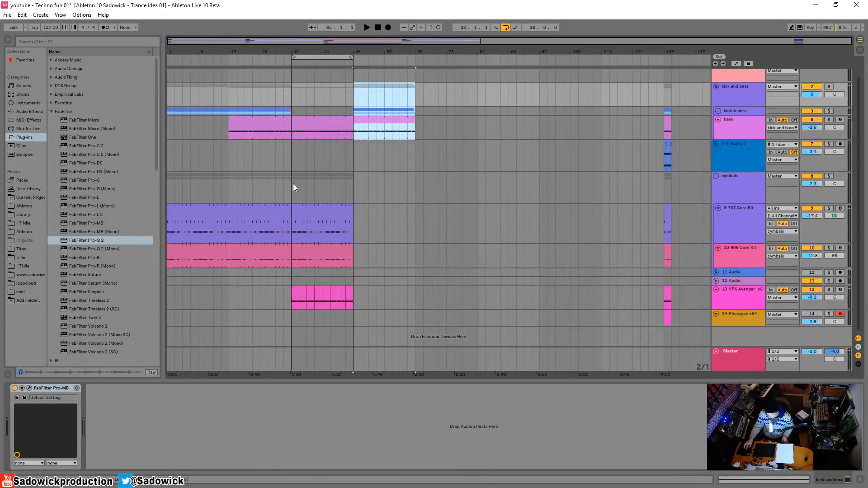
# Step: Duplicate the cymbals and VPS Avenger clips of bars 33–49 so they continue to bar 65
pyautogui.moveTo(293, 183); pyautogui.dragTo(354, 254)
pyautogui.hotkey('ctrl', 'd')
pyautogui.click(358, 297)
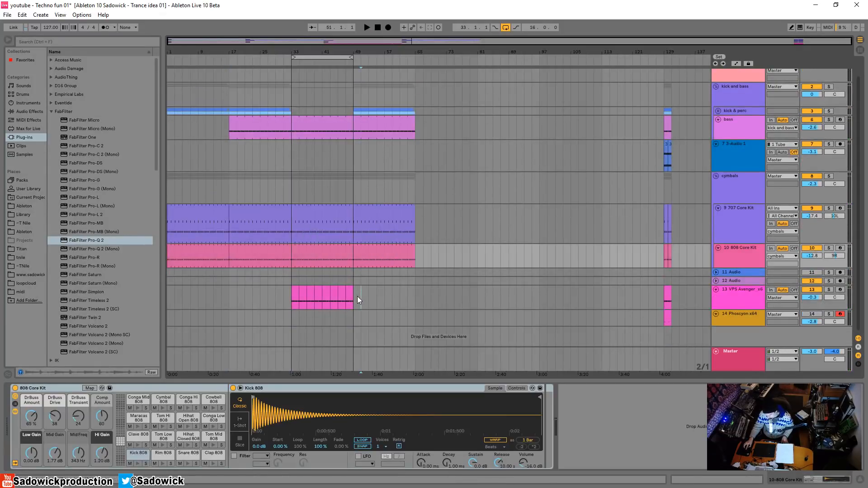
pyautogui.moveTo(289, 298); pyautogui.dragTo(353, 301)
pyautogui.hotkey('ctrl', 'd')
# Step: Play from about bar 41 and turn off the loop so playback runs past bar 49
pyautogui.click(325, 64)
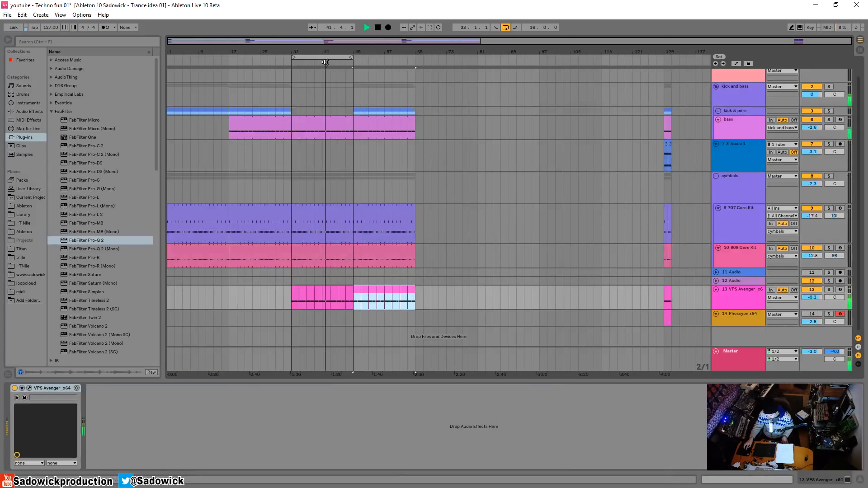
pyautogui.rightClick(330, 58)
pyautogui.click(335, 61)
# Step: Stop playback and add an Auto Filter after FabFilter Pro-MB on the kick and bass group
pyautogui.click(728, 84)
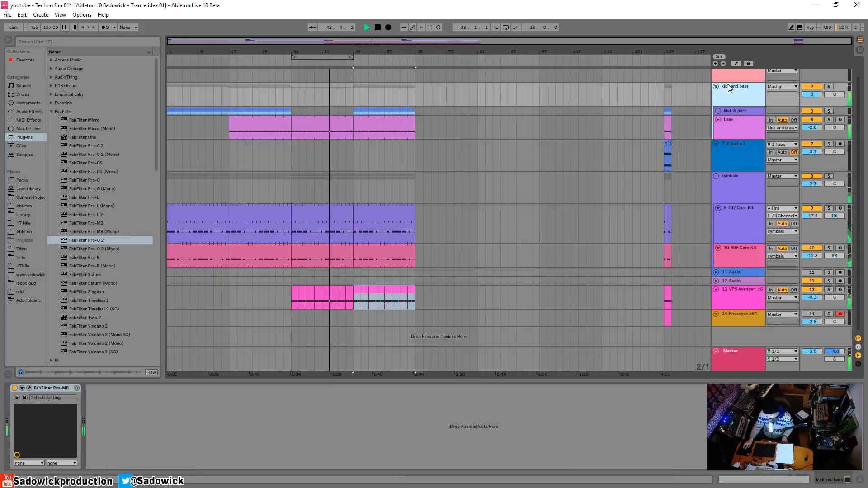
pyautogui.press('space')
pyautogui.scroll(1, 738, 122)
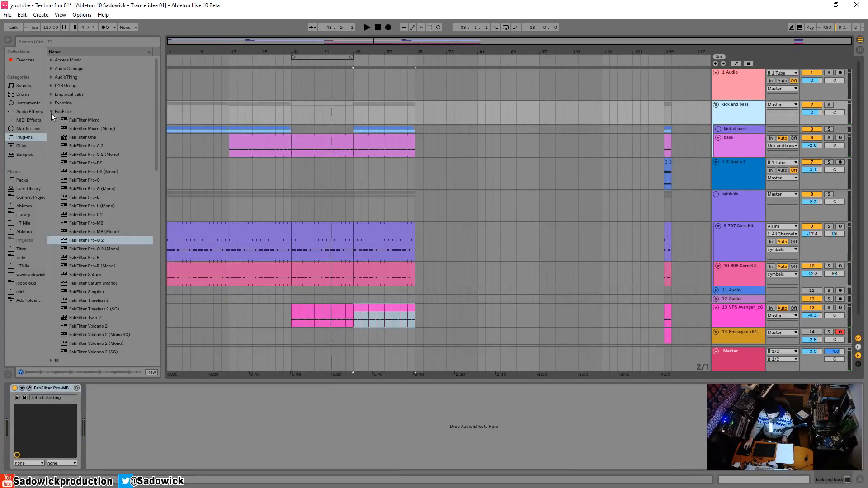
pyautogui.click(25, 112)
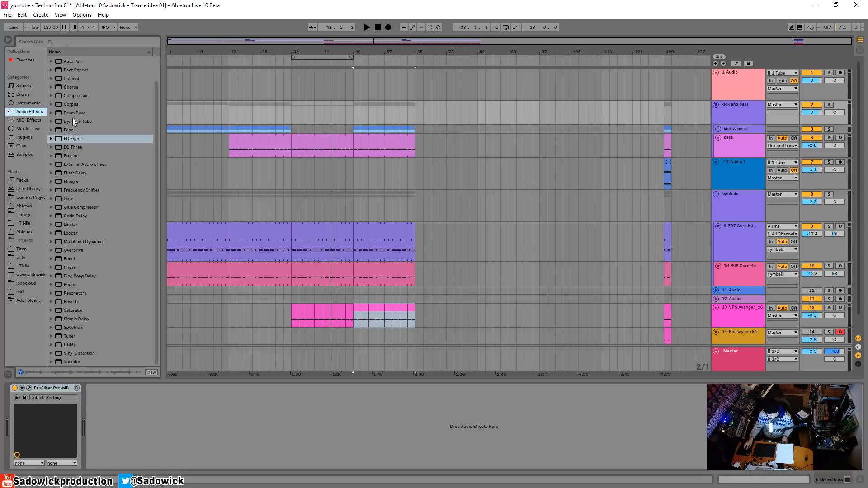
pyautogui.scroll(3, 66, 111)
pyautogui.moveTo(74, 79); pyautogui.dragTo(131, 436)
pyautogui.moveTo(213, 415); pyautogui.dragTo(143, 427)
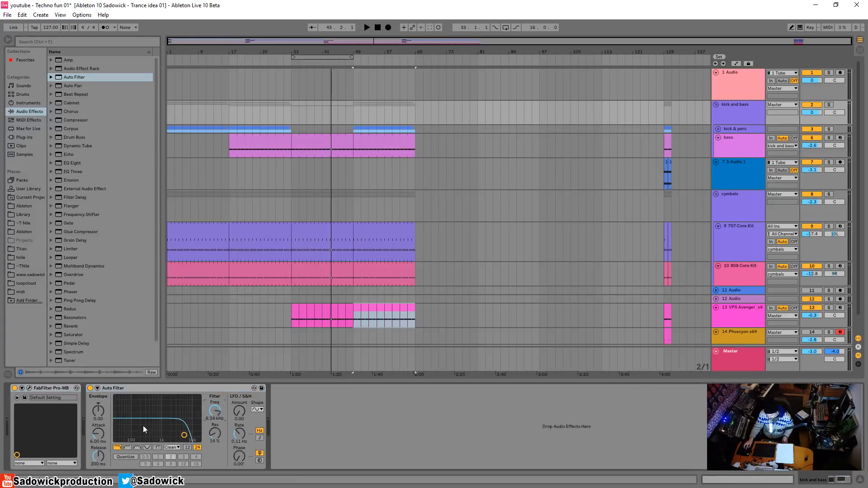
# Step: Loop bars 33–49 and set the kick and bass Auto Filter to high-pass at 183 Hz with 52% resonance
pyautogui.press('space')
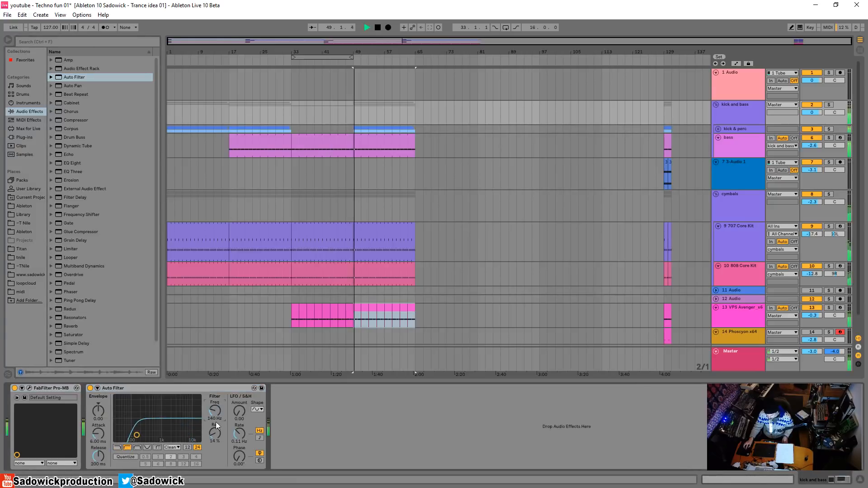
pyautogui.moveTo(215, 411); pyautogui.dragTo(215, 399)
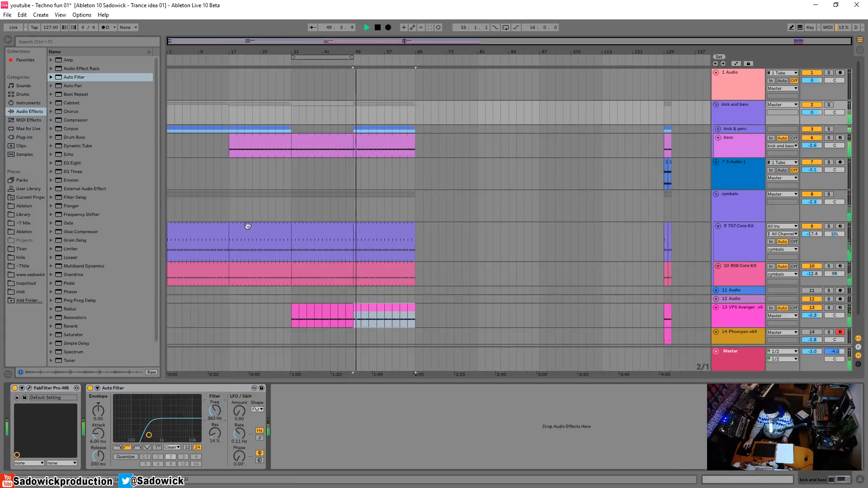
pyautogui.click(301, 57)
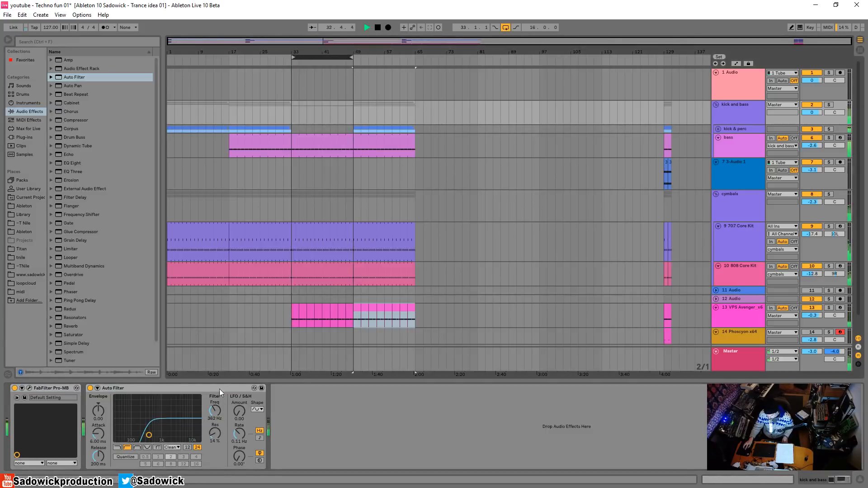
pyautogui.moveTo(215, 415); pyautogui.dragTo(216, 395)
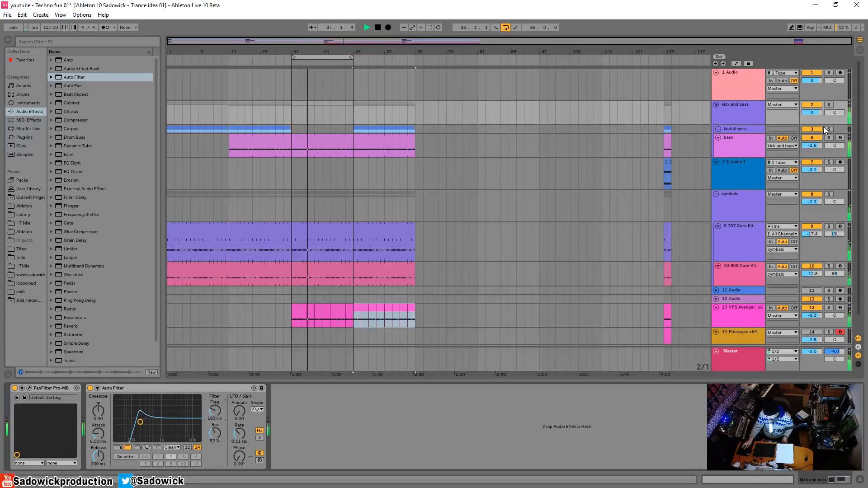
# Step: Show automation, switch the kick and bass Auto Filter off, and draw its Device On automation on only for bars 33–49
pyautogui.moveTo(826, 125)
pyautogui.mouseDown()
pyautogui.moveTo(825, 132)
pyautogui.moveTo(826, 125)
pyautogui.mouseUp()
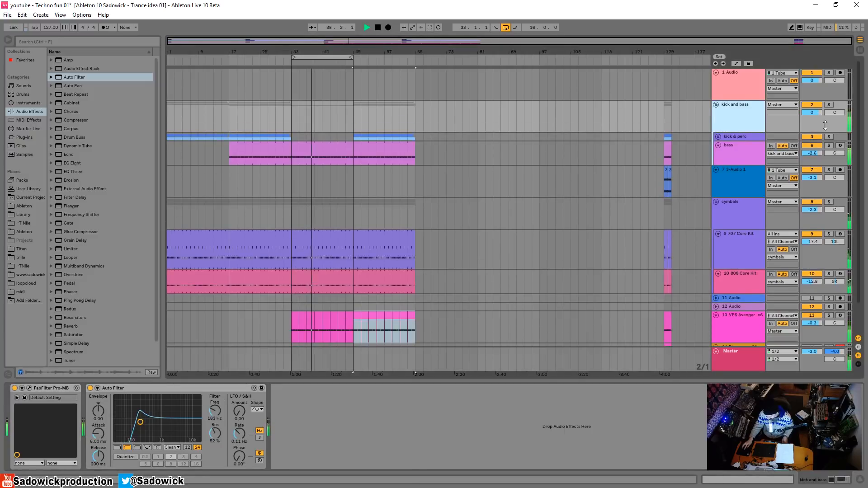
pyautogui.click(736, 63)
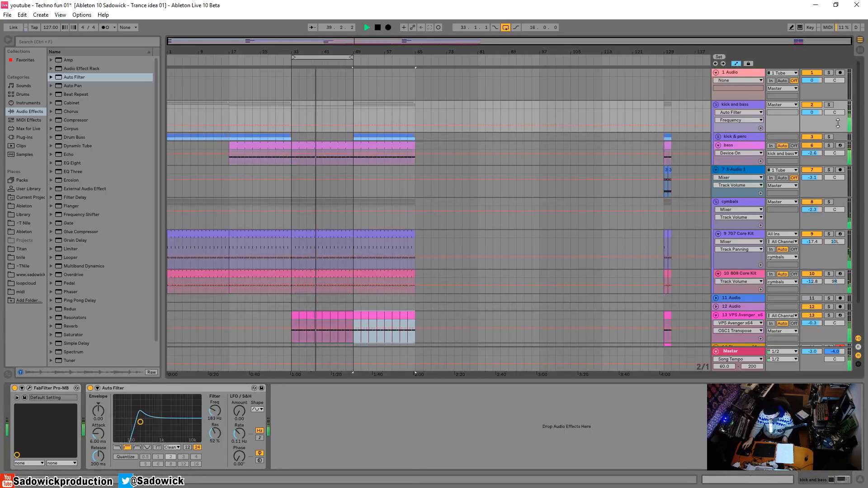
pyautogui.moveTo(838, 123); pyautogui.dragTo(838, 138)
pyautogui.click(90, 388)
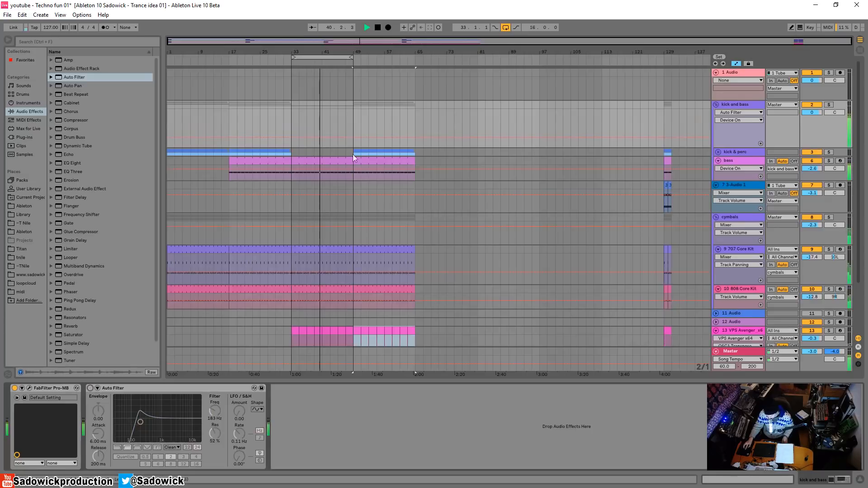
pyautogui.press('b')
pyautogui.moveTo(298, 128); pyautogui.dragTo(351, 91)
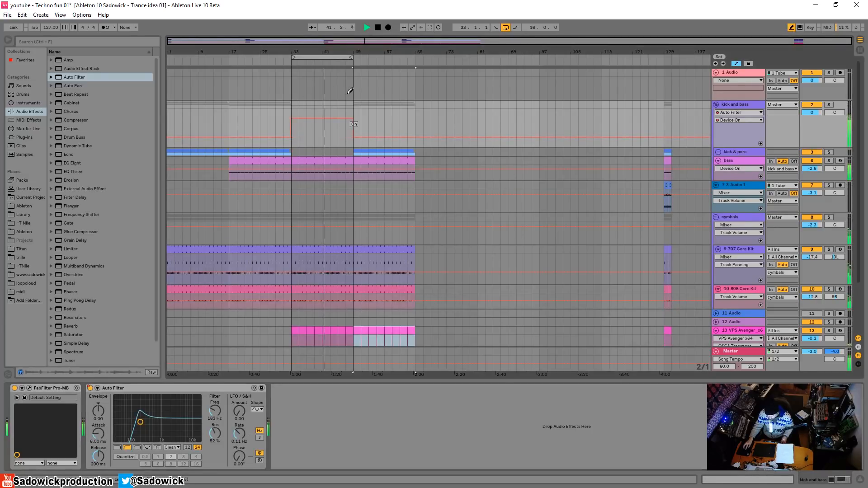
pyautogui.press('b')
# Step: Automate the kick and bass filter frequency to rise from 148 Hz at bar 33 to about 364 Hz by bar 49, and disable the loop
pyautogui.moveTo(215, 417); pyautogui.dragTo(215, 420)
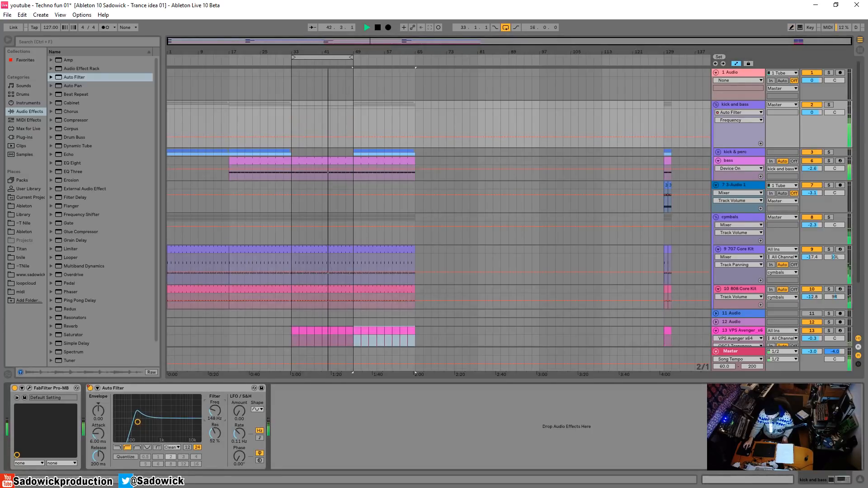
pyautogui.click(297, 136)
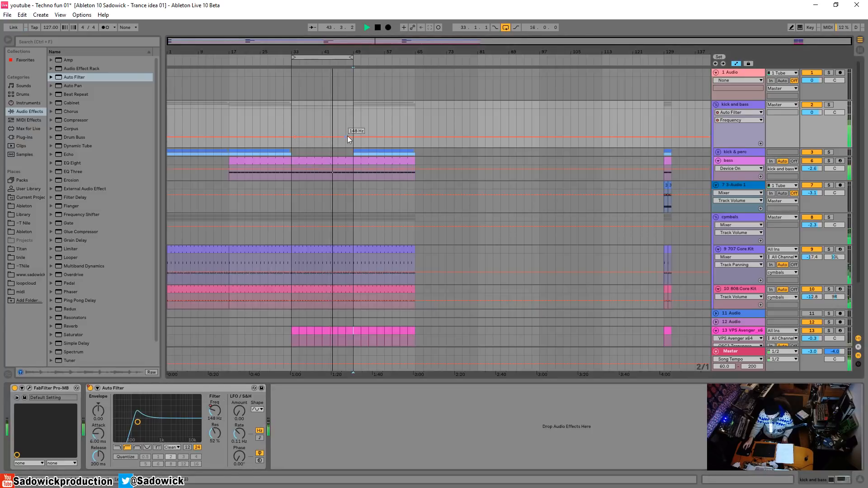
pyautogui.moveTo(347, 136); pyautogui.dragTo(352, 132)
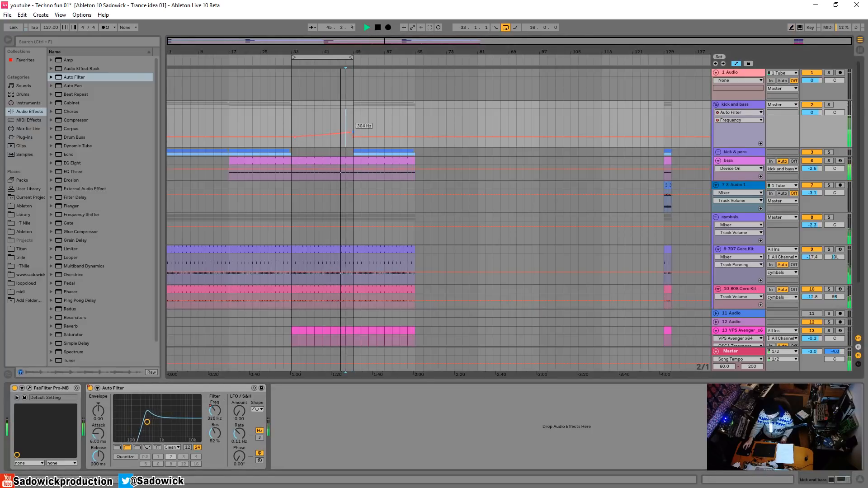
pyautogui.rightClick(333, 58)
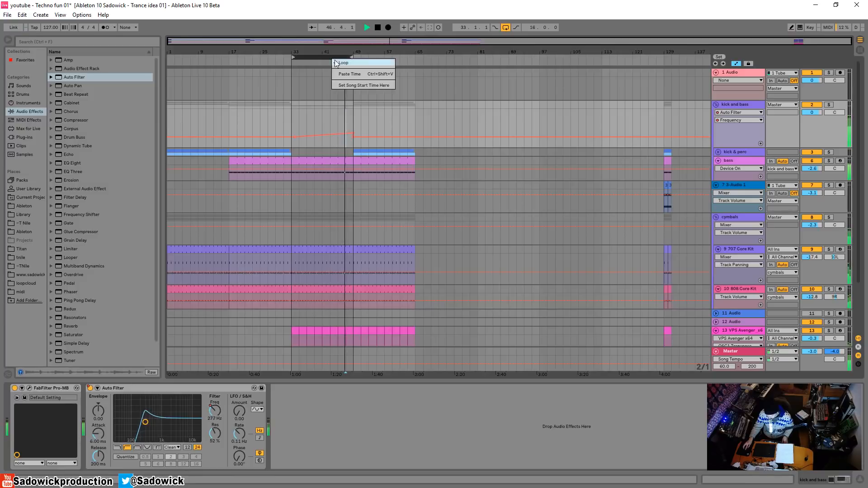
pyautogui.click(79, 300)
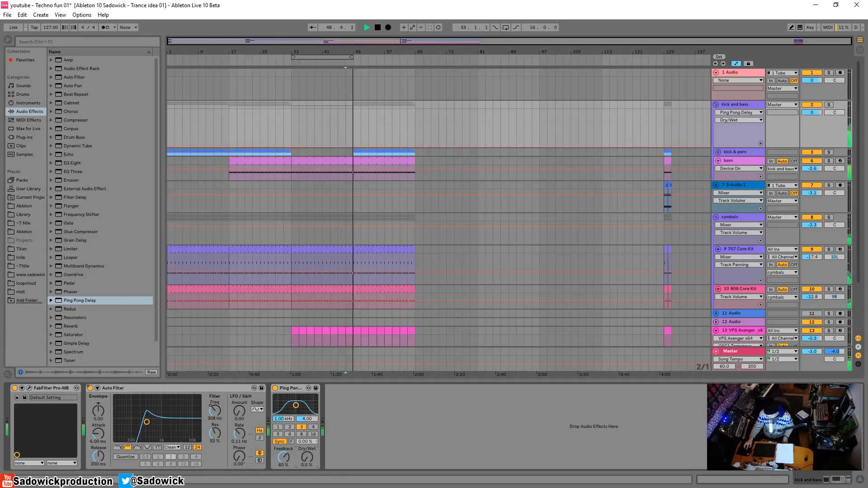
pyautogui.rightClick(292, 388)
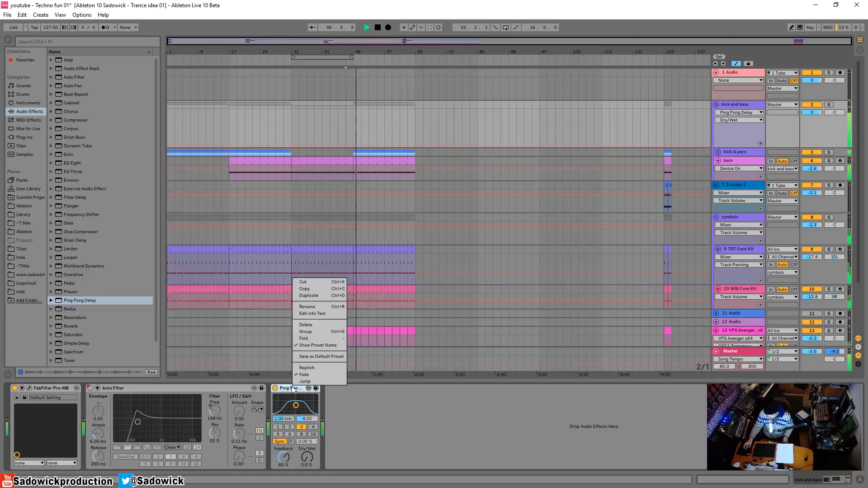
pyautogui.click(304, 282)
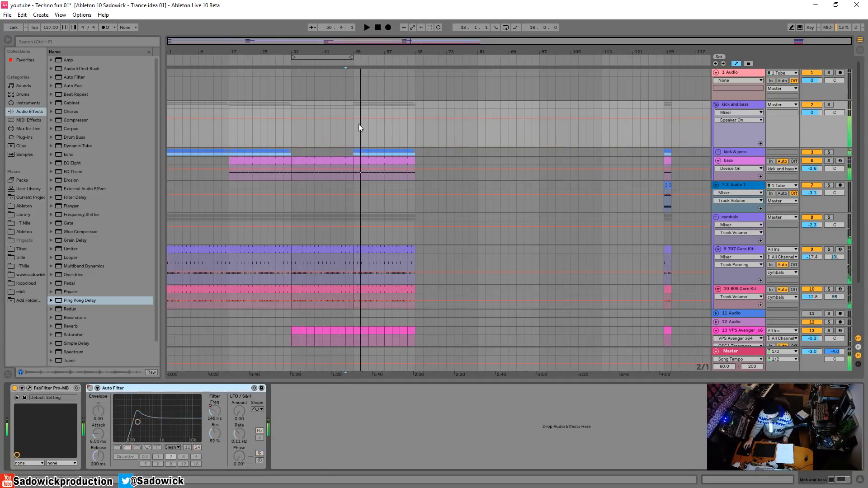
# Step: Listen from bar 33, examine the VPS Avenger plug-in's settings, and close its window
pyautogui.click(291, 132)
pyautogui.press('space')
pyautogui.moveTo(823, 148); pyautogui.dragTo(823, 127)
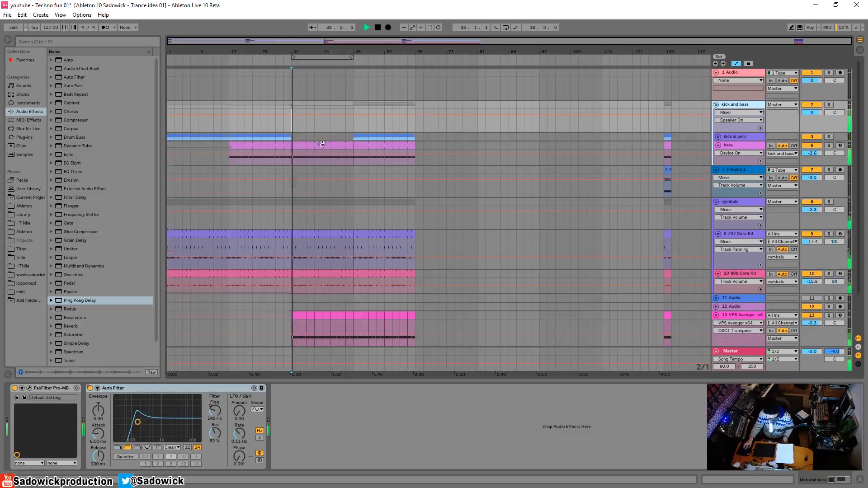
pyautogui.scroll(-3, 320, 143)
pyautogui.press('space')
pyautogui.click(828, 297)
pyautogui.press('space')
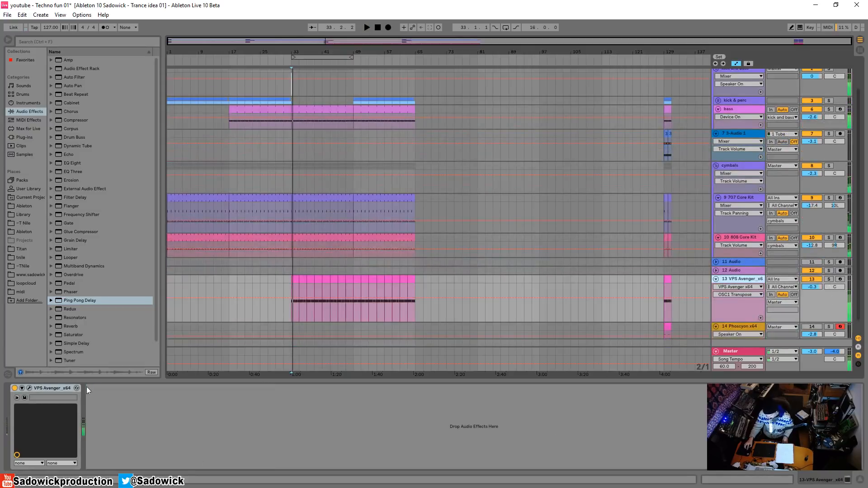
pyautogui.hotkey('ctrl', 'alt', 'p')
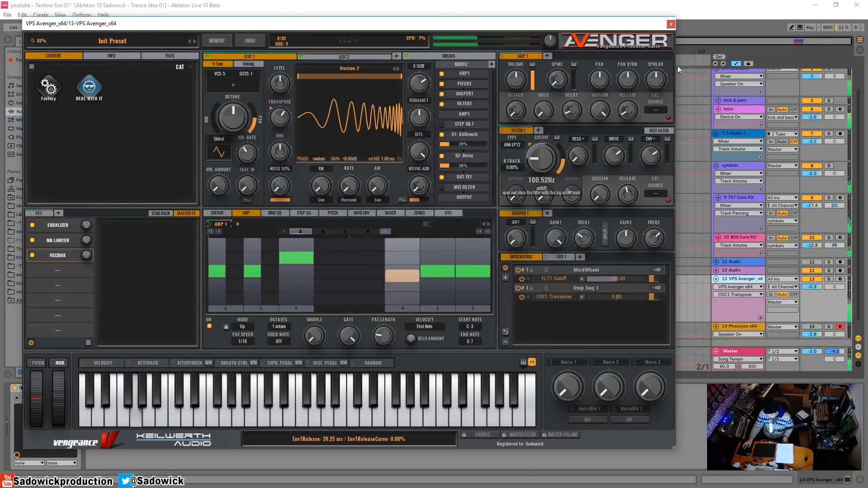
pyautogui.click(671, 23)
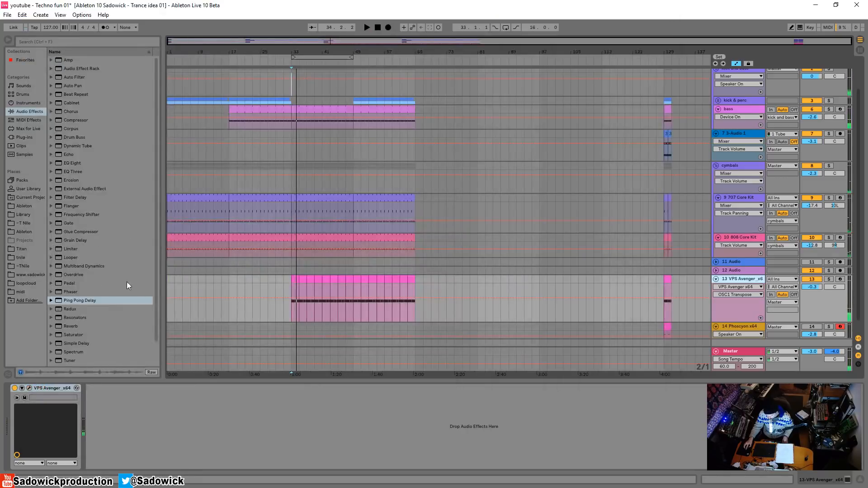
# Step: Add an Auto Filter to VPS Avenger, automate its frequency rising from bar 33 to 19.9 kHz at bar 49, and play it
pyautogui.moveTo(72, 77); pyautogui.dragTo(148, 421)
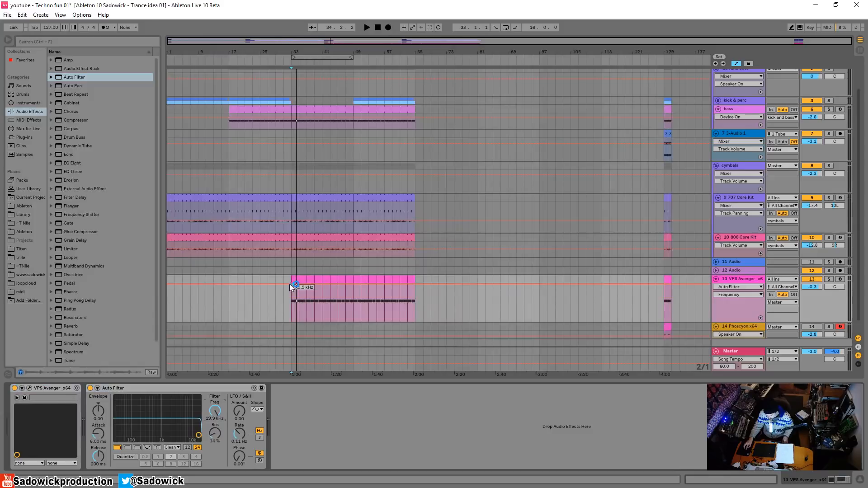
pyautogui.click(290, 284)
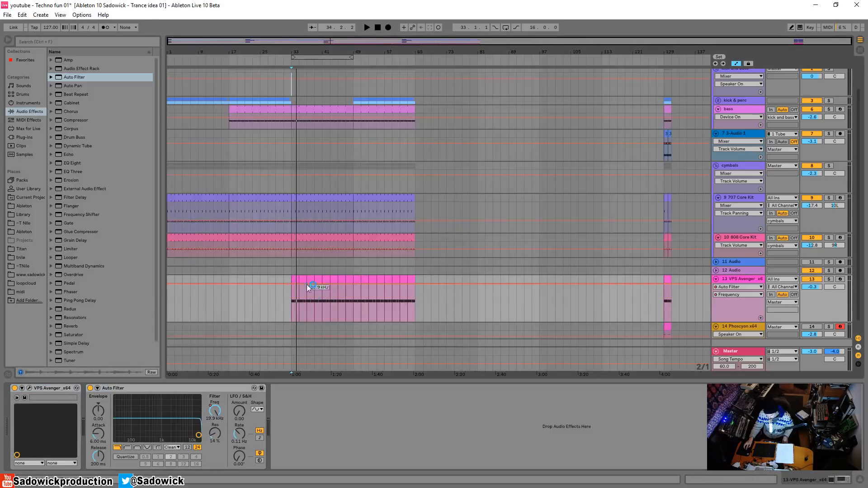
pyautogui.press('b')
pyautogui.moveTo(291, 314)
pyautogui.mouseDown()
pyautogui.moveTo(335, 337)
pyautogui.moveTo(302, 300)
pyautogui.moveTo(284, 321)
pyautogui.moveTo(291, 308)
pyautogui.mouseUp()
pyautogui.press('space')
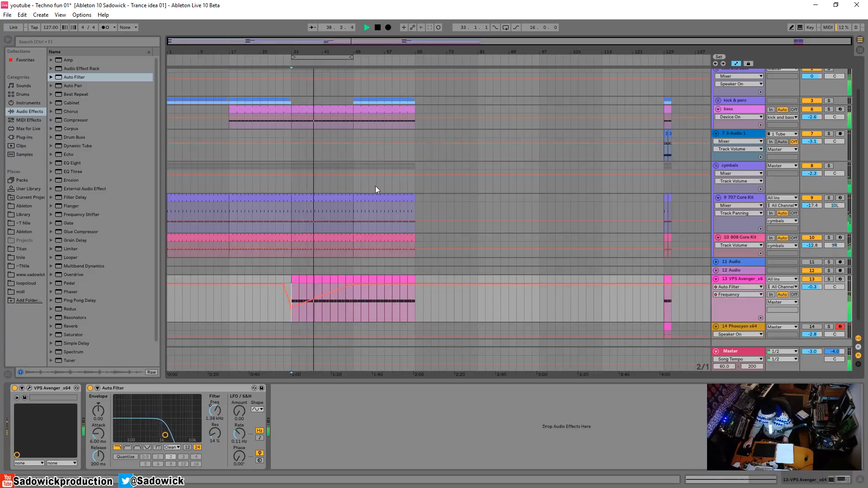
# Step: Hide automation and cut the last beat before bar 49 from the 707 and 808 Core Kit clips, extending the gap slightly earlier
pyautogui.moveTo(350, 52); pyautogui.dragTo(402, 281)
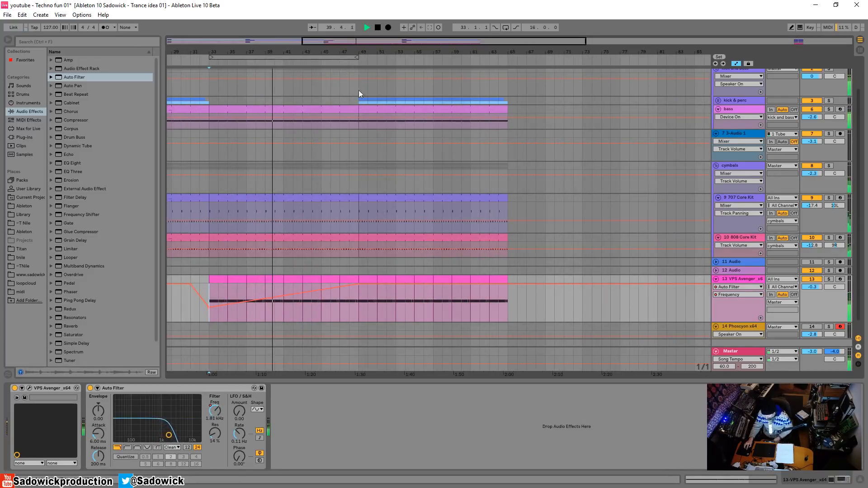
pyautogui.moveTo(357, 51); pyautogui.dragTo(358, 214)
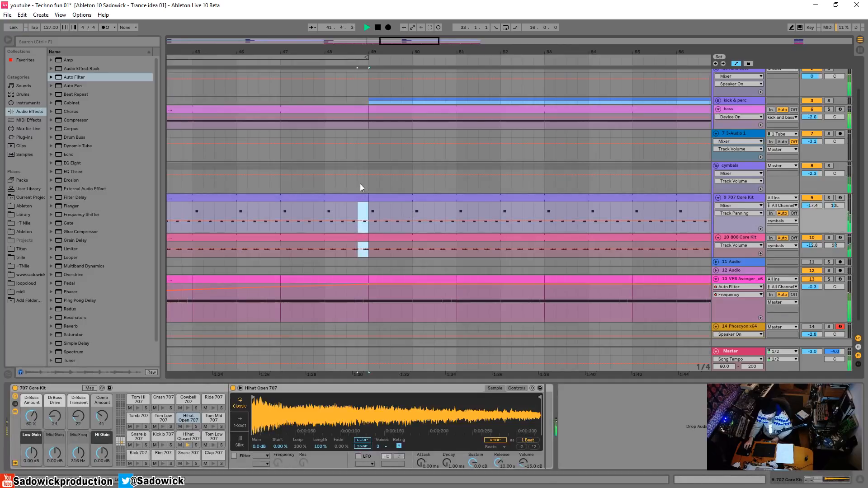
pyautogui.moveTo(360, 184); pyautogui.dragTo(367, 246)
pyautogui.click(736, 64)
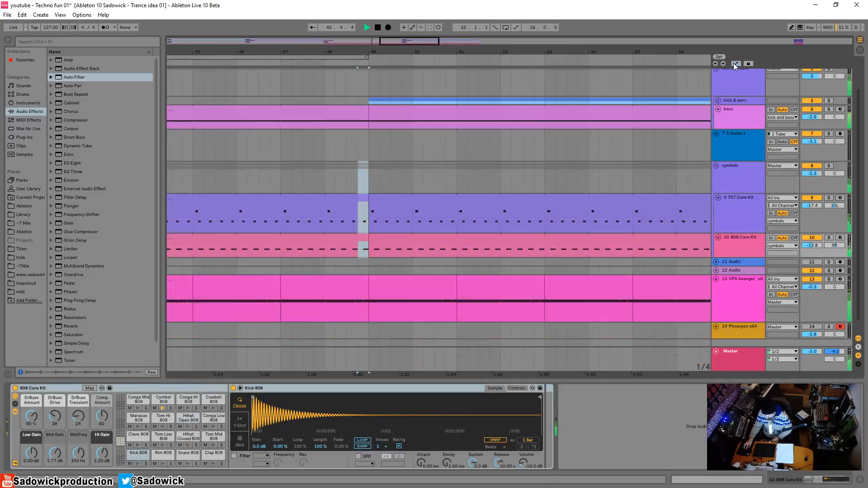
pyautogui.click(359, 183)
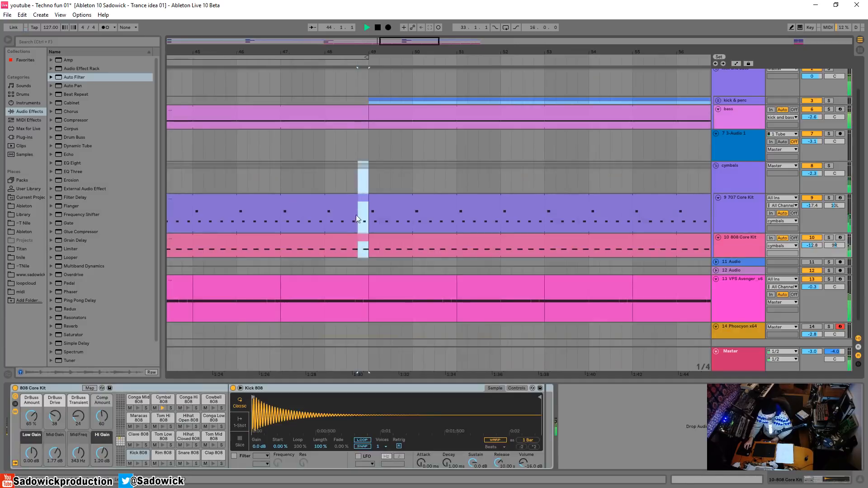
pyautogui.moveTo(357, 215); pyautogui.dragTo(371, 248)
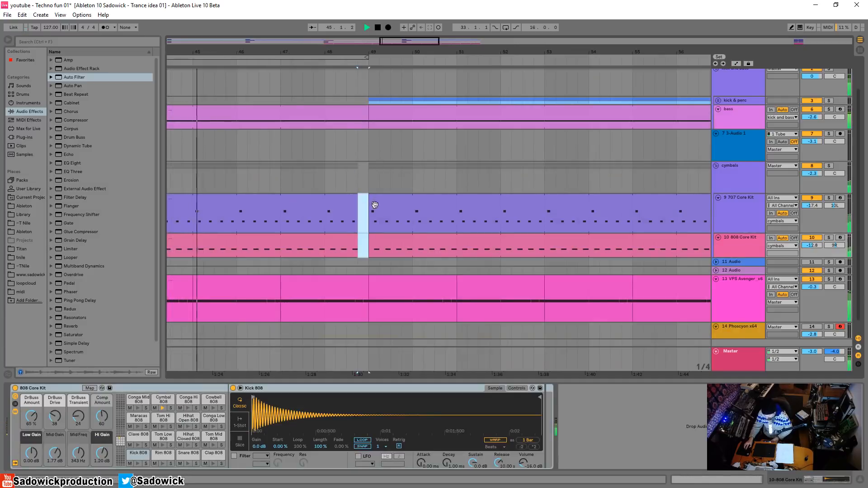
pyautogui.moveTo(359, 52); pyautogui.dragTo(359, 136)
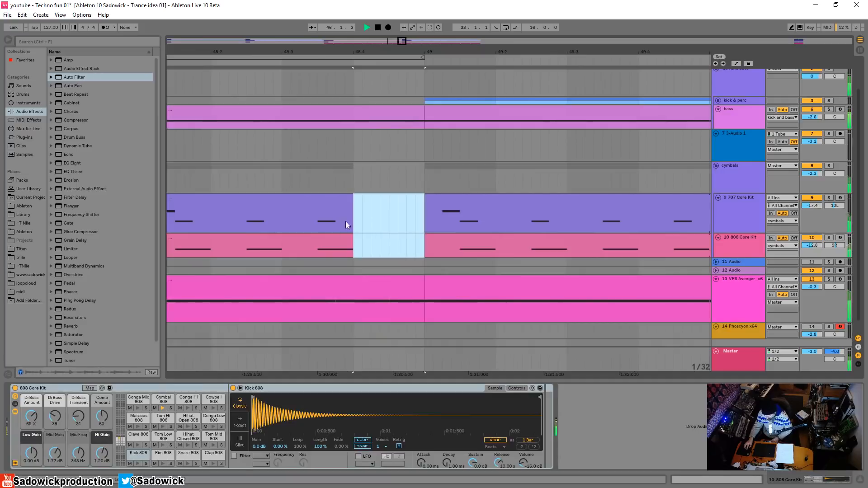
pyautogui.moveTo(363, 253); pyautogui.dragTo(336, 219)
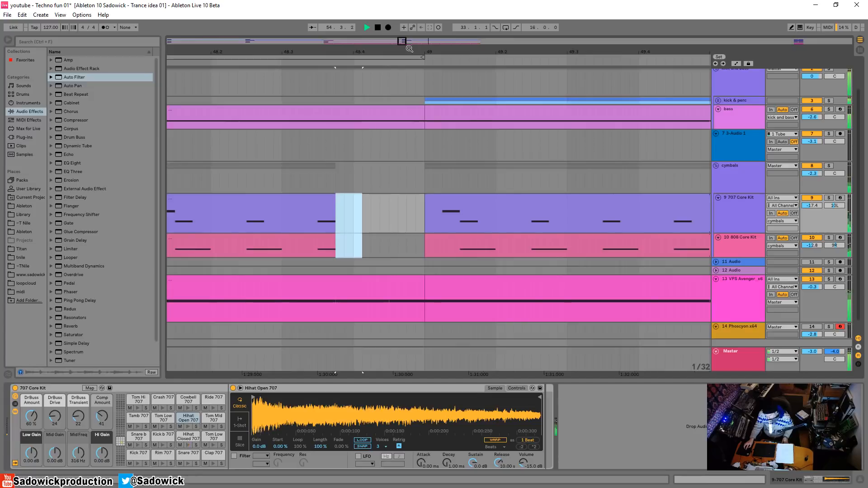
# Step: Collapse the cymbals group and reduce the height of the VPS Avenger track
pyautogui.moveTo(410, 48); pyautogui.dragTo(279, 13)
pyautogui.moveTo(835, 233); pyautogui.dragTo(834, 171)
pyautogui.click(716, 202)
pyautogui.moveTo(835, 271); pyautogui.dragTo(835, 233)
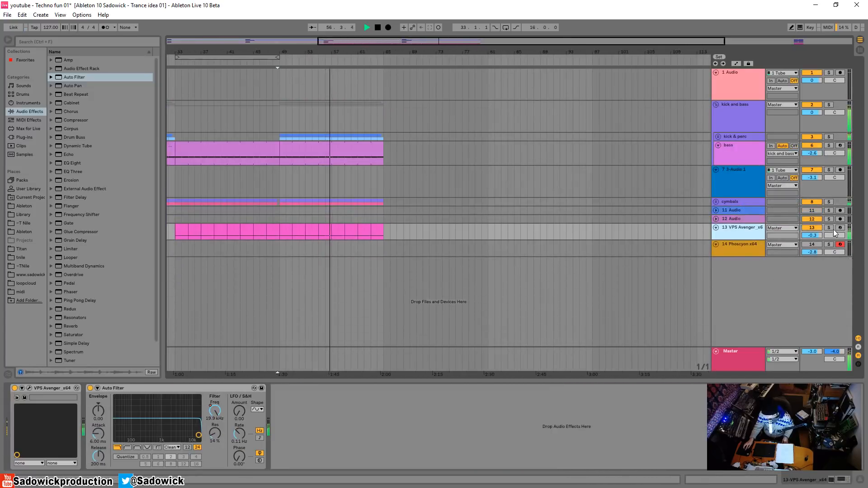
pyautogui.moveTo(355, 50); pyautogui.dragTo(356, 68)
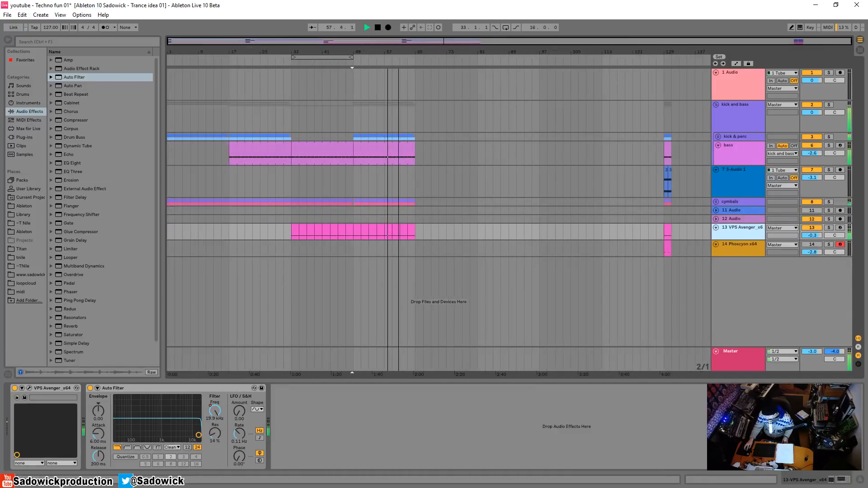
# Step: Copy the Phoscyon clip from around bar 129 to bar 65 and repeat it up to bar 81
pyautogui.click(668, 249)
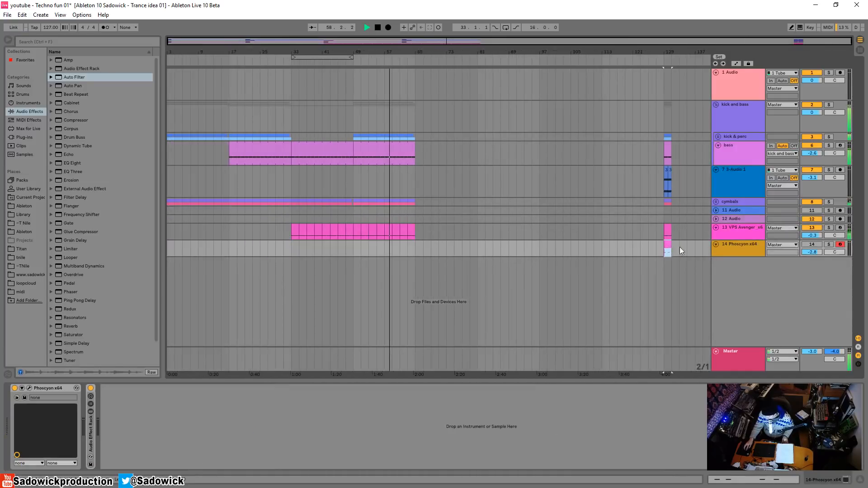
pyautogui.click(416, 244)
pyautogui.hotkey('ctrl', 'v')
pyautogui.hotkey('ctrl', 'd')
pyautogui.hotkey('ctrl', 'd')
pyautogui.hotkey('ctrl', 'd')
pyautogui.hotkey('ctrl', 'd')
pyautogui.hotkey('ctrl', 'd')
pyautogui.hotkey('ctrl', 'd')
pyautogui.hotkey('ctrl', 'd')
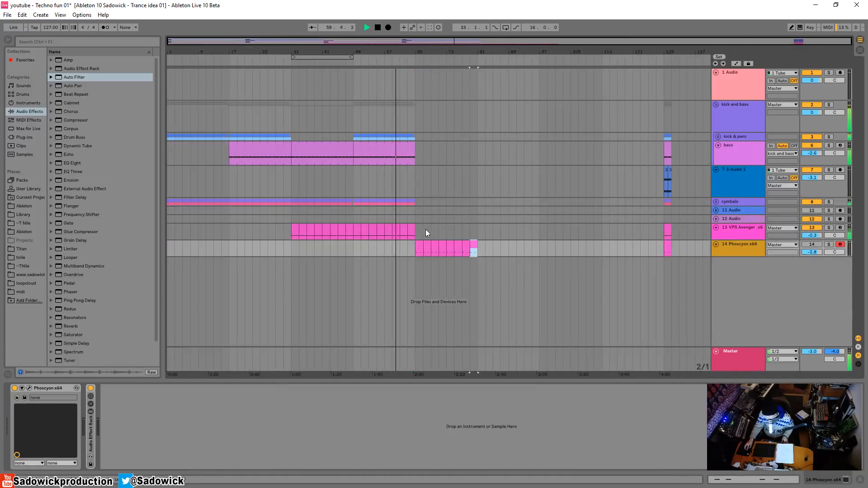
# Step: Duplicate bars 49–65 of the kick and bass through VPS Avenger tracks up to bar 81, and enable Phoscyon at -4.9 dB
pyautogui.moveTo(416, 231); pyautogui.dragTo(355, 114)
pyautogui.hotkey('ctrl', 'd')
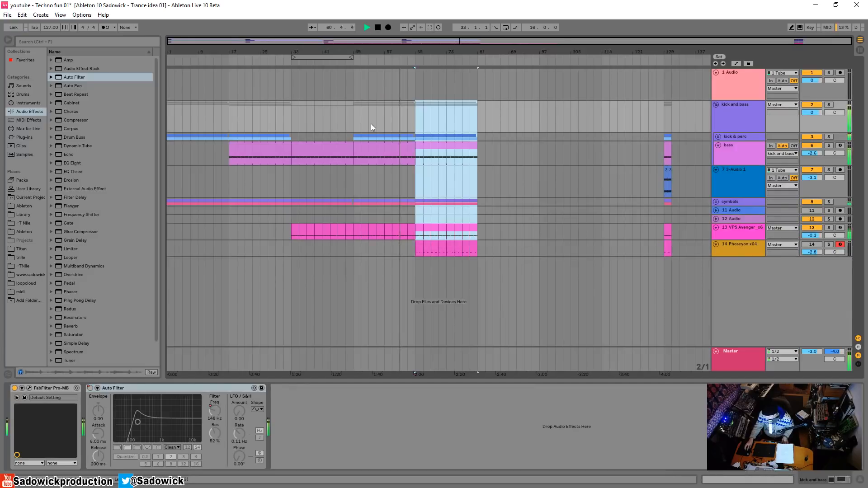
pyautogui.click(817, 245)
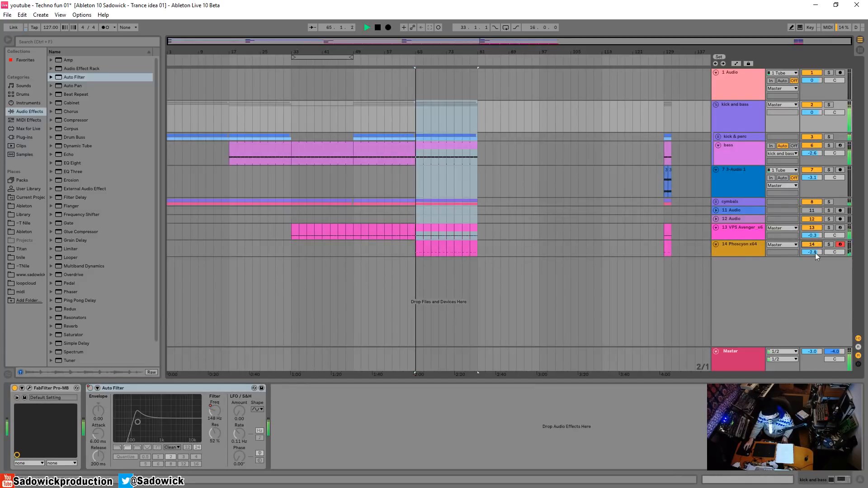
pyautogui.moveTo(817, 252); pyautogui.dragTo(817, 254)
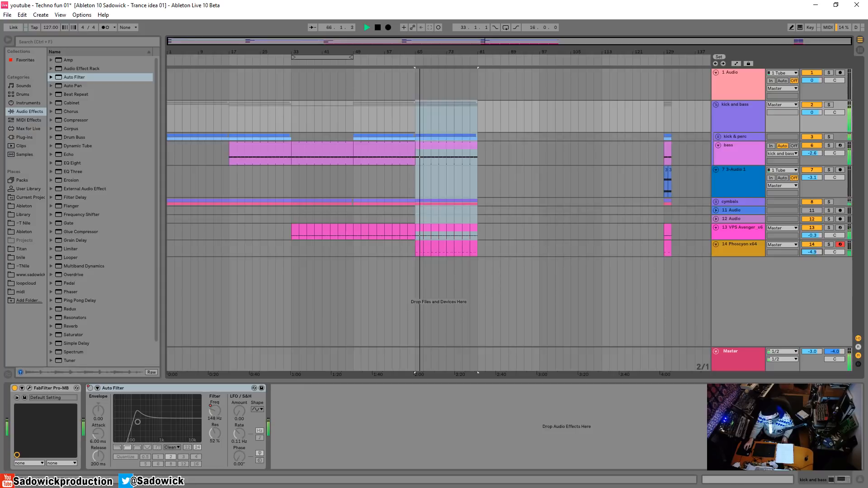
# Step: Delete the Phoscyon track and insert a new audio track below VPS Avenger
pyautogui.click(733, 246)
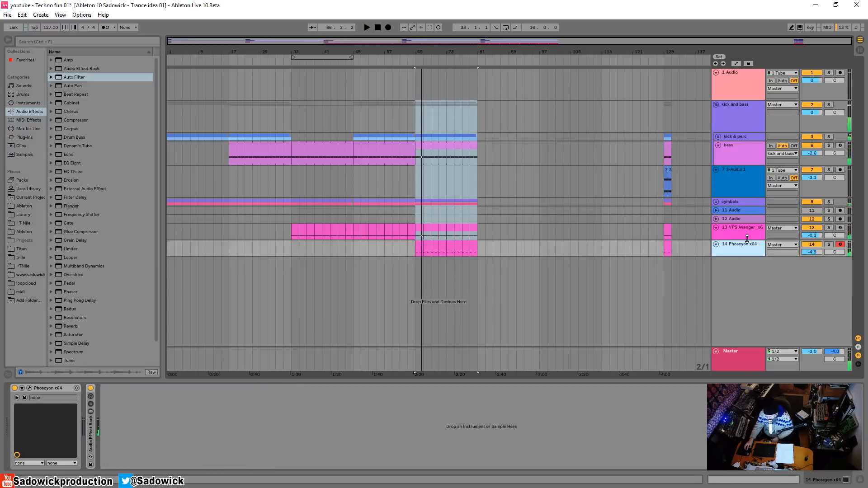
pyautogui.press('Delete')
pyautogui.rightClick(746, 288)
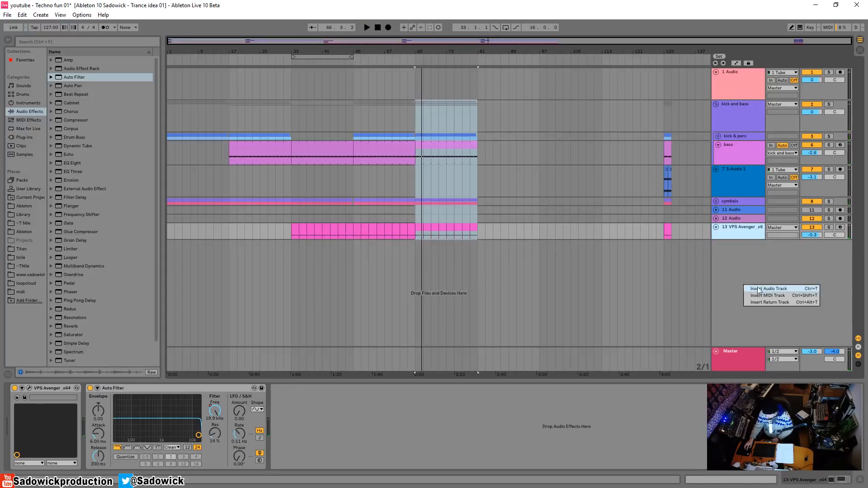
pyautogui.click(759, 290)
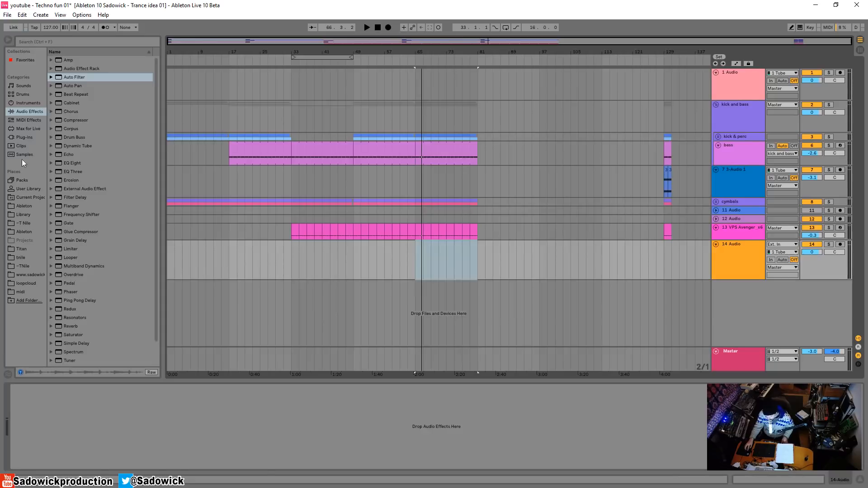
# Step: Search the Library for "ride", open club sounds 1's VEC1 Ride folder, and preview VEC1 Cymbals RD 01 and RD 02
pyautogui.click(23, 215)
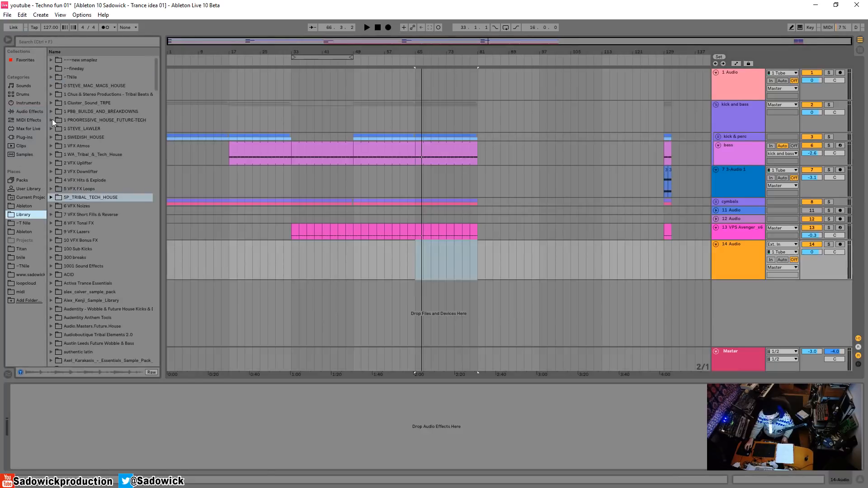
pyautogui.click(54, 42)
pyautogui.write('ride')
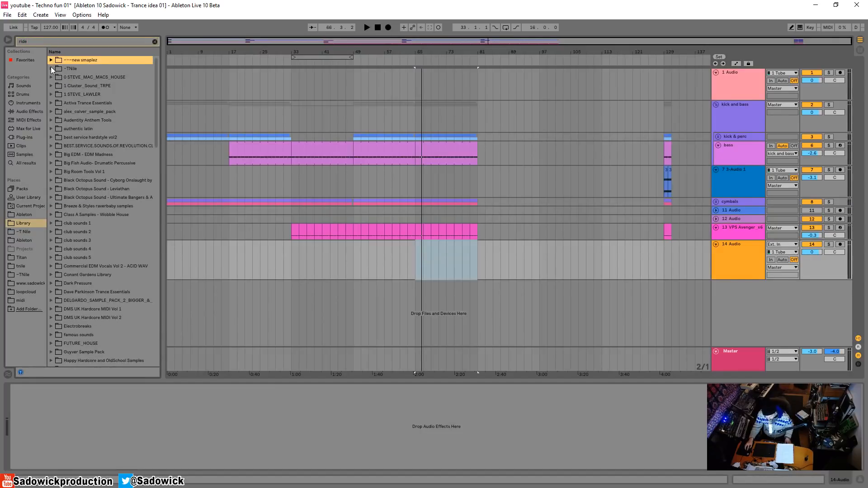
pyautogui.click(51, 224)
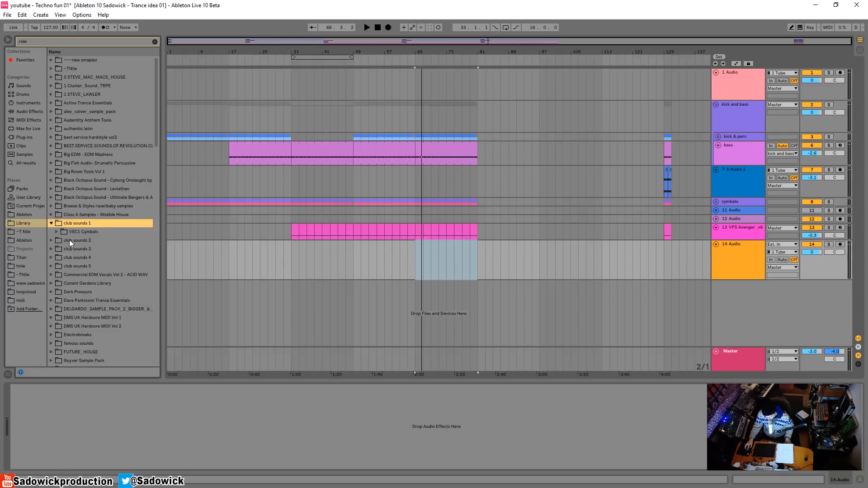
pyautogui.click(67, 232)
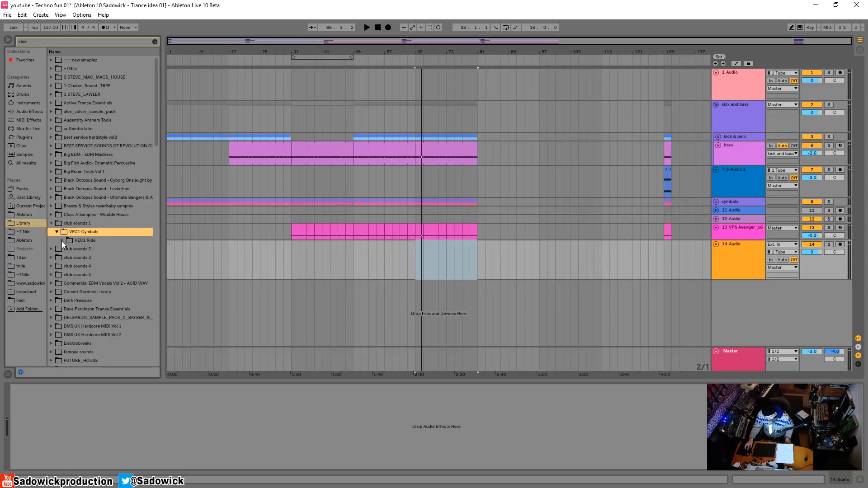
pyautogui.click(62, 241)
pyautogui.click(70, 249)
pyautogui.click(94, 261)
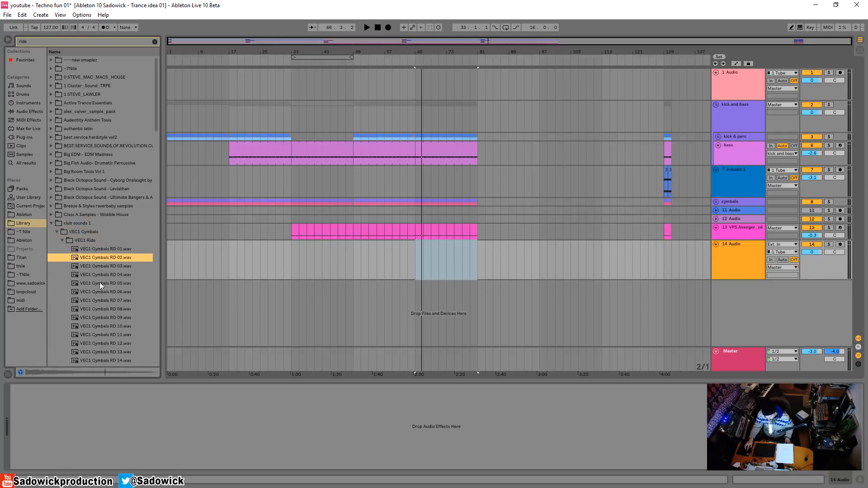
# Step: Place VEC1 Cymbals RD 02.wav at bar 65 on the new audio track and make the track taller
pyautogui.moveTo(97, 259); pyautogui.dragTo(416, 270)
pyautogui.moveTo(418, 51); pyautogui.dragTo(387, 131)
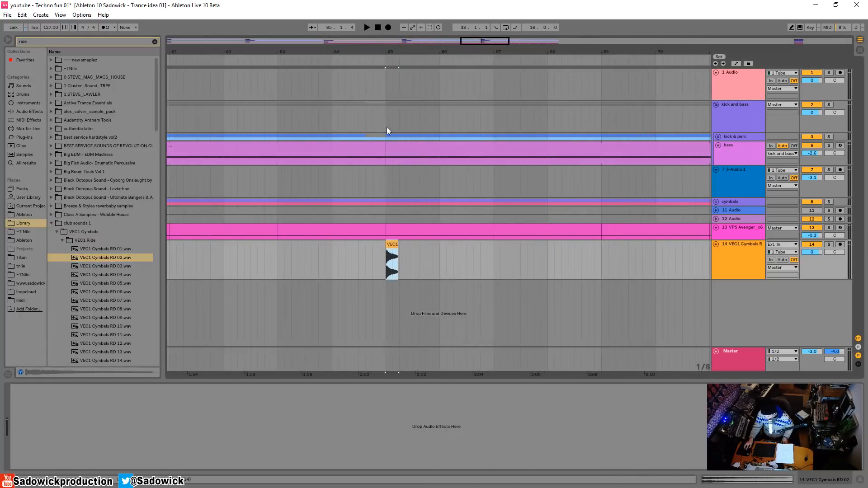
pyautogui.moveTo(394, 49); pyautogui.dragTo(398, 129)
pyautogui.moveTo(827, 270); pyautogui.dragTo(831, 309)
pyautogui.moveTo(431, 41); pyautogui.dragTo(344, 200)
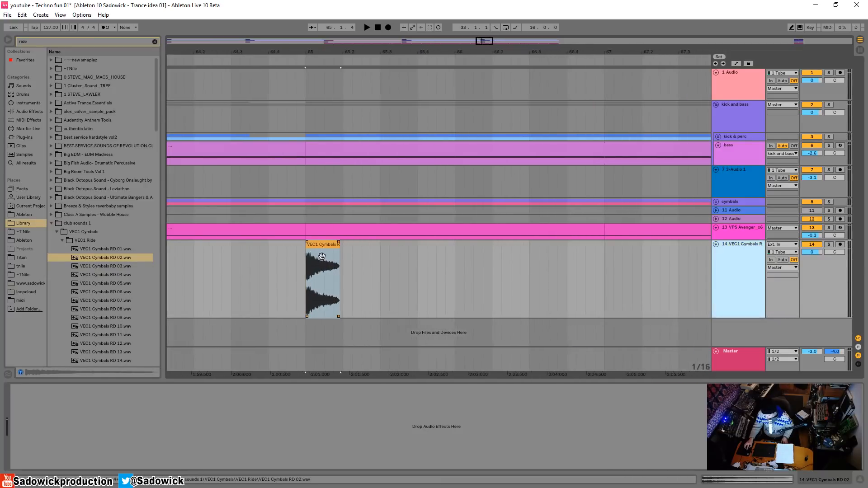
# Step: Move the ride clip to the first offbeat of bar 65, set its track volume to -12.5 dB, and play it briefly
pyautogui.moveTo(322, 247); pyautogui.dragTo(401, 279)
pyautogui.moveTo(344, 246); pyautogui.dragTo(343, 278)
pyautogui.press('space')
pyautogui.press('space')
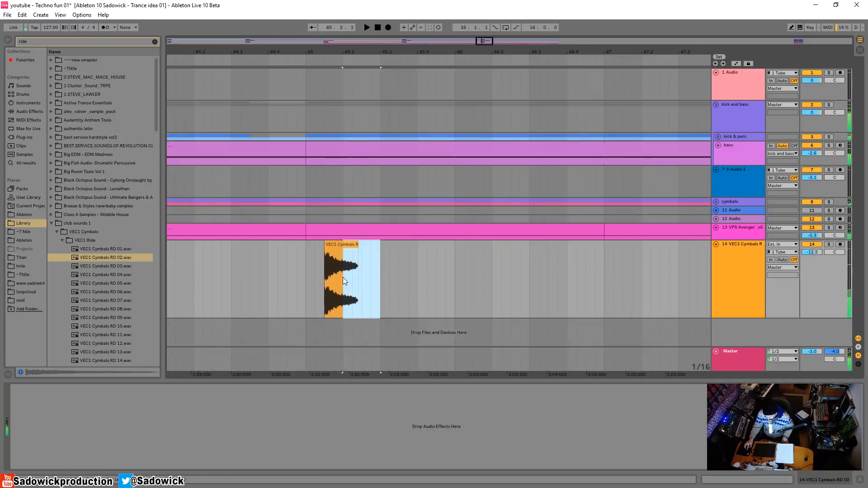
# Step: Copy the ride clip's tail to the start of bar 65 and duplicate the one-beat pattern up to bar 67
pyautogui.click(306, 273)
pyautogui.hotkey('ctrl', 'v')
pyautogui.hotkey('ctrl', 'd')
pyautogui.hotkey('ctrl', 'd')
pyautogui.hotkey('ctrl', 'd')
pyautogui.hotkey('ctrl', 'd')
pyautogui.hotkey('ctrl', 'd')
pyautogui.hotkey('ctrl', 'd')
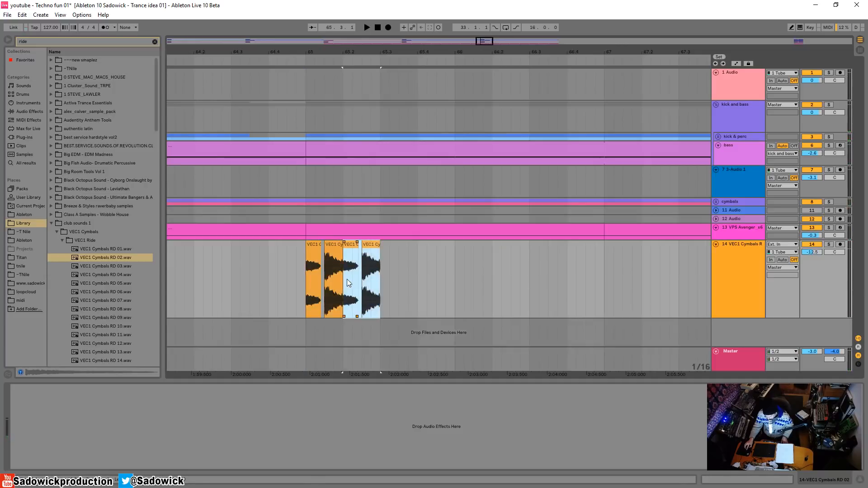
pyautogui.hotkey('ctrl', 'd')
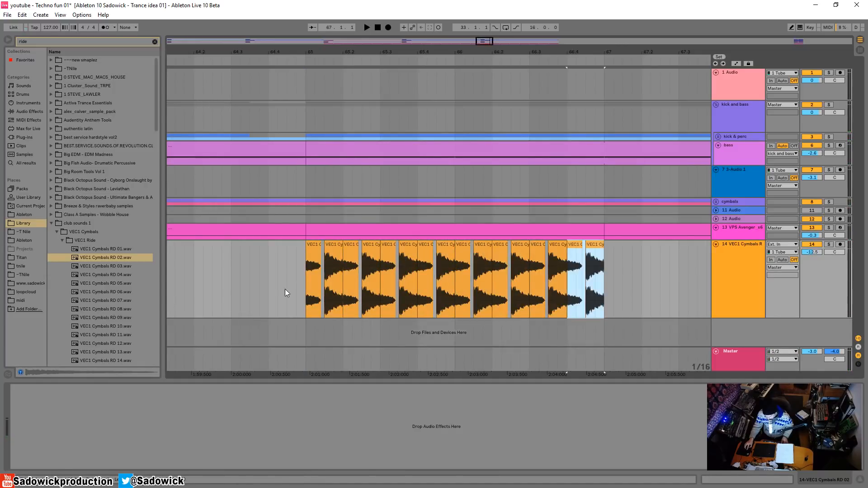
# Step: Play the ride pattern from just before bar 65 and lower its track volume to -15.7 dB
pyautogui.click(295, 274)
pyautogui.press('space')
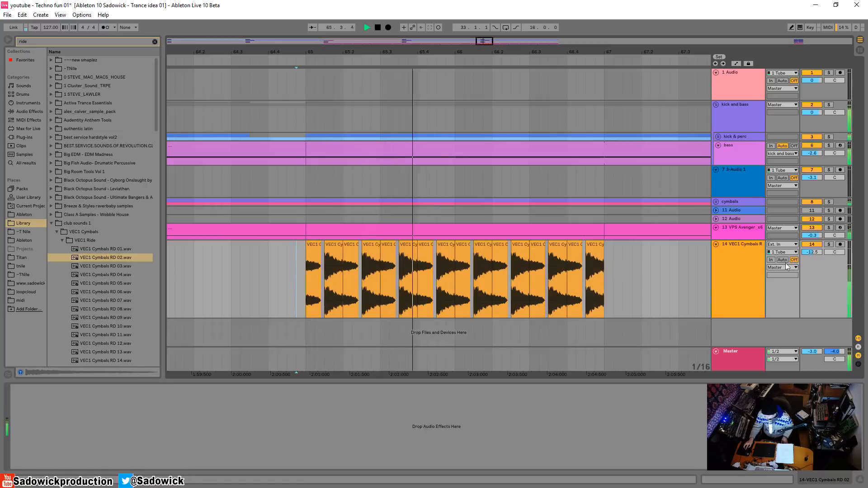
pyautogui.press('space')
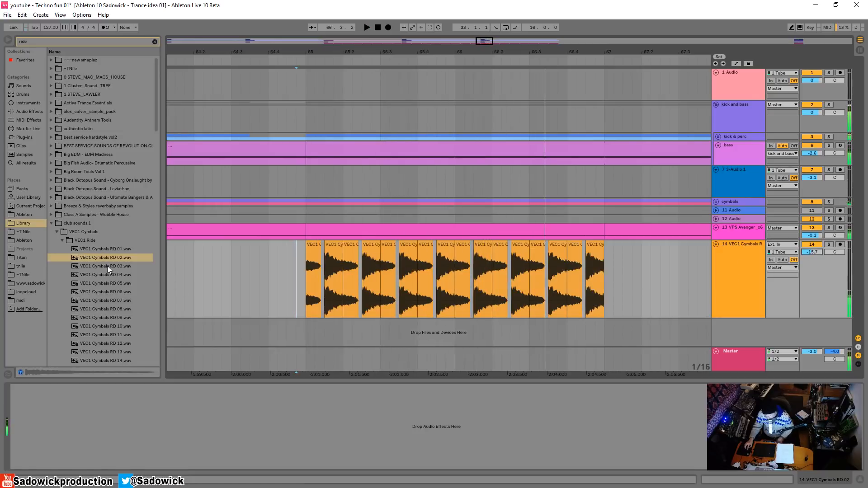
# Step: Preview VEC1 Cymbals RD 03 to RD 05 and place RD 05 on the first offbeat of bar 65
pyautogui.click(110, 267)
pyautogui.press('Down')
pyautogui.press('Down')
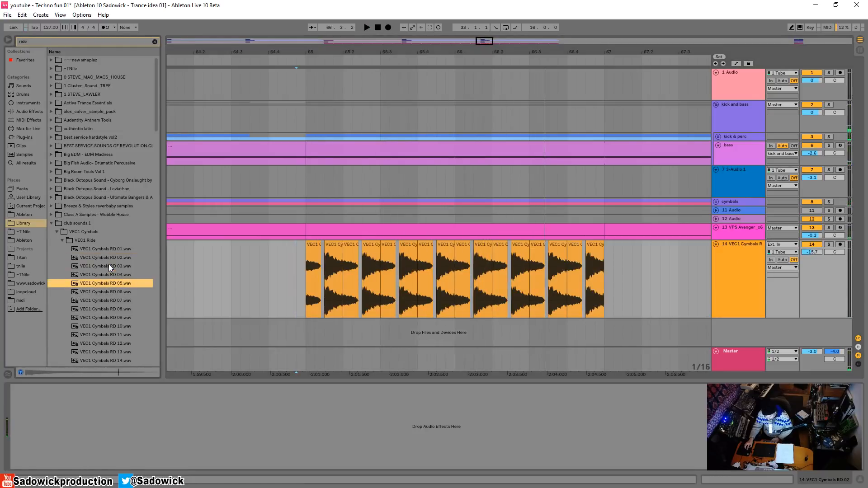
pyautogui.click(361, 267)
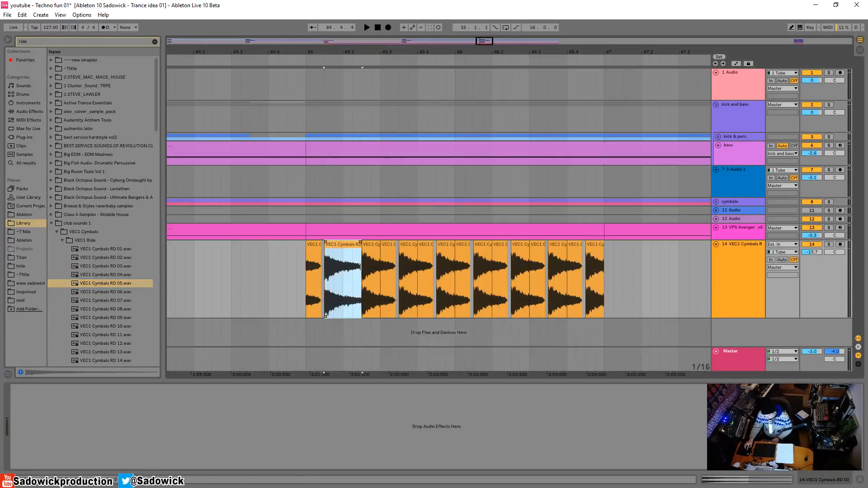
# Step: Delete all the old ride clips after the new RD 05 clip and the short one before it
pyautogui.moveTo(688, 280); pyautogui.dragTo(361, 280)
pyautogui.press('Delete')
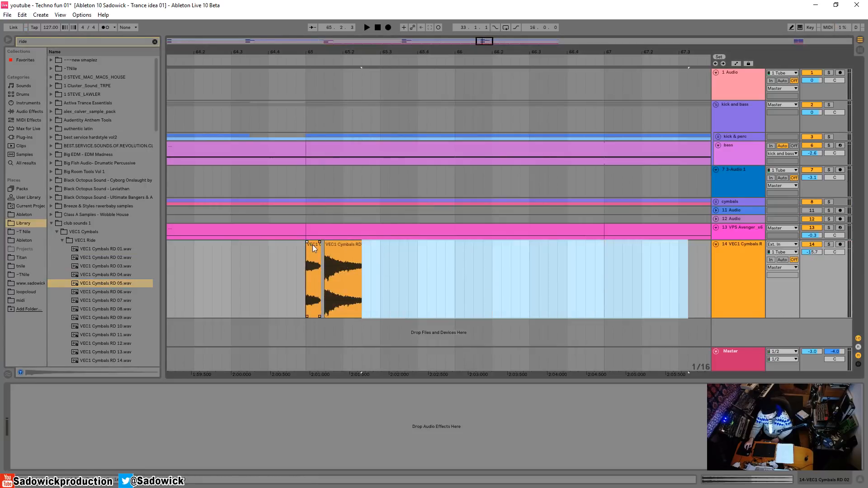
pyautogui.click(314, 248)
pyautogui.press('Delete')
# Step: Copy the RD 05 clip's tail to the start of bar 65 and duplicate the resulting one-beat ride pattern twice
pyautogui.click(357, 247)
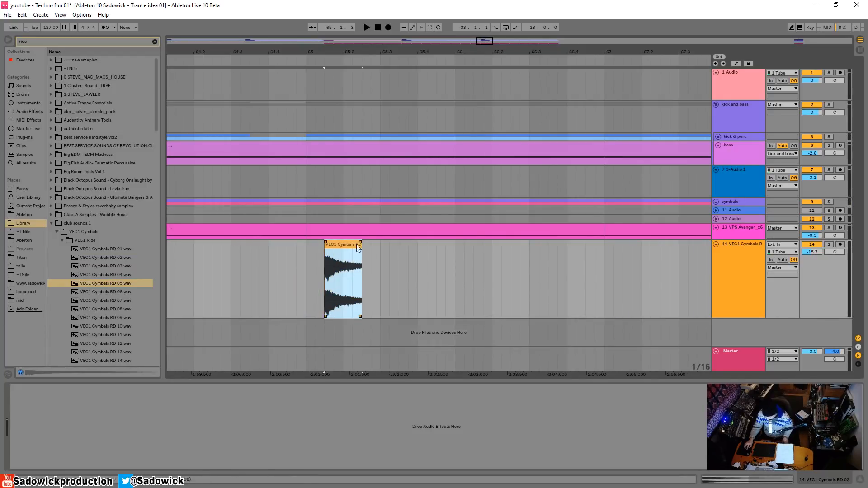
pyautogui.moveTo(360, 248); pyautogui.dragTo(348, 275)
pyautogui.moveTo(371, 277)
pyautogui.mouseDown()
pyautogui.moveTo(307, 273)
pyautogui.moveTo(348, 274)
pyautogui.mouseUp()
pyautogui.hotkey('ctrl', 'c')
pyautogui.click(304, 267)
pyautogui.hotkey('ctrl', 'v')
pyautogui.hotkey('ctrl', 'd')
pyautogui.hotkey('ctrl', 'd')
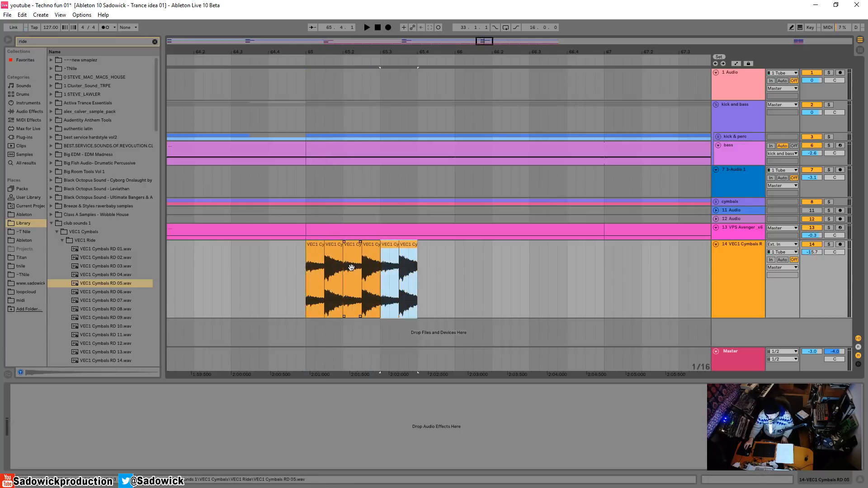
# Step: Undo the last ride duplicate, select the two-beat pattern at bar 65, and set the track volume to -16.5 dB
pyautogui.hotkey('ctrl', 'z')
pyautogui.moveTo(384, 276); pyautogui.dragTo(306, 280)
pyautogui.moveTo(816, 255); pyautogui.dragTo(816, 258)
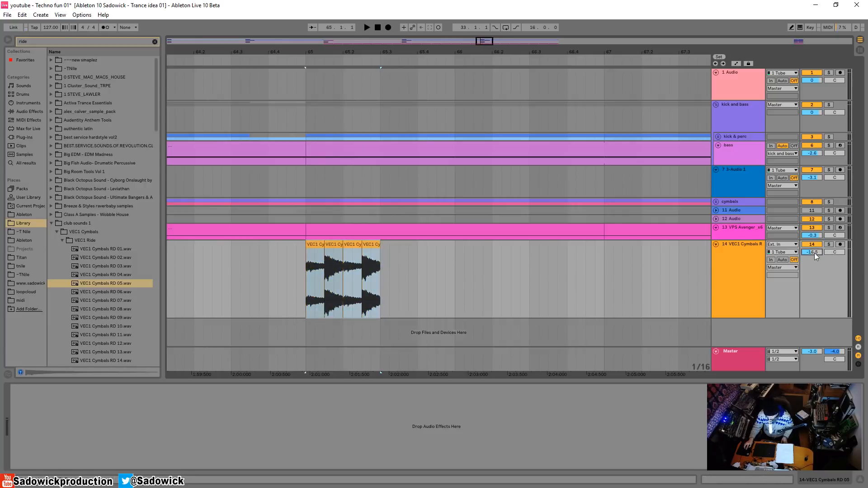
# Step: Play back the two-beat ride pattern at bar 65, then consolidate its four pieces into a single clip
pyautogui.press('space')
pyautogui.moveTo(383, 284); pyautogui.dragTo(308, 283)
pyautogui.rightClick(332, 248)
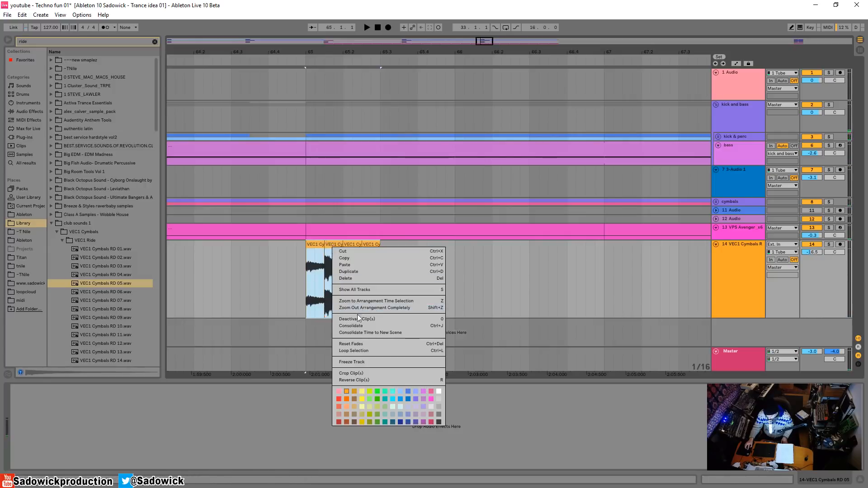
pyautogui.click(355, 325)
pyautogui.moveTo(333, 53); pyautogui.dragTo(334, 42)
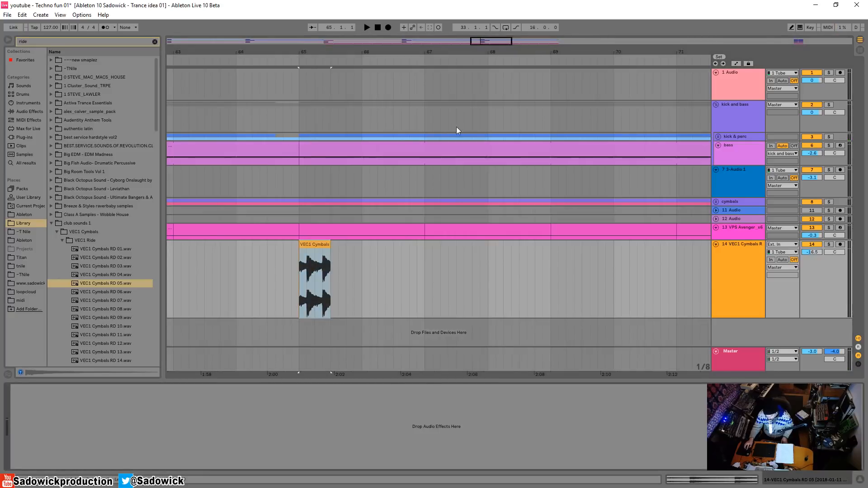
# Step: Turn on looping for the consolidated ride clip and extend it to bar 81
pyautogui.click(698, 481)
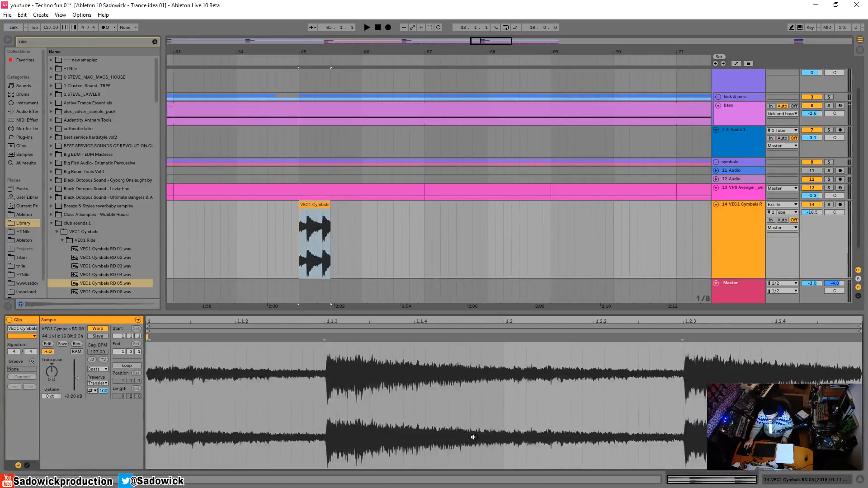
pyautogui.click(125, 367)
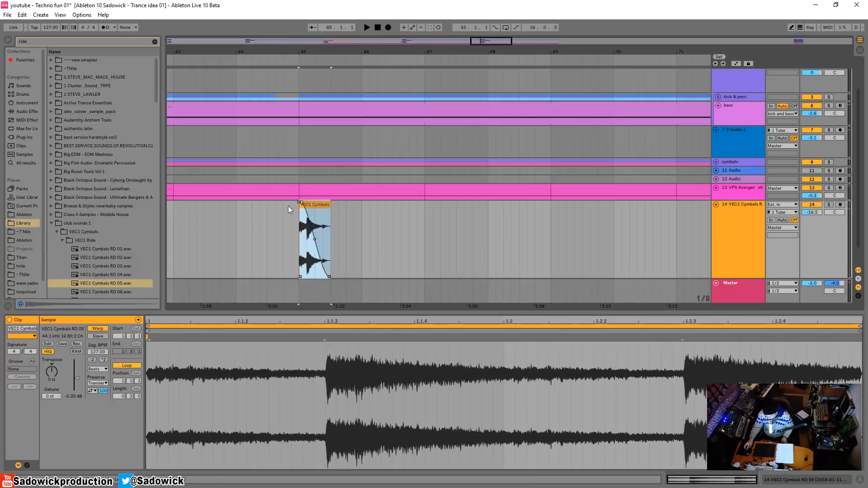
pyautogui.moveTo(328, 233); pyautogui.dragTo(640, 254)
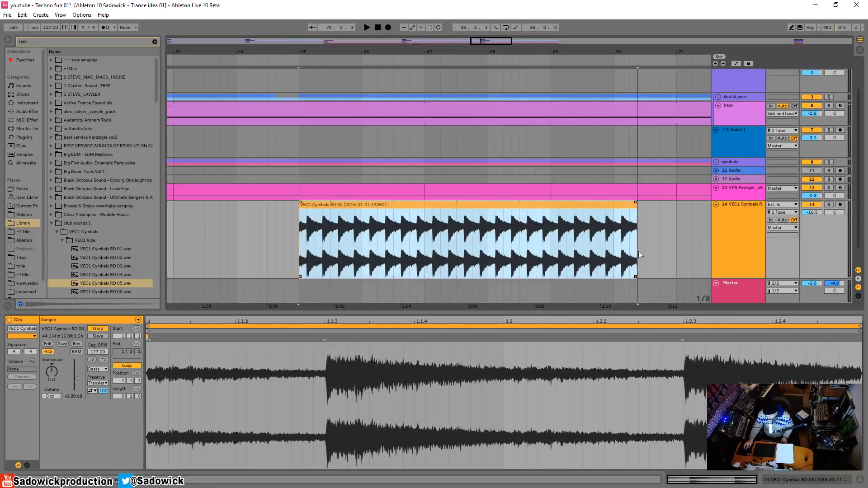
pyautogui.moveTo(460, 52); pyautogui.dragTo(296, 23)
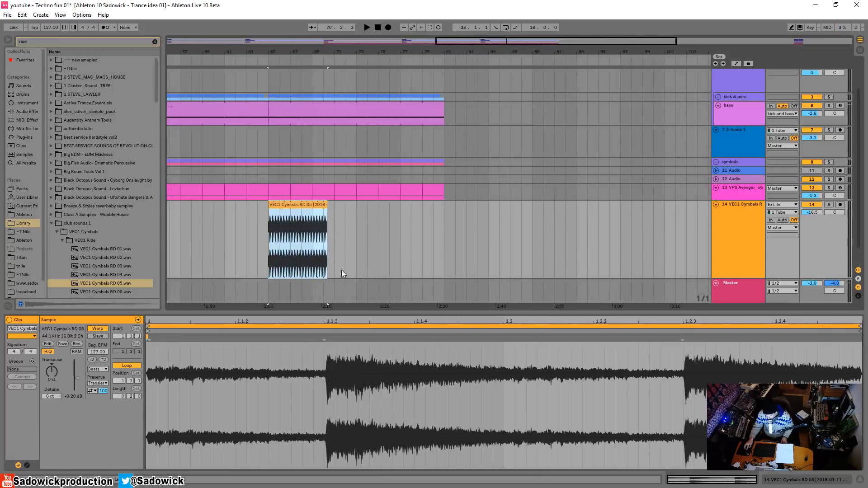
pyautogui.moveTo(325, 223); pyautogui.dragTo(444, 228)
# Step: Play from bar 65 and lower the ride track's volume to -25.3 dB
pyautogui.press('space')
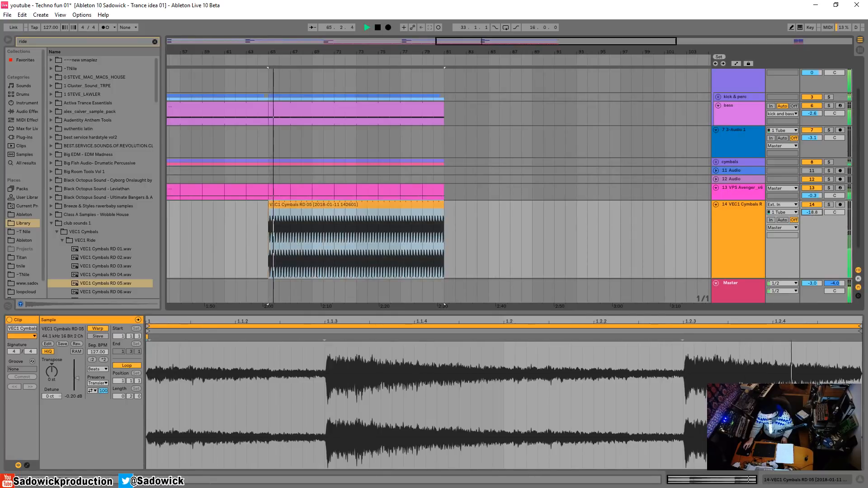
pyautogui.moveTo(816, 312); pyautogui.dragTo(816, 381)
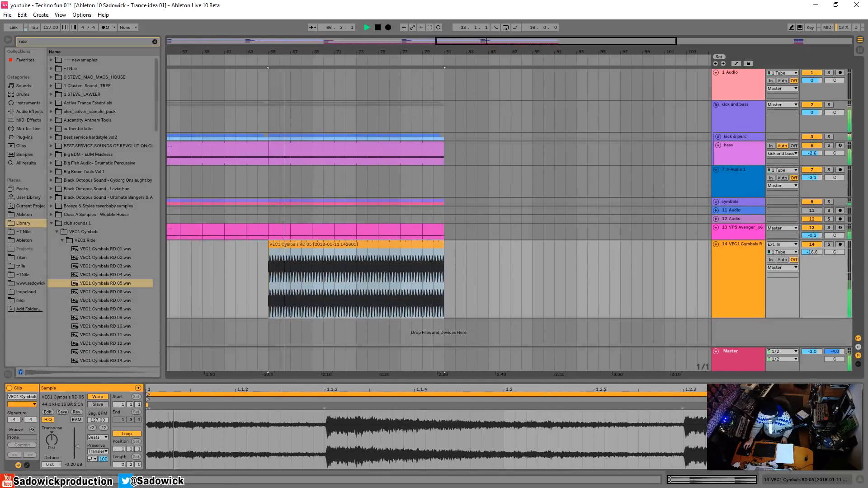
pyautogui.moveTo(812, 252); pyautogui.dragTo(812, 262)
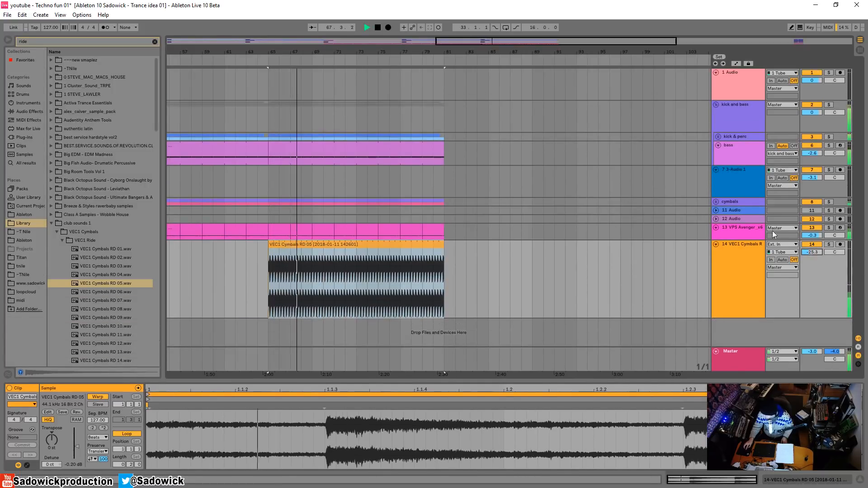
# Step: Copy the kick-sidechained Compressor from the cymbals group and paste it onto the VEC1 Cymbals ride track
pyautogui.click(744, 228)
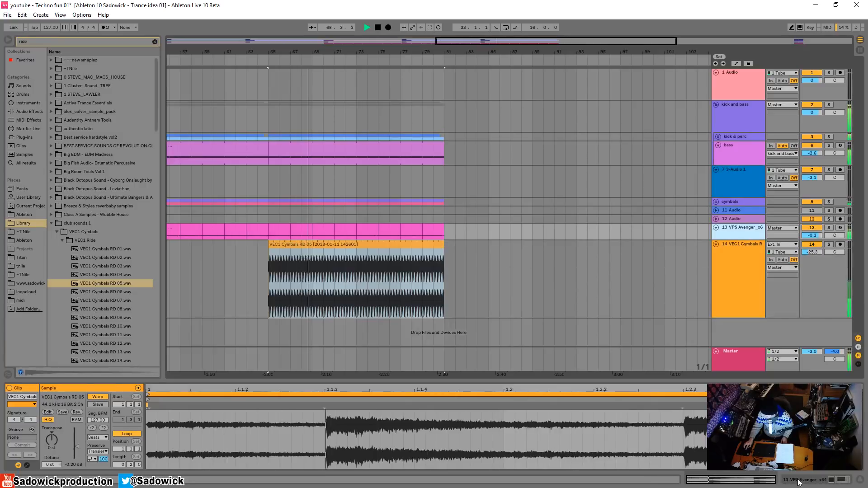
pyautogui.hotkey('shift', 'Tab')
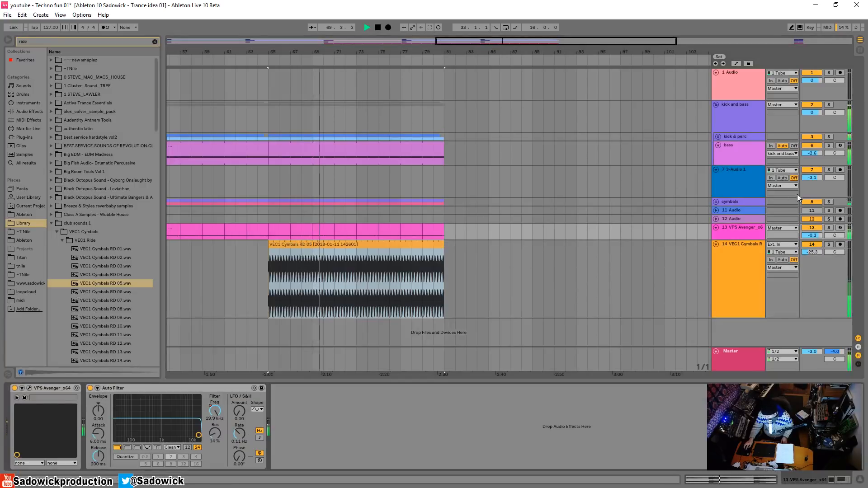
pyautogui.click(746, 202)
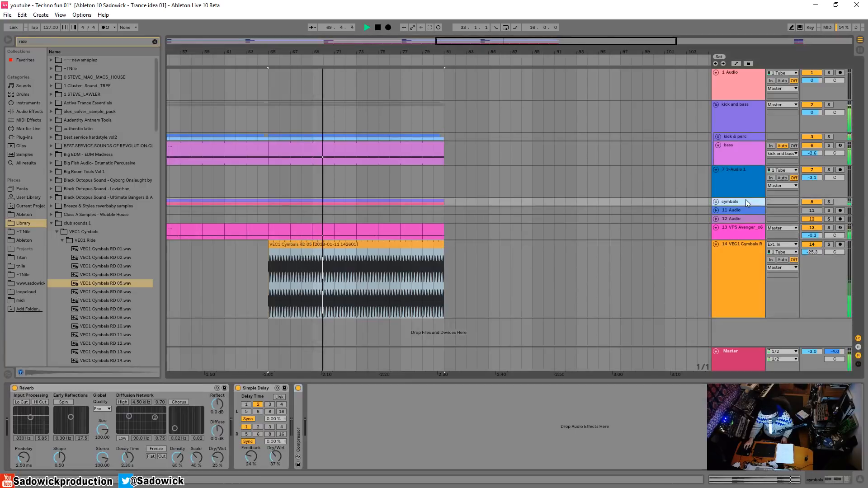
pyautogui.doubleClick(298, 413)
pyautogui.rightClick(384, 388)
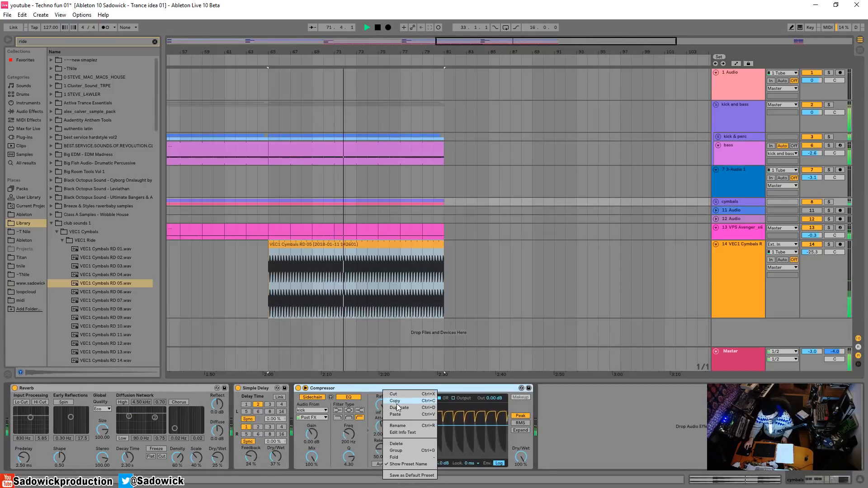
pyautogui.click(400, 401)
pyautogui.moveTo(734, 318); pyautogui.dragTo(734, 310)
pyautogui.rightClick(478, 454)
pyautogui.click(481, 456)
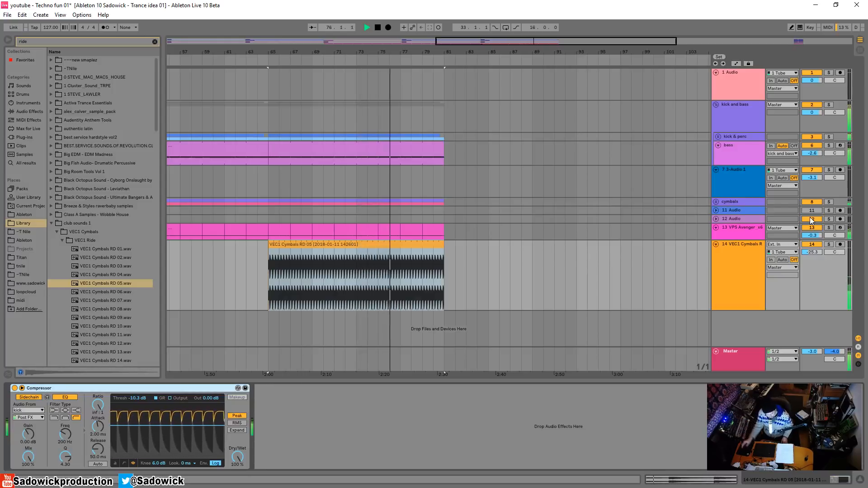
# Step: Paste the sidechain Compressor after the VPS Avenger track's Auto Filter and set its threshold to -14.5 dB
pyautogui.click(748, 229)
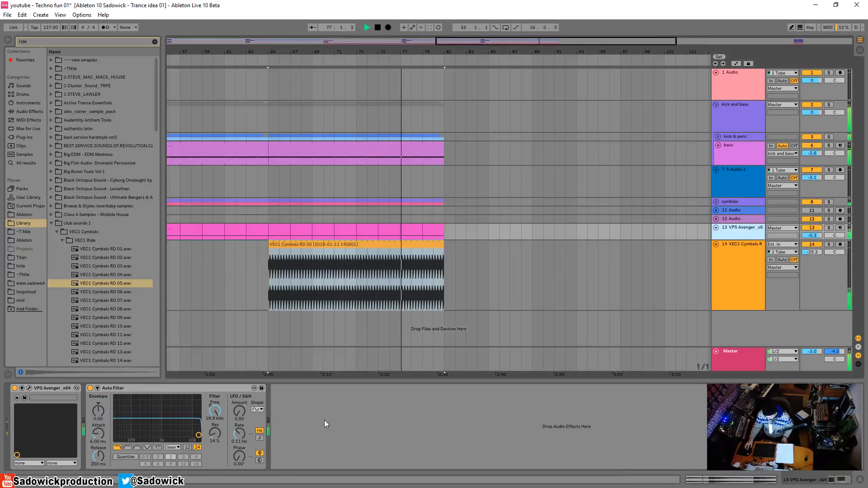
pyautogui.press('space')
pyautogui.press('space')
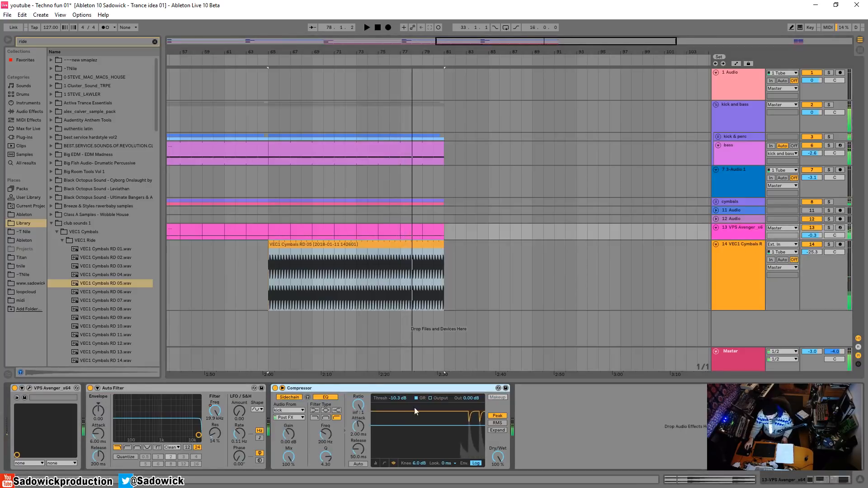
pyautogui.moveTo(461, 422); pyautogui.dragTo(461, 428)
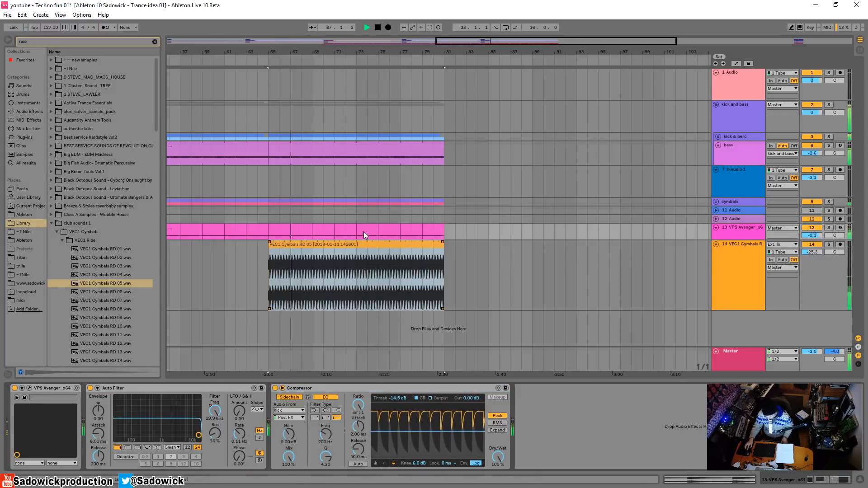
# Step: Enlarge the VPS Avenger track's lane, solo the track, and show its devices with playback stopped
pyautogui.moveTo(253, 52); pyautogui.dragTo(378, 27)
pyautogui.click(800, 288)
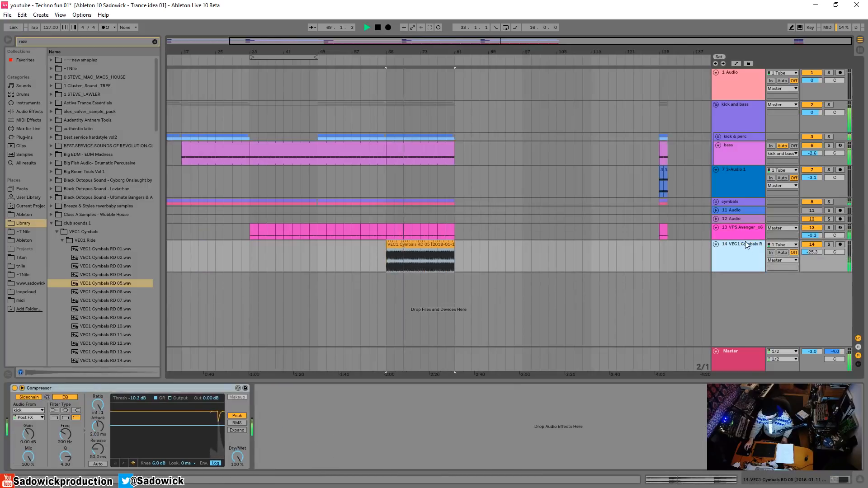
pyautogui.moveTo(748, 241); pyautogui.dragTo(748, 263)
pyautogui.click(829, 228)
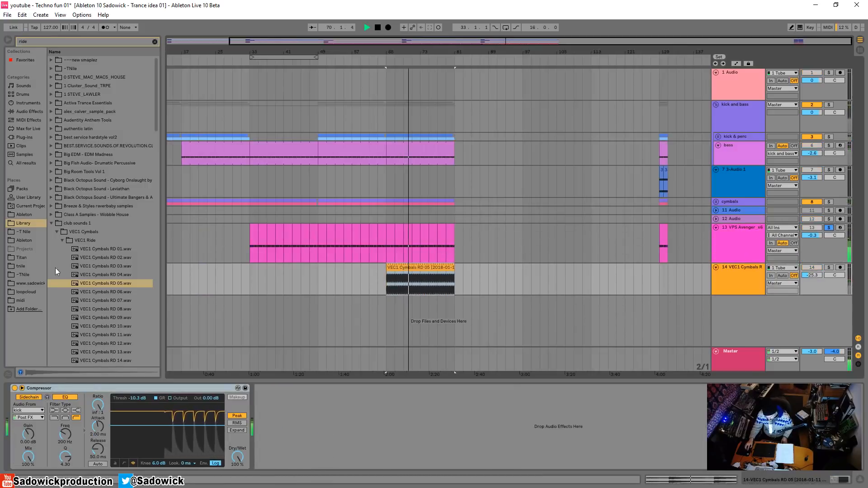
pyautogui.press('space')
pyautogui.click(51, 223)
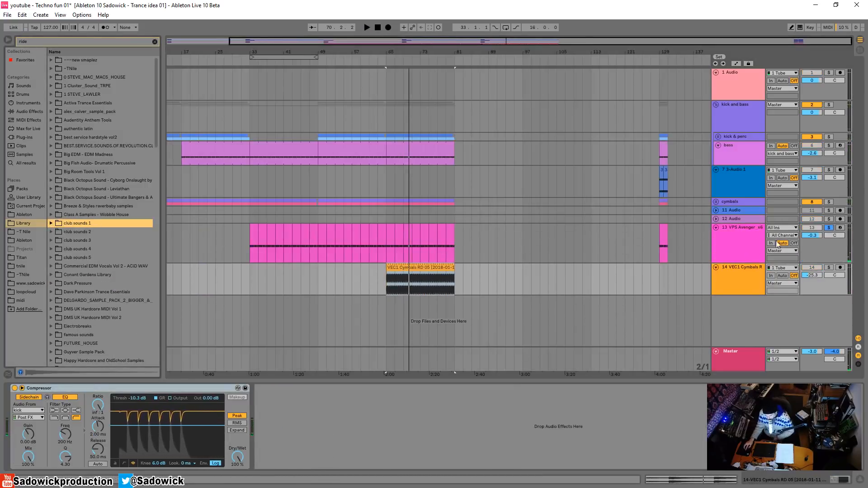
pyautogui.click(827, 250)
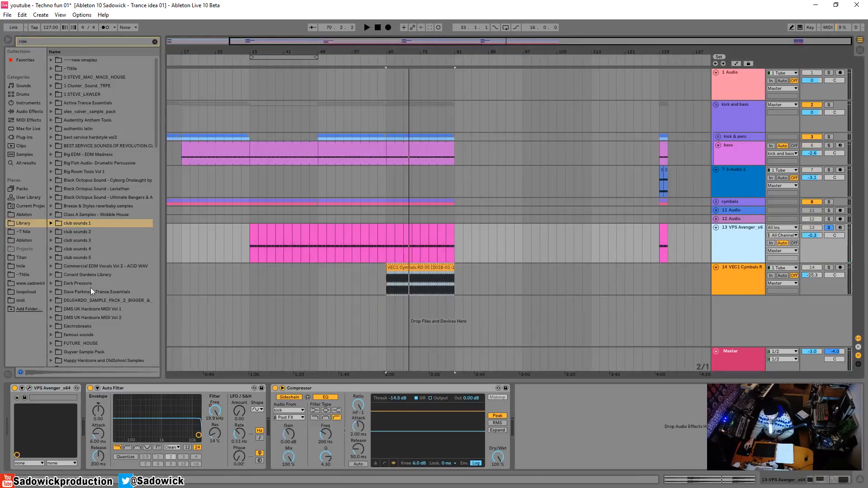
# Step: Search the plug-ins for "pitch" and insert kHs Pitch Shifter between VPS Avenger and the Auto Filter
pyautogui.click(154, 41)
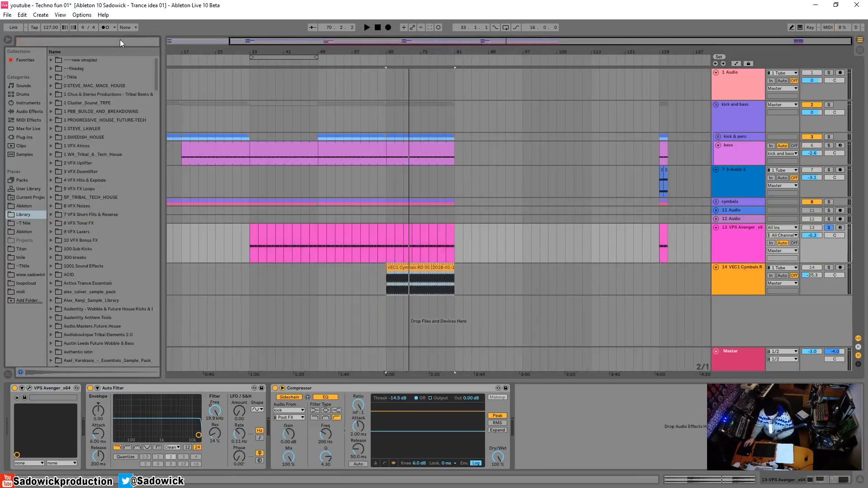
pyautogui.write('pl')
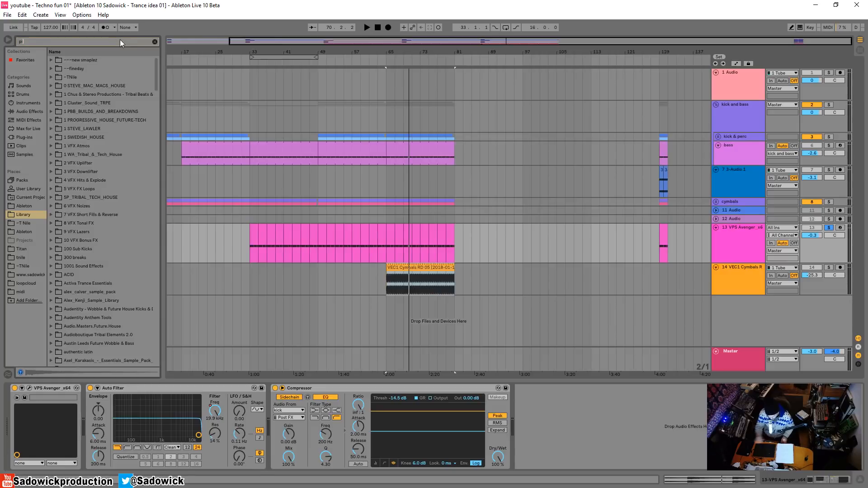
pyautogui.write('tch')
pyautogui.click(26, 137)
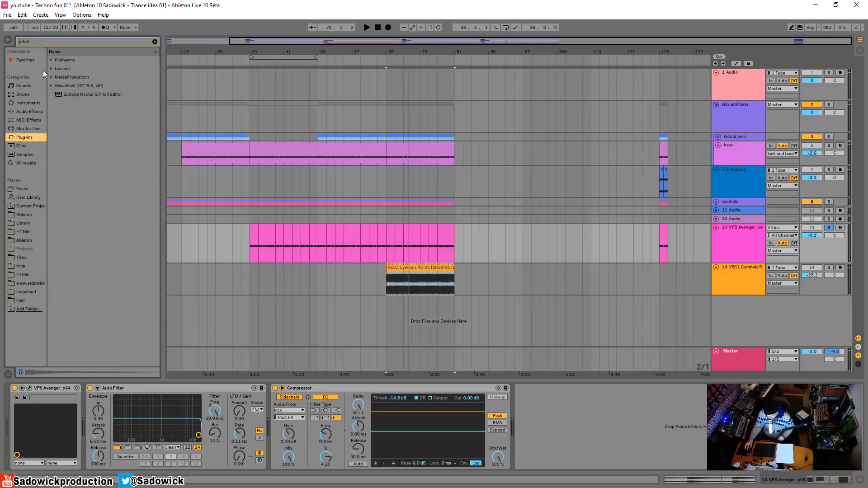
pyautogui.click(51, 60)
pyautogui.moveTo(81, 68); pyautogui.dragTo(71, 415)
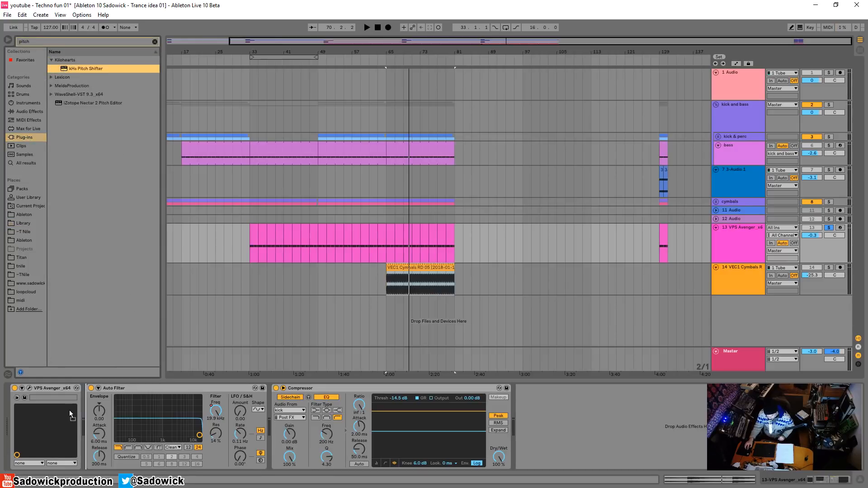
# Step: Group the Pitch Shifter into an Audio Effect Rack and add a second, empty chain for the dry sound
pyautogui.rightClick(118, 390)
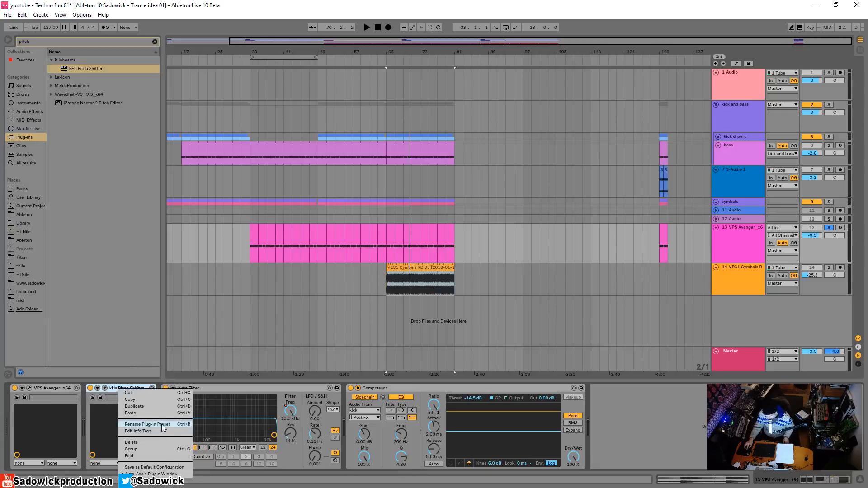
pyautogui.click(149, 450)
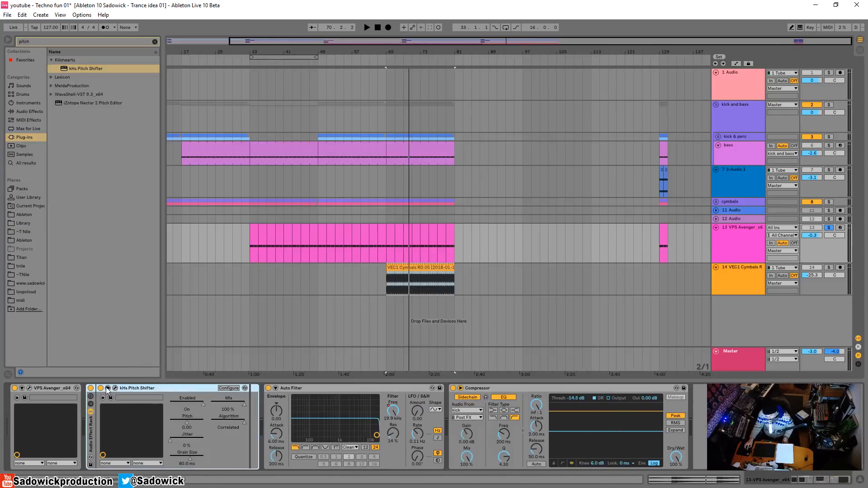
pyautogui.click(90, 404)
pyautogui.rightClick(121, 436)
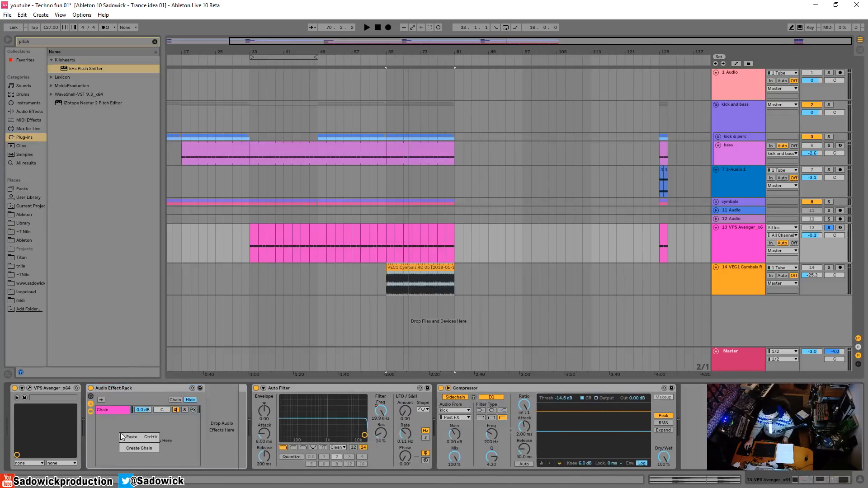
pyautogui.click(129, 437)
pyautogui.click(113, 409)
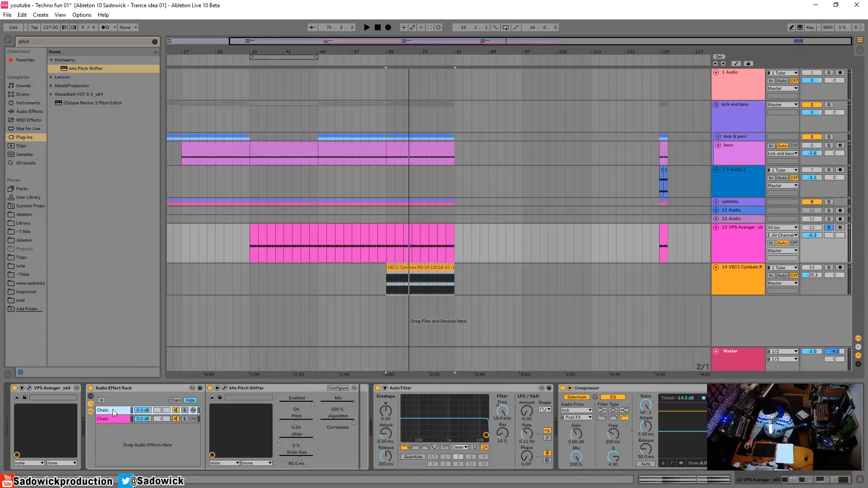
# Step: Set the Pitch Shifter to -12.00 semitones and solo its chain during playback
pyautogui.click(224, 388)
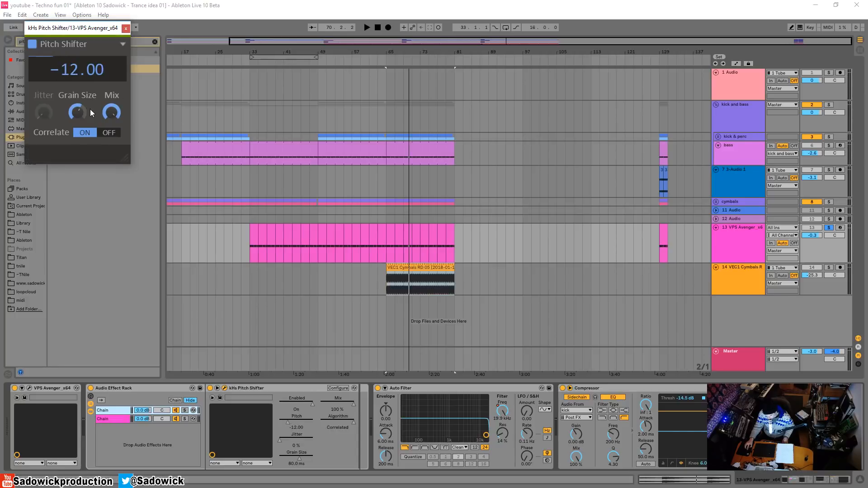
pyautogui.press('space')
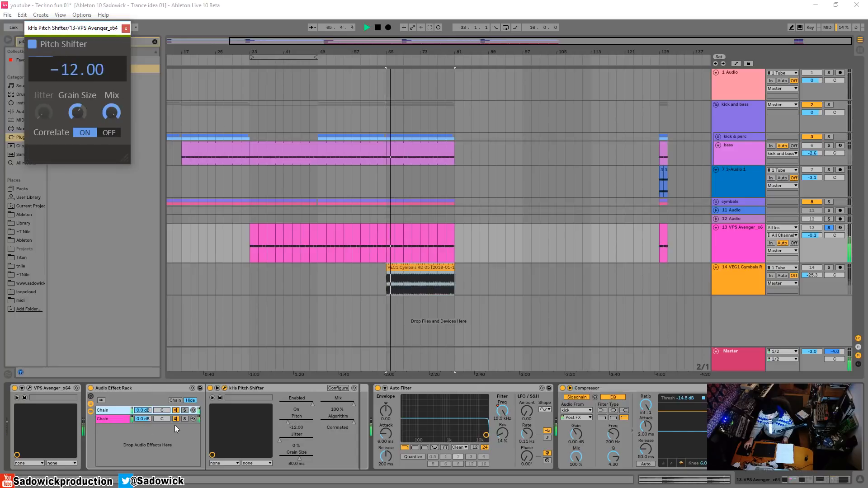
pyautogui.click(186, 419)
pyautogui.click(186, 411)
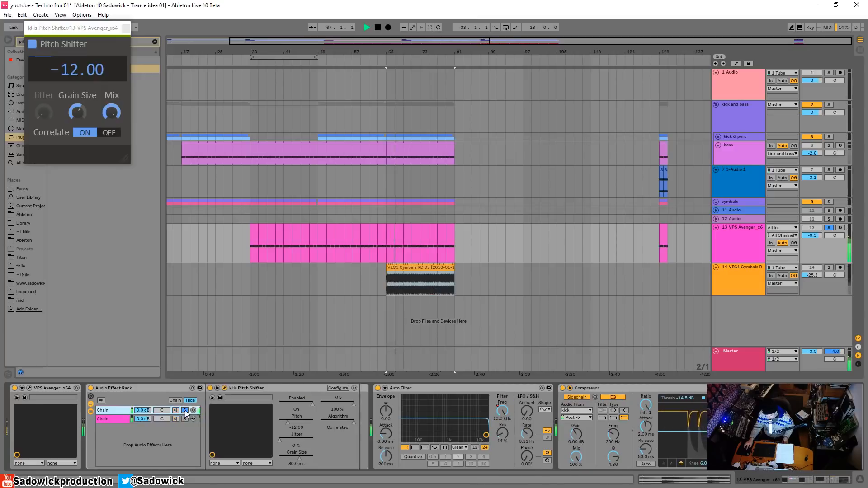
# Step: Try the Pitch Shifter at +12.00, unsolo its chain, and return to -12.00 semitones with a smaller grain size
pyautogui.moveTo(77, 70); pyautogui.dragTo(76, 63)
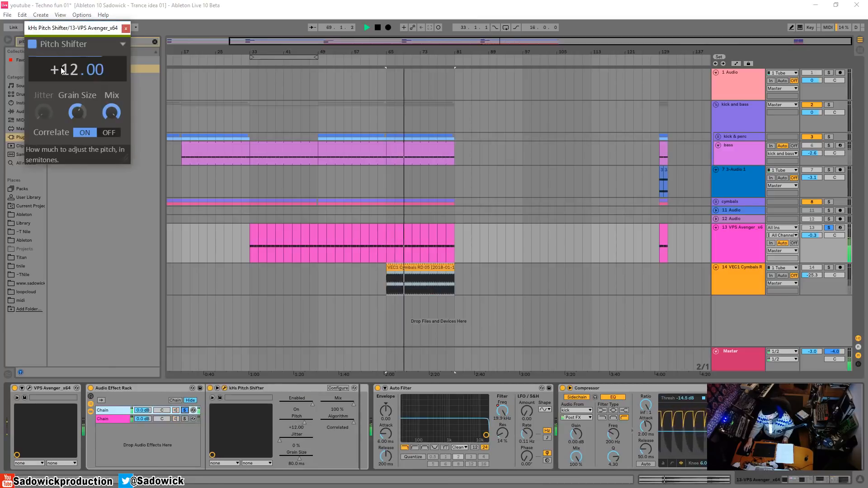
pyautogui.click(186, 410)
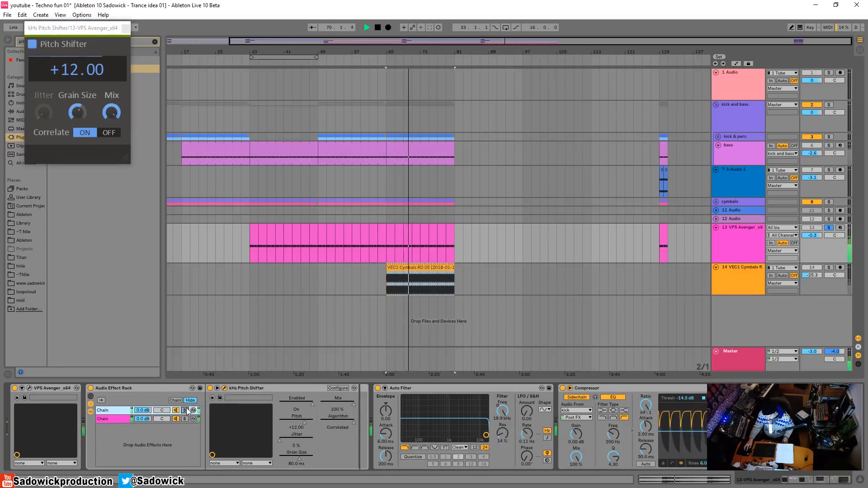
pyautogui.moveTo(95, 112); pyautogui.dragTo(94, 132)
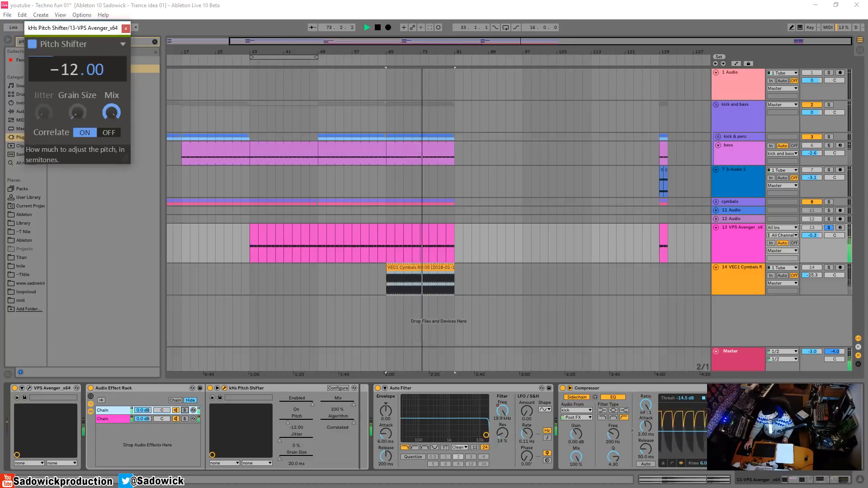
# Step: Solo the Pitch Shifter chain, fold the Pitch Shifter device and close its plug-in window
pyautogui.click(185, 412)
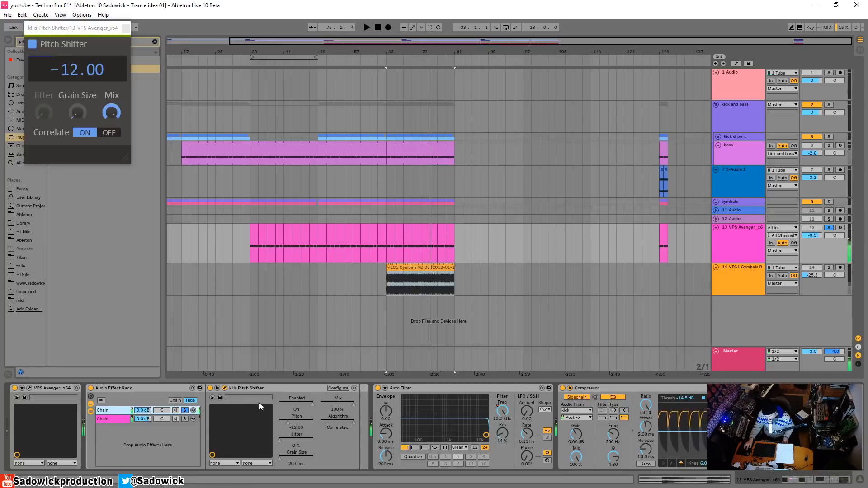
pyautogui.doubleClick(261, 388)
pyautogui.click(125, 28)
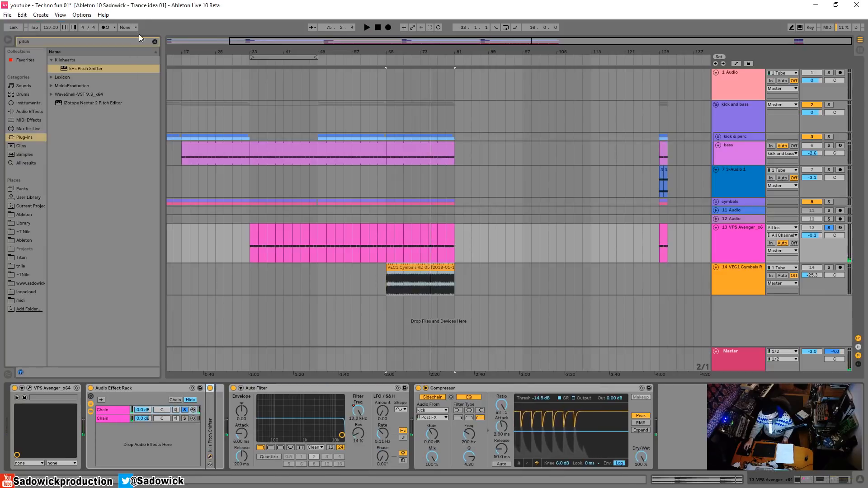
# Step: Clear the plug-in search and insert FabFilter Pro-R between the Auto Filter and the Compressor on the VPS Avenger track
pyautogui.click(156, 41)
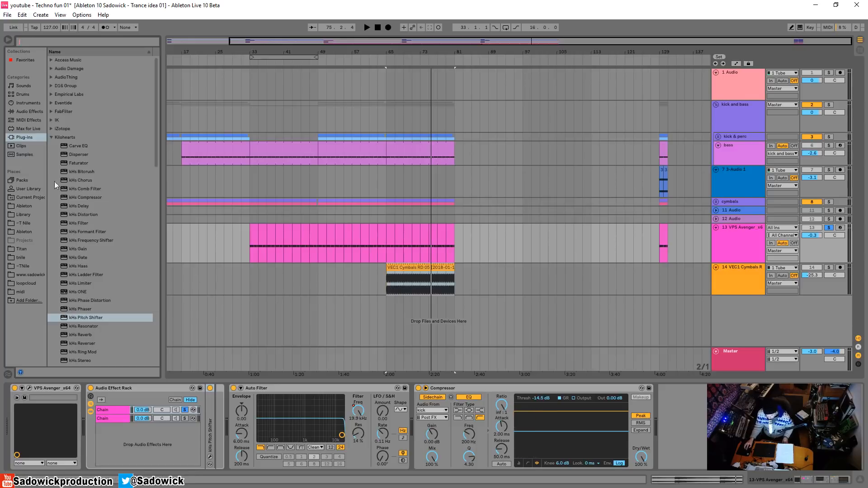
pyautogui.click(50, 136)
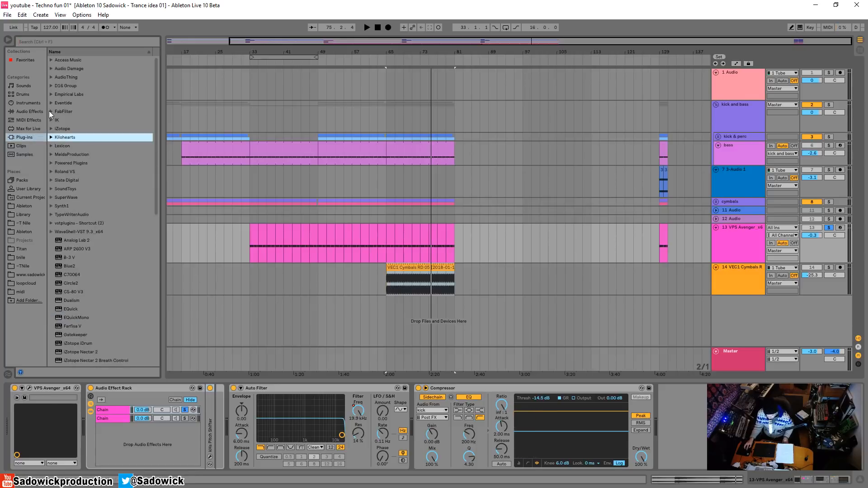
pyautogui.click(50, 111)
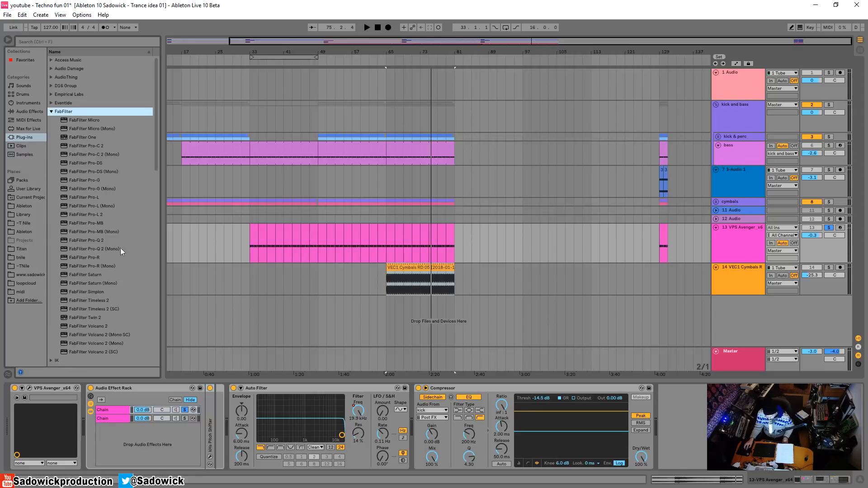
pyautogui.moveTo(96, 258); pyautogui.dragTo(376, 422)
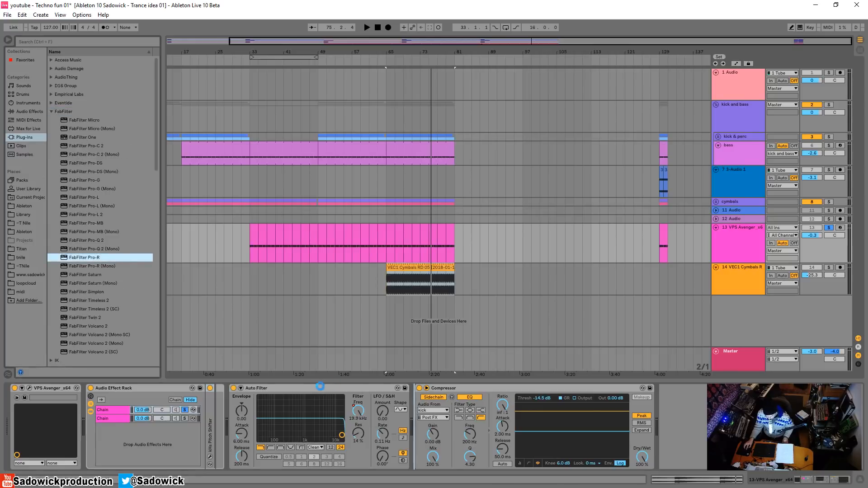
# Step: Fold the Auto Filter and lower the Pro-R reverb's mix during playback
pyautogui.press('space')
pyautogui.click(262, 388)
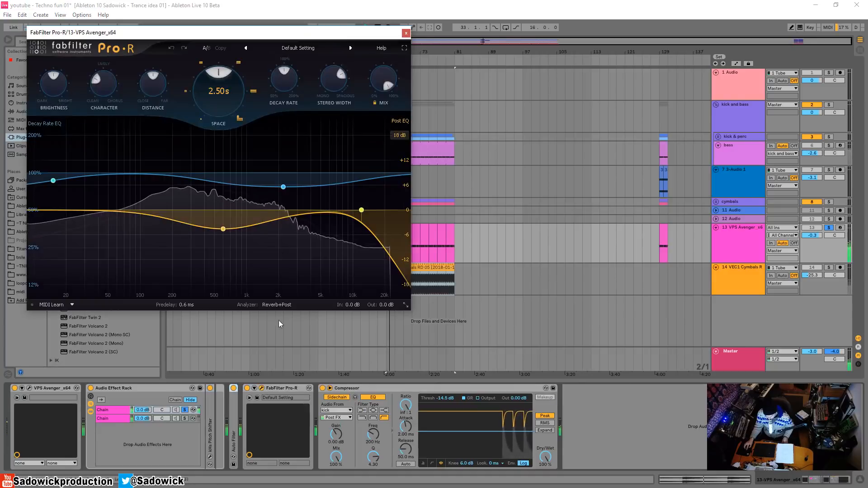
pyautogui.moveTo(386, 141); pyautogui.dragTo(387, 165)
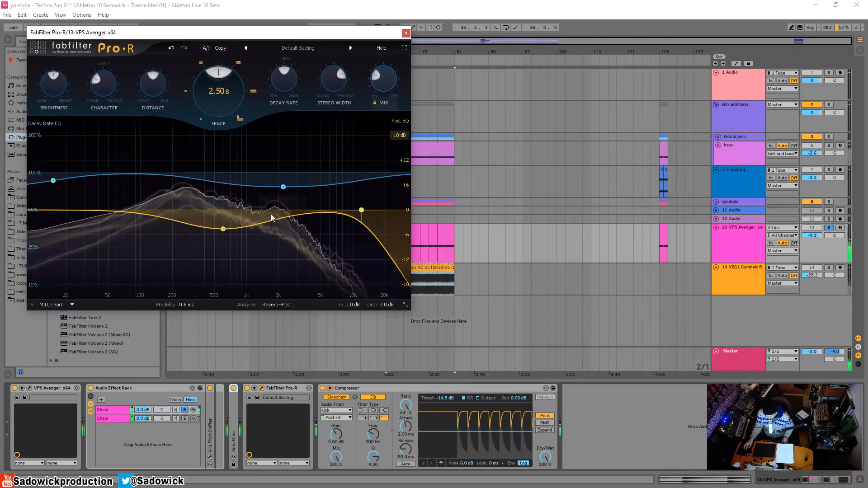
# Step: Unsolo the Pitch Shifter chain, set its volume to -12.0 dB and close the Pro-R window
pyautogui.click(190, 409)
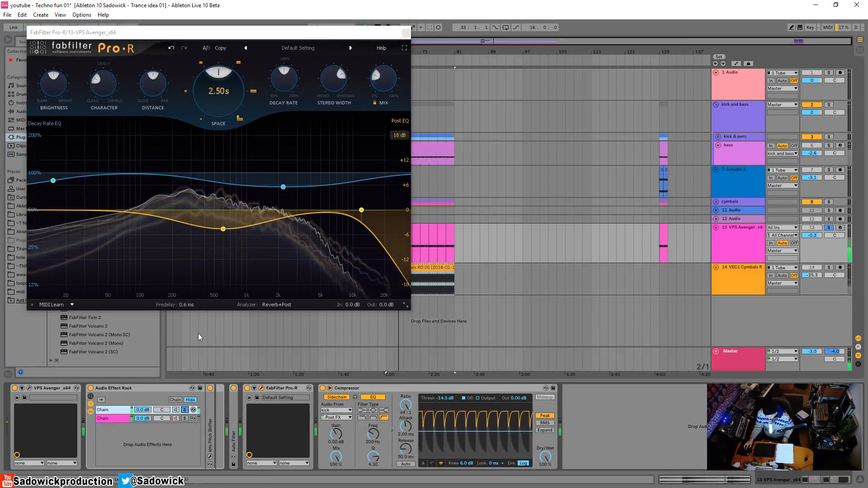
pyautogui.click(187, 411)
pyautogui.moveTo(143, 410); pyautogui.dragTo(143, 432)
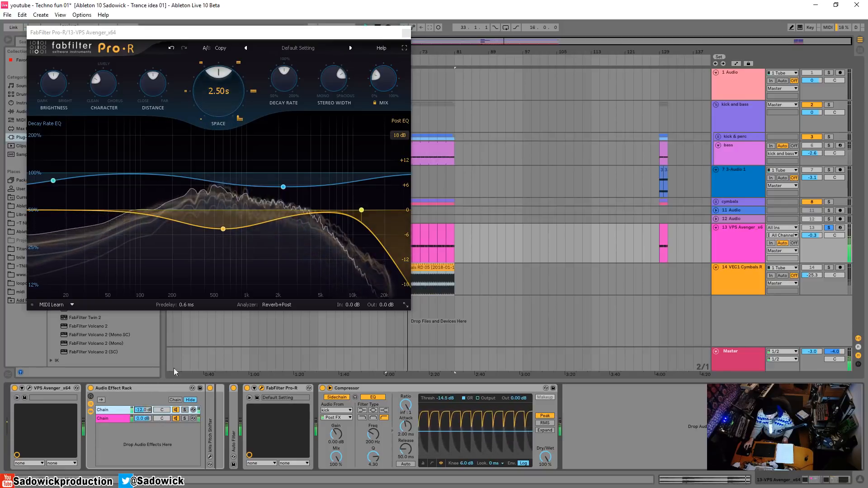
pyautogui.click(389, 78)
pyautogui.click(406, 33)
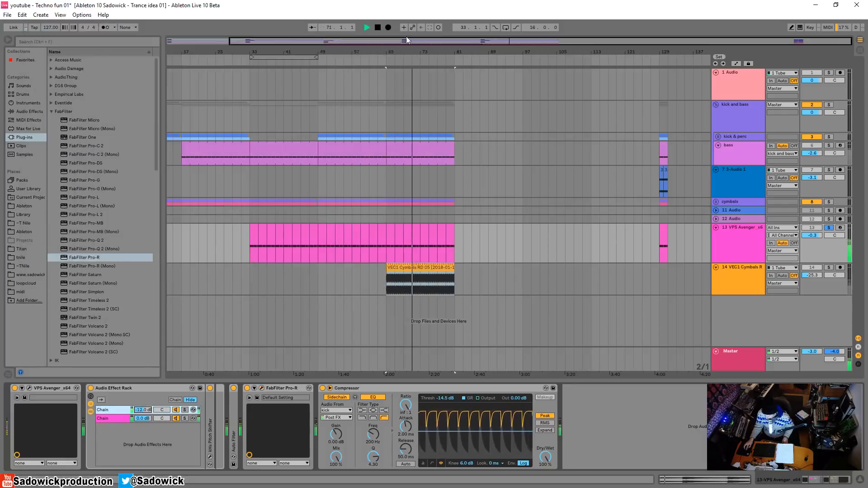
# Step: Insert a Drum Buss between Pro-R and the Compressor and play the section from bar 65
pyautogui.press('Left')
pyautogui.click(25, 110)
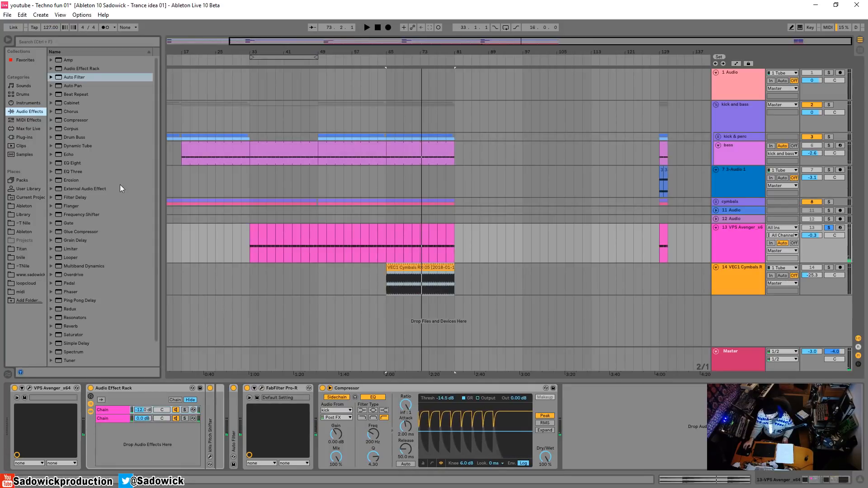
pyautogui.click(81, 138)
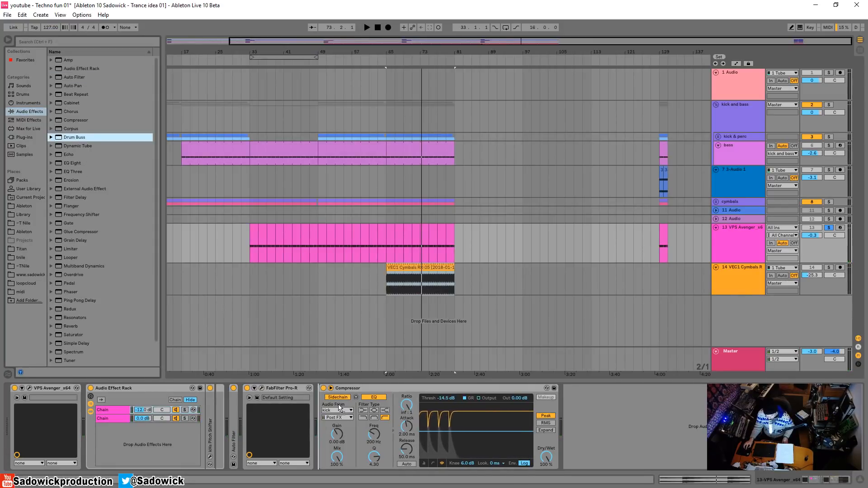
pyautogui.moveTo(339, 406); pyautogui.dragTo(335, 389)
pyautogui.press('space')
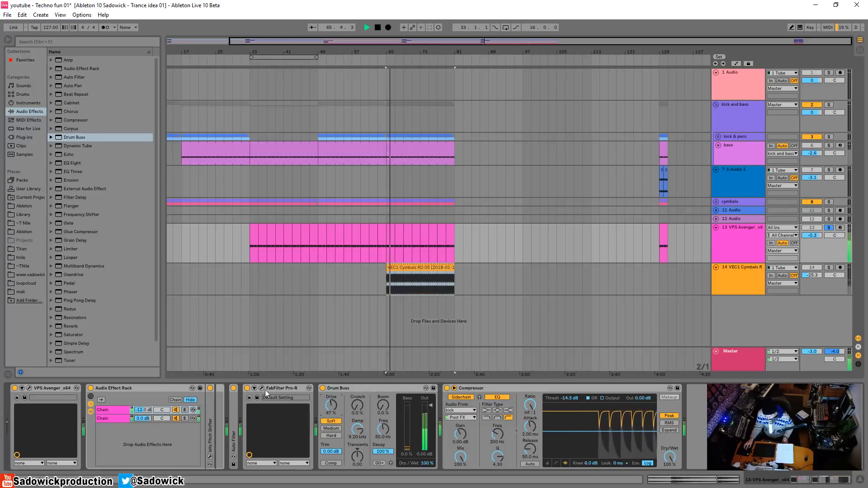
# Step: In the Drum Buss on the VPS Avenger track, set Crunch to 28% and Transients to 0.11
pyautogui.click(261, 388)
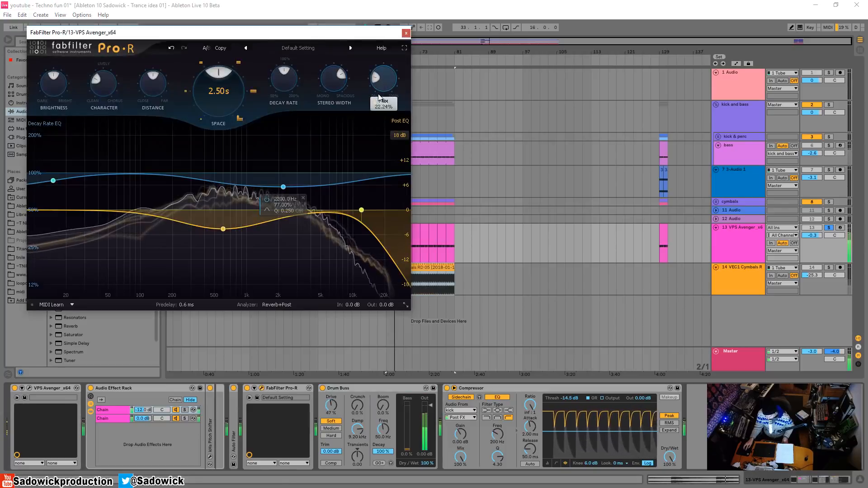
pyautogui.moveTo(357, 406)
pyautogui.mouseDown()
pyautogui.moveTo(357, 386)
pyautogui.moveTo(357, 419)
pyautogui.mouseUp()
pyautogui.click(359, 452)
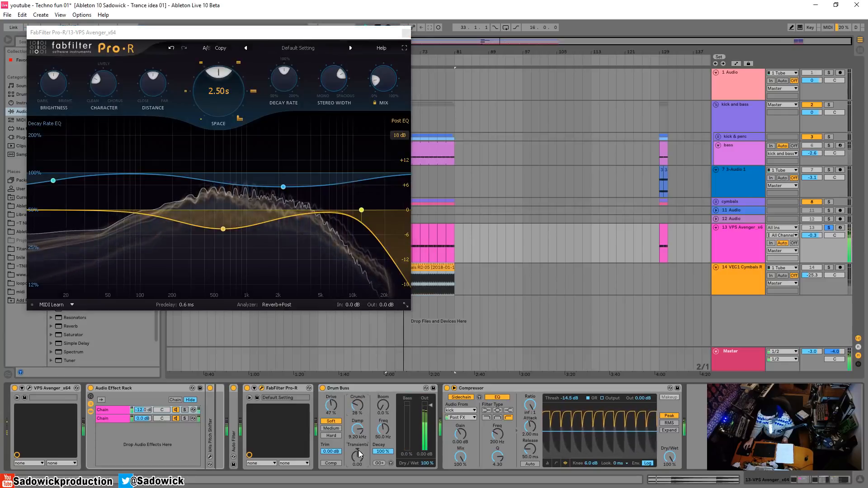
pyautogui.moveTo(360, 454)
pyautogui.mouseDown()
pyautogui.moveTo(360, 430)
pyautogui.moveTo(359, 450)
pyautogui.mouseUp()
# Step: Set the Drum Buss Boom to 65% at 64.6 Hz and Drive to 46%
pyautogui.click(383, 406)
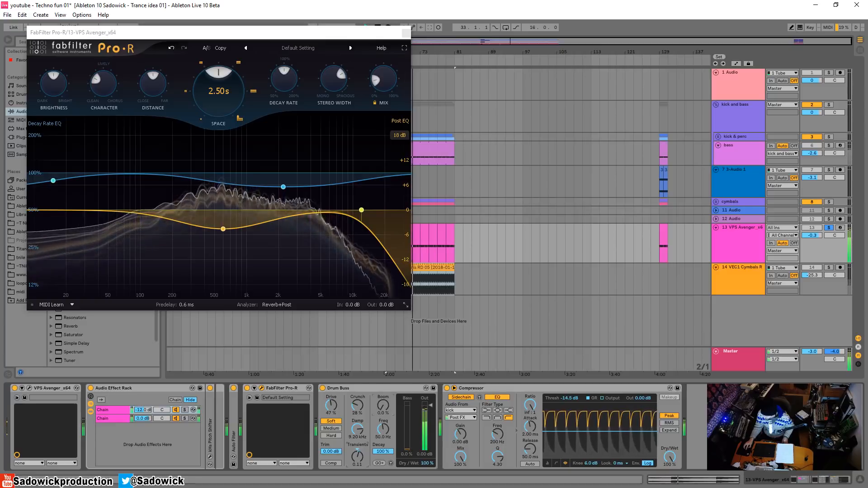
pyautogui.moveTo(384, 406)
pyautogui.mouseDown()
pyautogui.moveTo(383, 375)
pyautogui.moveTo(383, 399)
pyautogui.mouseUp()
pyautogui.moveTo(383, 430); pyautogui.dragTo(383, 424)
pyautogui.moveTo(332, 405)
pyautogui.mouseDown()
pyautogui.moveTo(332, 398)
pyautogui.moveTo(332, 406)
pyautogui.mouseUp()
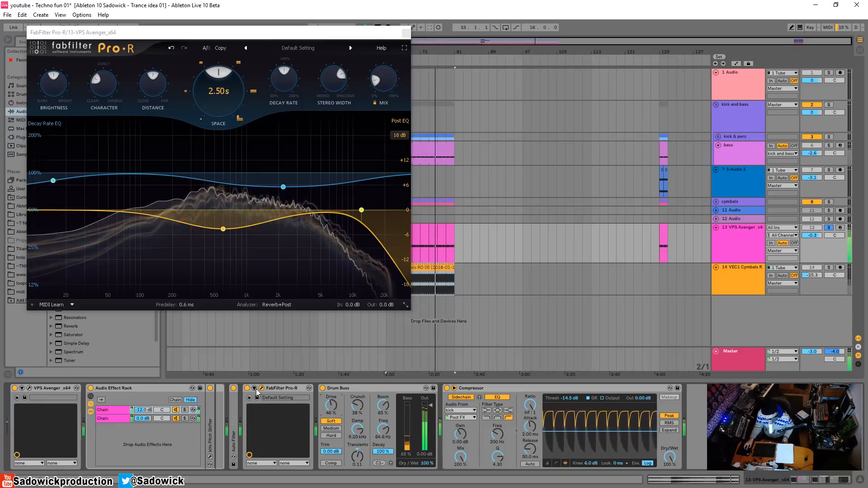
# Step: Bypass the FabFilter Pro-R reverb for comparison and inspect the effects in the Avenger synth's send rack
pyautogui.click(247, 388)
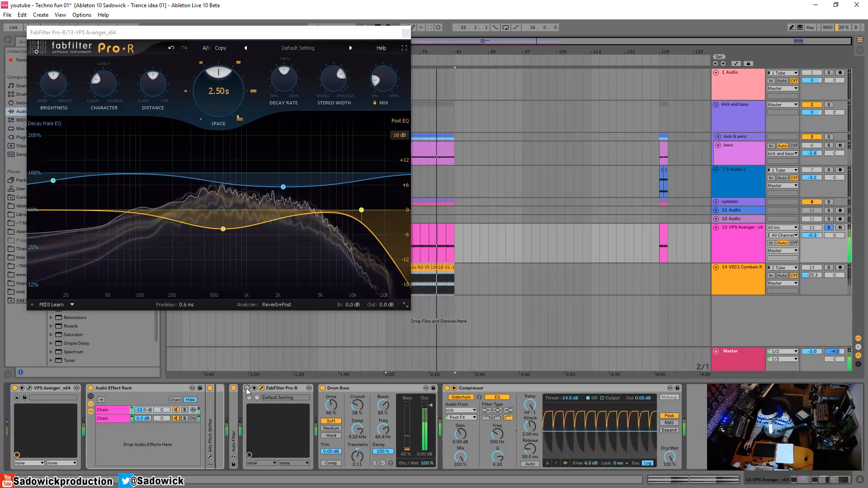
pyautogui.click(30, 389)
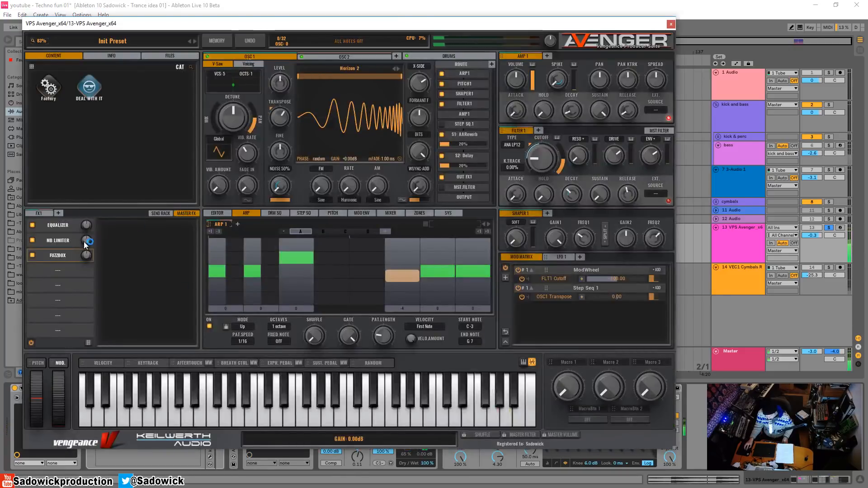
pyautogui.click(158, 213)
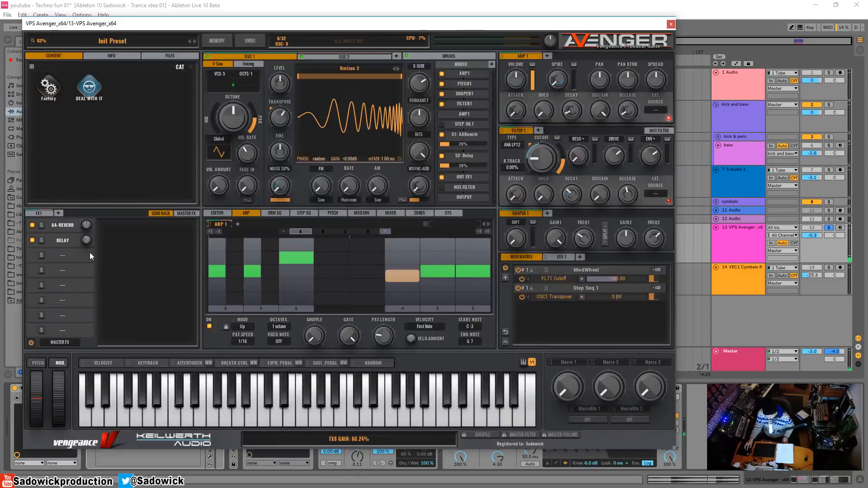
pyautogui.click(671, 24)
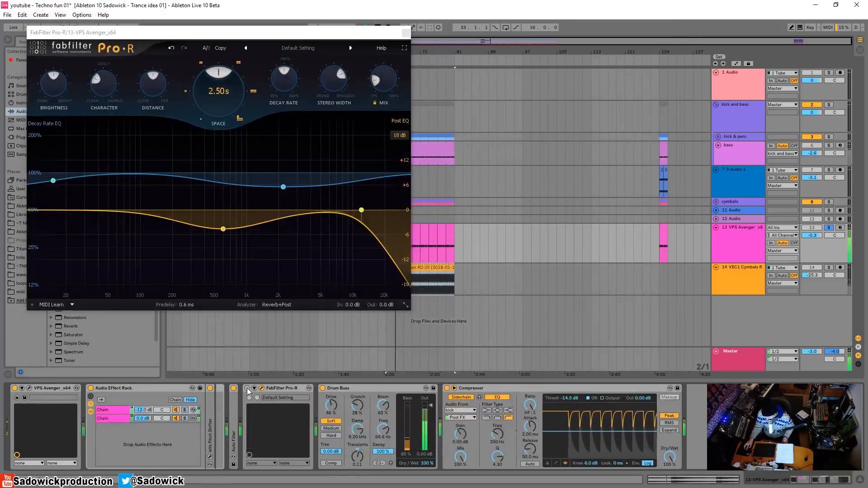
# Step: Re-enable the FabFilter Pro-R reverb and lower its mix slightly
pyautogui.click(262, 387)
pyautogui.click(262, 388)
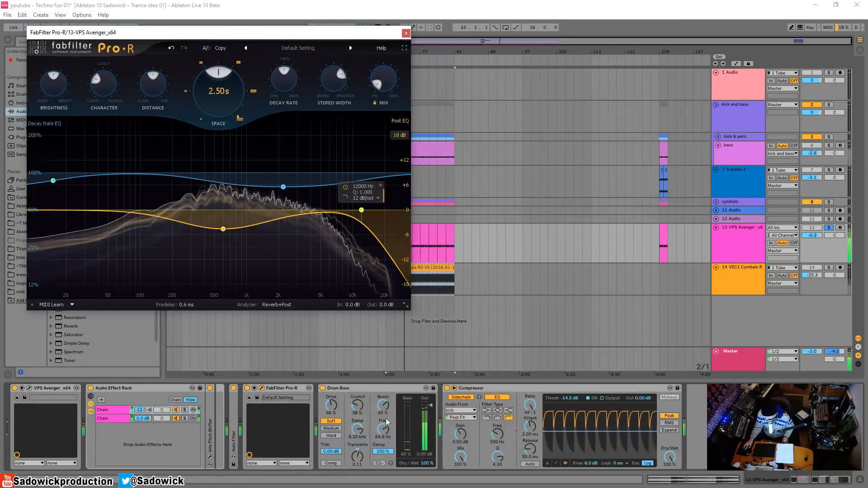
# Step: Unsolo the VPS Avenger track, set its volume to -5.5 dB and close the reverb window
pyautogui.click(829, 228)
pyautogui.moveTo(814, 236); pyautogui.dragTo(815, 259)
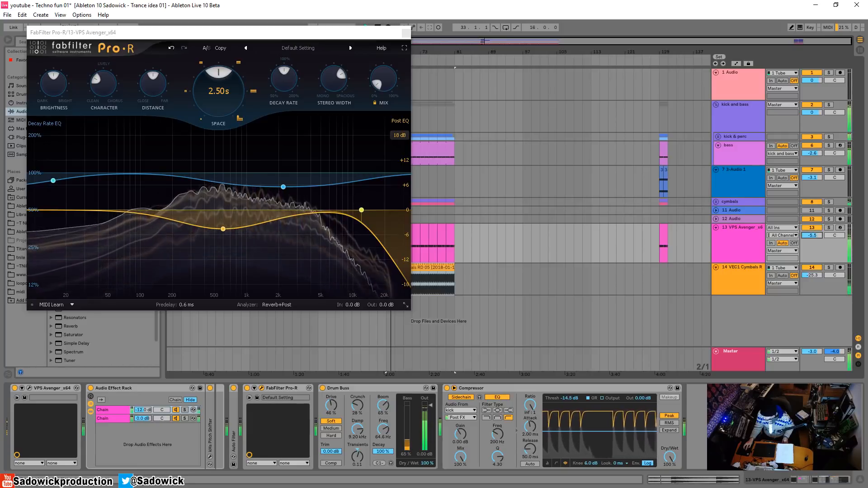
pyautogui.click(406, 33)
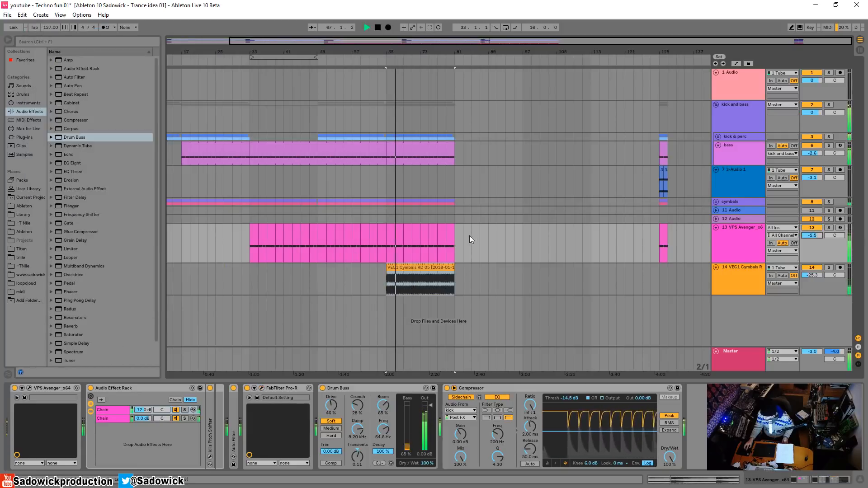
# Step: Try two extra notes in the empty steps of Avenger's arpeggiator pattern, raise them to the highest row and remove them again
pyautogui.click(29, 389)
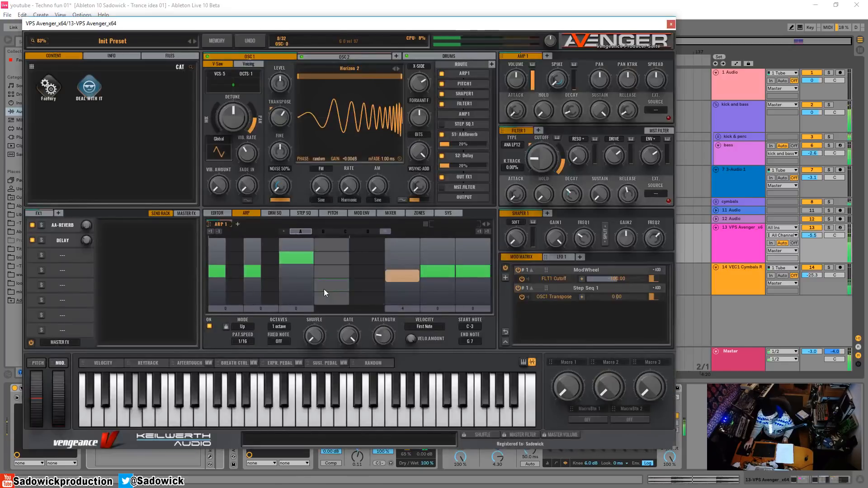
pyautogui.click(323, 289)
pyautogui.click(352, 289)
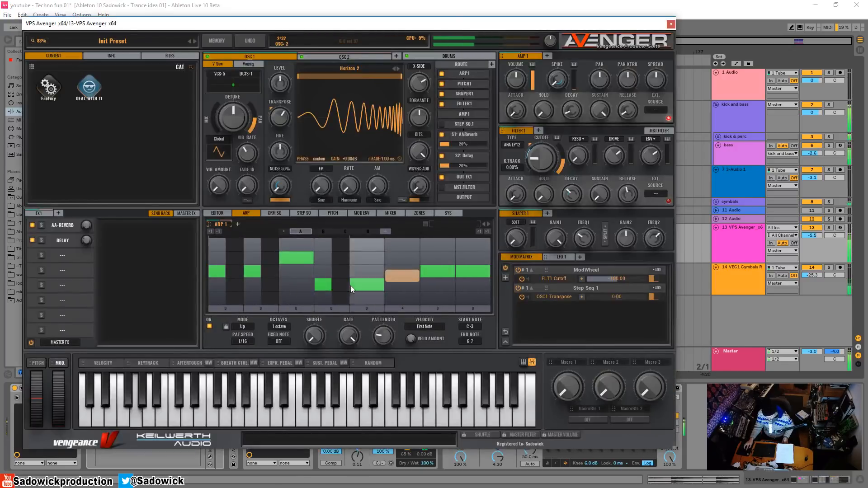
pyautogui.moveTo(384, 285); pyautogui.dragTo(323, 245)
pyautogui.moveTo(358, 298); pyautogui.dragTo(356, 245)
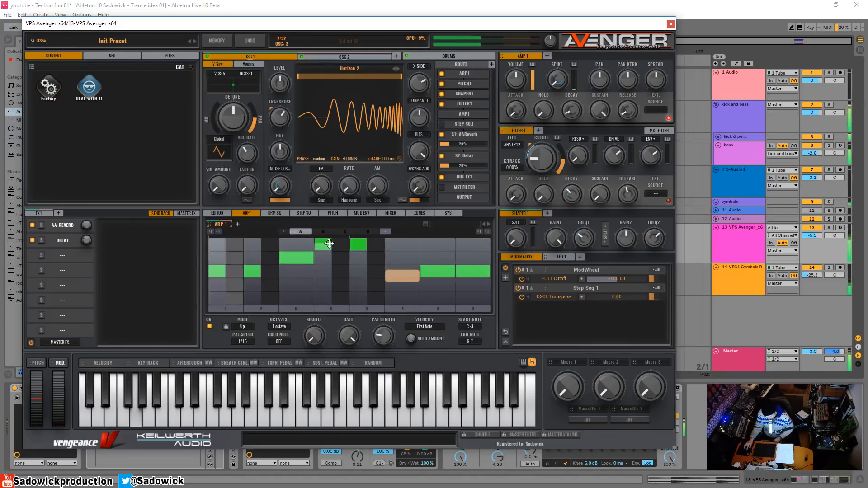
pyautogui.doubleClick(356, 243)
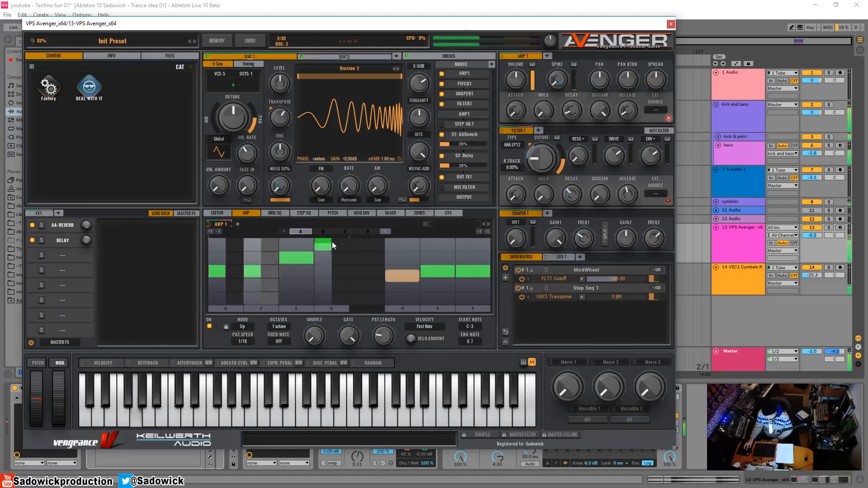
pyautogui.doubleClick(326, 245)
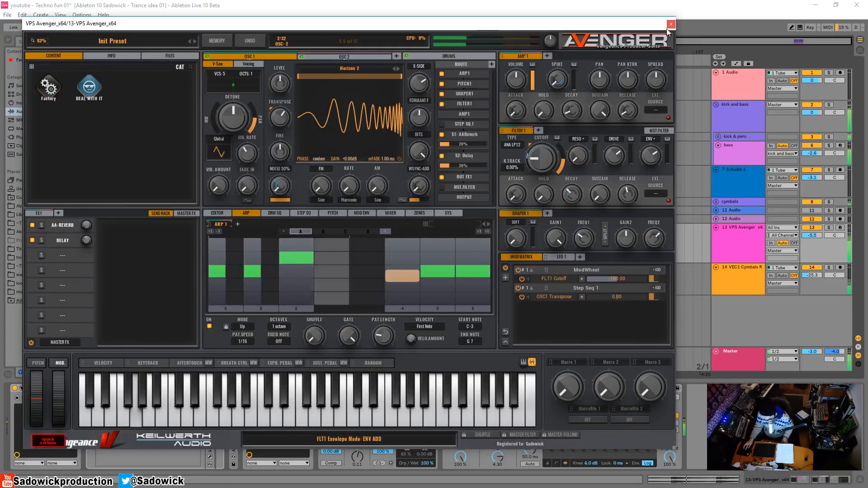
# Step: Try out the Formant and Bits controls of Avenger's oscillator 1, reset the formant and close the synth window
pyautogui.moveTo(421, 118)
pyautogui.mouseDown()
pyautogui.moveTo(426, 135)
pyautogui.moveTo(425, 108)
pyautogui.moveTo(423, 129)
pyautogui.moveTo(420, 121)
pyautogui.mouseUp()
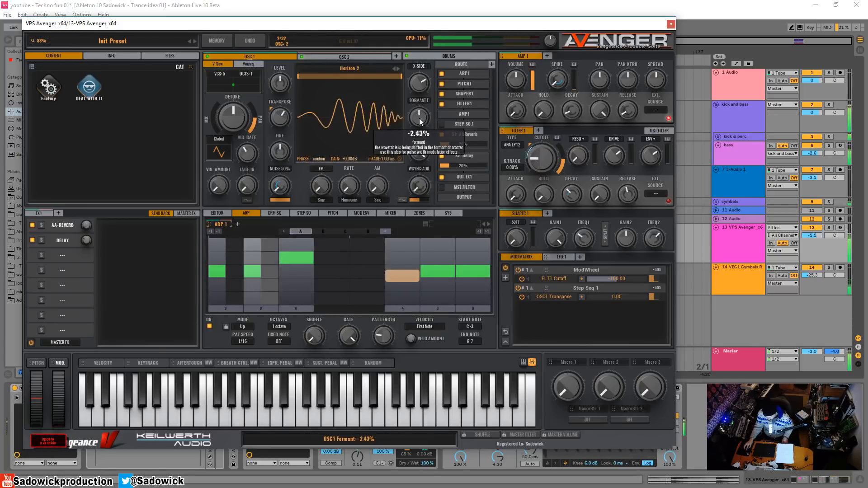
pyautogui.doubleClick(420, 121)
pyautogui.moveTo(424, 159); pyautogui.dragTo(425, 199)
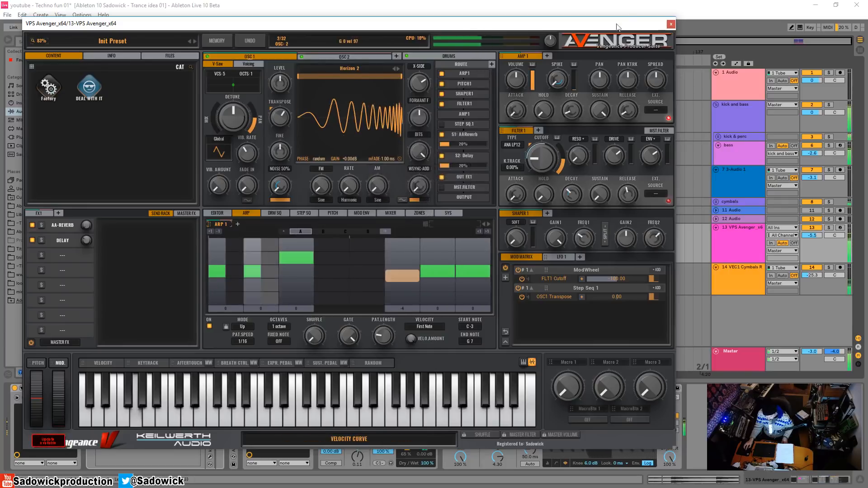
pyautogui.click(671, 23)
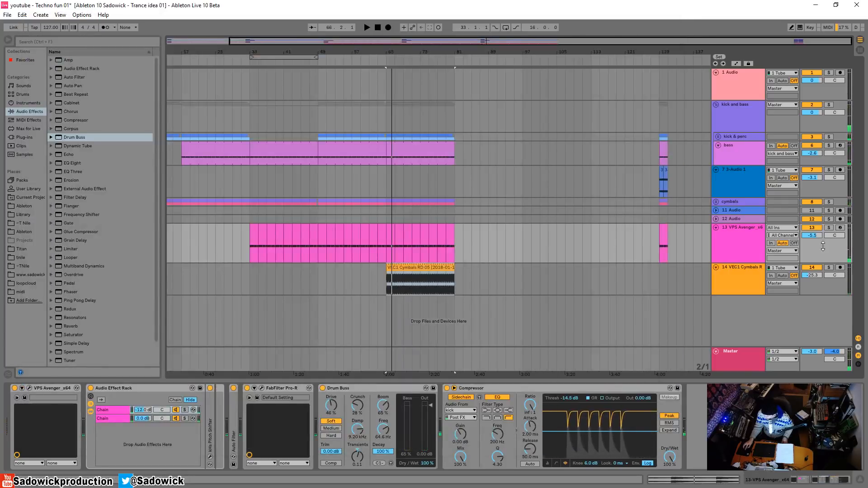
# Step: Fold the Audio Effect Rack and the Drum Buss in the VPS Avenger track's device chain, briefly playing the loop
pyautogui.doubleClick(156, 387)
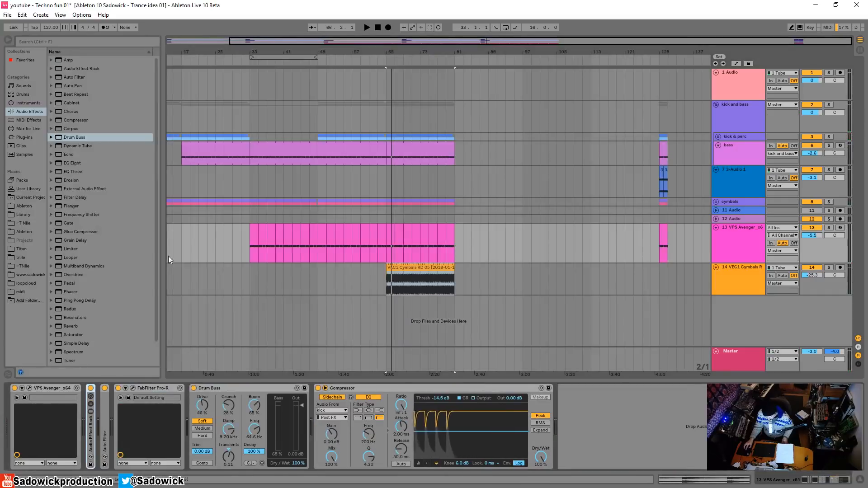
pyautogui.press('space')
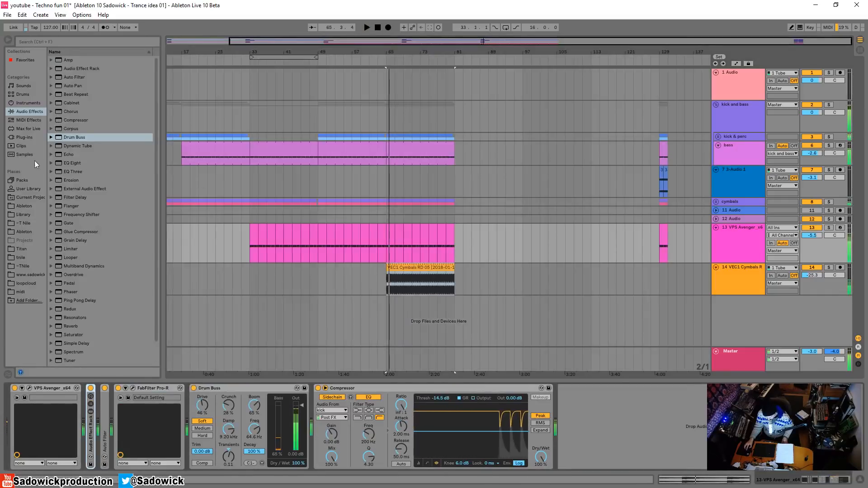
pyautogui.press('space')
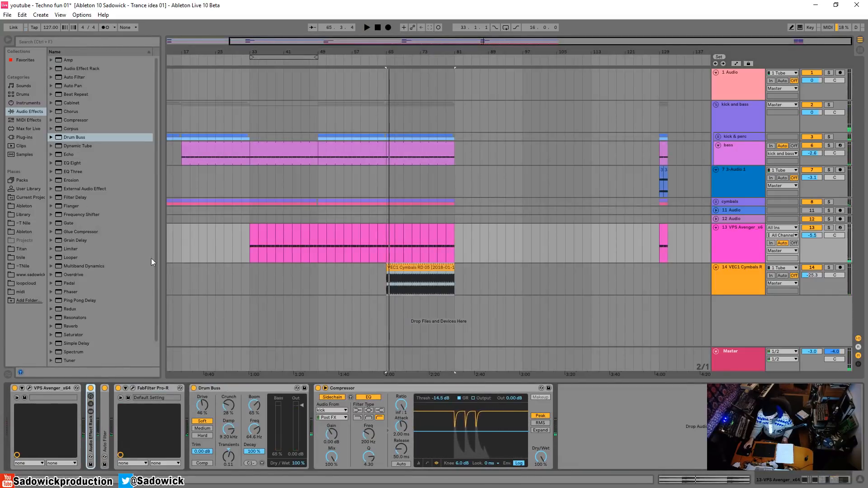
pyautogui.doubleClick(246, 389)
# Step: Insert the D16 Group Repeater delay between the Drum Buss and the Compressor and open its plug-in window
pyautogui.click(18, 137)
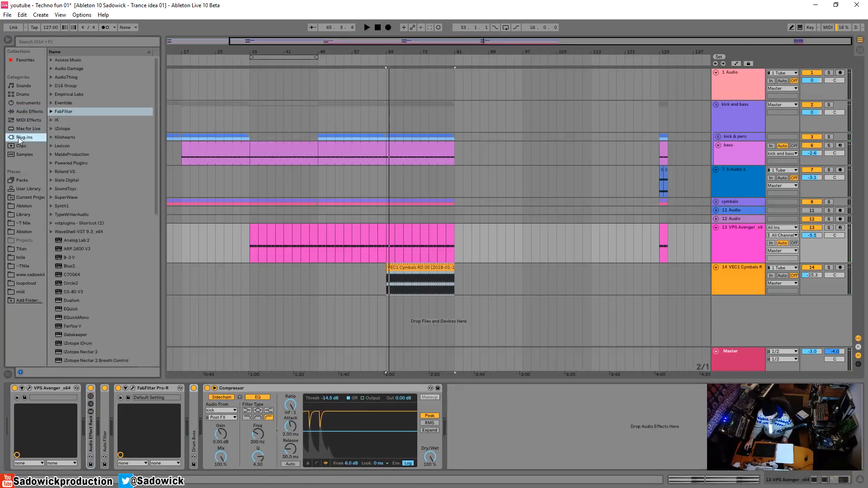
pyautogui.click(52, 86)
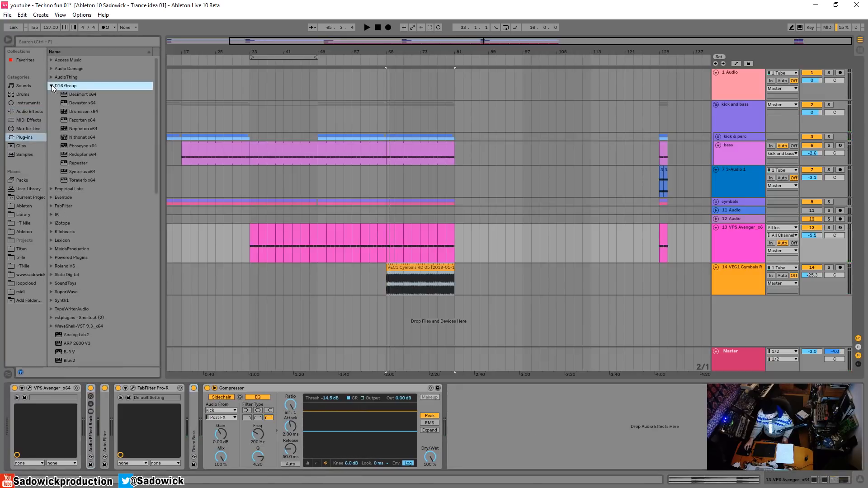
pyautogui.click(78, 162)
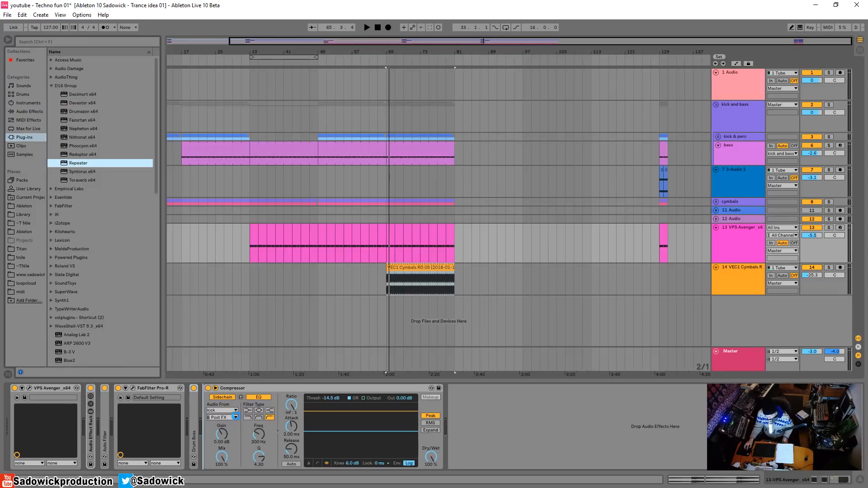
pyautogui.moveTo(204, 390); pyautogui.dragTo(208, 390)
pyautogui.click(221, 389)
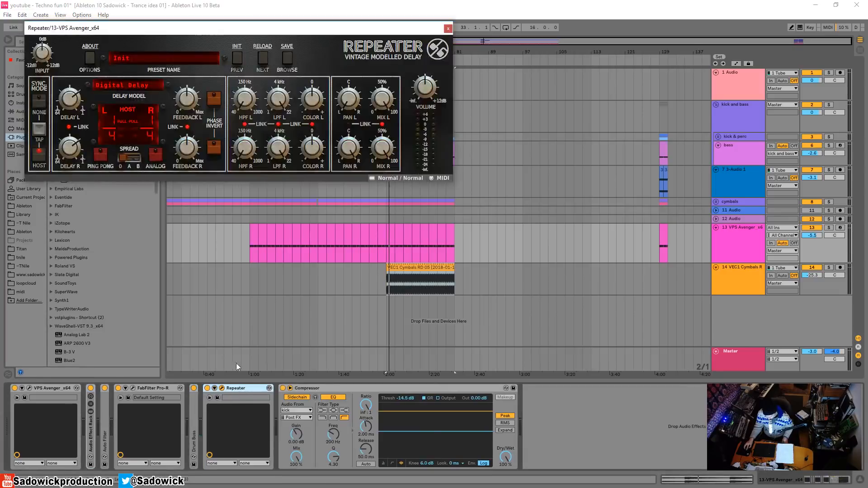
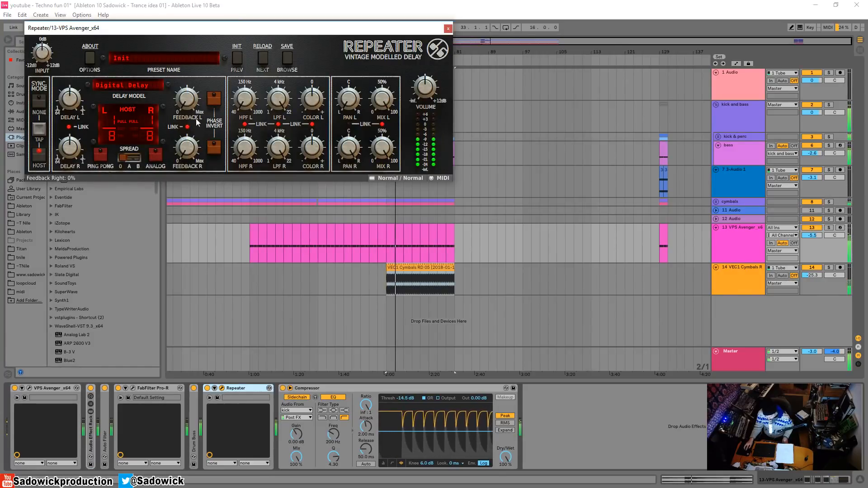
# Step: Group the Repeater into an Audio Effect Rack and add an empty dry chain above the Repeater chain
pyautogui.rightClick(237, 387)
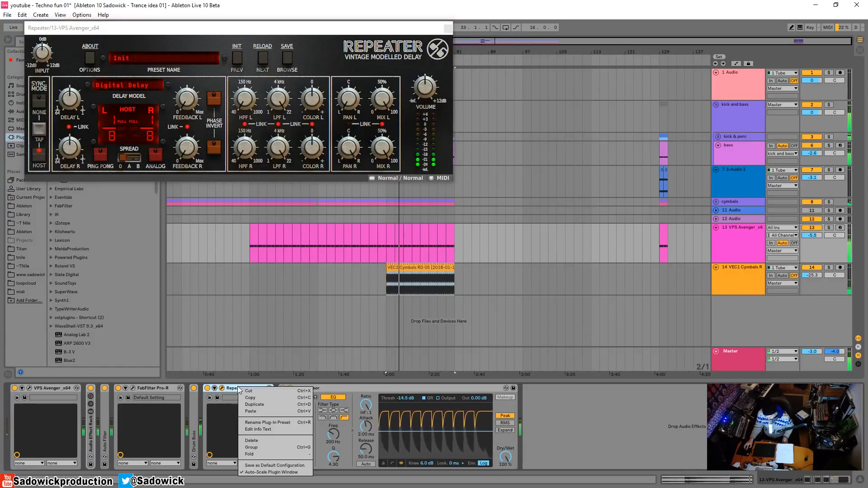
pyautogui.click(263, 446)
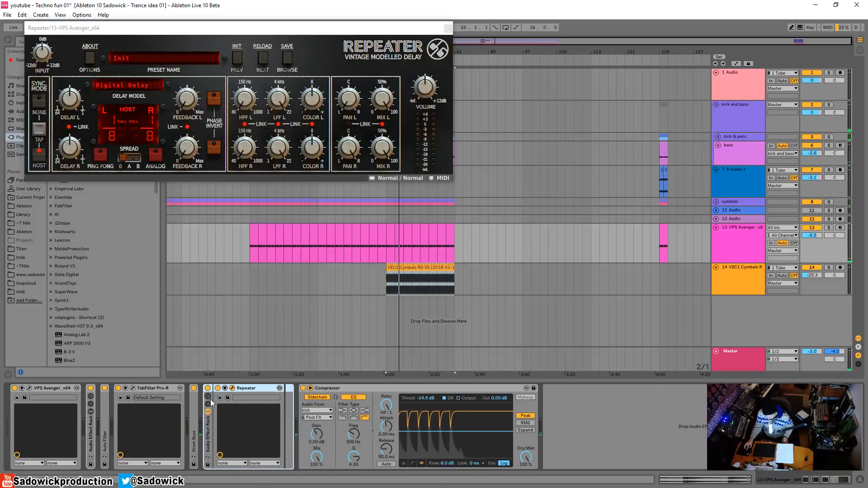
pyautogui.click(207, 404)
pyautogui.rightClick(237, 431)
pyautogui.click(250, 446)
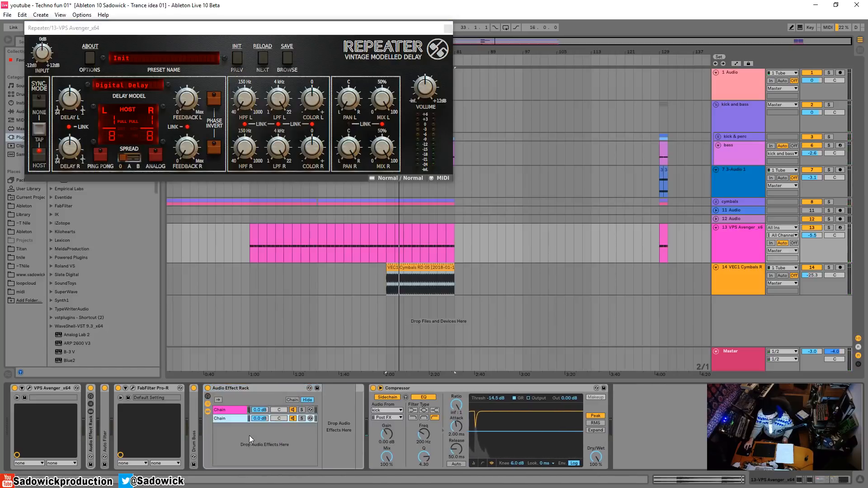
pyautogui.click(240, 408)
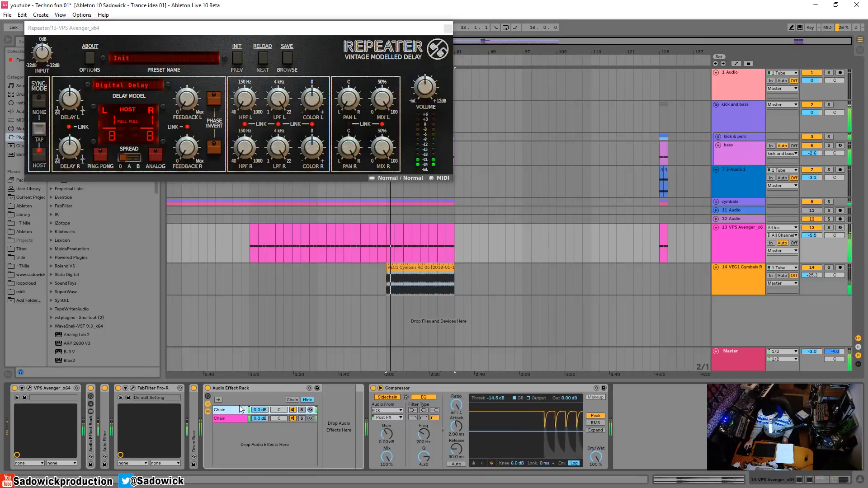
# Step: Audition the Repeater chain in solo, unlink its delay and feedback channels, and set the left delay to 1/16 and the right to 1/8
pyautogui.click(302, 419)
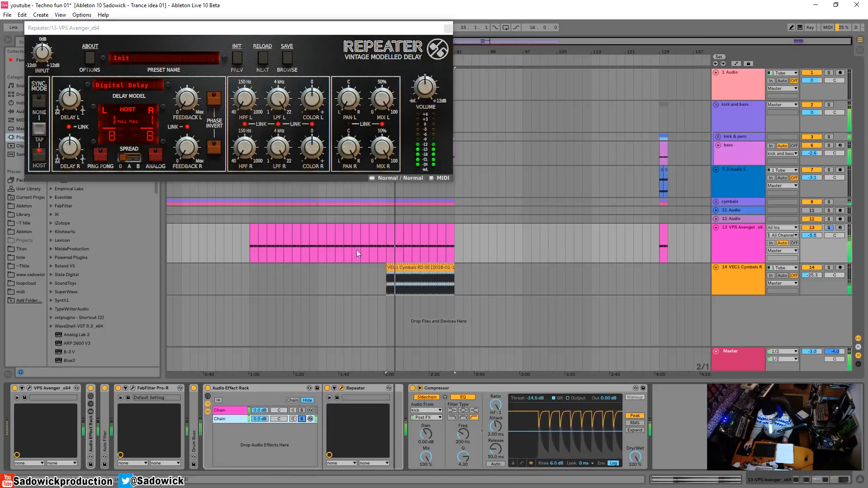
pyautogui.click(149, 136)
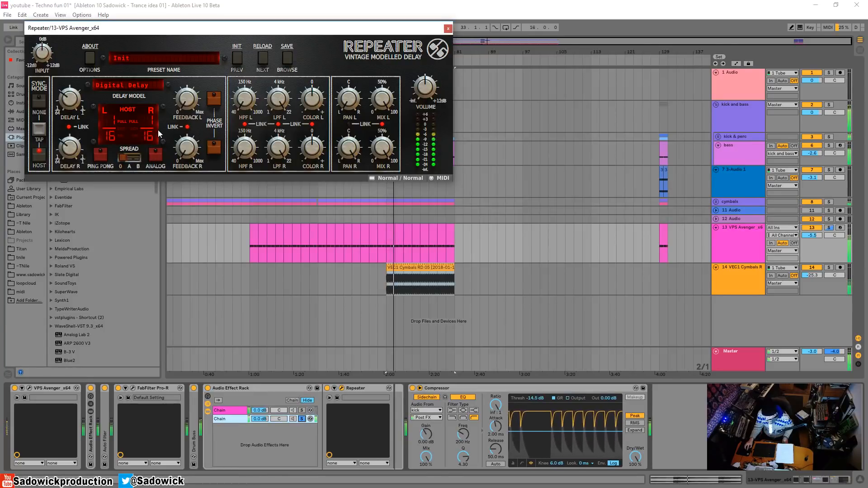
pyautogui.click(302, 419)
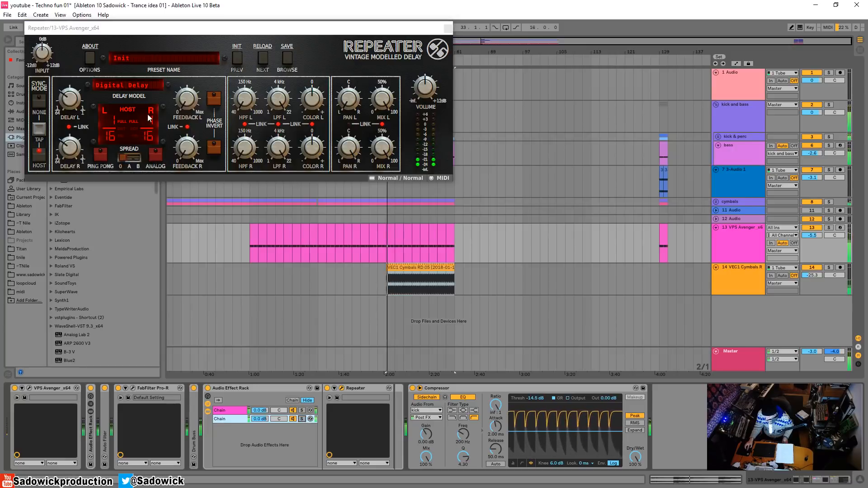
pyautogui.click(189, 126)
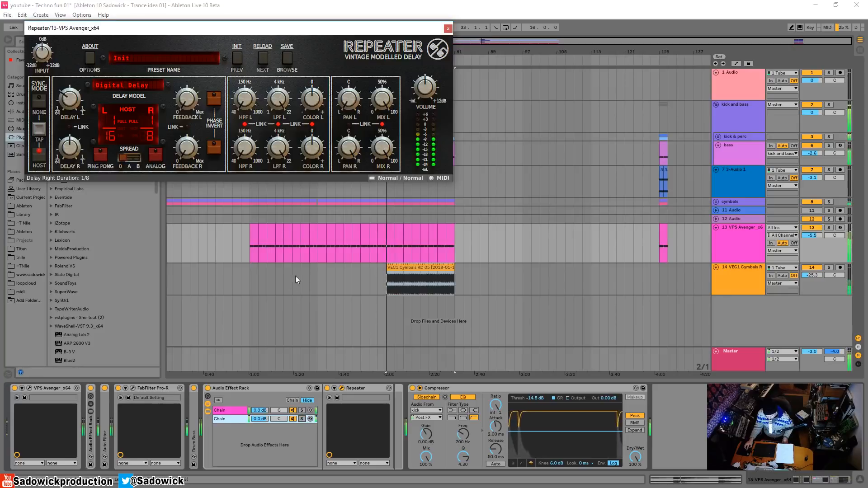
# Step: Set the dry chain to -1.5 dB panned 14L and the Repeater chain to -7.4 dB panned 9R, then fold the rack and close Repeater
pyautogui.click(260, 419)
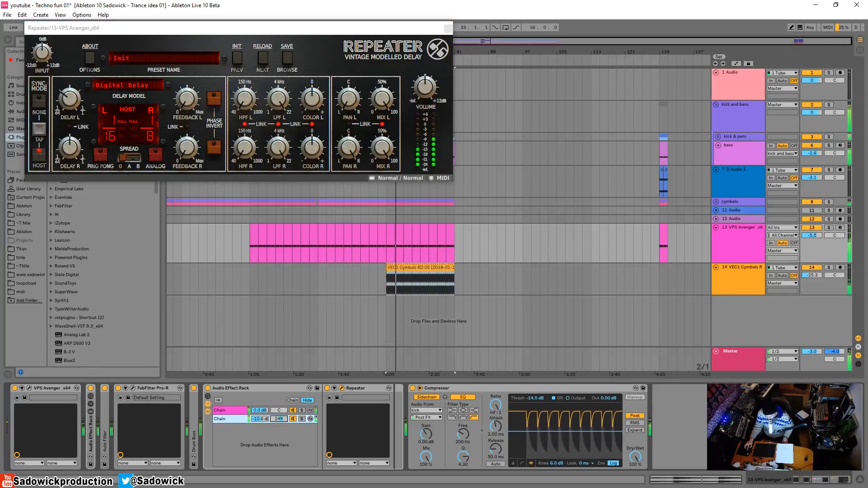
pyautogui.moveTo(280, 410); pyautogui.dragTo(280, 387)
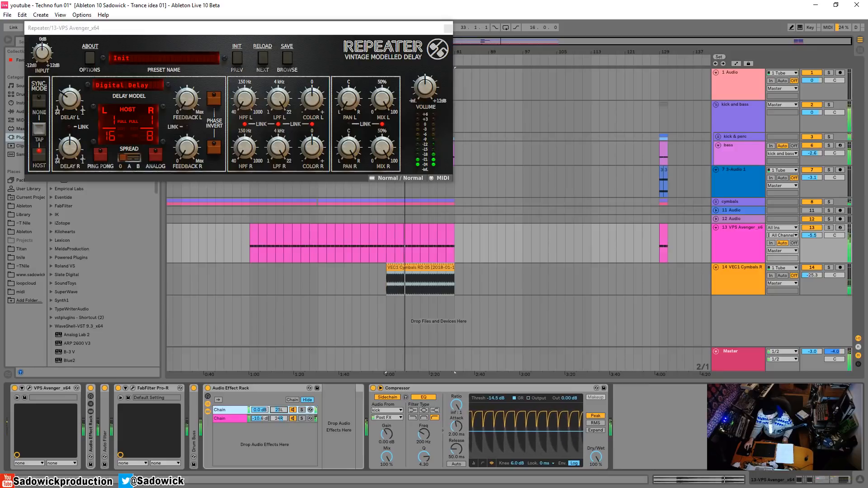
pyautogui.click(284, 417)
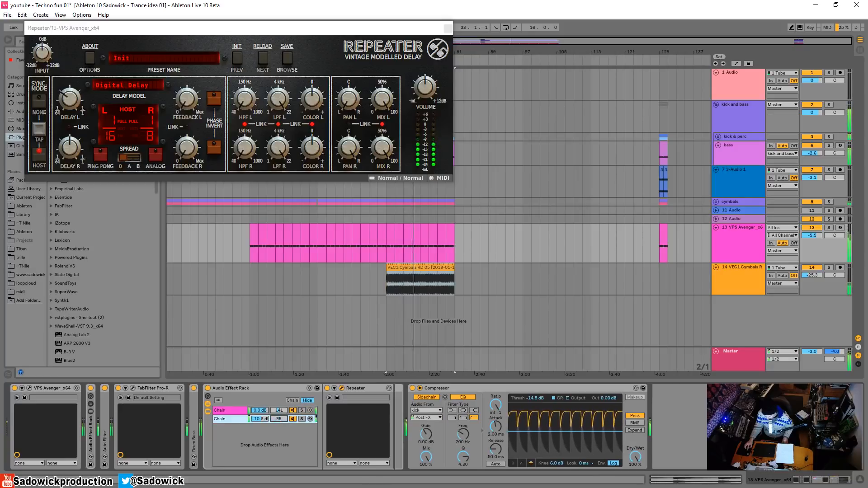
pyautogui.moveTo(260, 420)
pyautogui.mouseDown()
pyautogui.moveTo(260, 383)
pyautogui.moveTo(262, 416)
pyautogui.mouseUp()
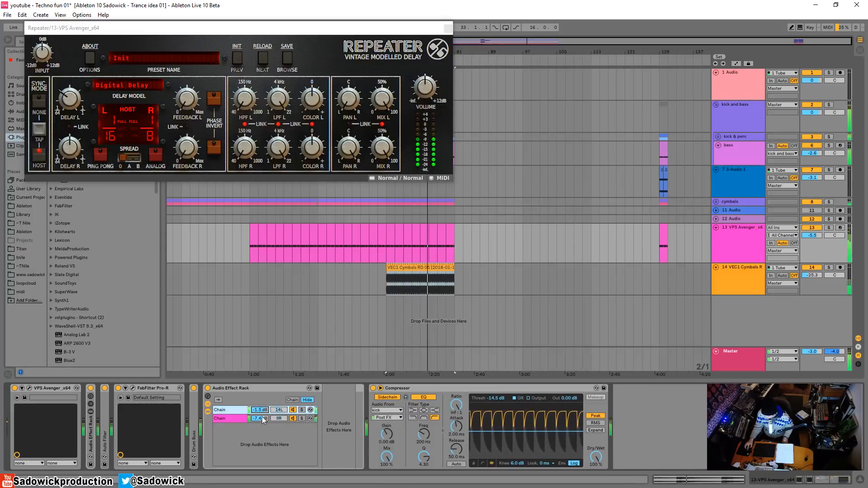
pyautogui.doubleClick(256, 387)
pyautogui.click(448, 29)
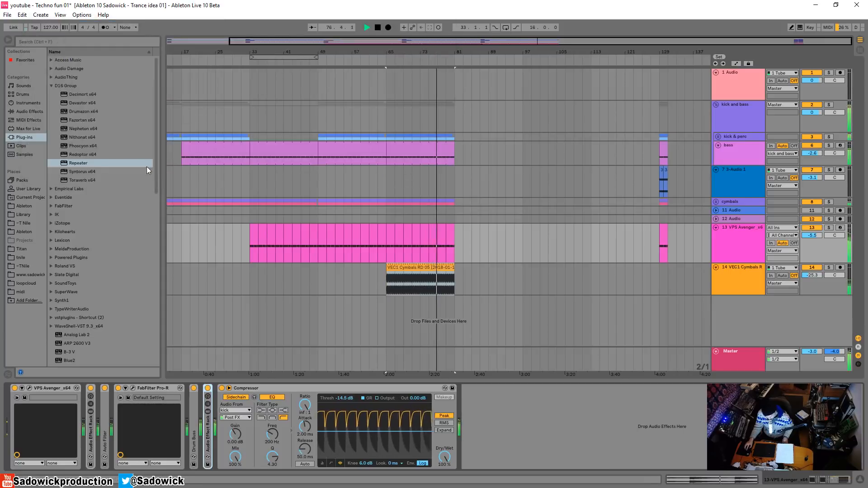
# Step: Search the plug-ins for "api" and insert API-2500 Stereo between the Audio Effect Rack and the Compressor
pyautogui.click(52, 85)
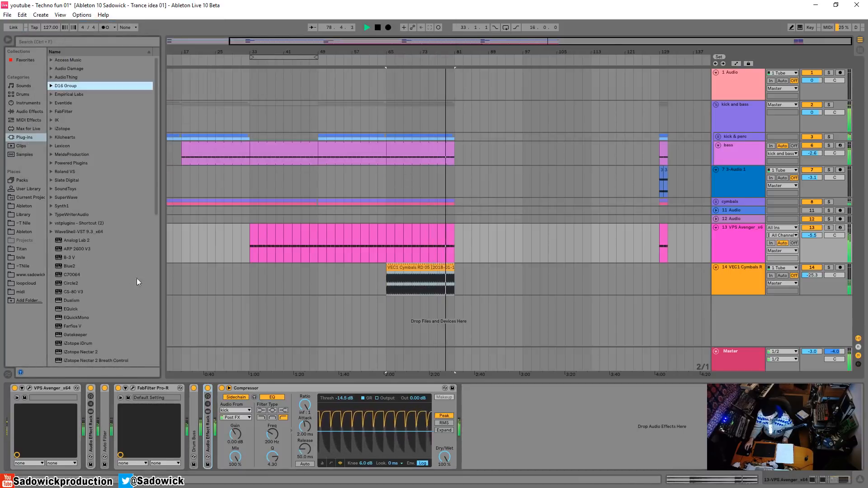
pyautogui.click(72, 42)
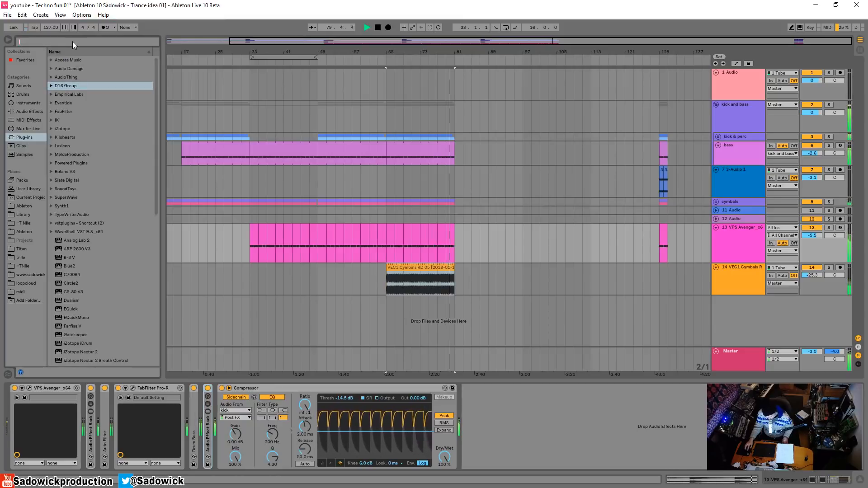
pyautogui.write('api')
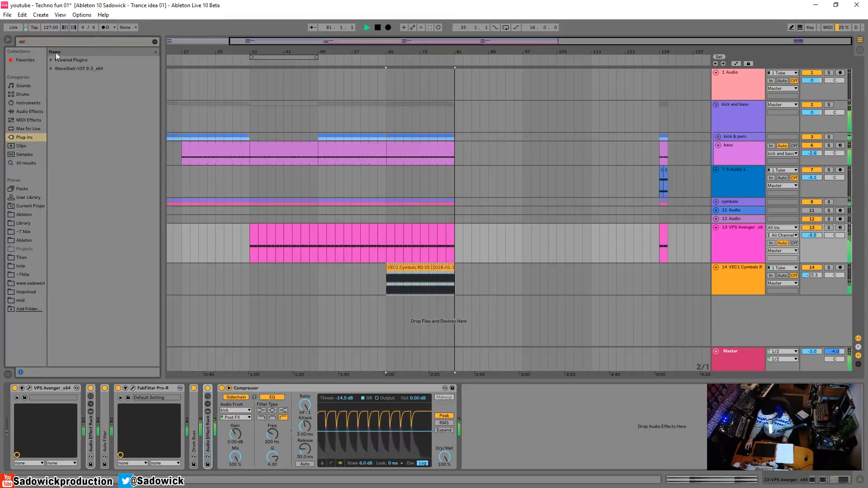
pyautogui.click(51, 69)
pyautogui.click(72, 128)
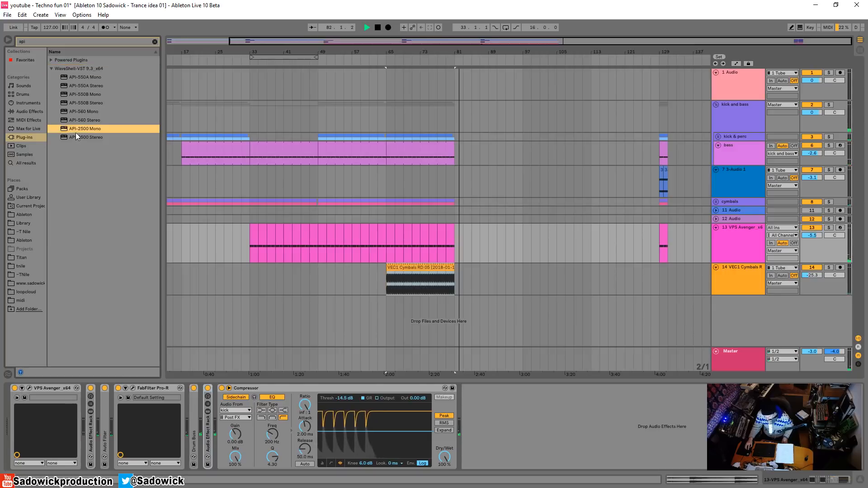
pyautogui.moveTo(76, 136)
pyautogui.mouseDown()
pyautogui.moveTo(218, 418)
pyautogui.moveTo(245, 392)
pyautogui.mouseUp()
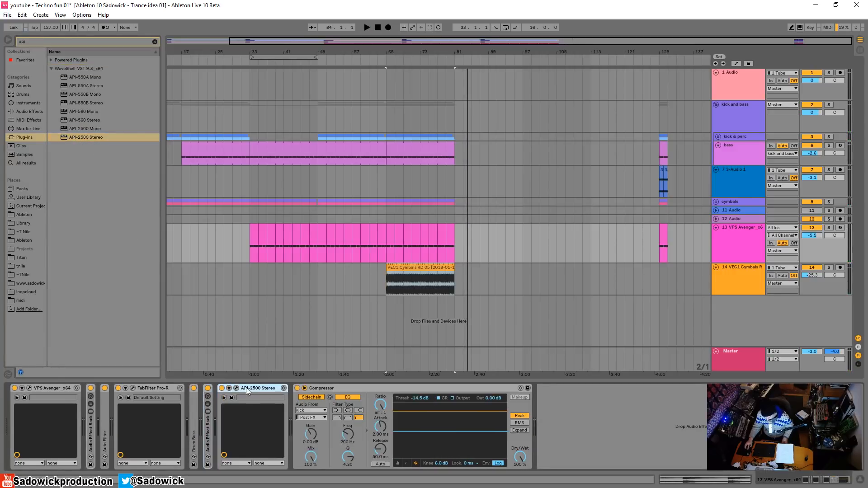
# Step: Play from the start of the cymbal clip and adjust the API-2500's threshold and attack, setting its release to 0.05
pyautogui.click(386, 60)
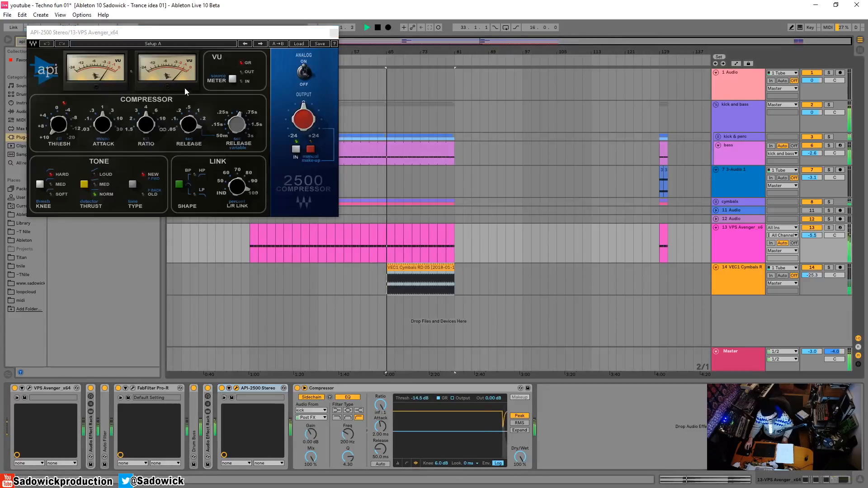
pyautogui.moveTo(59, 124); pyautogui.dragTo(103, 134)
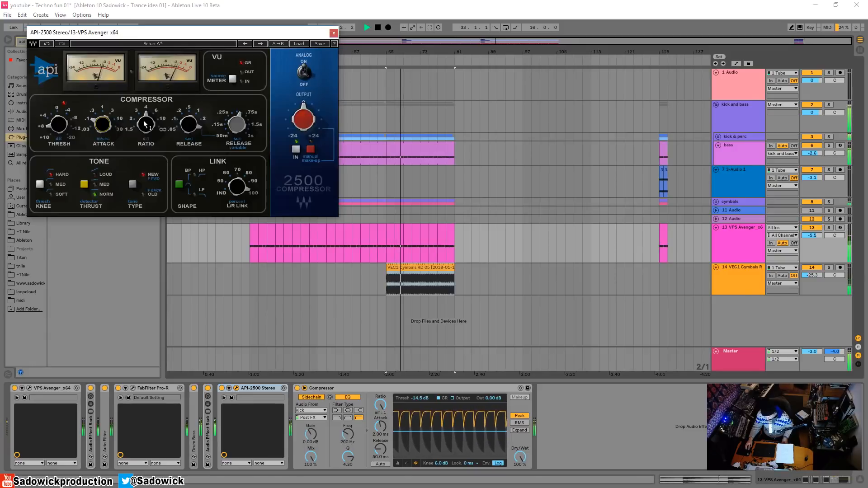
pyautogui.moveTo(189, 125); pyautogui.dragTo(189, 138)
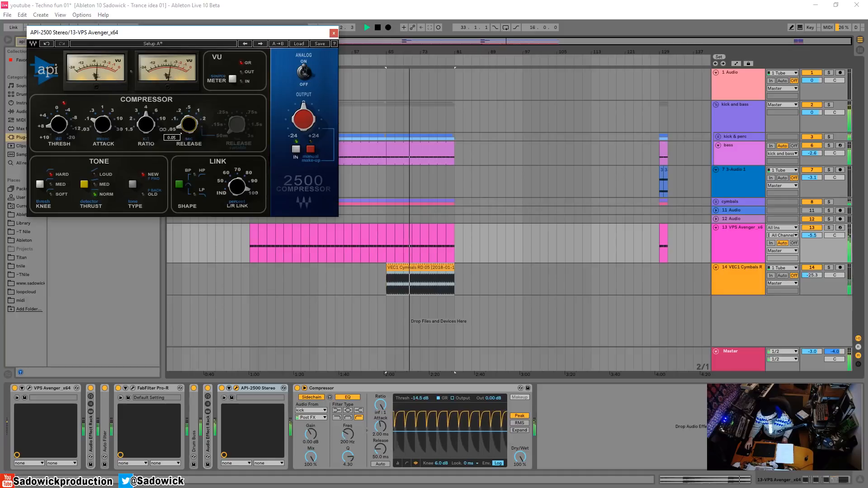
pyautogui.moveTo(64, 125); pyautogui.dragTo(64, 128)
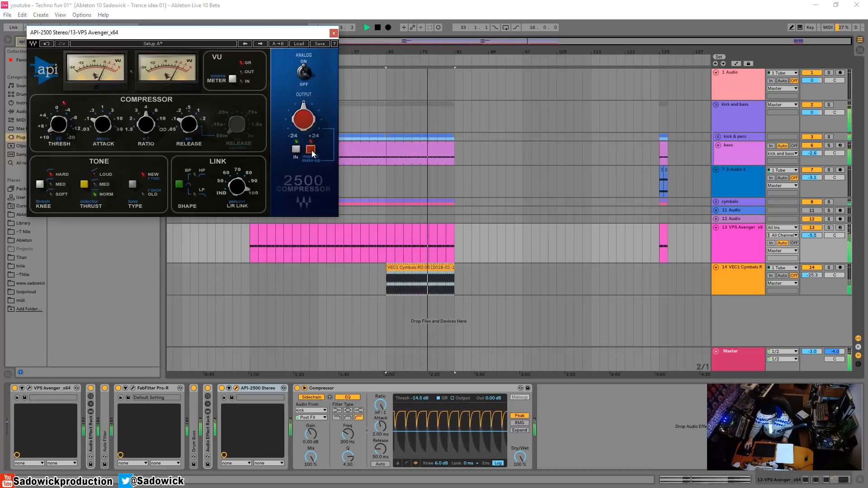
# Step: Solo the VPS Avenger track with its sidechain Compressor bypassed, and compare the sound with and without the Pro-R reverb
pyautogui.click(297, 388)
pyautogui.click(830, 228)
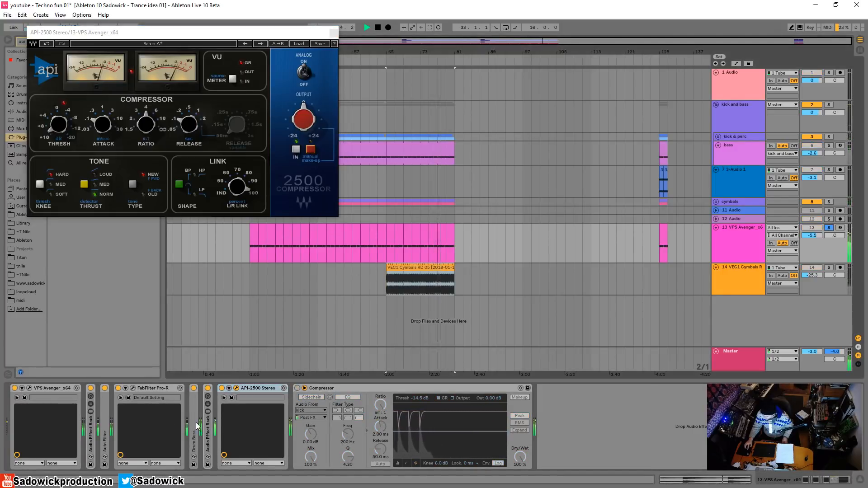
pyautogui.click(118, 388)
pyautogui.click(118, 388)
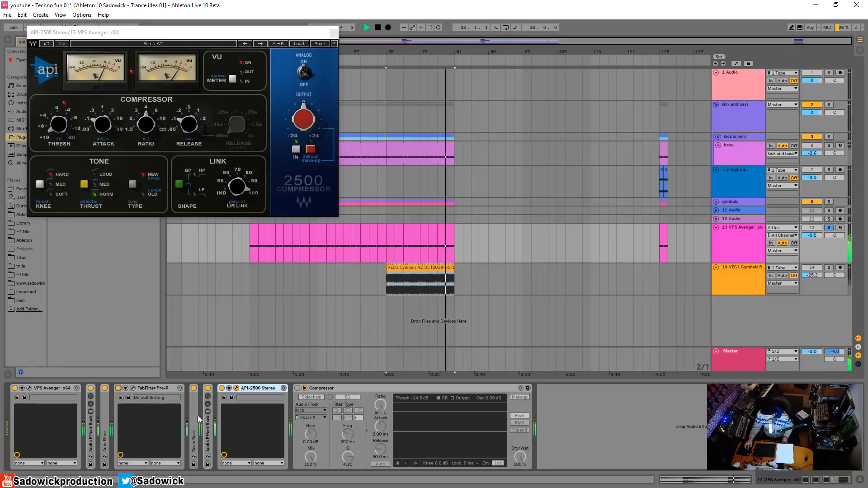
# Step: Reopen Repeater from its rack chain and set its feedback to about 47% left and 33% right
pyautogui.doubleClick(207, 430)
pyautogui.click(235, 420)
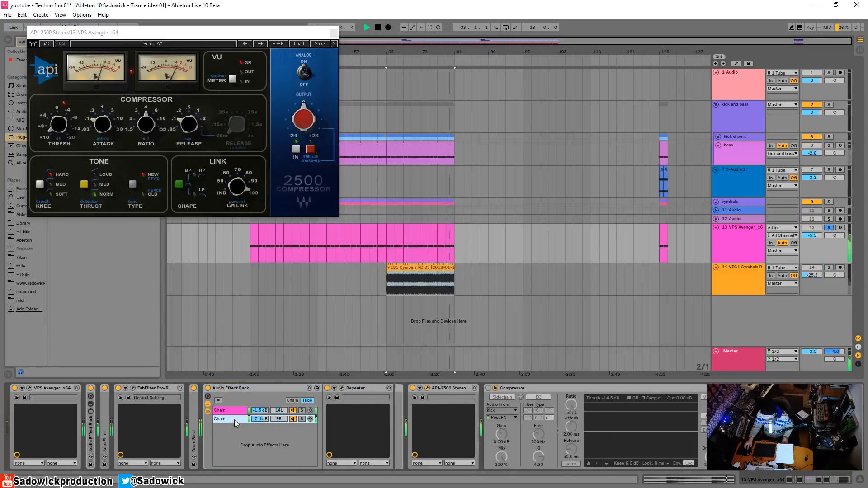
pyautogui.click(342, 388)
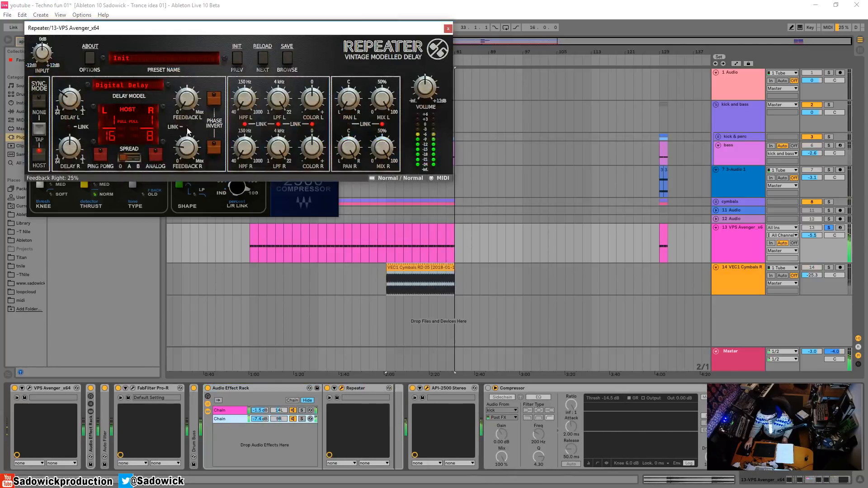
pyautogui.press('space')
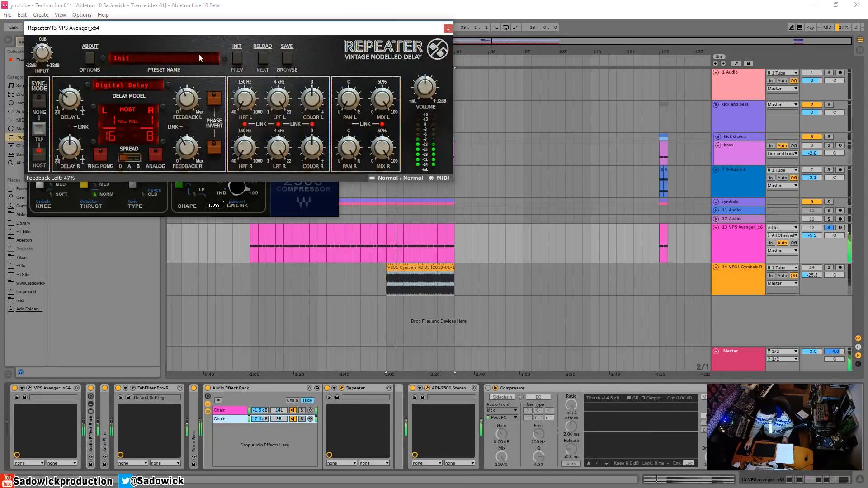
pyautogui.moveTo(199, 68); pyautogui.dragTo(198, 75)
pyautogui.moveTo(188, 146); pyautogui.dragTo(189, 156)
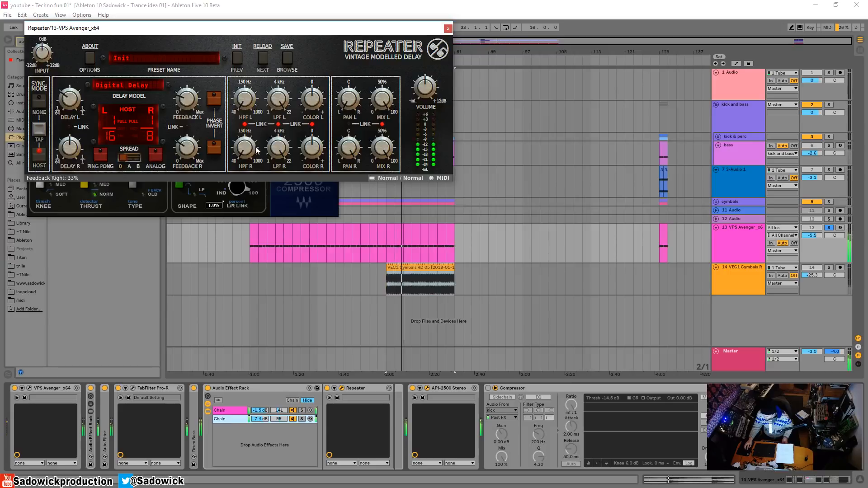
pyautogui.click(280, 149)
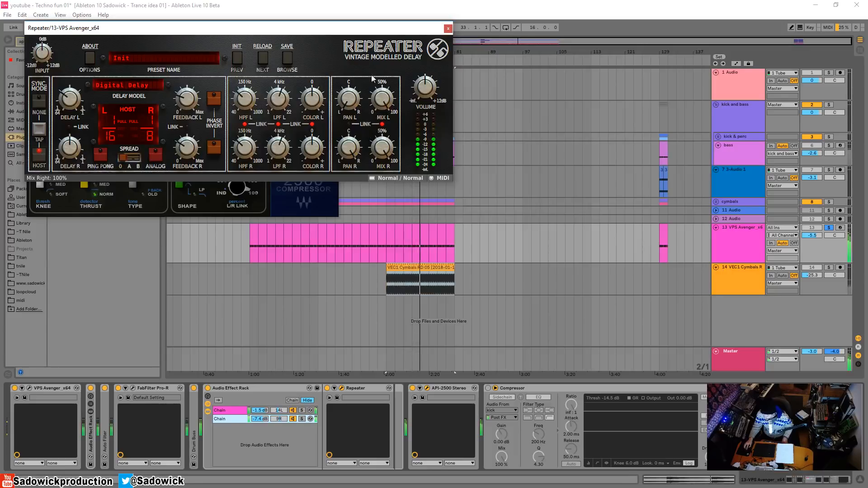
pyautogui.click(448, 28)
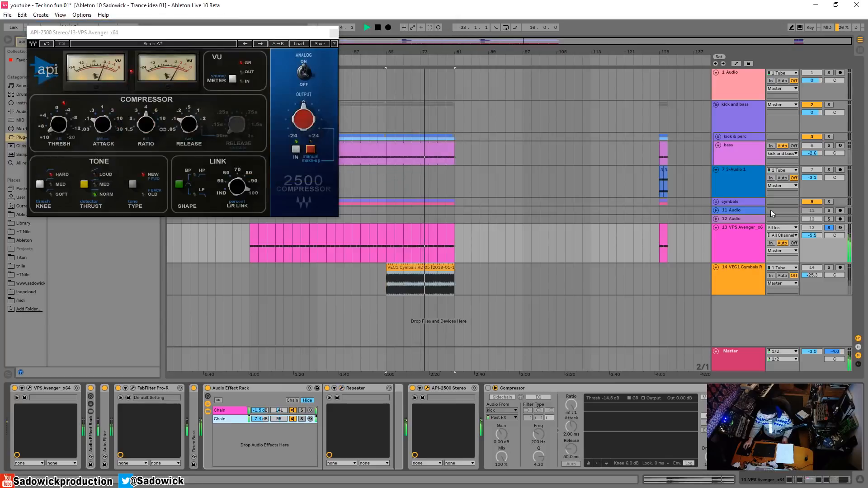
# Step: Set the Repeater chain to -15.6 dB panned 28L and pan the dry chain to 1R, then close the API-2500 window and fold the rack
pyautogui.moveTo(261, 419); pyautogui.dragTo(260, 441)
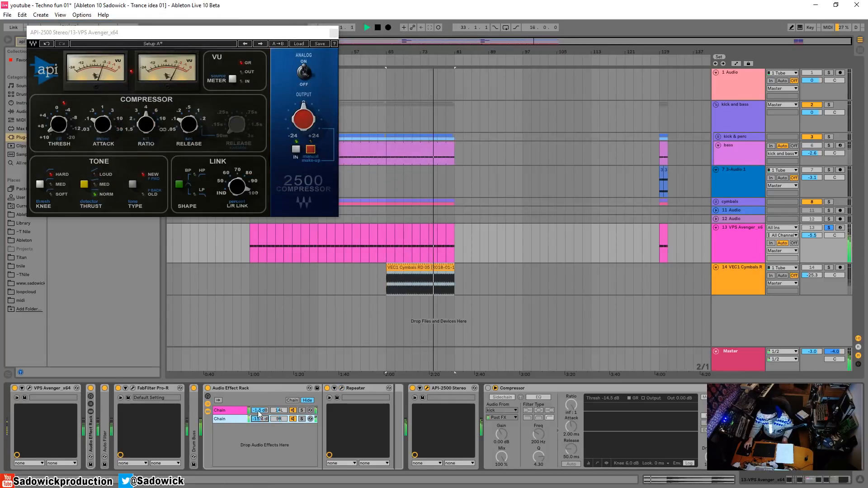
pyautogui.click(278, 411)
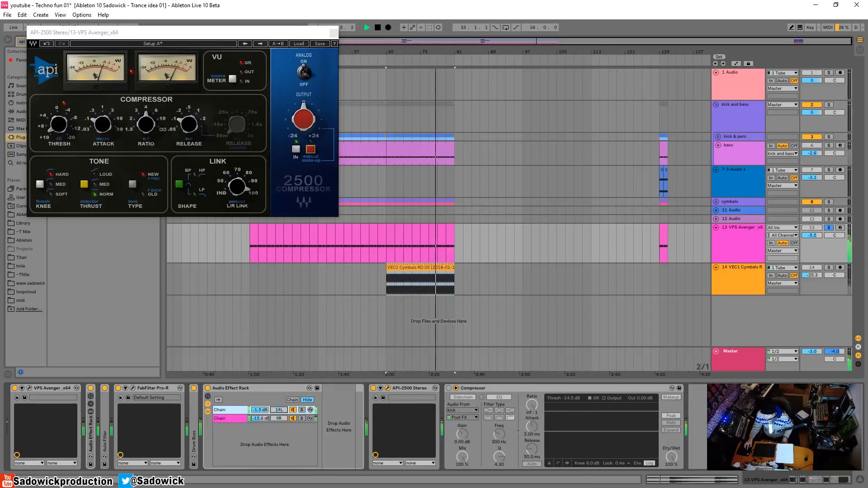
pyautogui.moveTo(279, 411)
pyautogui.mouseDown()
pyautogui.moveTo(279, 403)
pyautogui.moveTo(280, 418)
pyautogui.mouseUp()
pyautogui.click(279, 419)
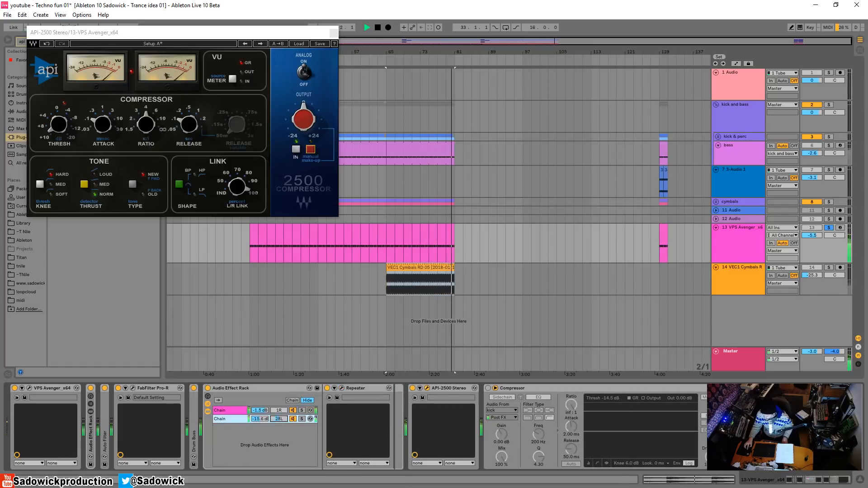
pyautogui.click(334, 33)
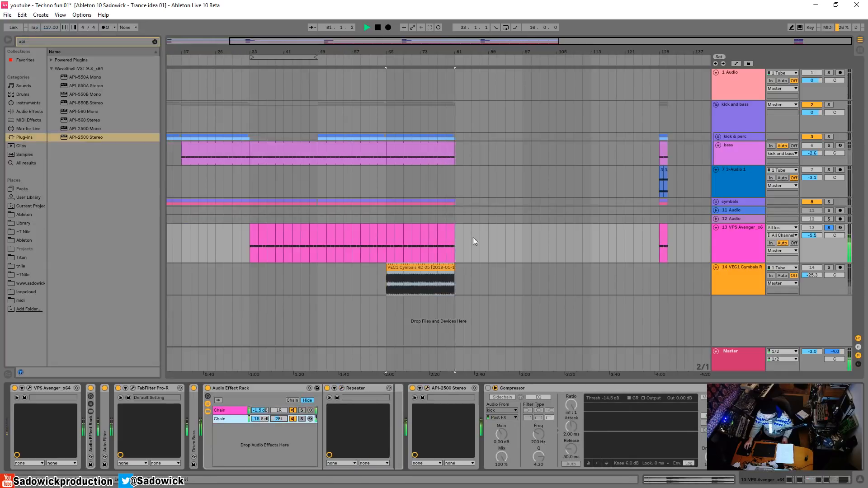
pyautogui.doubleClick(290, 389)
# Step: Play the full mix from the first VPS Avenger clip with the track unsoloed at -7.7 dB, and turn its sidechain Compressor back on
pyautogui.click(257, 229)
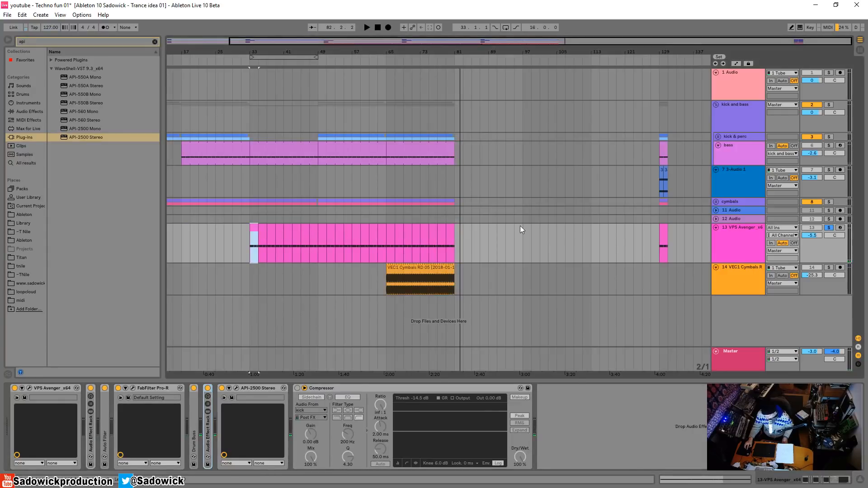
pyautogui.click(829, 228)
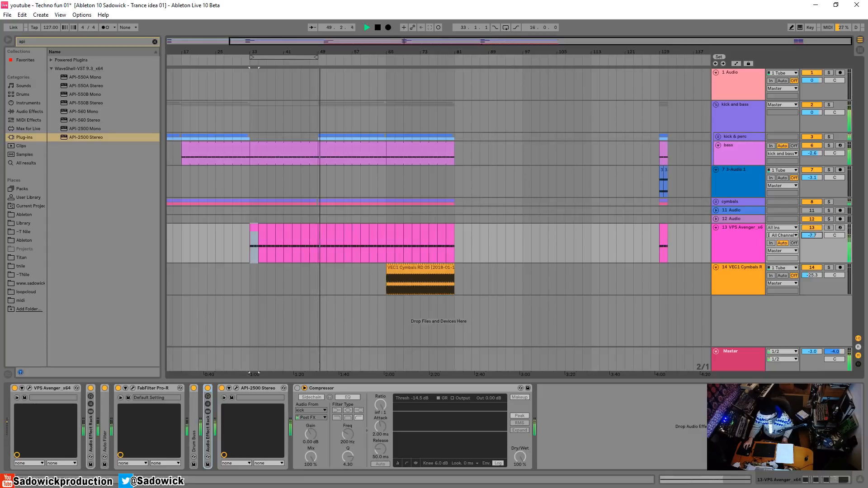
pyautogui.click(298, 389)
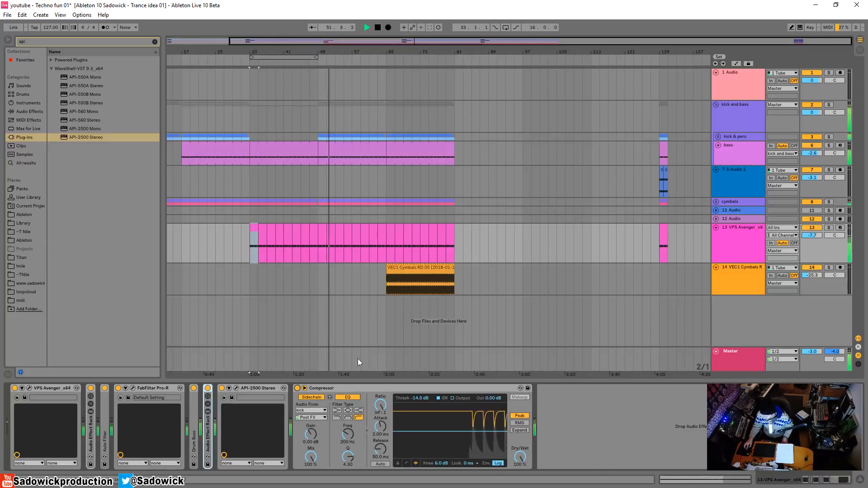
pyautogui.moveTo(835, 253); pyautogui.dragTo(826, 256)
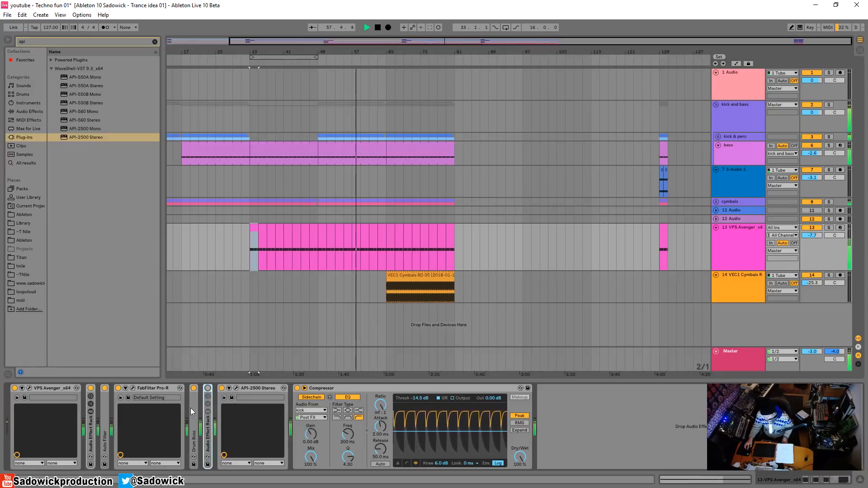
# Step: Lower the mix amount of the FabFilter Pro-R reverb on the VPS Avenger track slightly and close its window
pyautogui.click(133, 389)
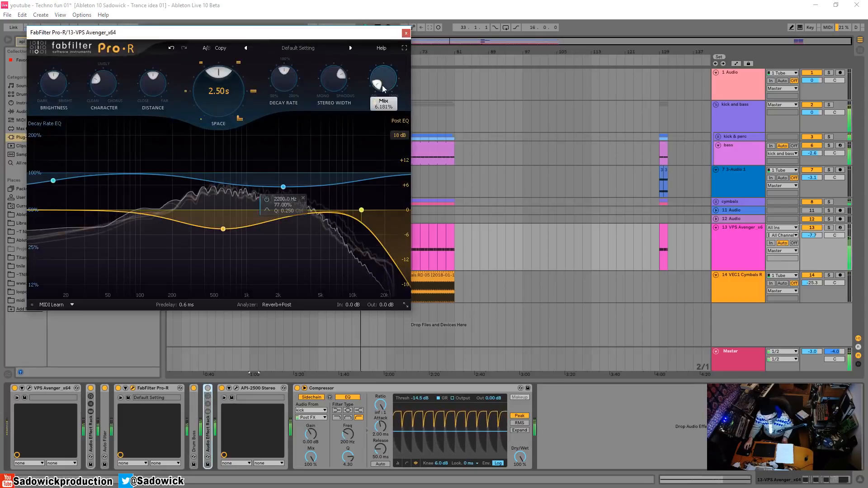
pyautogui.moveTo(377, 83); pyautogui.dragTo(373, 86)
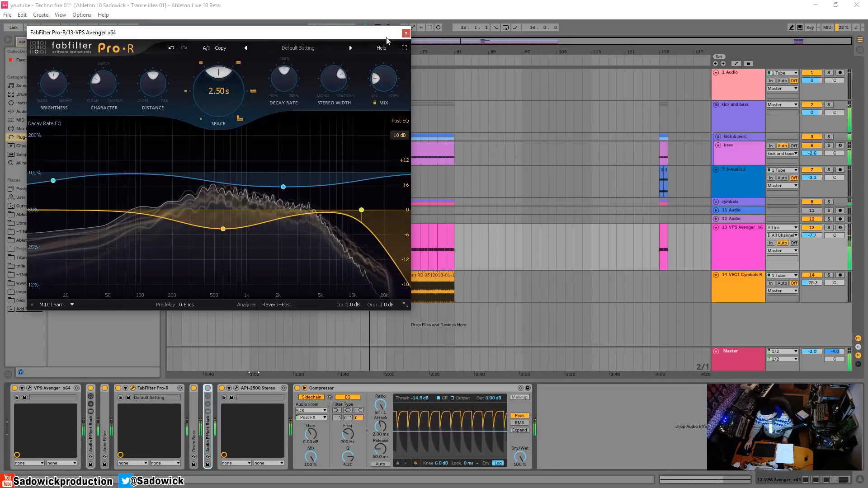
pyautogui.click(407, 32)
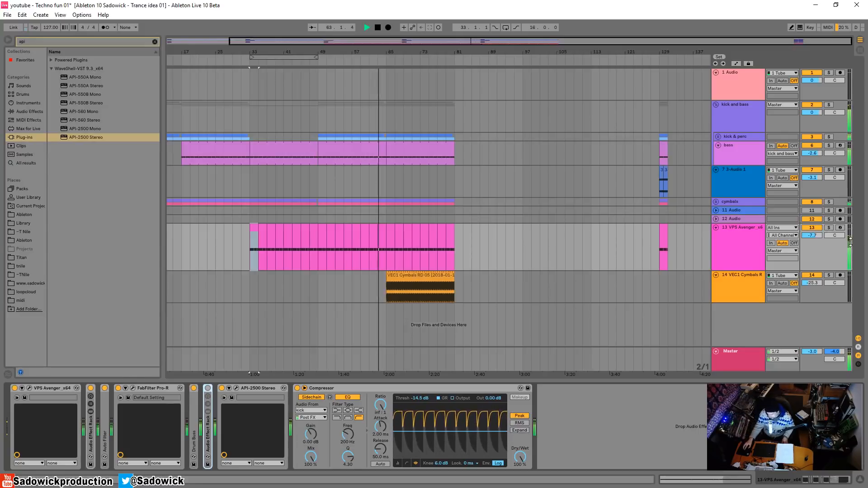
# Step: Move the VEC1 Cymbals track directly below the cymbals group
pyautogui.click(416, 273)
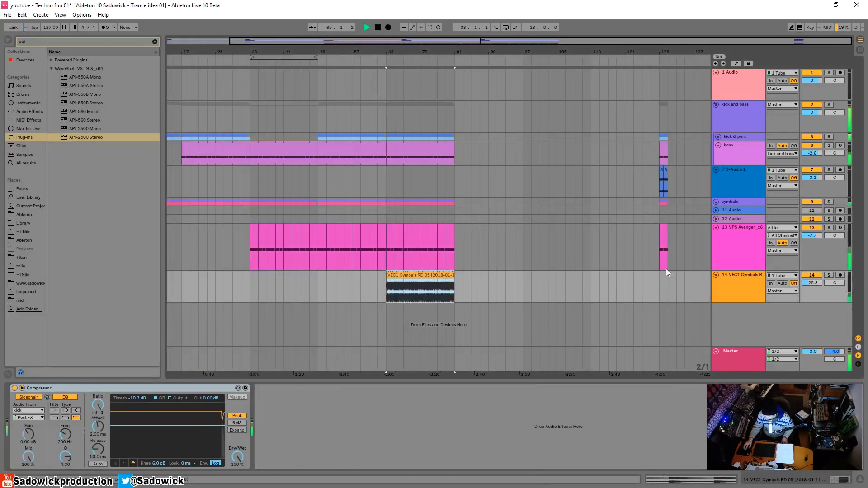
pyautogui.moveTo(755, 281); pyautogui.dragTo(741, 208)
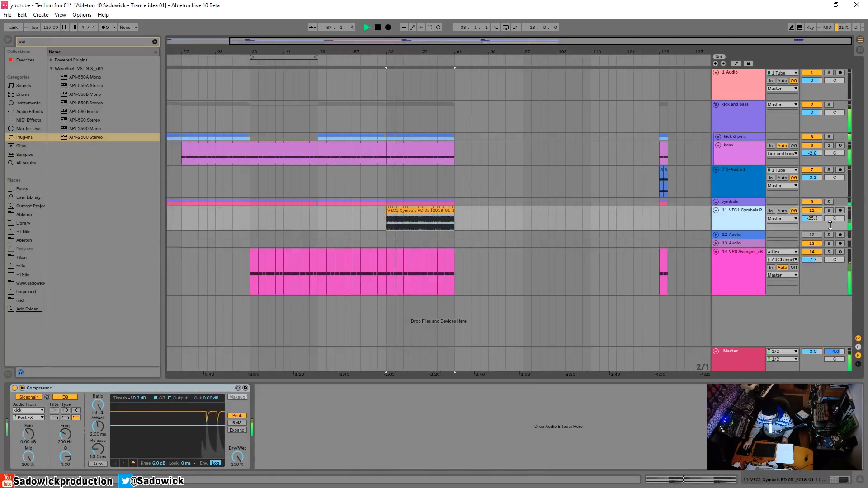
# Step: Copy the 3-Audio 1 clips near bar 129 to bar 33 and duplicate them seven times up to bar 49
pyautogui.doubleClick(506, 43)
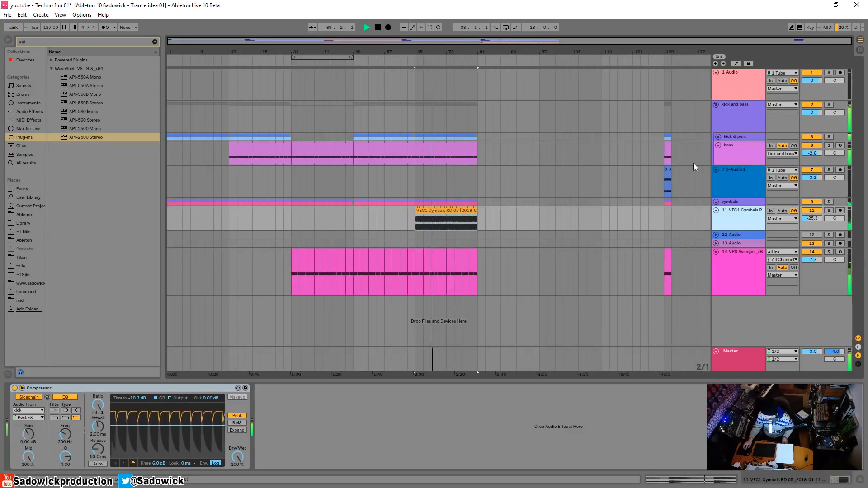
pyautogui.click(676, 180)
pyautogui.hotkey('ctrl', 'c')
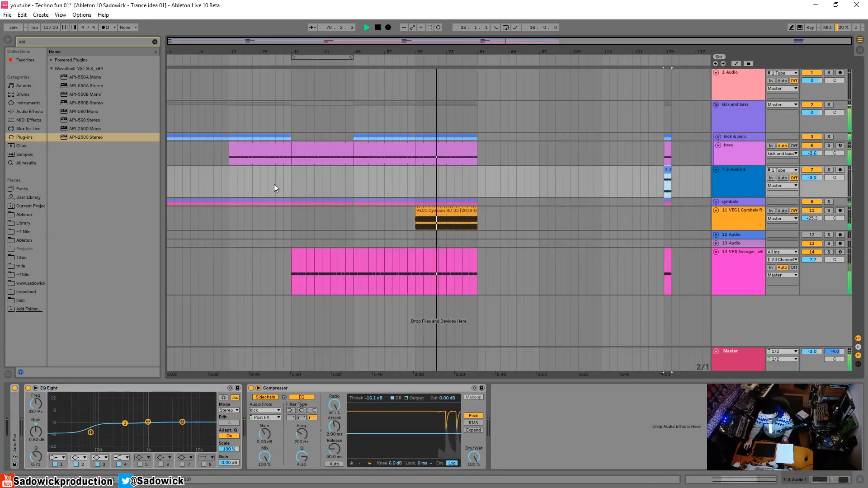
pyautogui.click(292, 181)
pyautogui.hotkey('ctrl', 'v')
pyautogui.hotkey('ctrl', 'd')
pyautogui.hotkey('ctrl', 'd')
pyautogui.hotkey('ctrl', 'd')
pyautogui.hotkey('ctrl', 'd')
pyautogui.hotkey('ctrl', 'd')
pyautogui.hotkey('ctrl', 'd')
pyautogui.hotkey('ctrl', 'd')
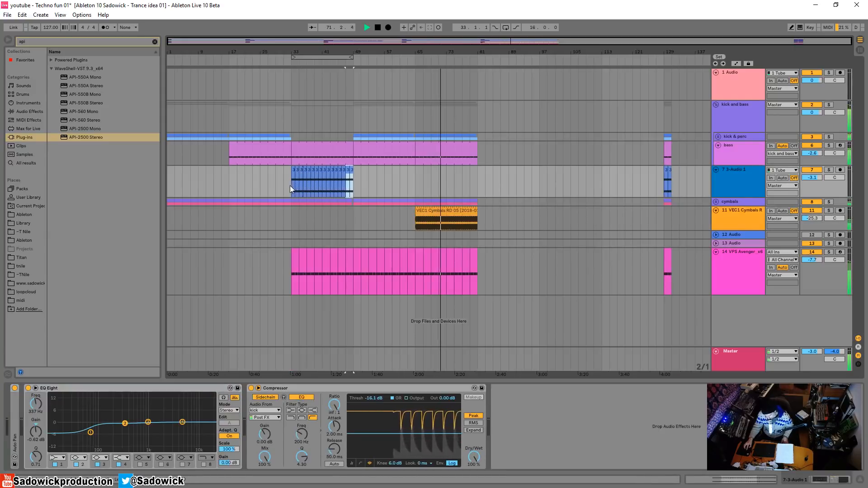
# Step: Play from bar 33, lower the 3-Audio 1 track to -4.2 dB, and reduce the heights of the surrounding tracks
pyautogui.click(292, 185)
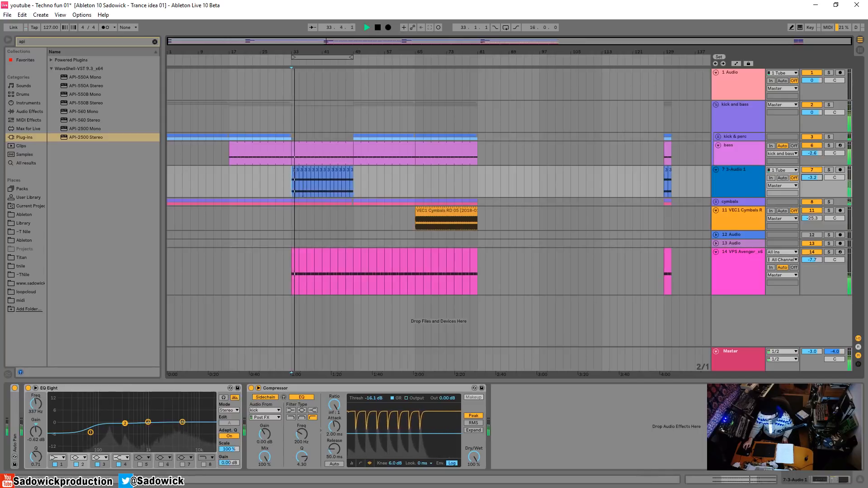
pyautogui.moveTo(828, 198); pyautogui.dragTo(827, 187)
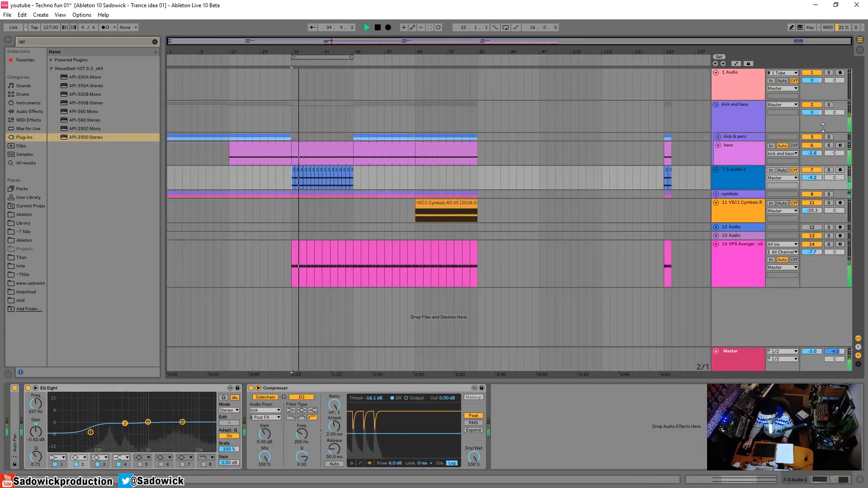
pyautogui.moveTo(824, 132); pyautogui.dragTo(823, 122)
pyautogui.moveTo(823, 272); pyautogui.dragTo(822, 241)
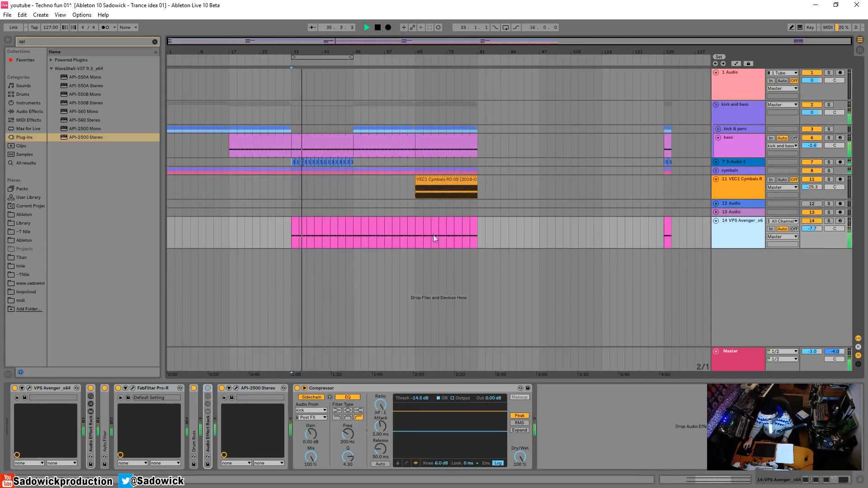
# Step: Play from bar 65 and from about bar 45, and show automation lanes with the 13 Audio and VPS Avenger tracks enlarged
pyautogui.click(418, 209)
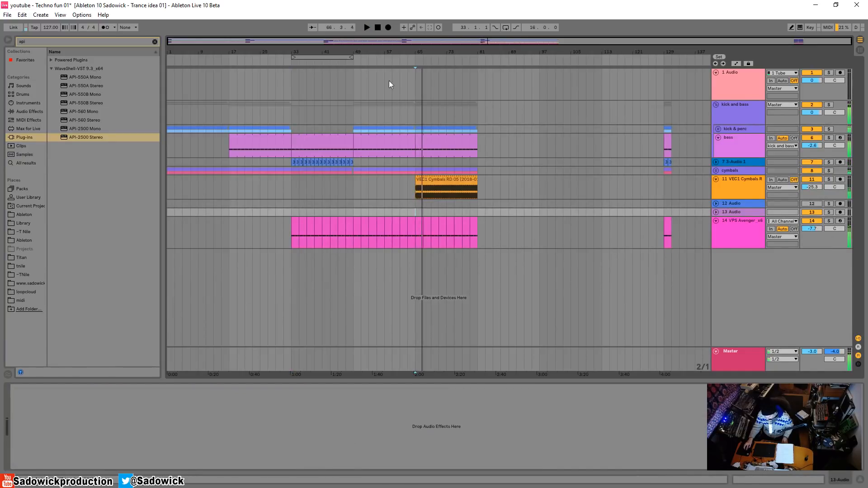
pyautogui.click(340, 61)
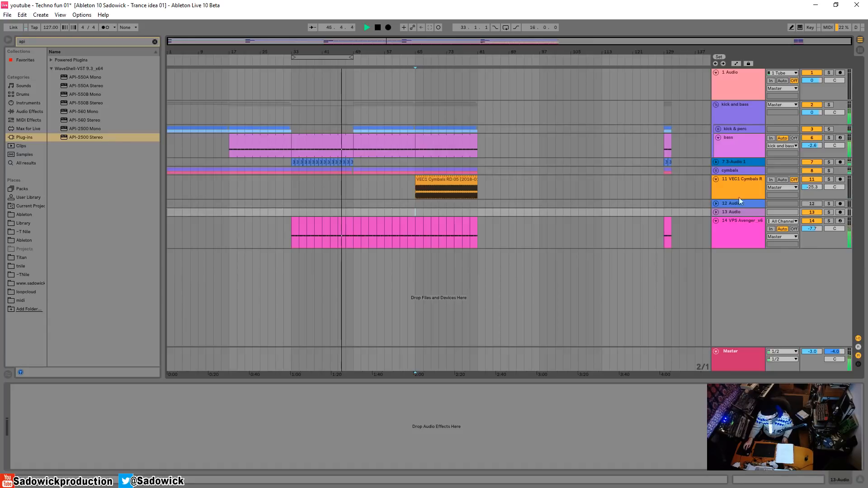
pyautogui.click(737, 63)
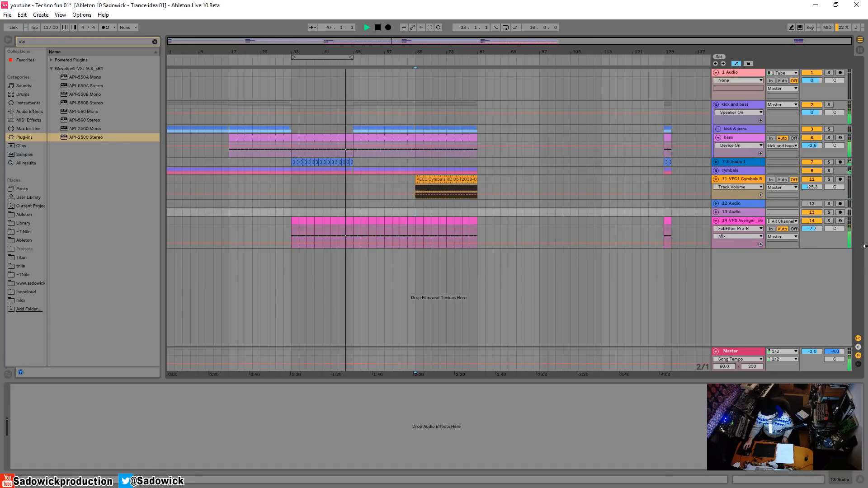
pyautogui.moveTo(746, 247); pyautogui.dragTo(742, 264)
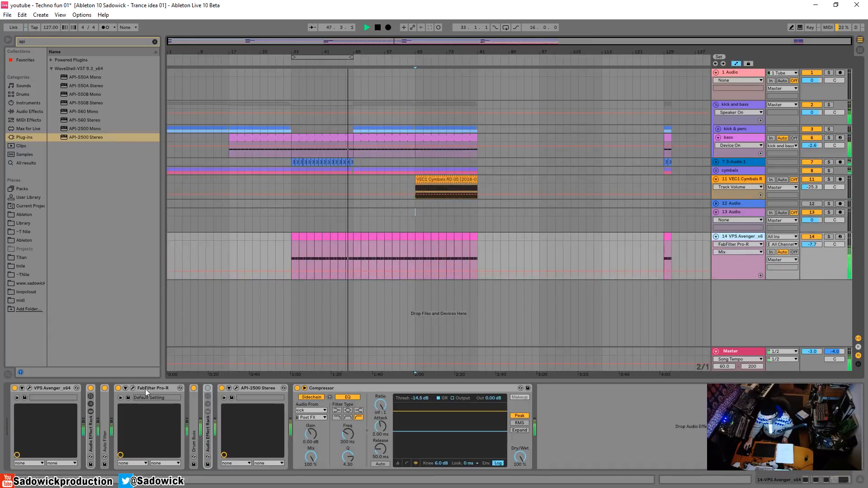
# Step: Open VPS Avenger and lower the Filter 1 cutoff envelope amount to about 50.6%
pyautogui.click(29, 388)
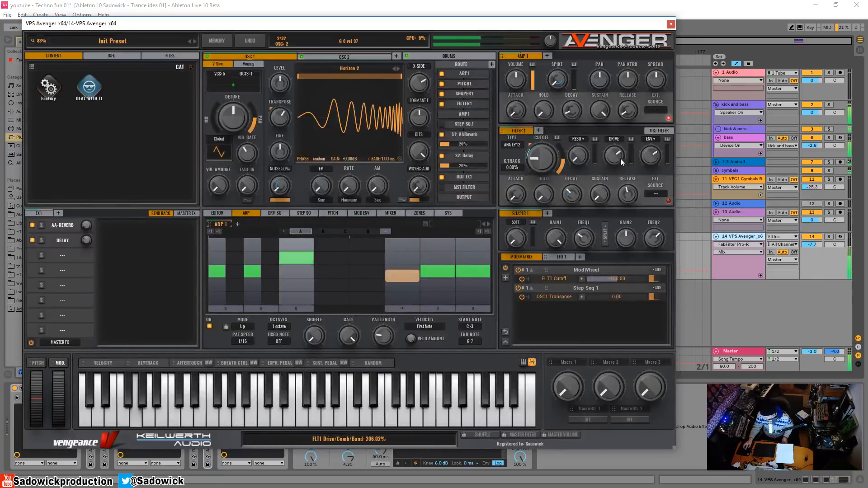
pyautogui.click(651, 151)
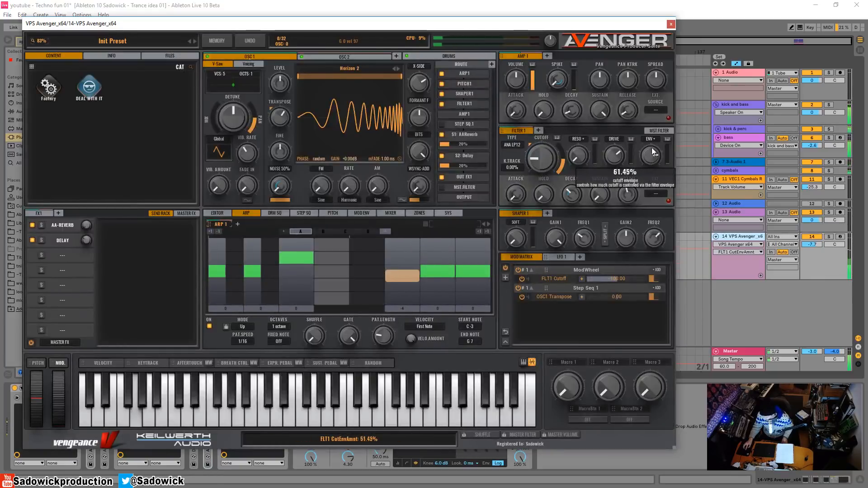
pyautogui.moveTo(653, 148)
pyautogui.mouseDown()
pyautogui.moveTo(653, 131)
pyautogui.moveTo(656, 160)
pyautogui.mouseUp()
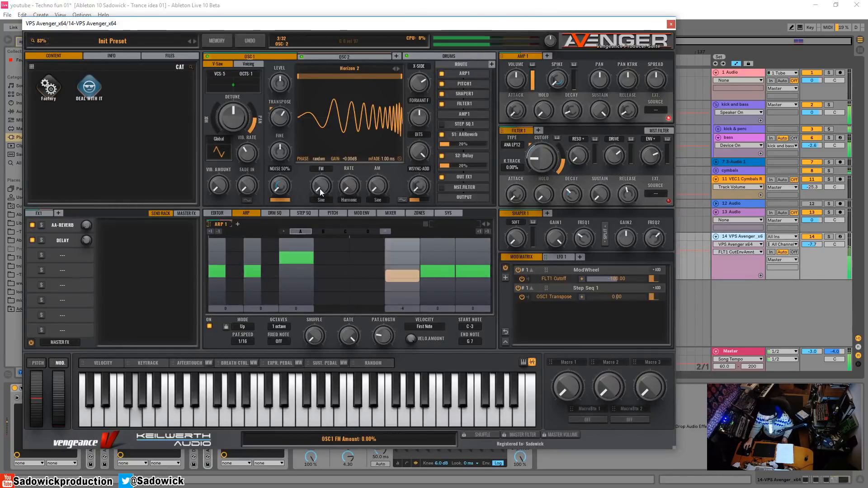
# Step: Try oscillator 1's FM, AM and noise amounts, return them to 0%, and close the VPS Avenger window
pyautogui.moveTo(320, 192); pyautogui.dragTo(340, 283)
pyautogui.moveTo(379, 190); pyautogui.dragTo(369, 305)
pyautogui.moveTo(279, 187); pyautogui.dragTo(292, 306)
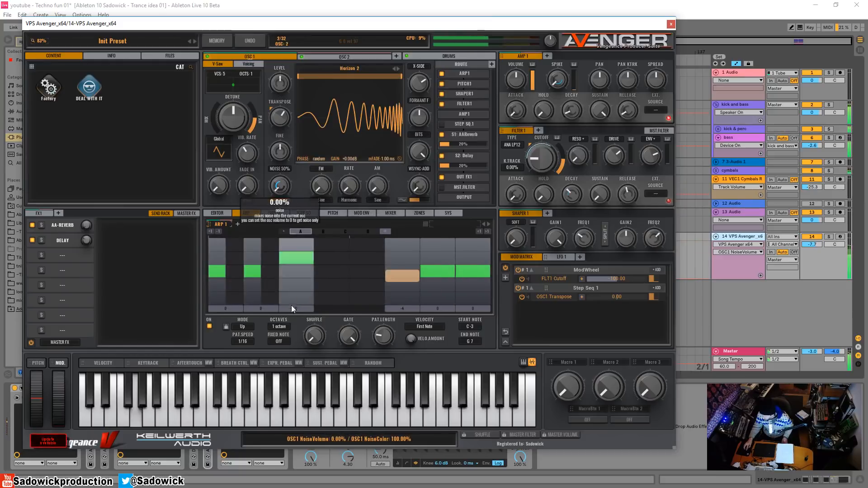
pyautogui.click(671, 23)
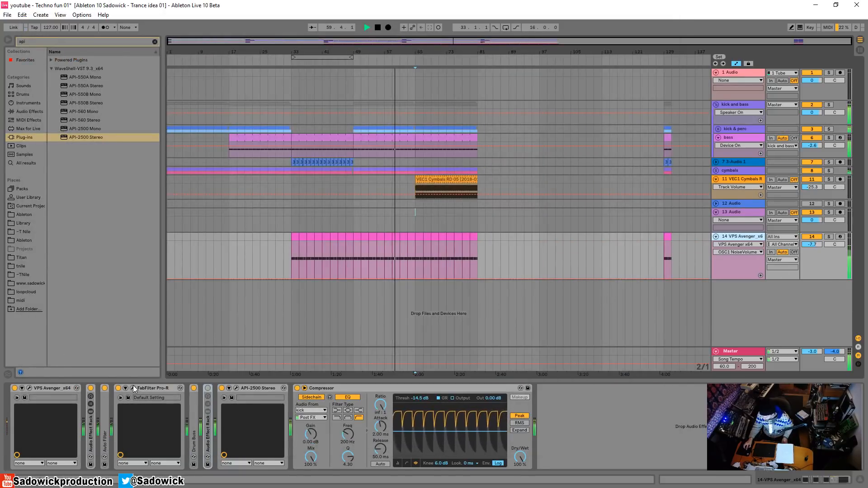
# Step: Lengthen VPS Avenger's AMP 1 envelope decay, check it with a brief solo of the track, and close its window
pyautogui.click(30, 387)
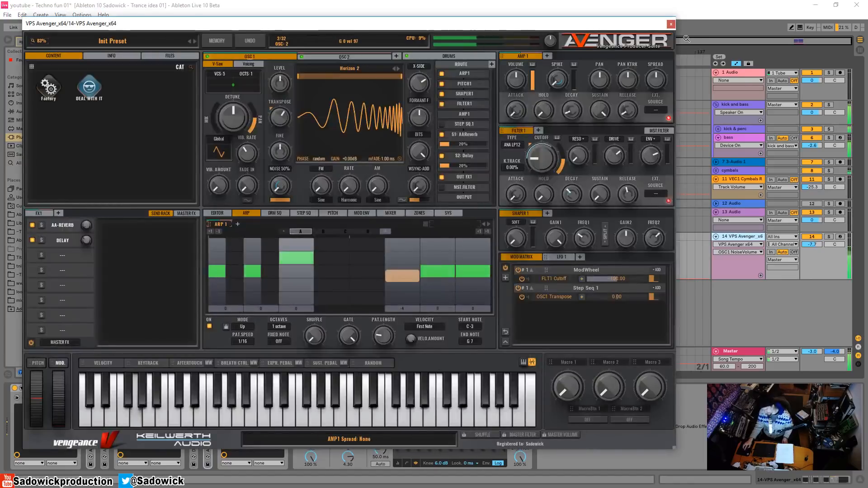
pyautogui.moveTo(571, 111); pyautogui.dragTo(572, 96)
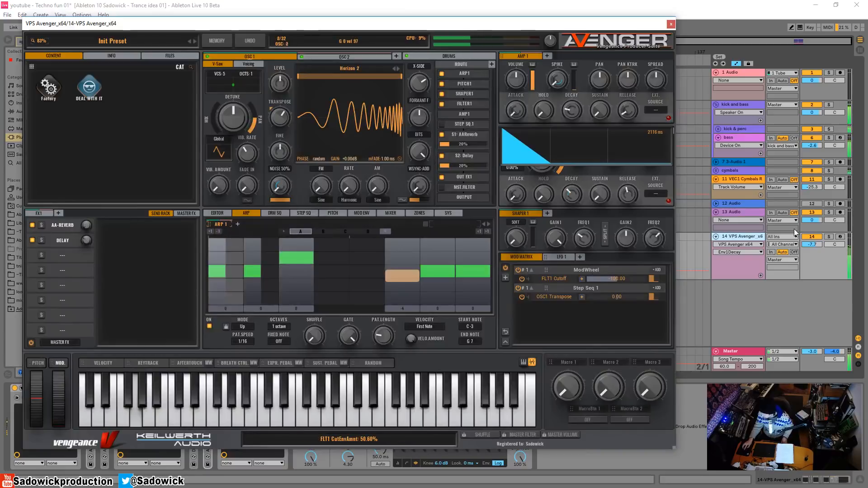
pyautogui.click(830, 237)
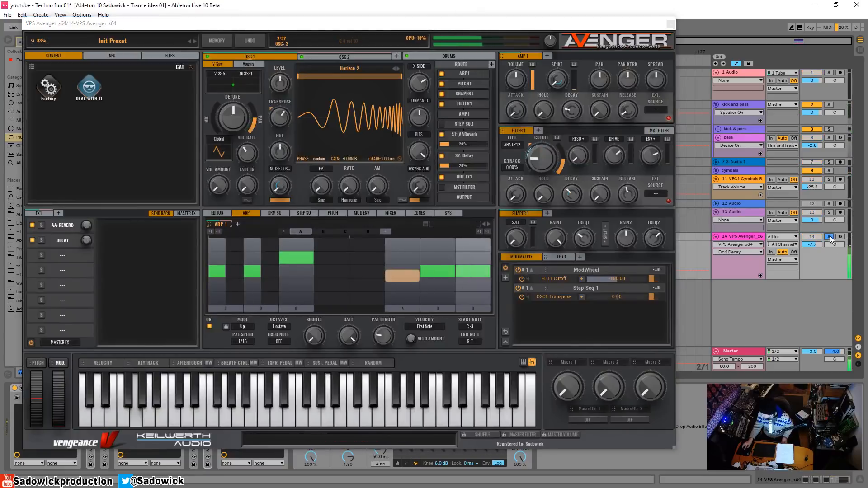
pyautogui.click(832, 239)
pyautogui.click(671, 25)
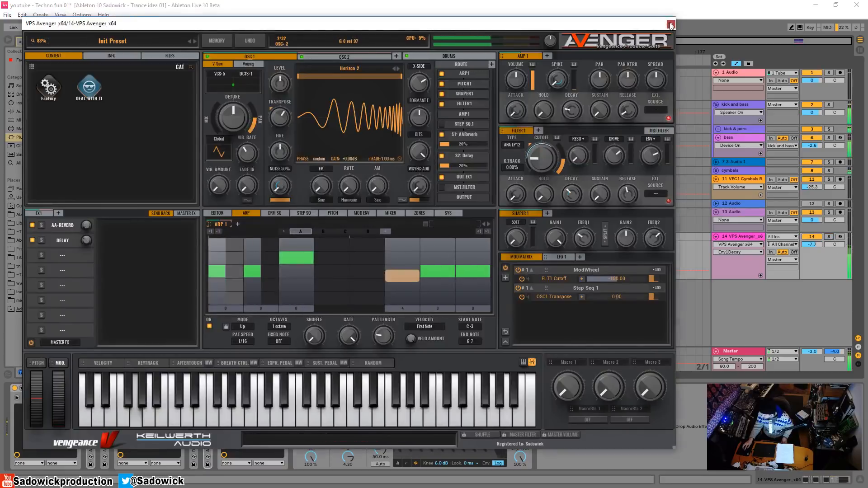
# Step: Examine the FabFilter Pro-R reverb settings on the VPS Avenger track and close the window
pyautogui.click(132, 388)
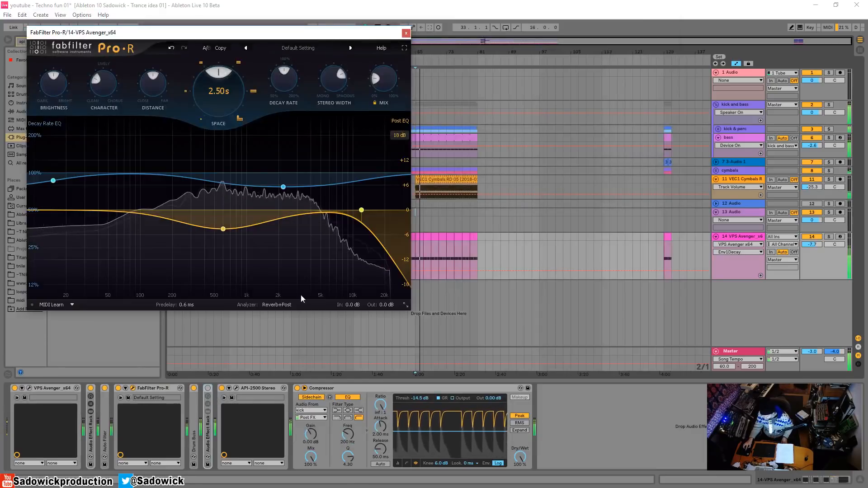
pyautogui.click(406, 33)
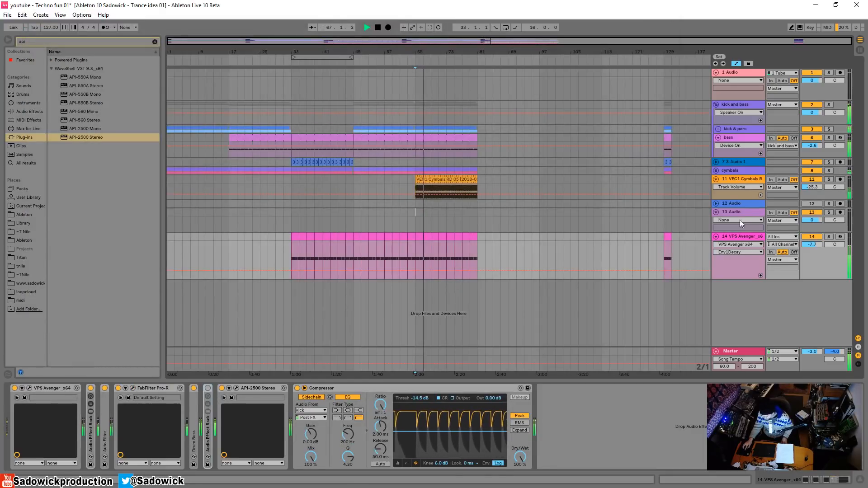
# Step: Try short notes on VPS Avenger arpeggiator steps 5 and 6, remove them, and halve the length of the step 8 note
pyautogui.click(29, 390)
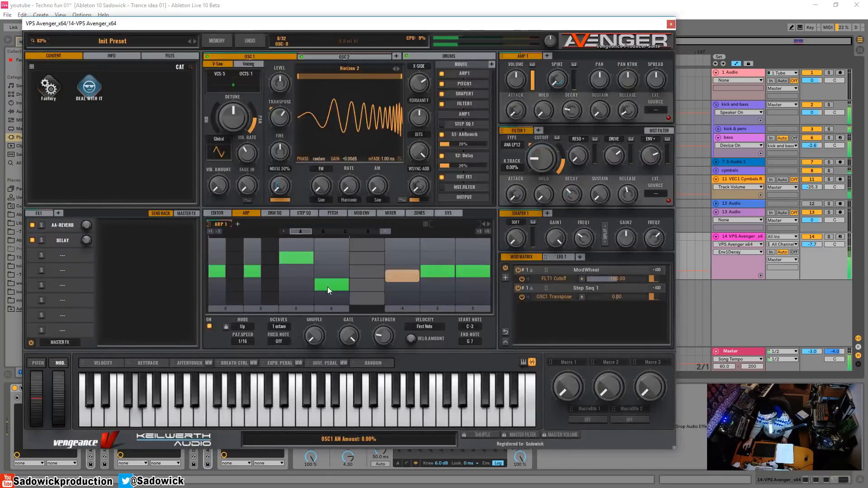
pyautogui.moveTo(332, 286); pyautogui.dragTo(329, 275)
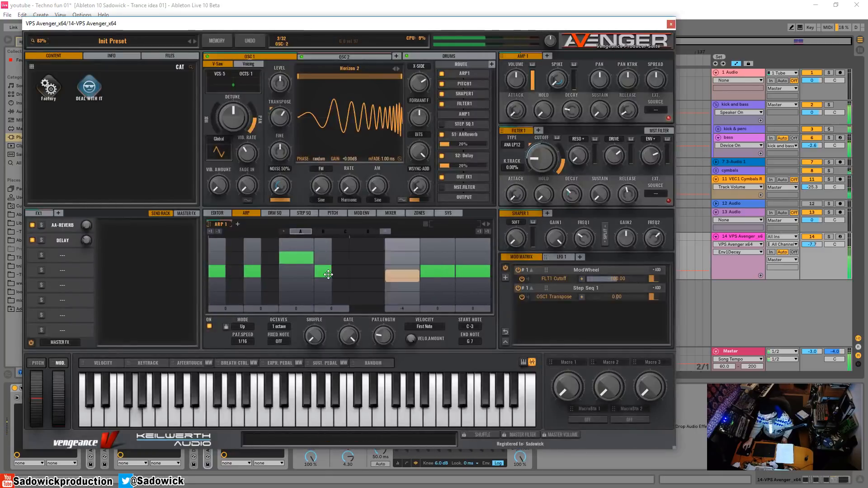
pyautogui.click(381, 273)
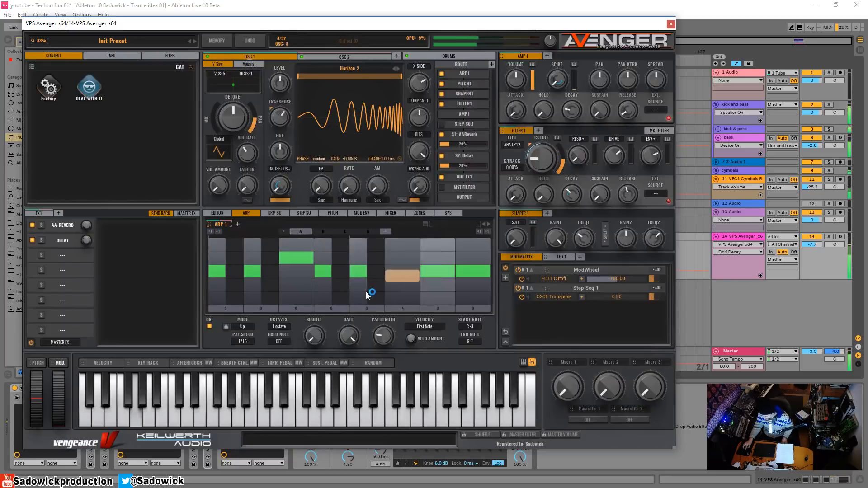
pyautogui.moveTo(329, 343); pyautogui.dragTo(317, 362)
pyautogui.doubleClick(327, 275)
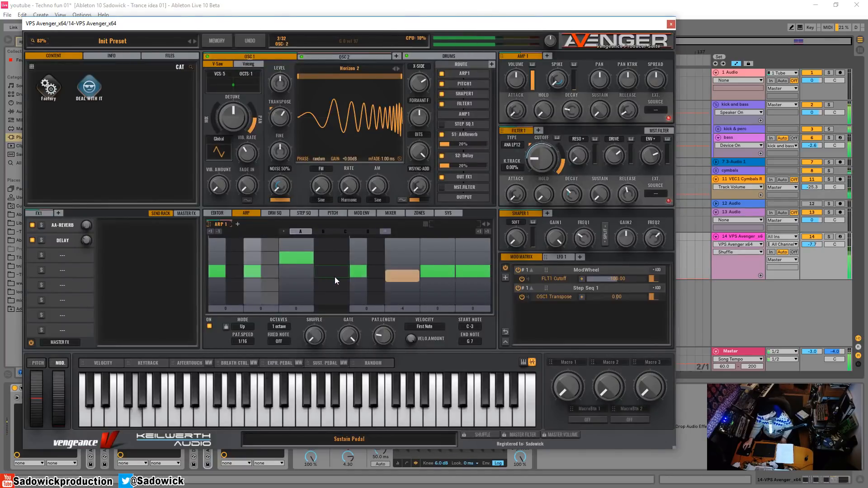
pyautogui.doubleClick(359, 272)
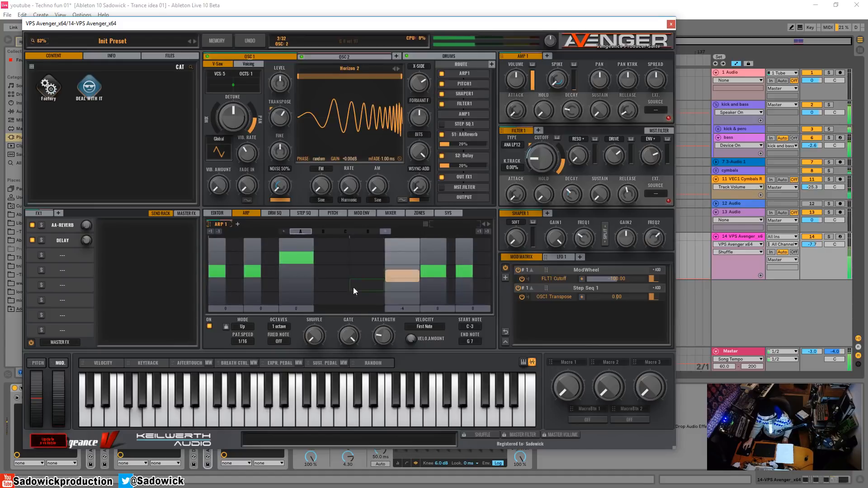
# Step: Try a half-length note on arpeggiator step 6 at two pitches, remove it, and close the VPS Avenger window
pyautogui.click(368, 287)
pyautogui.moveTo(384, 286); pyautogui.dragTo(366, 287)
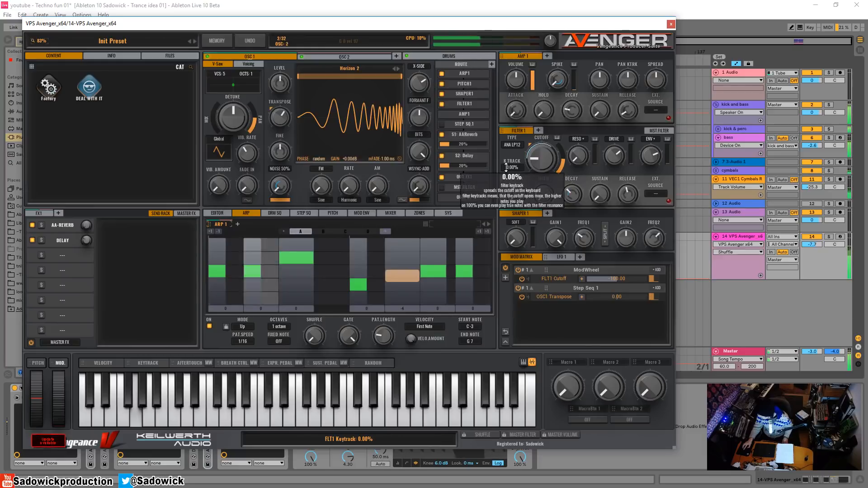
pyautogui.moveTo(506, 168)
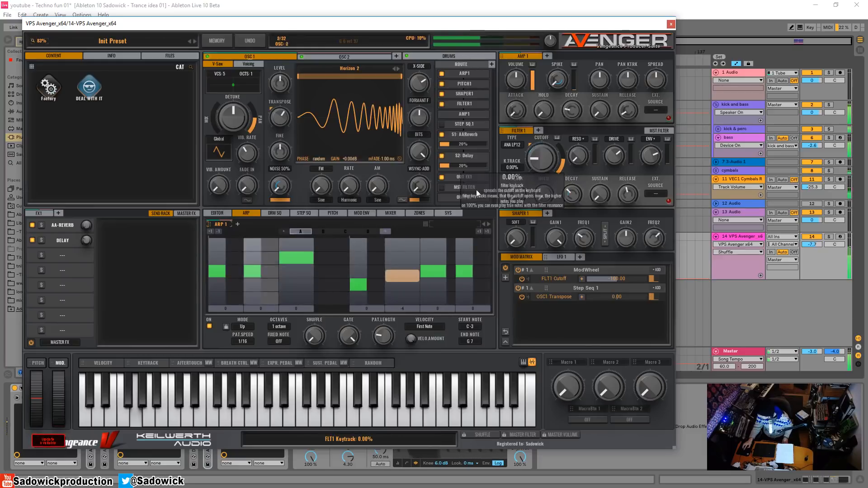
pyautogui.moveTo(361, 291); pyautogui.dragTo(361, 273)
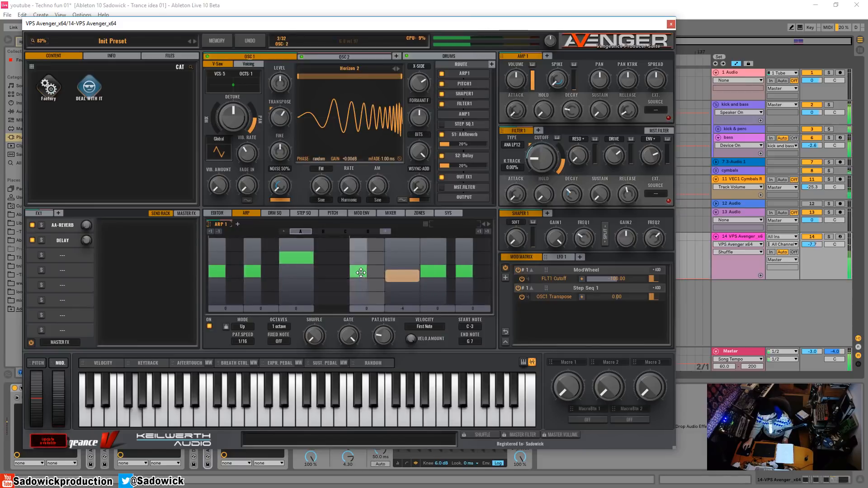
pyautogui.doubleClick(360, 275)
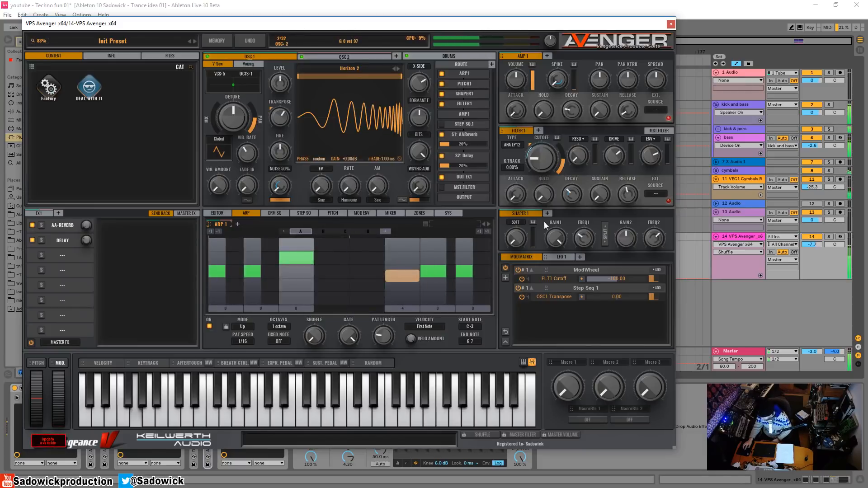
pyautogui.click(671, 24)
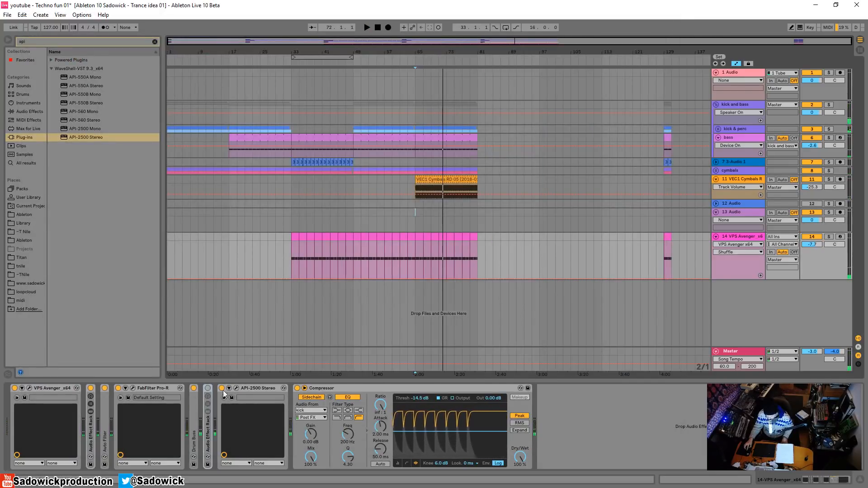
# Step: Unfold the VPS Avenger track's Drum Buss and, during playback, set Hard drive at 18%, Boom at 0% and Crunch at 49%
pyautogui.doubleClick(195, 409)
pyautogui.press('space')
pyautogui.doubleClick(202, 407)
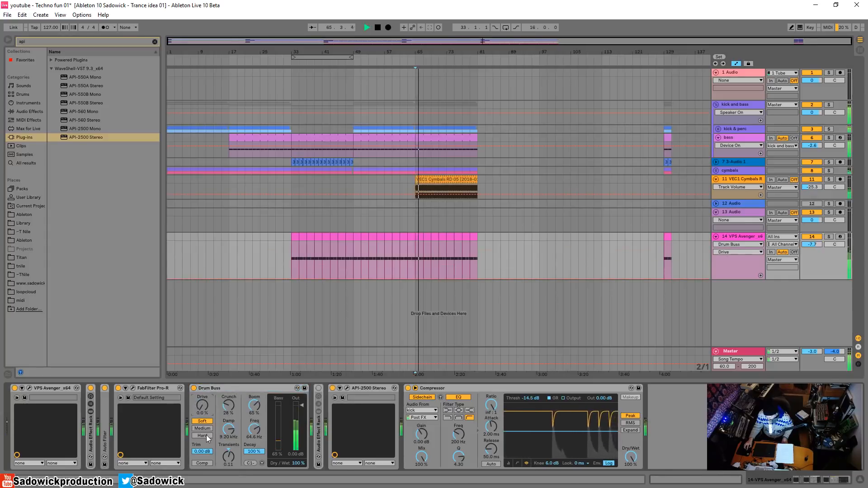
pyautogui.click(204, 436)
pyautogui.moveTo(202, 405); pyautogui.dragTo(202, 390)
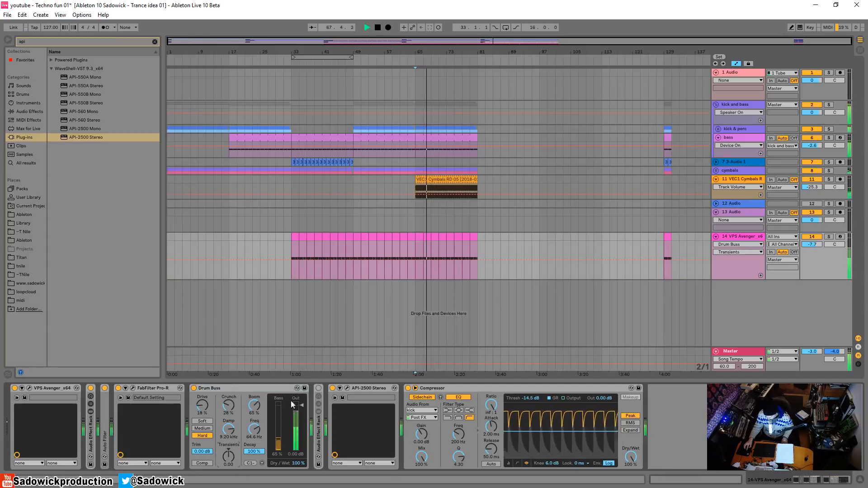
pyautogui.doubleClick(254, 406)
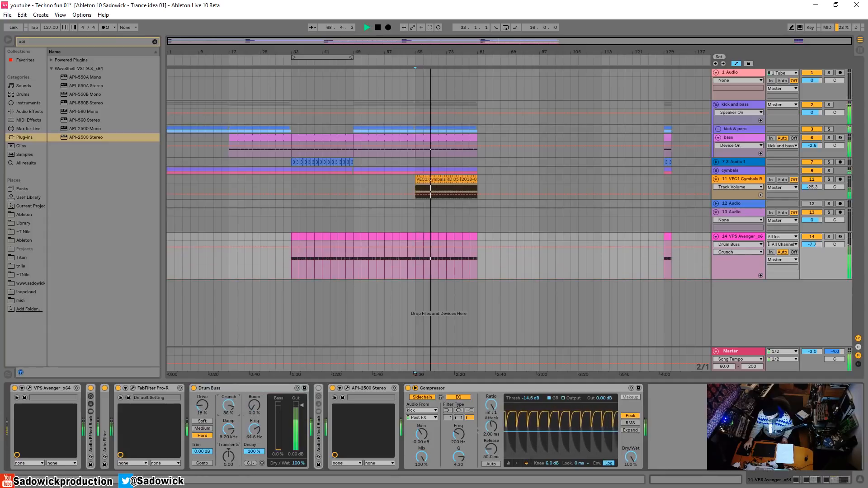
pyautogui.moveTo(229, 406)
pyautogui.mouseDown()
pyautogui.moveTo(228, 418)
pyautogui.moveTo(228, 380)
pyautogui.moveTo(228, 422)
pyautogui.mouseUp()
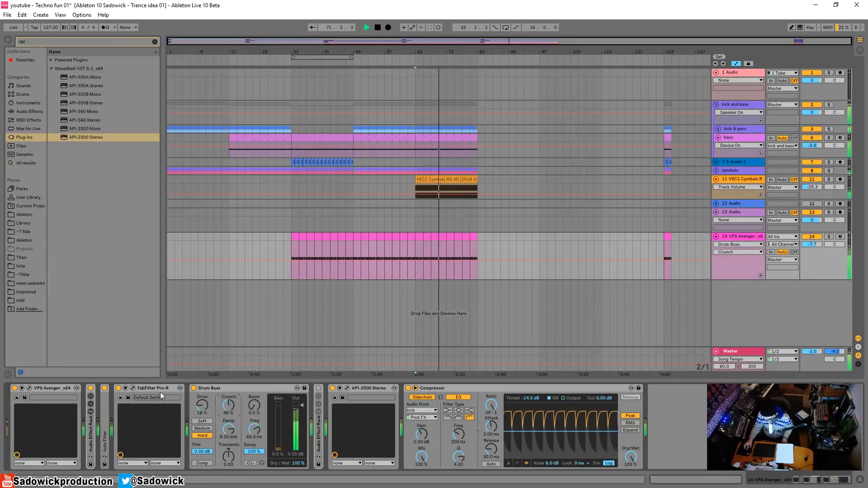
# Step: Bypass the Pro-R reverb and, in VPS Avenger, set filter decay to about 641 ms, amp sustain to about 26.5% and amp decay to about 2177 ms
pyautogui.click(118, 388)
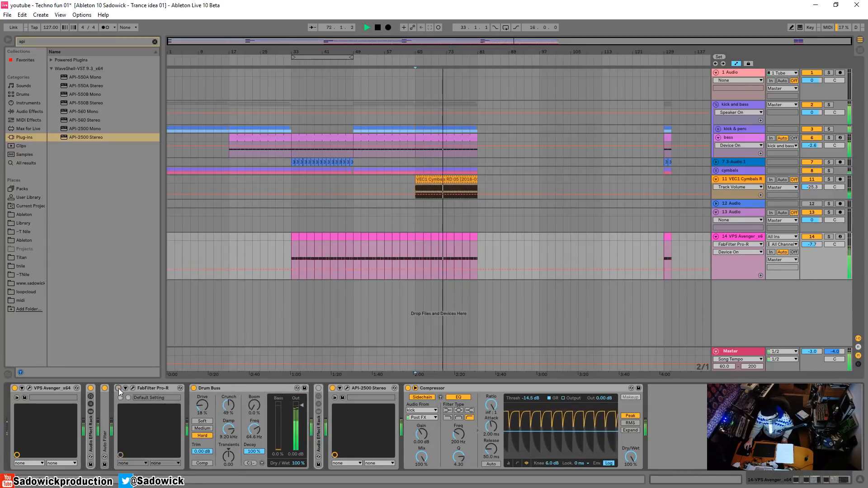
pyautogui.click(29, 389)
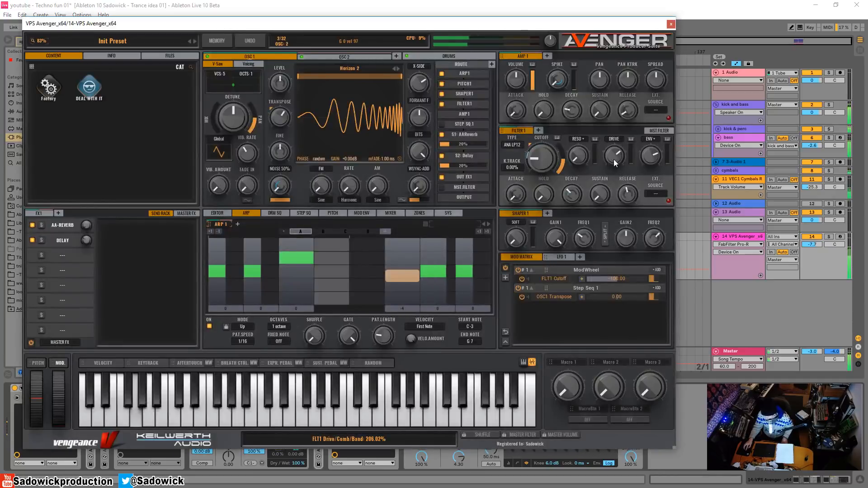
pyautogui.click(574, 190)
pyautogui.moveTo(576, 190); pyautogui.dragTo(578, 195)
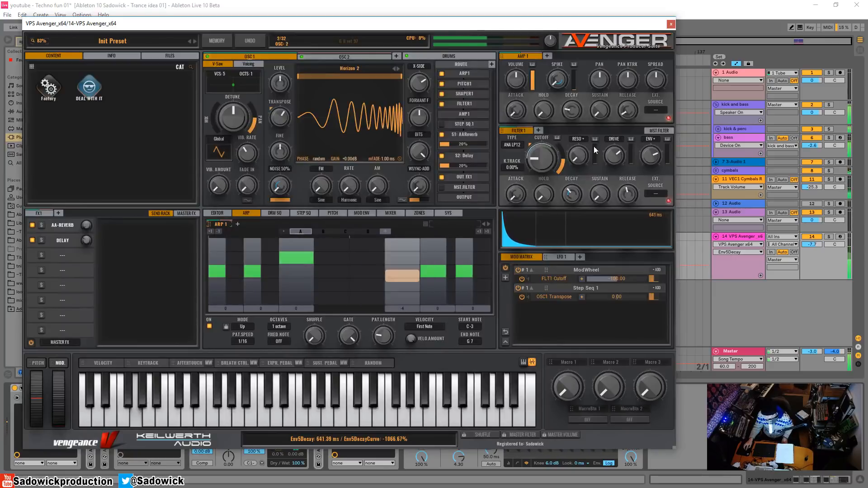
pyautogui.click(572, 110)
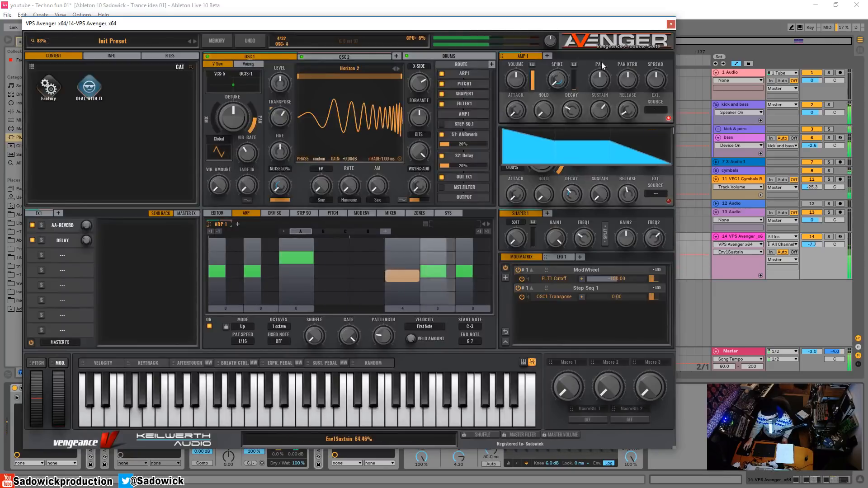
pyautogui.moveTo(597, 114); pyautogui.dragTo(609, 114)
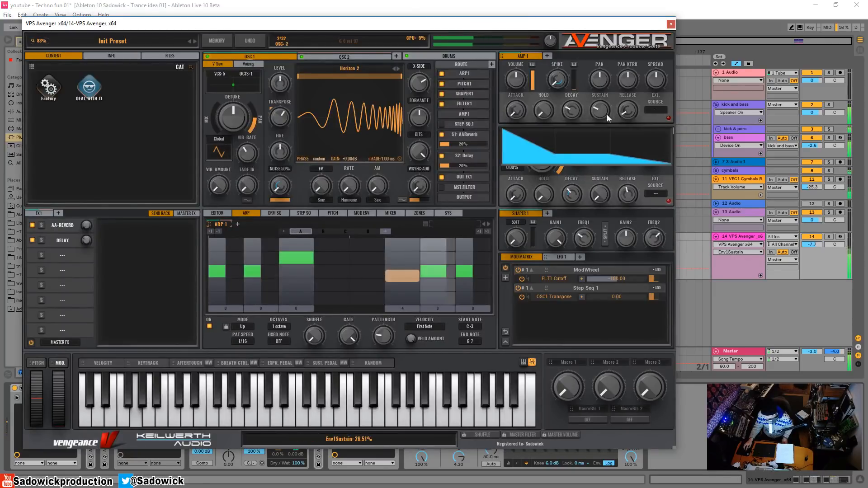
pyautogui.moveTo(558, 80); pyautogui.dragTo(574, 119)
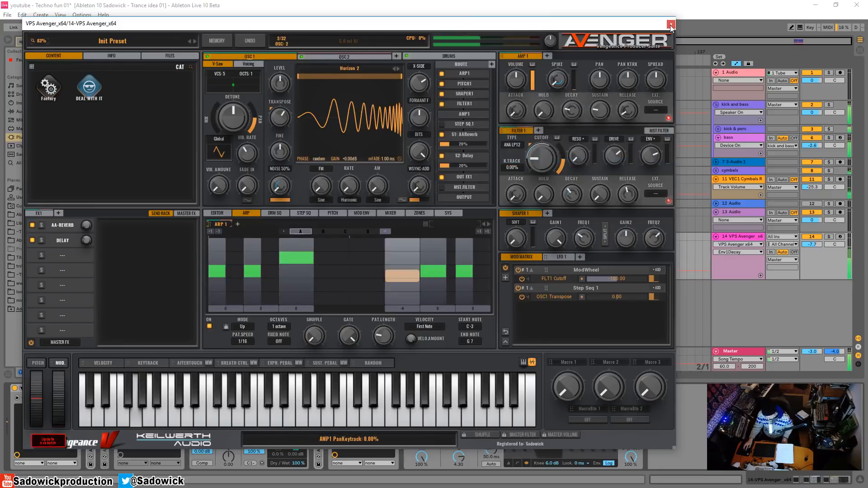
# Step: Try extra short notes on VPS Avenger arpeggiator steps 4 and 5, remove them, and close the synth window
pyautogui.click(382, 286)
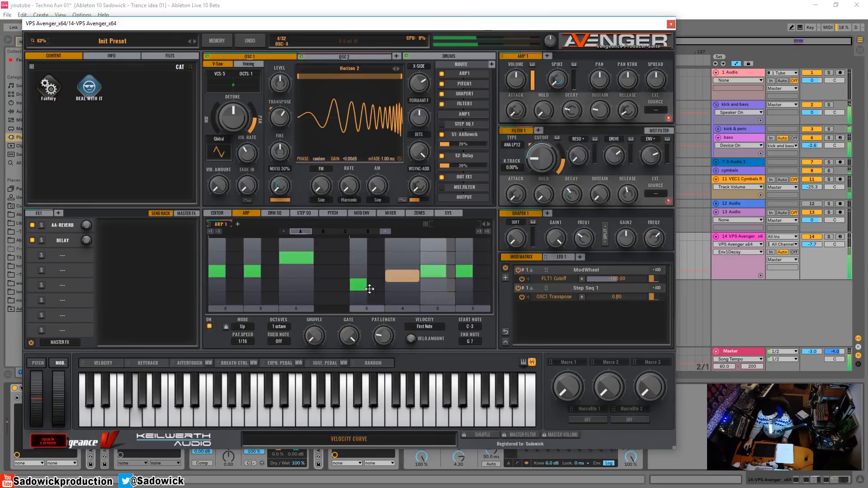
pyautogui.moveTo(360, 286); pyautogui.dragTo(335, 274)
pyautogui.doubleClick(357, 275)
pyautogui.doubleClick(322, 273)
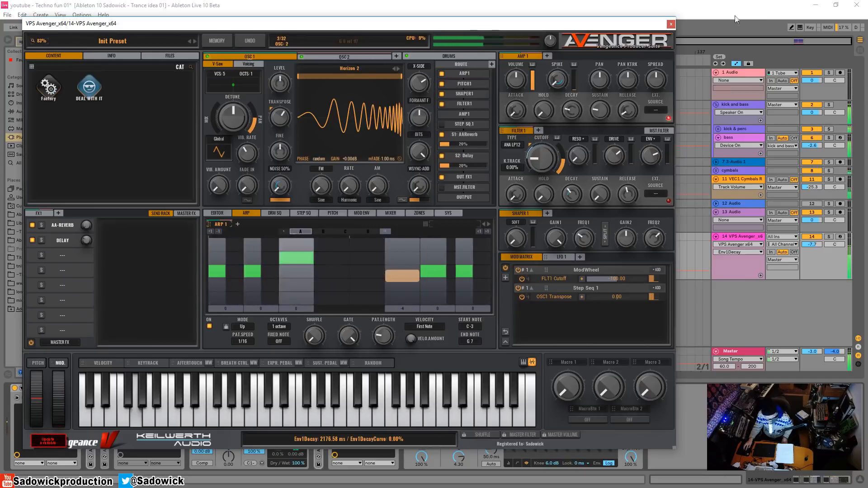
pyautogui.click(671, 24)
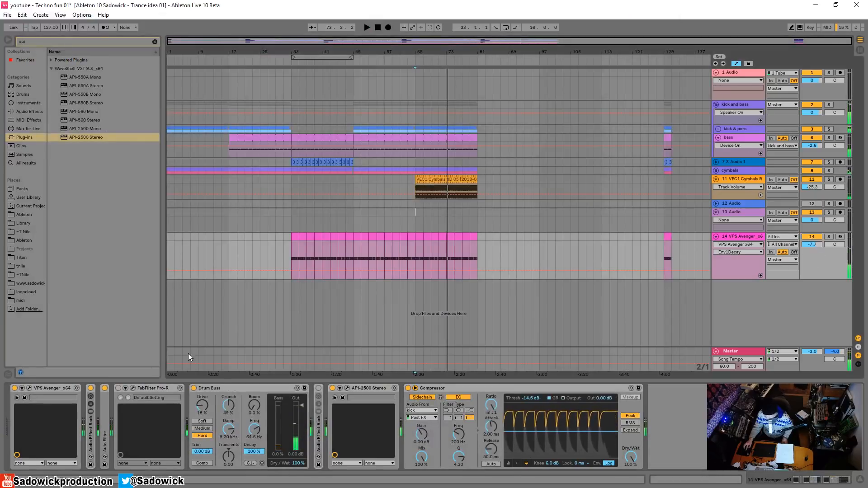
# Step: Re-enable the FabFilter Pro-R reverb, set its Space to 3.94 s, lower its Mix, and close the window
pyautogui.click(118, 388)
pyautogui.click(133, 388)
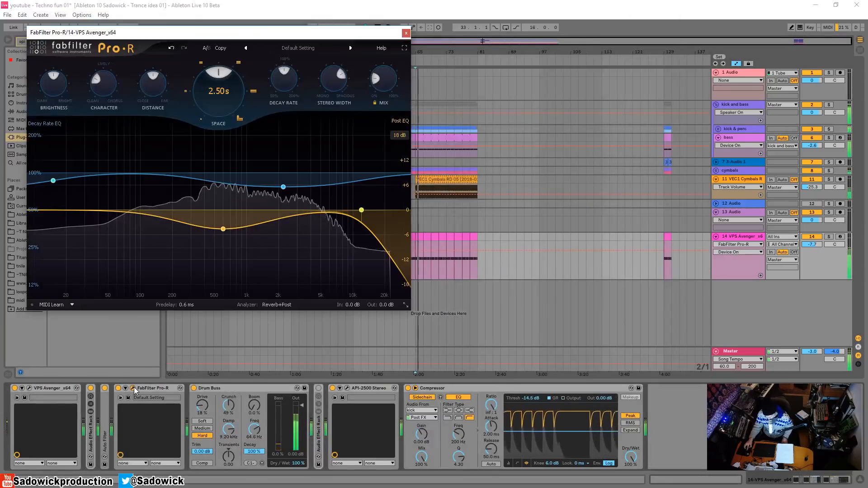
pyautogui.moveTo(386, 82); pyautogui.dragTo(386, 88)
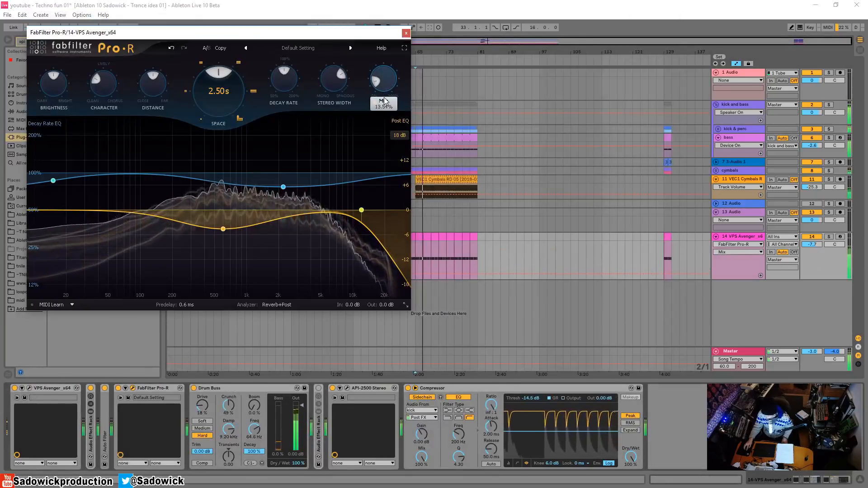
pyautogui.moveTo(235, 97); pyautogui.dragTo(235, 88)
pyautogui.moveTo(384, 87)
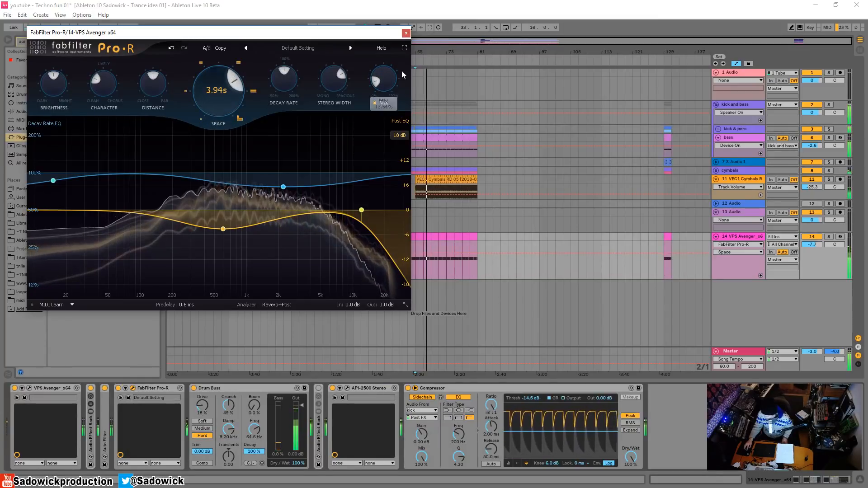
pyautogui.moveTo(378, 85); pyautogui.dragTo(379, 92)
pyautogui.click(407, 33)
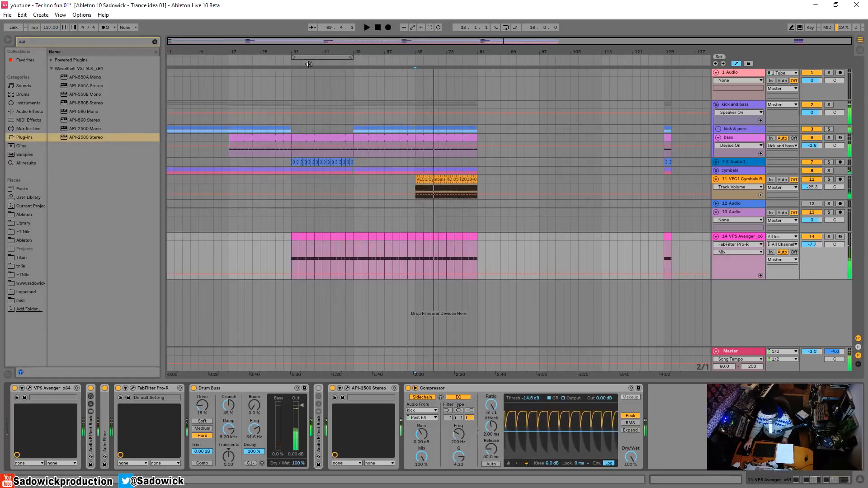
# Step: Play the section from bar 33, fold the kick and bass group, and add a MIDI track below VPS Avenger
pyautogui.click(289, 61)
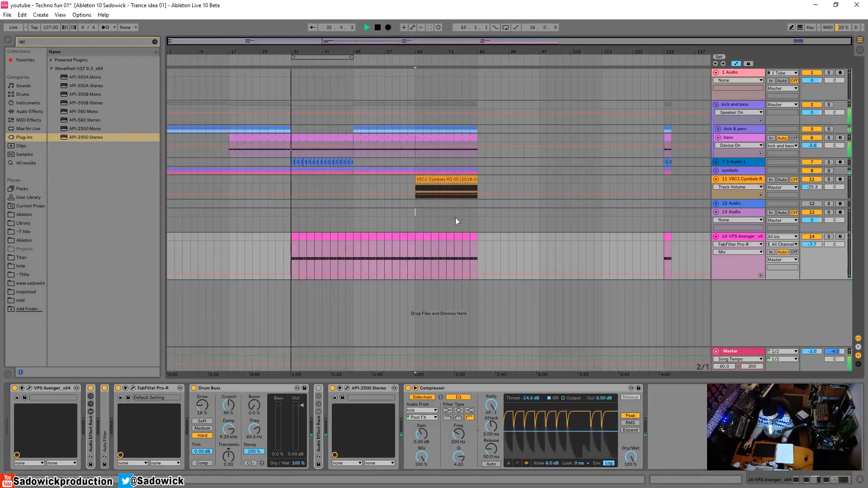
pyautogui.click(276, 105)
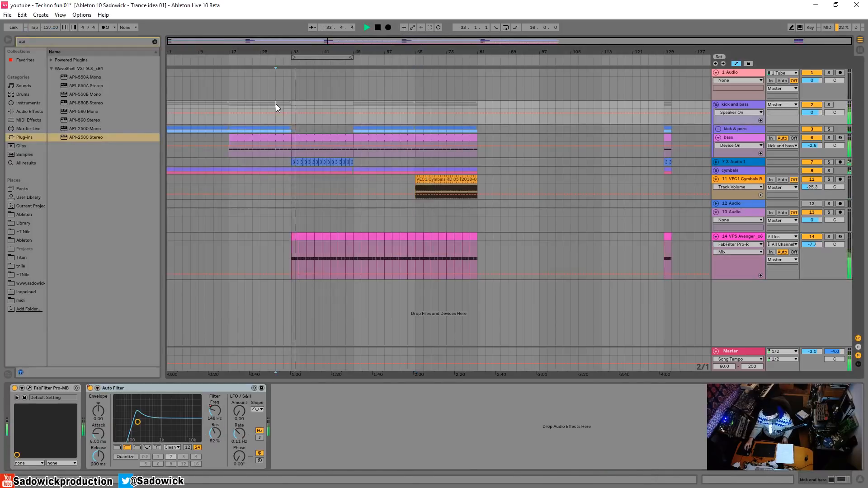
pyautogui.press('space')
pyautogui.press('space')
pyautogui.click(792, 268)
pyautogui.press('space')
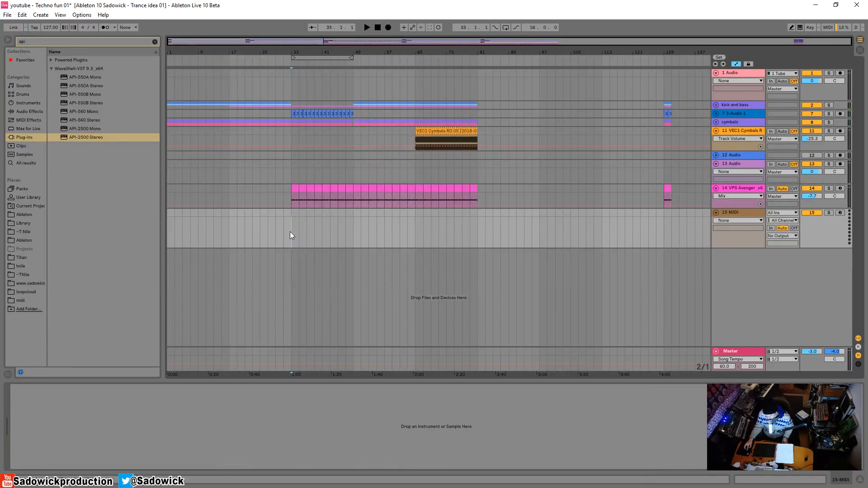
# Step: Insert a 16-bar MIDI clip at bar 33 on the new MIDI track and fill its whole length with a C3 note
pyautogui.moveTo(290, 233)
pyautogui.mouseDown()
pyautogui.moveTo(360, 235)
pyautogui.moveTo(346, 235)
pyautogui.mouseUp()
pyautogui.rightClick(342, 231)
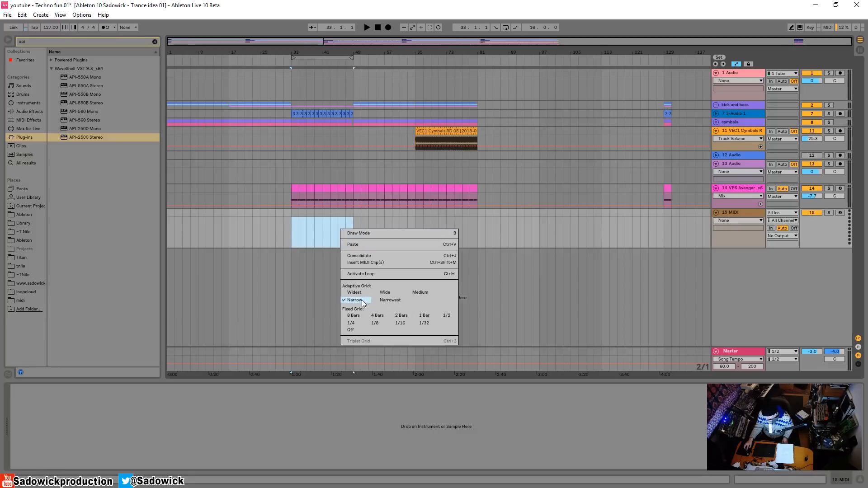
pyautogui.click(365, 262)
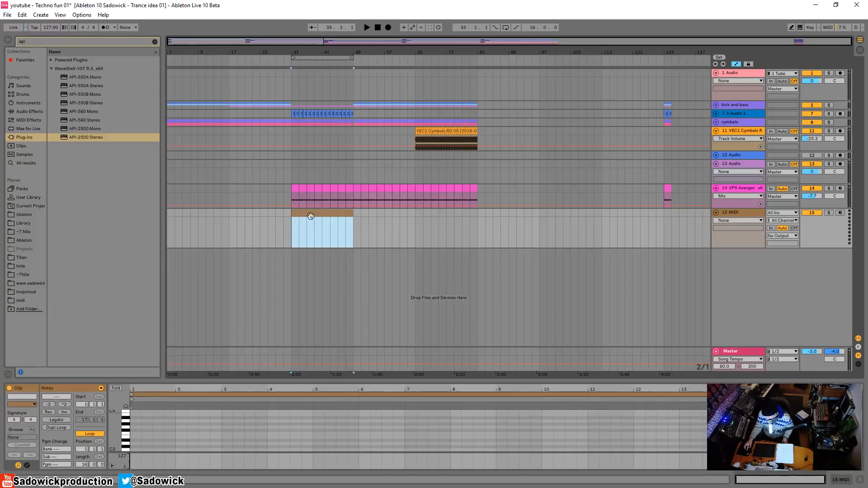
pyautogui.click(131, 450)
pyautogui.moveTo(244, 451); pyautogui.dragTo(843, 479)
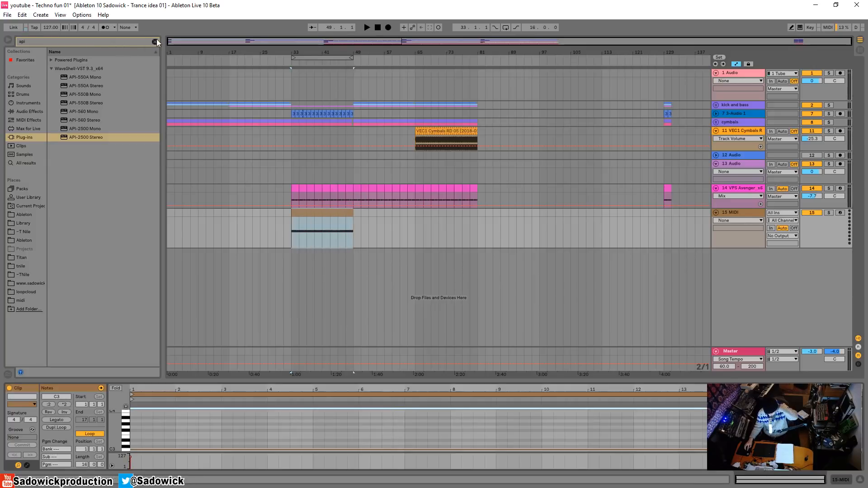
# Step: Clear the plug-in search, load Serum_x64 onto the new MIDI track, and open its window
pyautogui.click(155, 41)
pyautogui.click(50, 233)
pyautogui.scroll(-15, 51, 245)
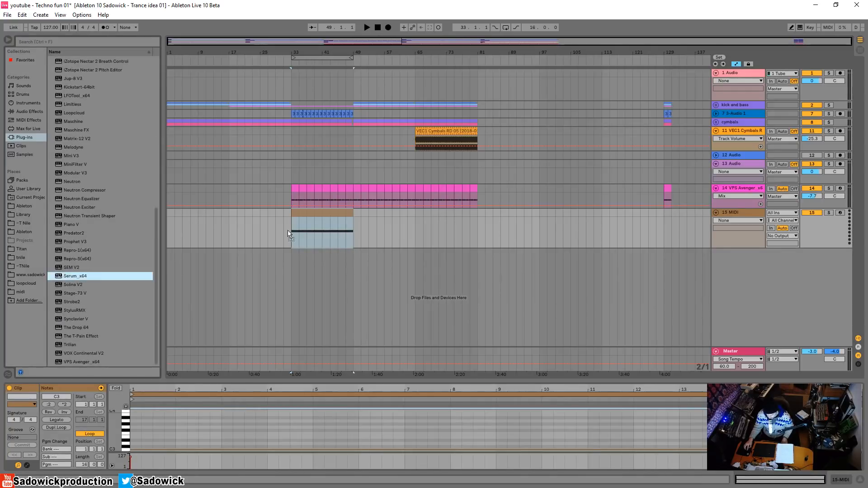
pyautogui.moveTo(75, 276); pyautogui.dragTo(304, 238)
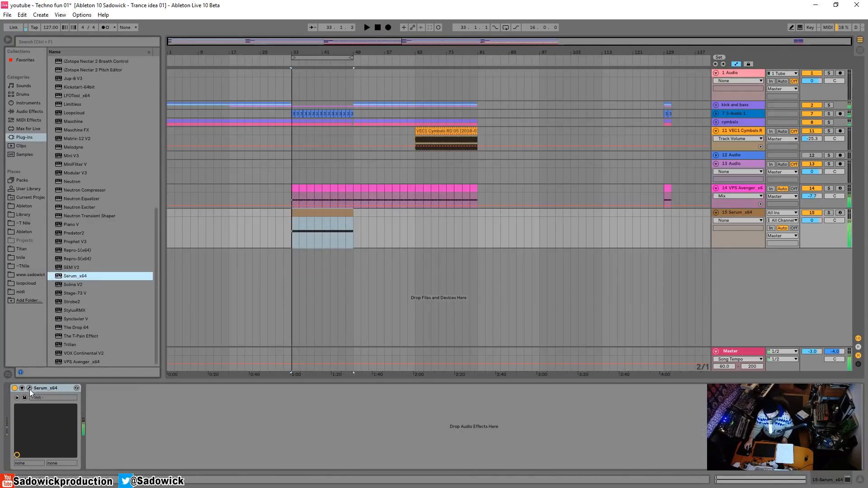
pyautogui.click(28, 388)
# Step: Turn off Serum's oscillator A, enable the noise oscillator, and solo the Serum track during playback
pyautogui.click(107, 82)
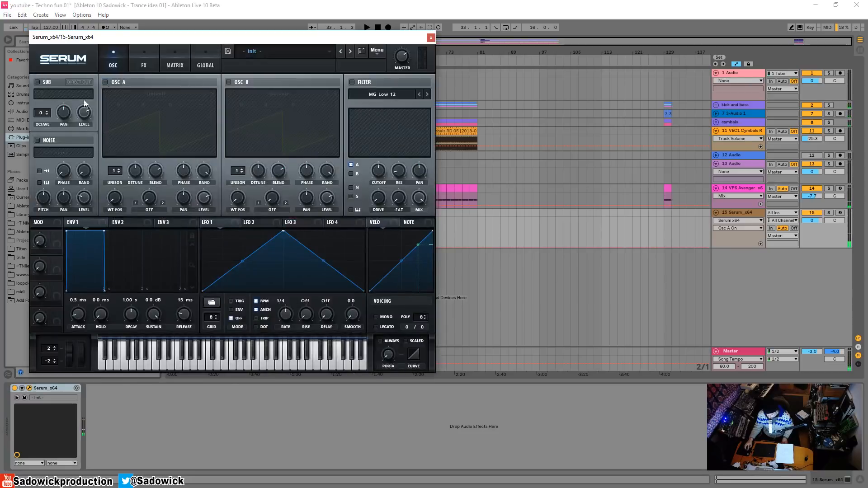
pyautogui.click(38, 141)
pyautogui.press('space')
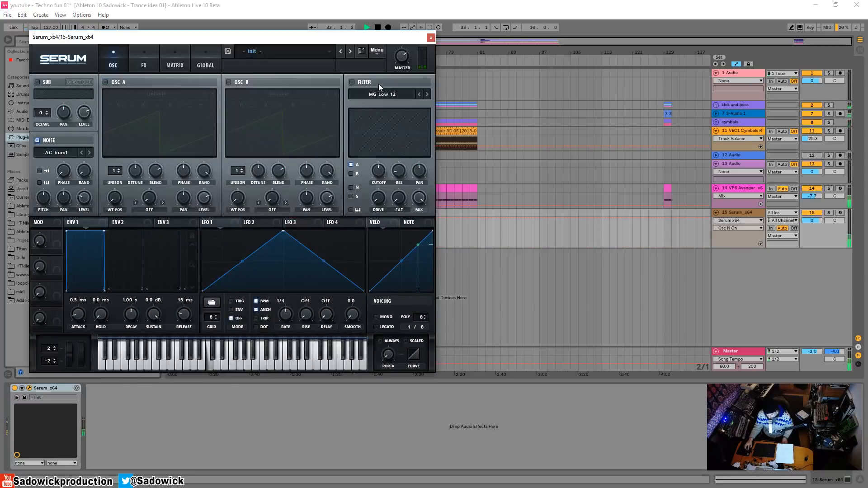
pyautogui.click(833, 217)
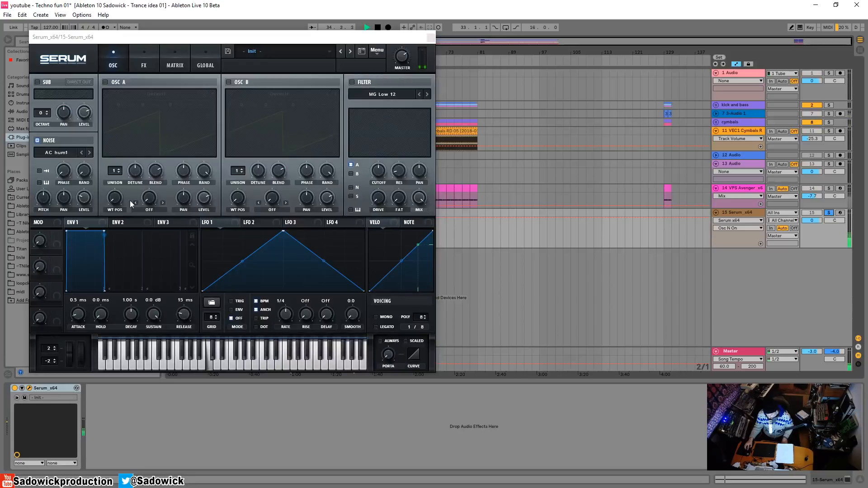
# Step: Enable Serum's MG Low 12 filter, route the noise oscillator through it, and raise its cutoff and drive
pyautogui.click(352, 85)
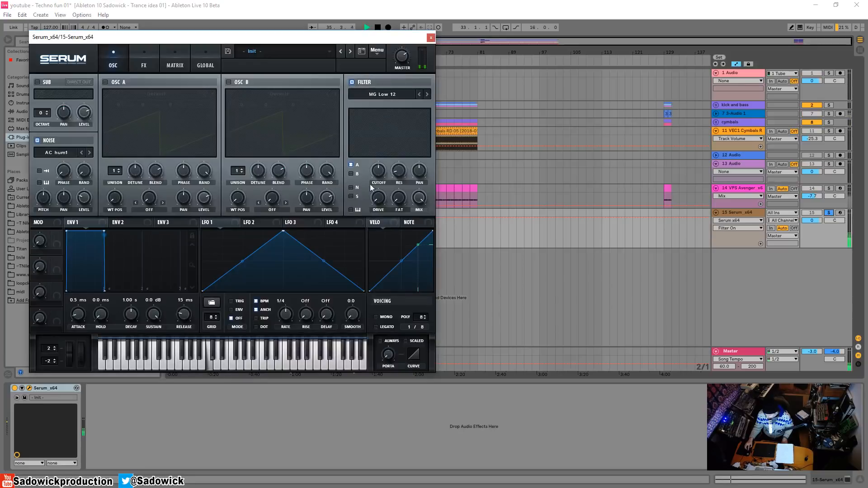
pyautogui.click(353, 187)
pyautogui.moveTo(379, 171); pyautogui.dragTo(379, 156)
pyautogui.moveTo(380, 197); pyautogui.dragTo(383, 175)
# Step: Choose the analog J106 HP sound for Serum's noise oscillator and play it back
pyautogui.click(73, 155)
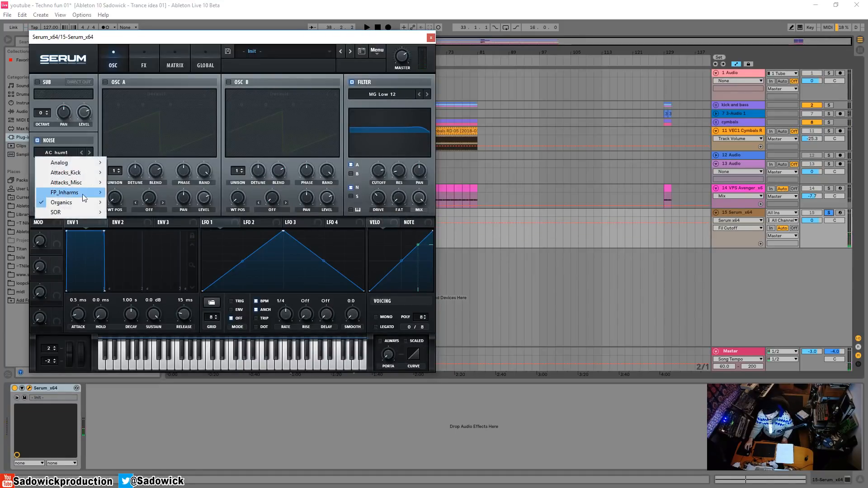
pyautogui.moveTo(85, 193)
pyautogui.moveTo(71, 164)
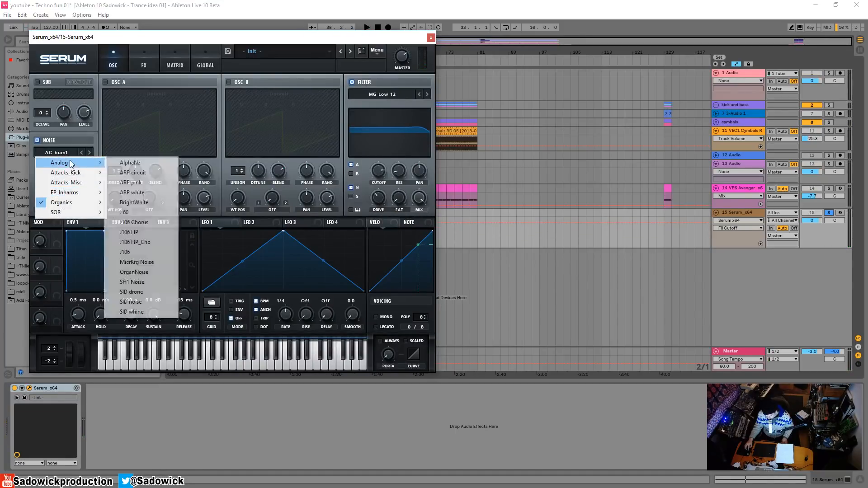
pyautogui.click(130, 232)
pyautogui.press('space')
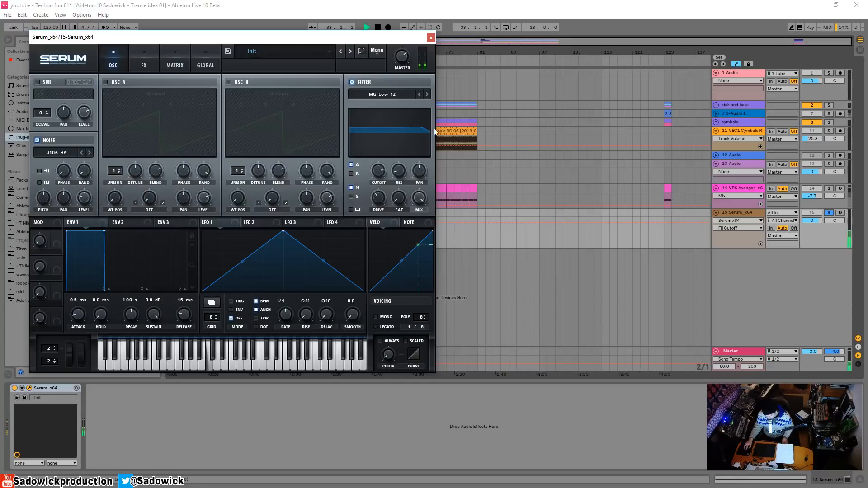
# Step: Set Serum's filter drive to 32%, cutoff to 13605 Hz and noise pitch to 68%, then unsolo the track and close Serum
pyautogui.moveTo(377, 178); pyautogui.dragTo(381, 156)
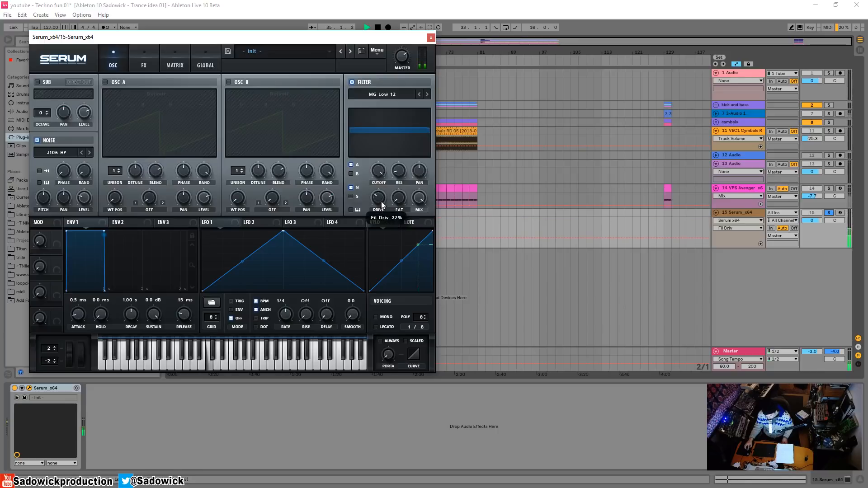
pyautogui.moveTo(384, 171); pyautogui.dragTo(382, 182)
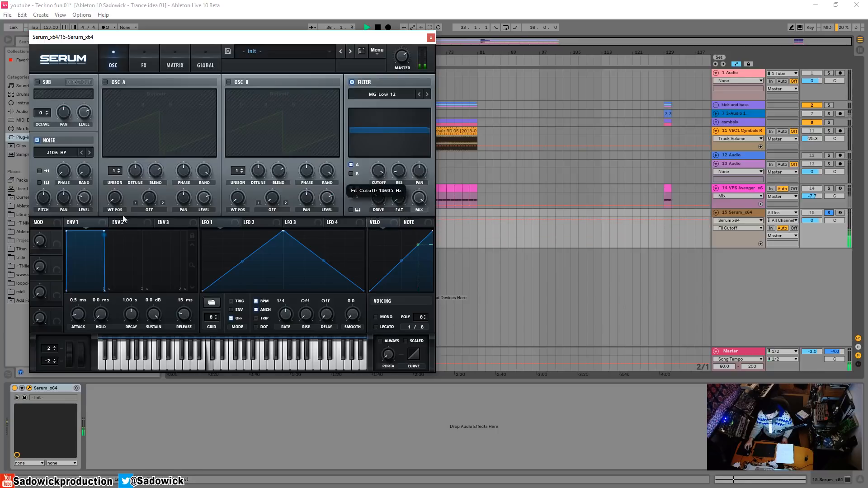
pyautogui.moveTo(45, 201); pyautogui.dragTo(49, 185)
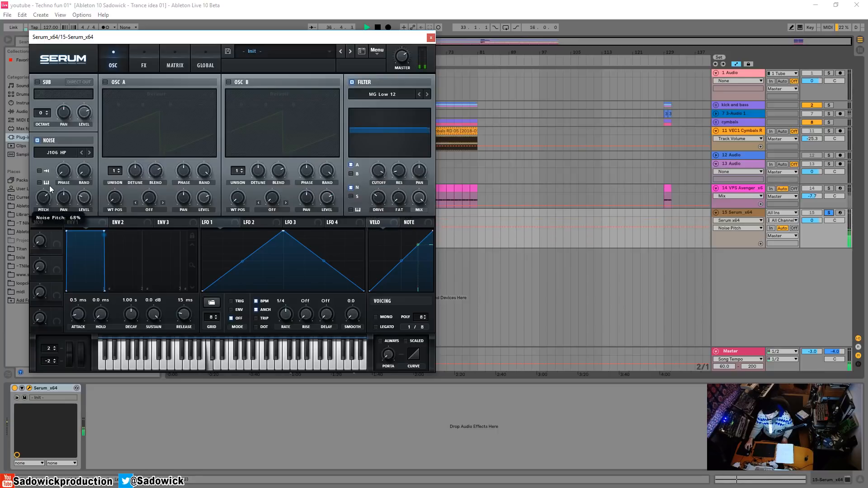
pyautogui.click(830, 214)
pyautogui.click(429, 38)
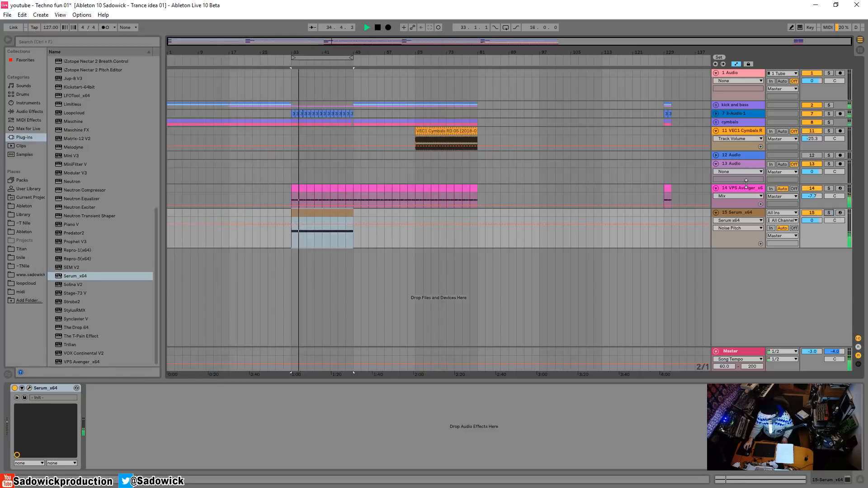
pyautogui.click(576, 195)
pyautogui.rightClick(577, 387)
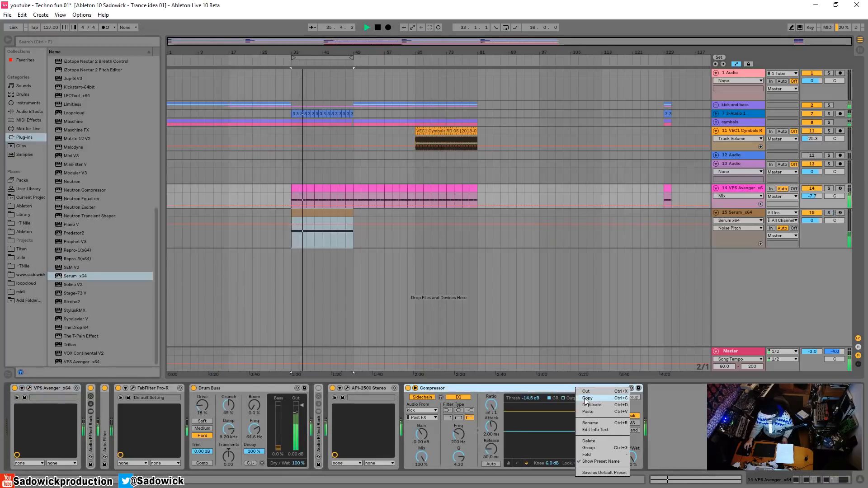
pyautogui.click(536, 237)
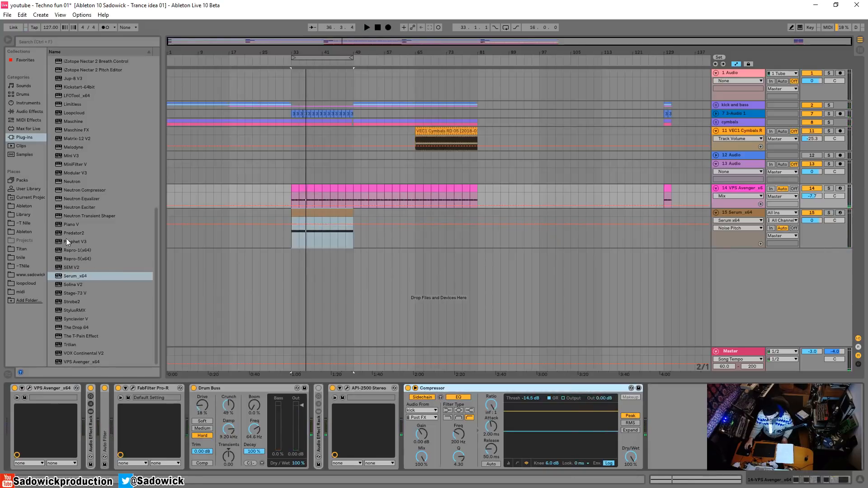
# Step: Add LFOTool to the Serum track and, during playback, raise the middle point of its volume curve so the level recovers sooner
pyautogui.scroll(2, 74, 235)
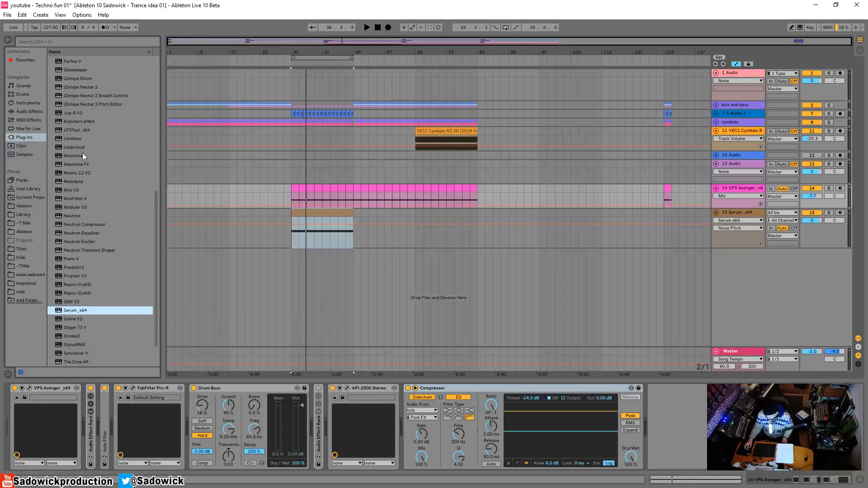
pyautogui.moveTo(77, 130); pyautogui.dragTo(136, 176)
pyautogui.moveTo(312, 240); pyautogui.dragTo(310, 242)
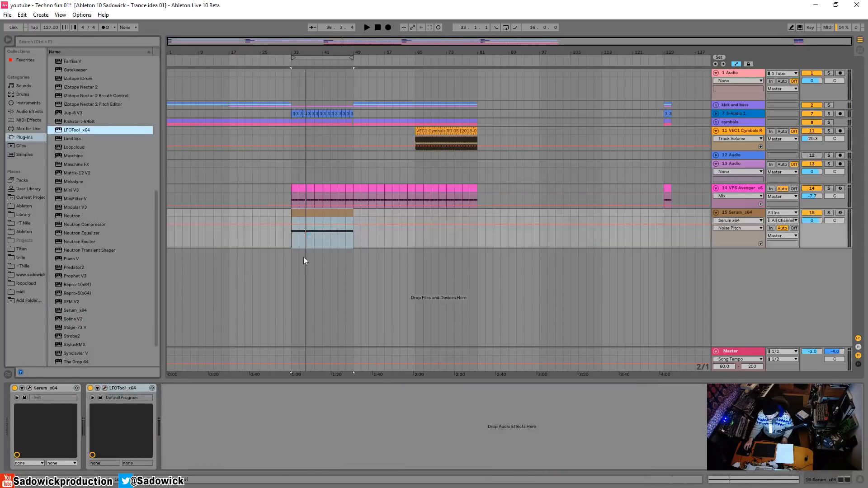
pyautogui.click(104, 388)
pyautogui.press('space')
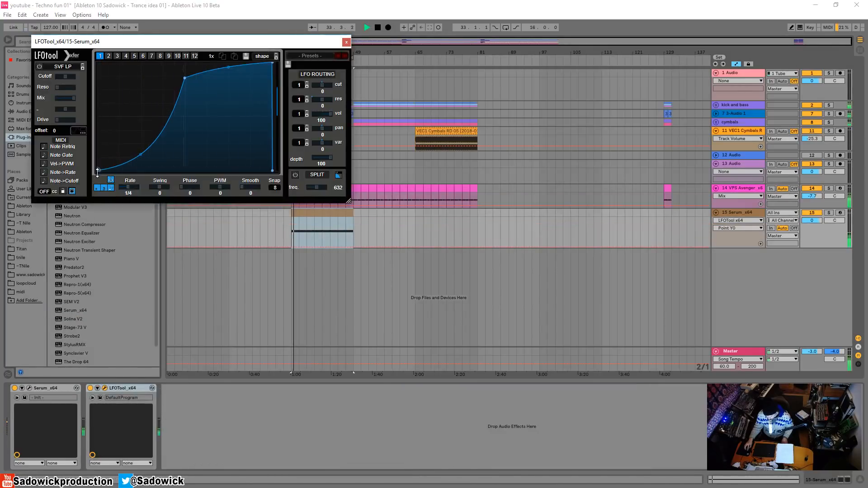
pyautogui.moveTo(187, 82); pyautogui.dragTo(184, 70)
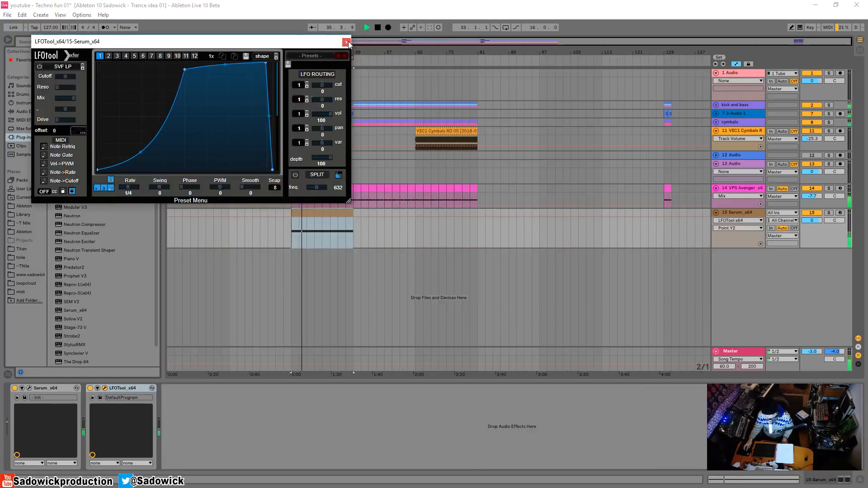
# Step: Automate Serum's filter cutoff to fall gradually from bar 33 to 0.55 at bar 49
pyautogui.click(29, 388)
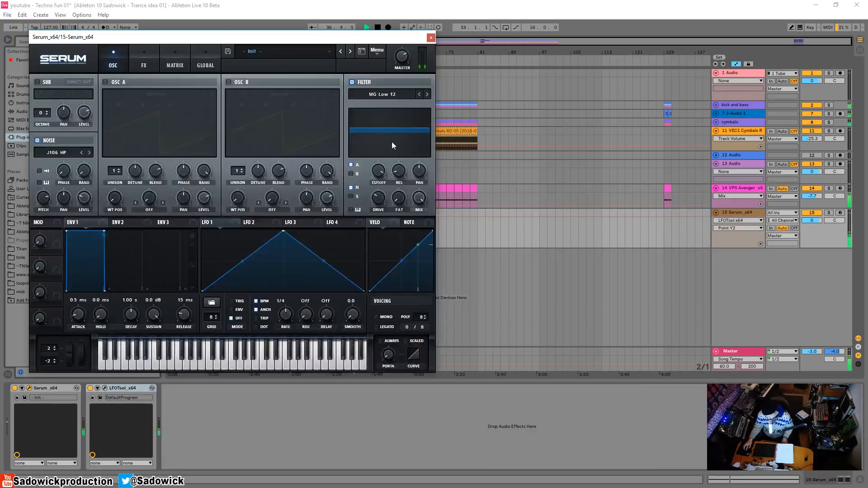
pyautogui.click(431, 38)
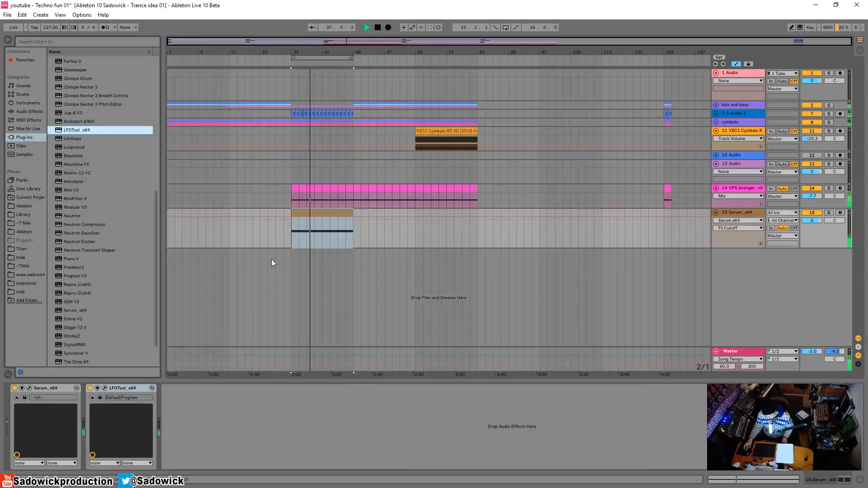
pyautogui.click(291, 221)
pyautogui.moveTo(353, 220)
pyautogui.mouseDown()
pyautogui.moveTo(342, 226)
pyautogui.moveTo(353, 231)
pyautogui.mouseUp()
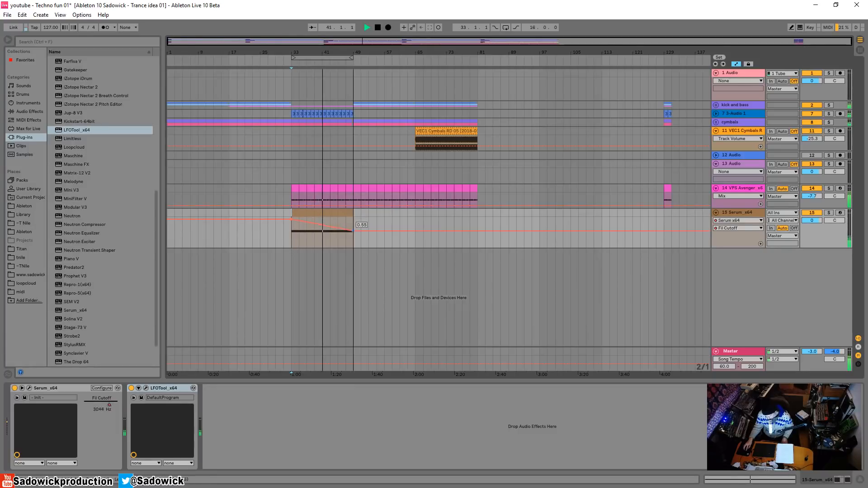
# Step: Add EQ Eight after LFOTool, make band 1 a low cut at 144 Hz with Q 0.97, and lower band 2
pyautogui.click(30, 111)
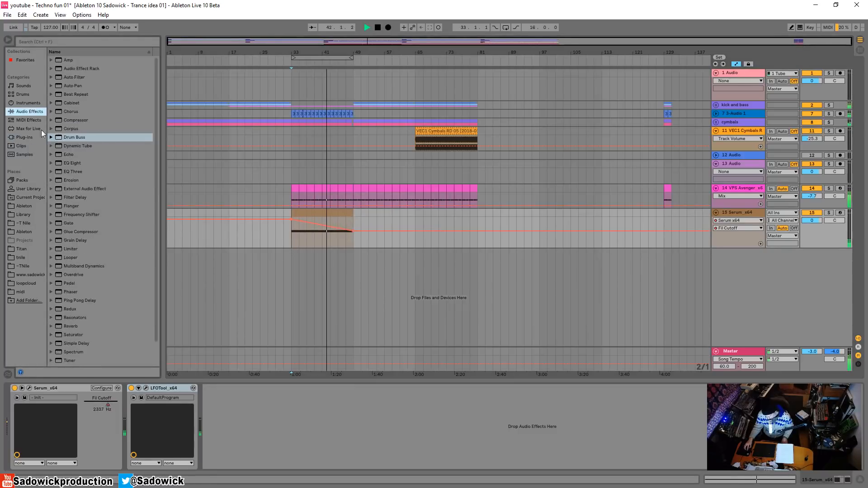
pyautogui.moveTo(68, 164); pyautogui.dragTo(224, 381)
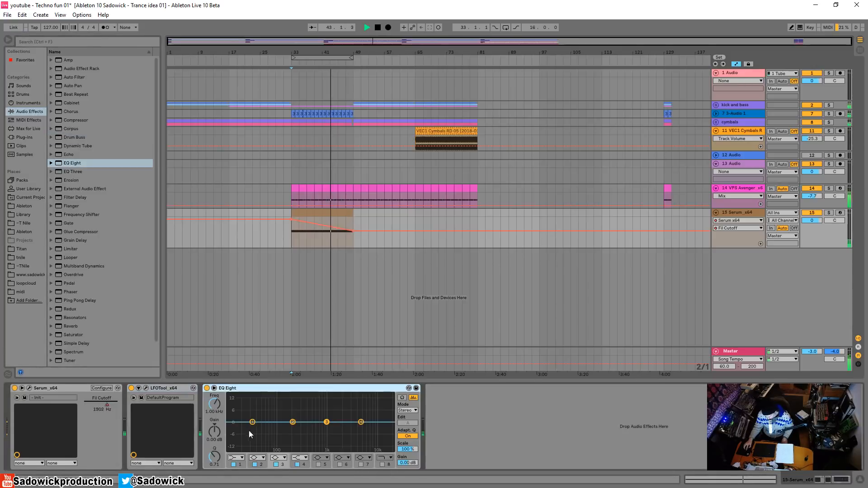
pyautogui.moveTo(252, 422); pyautogui.dragTo(258, 450)
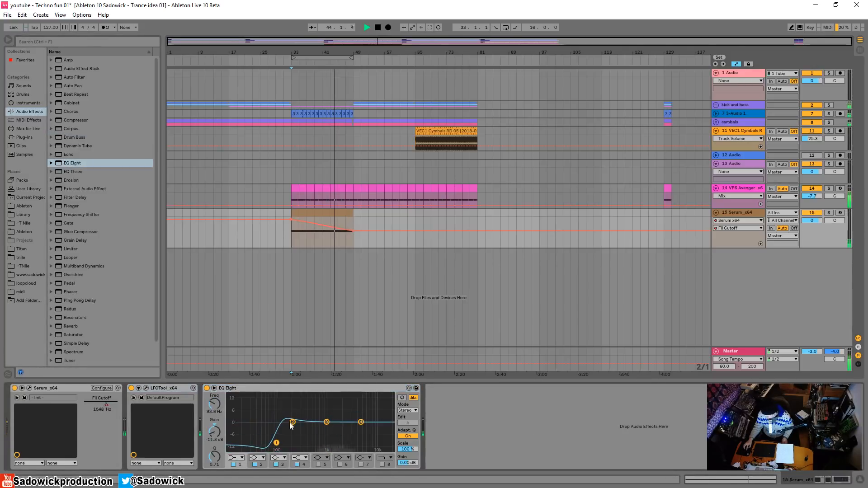
pyautogui.moveTo(293, 422)
pyautogui.mouseDown()
pyautogui.moveTo(295, 432)
pyautogui.moveTo(327, 422)
pyautogui.moveTo(286, 426)
pyautogui.mouseUp()
pyautogui.click(235, 458)
pyautogui.click(234, 410)
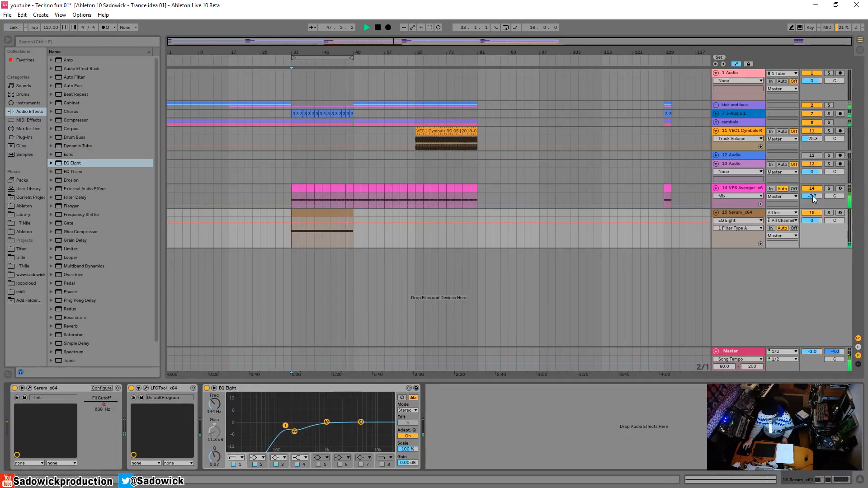
# Step: Set the VPS Avenger track's volume to -8.6 dB
pyautogui.moveTo(813, 199); pyautogui.dragTo(814, 199)
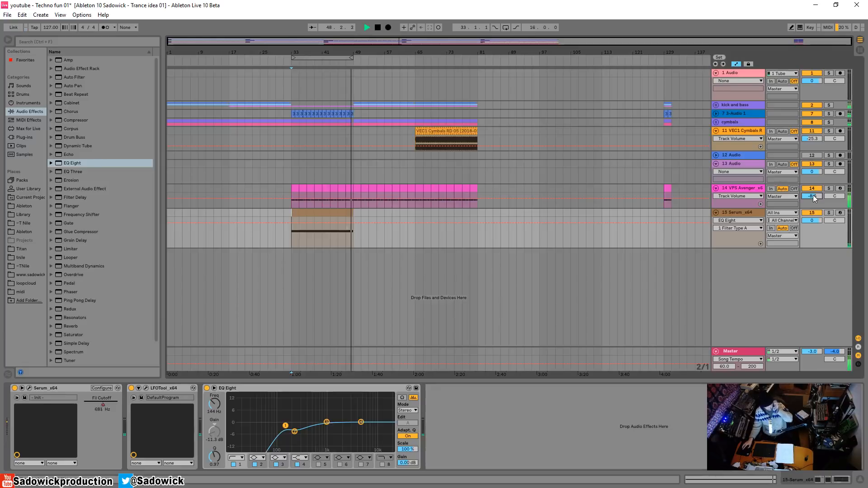
pyautogui.moveTo(814, 199); pyautogui.dragTo(822, 204)
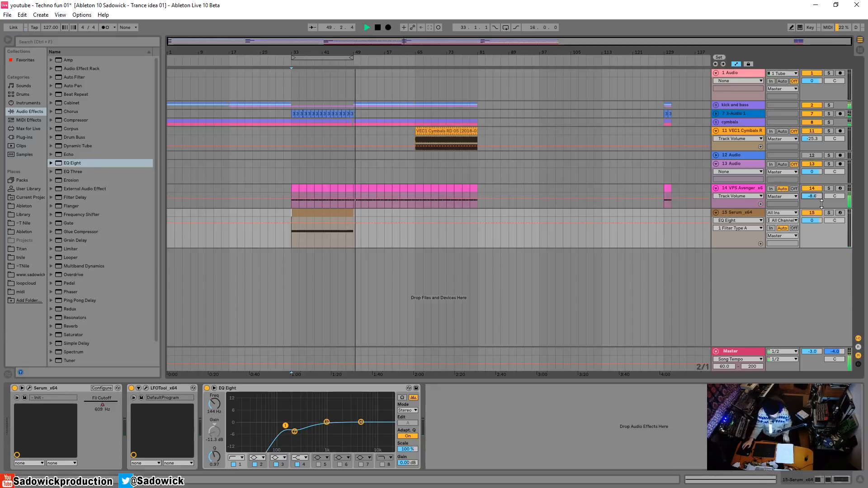
# Step: Place copies of the Serum noise clip at bars 49 and 1, and set the Serum track's volume to -1.2 dB
pyautogui.hotkey('ctrl', 'd')
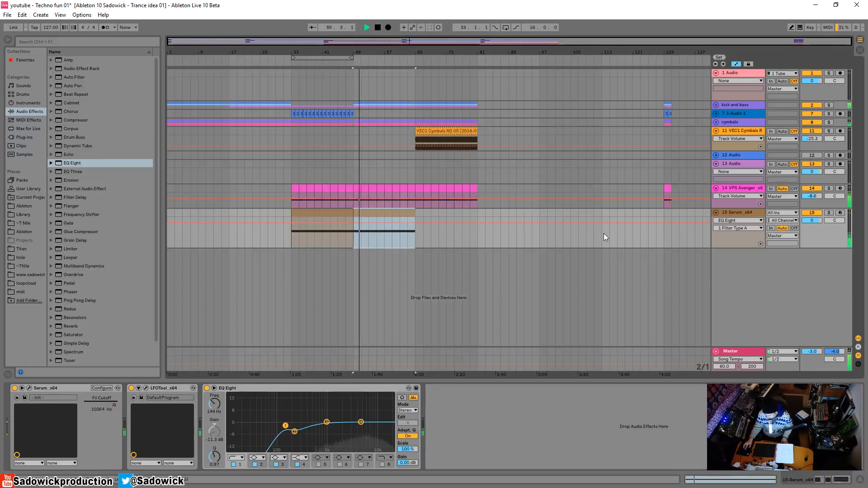
pyautogui.moveTo(821, 219); pyautogui.dragTo(820, 223)
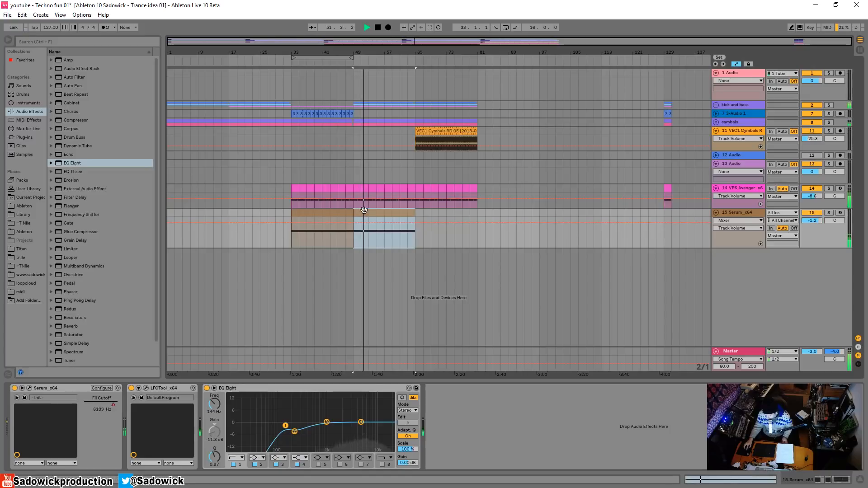
pyautogui.click(169, 235)
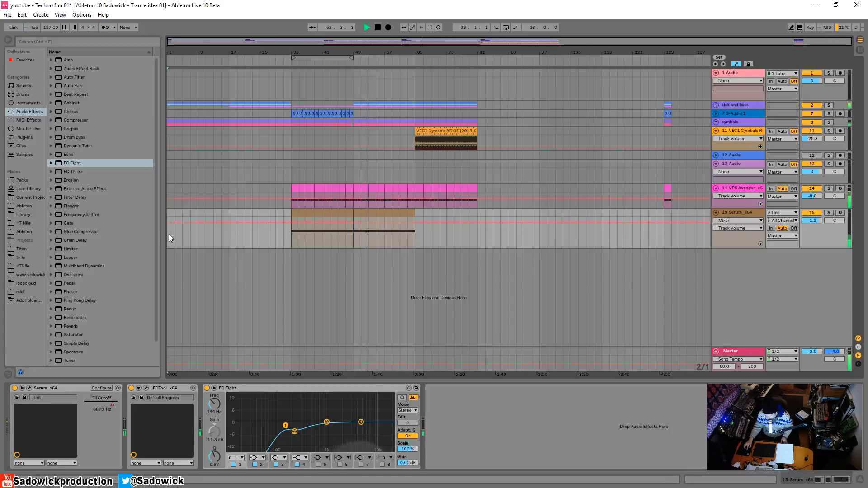
pyautogui.hotkey('ctrl', 'v')
# Step: Solo the VPS Avenger track, open the synth and set filter 1's cutoff envelope amount to 33.73%
pyautogui.click(829, 188)
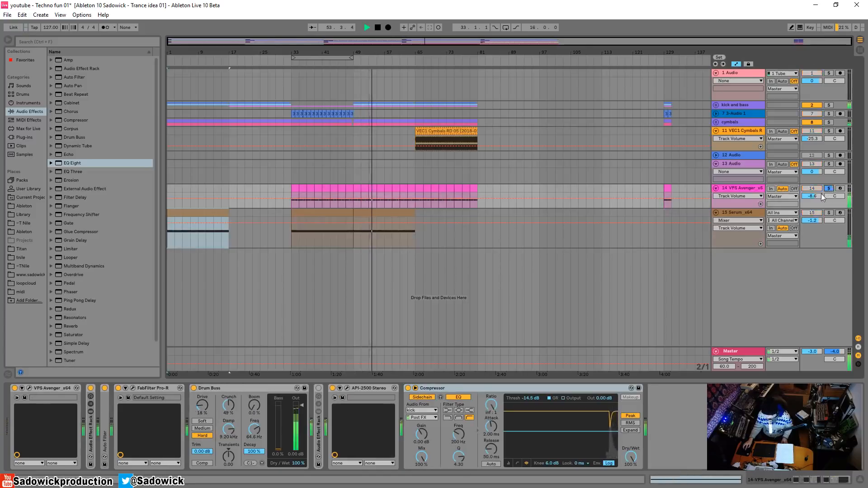
pyautogui.click(30, 388)
pyautogui.moveTo(652, 154); pyautogui.dragTo(653, 159)
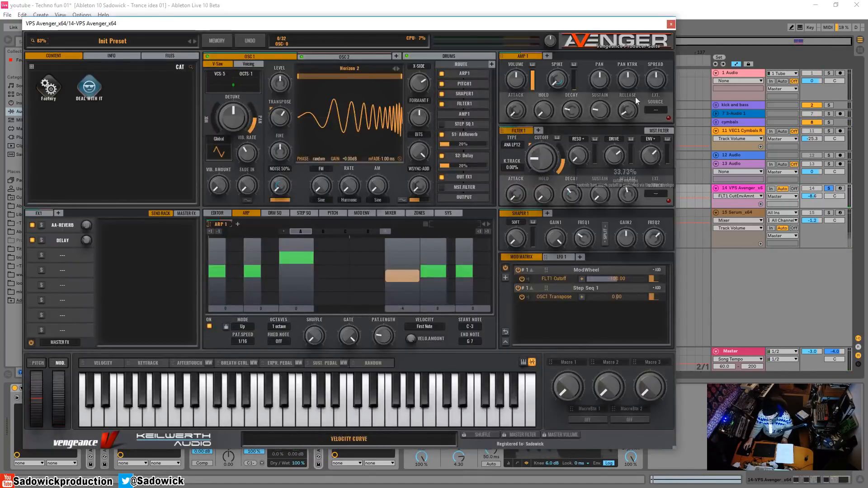
# Step: Loop bars 65 to 81 of the arrangement and play the section with the Avenger window back in view
pyautogui.moveTo(571, 26); pyautogui.dragTo(508, 286)
pyautogui.click(377, 210)
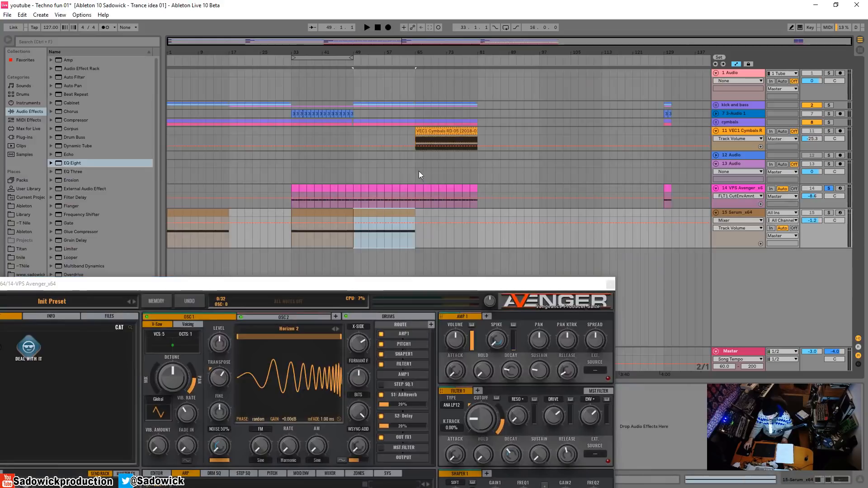
pyautogui.moveTo(419, 171); pyautogui.dragTo(473, 169)
pyautogui.rightClick(473, 167)
pyautogui.click(486, 256)
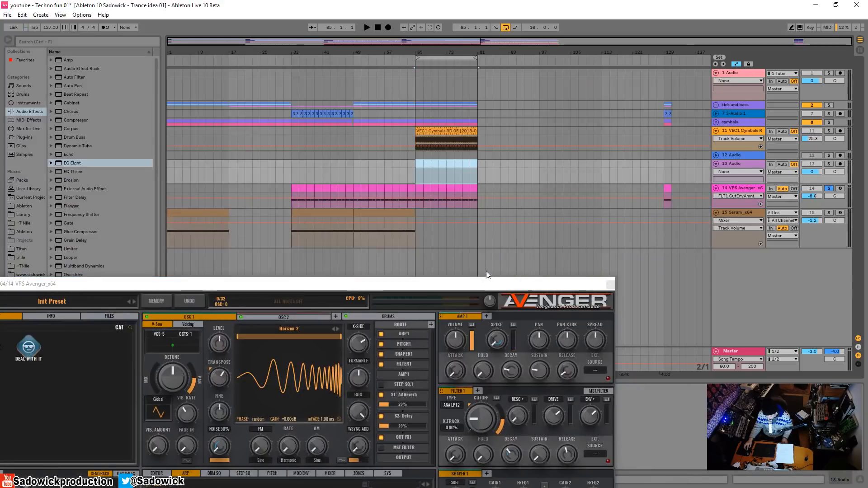
pyautogui.moveTo(487, 284); pyautogui.dragTo(568, 52)
pyautogui.press('space')
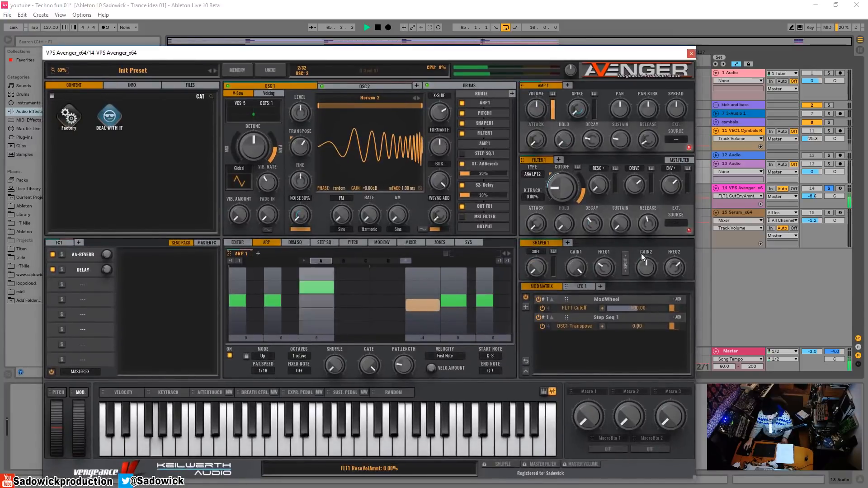
# Step: Set Avenger's filter 1 cutoff envelope amount to 44.58% and oscillator 1's X-Cite to -87.98%
pyautogui.moveTo(637, 187); pyautogui.dragTo(675, 186)
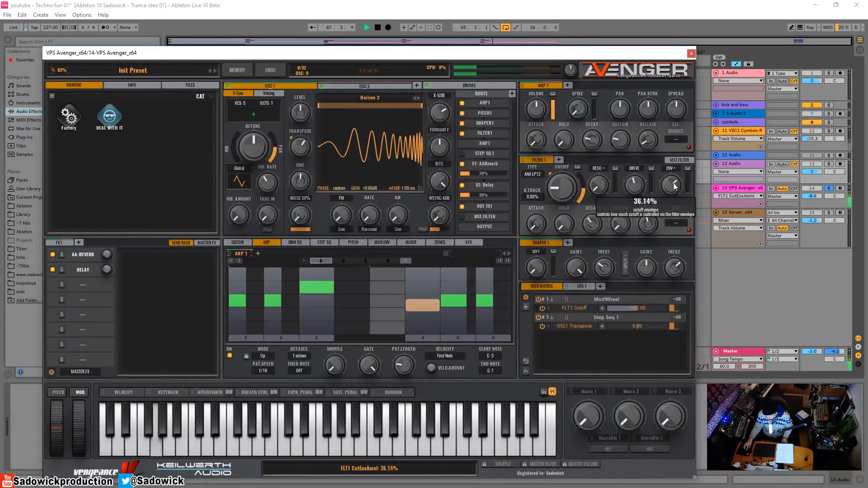
pyautogui.moveTo(441, 114); pyautogui.dragTo(449, 165)
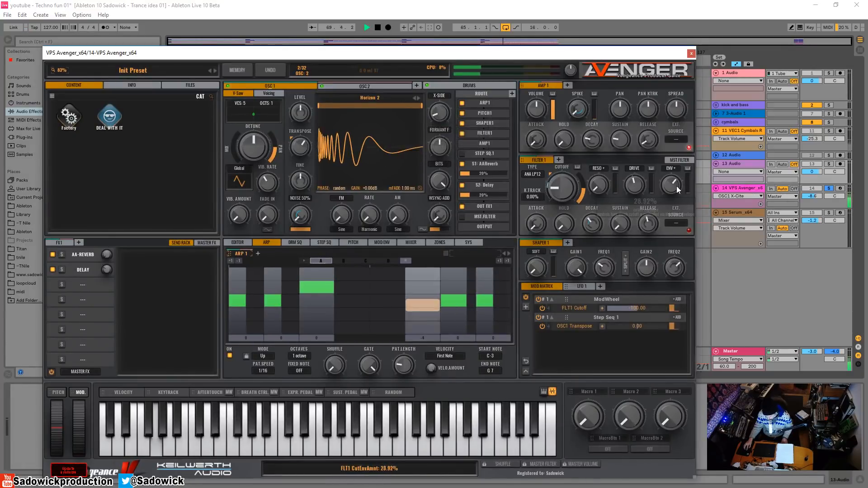
pyautogui.moveTo(678, 190); pyautogui.dragTo(680, 183)
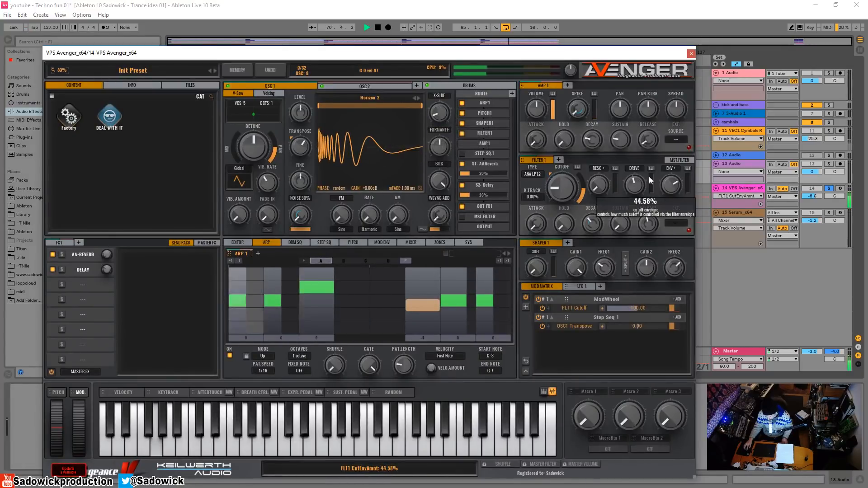
pyautogui.moveTo(438, 115)
pyautogui.mouseDown()
pyautogui.moveTo(450, 71)
pyautogui.moveTo(449, 117)
pyautogui.mouseUp()
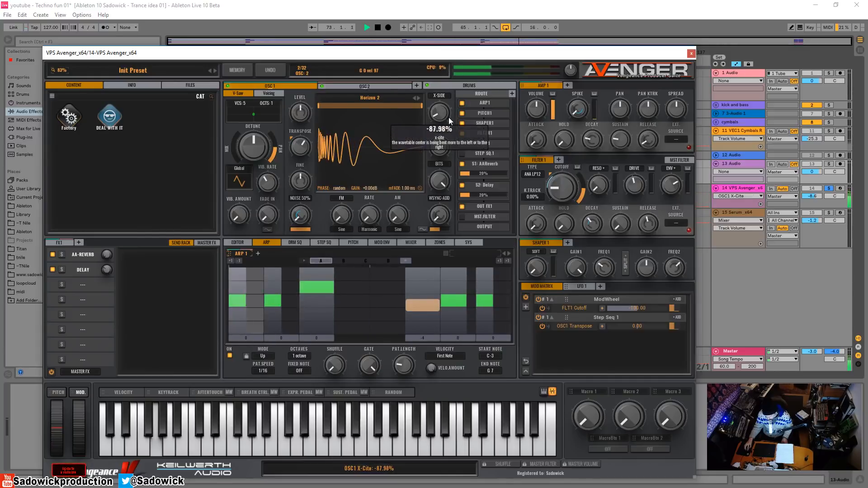
# Step: Adjust oscillator 1's formant, set its Crusher to 0.00%, mute oscillator 2, and close the Avenger window
pyautogui.moveTo(439, 149); pyautogui.dragTo(440, 194)
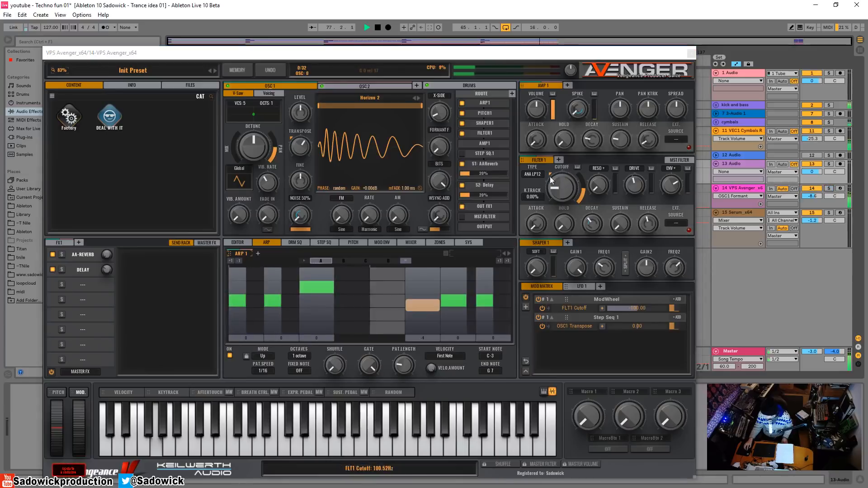
pyautogui.moveTo(439, 146); pyautogui.dragTo(434, 250)
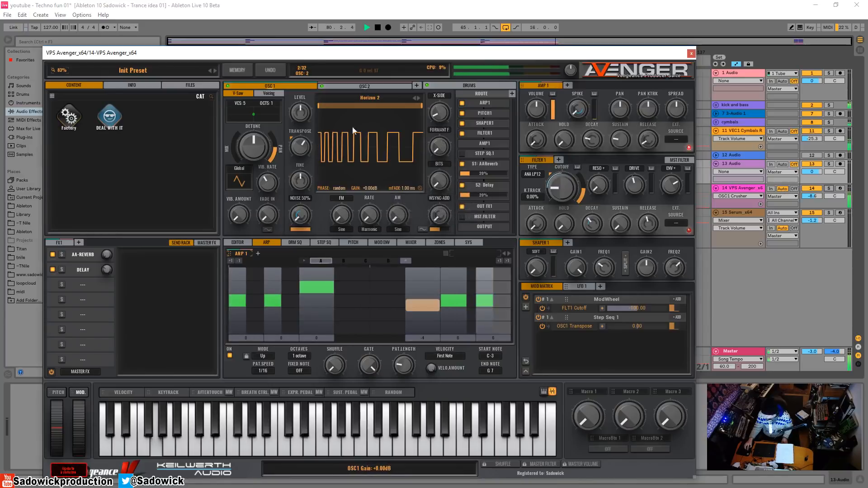
pyautogui.click(360, 79)
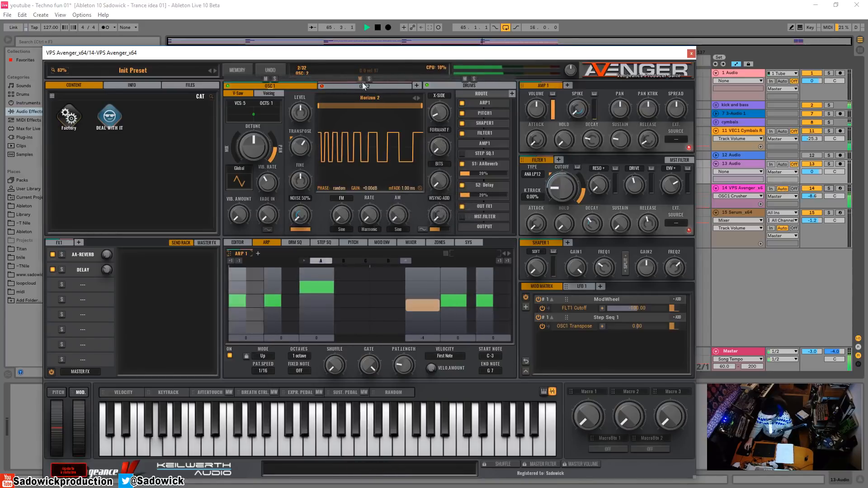
pyautogui.moveTo(433, 181); pyautogui.dragTo(440, 266)
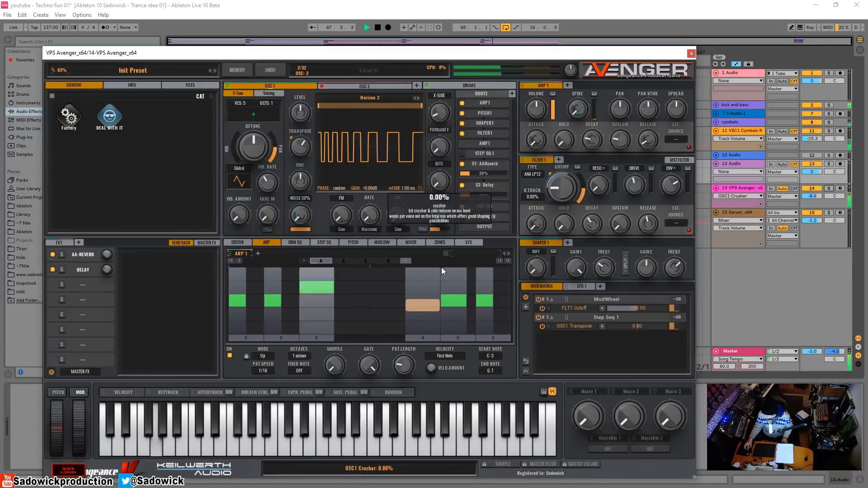
pyautogui.click(692, 54)
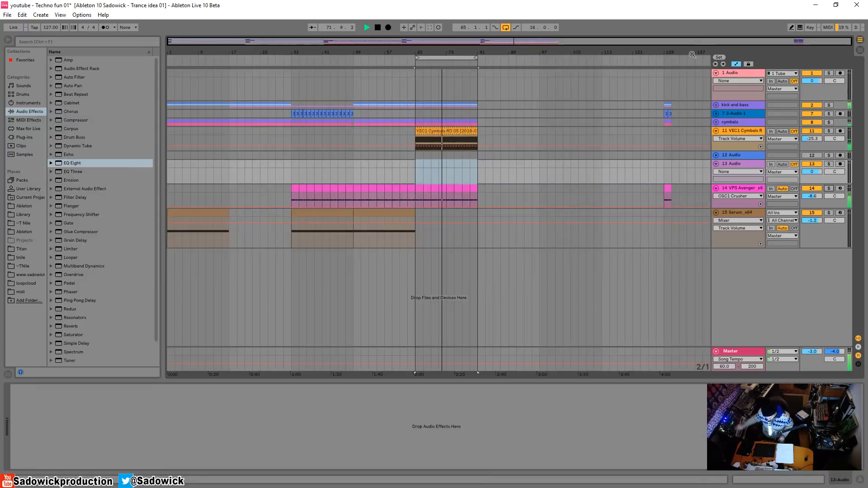
# Step: Reopen VPS Avenger from its track, adjust oscillator 1's sync amount and play the loop
pyautogui.click(742, 188)
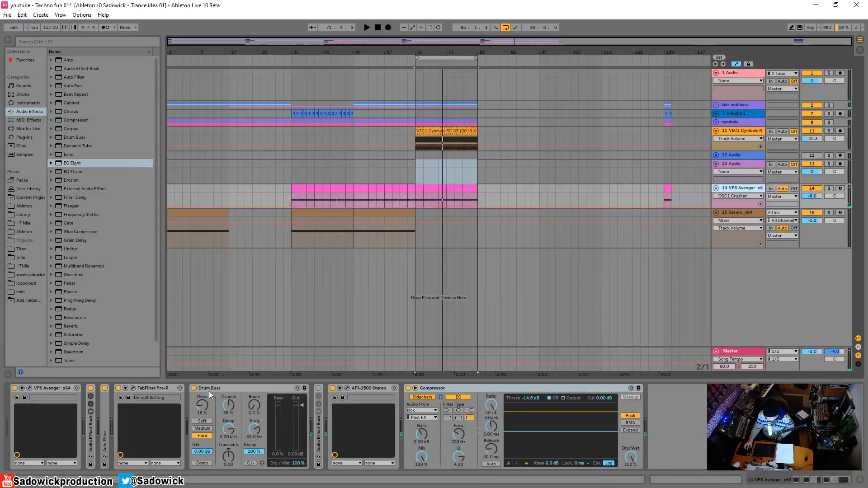
pyautogui.click(31, 390)
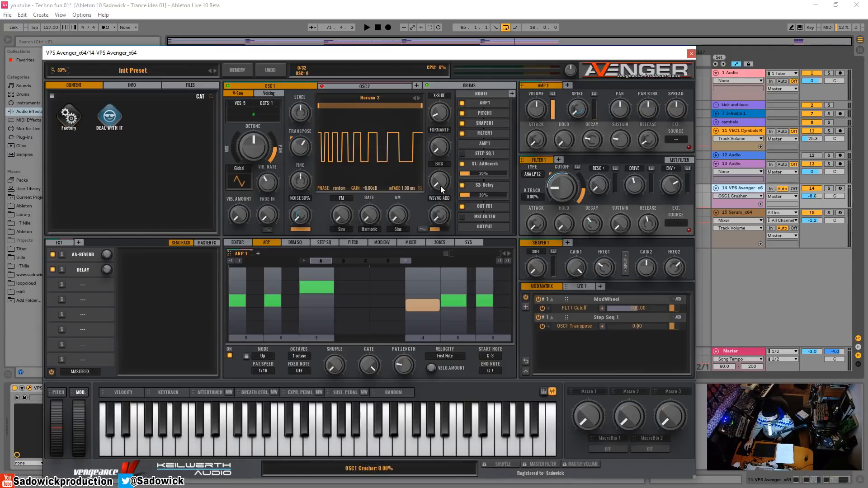
pyautogui.moveTo(441, 220); pyautogui.dragTo(417, 326)
pyautogui.press('space')
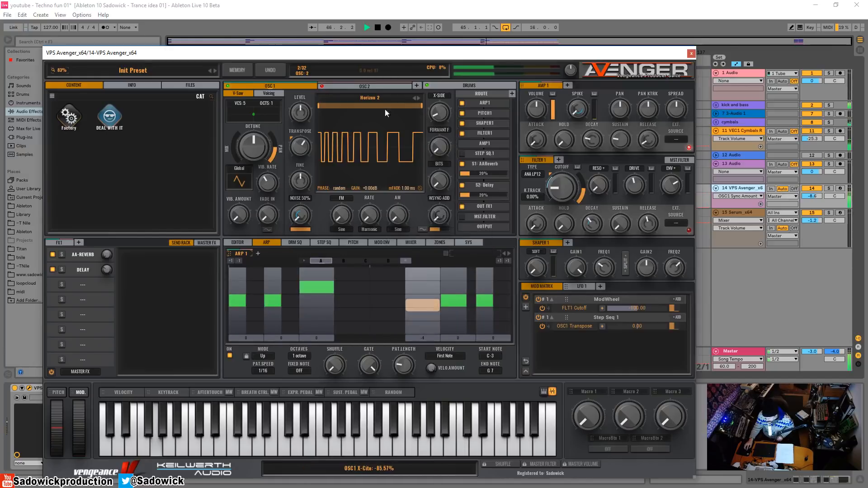
# Step: Save the Live set and restart playback of the looped section
pyautogui.press('space')
pyautogui.click(7, 14)
pyautogui.click(37, 94)
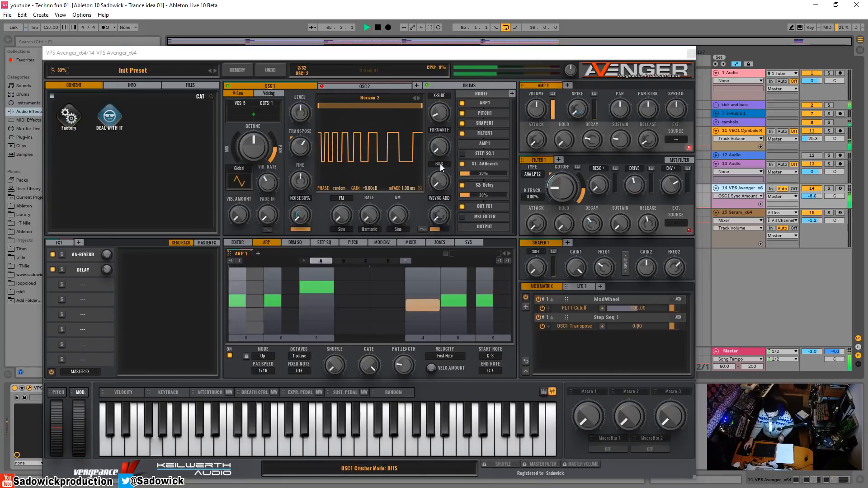
# Step: Adjust oscillator 1's AM and FM amounts in Avenger and set its FM/AM rate to 0.00%
pyautogui.moveTo(397, 216); pyautogui.dragTo(400, 397)
pyautogui.moveTo(401, 217); pyautogui.dragTo(388, 353)
pyautogui.moveTo(370, 216); pyautogui.dragTo(357, 279)
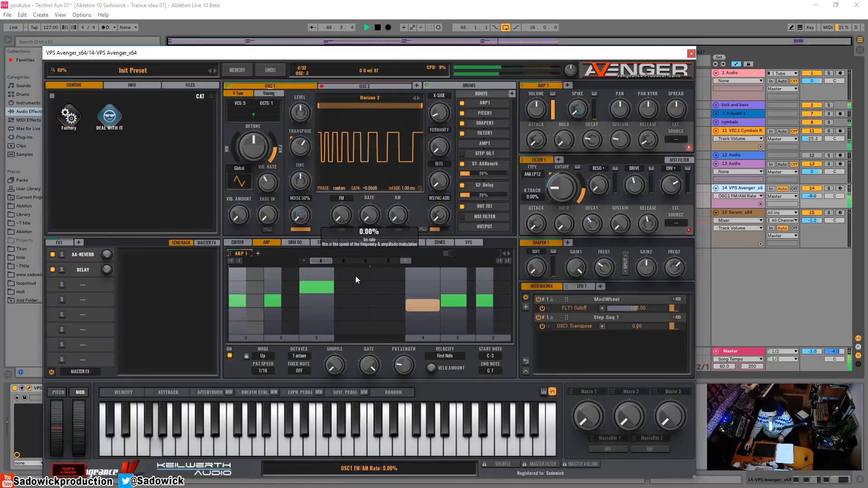
pyautogui.moveTo(342, 217)
pyautogui.mouseDown()
pyautogui.moveTo(343, 131)
pyautogui.moveTo(346, 246)
pyautogui.moveTo(348, 220)
pyautogui.mouseUp()
pyautogui.press('space')
# Step: Modulate oscillator 1's FM amount with mod envelope 1, lower the envelope's starting level, and close the Avenger window
pyautogui.click(370, 243)
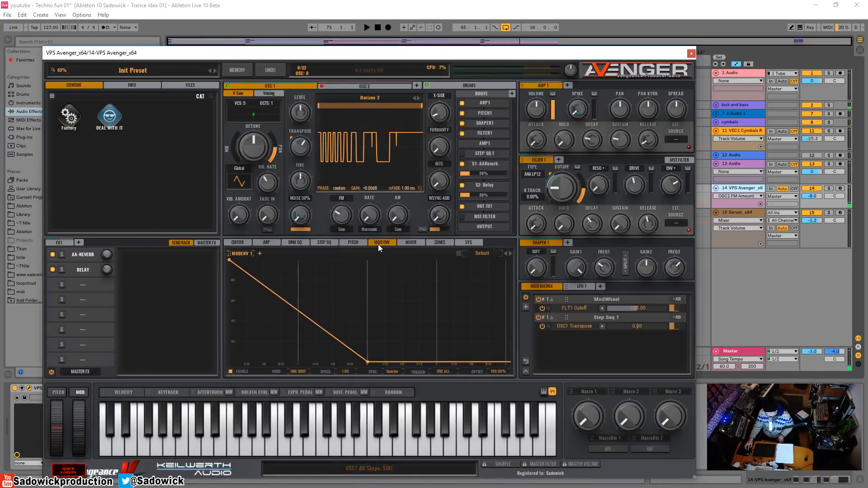
pyautogui.moveTo(344, 224); pyautogui.dragTo(341, 217)
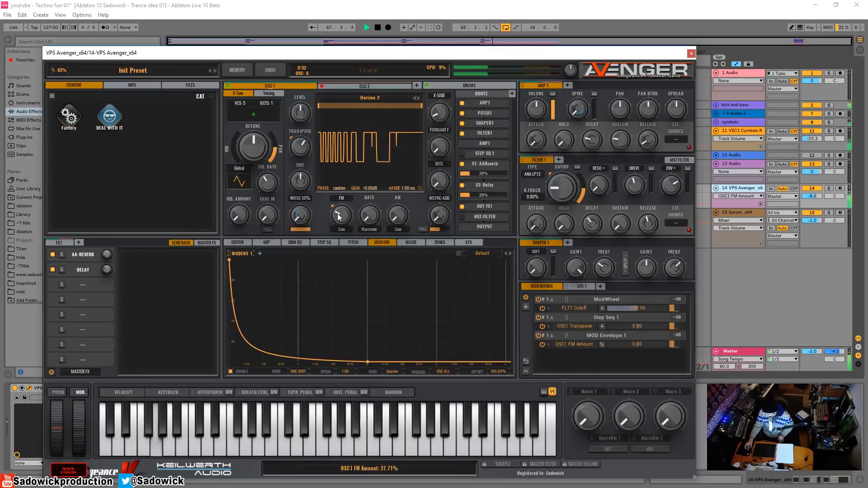
pyautogui.moveTo(642, 344)
pyautogui.mouseDown()
pyautogui.moveTo(658, 345)
pyautogui.moveTo(632, 352)
pyautogui.moveTo(653, 354)
pyautogui.moveTo(644, 354)
pyautogui.mouseUp()
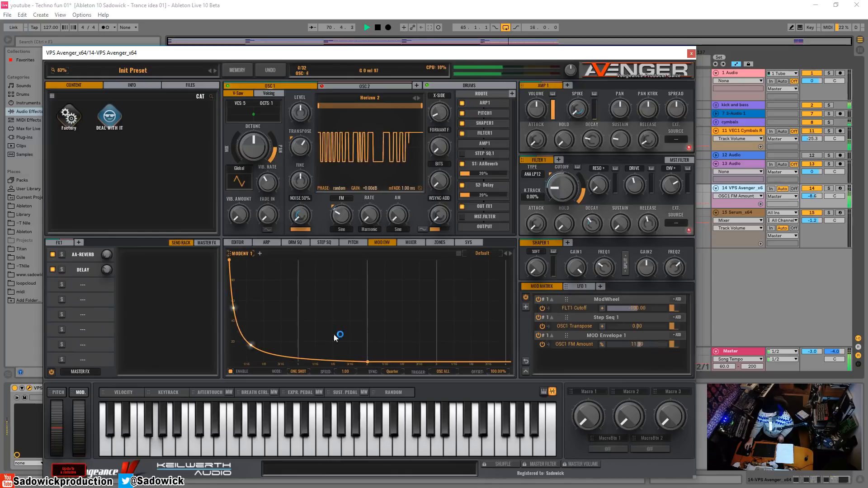
pyautogui.moveTo(229, 262); pyautogui.dragTo(230, 340)
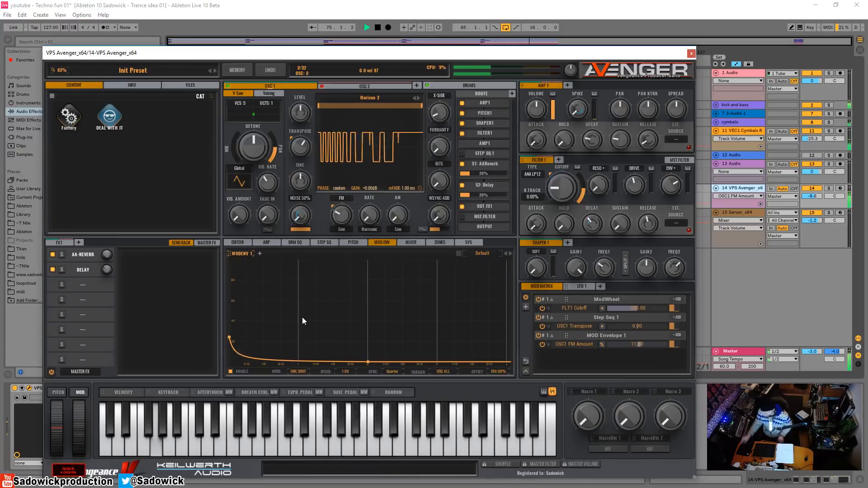
pyautogui.press('space')
pyautogui.click(692, 52)
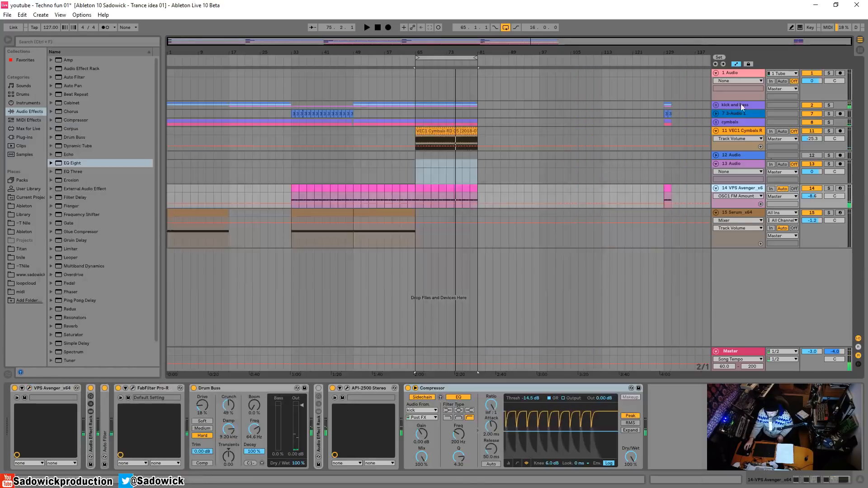
# Step: Duplicate the VPS Avenger clips of bars 65 to 81 so they continue up to bar 97
pyautogui.click(827, 225)
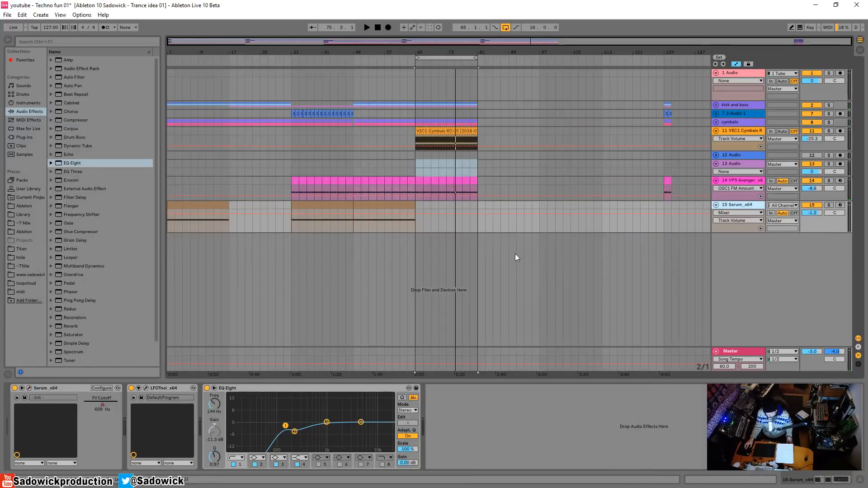
pyautogui.click(396, 206)
pyautogui.moveTo(479, 228); pyautogui.dragTo(357, 220)
pyautogui.hotkey('ctrl', 'd')
pyautogui.moveTo(480, 180); pyautogui.dragTo(418, 186)
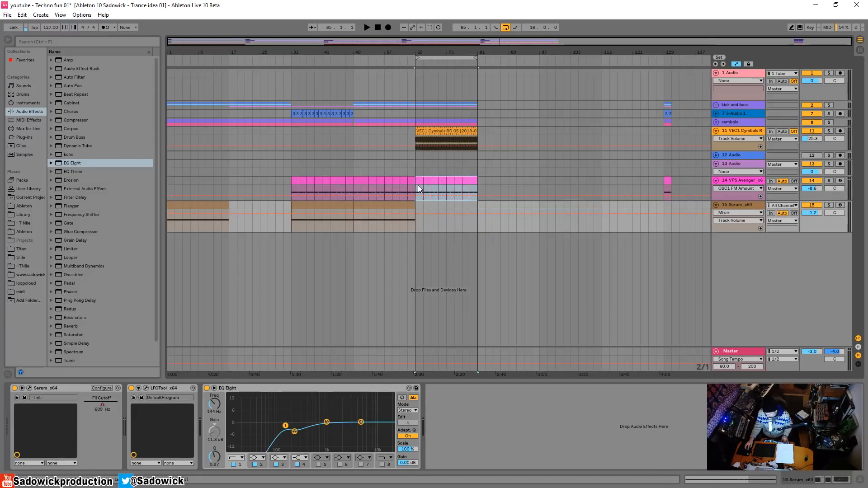
pyautogui.hotkey('ctrl', 'd')
# Step: Duplicate the VEC1 Cymbals clip and the kick and bass and cymbals group material of bars 65 to 81 up to bar 97
pyautogui.click(454, 133)
pyautogui.hotkey('ctrl', 'd')
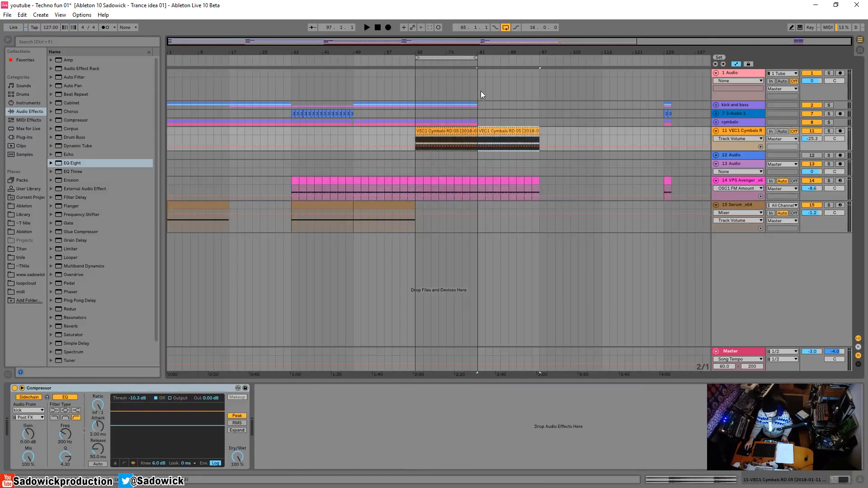
pyautogui.moveTo(419, 110); pyautogui.dragTo(417, 121)
pyautogui.hotkey('ctrl', 'd')
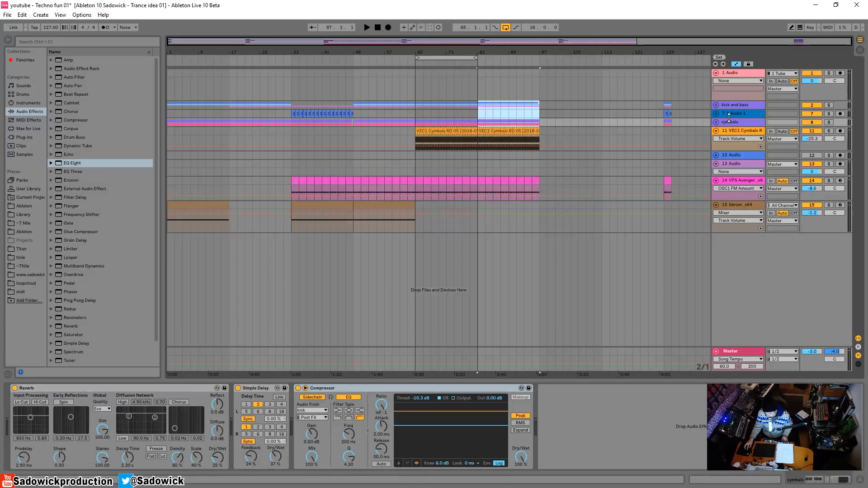
# Step: Unfold the 3-Audio track, enable looping on its clip at bar 33, and extend that clip to bar 49
pyautogui.click(716, 114)
pyautogui.click(292, 114)
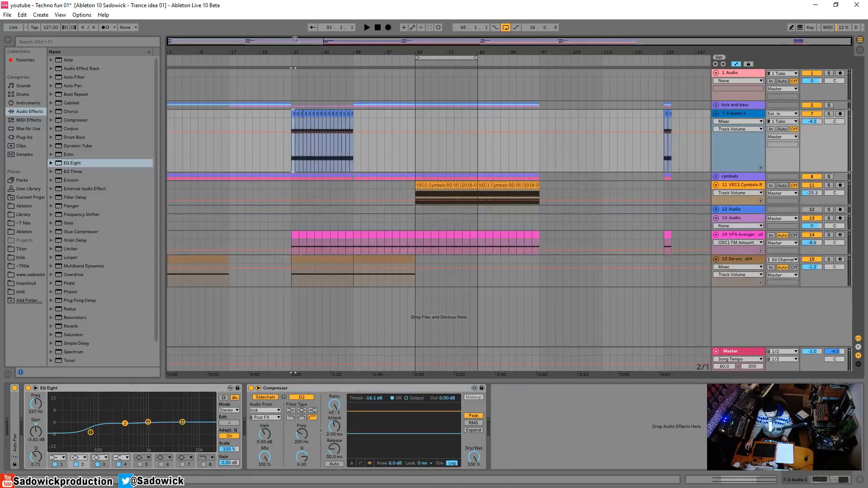
pyautogui.moveTo(294, 52); pyautogui.dragTo(293, 81)
pyautogui.press('space')
pyautogui.click(772, 482)
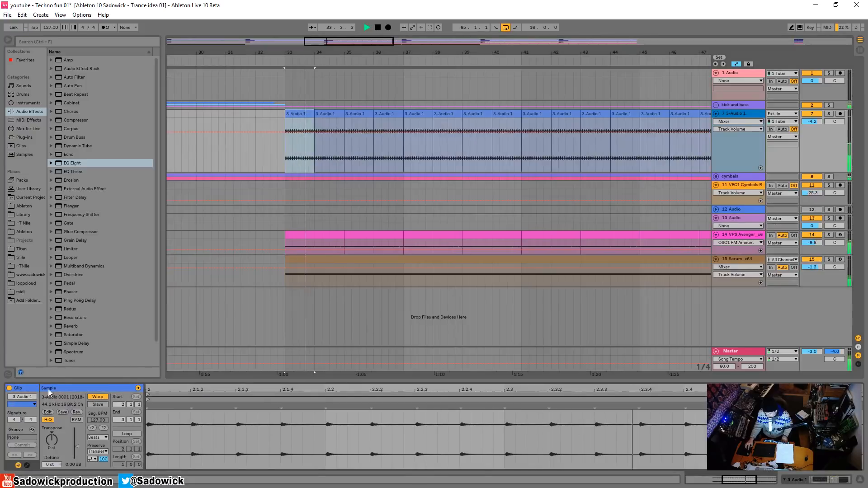
pyautogui.click(127, 435)
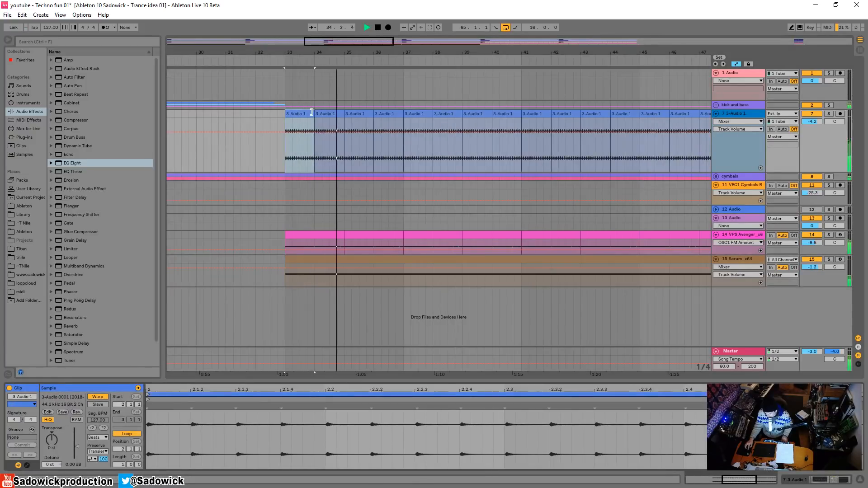
pyautogui.moveTo(312, 113); pyautogui.dragTo(618, 113)
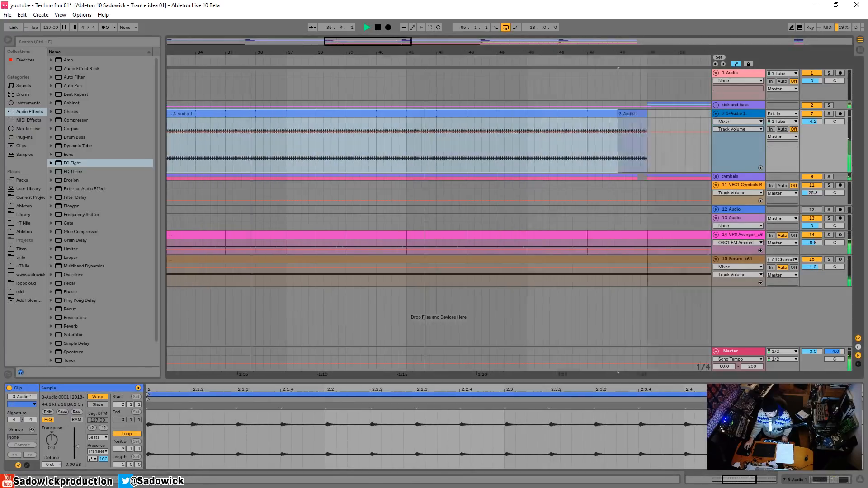
pyautogui.scroll(-3, 392, 124)
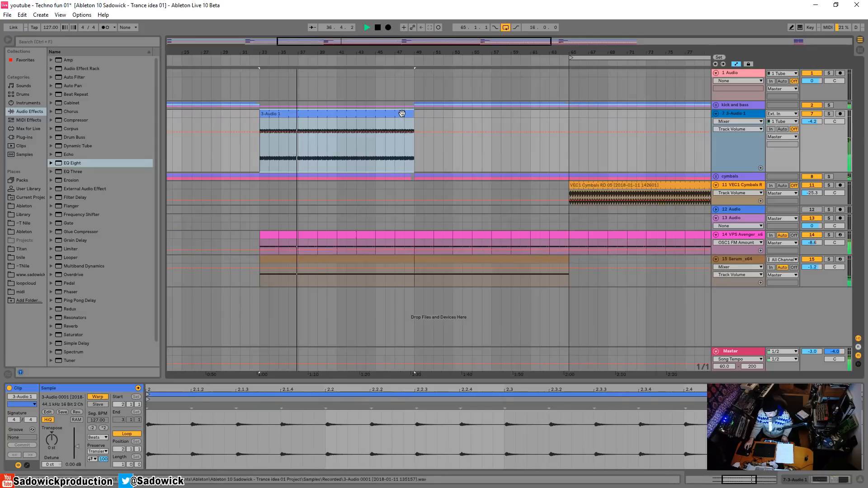
# Step: Duplicate the looped 3-Audio clip three times so it fills the arrangement up to bar 97
pyautogui.hotkey('ctrl', 'd')
pyautogui.hotkey('ctrl', 'd')
pyautogui.moveTo(523, 54); pyautogui.dragTo(523, 23)
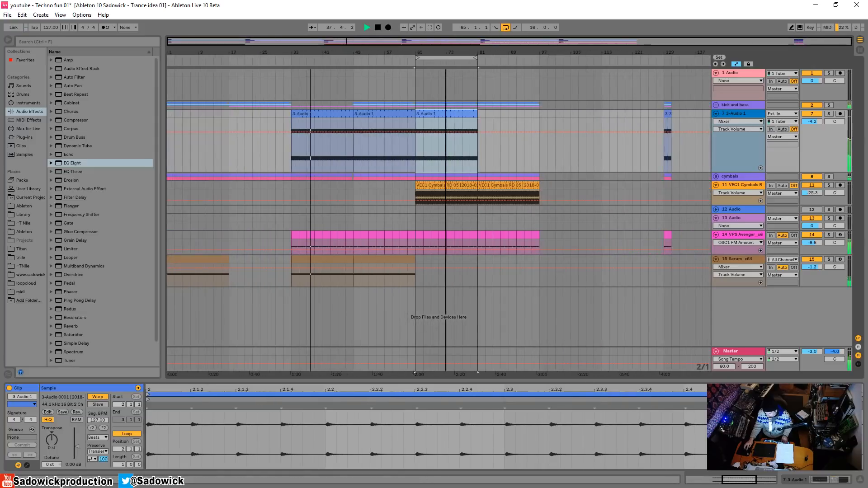
pyautogui.hotkey('ctrl', 'd')
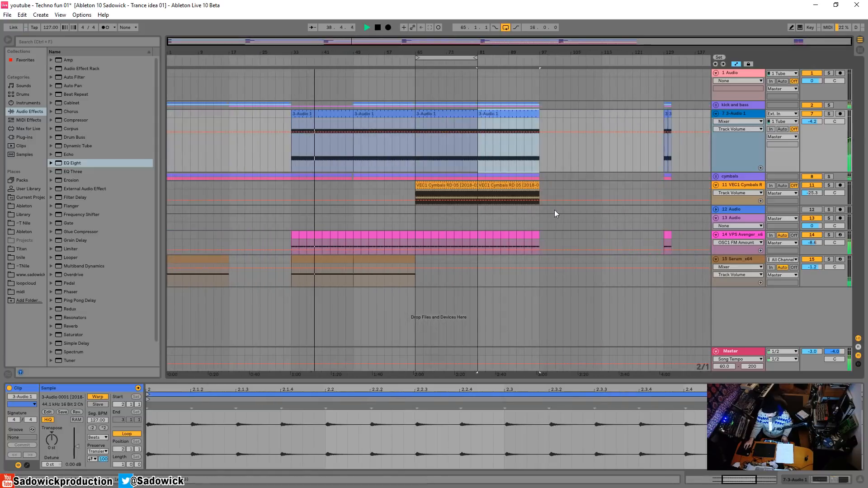
# Step: Duplicate the Serum track's bars 49 to 81, including the empty half, directly after bar 81
pyautogui.click(392, 258)
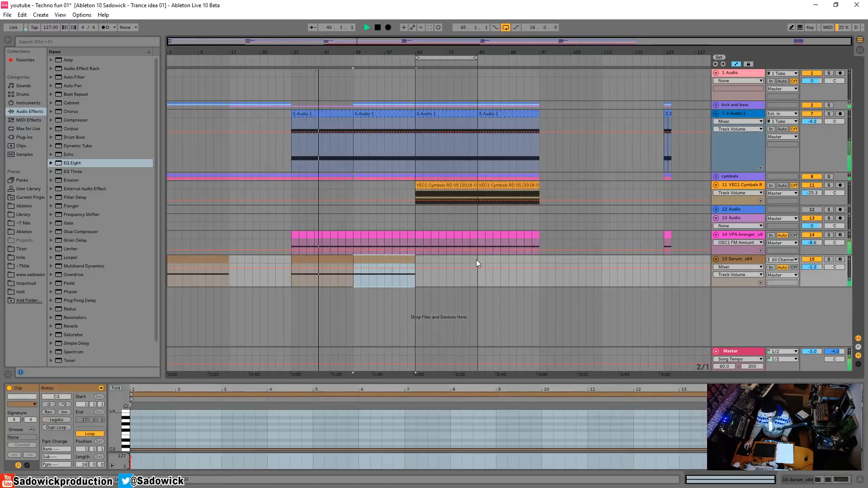
pyautogui.moveTo(476, 260); pyautogui.dragTo(349, 264)
pyautogui.hotkey('ctrl', 'd')
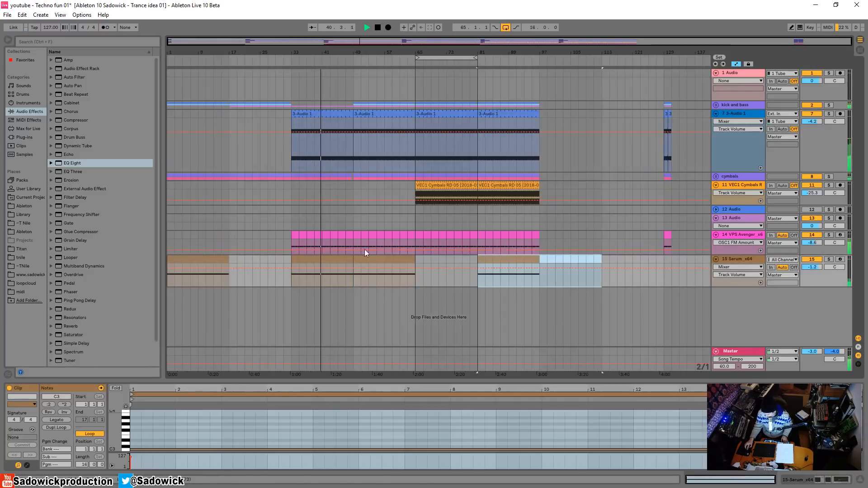
# Step: Unfold the kick and bass group and add FabFilter Pro-R after its Auto Filter
pyautogui.click(716, 105)
pyautogui.click(743, 107)
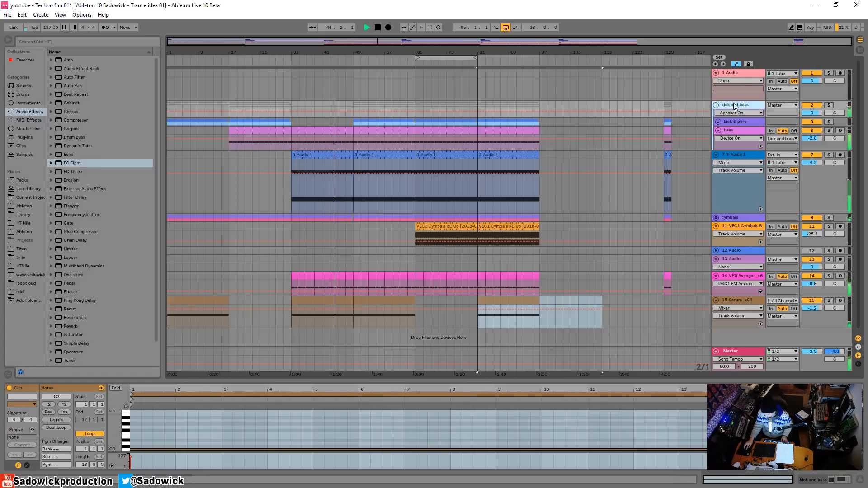
pyautogui.click(831, 479)
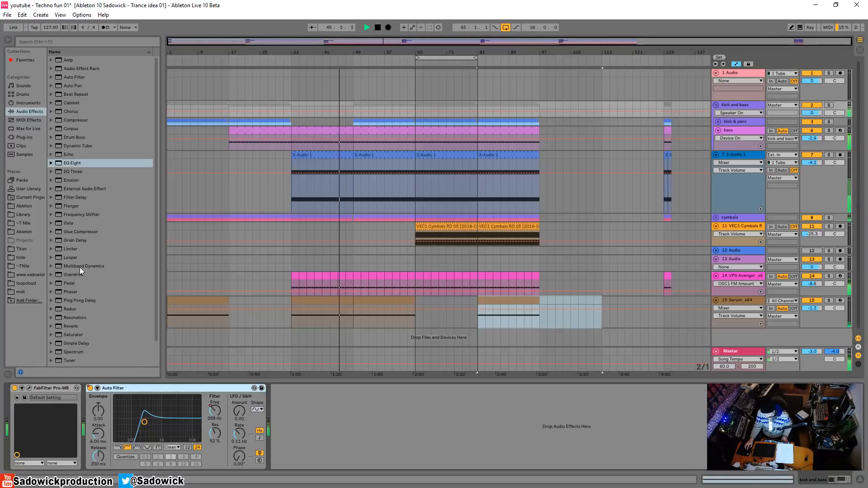
pyautogui.click(23, 138)
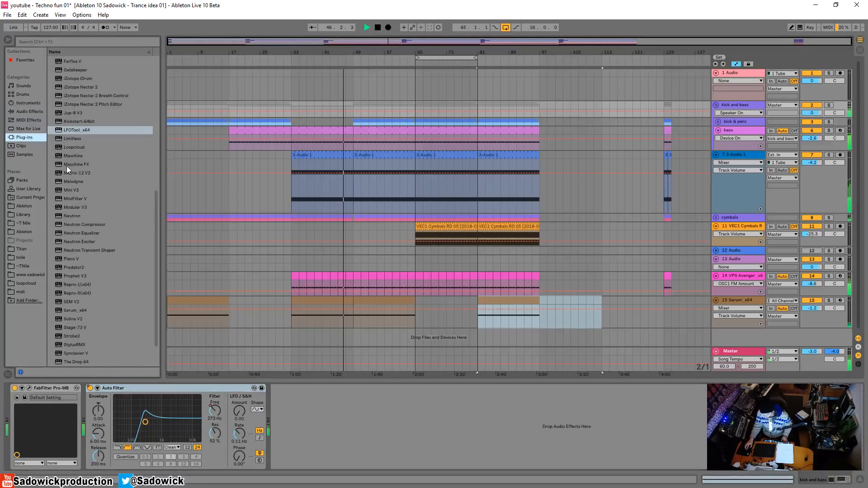
pyautogui.scroll(15, 68, 171)
pyautogui.click(52, 112)
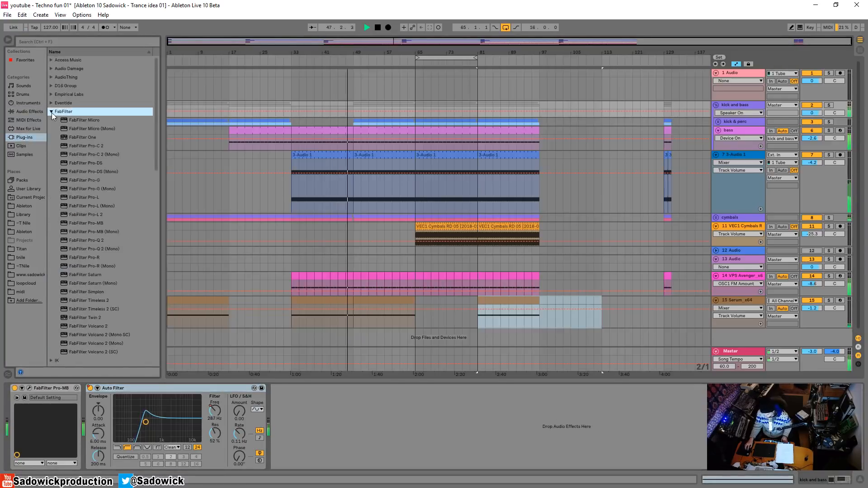
pyautogui.moveTo(76, 257); pyautogui.dragTo(361, 419)
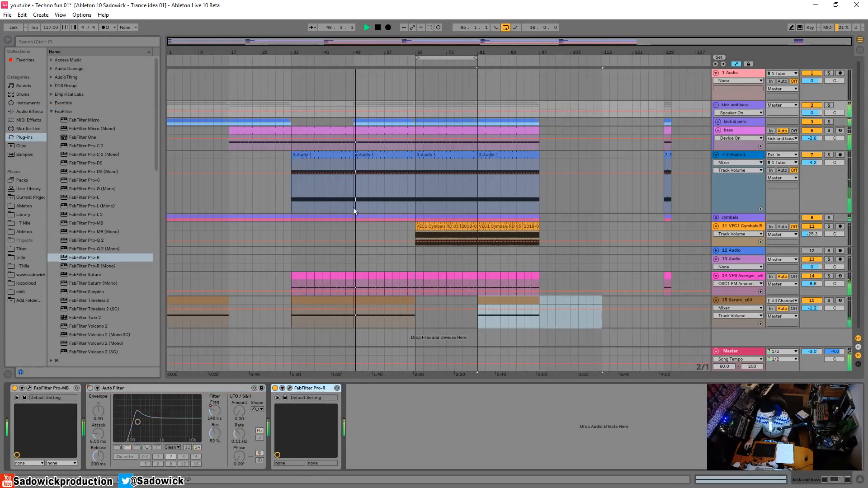
# Step: Open the Pro-R window and audition the kick and bass from bar 81 with the reverb mix at 35.31%
pyautogui.click(289, 388)
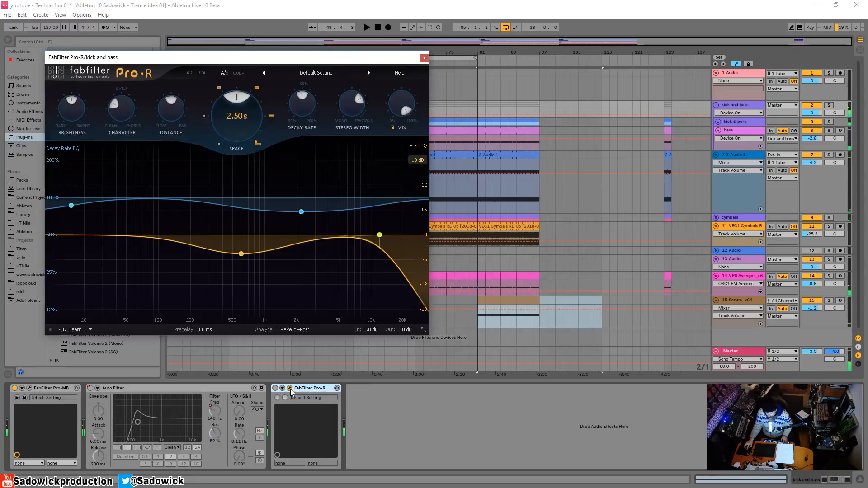
pyautogui.press('space')
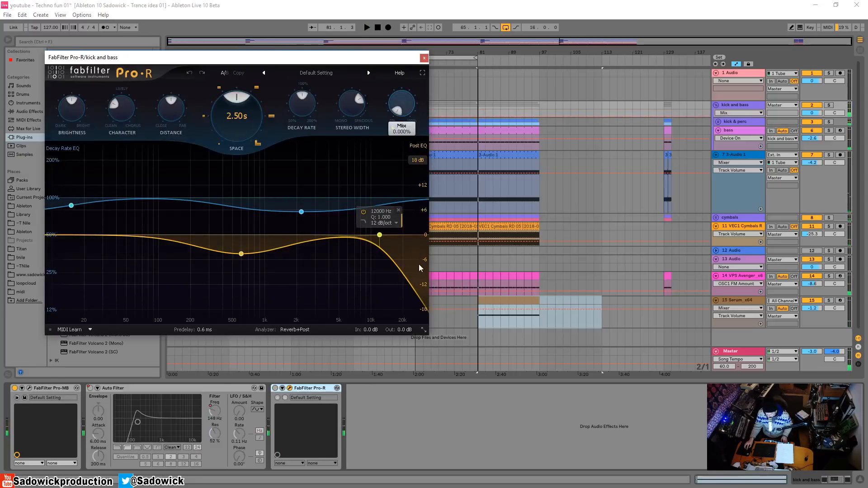
pyautogui.press('space')
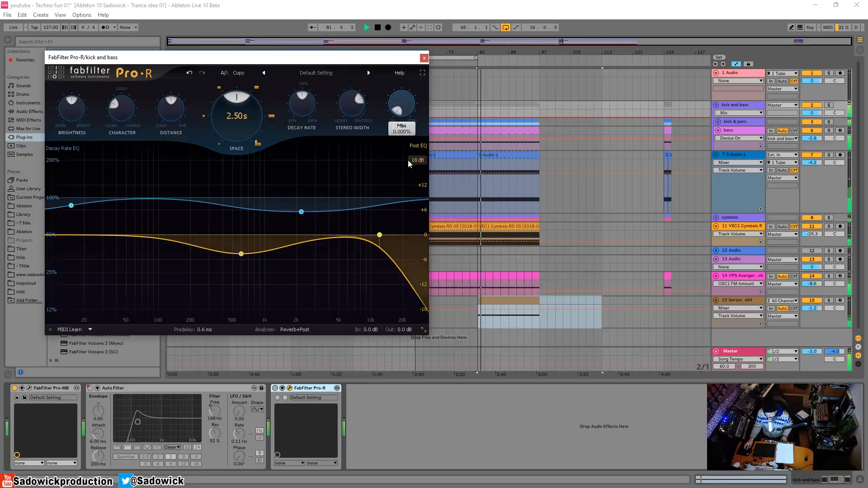
pyautogui.moveTo(402, 106); pyautogui.dragTo(400, 66)
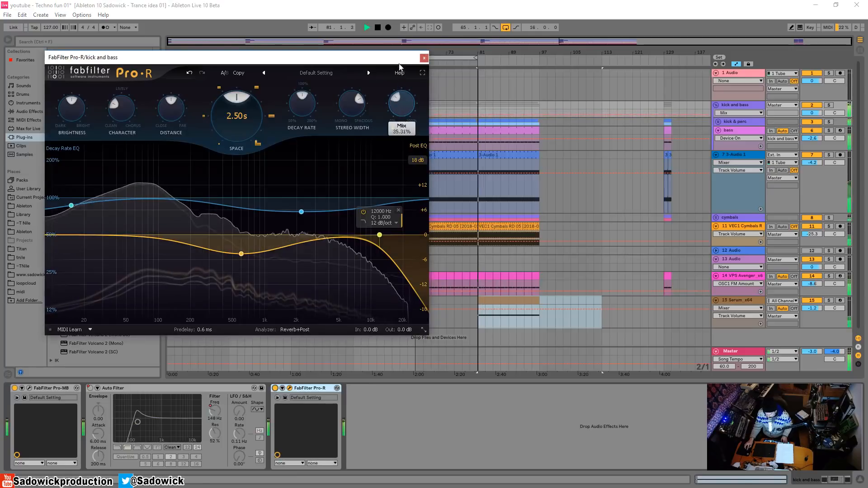
# Step: Play from bar 33, enlarge the kick and bass track's automation lane, and set Pro-R's mix to 0.000%
pyautogui.moveTo(171, 57); pyautogui.dragTo(309, 191)
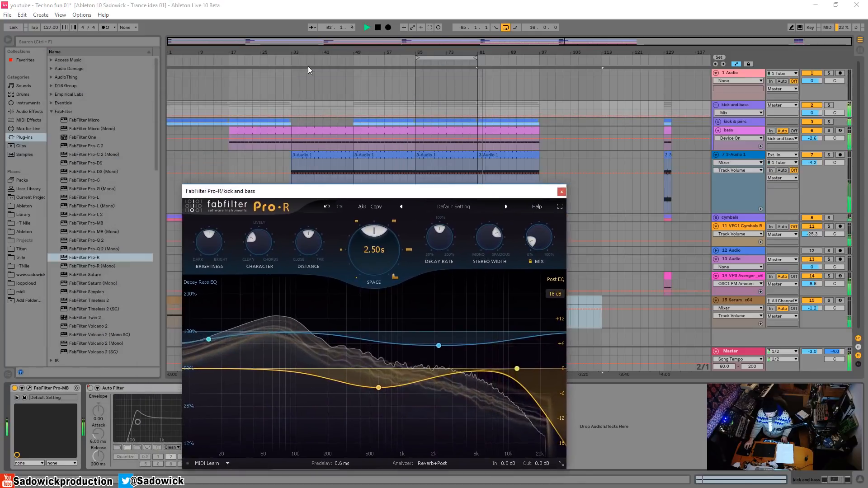
pyautogui.click(288, 63)
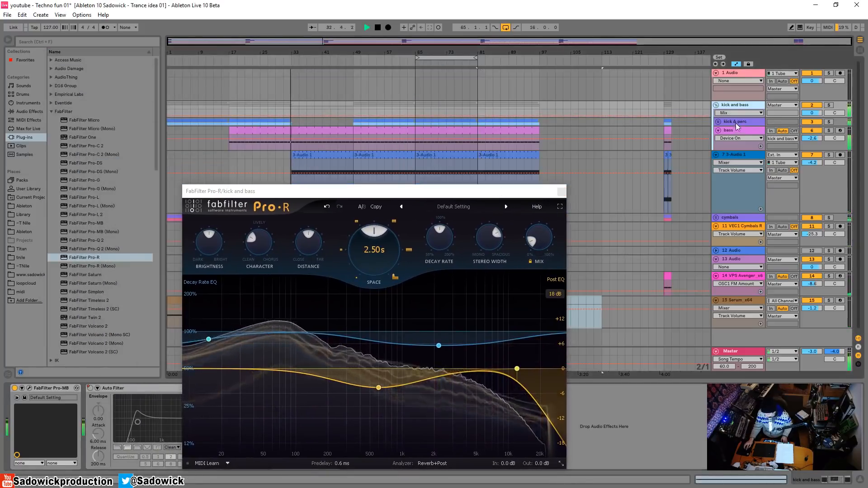
pyautogui.moveTo(737, 117); pyautogui.dragTo(737, 156)
pyautogui.moveTo(544, 241); pyautogui.dragTo(548, 320)
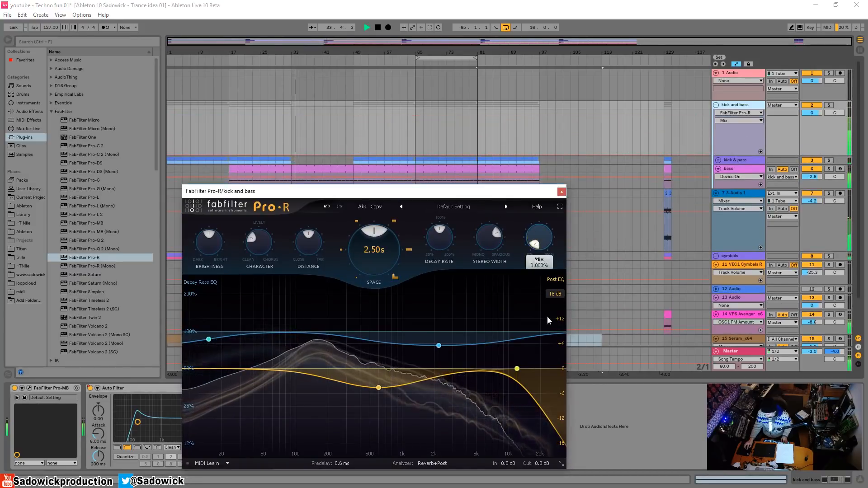
# Step: Draw Pro-R mix automation rising in a curve from bar 33 to a peak just before bar 49, then dropping to 0.00
pyautogui.click(292, 156)
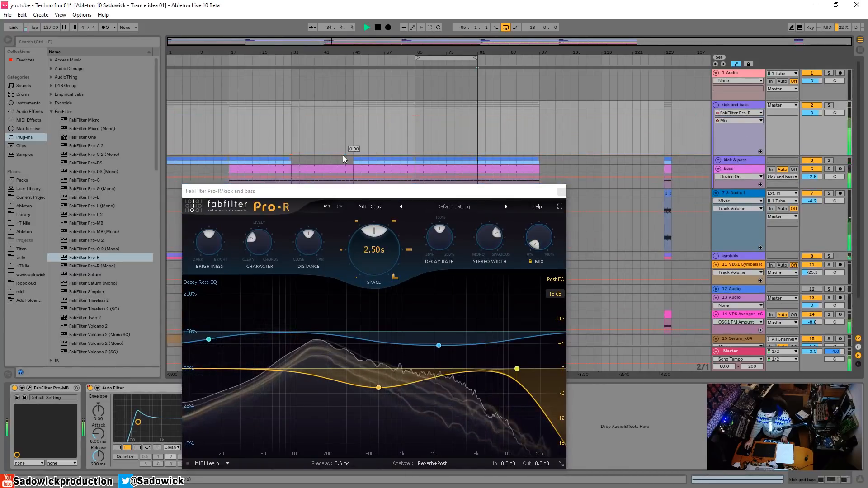
pyautogui.moveTo(353, 156); pyautogui.dragTo(345, 131)
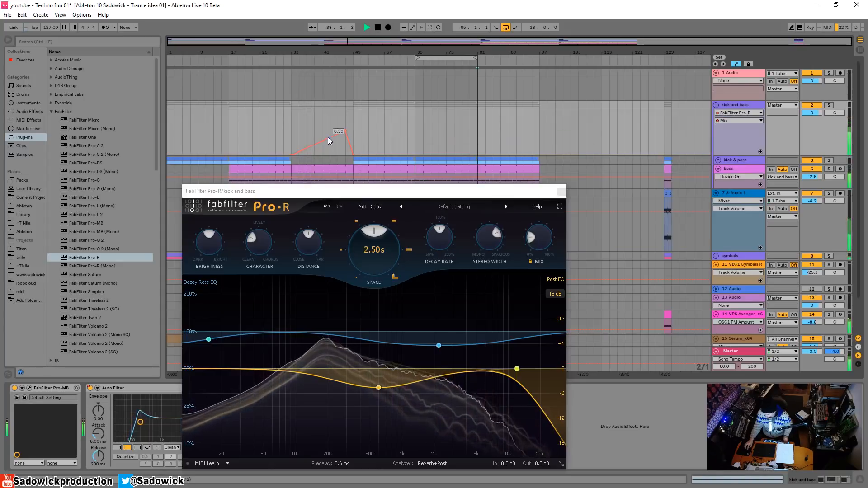
pyautogui.moveTo(329, 138); pyautogui.dragTo(322, 137)
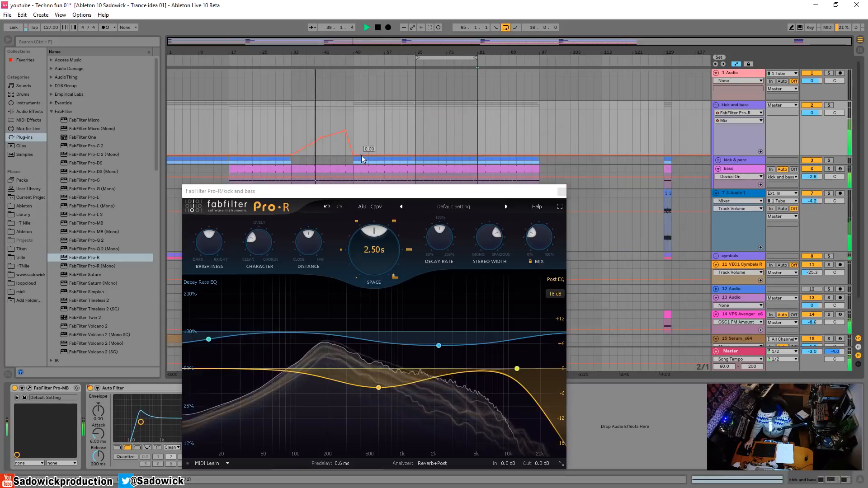
# Step: Darken the kick and bass Pro-R reverb, raise its character and stereo width, set space to about 3.47 s, and close its window
pyautogui.scroll(-3, 430, 139)
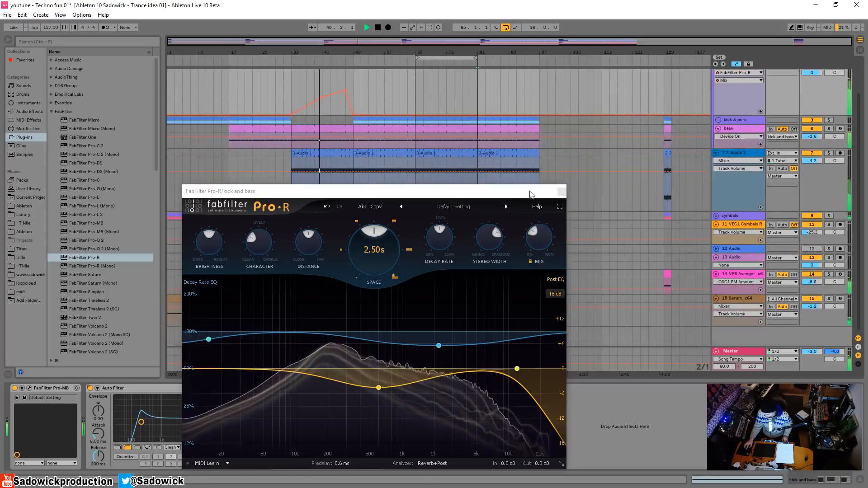
pyautogui.moveTo(531, 194); pyautogui.dragTo(454, 189)
pyautogui.moveTo(294, 250); pyautogui.dragTo(294, 240)
pyautogui.moveTo(186, 240); pyautogui.dragTo(183, 175)
pyautogui.moveTo(132, 226); pyautogui.dragTo(113, 358)
pyautogui.moveTo(419, 229); pyautogui.dragTo(408, 237)
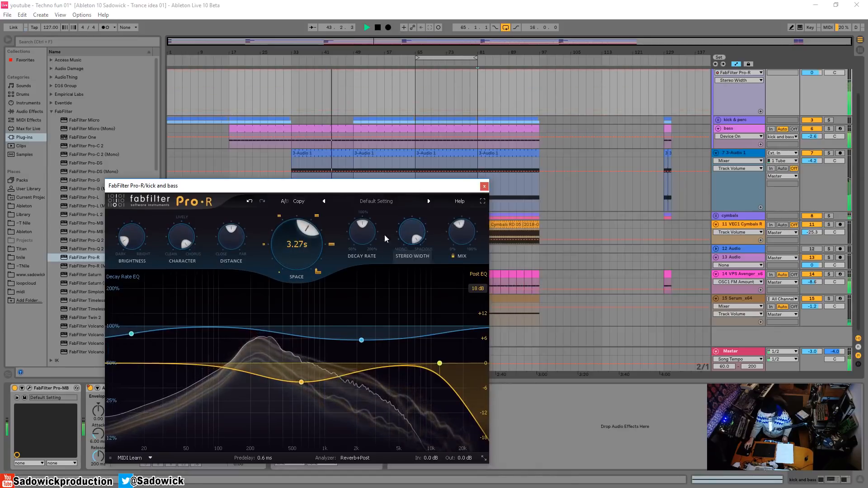
pyautogui.moveTo(311, 245); pyautogui.dragTo(311, 239)
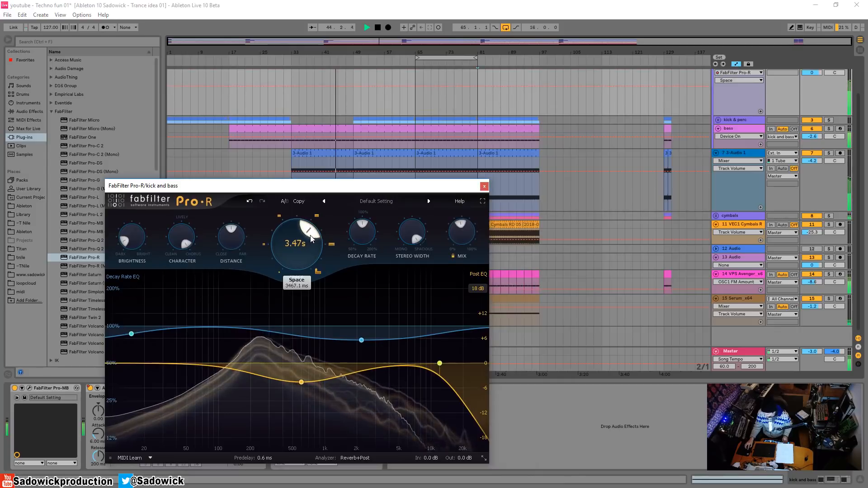
pyautogui.click(485, 186)
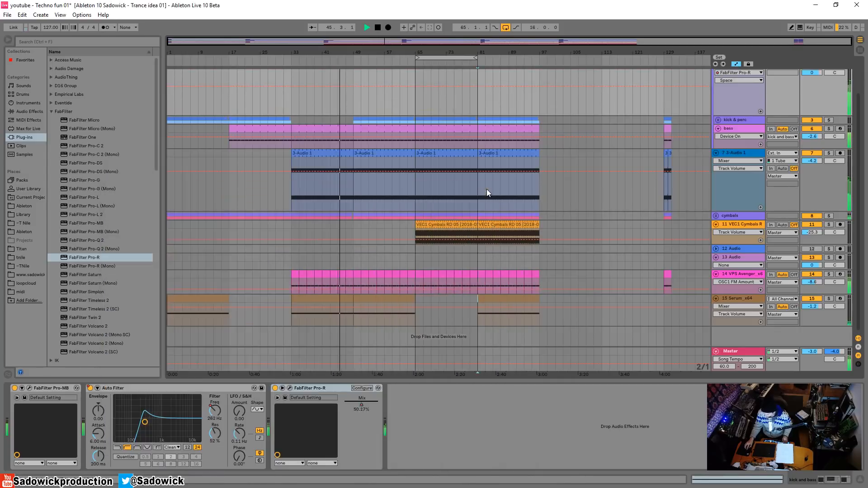
# Step: Compact the kick and bass and 3-Audio tracks, and insert an EQ Eight before the Compressor on the VPS Avenger track
pyautogui.moveTo(803, 113); pyautogui.dragTo(819, 94)
pyautogui.moveTo(820, 202); pyautogui.dragTo(817, 160)
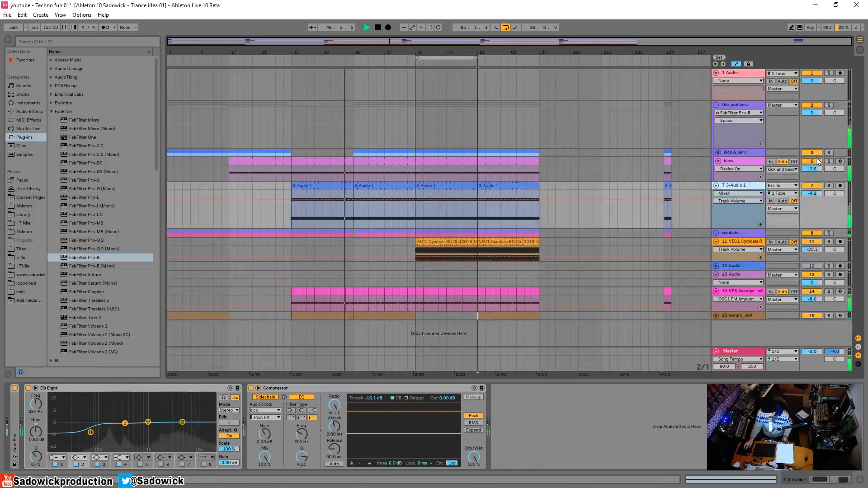
pyautogui.click(822, 307)
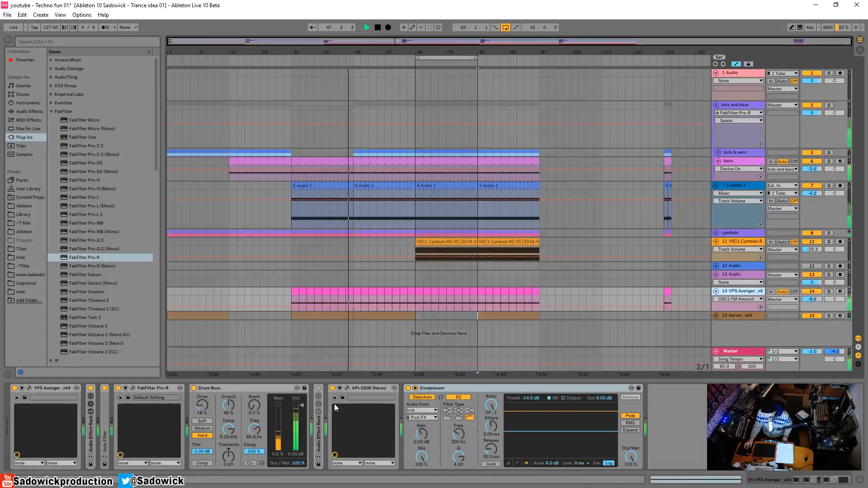
pyautogui.click(30, 111)
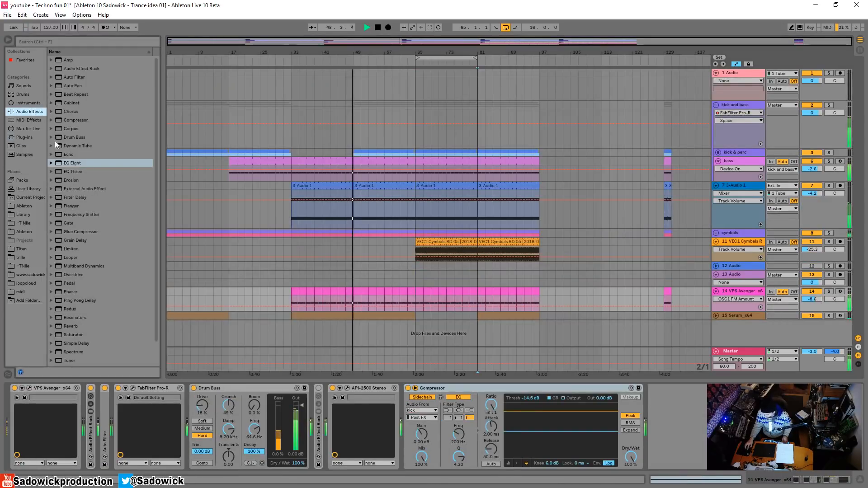
pyautogui.moveTo(66, 164); pyautogui.dragTo(414, 433)
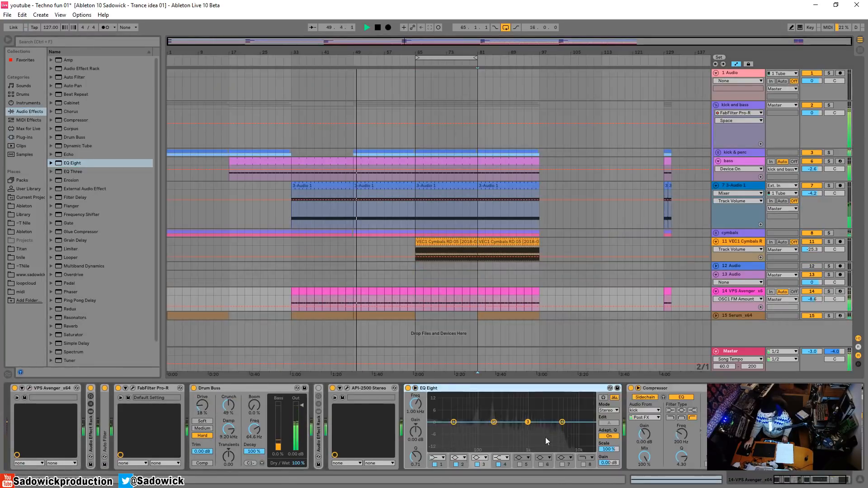
# Step: Play from bar 81 and set the Avenger's EQ Eight band 3 to -0.67 dB at 344 Hz and band 4 to -5.58 dB at 2.40 kHz
pyautogui.click(528, 423)
pyautogui.press('space')
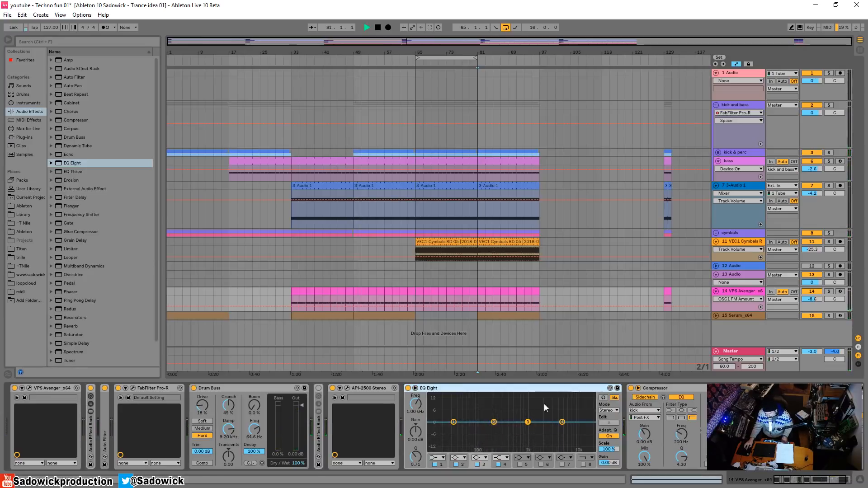
pyautogui.moveTo(528, 422); pyautogui.dragTo(505, 424)
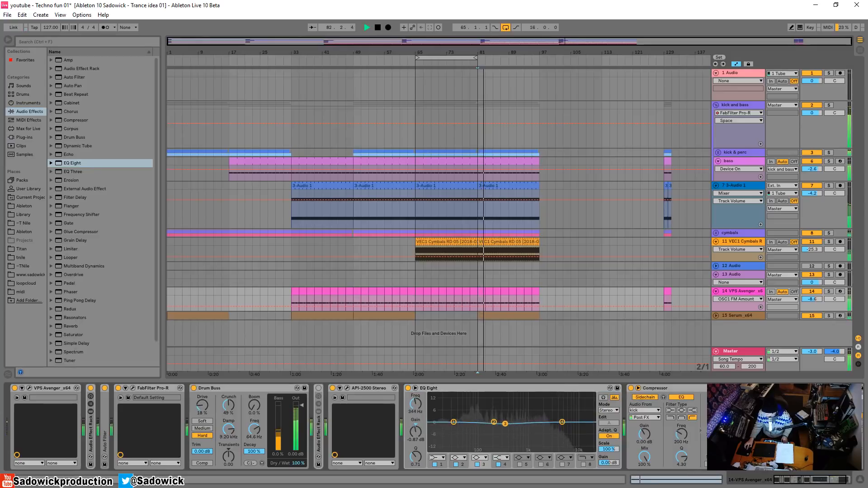
pyautogui.moveTo(560, 436); pyautogui.dragTo(546, 433)
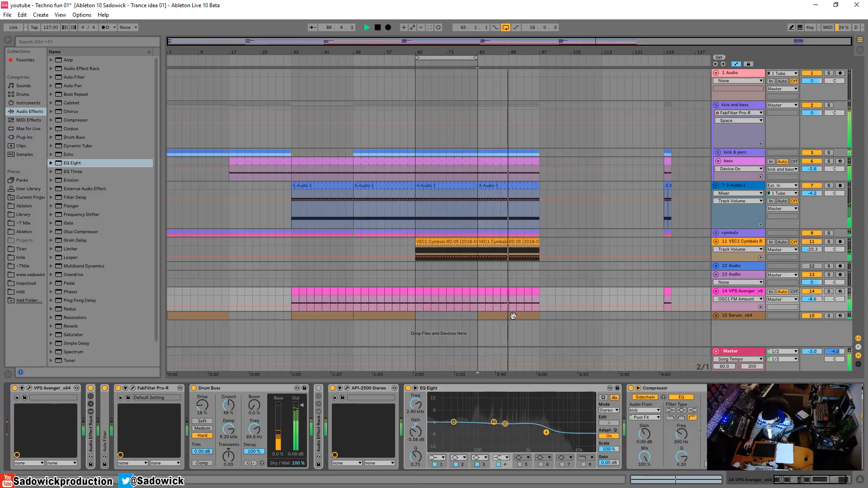
# Step: Stop playback, move the 16-bar loop to start at bar 81, and show the Serum track's Fil Cutoff automation
pyautogui.click(533, 315)
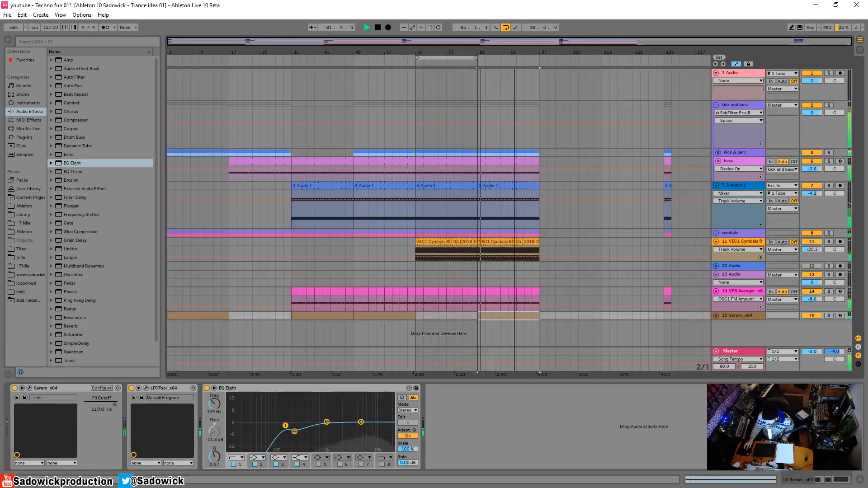
pyautogui.press('space')
pyautogui.moveTo(459, 58); pyautogui.dragTo(522, 70)
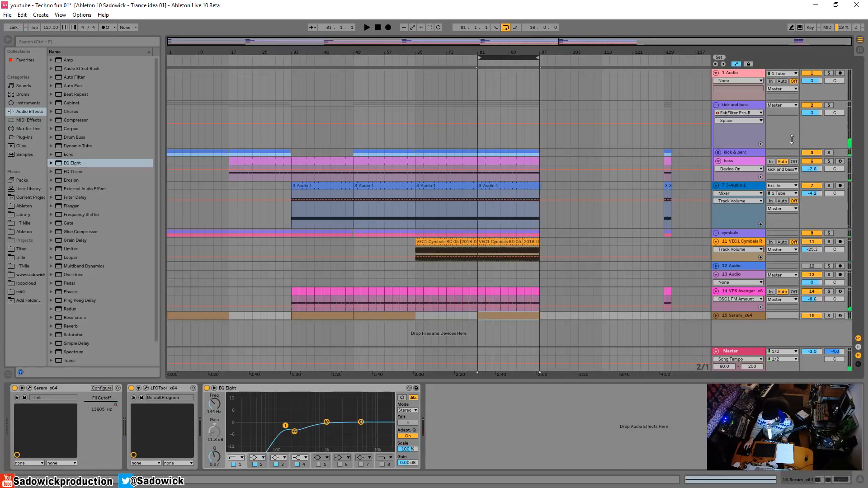
pyautogui.click(110, 398)
# Step: Show the kick and bass Auto Filter's Device On automation in a separate lane and draw it on from bar 81 to 97
pyautogui.moveTo(798, 132); pyautogui.dragTo(804, 146)
pyautogui.click(88, 388)
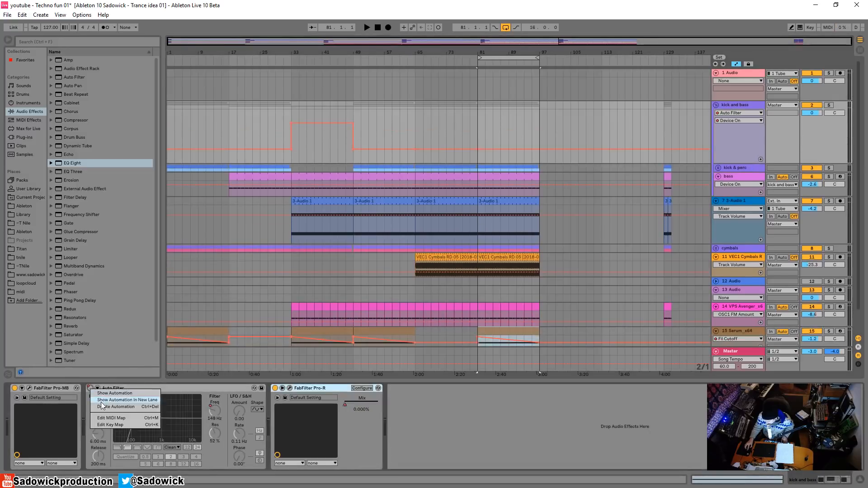
pyautogui.click(761, 159)
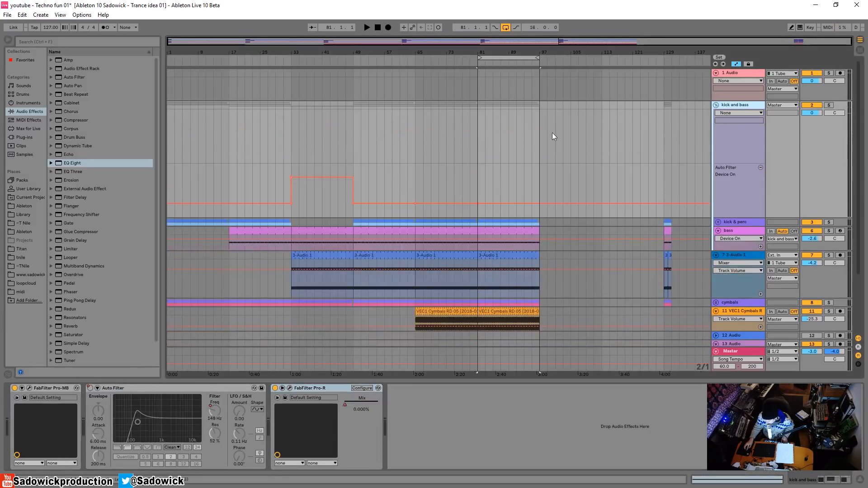
pyautogui.press('b')
pyautogui.click(482, 180)
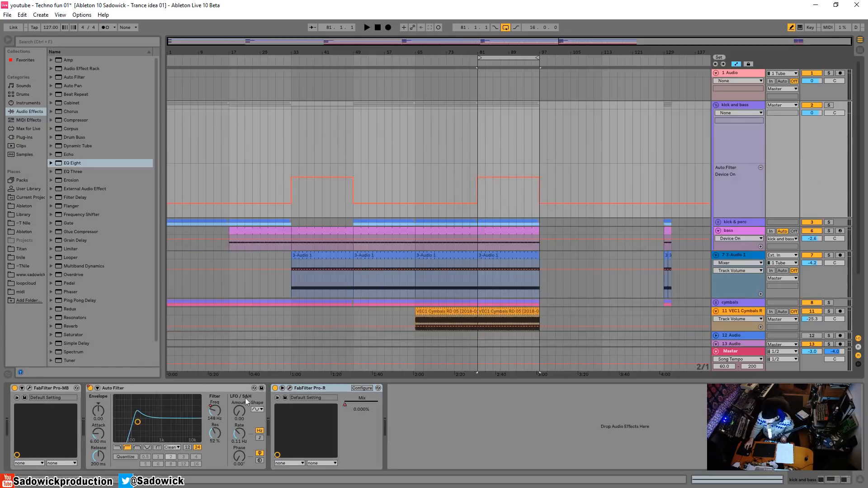
# Step: Give the Auto Filter Frequency its own lane, play from before bar 81, and ramp the frequency up from bar 81 to 334 Hz near bar 95
pyautogui.click(217, 412)
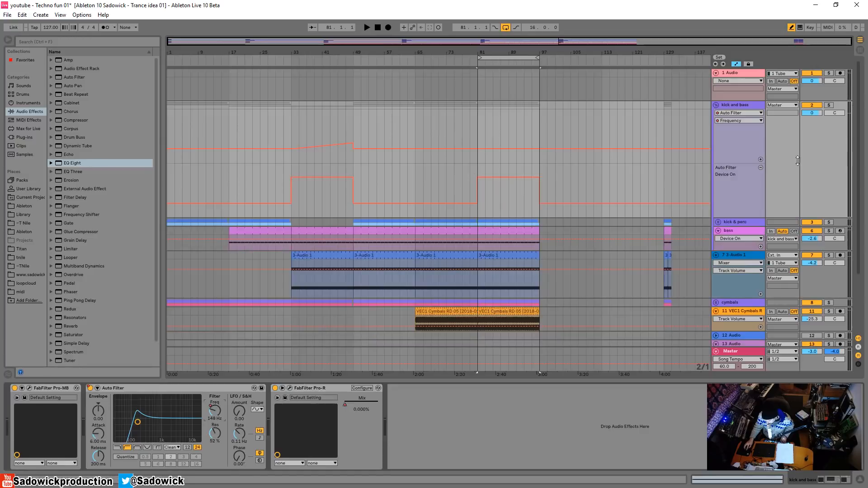
pyautogui.click(761, 159)
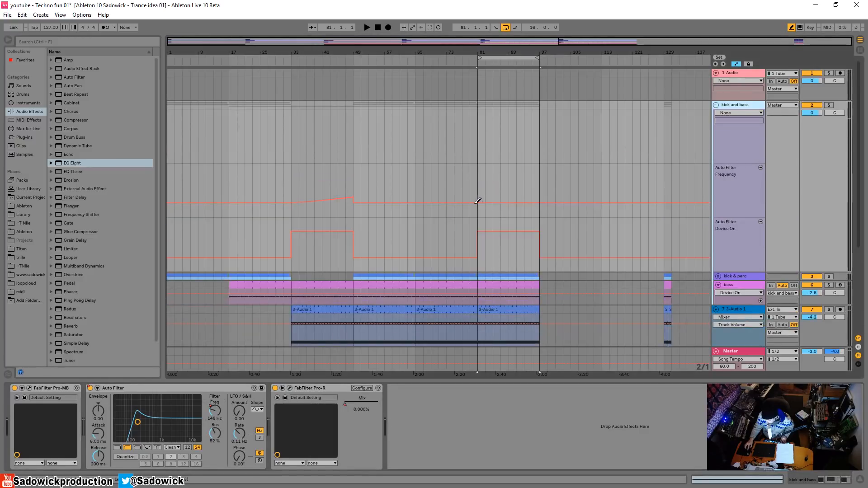
pyautogui.click(471, 63)
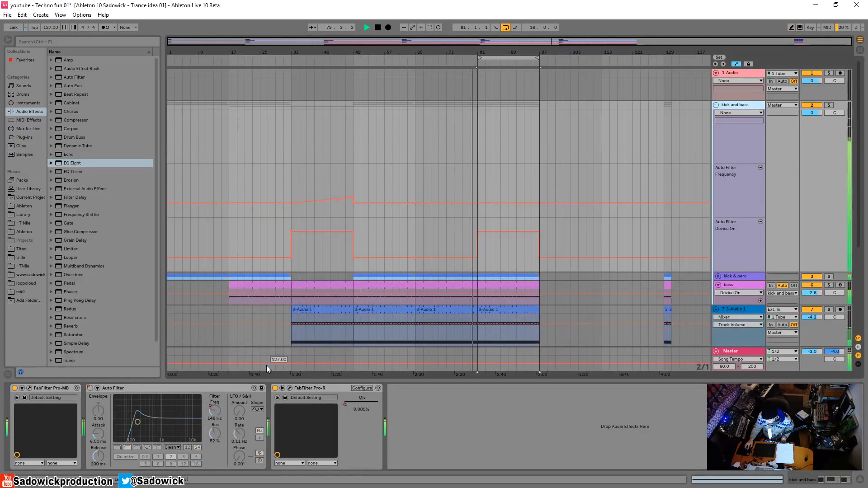
pyautogui.press('space')
pyautogui.click(466, 159)
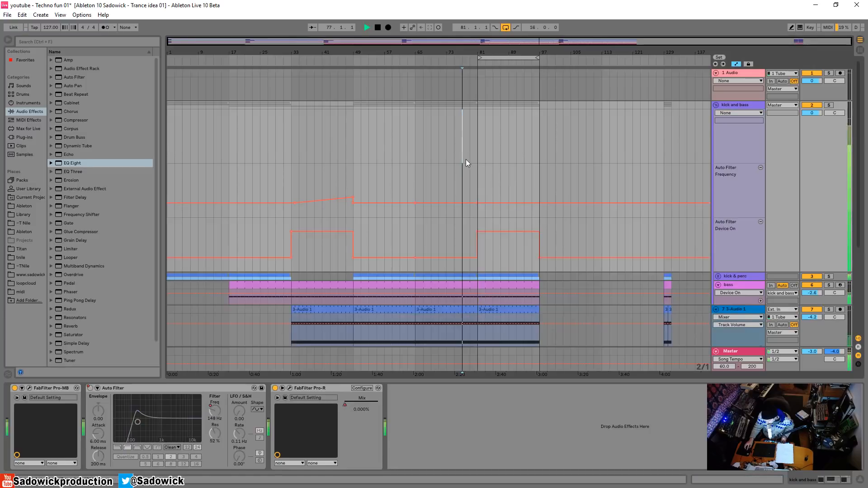
pyautogui.press('space')
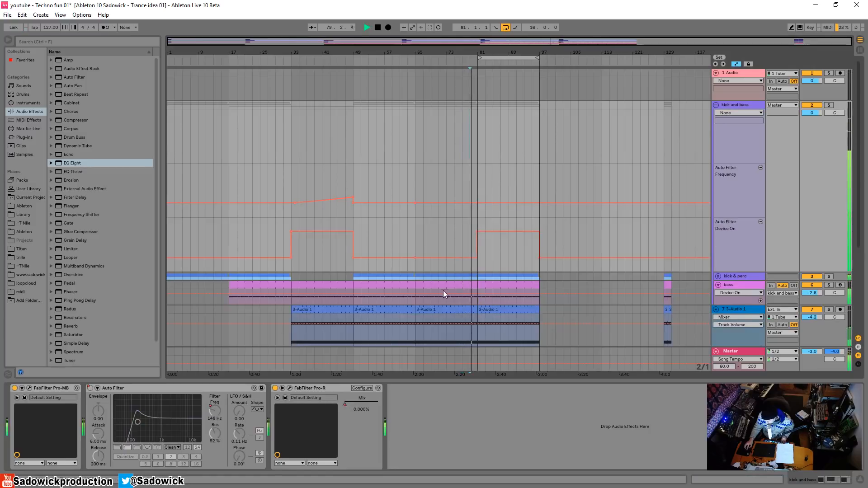
pyautogui.click(215, 411)
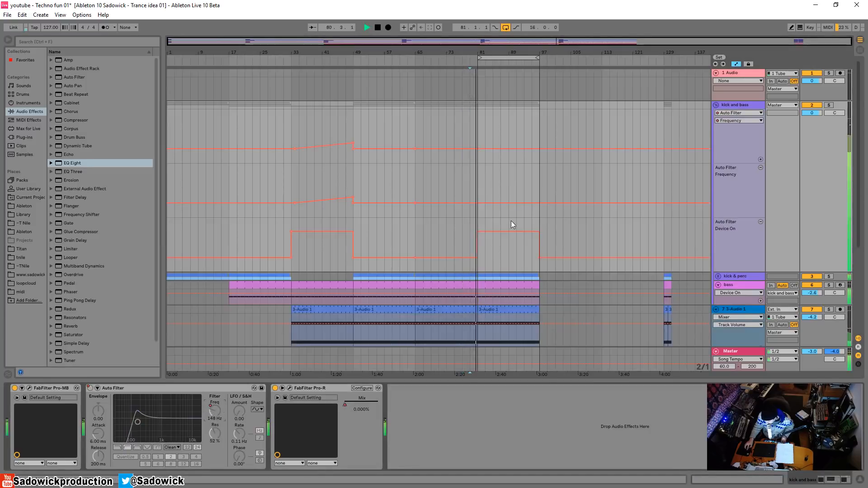
pyautogui.click(493, 148)
pyautogui.moveTo(493, 148); pyautogui.dragTo(532, 142)
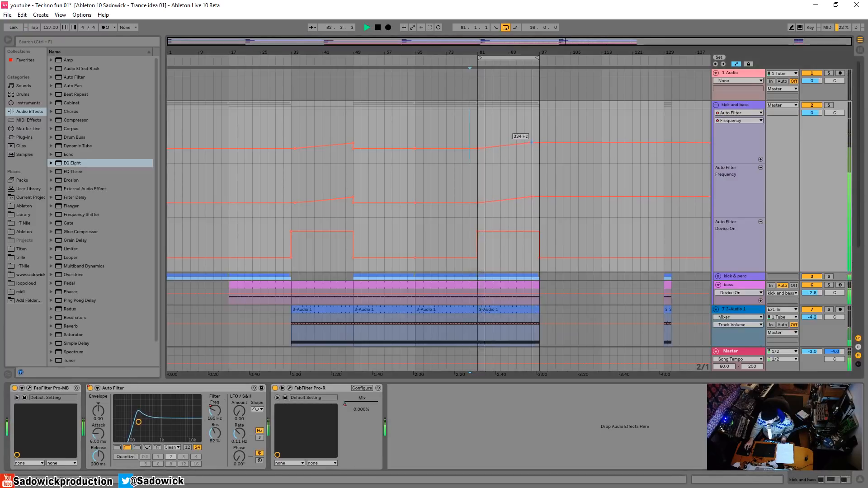
# Step: Draw the kick and bass Pro-R Mix automation at 19.66% from bar 81 to 97, and return it to 0.00 after bar 97
pyautogui.click(346, 404)
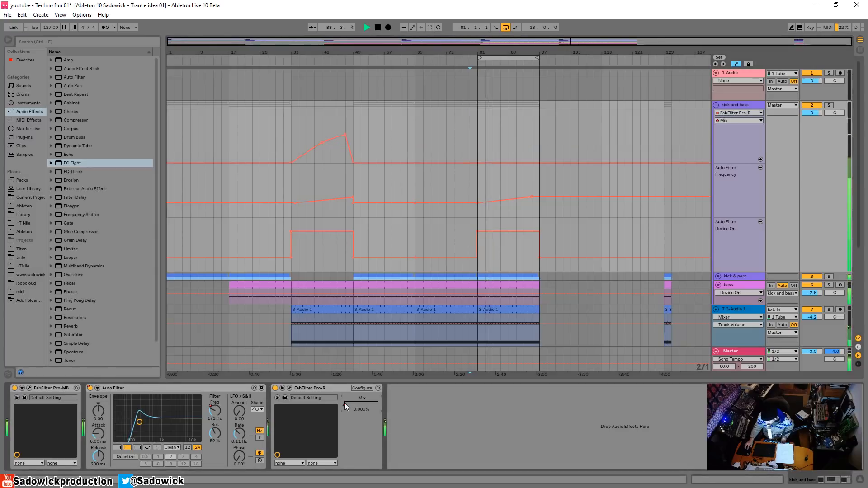
pyautogui.press('b')
pyautogui.click(485, 151)
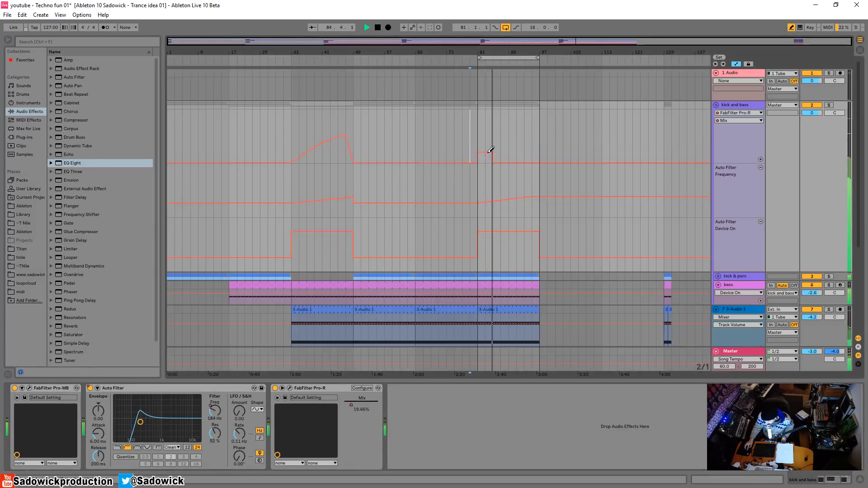
pyautogui.moveTo(493, 156)
pyautogui.mouseDown()
pyautogui.moveTo(545, 150)
pyautogui.moveTo(574, 180)
pyautogui.mouseUp()
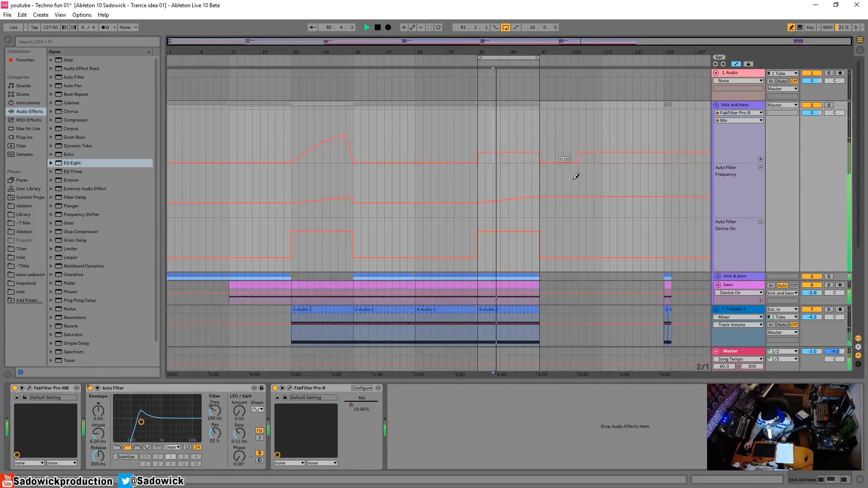
pyautogui.press('b')
pyautogui.click(579, 153)
pyautogui.press('b')
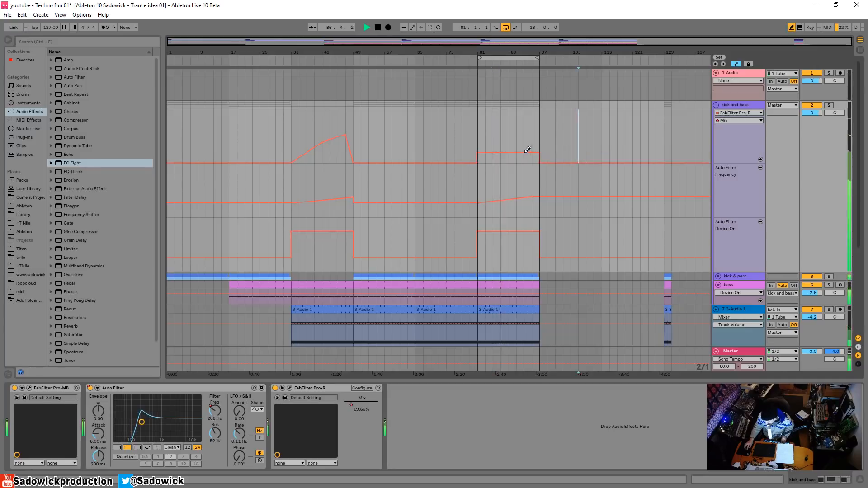
pyautogui.press('b')
pyautogui.moveTo(536, 153); pyautogui.dragTo(539, 143)
# Step: Show the Auto Filter Frequency automation again and delete the leftover clips around bar 129 on all tracks from kick & perc to VPS Avenger
pyautogui.click(215, 410)
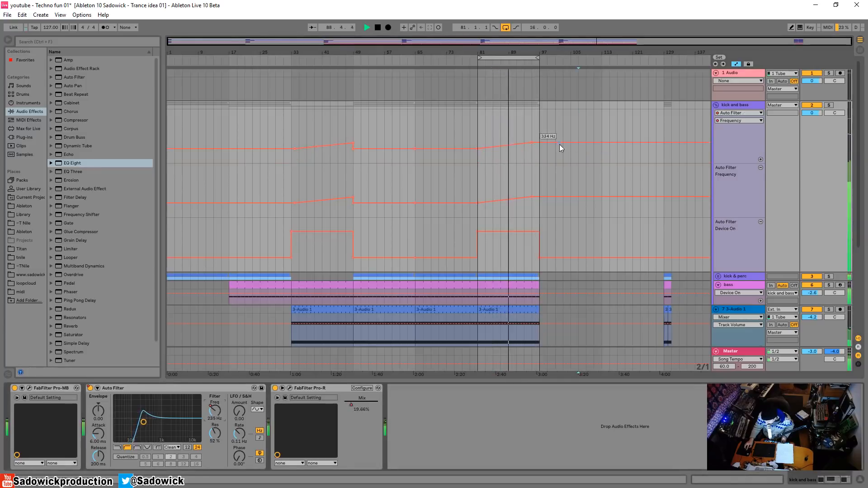
pyautogui.scroll(-5, 531, 151)
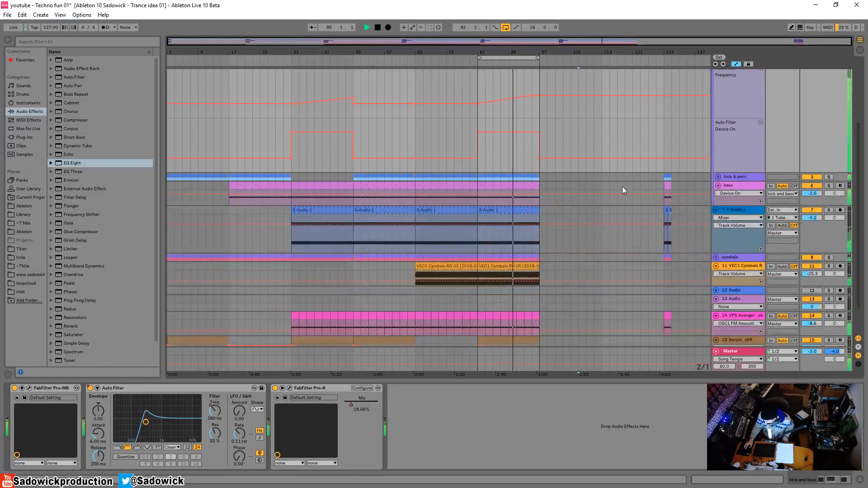
pyautogui.scroll(-2, 651, 180)
pyautogui.moveTo(650, 144); pyautogui.dragTo(687, 301)
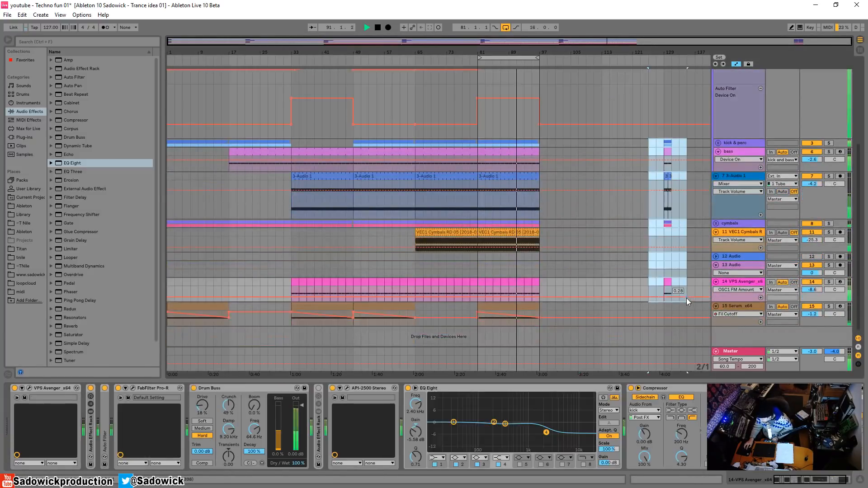
pyautogui.press('Delete')
# Step: Duplicate the bar 81–97 clips on all tracks from kick & perc to Serum into bars 97–113, and audition the section from bar 81
pyautogui.press('space')
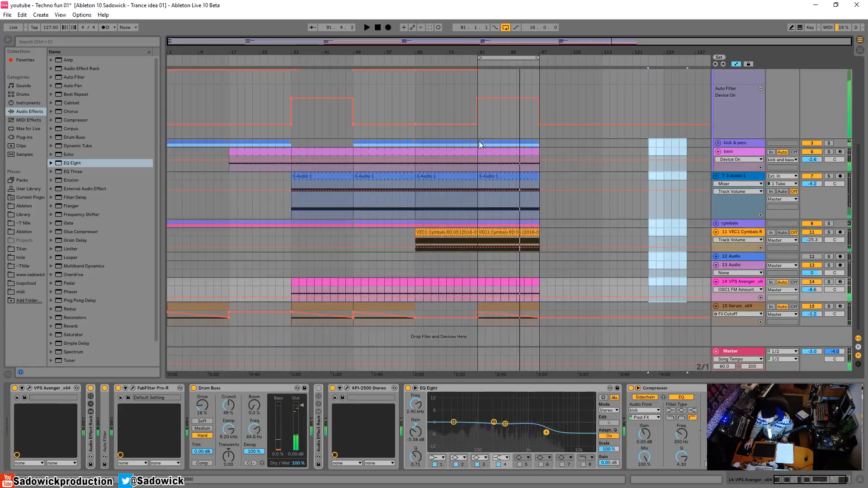
pyautogui.click(480, 167)
pyautogui.press('space')
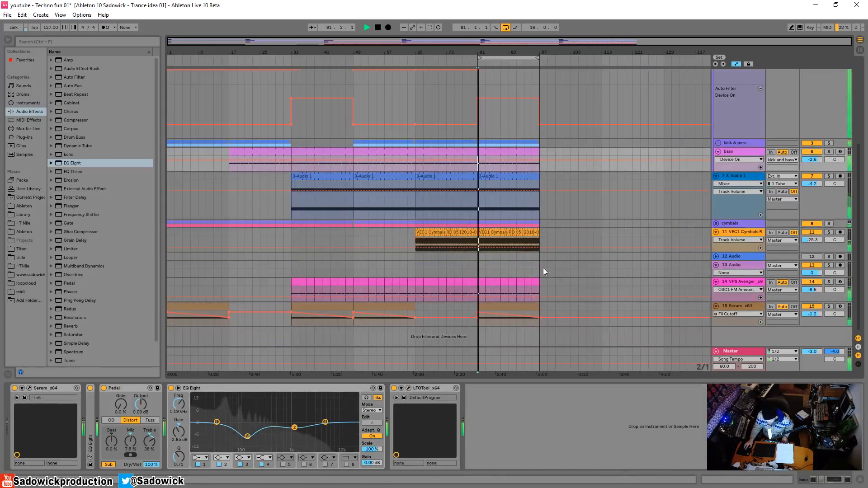
pyautogui.moveTo(540, 310); pyautogui.dragTo(481, 147)
pyautogui.hotkey('ctrl', 'd')
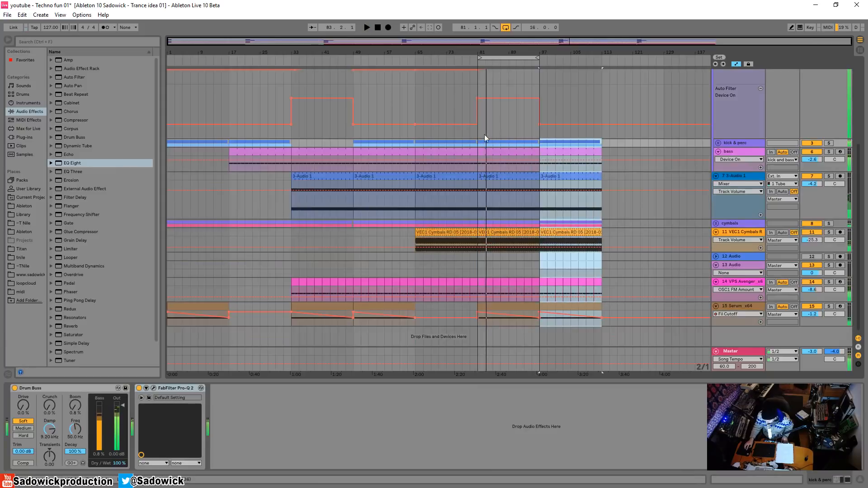
pyautogui.click(503, 129)
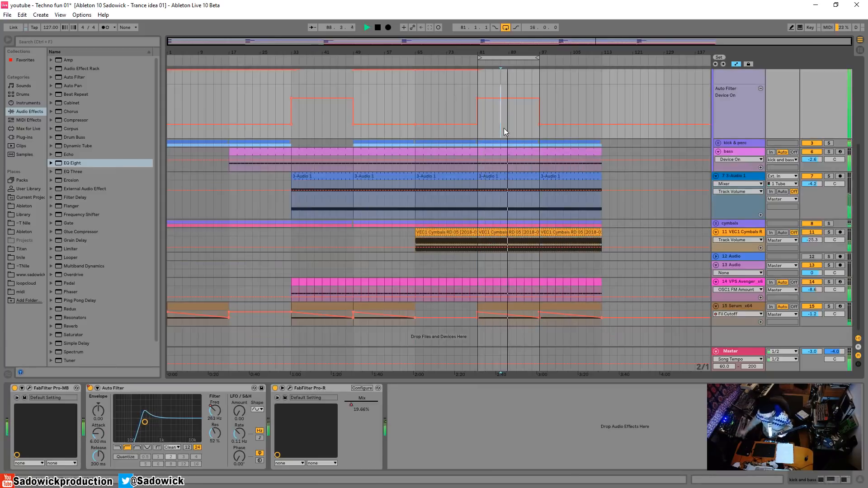
pyautogui.scroll(2, 828, 144)
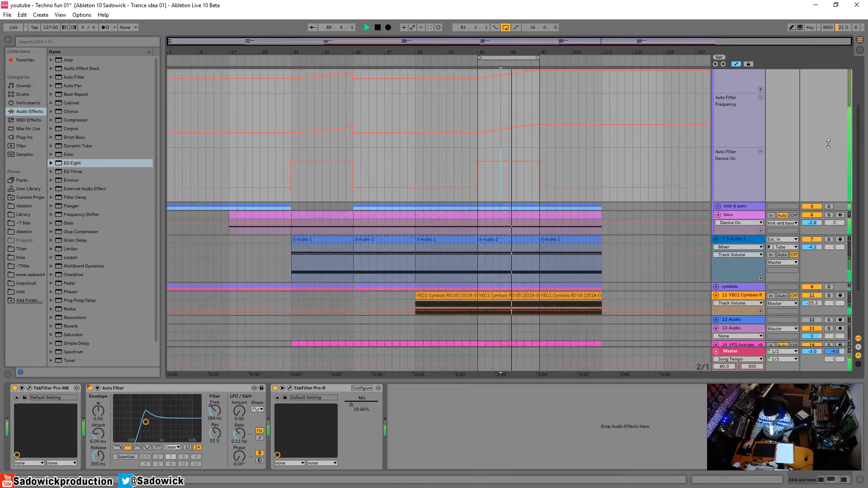
# Step: Hide the automation lanes, turn off the loop over bars 81–97, and reduce the height of the 3-Audio 1 track
pyautogui.moveTo(829, 145); pyautogui.dragTo(819, 129)
pyautogui.scroll(2, 758, 166)
pyautogui.scroll(-1, 760, 167)
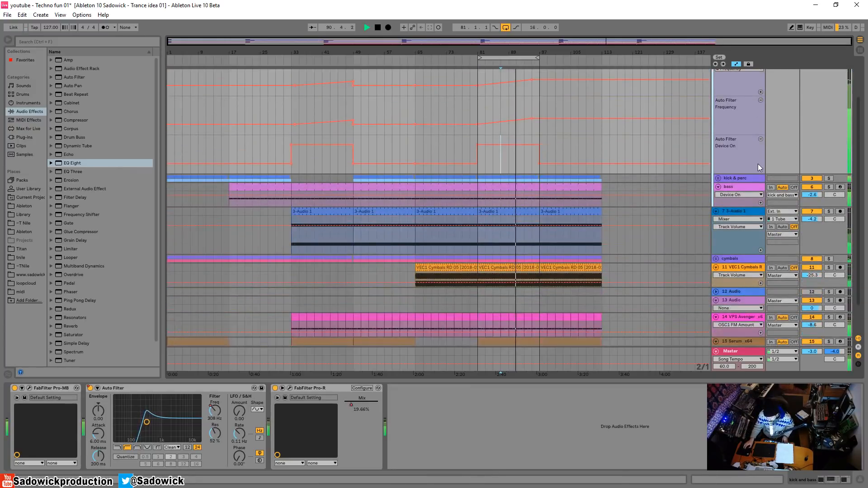
pyautogui.scroll(-3, 658, 163)
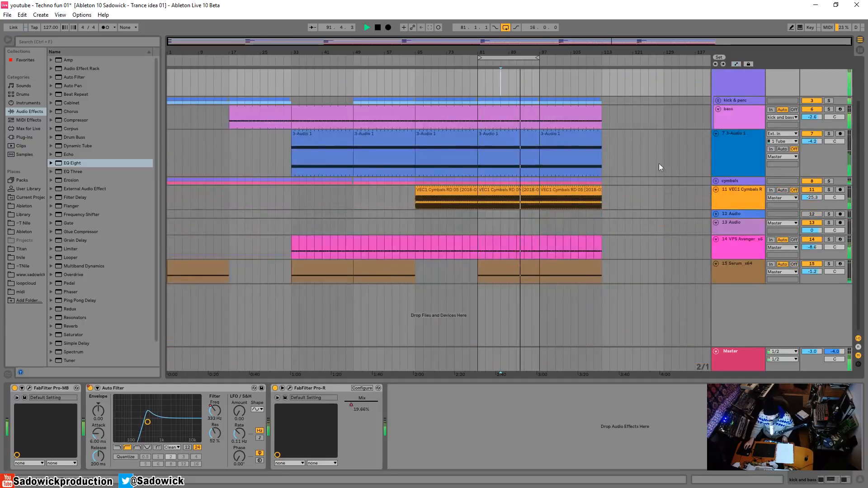
pyautogui.scroll(2, 658, 164)
pyautogui.rightClick(517, 59)
pyautogui.click(525, 65)
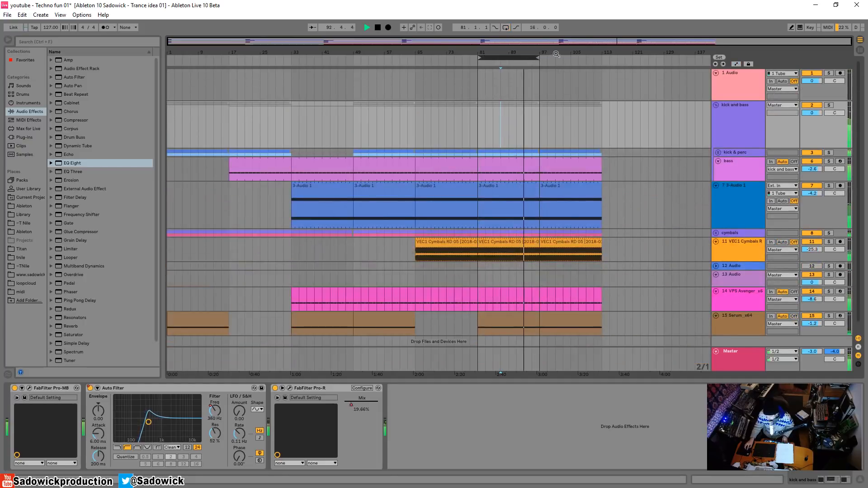
pyautogui.scroll(-1, 579, 175)
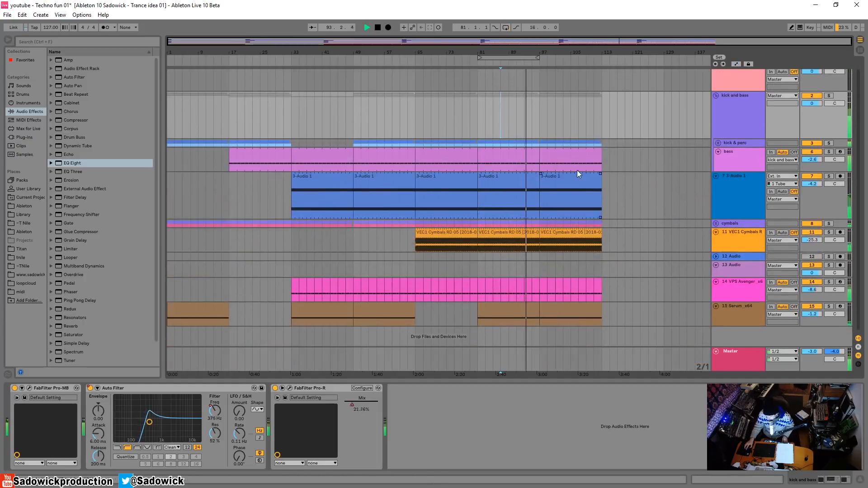
pyautogui.click(535, 233)
pyautogui.moveTo(832, 219); pyautogui.dragTo(832, 192)
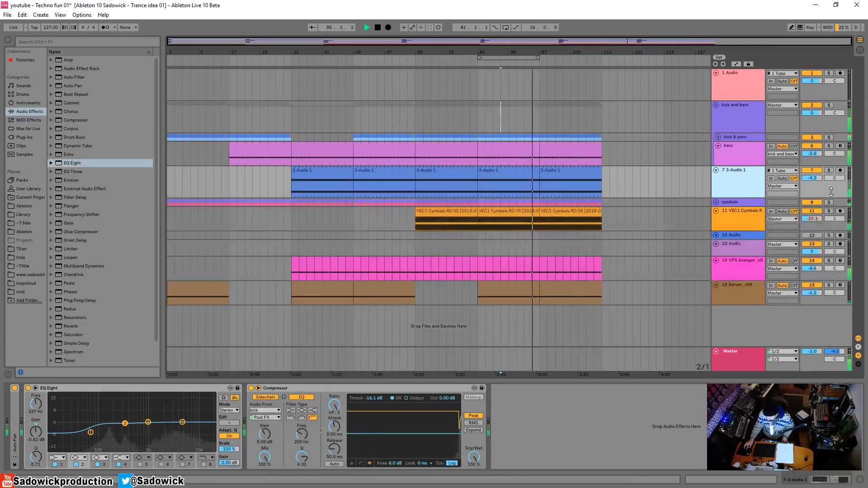
# Step: Open the VPS Avenger editor and try OSC 1's vibrato amount at 95.78%, returning it to 0.00%
pyautogui.click(728, 258)
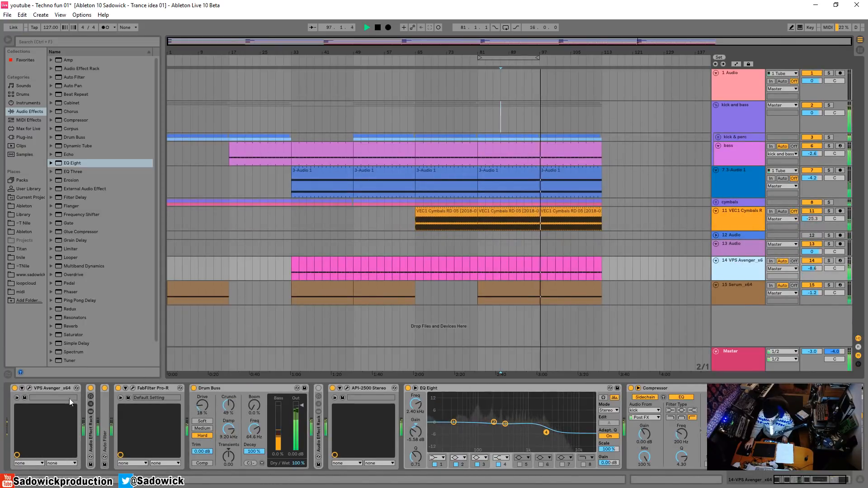
pyautogui.click(29, 389)
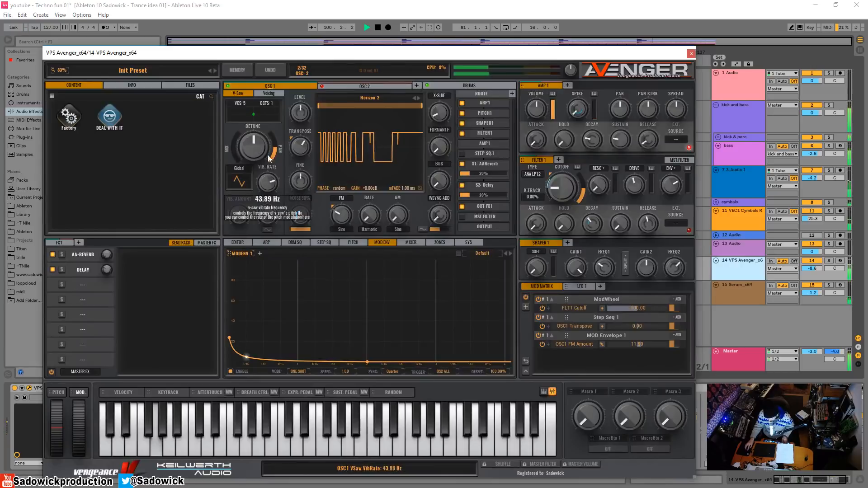
pyautogui.moveTo(246, 215); pyautogui.dragTo(240, 170)
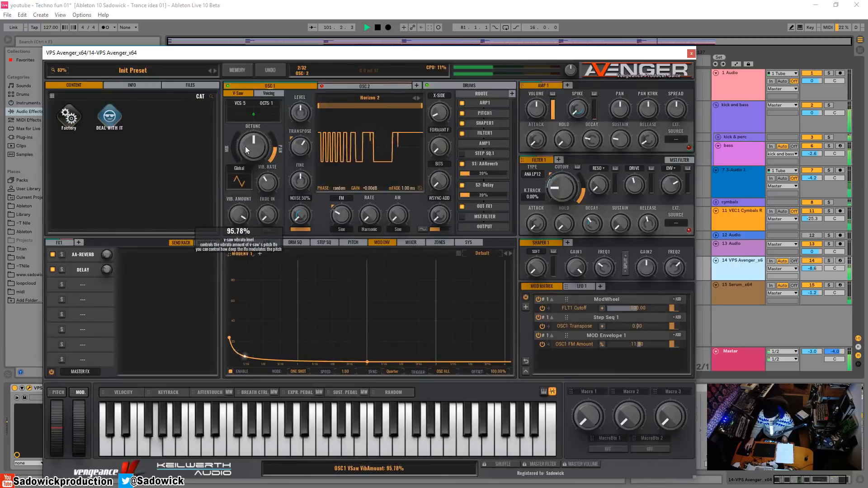
pyautogui.moveTo(270, 217); pyautogui.dragTo(240, 327)
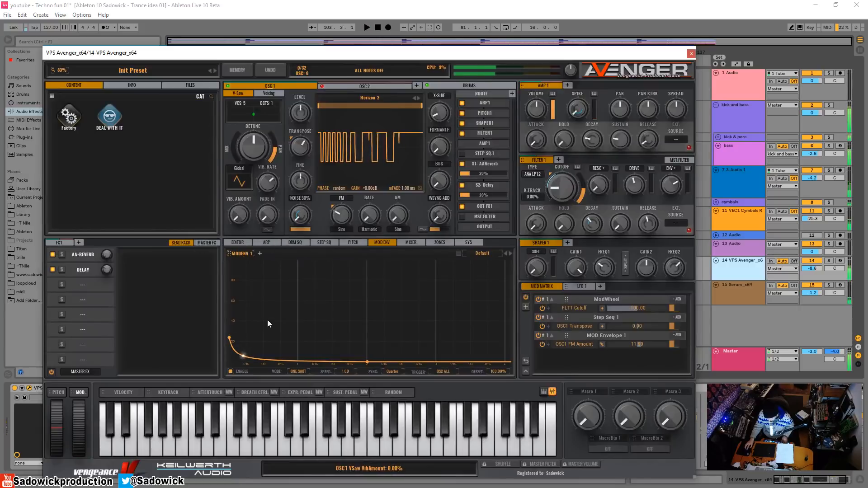
# Step: Audition OSC 1's fine tune at up to 44.60 cents, reset it to 0.00 cents, and close the Avenger editor
pyautogui.press('space')
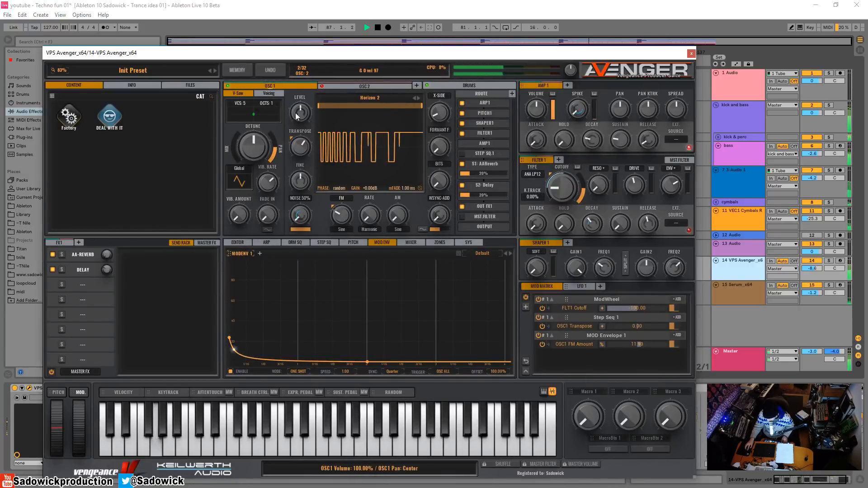
pyautogui.press('space')
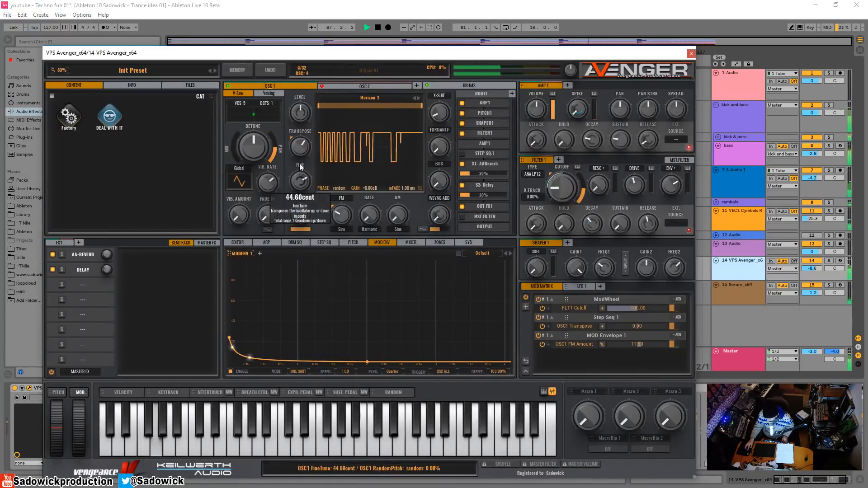
pyautogui.scroll(-4, 302, 183)
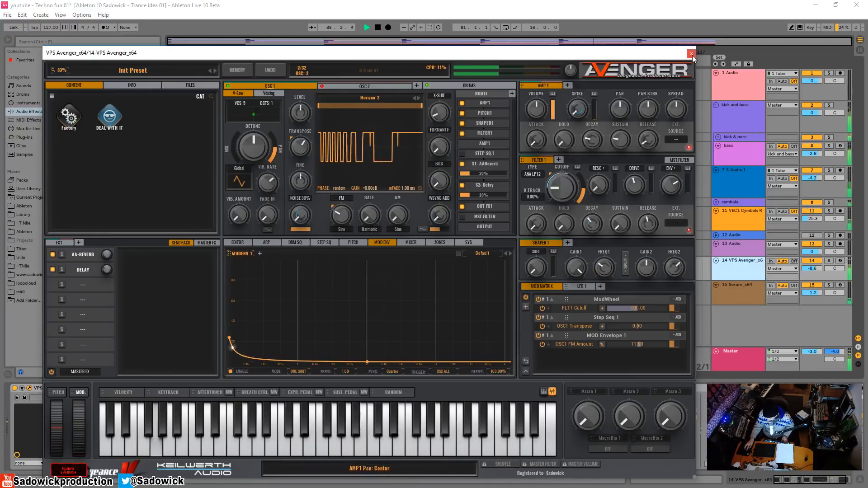
pyautogui.scroll(-2, 309, 181)
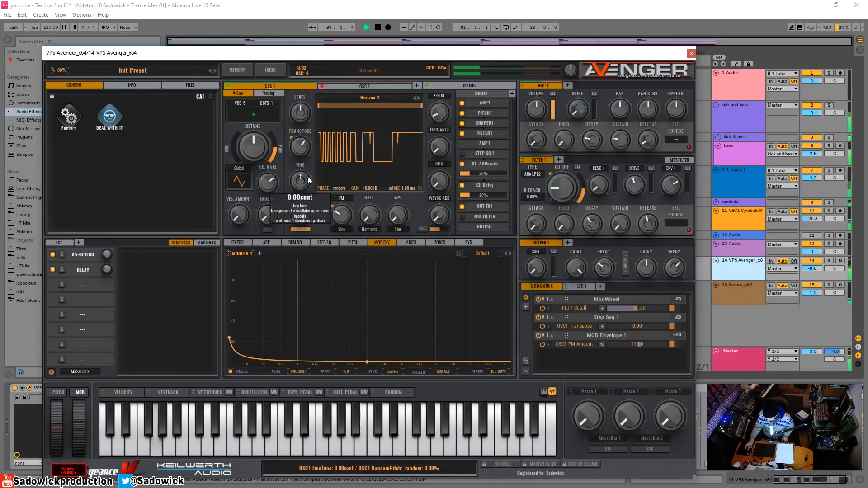
pyautogui.click(691, 53)
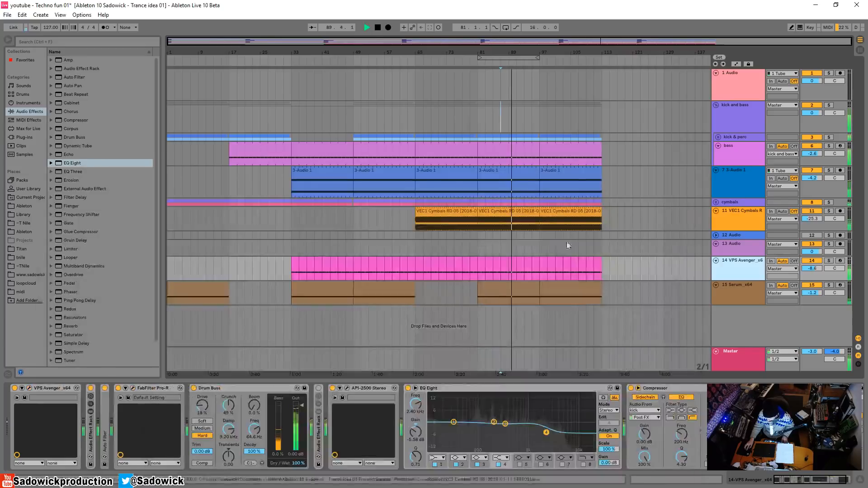
# Step: Show automation, enlarge the VPS Avenger track, and draw an OSC1 FineTune rise from 0.50 at bar 95, dropping back to 0.50 at bar 97
pyautogui.click(737, 64)
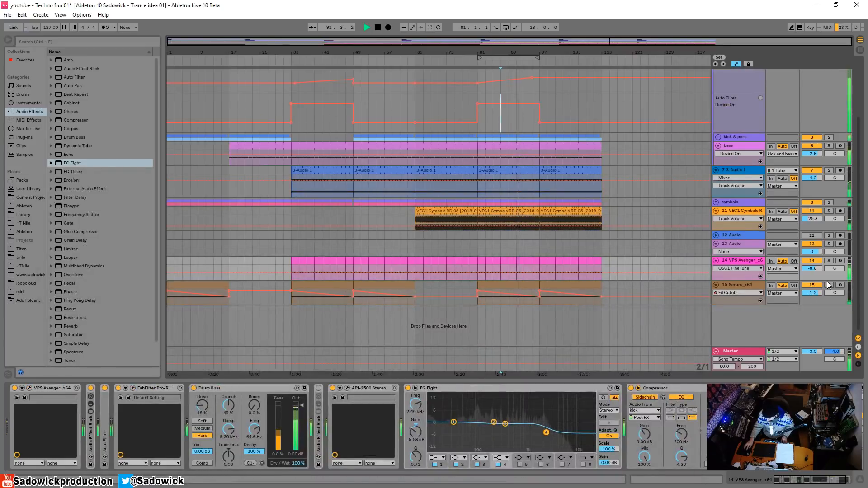
pyautogui.moveTo(830, 281); pyautogui.dragTo(829, 334)
pyautogui.scroll(-2, 614, 300)
pyautogui.scroll(-1, 505, 330)
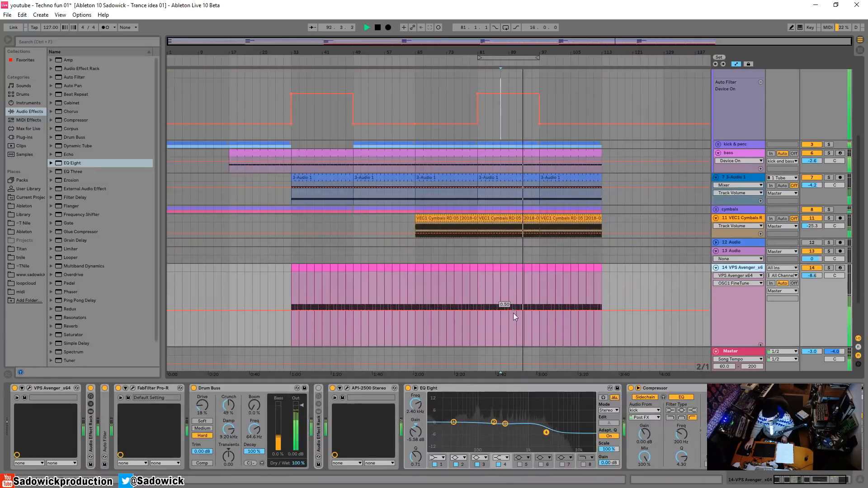
pyautogui.click(536, 290)
pyautogui.click(531, 288)
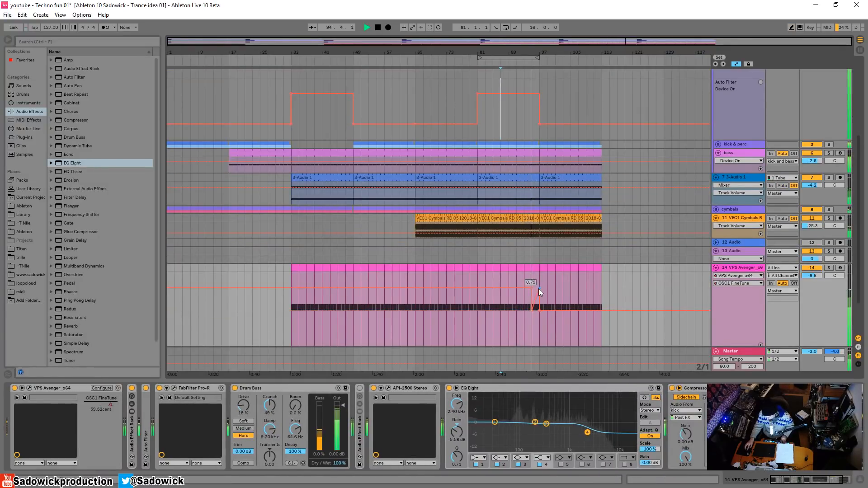
pyautogui.click(532, 290)
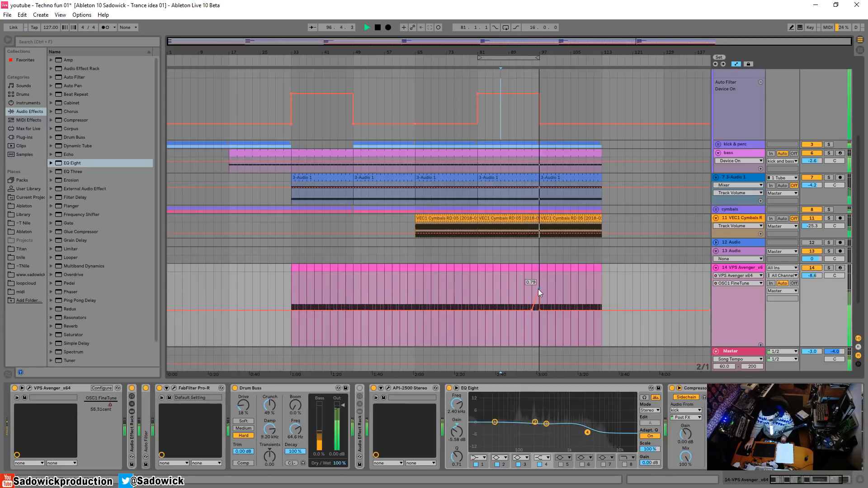
pyautogui.click(528, 64)
pyautogui.moveTo(535, 52); pyautogui.dragTo(444, 262)
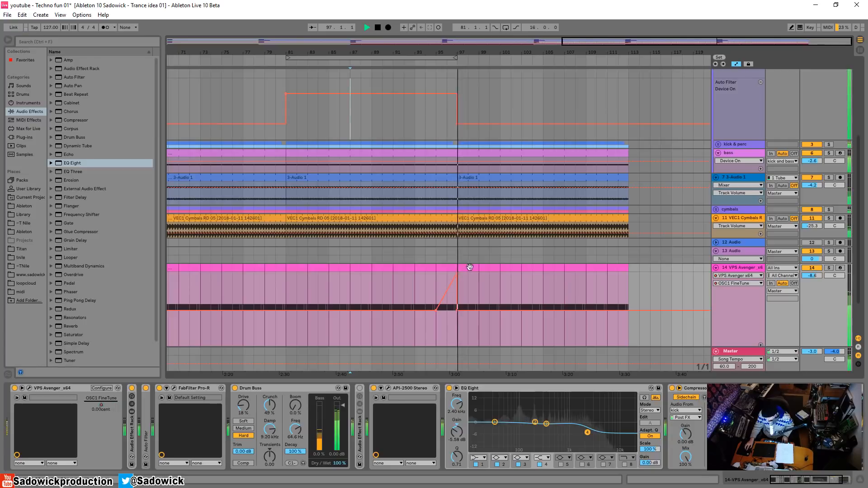
pyautogui.doubleClick(447, 44)
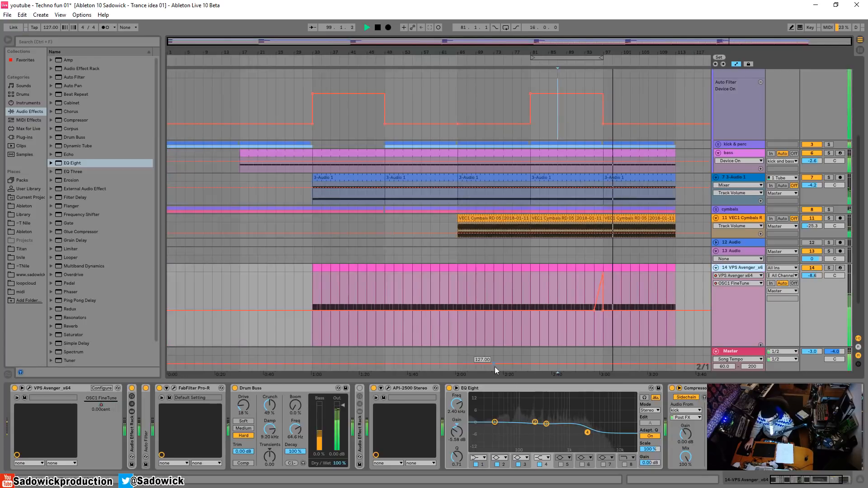
# Step: Try a Ping Pong Delay before the Compressor on VPS Avenger with beat time 2 and 22% dry/wet, and remove it
pyautogui.moveTo(75, 302); pyautogui.dragTo(443, 390)
pyautogui.doubleClick(394, 389)
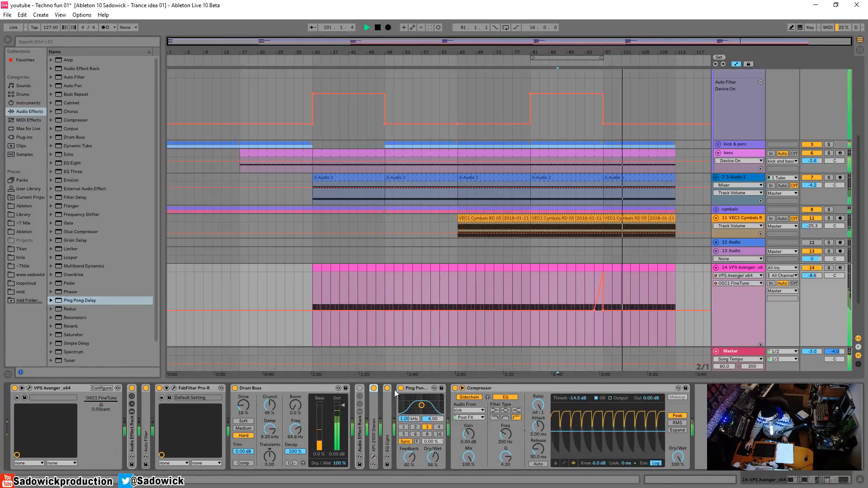
pyautogui.moveTo(428, 454)
pyautogui.mouseDown()
pyautogui.moveTo(428, 484)
pyautogui.moveTo(433, 447)
pyautogui.moveTo(433, 467)
pyautogui.mouseUp()
pyautogui.click(403, 427)
pyautogui.click(415, 428)
pyautogui.rightClick(425, 388)
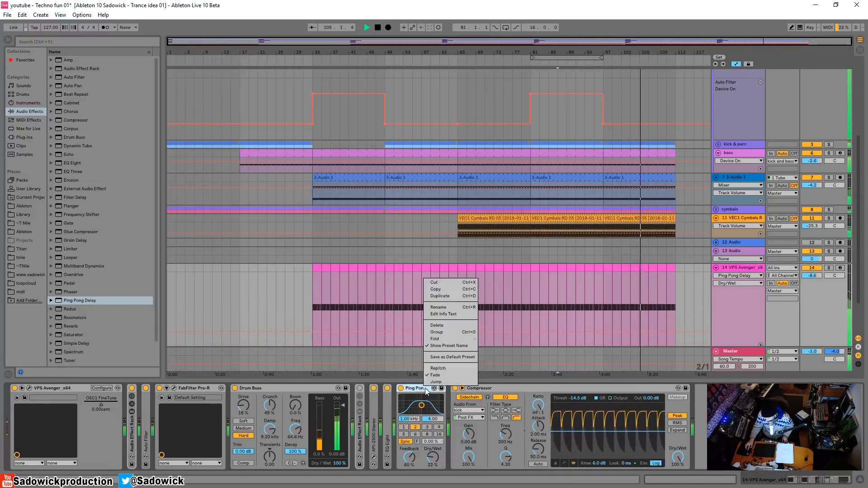
pyautogui.click(437, 289)
pyautogui.press('Delete')
# Step: Add a Simple Delay before the Compressor on VPS Avenger, with 100% dry/wet and 0% feedback
pyautogui.moveTo(73, 343); pyautogui.dragTo(397, 437)
pyautogui.press('space')
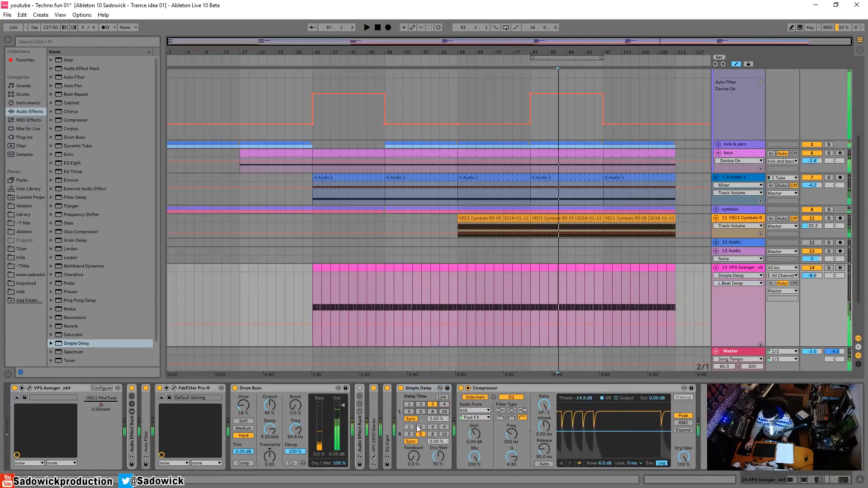
pyautogui.moveTo(438, 458); pyautogui.dragTo(438, 425)
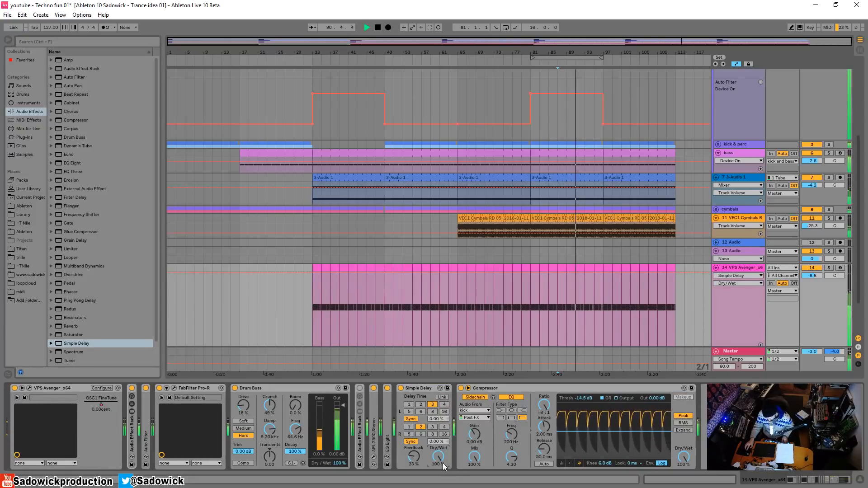
pyautogui.moveTo(422, 457); pyautogui.dragTo(421, 474)
# Step: Set the Simple Delay's left beat time to 3 and right beat time to 1, and its dry/wet to 21%
pyautogui.click(421, 405)
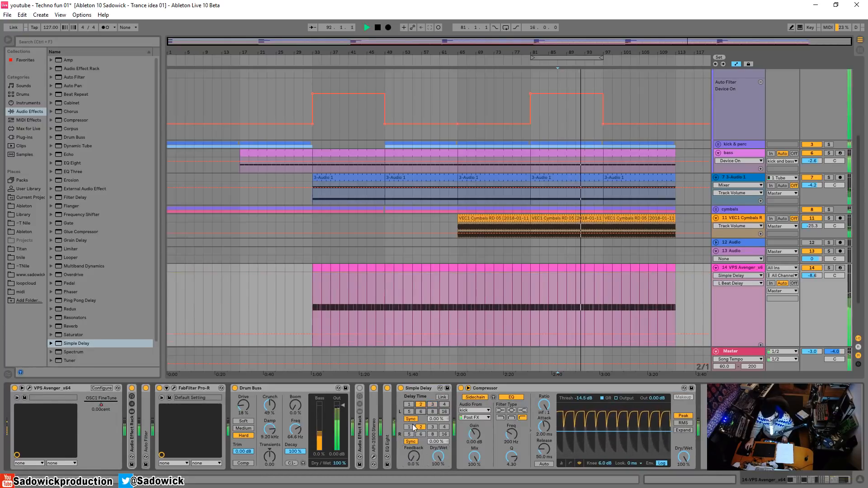
pyautogui.click(409, 427)
pyautogui.click(433, 404)
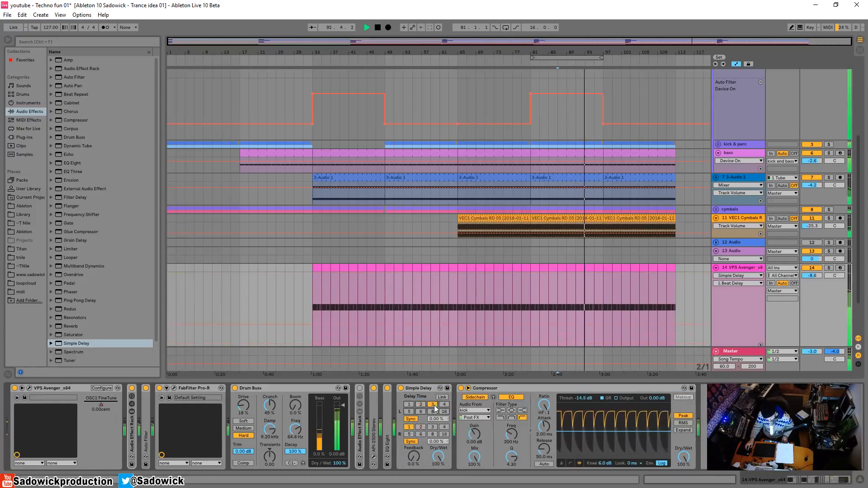
pyautogui.click(420, 427)
pyautogui.click(409, 427)
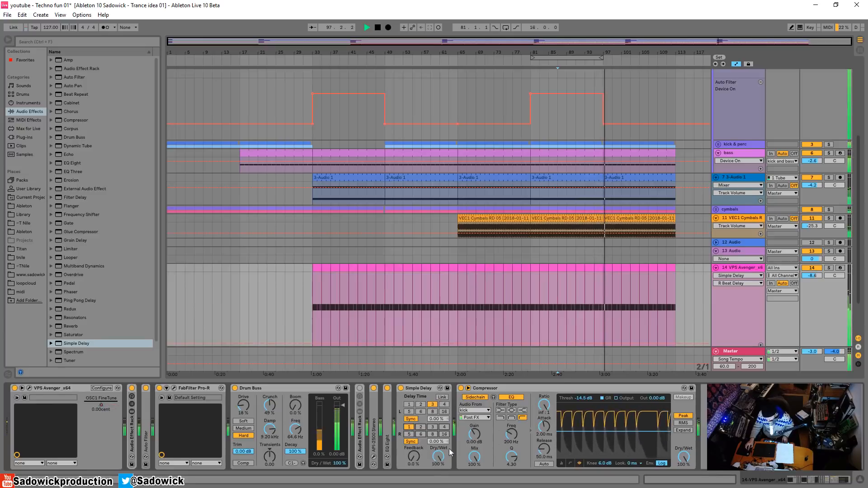
pyautogui.moveTo(441, 461)
pyautogui.mouseDown()
pyautogui.moveTo(441, 486)
pyautogui.moveTo(432, 463)
pyautogui.mouseUp()
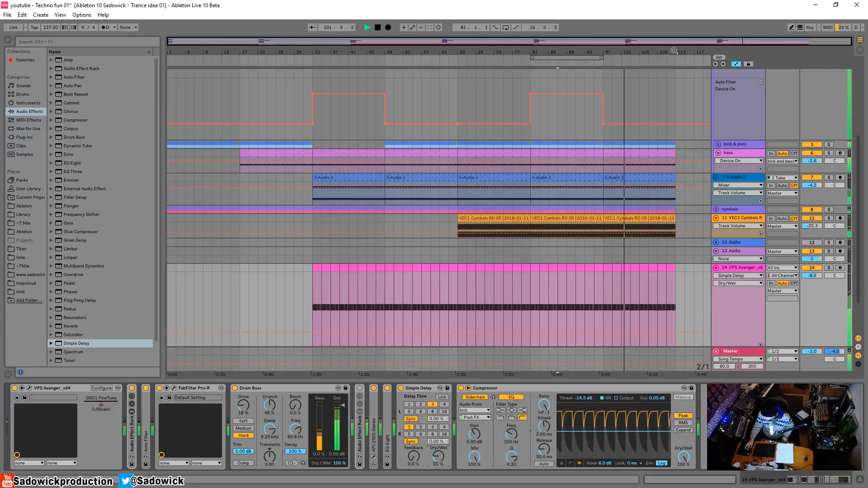
# Step: Audition the delay tail past the clips at about bar 116, stop playback, and hide the automation lanes
pyautogui.scroll(4, 706, 148)
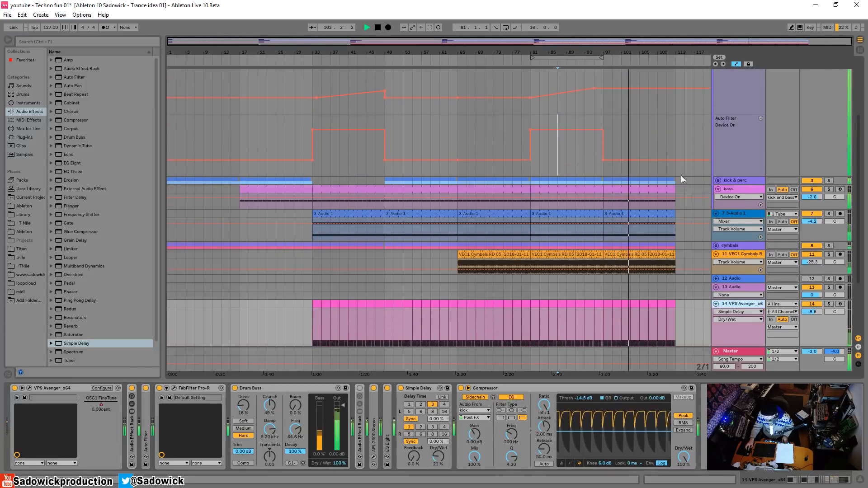
pyautogui.moveTo(680, 64); pyautogui.dragTo(692, 89)
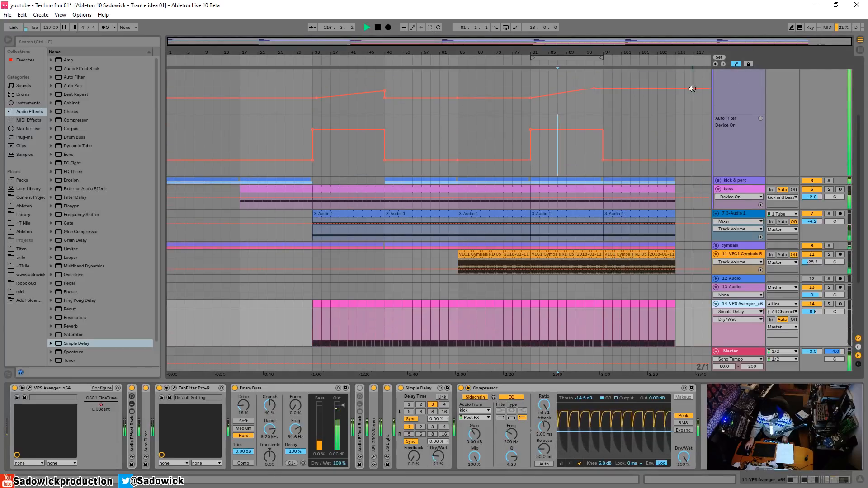
pyautogui.moveTo(704, 51); pyautogui.dragTo(667, 72)
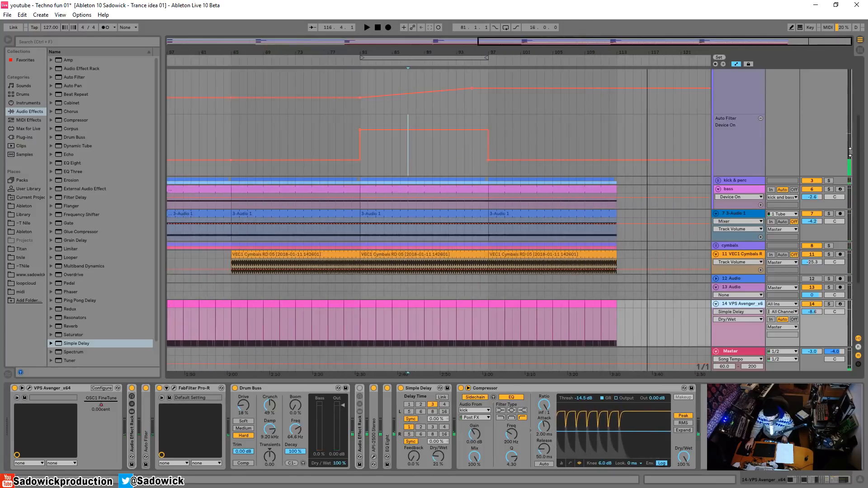
pyautogui.scroll(3, 736, 74)
pyautogui.click(737, 65)
pyautogui.moveTo(814, 130); pyautogui.dragTo(813, 109)
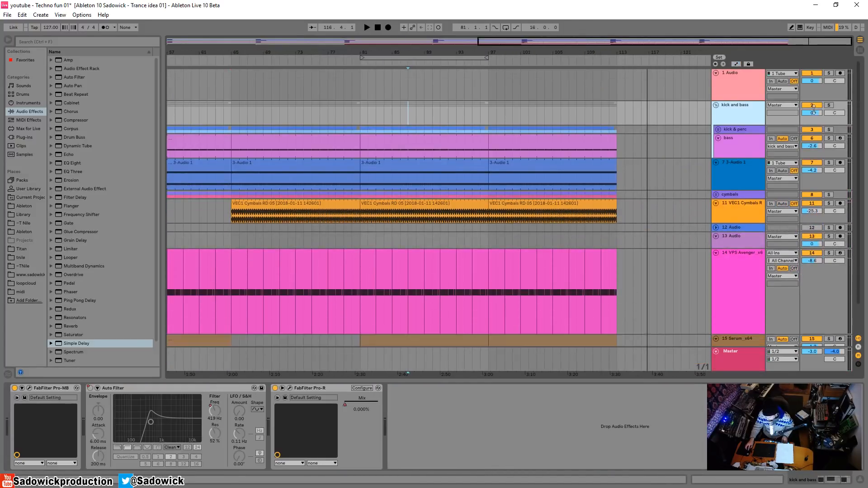
# Step: Duplicate the bar 97–113 clips on the tracks from kick and bass to VEC1 Cymbals into bars 113–129, and select the VPS Avenger track
pyautogui.moveTo(620, 111); pyautogui.dragTo(488, 220)
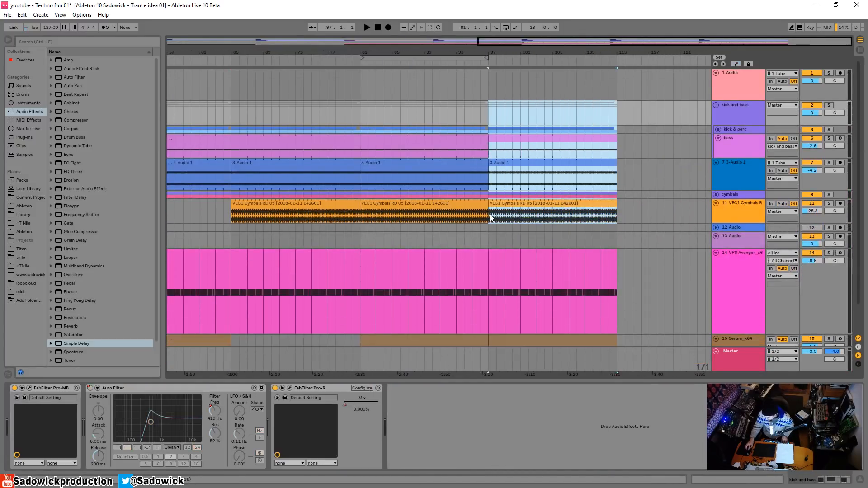
pyautogui.hotkey('ctrl', 'd')
pyautogui.moveTo(569, 54); pyautogui.dragTo(571, 41)
pyautogui.scroll(-2, 630, 158)
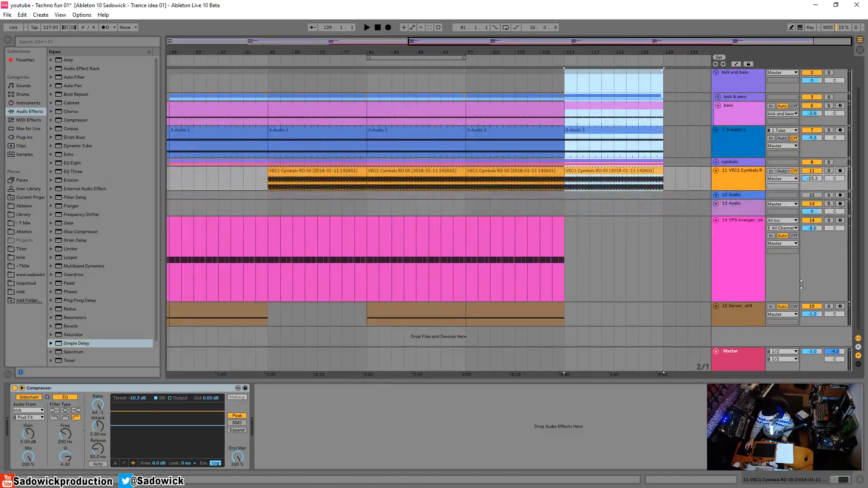
pyautogui.click(803, 266)
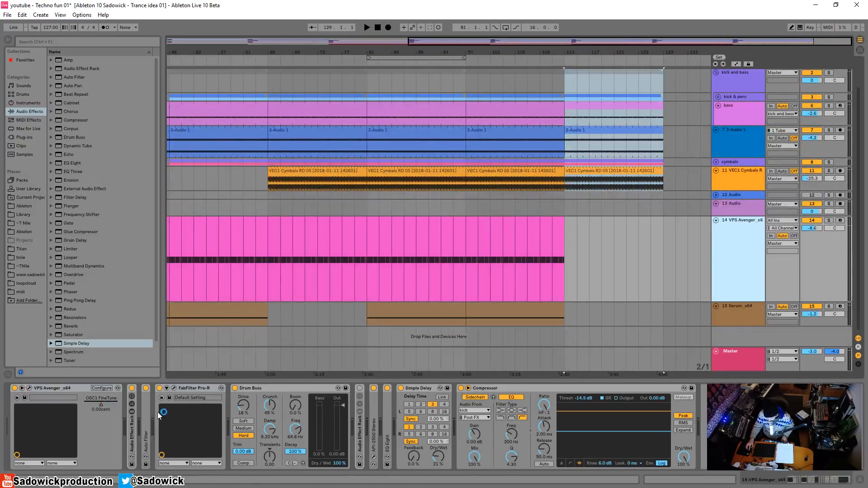
# Step: On the VPS Avenger track, automate the Auto Filter frequency to fall from bar 81 to about bar 95 and recover by bar 97
pyautogui.doubleClick(142, 429)
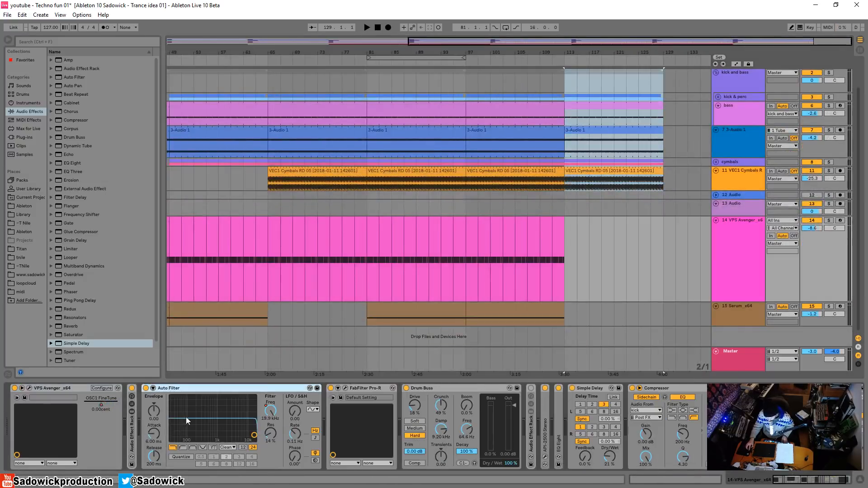
pyautogui.click(275, 411)
pyautogui.click(372, 64)
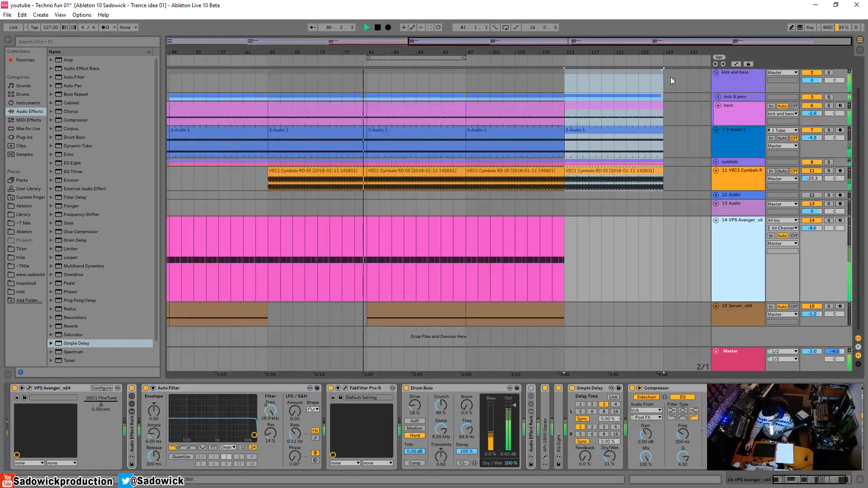
pyautogui.click(736, 64)
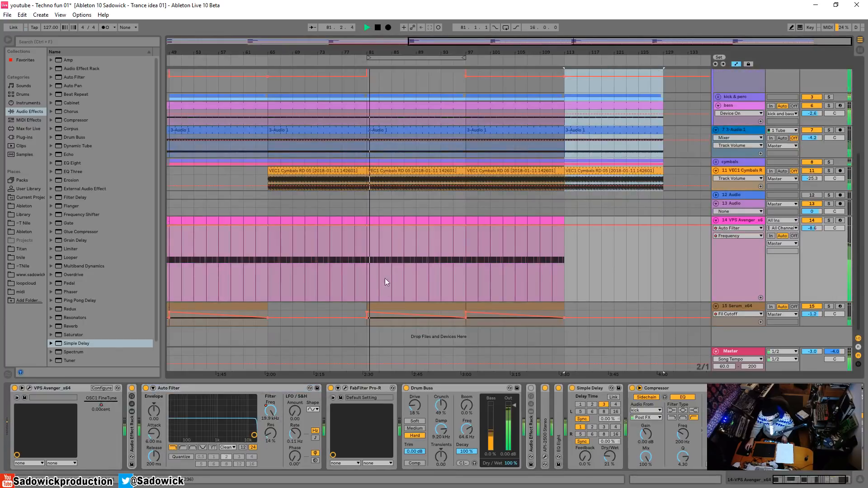
pyautogui.moveTo(426, 226); pyautogui.dragTo(452, 235)
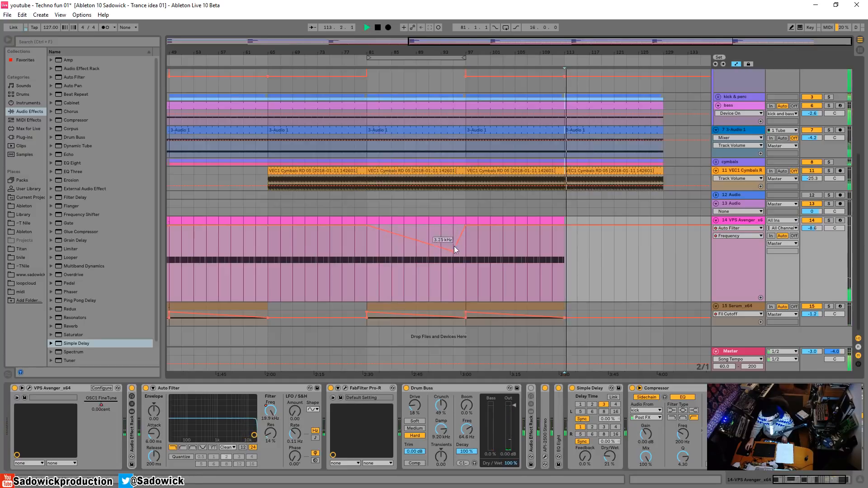
# Step: Play the filter sweep from about bar 93 and lower its lowest breakpoint at about bar 95 slightly further
pyautogui.click(437, 236)
pyautogui.press('space')
pyautogui.press('space')
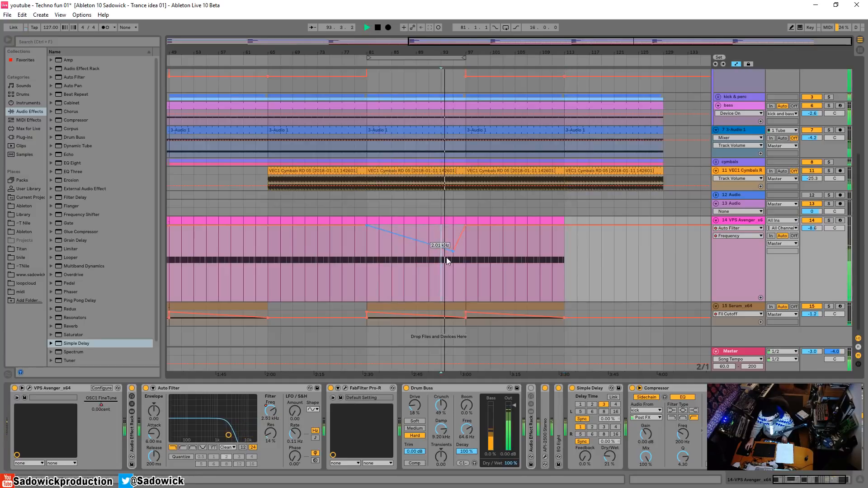
pyautogui.moveTo(453, 251); pyautogui.dragTo(454, 256)
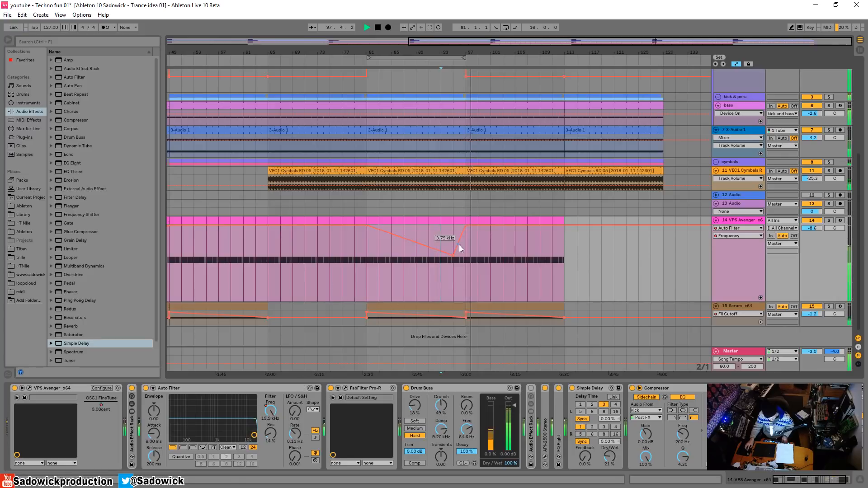
# Step: Set the VPS Avenger track's volume to -9.9 dB and reduce the track's height
pyautogui.moveTo(813, 228); pyautogui.dragTo(813, 234)
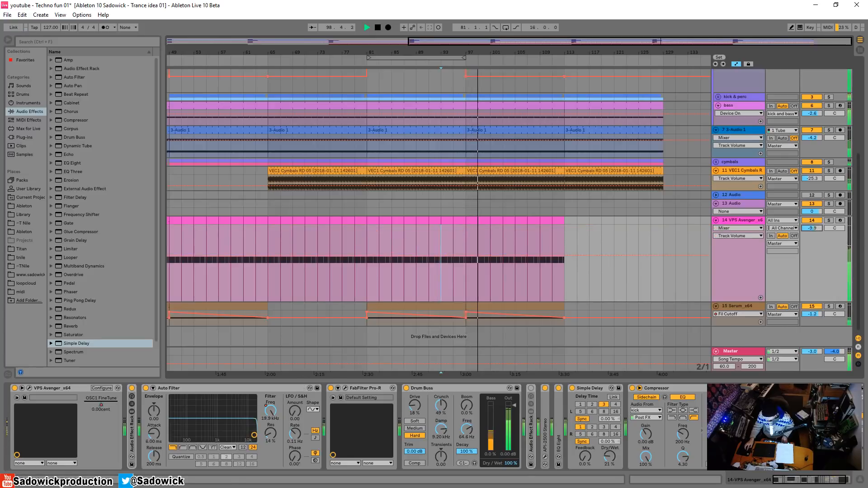
pyautogui.scroll(-2, 816, 254)
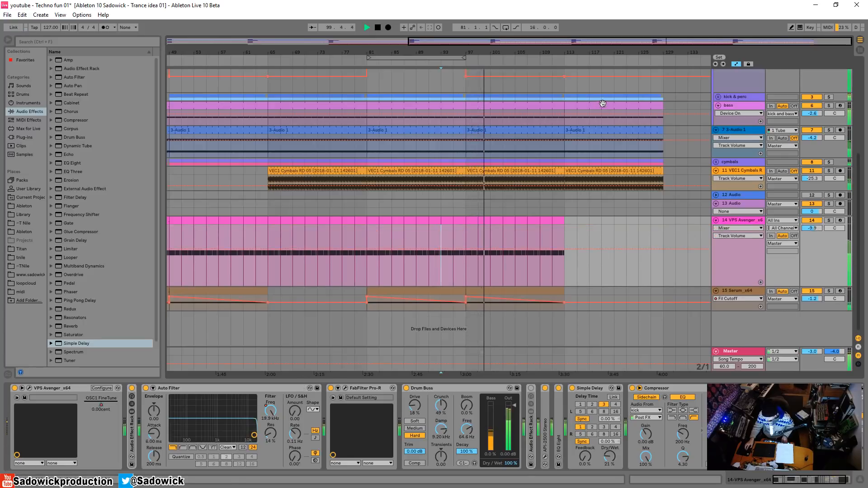
pyautogui.scroll(-1, 829, 239)
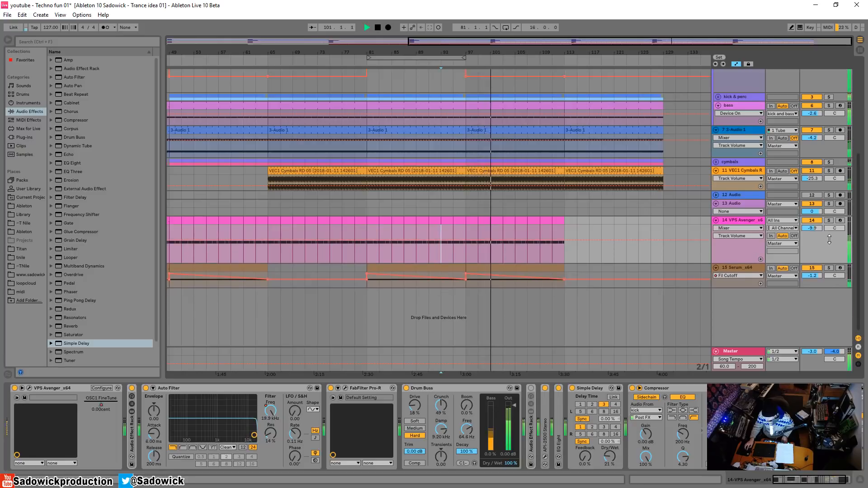
pyautogui.doubleClick(568, 50)
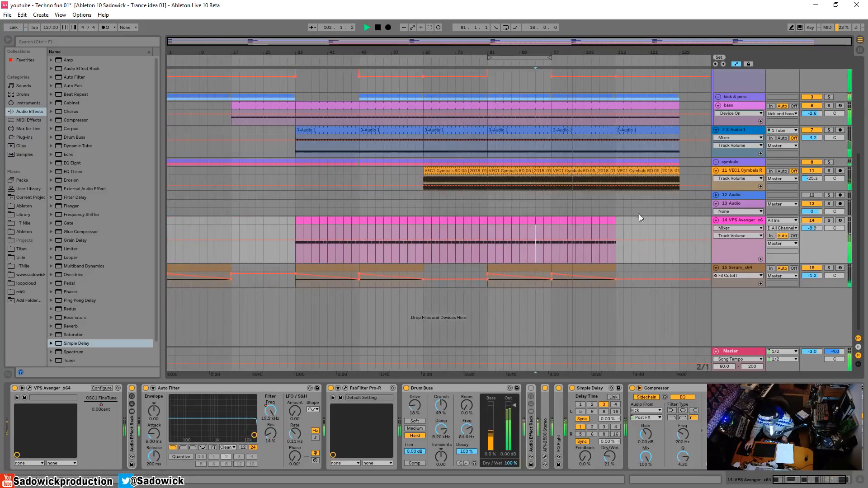
# Step: Compare the mix with the VEC1 Cymbals track muted and unmuted, and delete its clip between bars 97 and 113
pyautogui.click(605, 269)
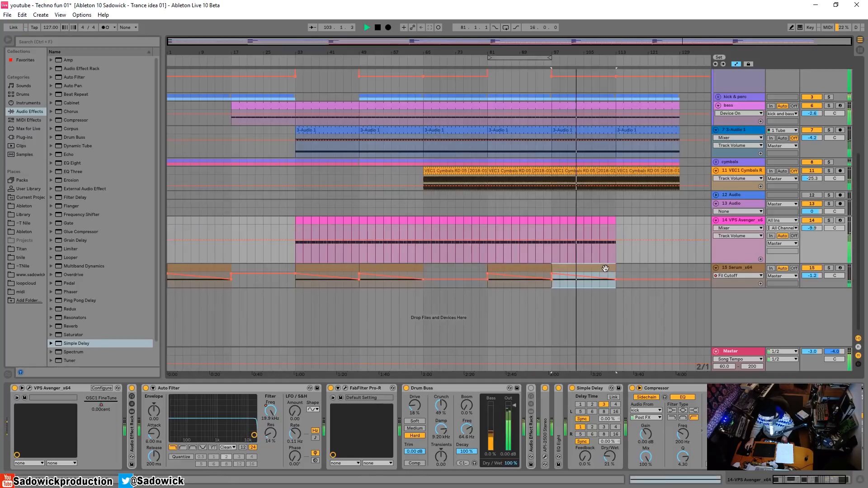
pyautogui.click(819, 172)
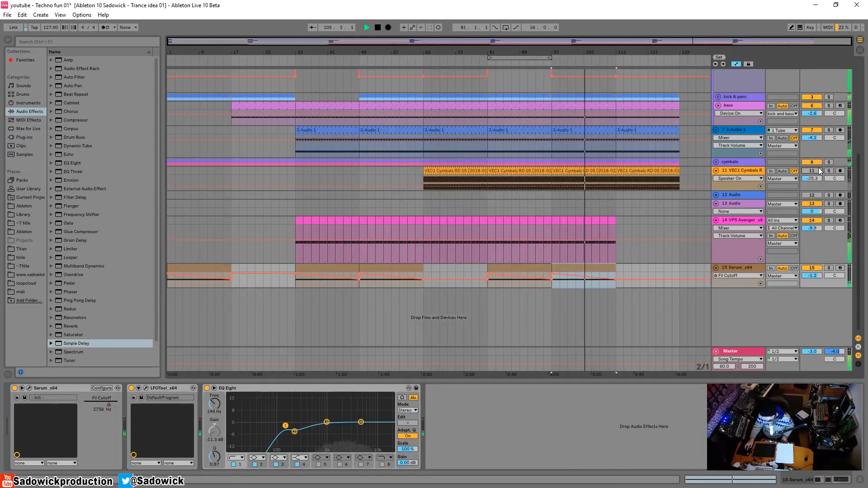
pyautogui.click(820, 169)
pyautogui.moveTo(551, 187); pyautogui.dragTo(615, 184)
pyautogui.press('space')
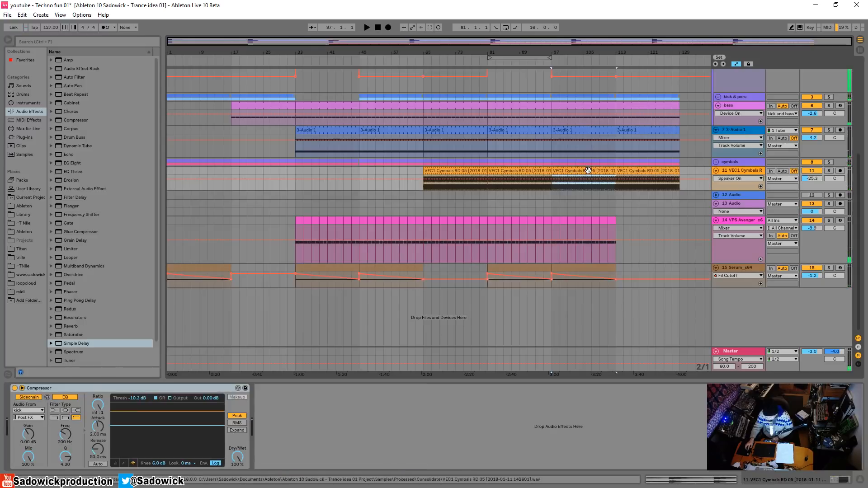
pyautogui.press('Delete')
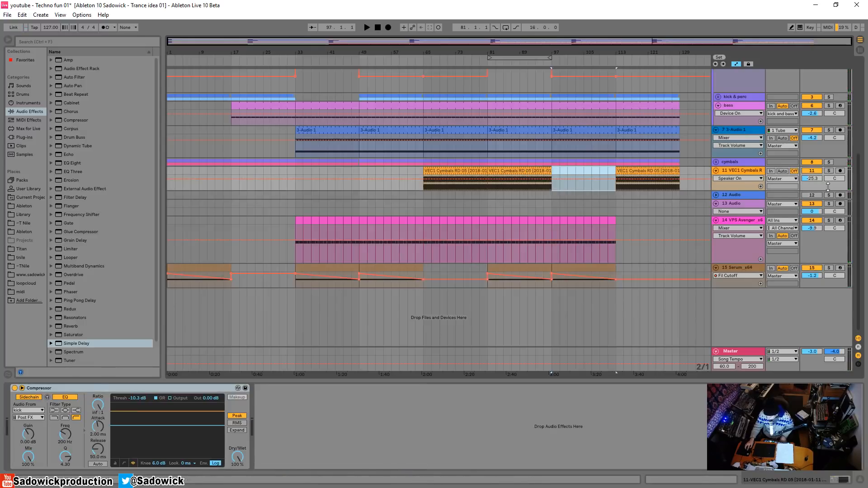
# Step: Add an EQ Eight before the Compressor on VEC1 Cymbals and dip a band by 2.36 dB at 699 Hz
pyautogui.moveTo(829, 186); pyautogui.dragTo(828, 201)
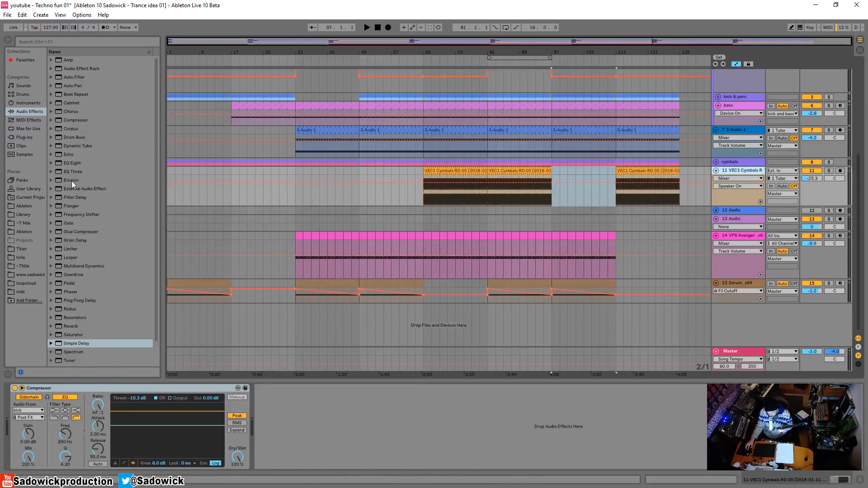
pyautogui.moveTo(73, 163)
pyautogui.mouseDown()
pyautogui.moveTo(79, 432)
pyautogui.moveTo(95, 446)
pyautogui.mouseUp()
pyautogui.press('space')
pyautogui.moveTo(134, 422); pyautogui.dragTo(126, 427)
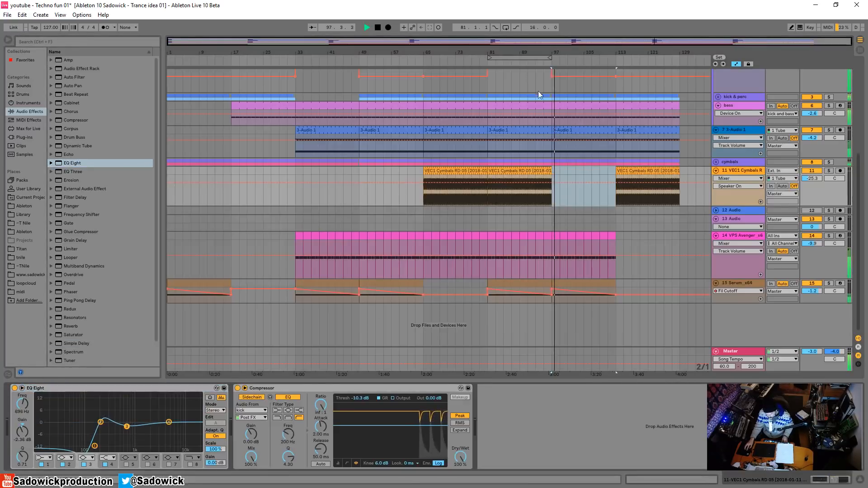
# Step: Play the cymbals from about bar 87, lower the EQ Eight's high band, and cut the low-mid band by 5.58 dB at 337 Hz
pyautogui.click(513, 62)
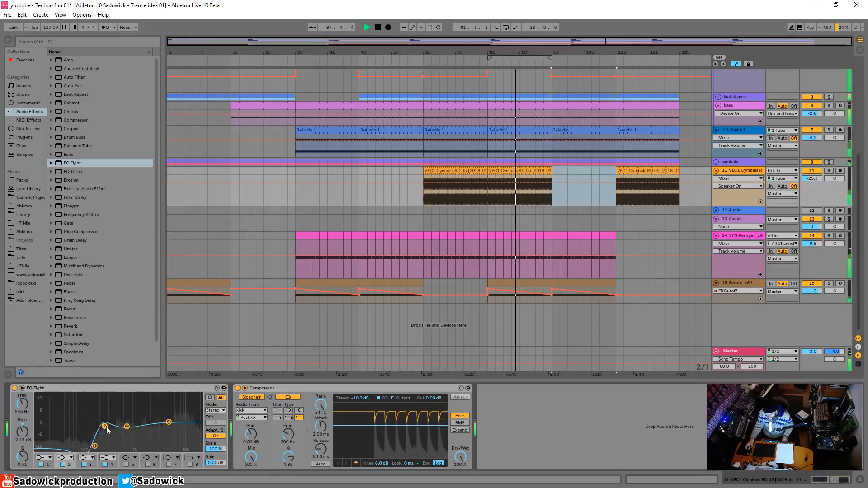
pyautogui.click(521, 210)
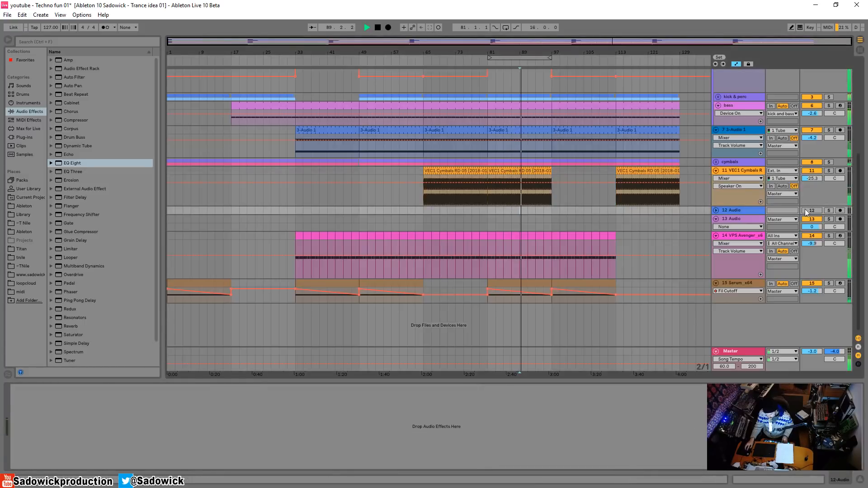
pyautogui.click(566, 201)
pyautogui.moveTo(169, 423); pyautogui.dragTo(179, 427)
pyautogui.moveTo(104, 426)
pyautogui.mouseDown()
pyautogui.moveTo(132, 431)
pyautogui.moveTo(105, 439)
pyautogui.moveTo(116, 438)
pyautogui.moveTo(111, 433)
pyautogui.mouseUp()
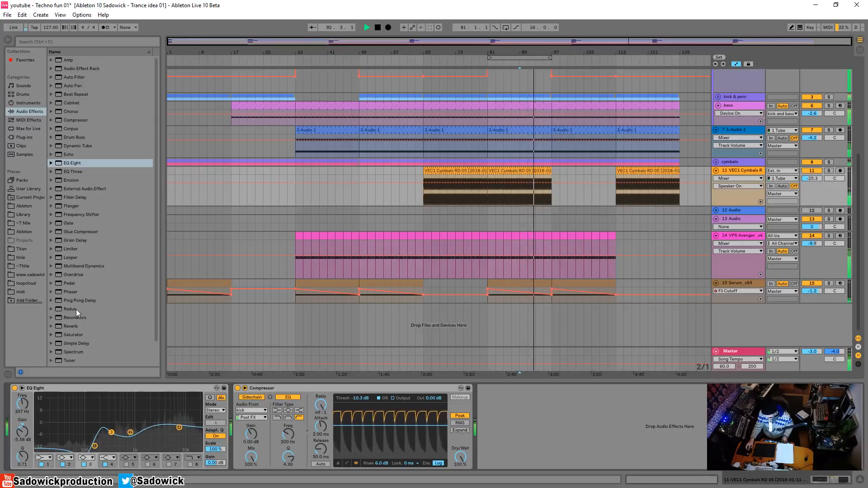
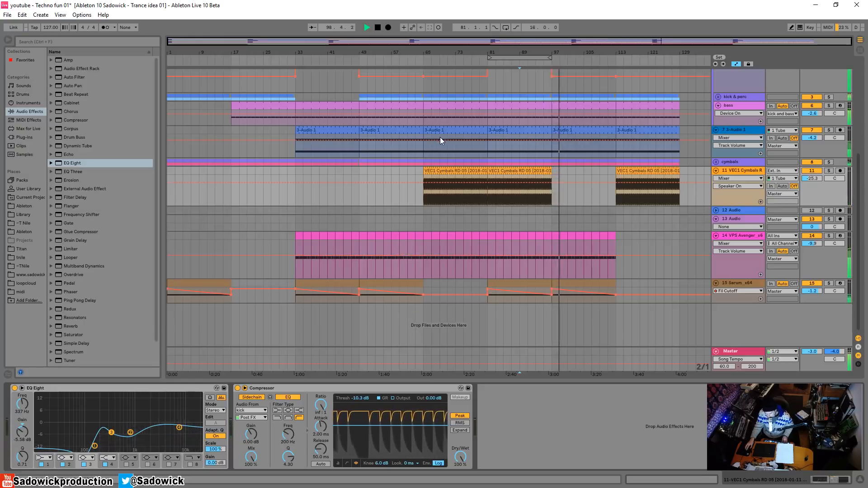
# Step: Reduce the heights of the VEC1 Cymbals and VPS Avenger tracks
pyautogui.click(829, 261)
pyautogui.moveTo(815, 207); pyautogui.dragTo(817, 195)
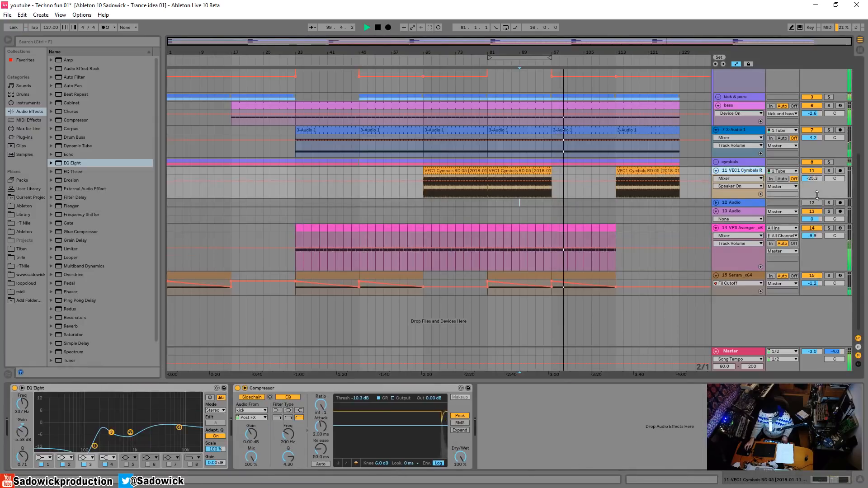
pyautogui.moveTo(829, 270); pyautogui.dragTo(829, 249)
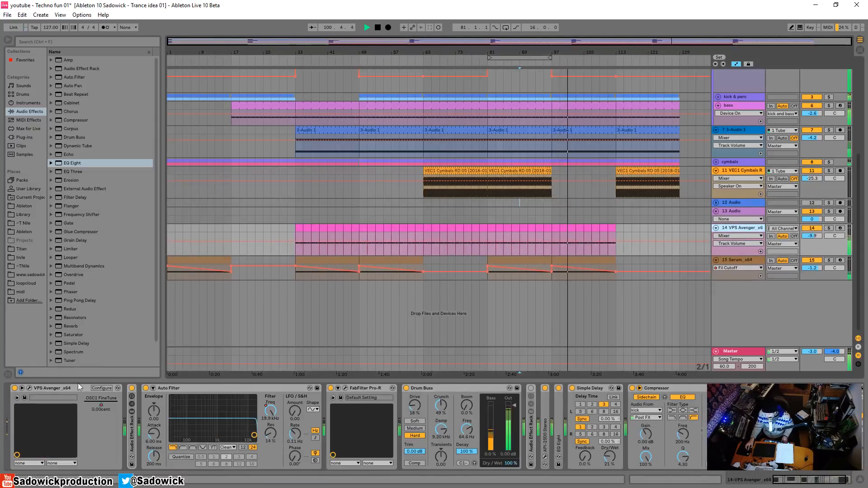
# Step: Open the VPS Avenger editor, set Shaper 1's drive to 100% with both EQ bands boosted, and try the Devil1 and Smooth types
pyautogui.click(29, 389)
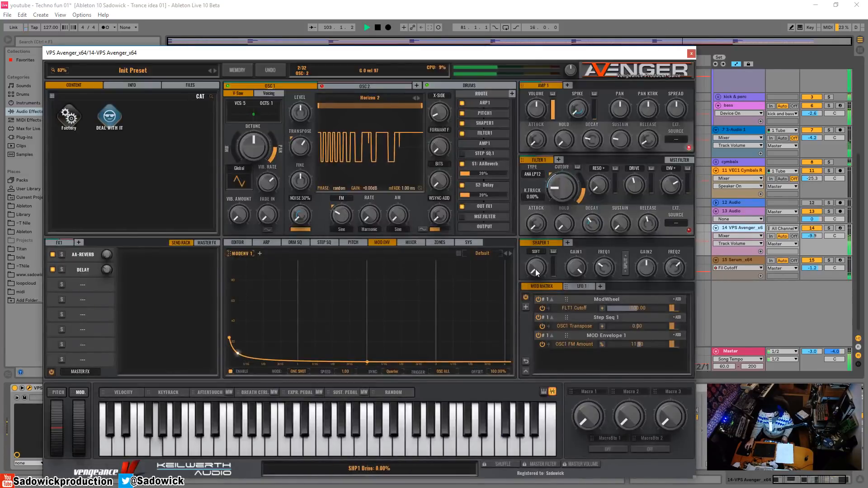
pyautogui.moveTo(603, 242); pyautogui.dragTo(677, 269)
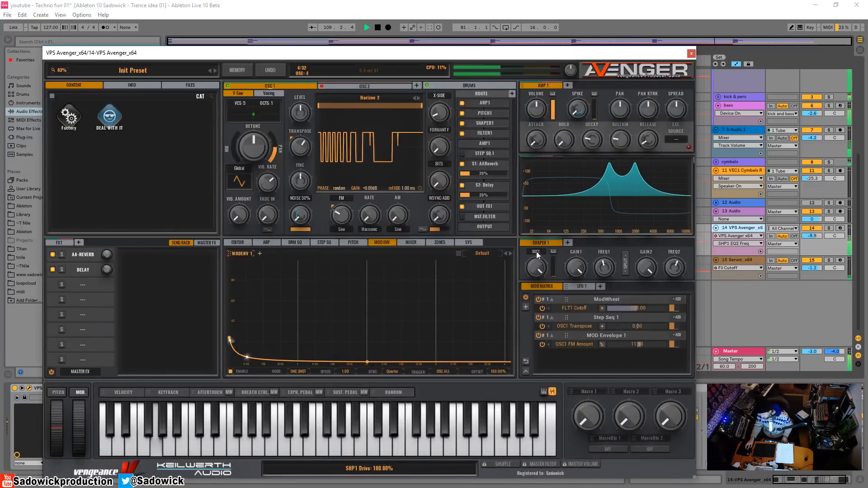
pyautogui.click(536, 252)
pyautogui.click(543, 276)
pyautogui.moveTo(543, 276); pyautogui.dragTo(544, 255)
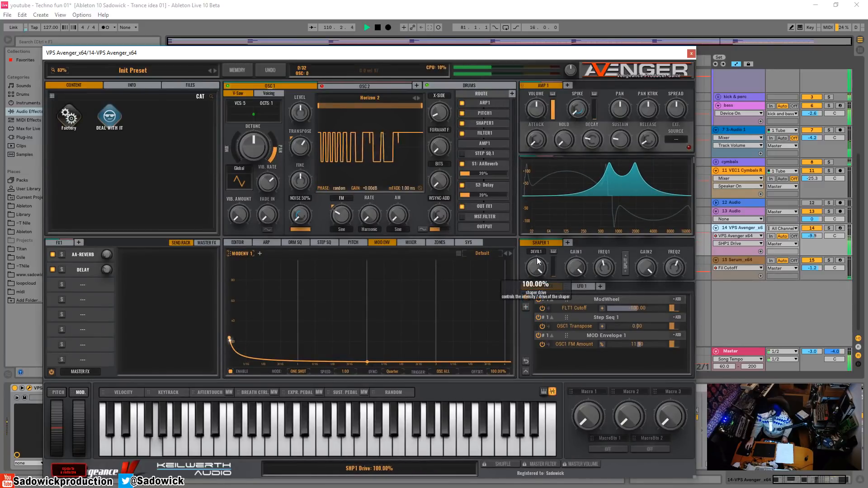
pyautogui.click(536, 252)
pyautogui.click(545, 355)
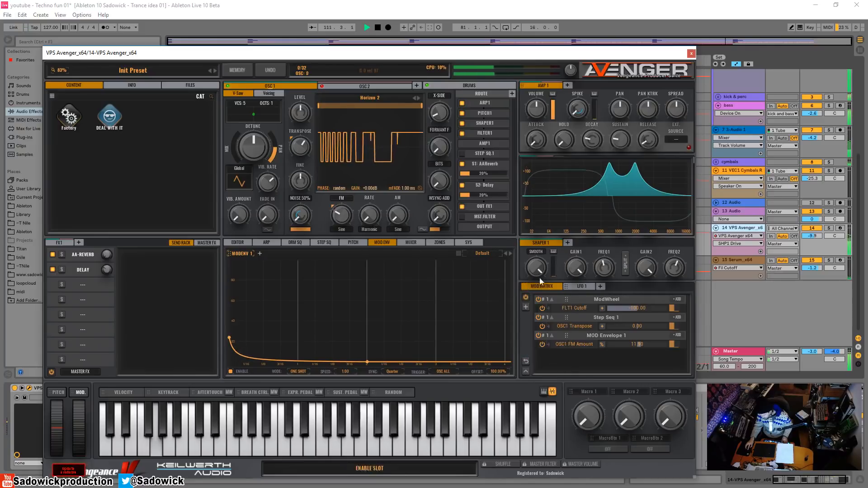
# Step: Move both of Shaper 1's EQ peaks to lower frequencies and audition the shaper drive with playback
pyautogui.moveTo(575, 267)
pyautogui.mouseDown()
pyautogui.moveTo(578, 295)
pyautogui.moveTo(583, 259)
pyautogui.mouseUp()
pyautogui.moveTo(605, 269); pyautogui.dragTo(671, 281)
pyautogui.press('space')
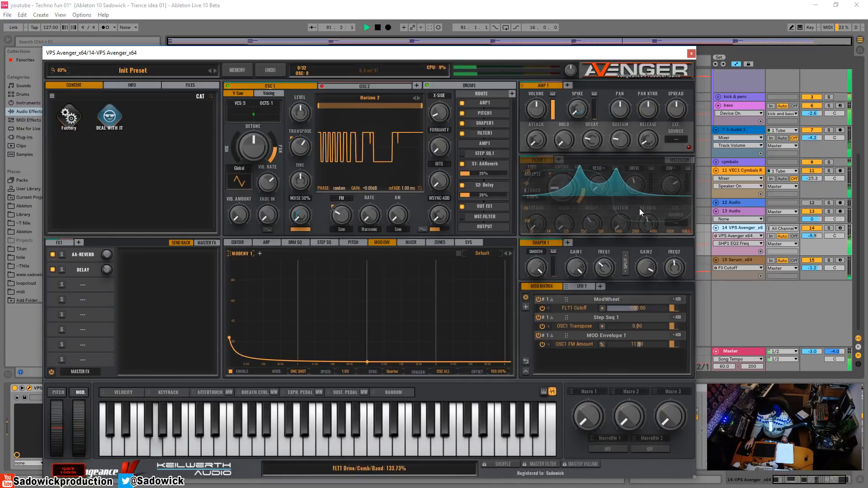
pyautogui.moveTo(536, 269); pyautogui.dragTo(544, 338)
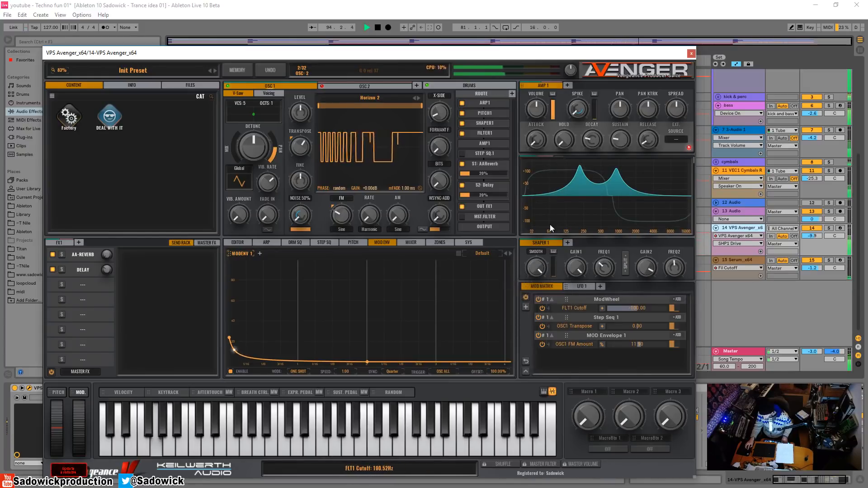
# Step: Switch Shaper 1's type to Fuzz and fine-tune its first EQ band
pyautogui.click(540, 252)
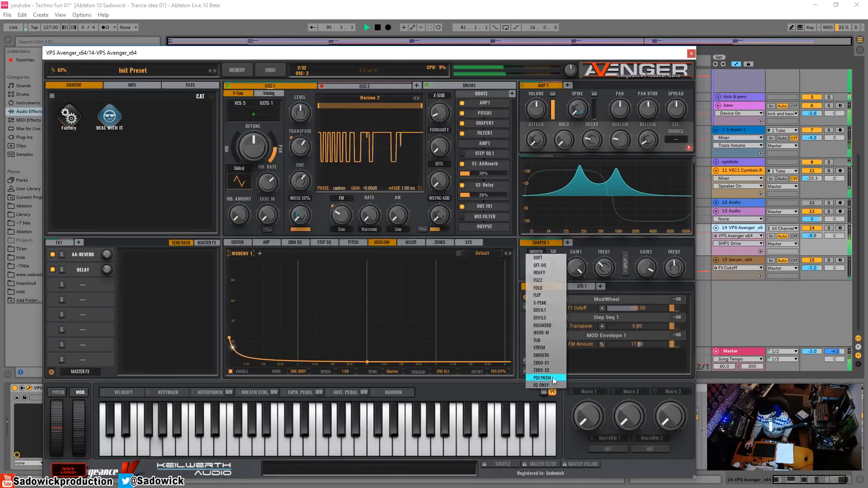
pyautogui.click(546, 283)
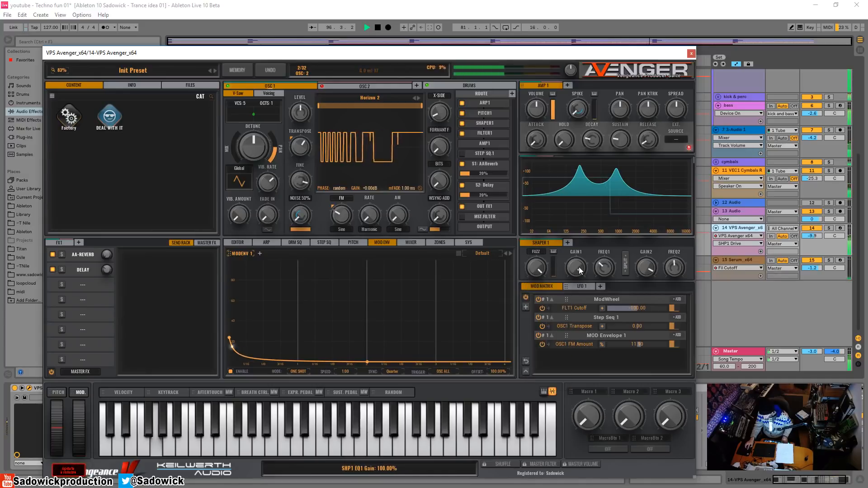
pyautogui.moveTo(580, 268); pyautogui.dragTo(605, 272)
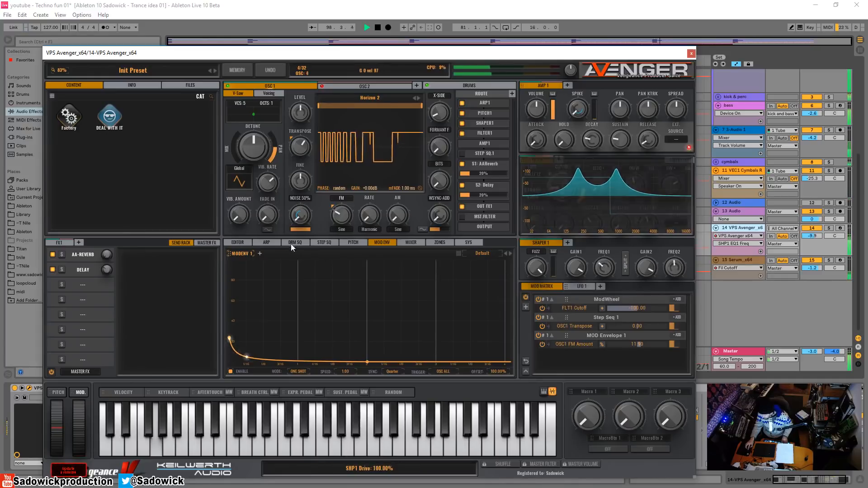
# Step: Try a quickly decaying envelope on Avenger's Pitch 1 and flatten its start point again
pyautogui.click(352, 243)
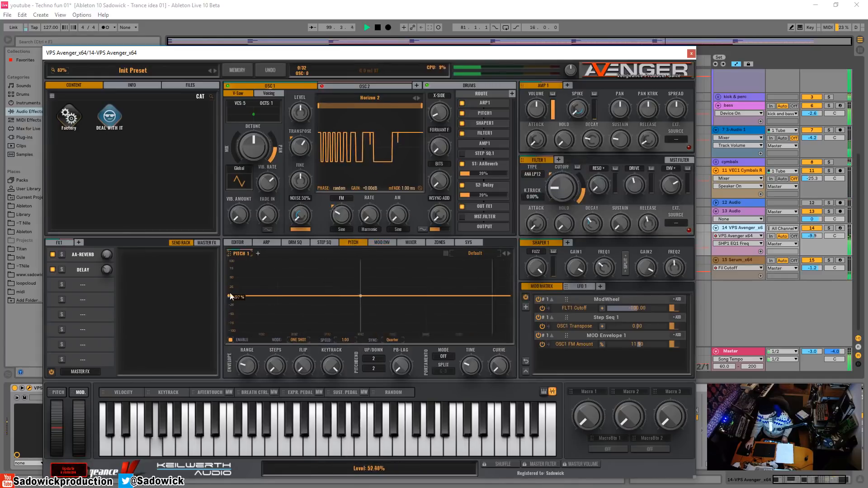
pyautogui.moveTo(229, 297); pyautogui.dragTo(223, 267)
pyautogui.moveTo(318, 287); pyautogui.dragTo(311, 320)
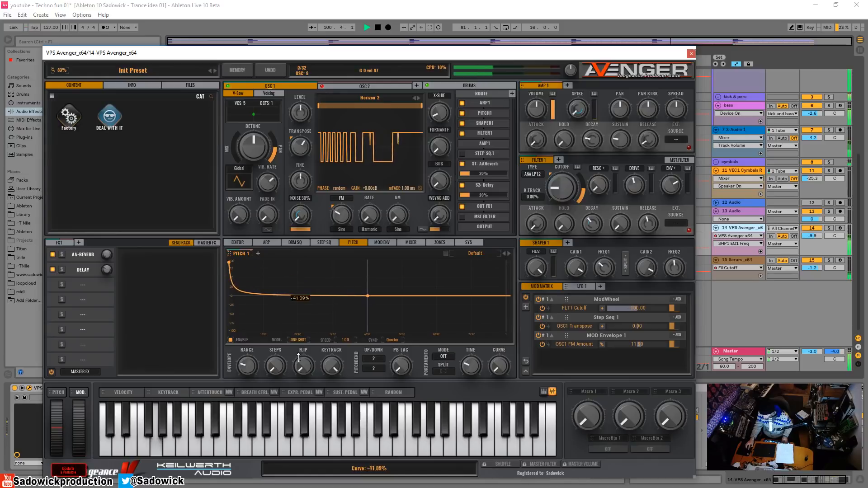
pyautogui.moveTo(230, 261); pyautogui.dragTo(224, 295)
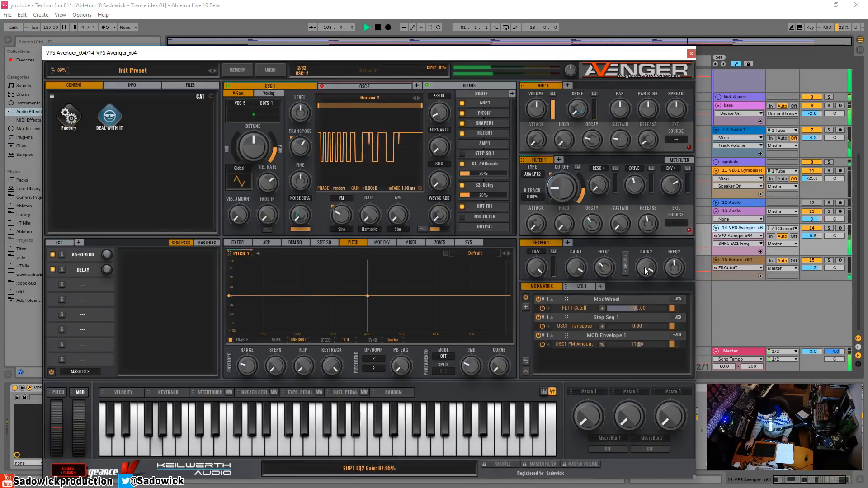
# Step: Lower the gain of Shaper 1's second EQ band
pyautogui.moveTo(652, 270); pyautogui.dragTo(650, 306)
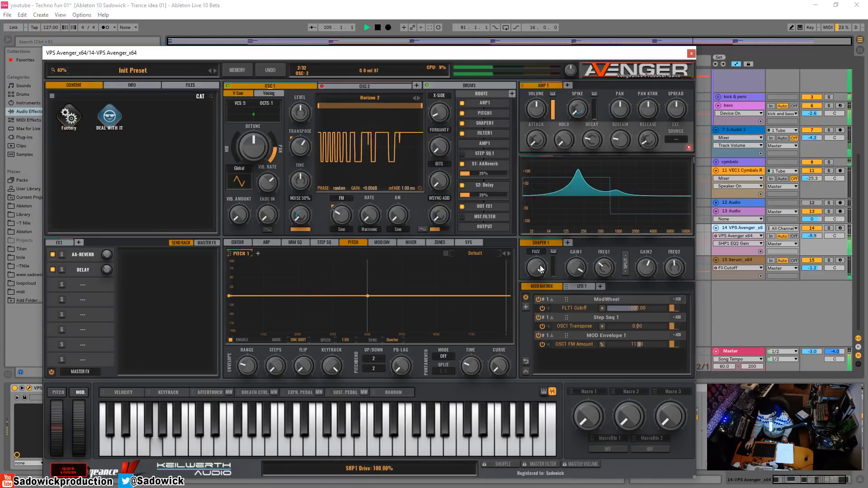
# Step: Adjust Shaper 1's drive and close the Avenger plug-in window
pyautogui.moveTo(540, 267); pyautogui.dragTo(571, 333)
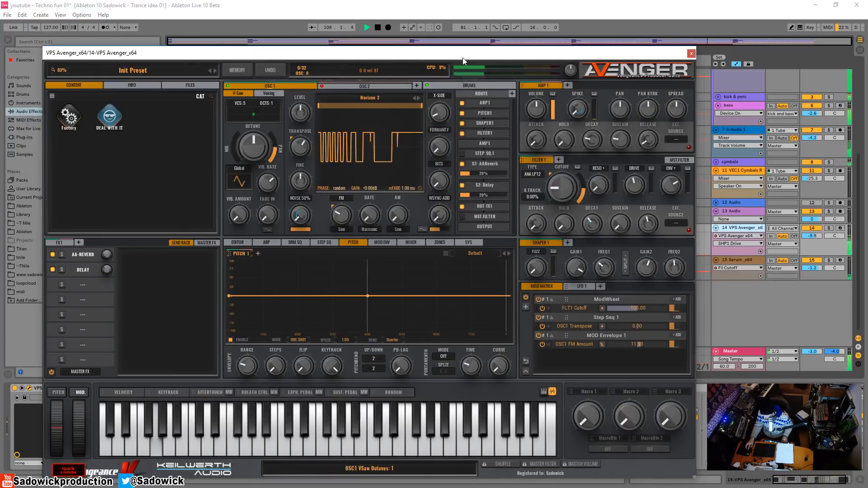
pyautogui.click(692, 53)
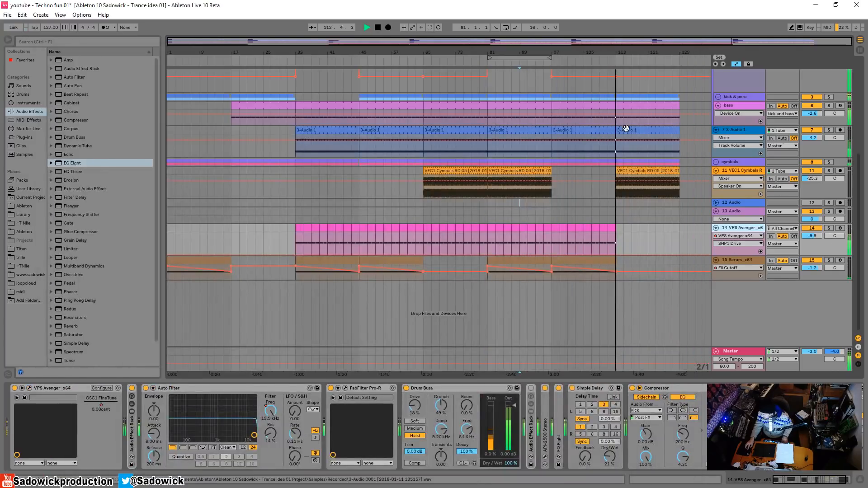
# Step: Duplicate the last VPS Avenger section so its clips fill bars 113 to 129, working with automation hidden
pyautogui.moveTo(617, 239); pyautogui.dragTo(553, 234)
pyautogui.press('space')
pyautogui.hotkey('ctrl', 'd')
pyautogui.click(736, 64)
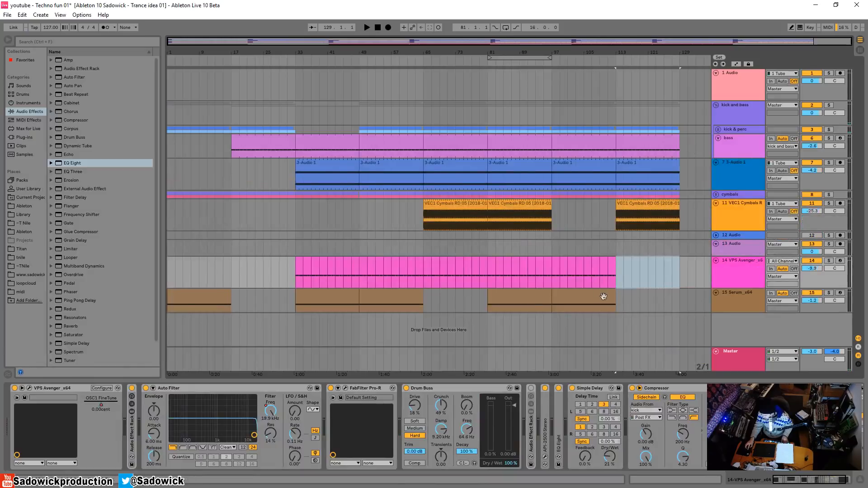
pyautogui.moveTo(615, 284); pyautogui.dragTo(601, 281)
pyautogui.hotkey('ctrl', 'd')
pyautogui.press('space')
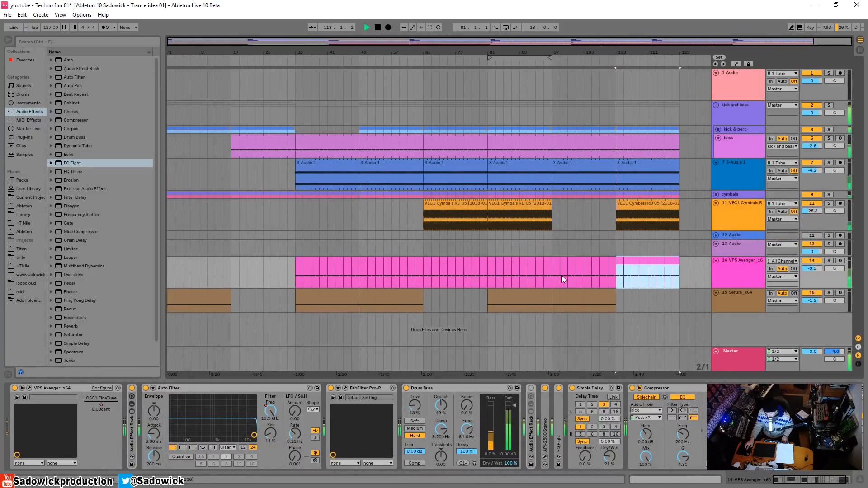
# Step: Duplicate Serum's bars 97 to 129 and the kick, bass and 3-Audio 1 clips of bars 113 to 129 after bar 129
pyautogui.moveTo(680, 301); pyautogui.dragTo(554, 302)
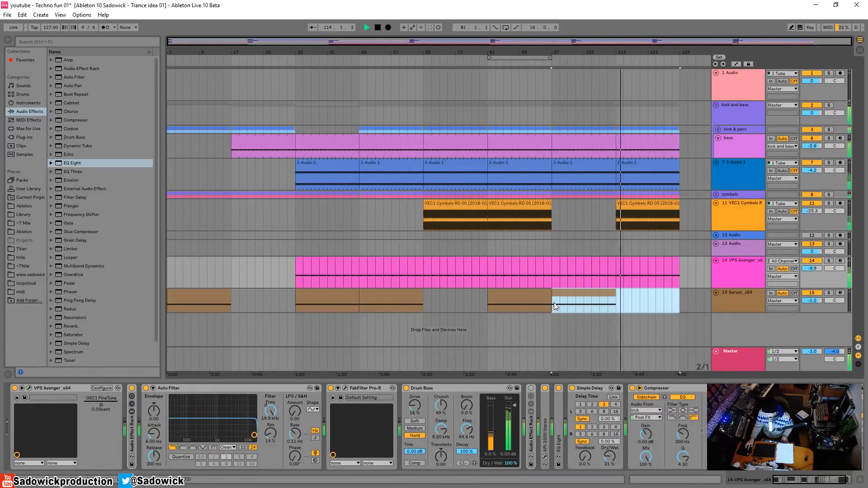
pyautogui.hotkey('ctrl', 'd')
pyautogui.click(815, 277)
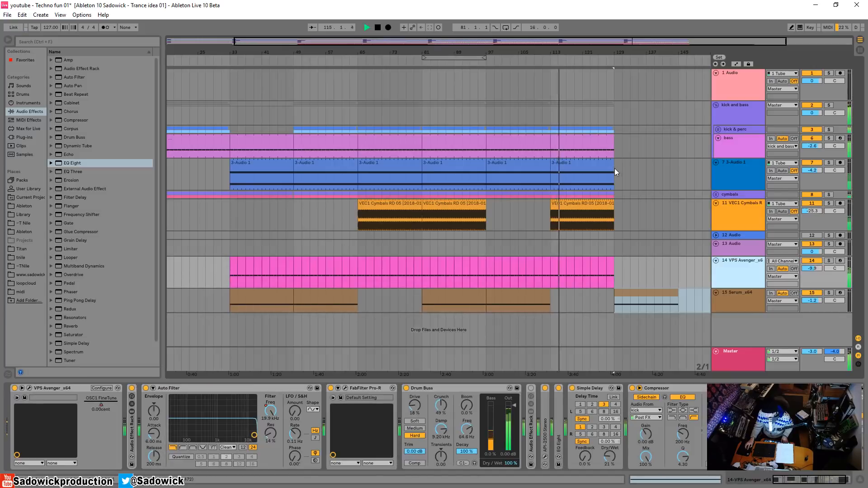
pyautogui.moveTo(614, 168); pyautogui.dragTo(550, 110)
pyautogui.hotkey('ctrl', 'd')
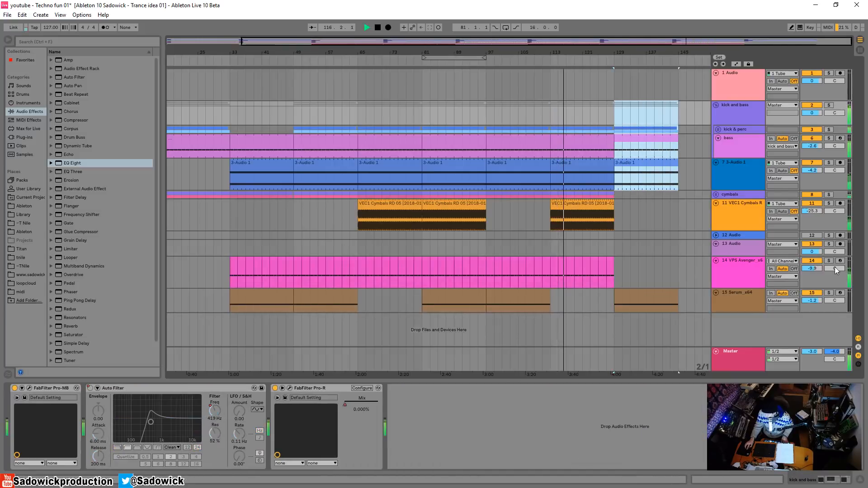
# Step: Show the Avenger track's Auto Filter Frequency automation and draw a ramp falling to a low cutoff at bar 129
pyautogui.click(821, 275)
pyautogui.click(270, 410)
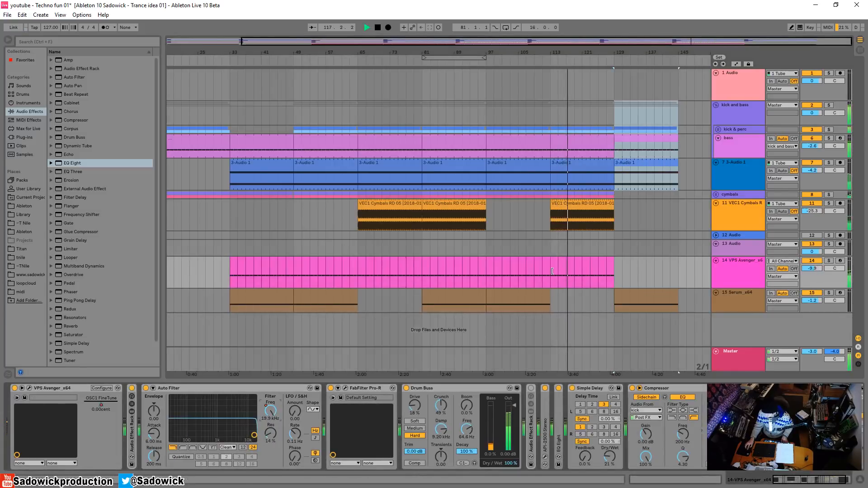
pyautogui.click(736, 66)
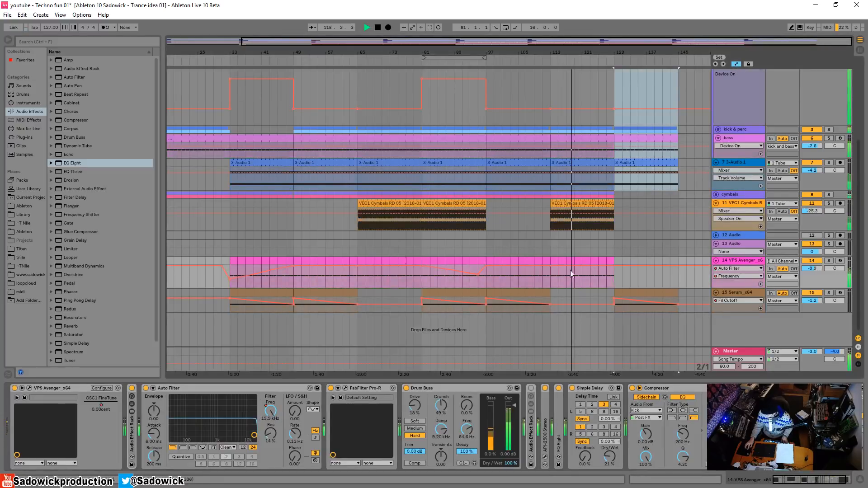
pyautogui.click(616, 265)
pyautogui.moveTo(618, 268); pyautogui.dragTo(614, 283)
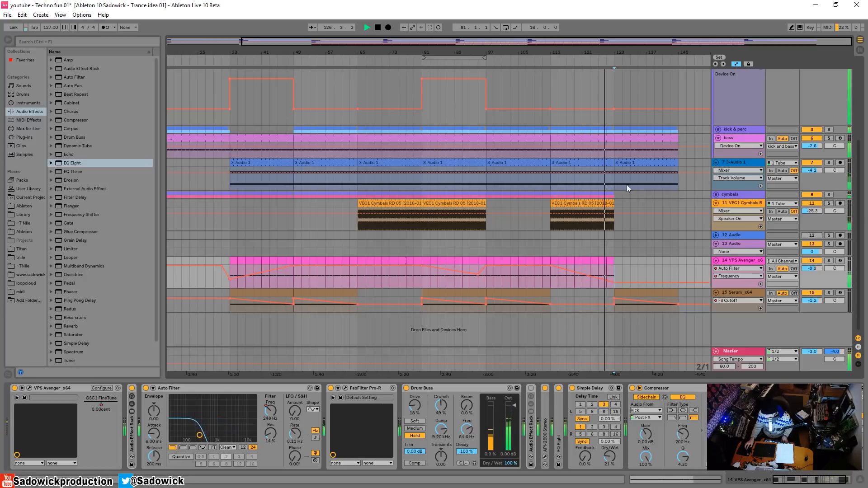
# Step: Reduce the heights of the VPS Avenger track and the kick and bass group, and hide automation in the arrangement
pyautogui.moveTo(739, 288); pyautogui.dragTo(739, 280)
pyautogui.scroll(1, 570, 81)
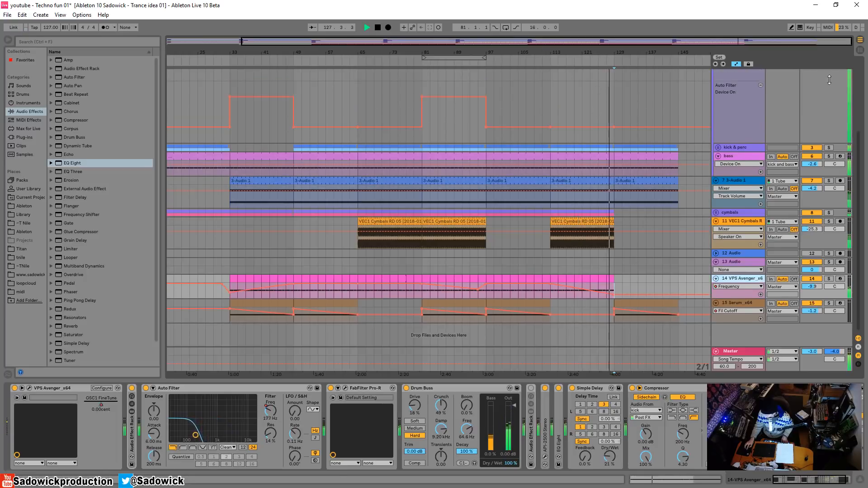
pyautogui.moveTo(830, 80); pyautogui.dragTo(829, 69)
pyautogui.scroll(2, 824, 97)
pyautogui.moveTo(814, 126); pyautogui.dragTo(812, 86)
pyautogui.scroll(2, 810, 85)
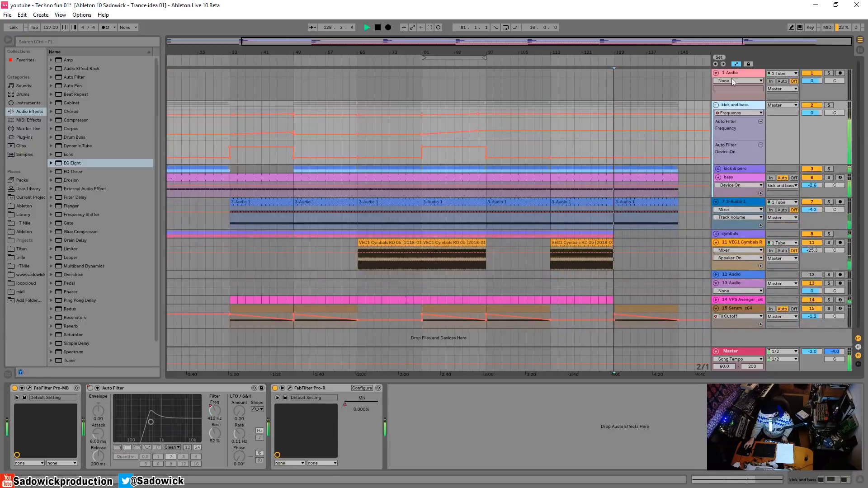
pyautogui.click(736, 64)
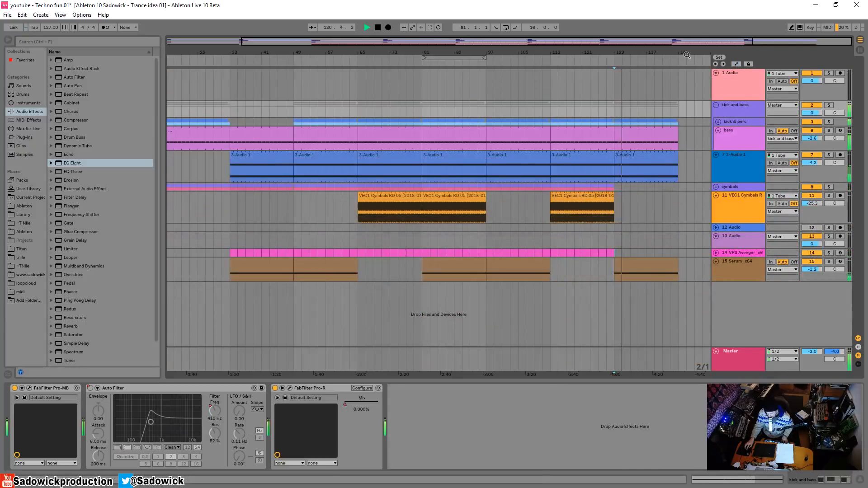
# Step: Duplicate the kick and bass group's clips from bars 129 to 145 into the following 16 bars and play from just before them
pyautogui.scroll(2, 674, 149)
pyautogui.moveTo(656, 140); pyautogui.dragTo(539, 108)
pyautogui.hotkey('ctrl', 'd')
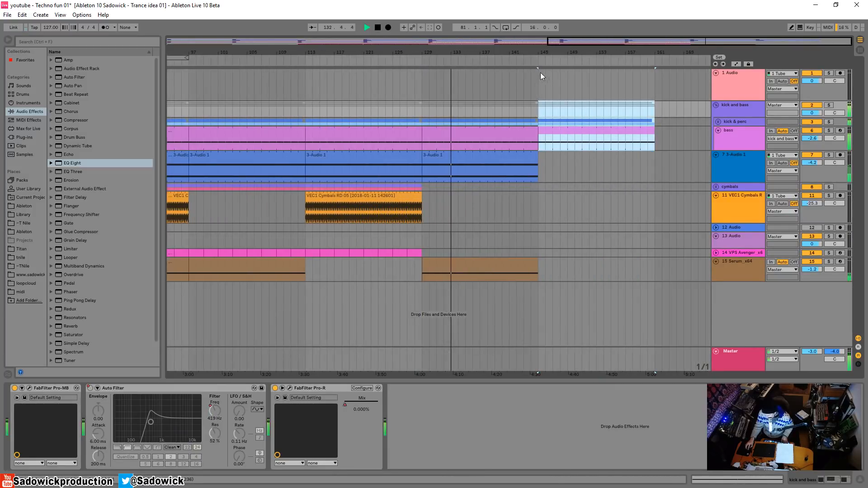
pyautogui.click(534, 59)
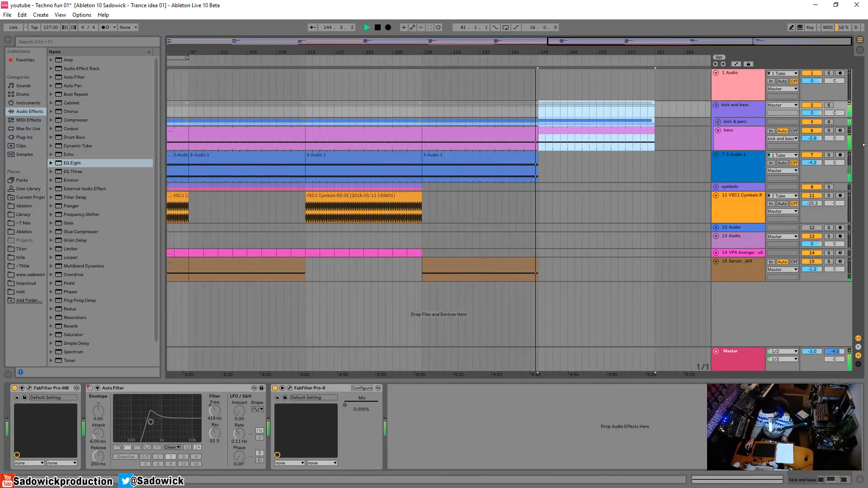
# Step: Unfold the kick & perc group and duplicate its kick and Nepheton clips from bars 145 to 161 up to bar 177
pyautogui.click(585, 136)
pyautogui.moveTo(656, 116); pyautogui.dragTo(539, 106)
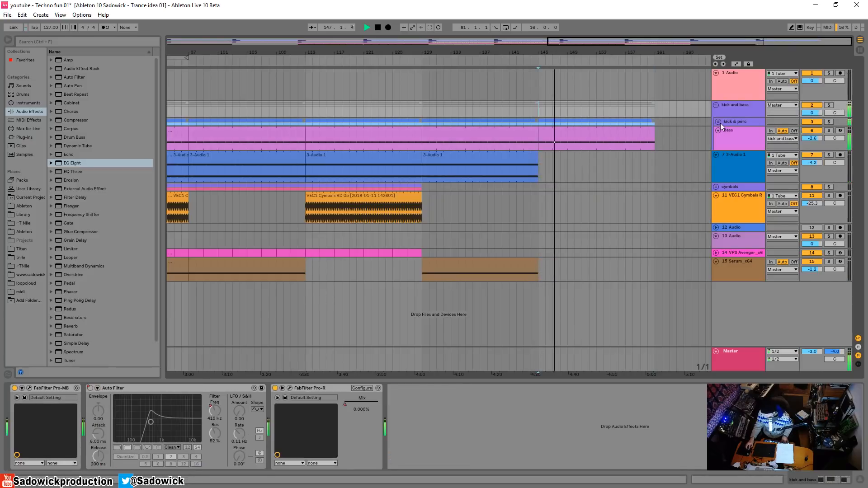
pyautogui.click(718, 122)
pyautogui.moveTo(656, 134); pyautogui.dragTo(539, 145)
# Step: Duplicate Serum's section from bars 129 to 161 after bar 161 and view the whole arrangement
pyautogui.moveTo(536, 289); pyautogui.dragTo(308, 305)
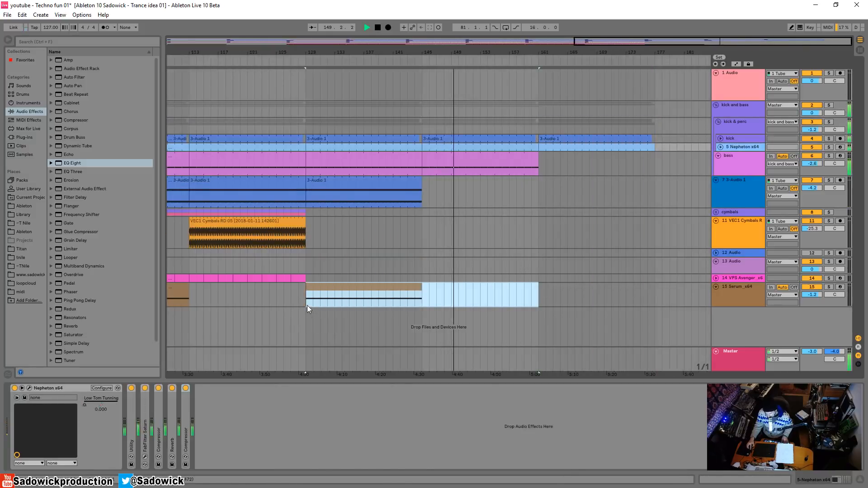
pyautogui.hotkey('ctrl', 'd')
pyautogui.press('space')
pyautogui.press('space')
pyautogui.doubleClick(542, 43)
pyautogui.press('space')
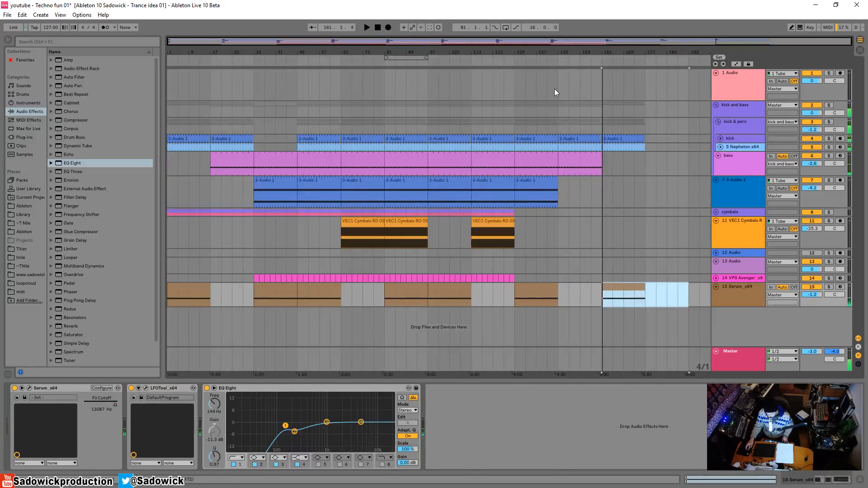
# Step: Fold the kick and bass group and the 3-Audio 1, VEC1 Cymbals, 13 Audio and Serum tracks
pyautogui.click(717, 105)
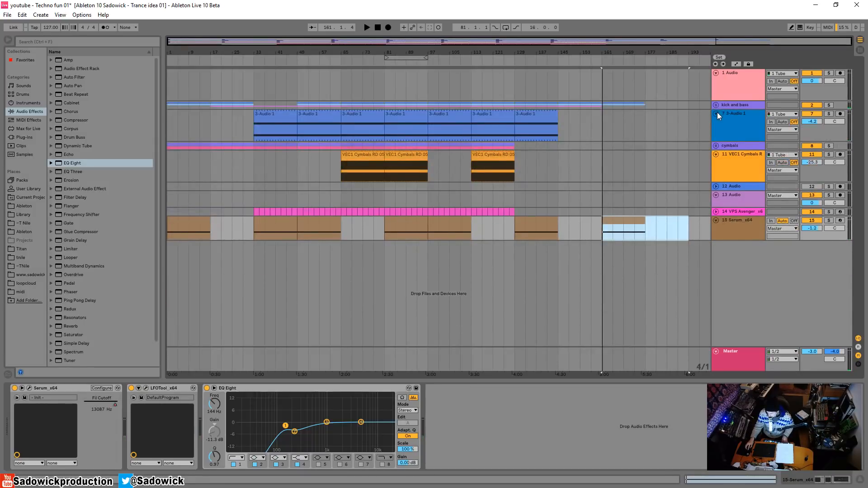
pyautogui.click(717, 113)
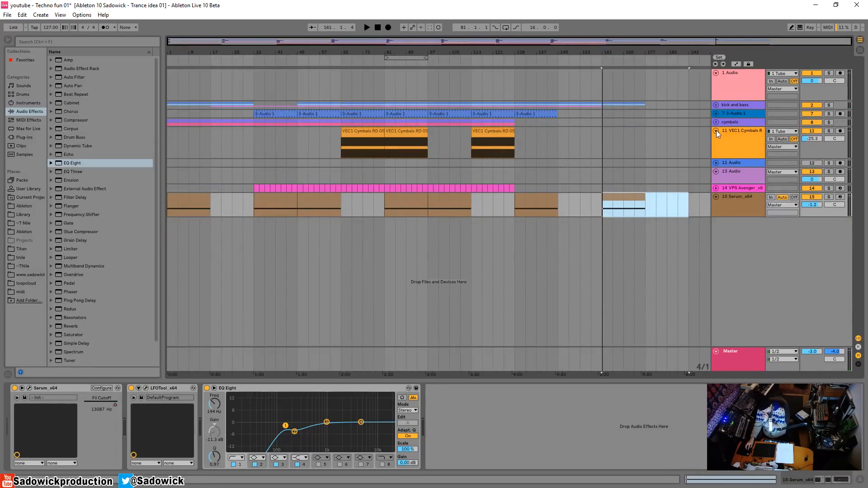
pyautogui.click(716, 131)
pyautogui.click(716, 148)
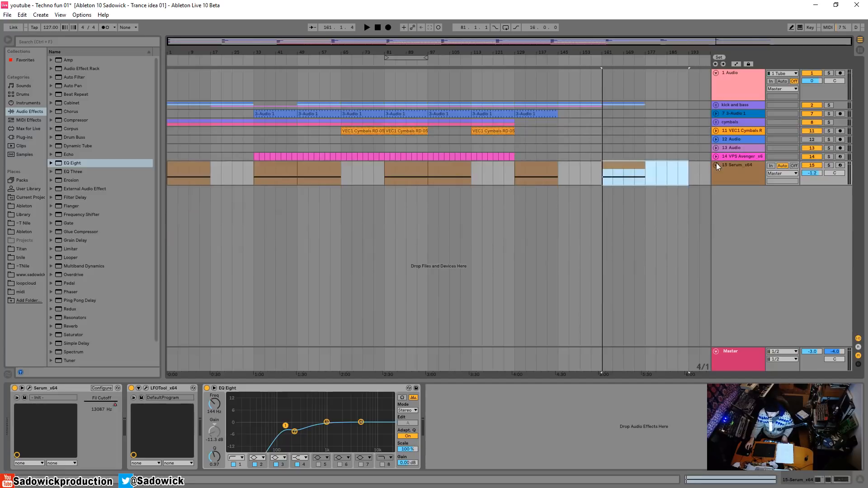
pyautogui.click(716, 165)
# Step: Insert two audio tracks below Serum and adjust their heights
pyautogui.rightClick(736, 195)
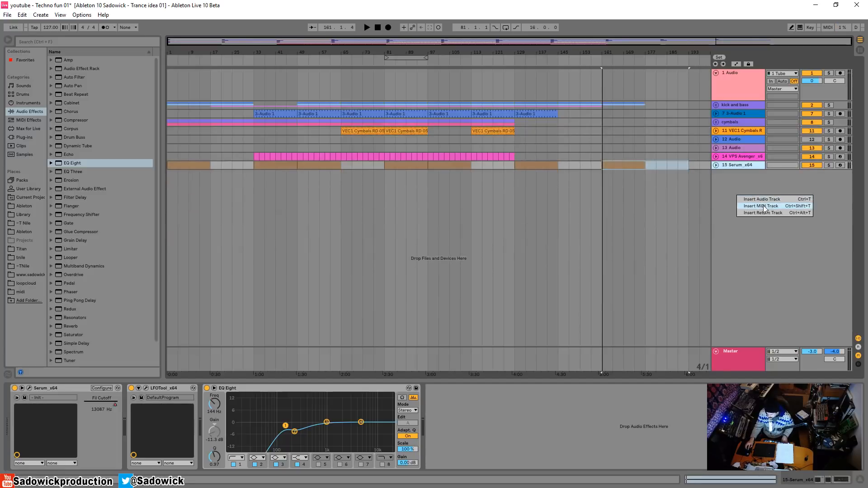
pyautogui.click(763, 199)
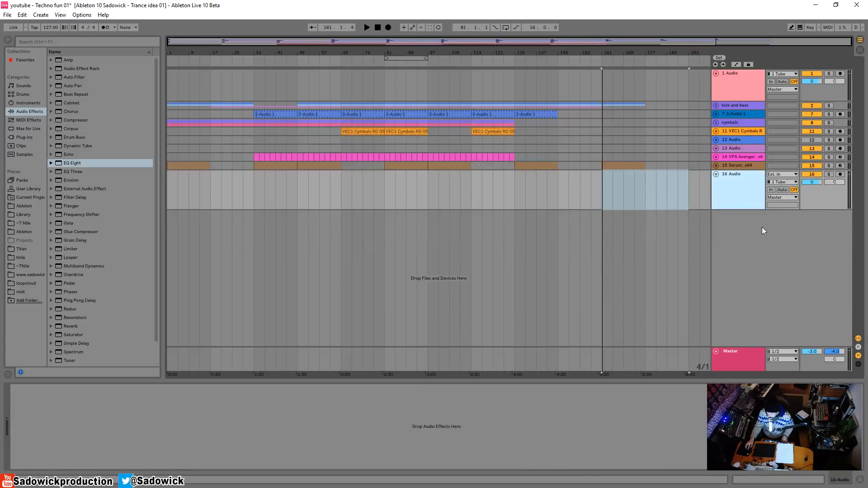
pyautogui.hotkey('ctrl', 't')
pyautogui.moveTo(739, 203); pyautogui.dragTo(741, 219)
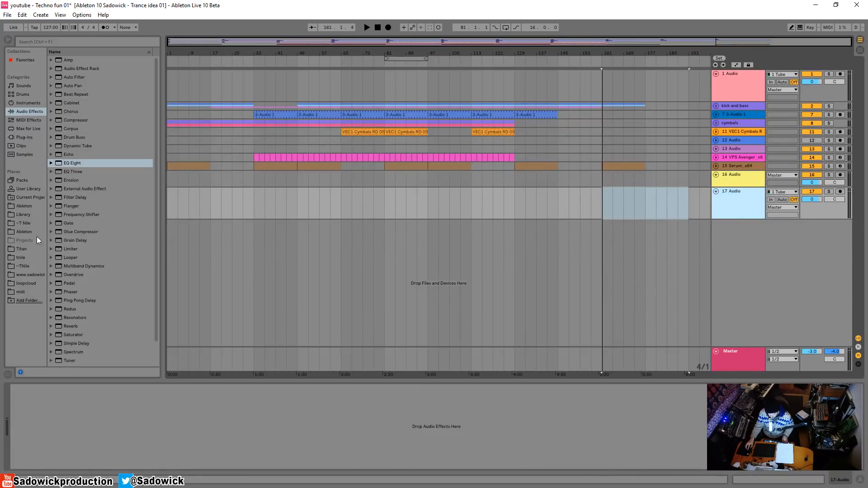
# Step: Place VFX1 Noizes 02.wav from the Library's 6 VFX Noizes folder at bar 1 of track 17 and audition the start
pyautogui.click(23, 215)
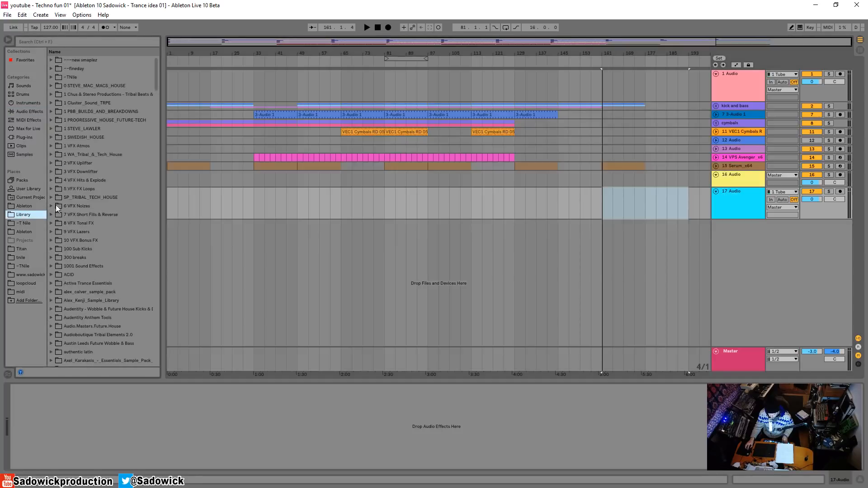
pyautogui.click(51, 206)
pyautogui.click(67, 224)
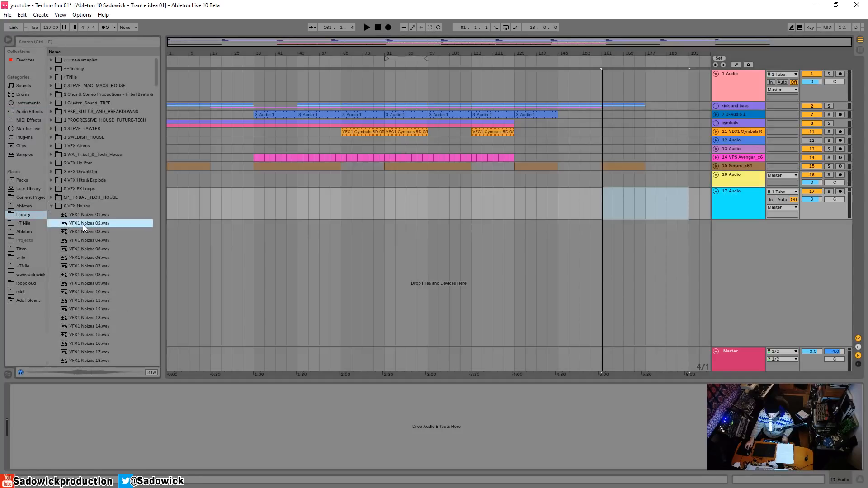
pyautogui.moveTo(82, 224); pyautogui.dragTo(169, 201)
pyautogui.moveTo(175, 54); pyautogui.dragTo(174, 85)
pyautogui.press('space')
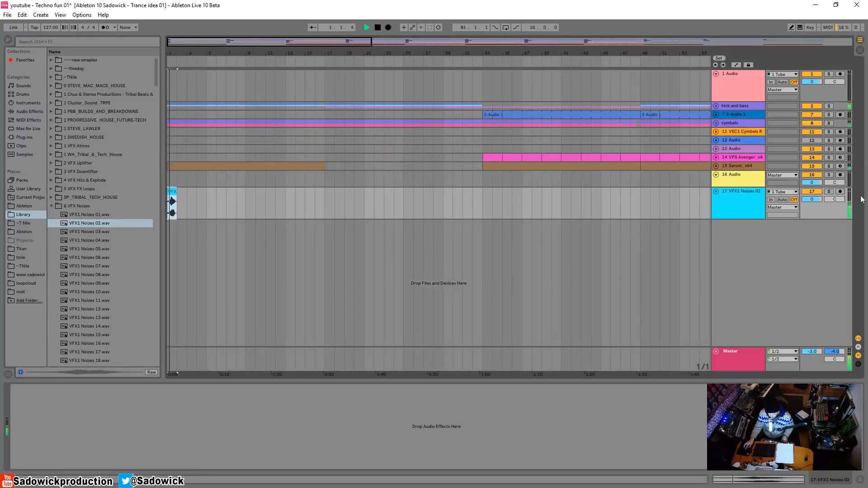
# Step: Lower the VFX1 Noizes 02 track's volume to -13.0 and turn off warping for its clip
pyautogui.press('space')
pyautogui.moveTo(815, 199); pyautogui.dragTo(816, 212)
pyautogui.press('space')
pyautogui.press('space')
pyautogui.click(774, 482)
pyautogui.press('space')
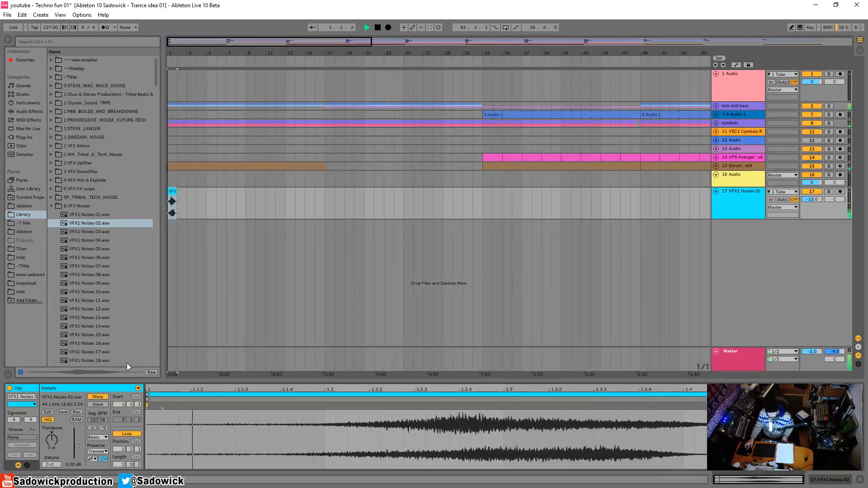
pyautogui.click(98, 396)
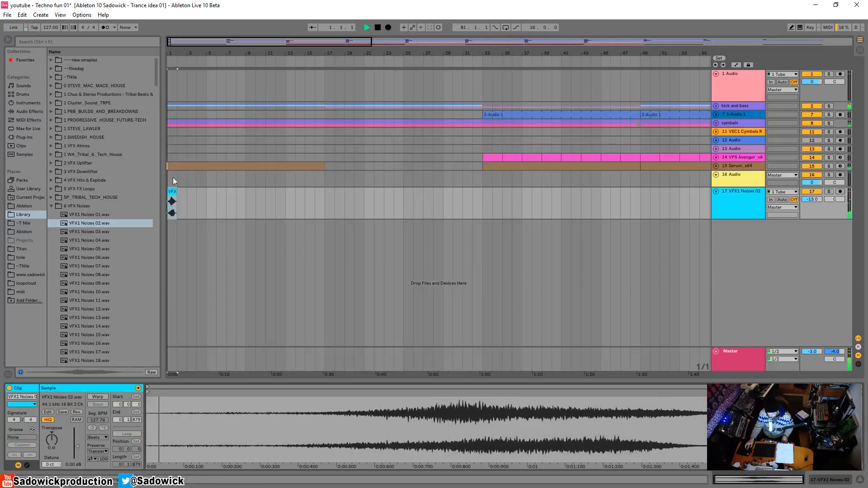
# Step: Add a Ping Pong Delay to the VFX1 Noizes 02 track with beat division 8, filter at 1.24 kHz and width 5.14
pyautogui.click(27, 113)
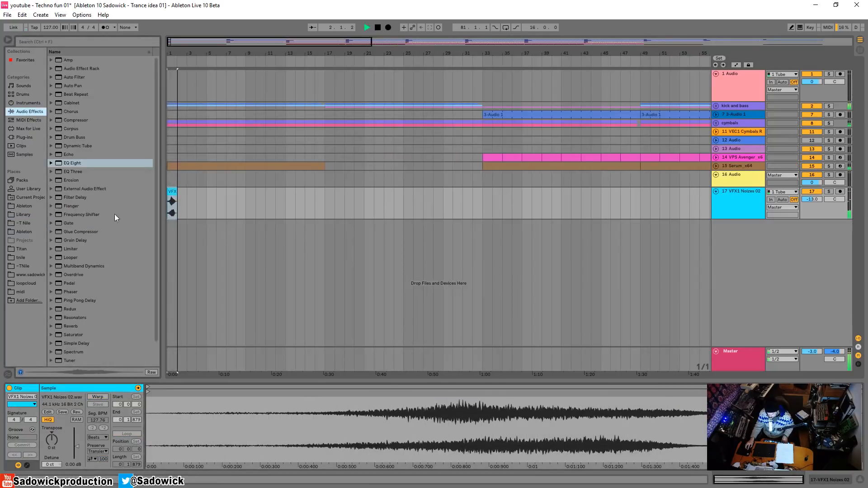
pyautogui.press('space')
pyautogui.scroll(-3, 90, 253)
pyautogui.click(79, 276)
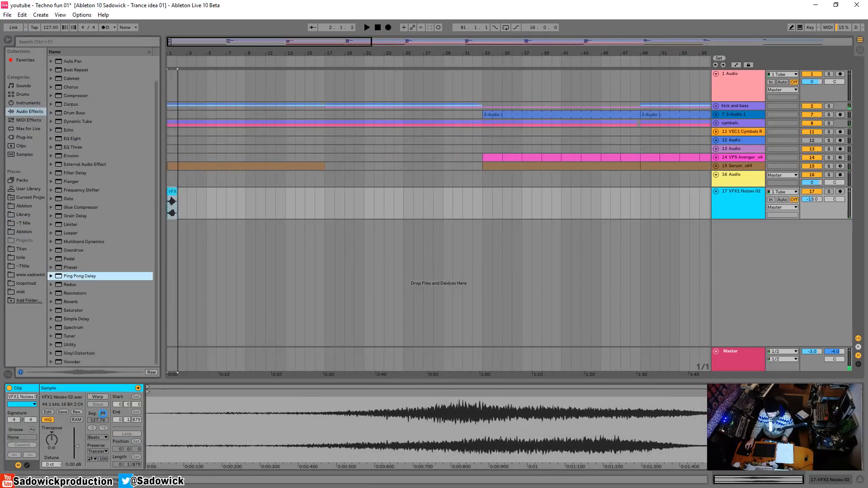
pyautogui.moveTo(79, 276); pyautogui.dragTo(94, 466)
pyautogui.click(40, 435)
pyautogui.press('space')
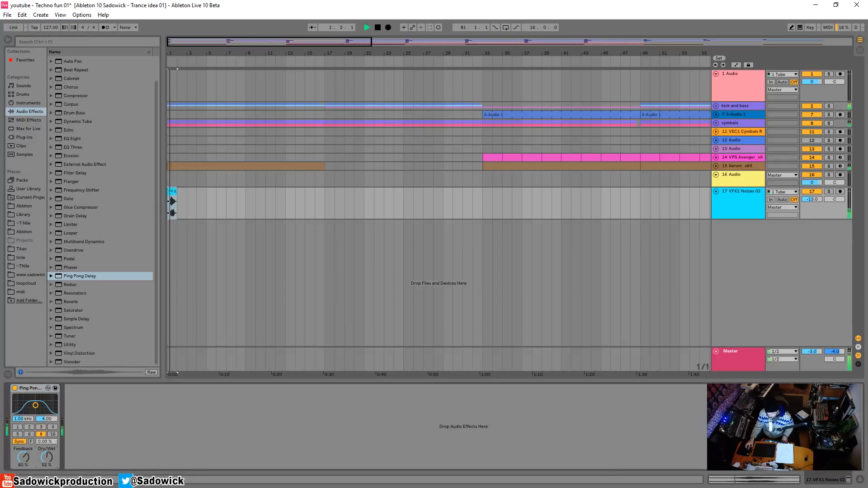
pyautogui.moveTo(38, 410); pyautogui.dragTo(40, 408)
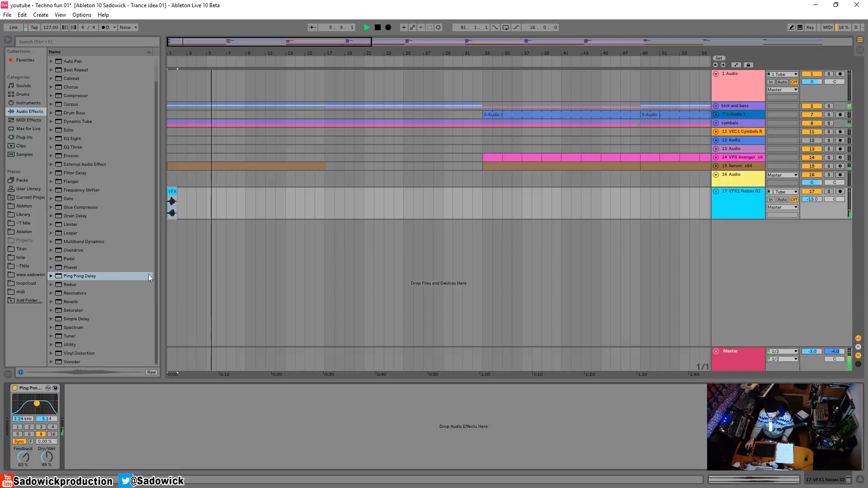
# Step: Stop playback and preview samples VFX1 Noizes 04, 18 and 19 in the Library's 6 VFX Noizes folder
pyautogui.click(23, 216)
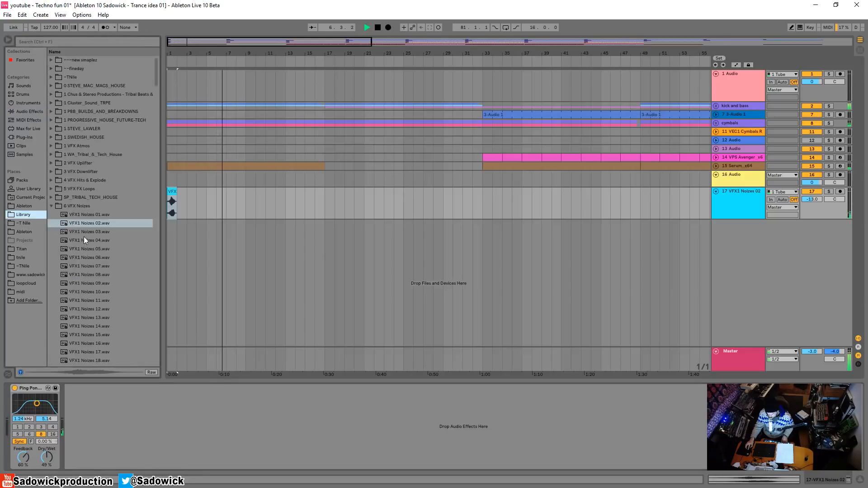
pyautogui.press('space')
pyautogui.click(84, 238)
pyautogui.scroll(-3, 84, 294)
pyautogui.click(84, 293)
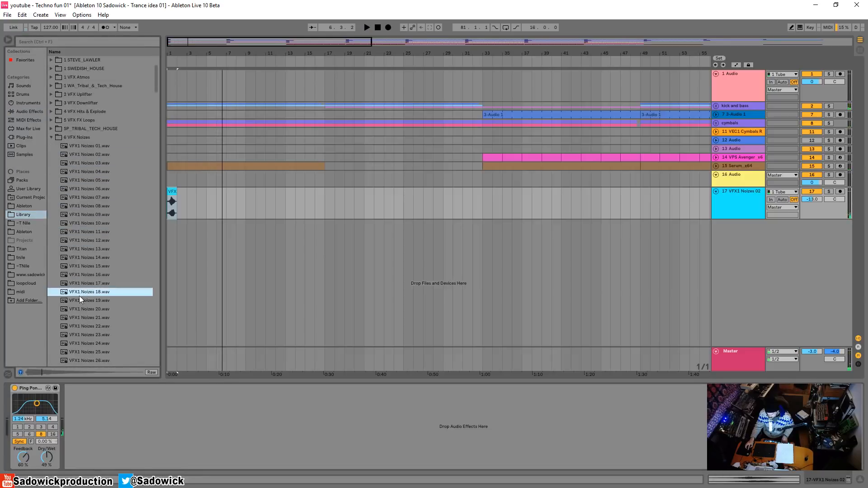
pyautogui.click(80, 300)
# Step: Place VFX1 Noizes 21.wav at bar 5 of track 17, then turn off its warping and transpose it to -16 st
pyautogui.moveTo(79, 318); pyautogui.dragTo(207, 212)
pyautogui.press('space')
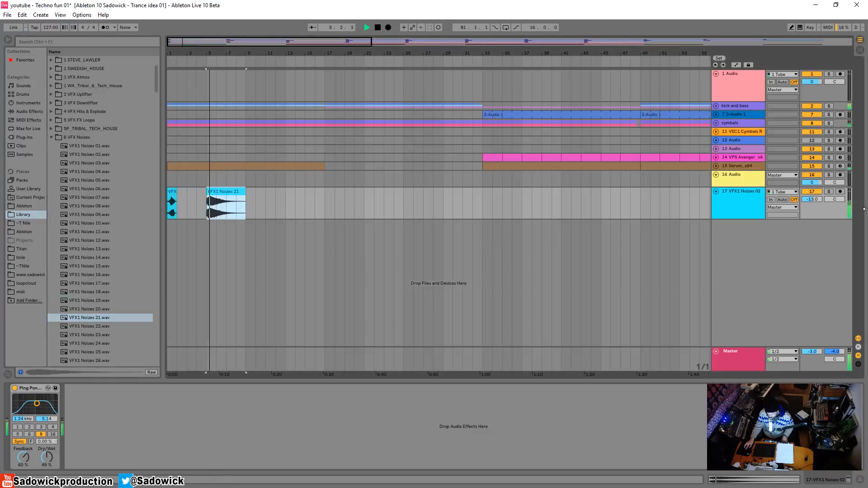
pyautogui.doubleClick(222, 190)
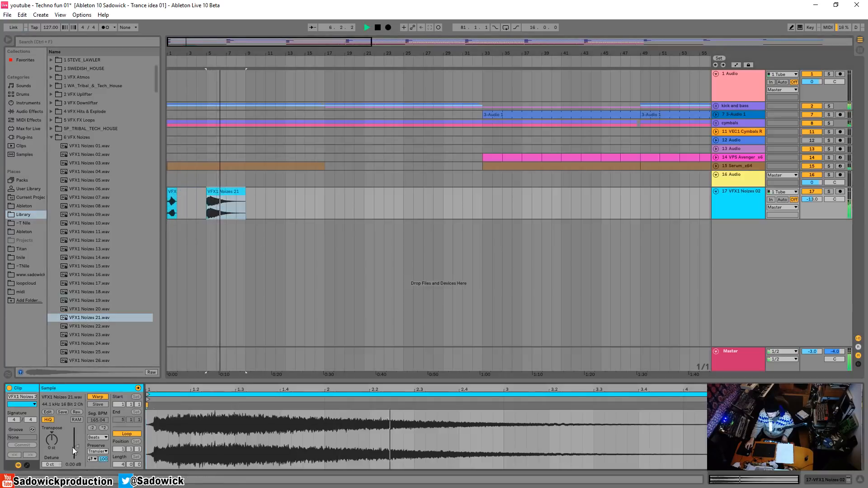
pyautogui.click(96, 397)
pyautogui.moveTo(51, 439); pyautogui.dragTo(52, 451)
pyautogui.press('space')
pyautogui.press('space')
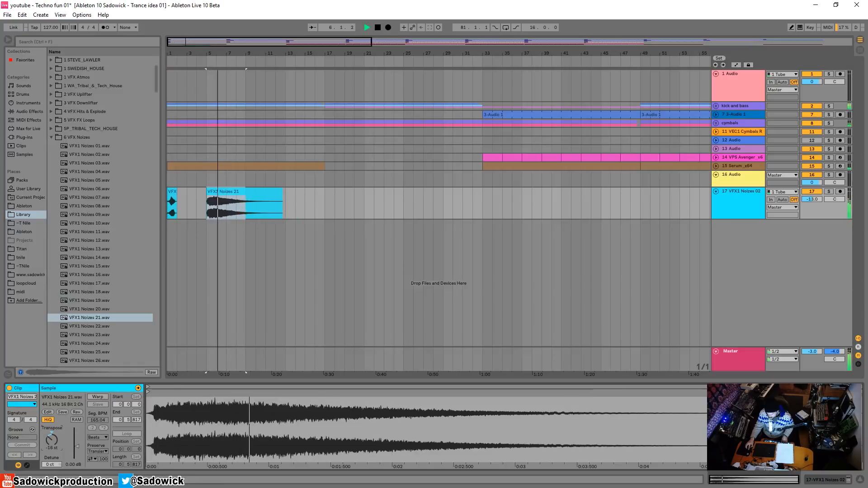
# Step: Place VFX1 Noizes 22.wav at bar 5 of track 17 and delete the remainder of the VFX1 Noizes 21 clip
pyautogui.click(93, 326)
pyautogui.moveTo(89, 329); pyautogui.dragTo(223, 195)
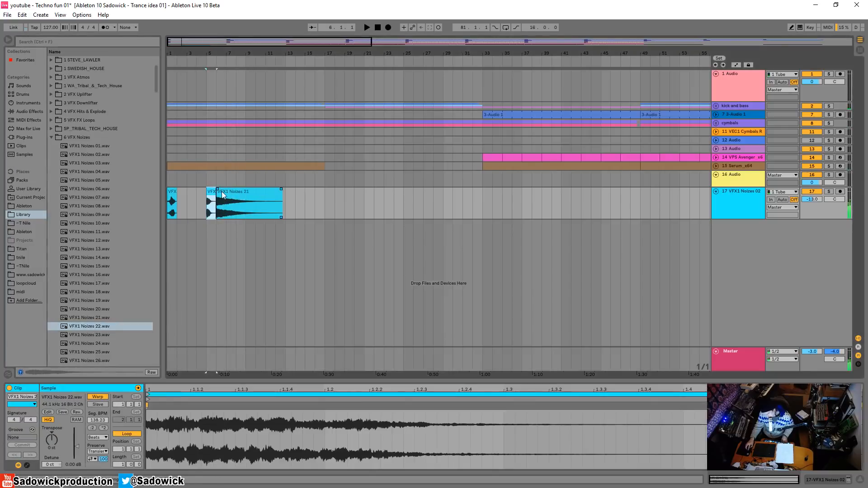
pyautogui.click(240, 193)
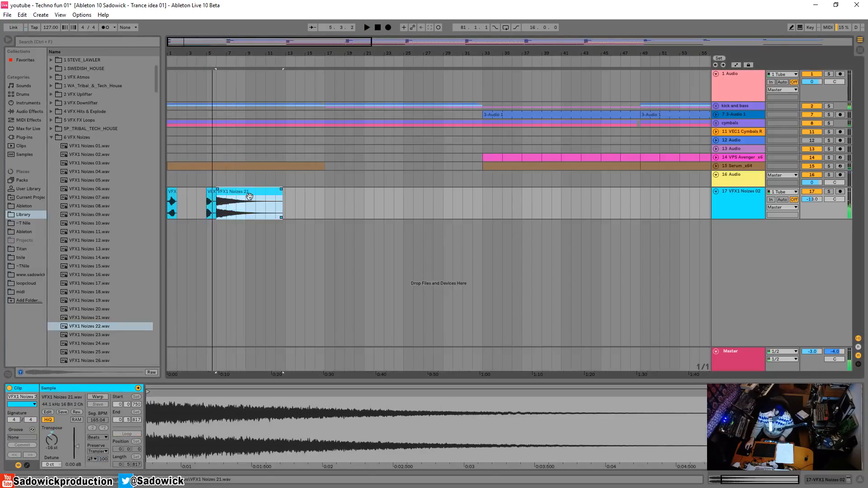
pyautogui.press('Delete')
pyautogui.click(213, 195)
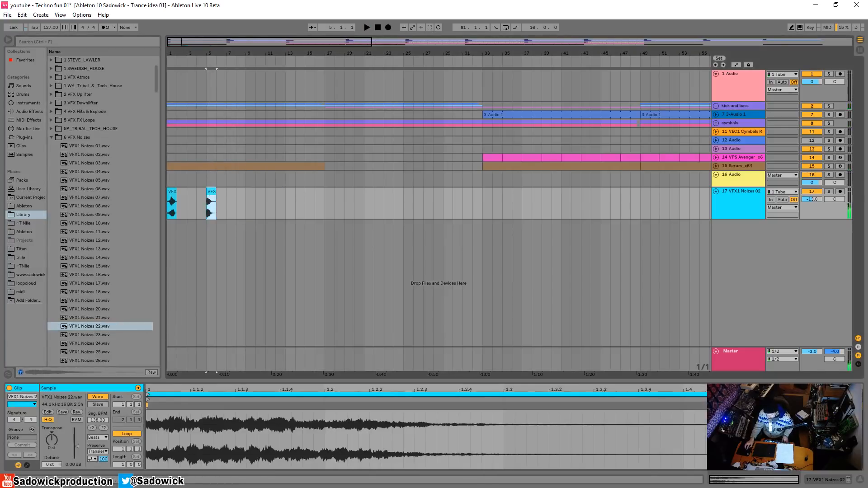
# Step: Add EQ Eight to track 17 with a low cut and a -8.06 dB dip at 1.83 kHz, and set the track volume to -16.4
pyautogui.click(817, 485)
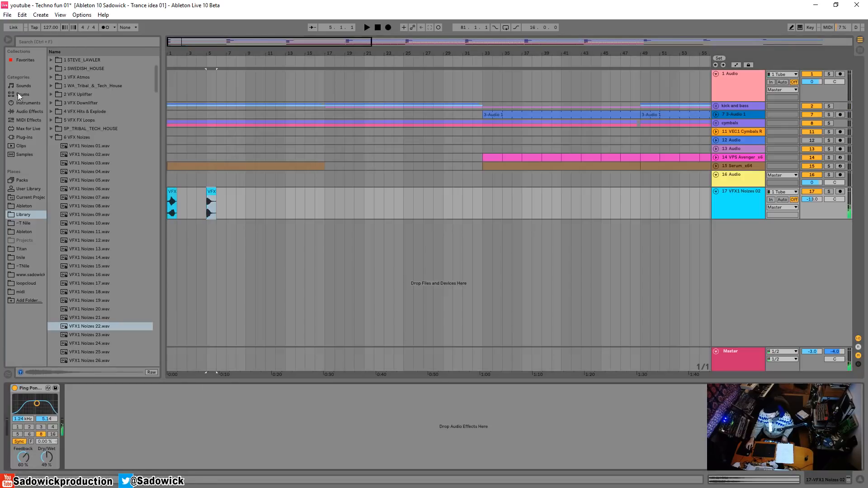
pyautogui.click(29, 102)
pyautogui.click(41, 112)
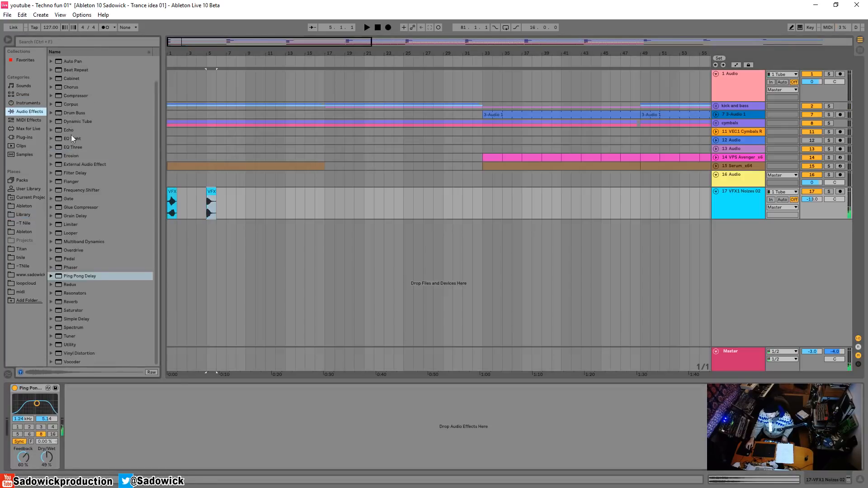
pyautogui.moveTo(71, 135); pyautogui.dragTo(170, 427)
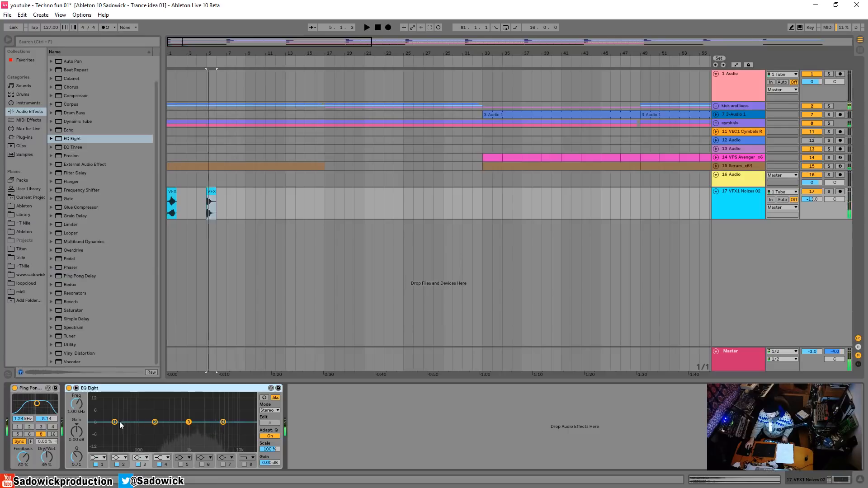
pyautogui.moveTo(114, 422); pyautogui.dragTo(200, 433)
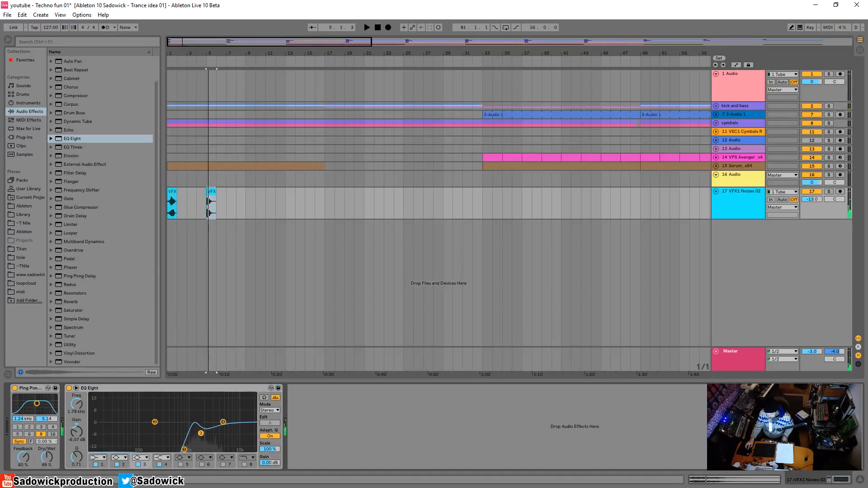
pyautogui.press('space')
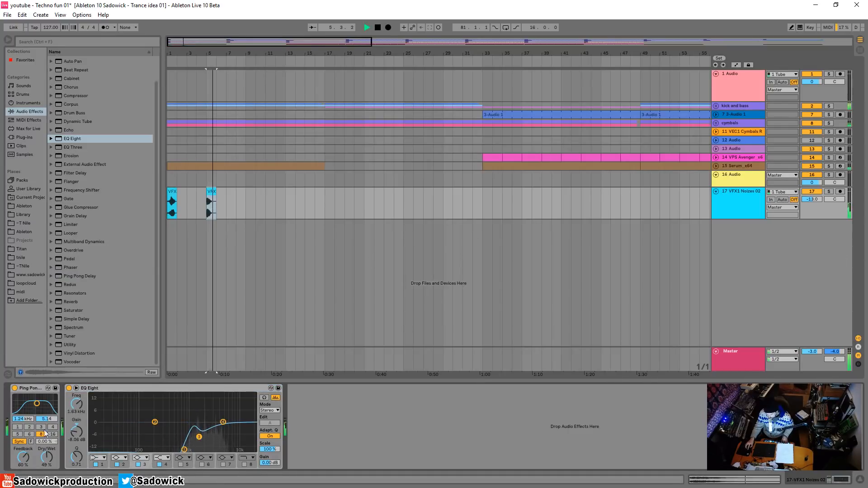
pyautogui.moveTo(820, 199); pyautogui.dragTo(820, 207)
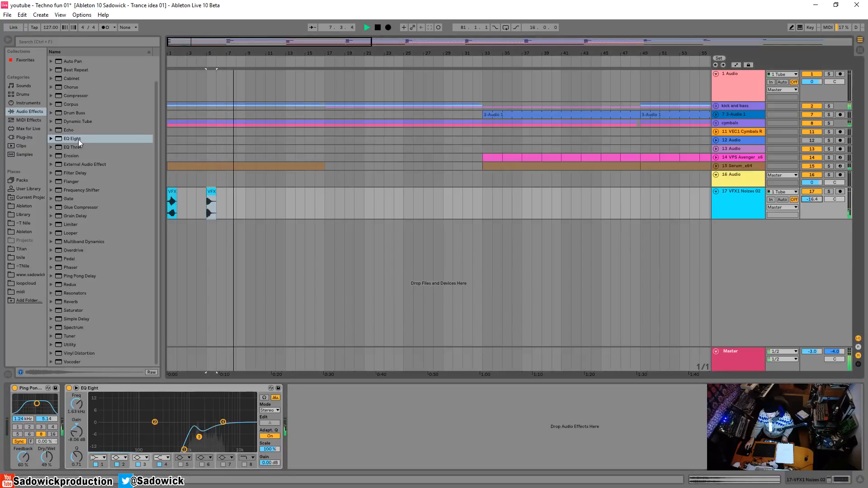
# Step: Add a Reverb to the VFX1 Noizes 02 track, place it after the EQ Eight and collapse the EQ Eight
pyautogui.press('space')
pyautogui.moveTo(71, 303); pyautogui.dragTo(83, 441)
pyautogui.moveTo(152, 412); pyautogui.dragTo(156, 415)
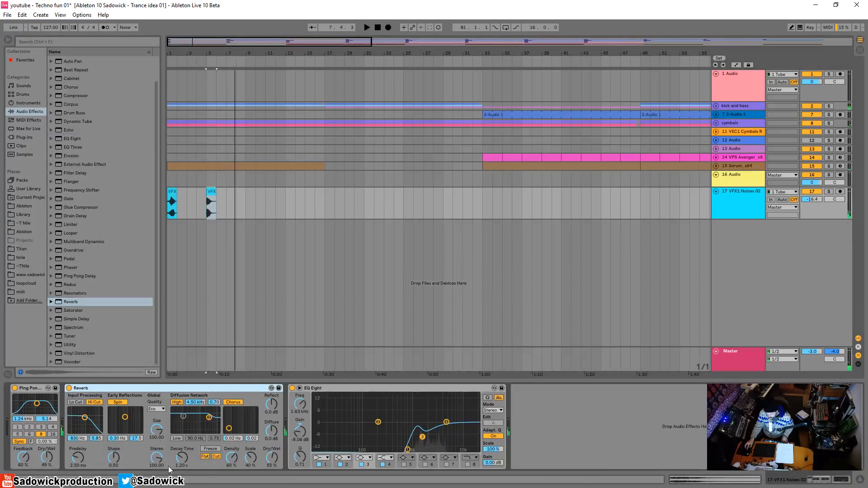
pyautogui.click(179, 386)
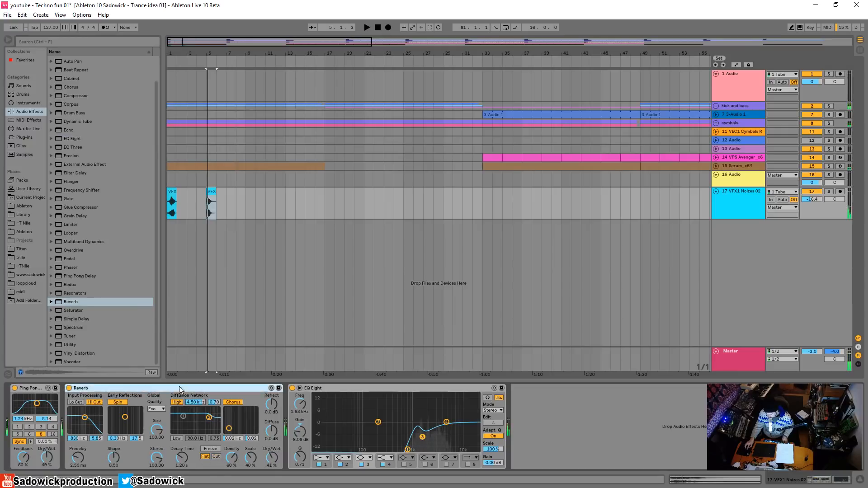
pyautogui.doubleClick(143, 387)
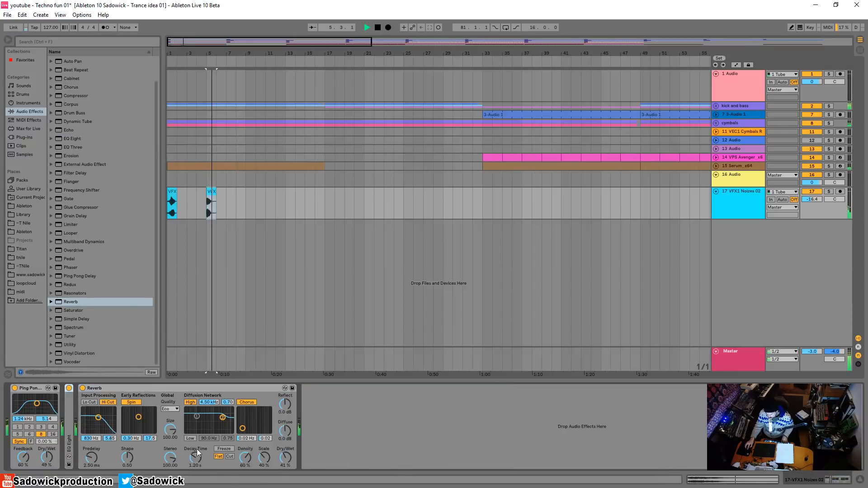
# Step: Set the Reverb's decay time to 6.24 s and dry/wet to 35%, and add a Compressor with a -18.7 dB threshold after it
pyautogui.moveTo(196, 457); pyautogui.dragTo(196, 432)
pyautogui.moveTo(286, 458); pyautogui.dragTo(284, 461)
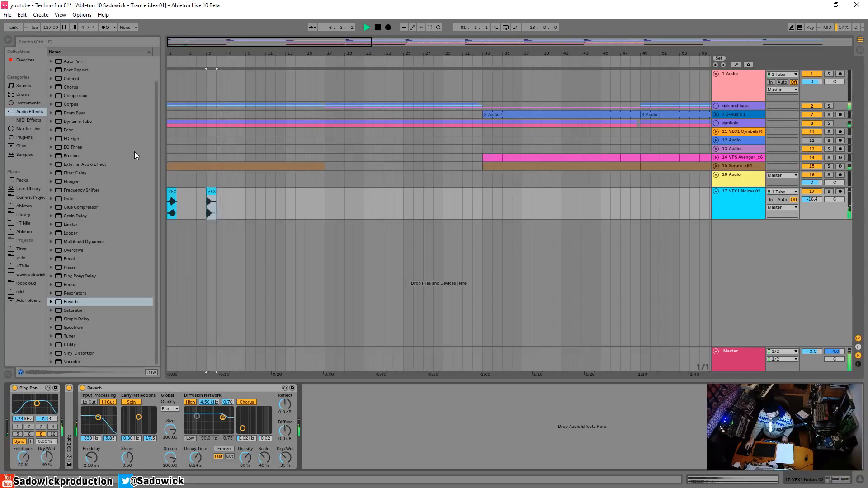
pyautogui.moveTo(77, 96); pyautogui.dragTo(332, 442)
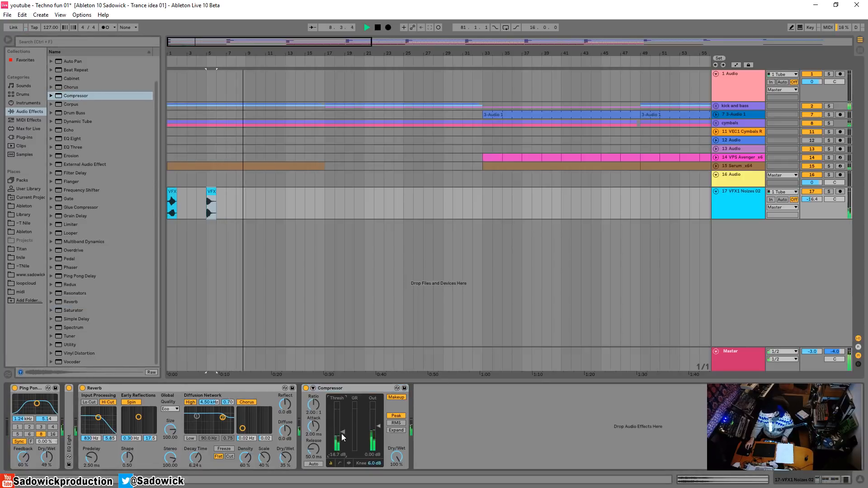
# Step: Duplicate bars 1 to 17 of the noise track once and set the track volume to -18.2 dB
pyautogui.moveTo(324, 196); pyautogui.dragTo(170, 199)
pyautogui.hotkey('ctrl', 'd')
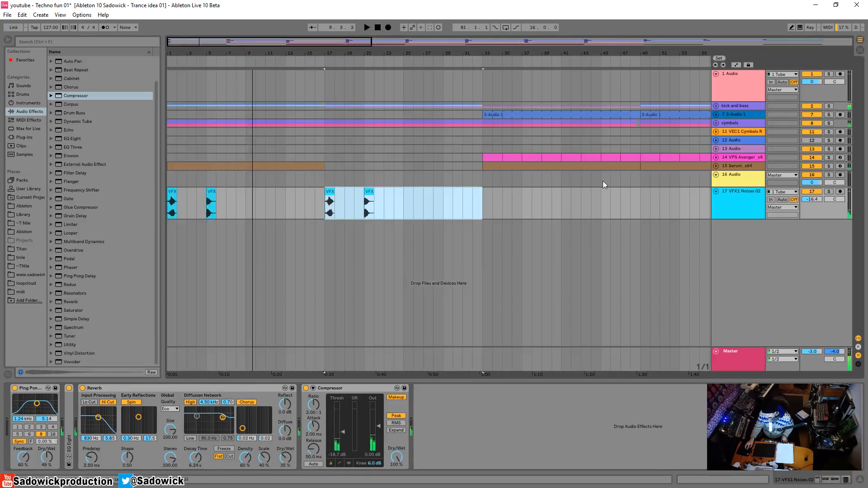
pyautogui.moveTo(813, 199); pyautogui.dragTo(813, 204)
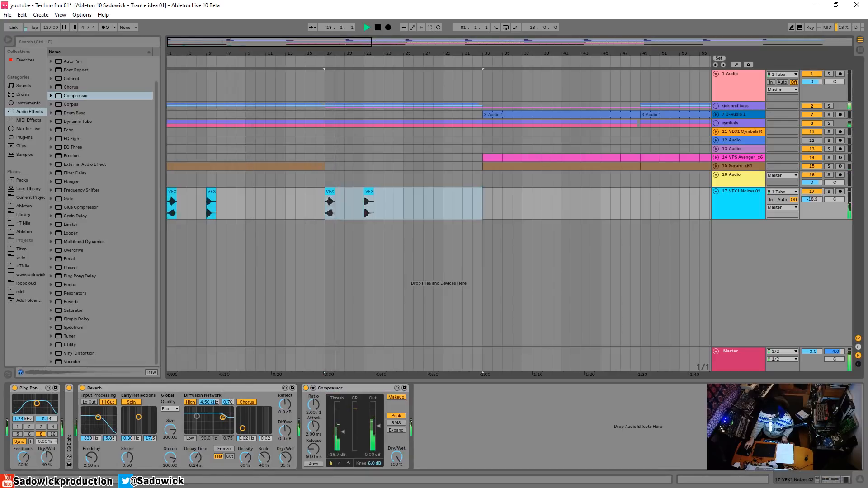
# Step: Delete the noise clip at bar 1 and move the bar 17 VFX1 Noizes 02 clip half a bar earlier
pyautogui.click(173, 192)
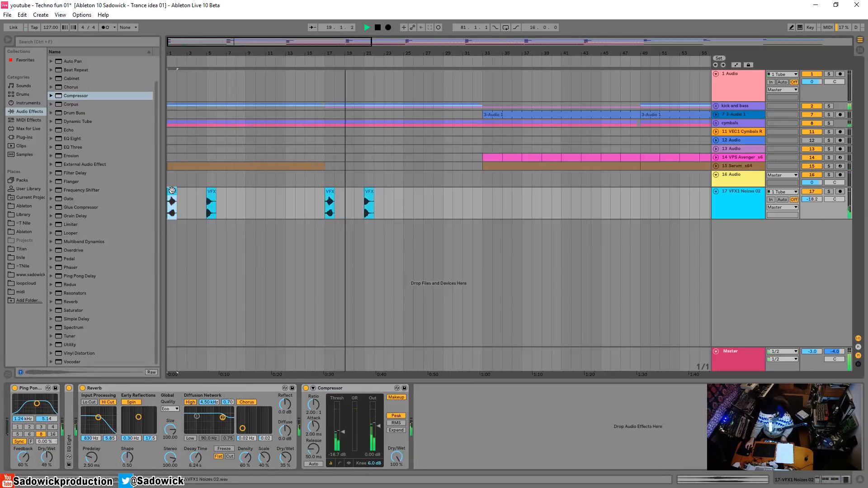
pyautogui.moveTo(328, 53); pyautogui.dragTo(328, 91)
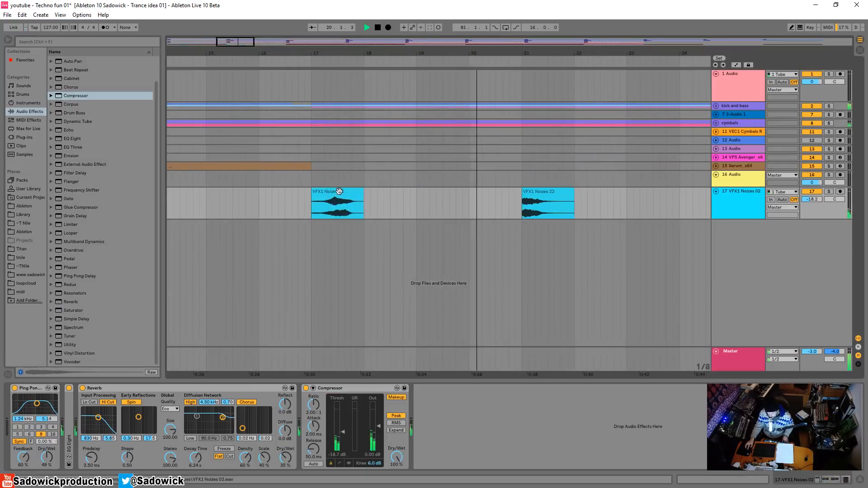
pyautogui.moveTo(339, 191); pyautogui.dragTo(314, 202)
pyautogui.click(270, 62)
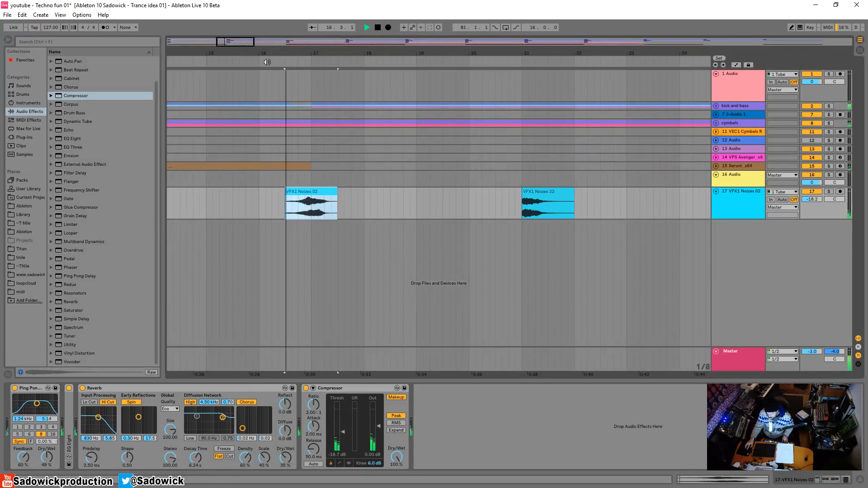
# Step: Delete the two VFX1 Noizes 22 clips at bars 5 and 21
pyautogui.moveTo(382, 51); pyautogui.dragTo(288, 50)
pyautogui.click(198, 202)
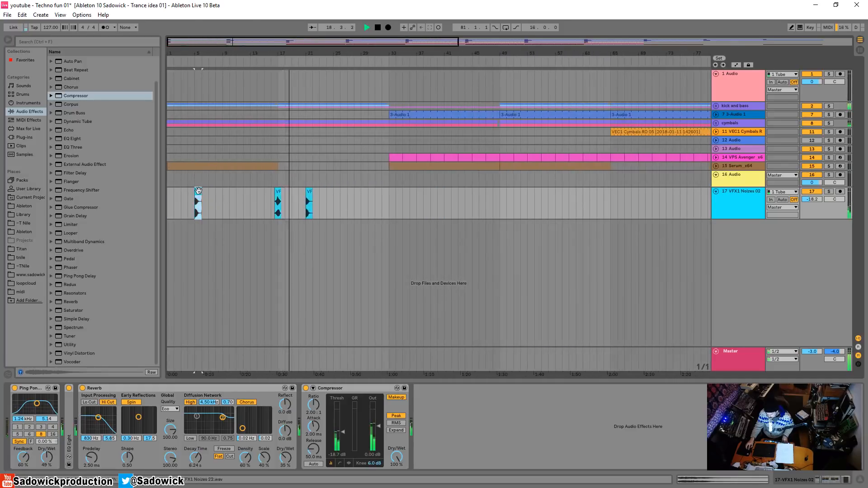
pyautogui.press('Delete')
pyautogui.moveTo(331, 197); pyautogui.dragTo(295, 207)
pyautogui.press('Delete')
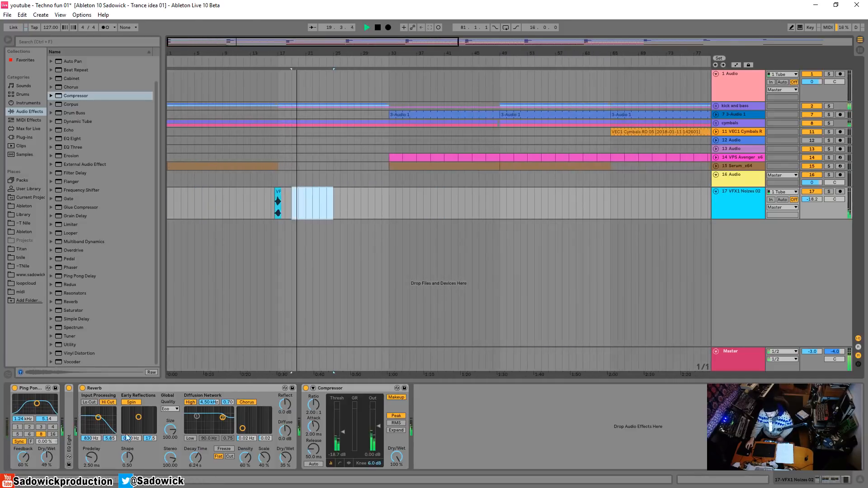
# Step: Play back the transition into bar 17 and cut the end of the VFX1 Noizes 02 clip at bar 17
pyautogui.press('space')
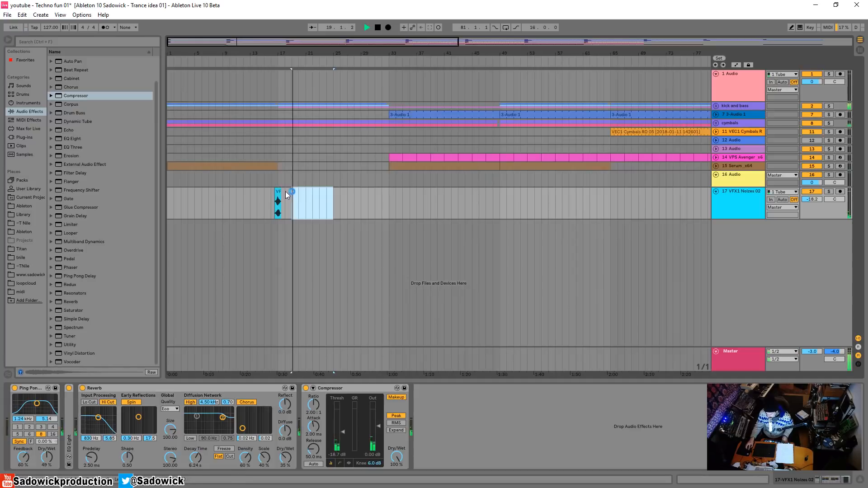
pyautogui.click(269, 63)
pyautogui.moveTo(272, 52); pyautogui.dragTo(272, 122)
pyautogui.press('space')
pyautogui.moveTo(363, 203); pyautogui.dragTo(332, 203)
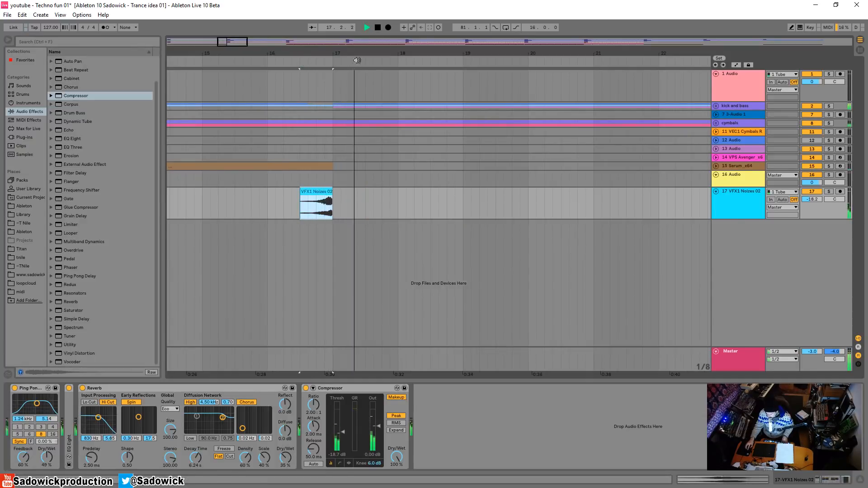
# Step: Duplicate bars 1 to 17 of the noise track repeatedly so a noise clip leads into every 16-bar section up to bar 177
pyautogui.moveTo(337, 49); pyautogui.dragTo(270, 70)
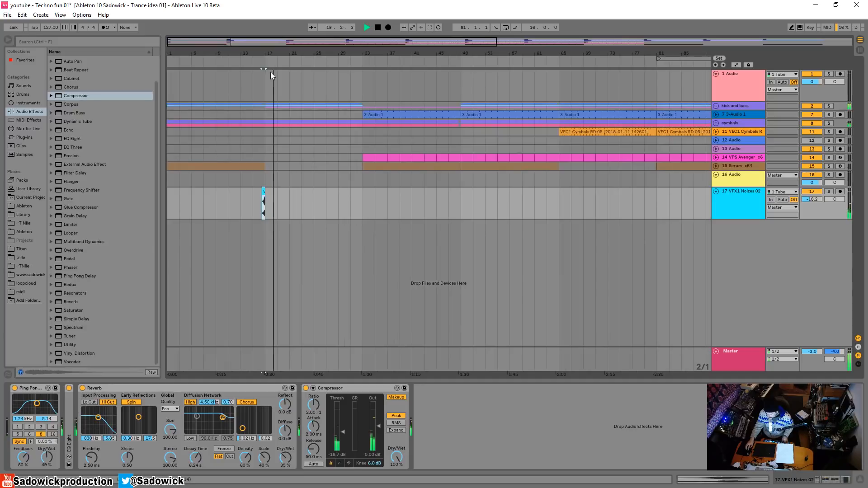
pyautogui.moveTo(267, 204); pyautogui.dragTo(168, 205)
pyautogui.hotkey('ctrl', 'd')
pyautogui.hotkey('ctrl', 'd')
pyautogui.hotkey('ctrl', 'd')
pyautogui.hotkey('ctrl', 'd')
pyautogui.hotkey('ctrl', 'd')
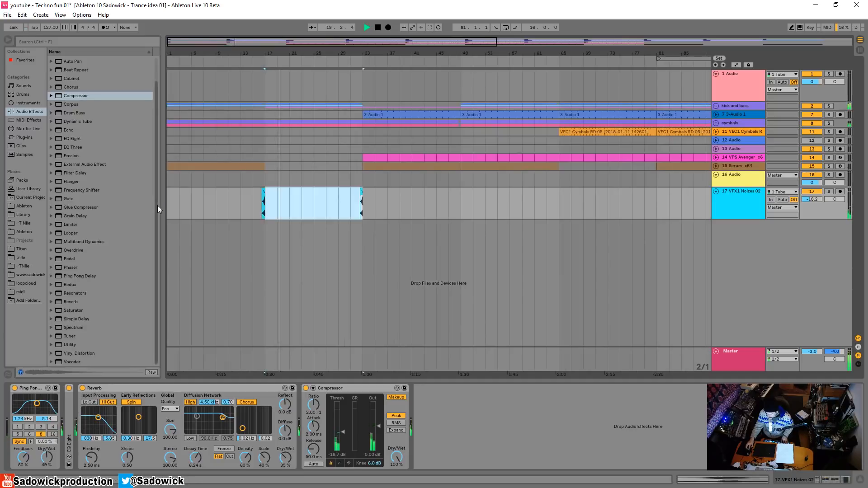
pyautogui.moveTo(424, 55); pyautogui.dragTo(365, 51)
pyautogui.hotkey('ctrl', 'd')
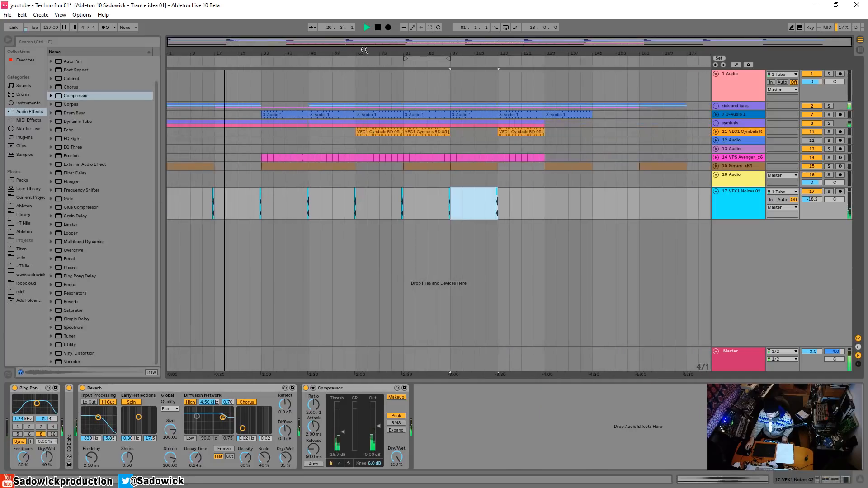
pyautogui.hotkey('ctrl', 'd')
pyautogui.hotkey('ctrl', 'd')
pyautogui.hotkey('ctrl', 'd')
pyautogui.hotkey('ctrl', 'd')
pyautogui.press('space')
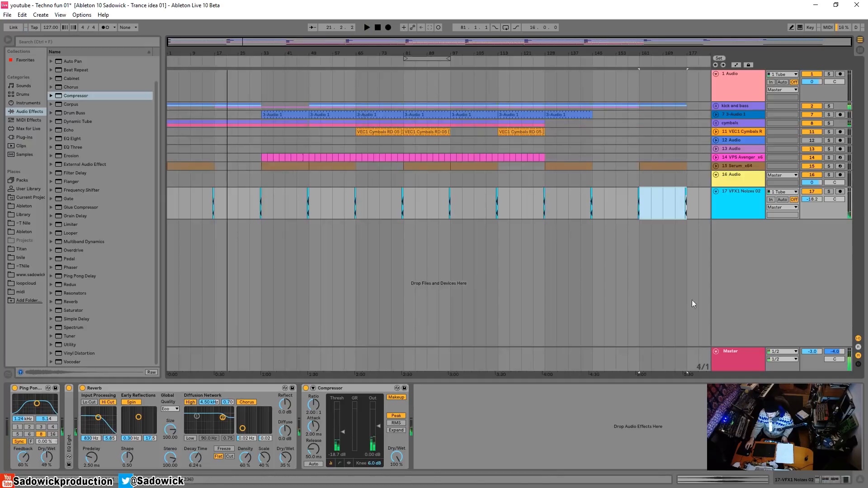
# Step: Collapse the VFX1 Noizes 02 track and insert a new audio track below it
pyautogui.click(716, 191)
pyautogui.rightClick(766, 218)
pyautogui.click(786, 222)
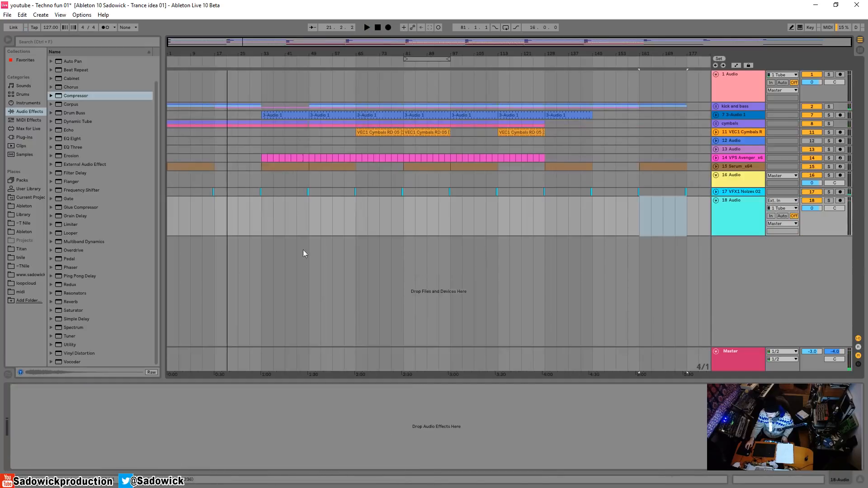
# Step: Open the library's SP_TRIBAL_TECH_HOUSE, TTH_LOOPS_WAVS, PERCUSSION folder and audition TTH_126_Perc_02.wav
pyautogui.click(36, 215)
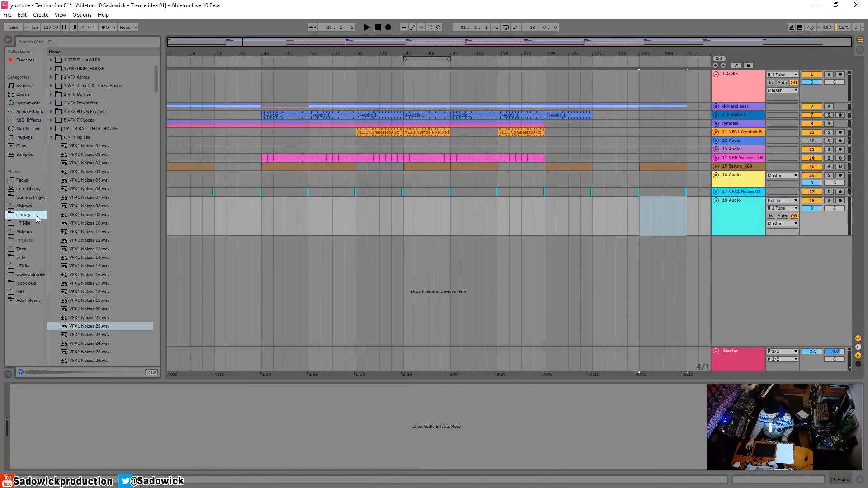
pyautogui.click(52, 129)
pyautogui.click(52, 129)
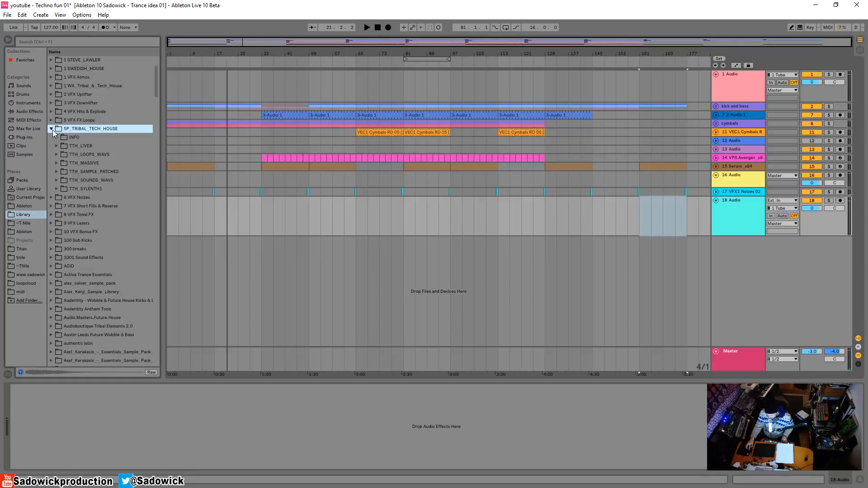
pyautogui.click(57, 155)
pyautogui.click(62, 181)
pyautogui.click(82, 198)
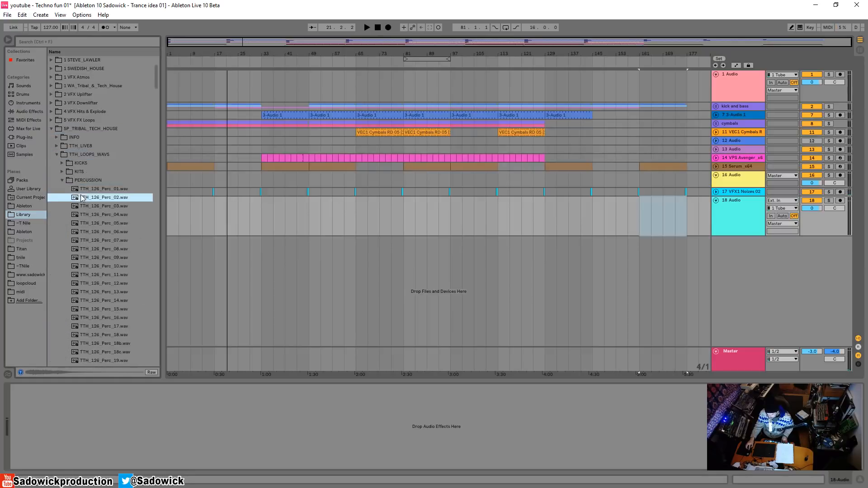
# Step: Try TTH_126_Perc_11.wav on the new audio track at bar 17 with the track volume at -9.2 dB
pyautogui.click(118, 275)
pyautogui.scroll(-1, 121, 298)
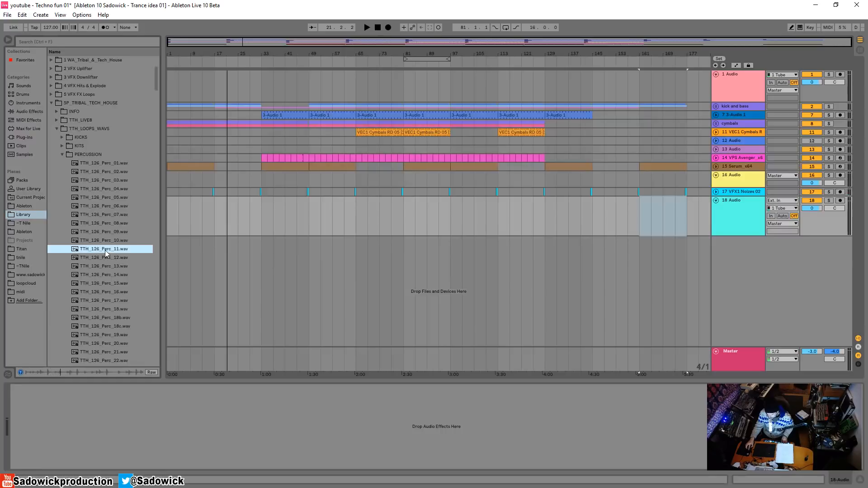
pyautogui.moveTo(106, 255); pyautogui.dragTo(294, 215)
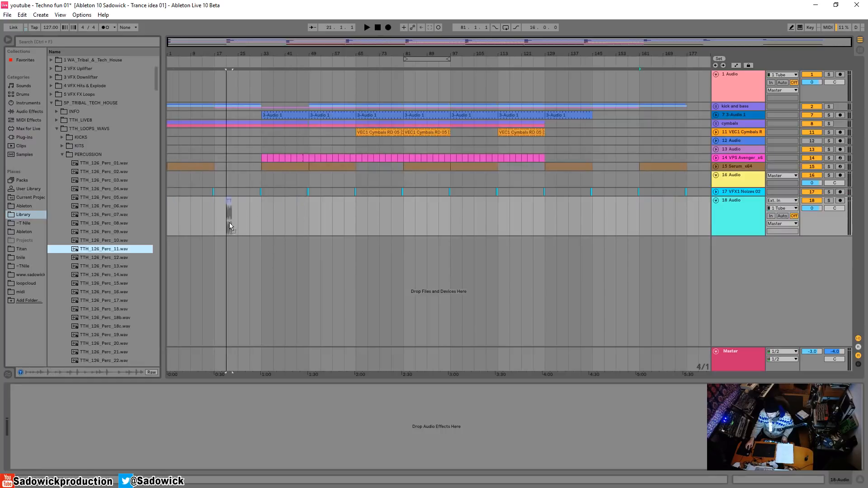
pyautogui.moveTo(216, 224); pyautogui.dragTo(216, 225)
pyautogui.press('space')
pyautogui.moveTo(816, 208); pyautogui.dragTo(816, 222)
pyautogui.press('space')
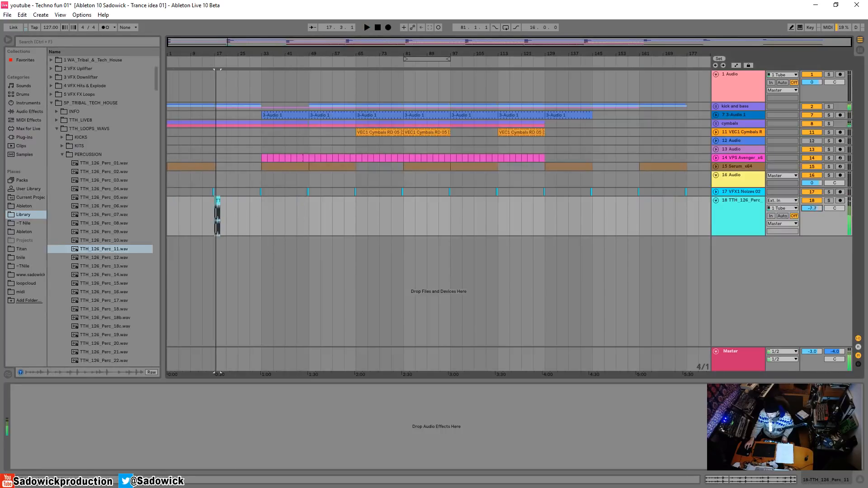
pyautogui.press('space')
pyautogui.press('space')
# Step: Audition further percussion loops in the folder from TTH_126_Perc_15.wav to TTH_126_Perc_30.wav
pyautogui.click(111, 285)
pyautogui.click(102, 296)
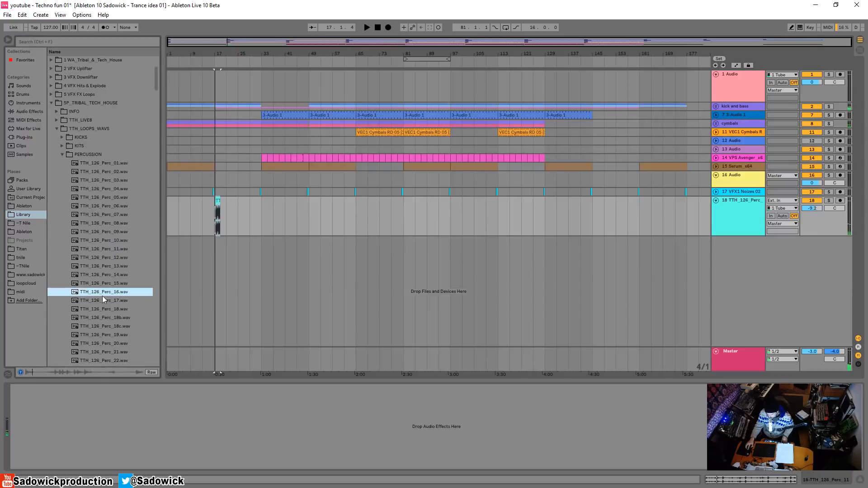
pyautogui.click(92, 310)
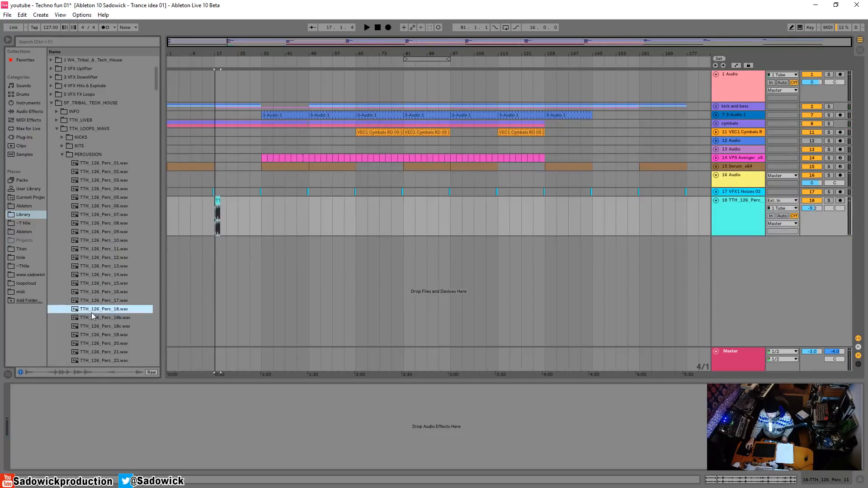
pyautogui.click(91, 328)
pyautogui.scroll(-3, 95, 326)
pyautogui.click(99, 292)
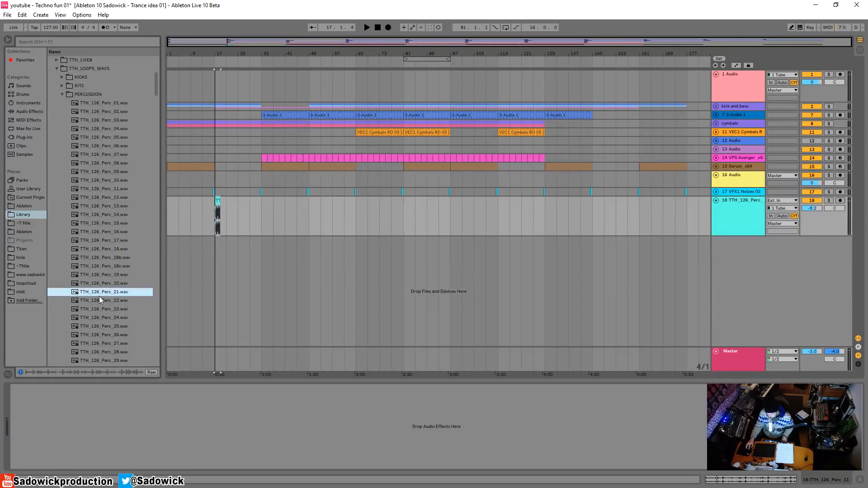
pyautogui.click(96, 301)
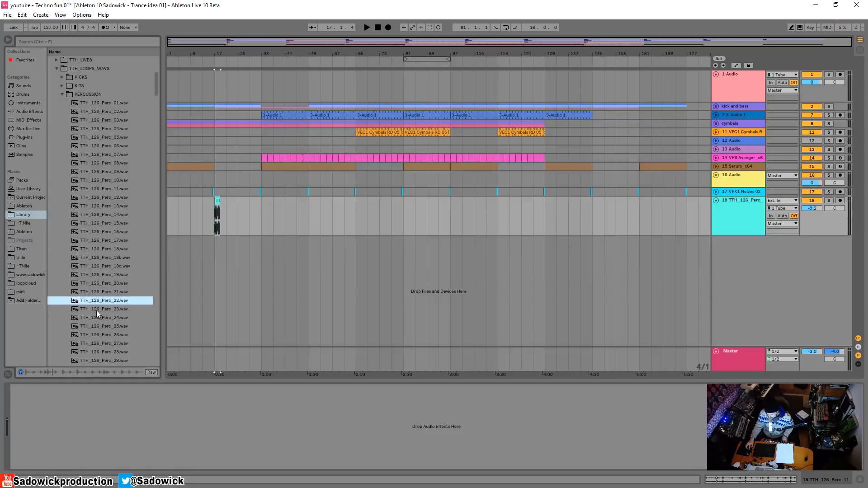
pyautogui.click(96, 310)
pyautogui.click(96, 327)
pyautogui.click(98, 335)
pyautogui.scroll(-3, 98, 333)
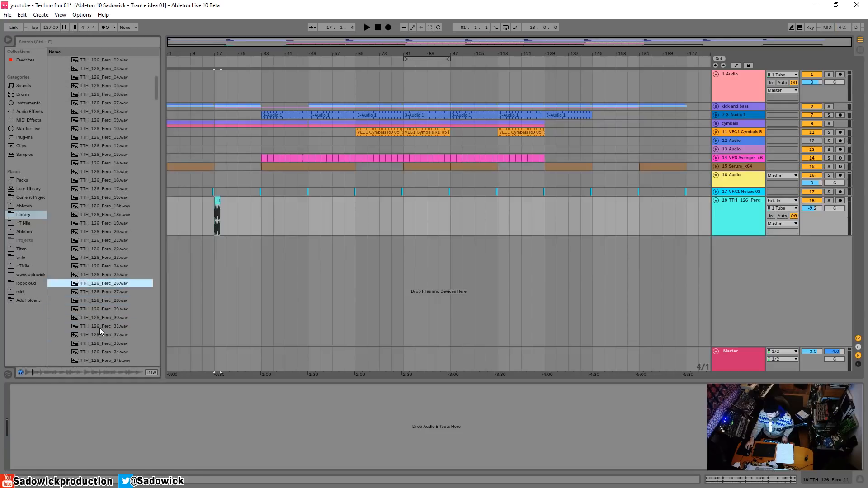
pyautogui.click(100, 311)
pyautogui.click(94, 321)
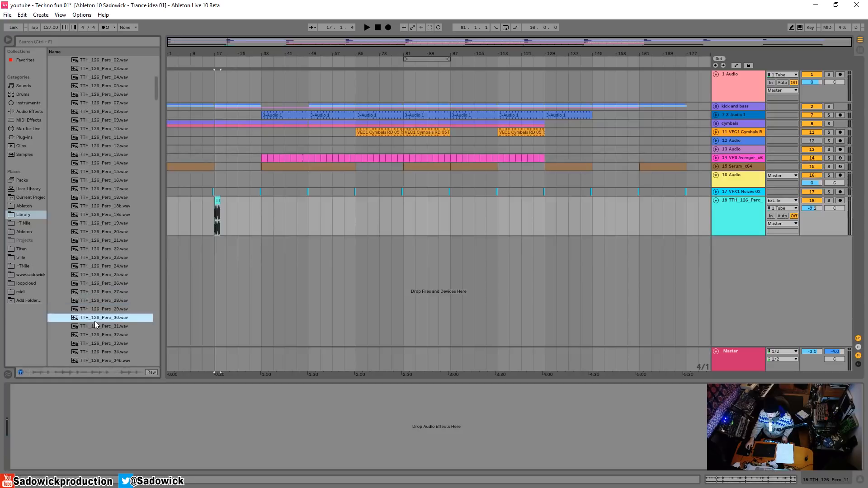
# Step: Replace the percussion clip with TTH_126_Perc_30.wav looped from bar 17 to 33, solo the track and set its volume to -6.0 dB
pyautogui.moveTo(100, 318); pyautogui.dragTo(261, 200)
pyautogui.press('space')
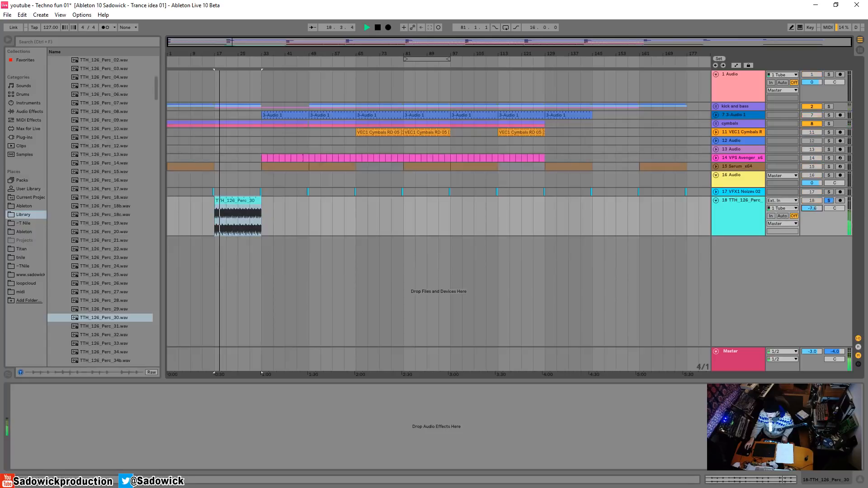
pyautogui.moveTo(814, 208); pyautogui.dragTo(813, 205)
pyautogui.press('space')
# Step: Add Redux to the percussion track, raise its Downsample amount and switch the downsampling mode to Soft
pyautogui.click(28, 112)
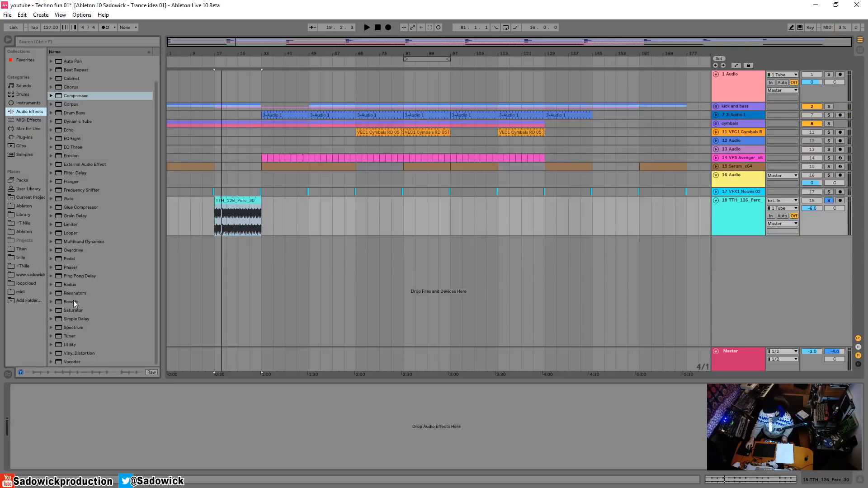
pyautogui.click(72, 285)
pyautogui.moveTo(232, 219); pyautogui.dragTo(232, 220)
pyautogui.press('space')
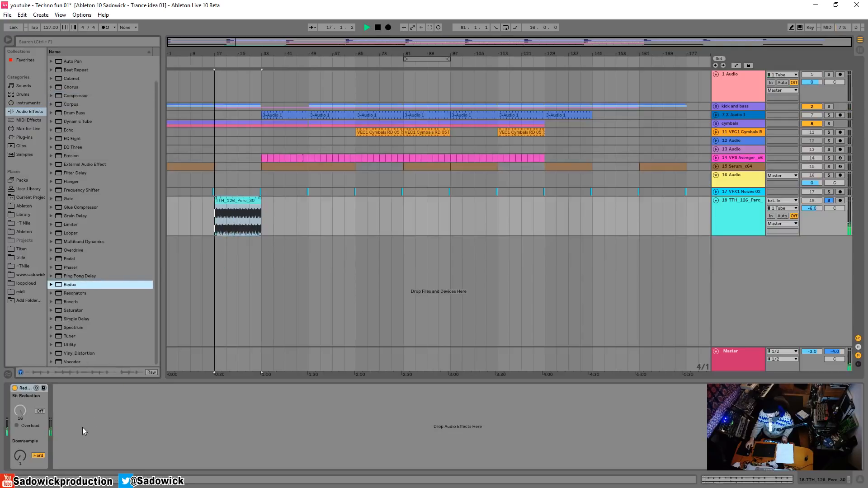
pyautogui.click(26, 456)
pyautogui.press('space')
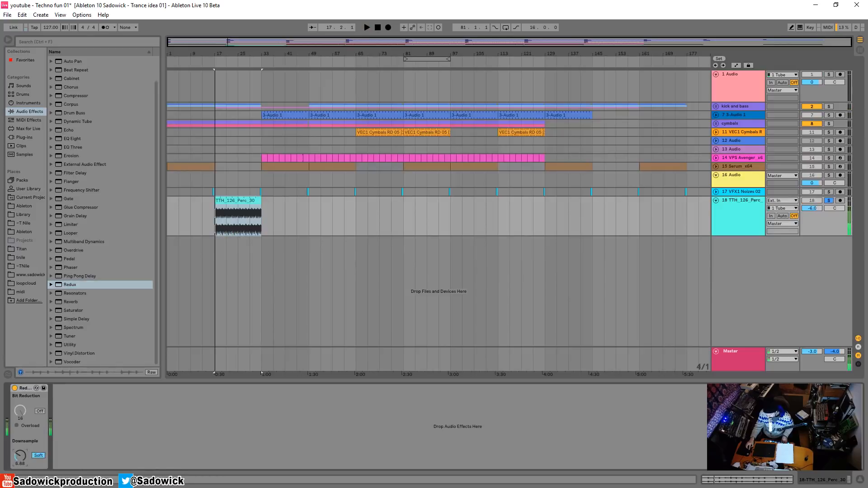
# Step: Add Reverb after Redux on the percussion track and transpose the looped TTH_126_Perc_30 clip to -11 st
pyautogui.press('space')
pyautogui.moveTo(72, 302); pyautogui.dragTo(93, 435)
pyautogui.press('space')
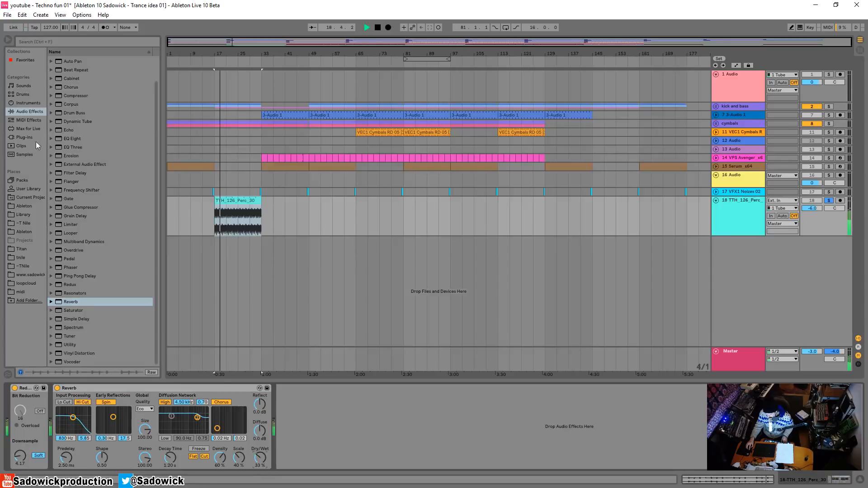
pyautogui.click(240, 201)
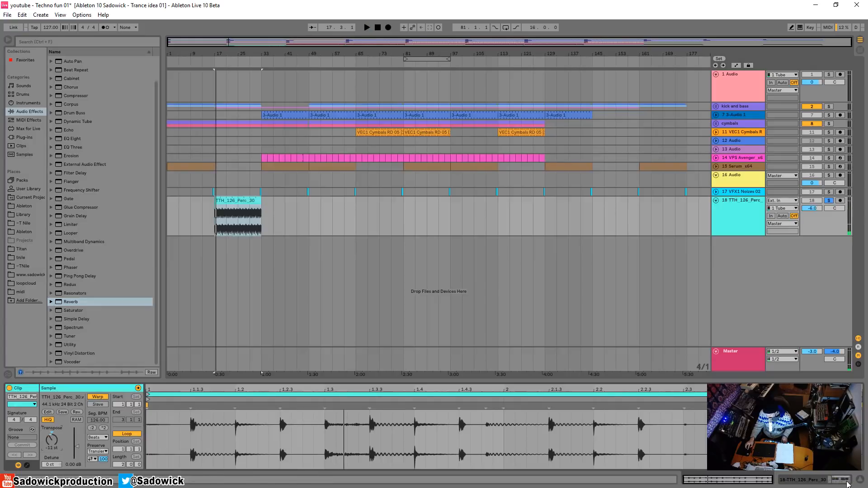
pyautogui.click(848, 482)
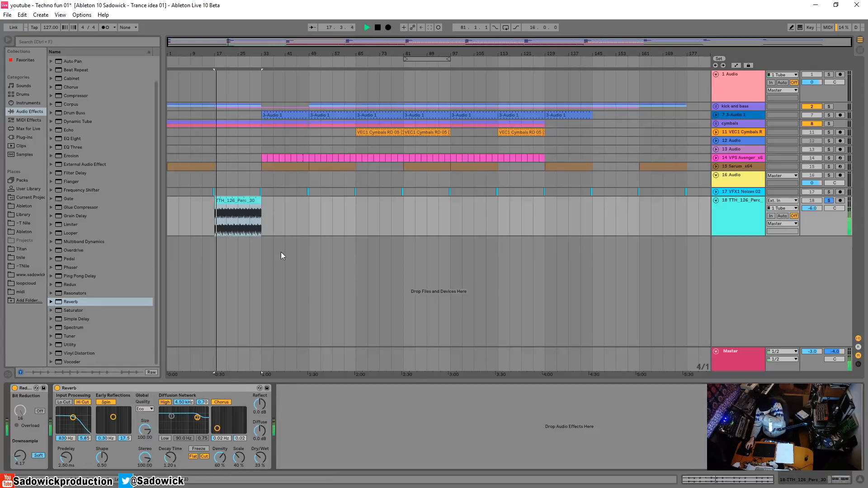
# Step: Add a Compressor after the Reverb with its threshold at -10.1 dB, and collapse both devices
pyautogui.moveTo(67, 98); pyautogui.dragTo(95, 133)
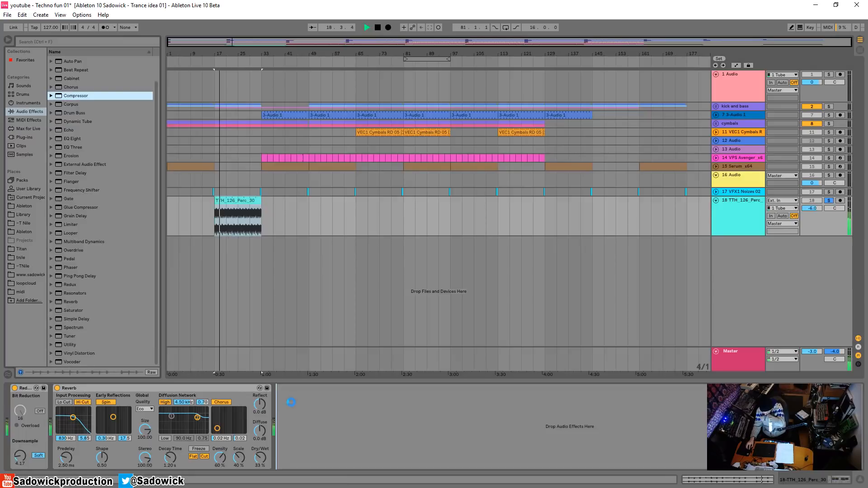
pyautogui.moveTo(291, 403); pyautogui.dragTo(314, 421)
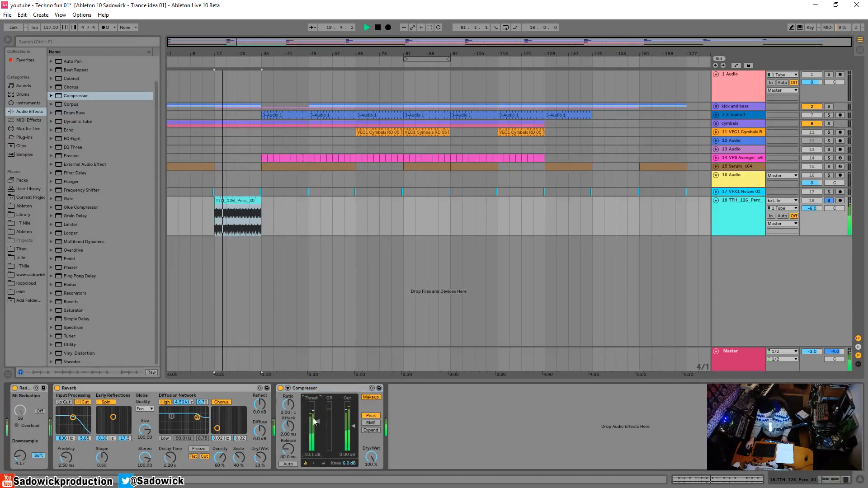
pyautogui.click(287, 388)
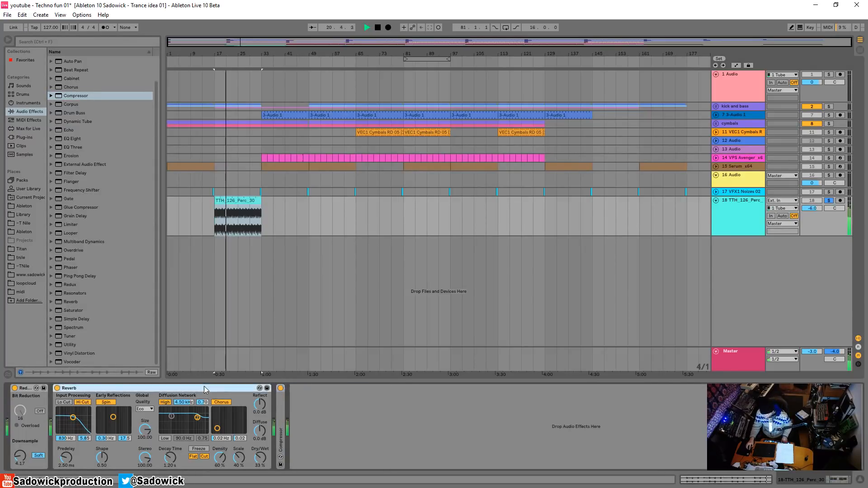
pyautogui.doubleClick(227, 388)
# Step: Add the LFOTool_x64 plug-in to the end of the percussion track's device chain
pyautogui.click(21, 137)
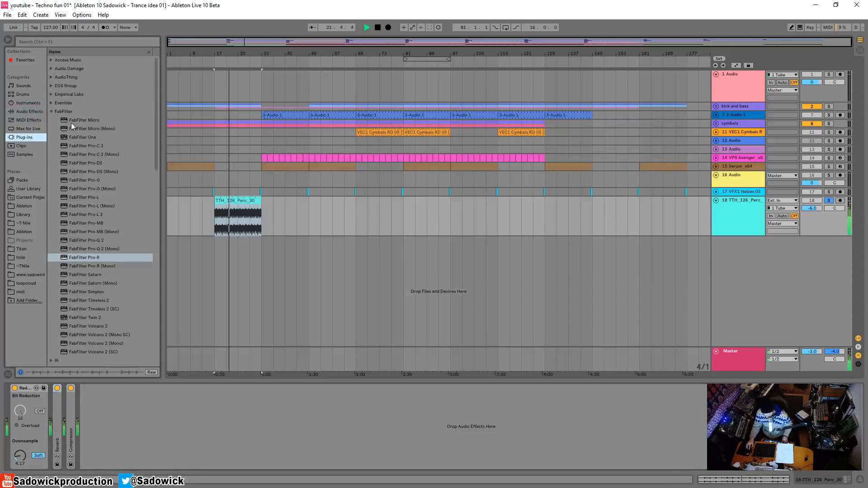
pyautogui.click(52, 112)
pyautogui.scroll(-7, 99, 239)
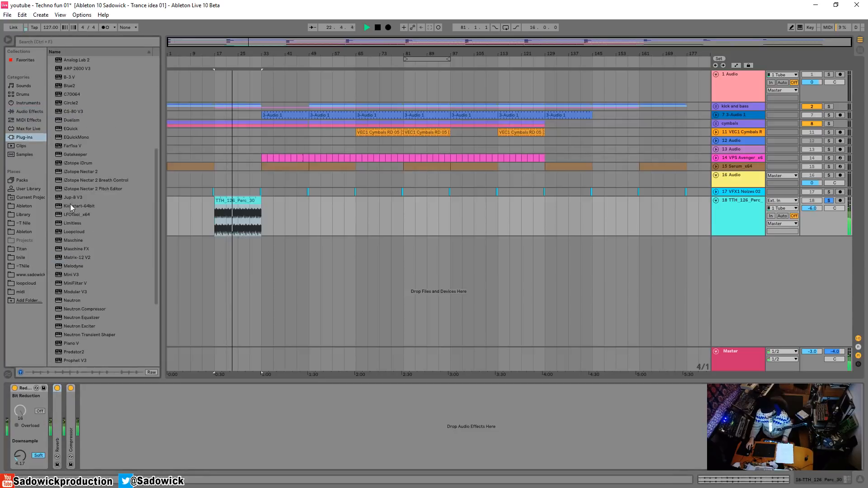
pyautogui.moveTo(71, 217); pyautogui.dragTo(86, 390)
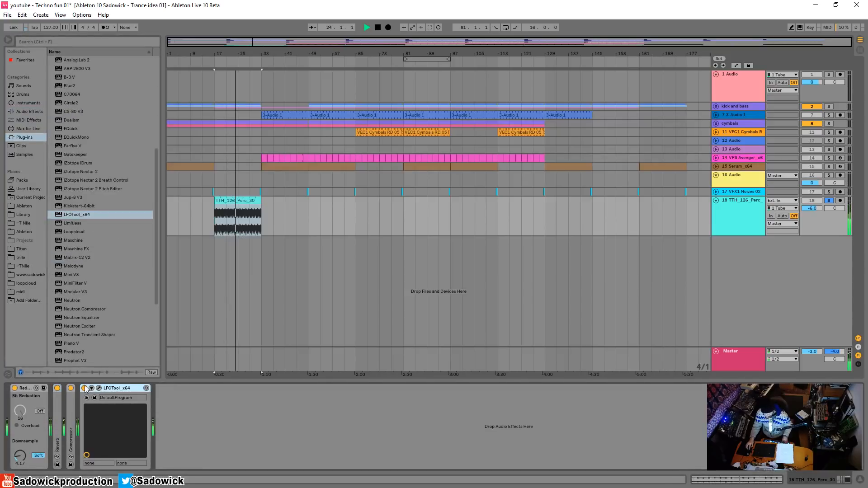
# Step: Shape the LFOTool volume curve to rise from zero and fall steeply at the end of each 1/4 cycle, and close the plug-in window
pyautogui.click(98, 389)
pyautogui.moveTo(113, 150); pyautogui.dragTo(111, 186)
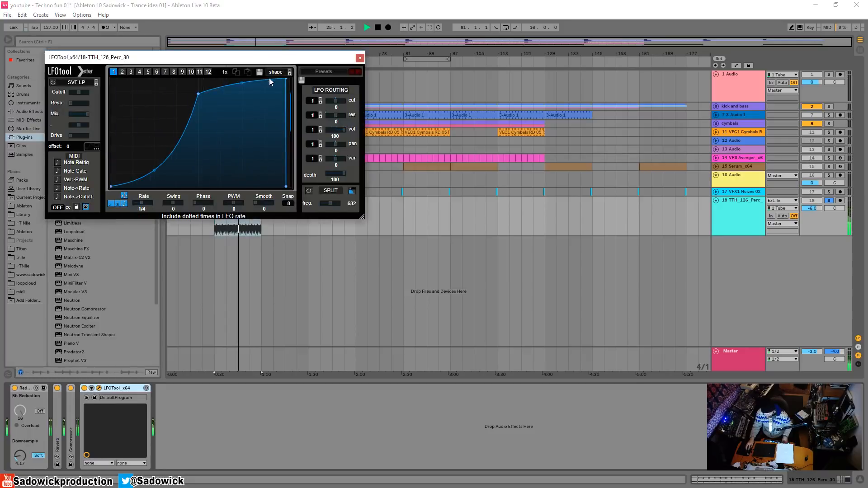
pyautogui.moveTo(286, 80); pyautogui.dragTo(272, 80)
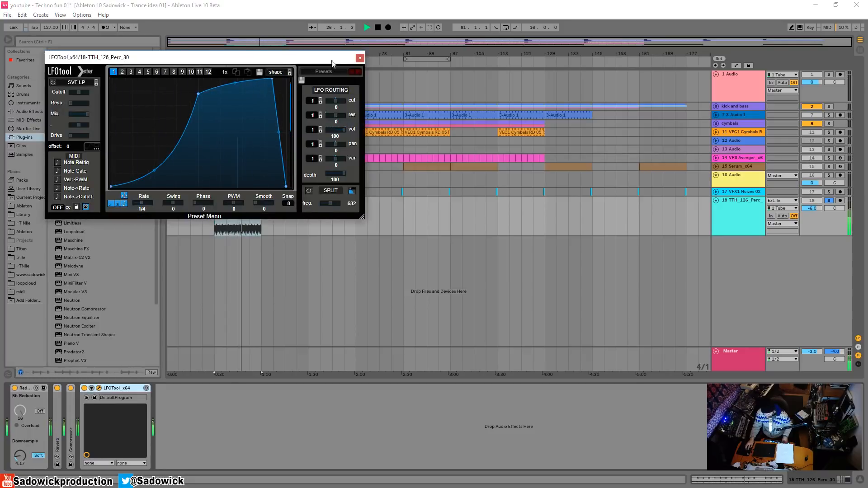
pyautogui.click(360, 59)
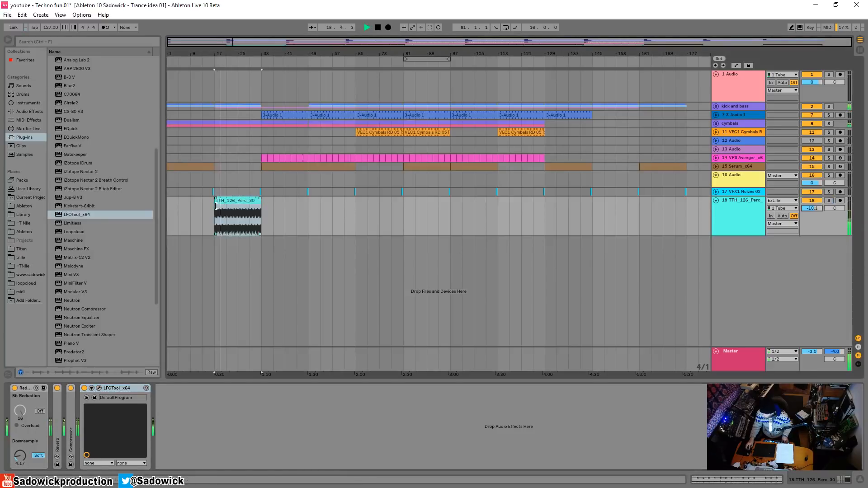
# Step: Copy the TTH_126_Perc_30 clip to bar 1 and duplicate the bar 17 clip to bar 33
pyautogui.moveTo(216, 210)
pyautogui.mouseDown()
pyautogui.moveTo(168, 210)
pyautogui.moveTo(217, 209)
pyautogui.mouseUp()
pyautogui.hotkey('ctrl', 'c')
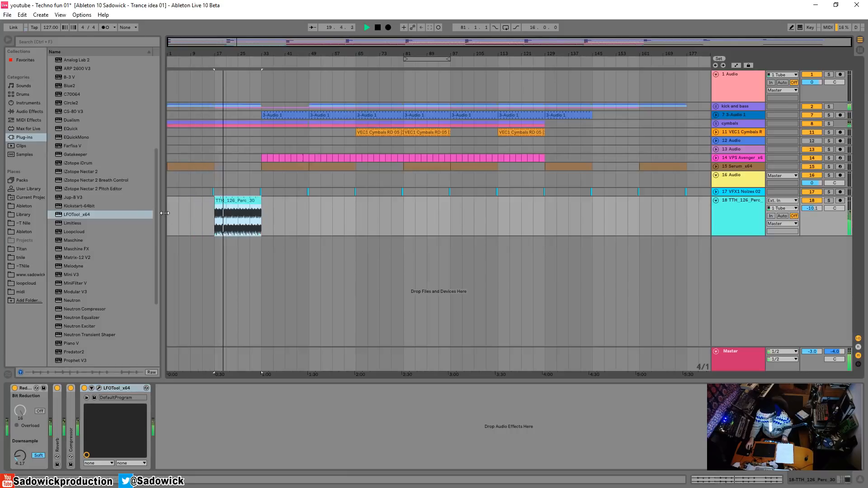
pyautogui.click(169, 216)
pyautogui.hotkey('ctrl', 'v')
pyautogui.press('space')
pyautogui.click(239, 200)
pyautogui.press('space')
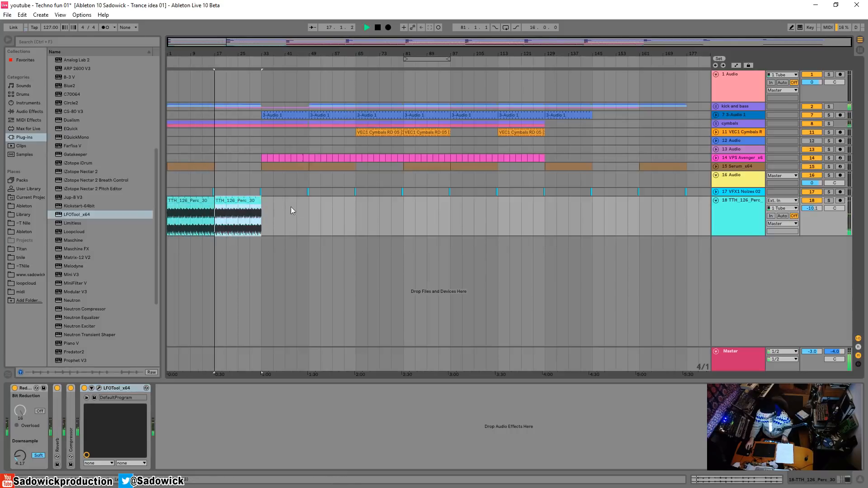
pyautogui.hotkey('ctrl', 'd')
pyautogui.press('space')
pyautogui.press('space')
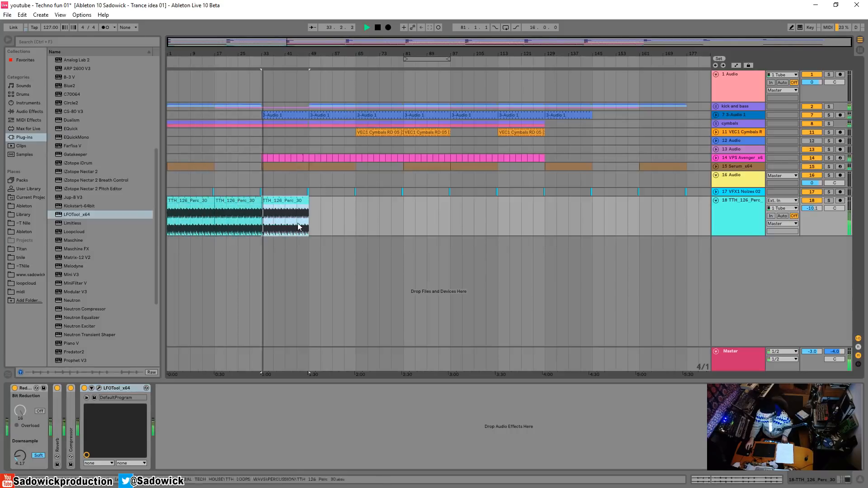
# Step: Set the percussion track volume to -11.7 dB and duplicate the bar 33 clip repeatedly up to bar 177
pyautogui.moveTo(812, 208); pyautogui.dragTo(812, 216)
pyautogui.click(287, 203)
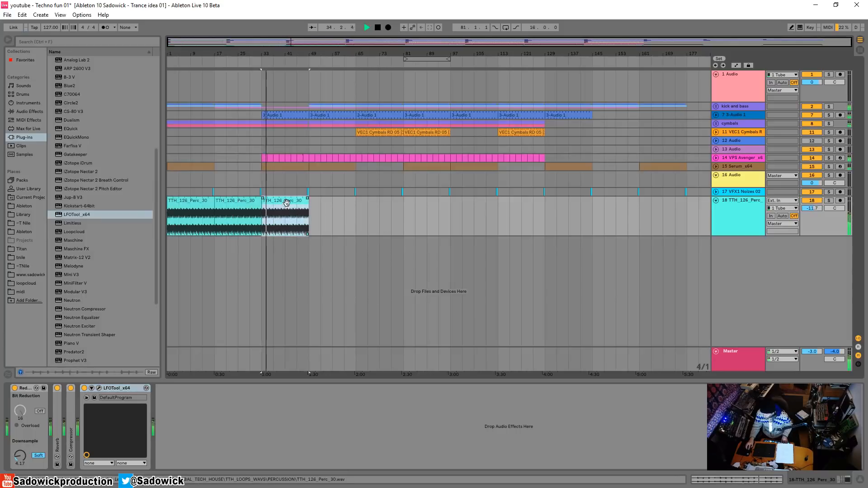
pyautogui.hotkey('ctrl', 'd')
pyautogui.hotkey('ctrl', 'd')
pyautogui.hotkey('ctrl', 'd')
pyautogui.hotkey('ctrl', 'd')
pyautogui.hotkey('ctrl', 'd')
pyautogui.hotkey('ctrl', 'd')
pyautogui.hotkey('ctrl', 'd')
pyautogui.hotkey('ctrl', 'd')
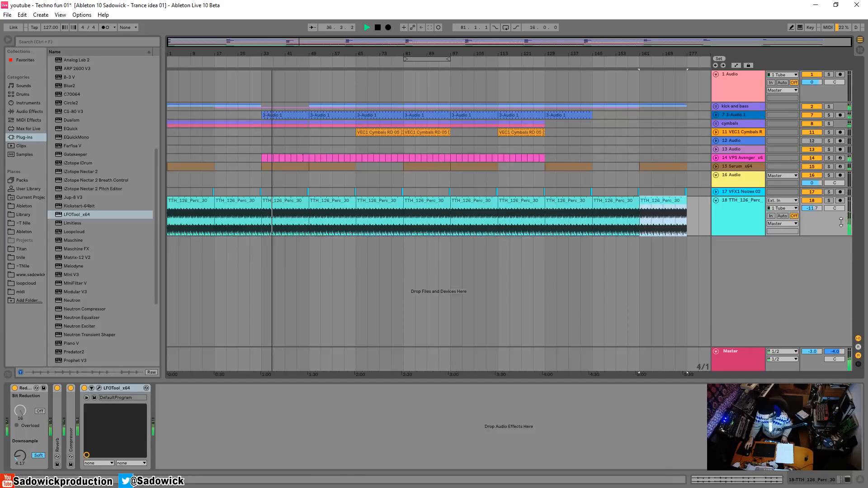
# Step: Reduce the percussion track's height and show the effects on the kick and bass group
pyautogui.click(403, 281)
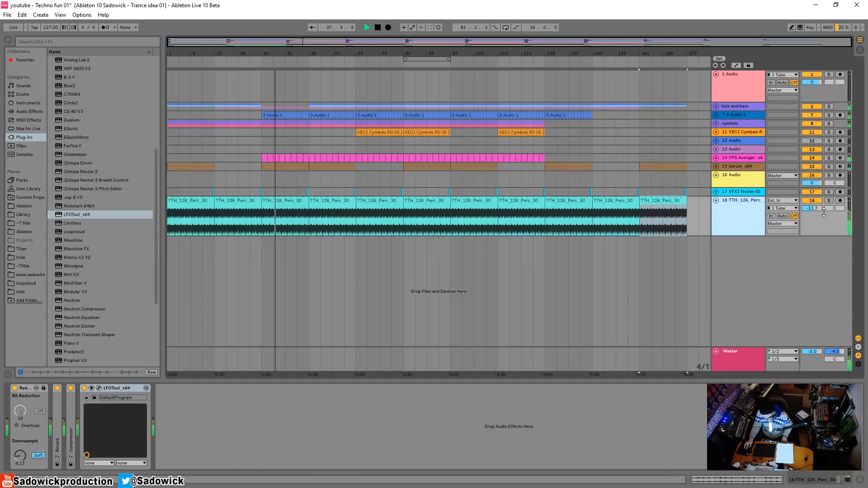
pyautogui.moveTo(824, 212); pyautogui.dragTo(824, 221)
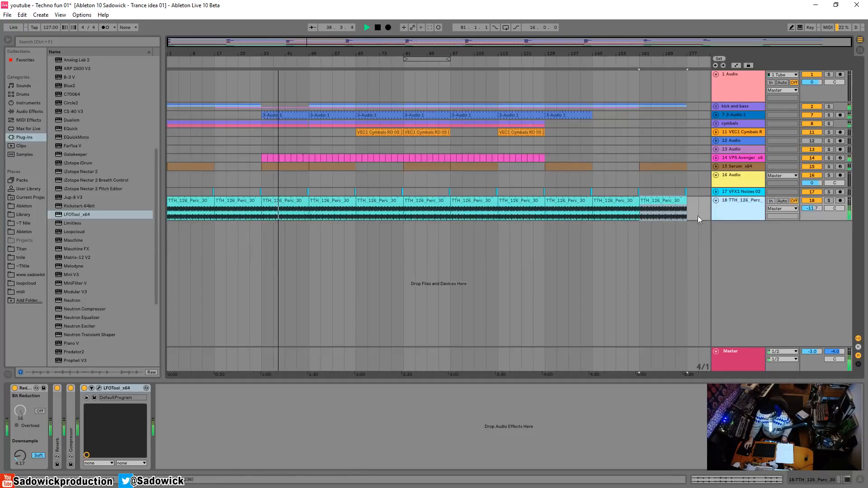
pyautogui.click(737, 107)
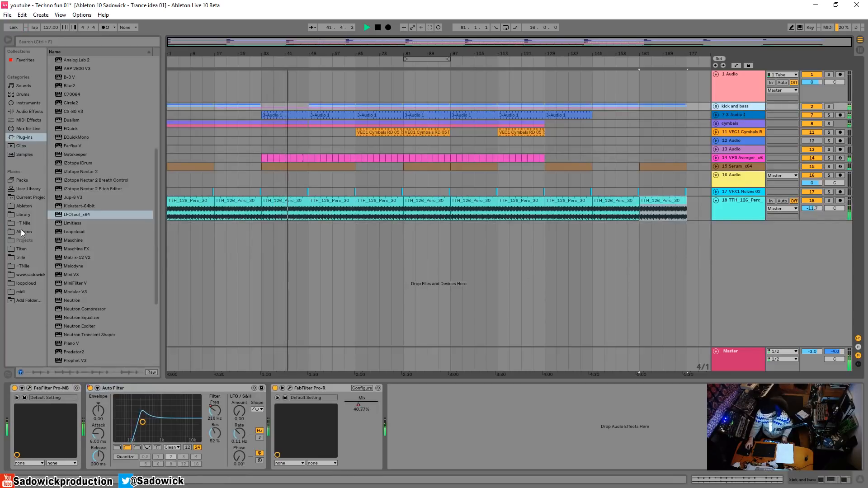
# Step: Split off the last bar of the bar 33 percussion clip at bar 48 and set the track volume to -12.2 dB
pyautogui.moveTo(306, 52); pyautogui.dragTo(310, 215)
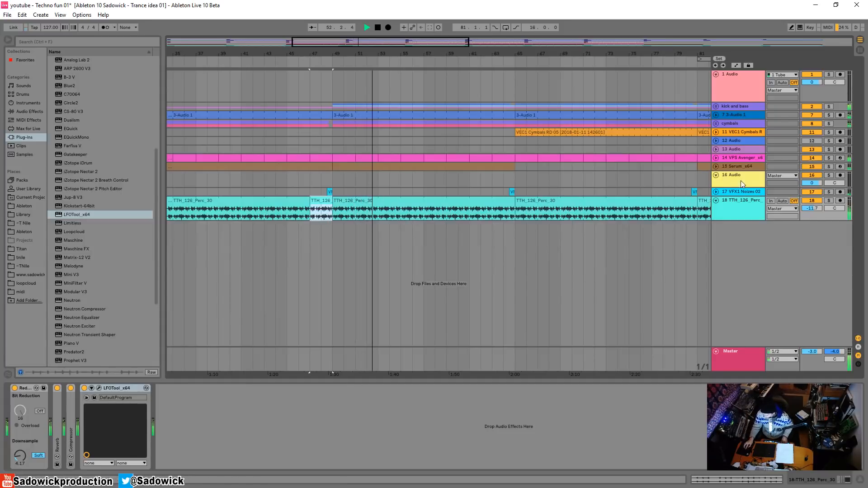
pyautogui.moveTo(817, 210); pyautogui.dragTo(817, 214)
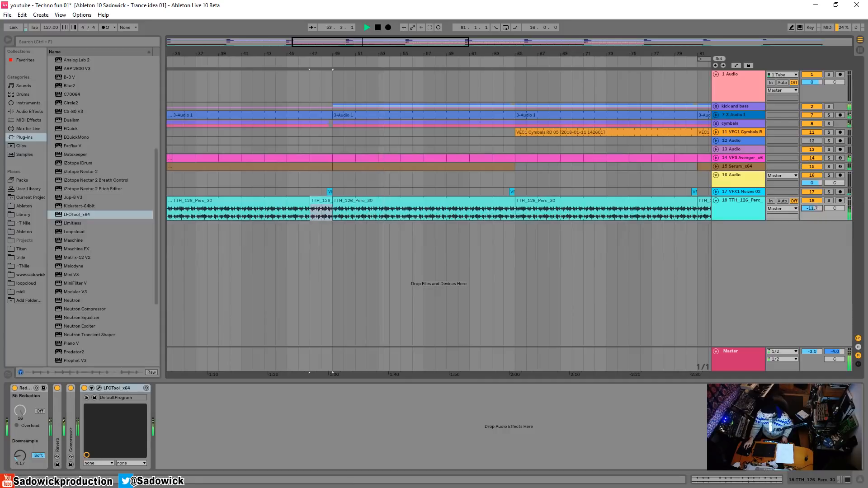
pyautogui.moveTo(401, 52); pyautogui.dragTo(332, 168)
pyautogui.press('space')
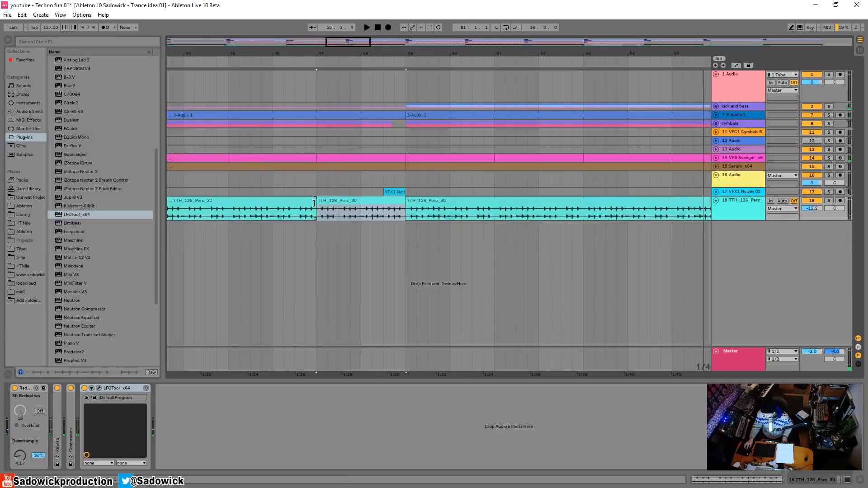
pyautogui.moveTo(314, 203); pyautogui.dragTo(362, 209)
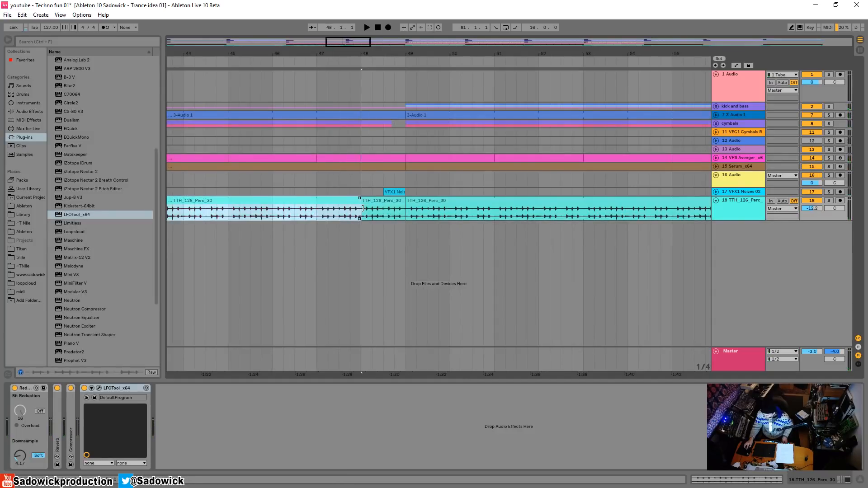
pyautogui.press('space')
# Step: Delete all percussion clips from bar 49 to the end of the arrangement
pyautogui.moveTo(353, 51); pyautogui.dragTo(413, 40)
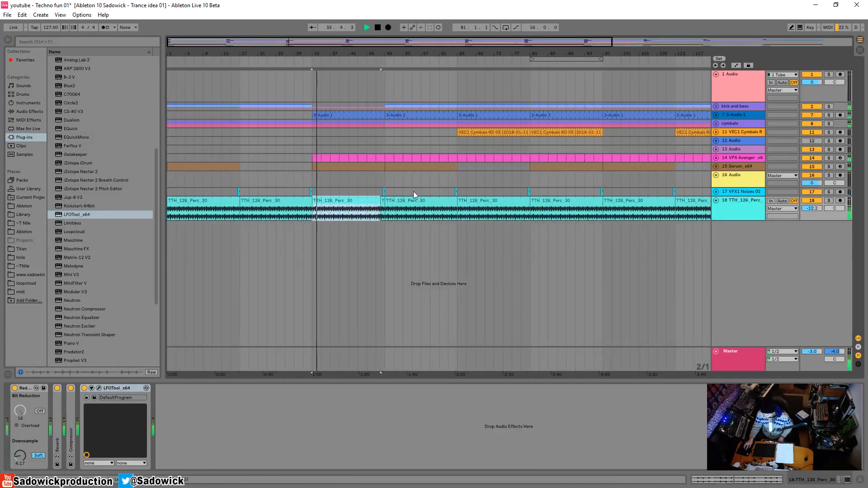
pyautogui.click(421, 201)
pyautogui.press('Delete')
pyautogui.click(498, 201)
pyautogui.press('Delete')
pyautogui.click(569, 201)
pyautogui.press('Delete')
pyautogui.click(630, 201)
pyautogui.press('Delete')
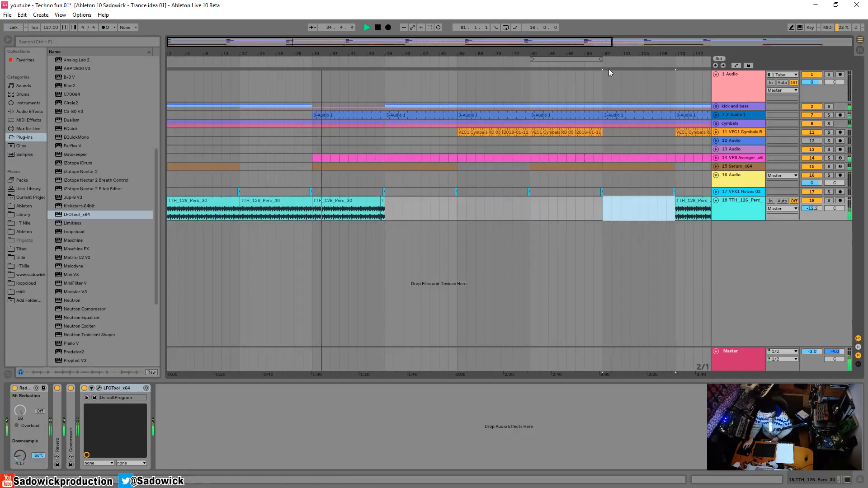
pyautogui.moveTo(606, 54); pyautogui.dragTo(451, 53)
pyautogui.moveTo(471, 212); pyautogui.dragTo(696, 210)
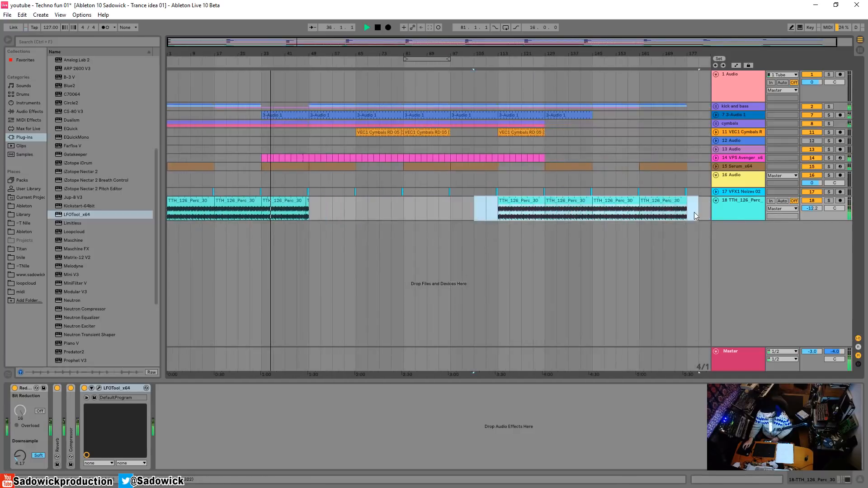
pyautogui.press('Delete')
# Step: Delete the percussion clips at bars 17 and 1, keeping only the edited section from bar 33 to 49
pyautogui.click(235, 208)
pyautogui.press('Delete')
pyautogui.click(203, 206)
pyautogui.press('Delete')
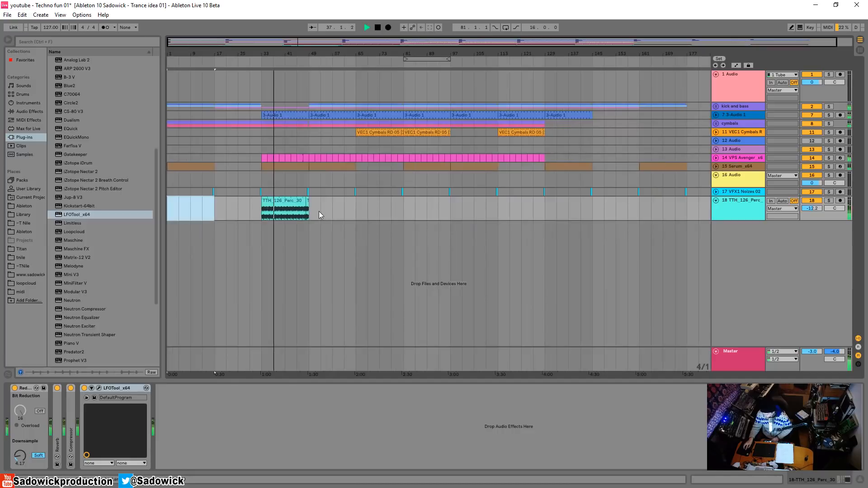
# Step: Copy the edited percussion section from bars 33 to 49 onto bars 17 and 1
pyautogui.click(262, 212)
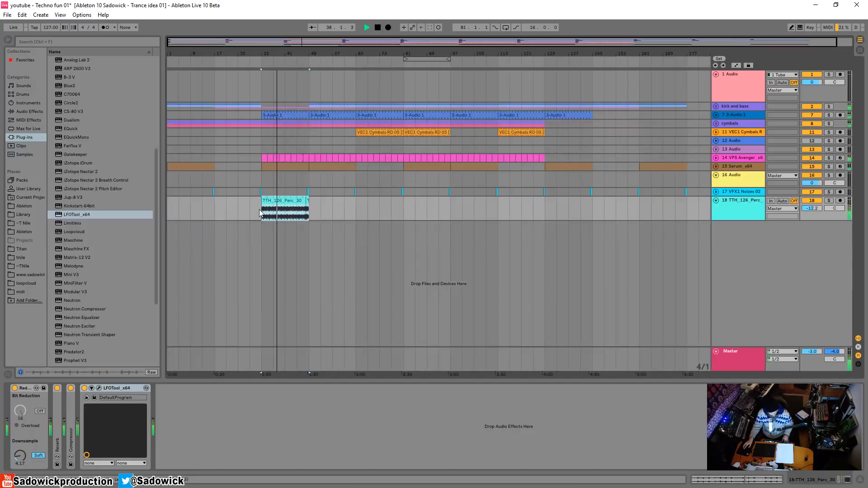
pyautogui.click(217, 210)
pyautogui.hotkey('ctrl', 'v')
pyautogui.click(171, 207)
pyautogui.hotkey('ctrl', 'v')
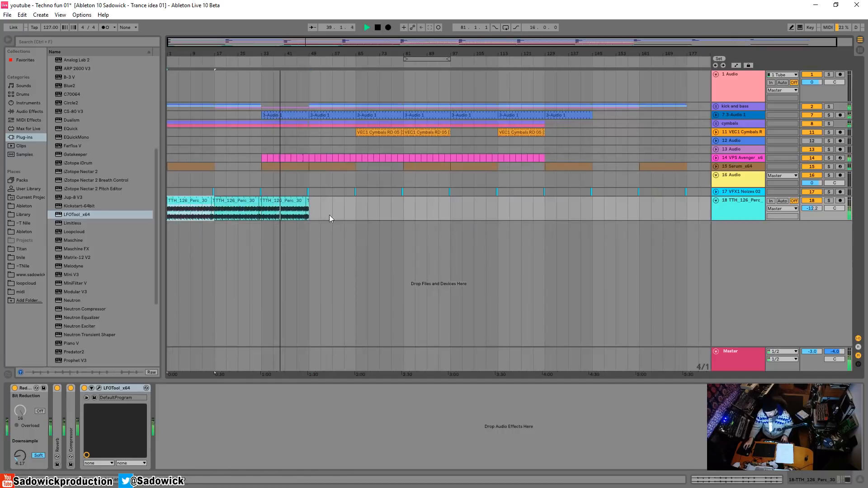
# Step: Paste the edited 16-bar percussion section repeatedly from bar 49 up to bar 177
pyautogui.click(309, 216)
pyautogui.hotkey('ctrl', 'v')
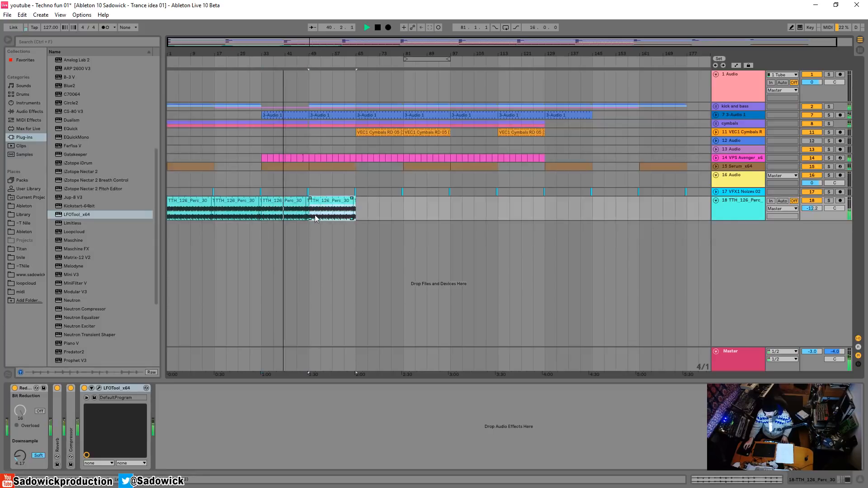
pyautogui.hotkey('ctrl', 'v')
pyautogui.hotkey('ctrl', 'v')
pyautogui.hotkey('ctrl', 'v')
pyautogui.hotkey('ctrl', 'v')
pyautogui.hotkey('ctrl', 'v')
pyautogui.hotkey('ctrl', 'v')
pyautogui.hotkey('ctrl', 'v')
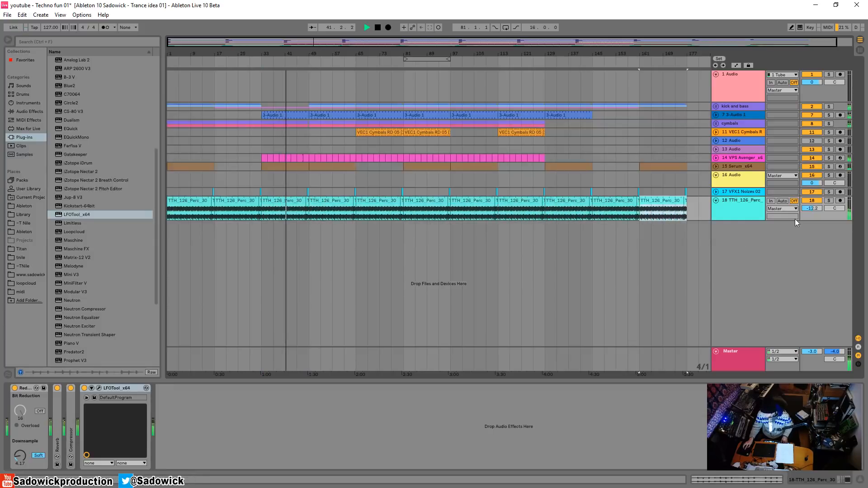
# Step: Insert a new MIDI track below the TTH_126_Perc percussion track
pyautogui.click(768, 233)
pyautogui.rightClick(766, 248)
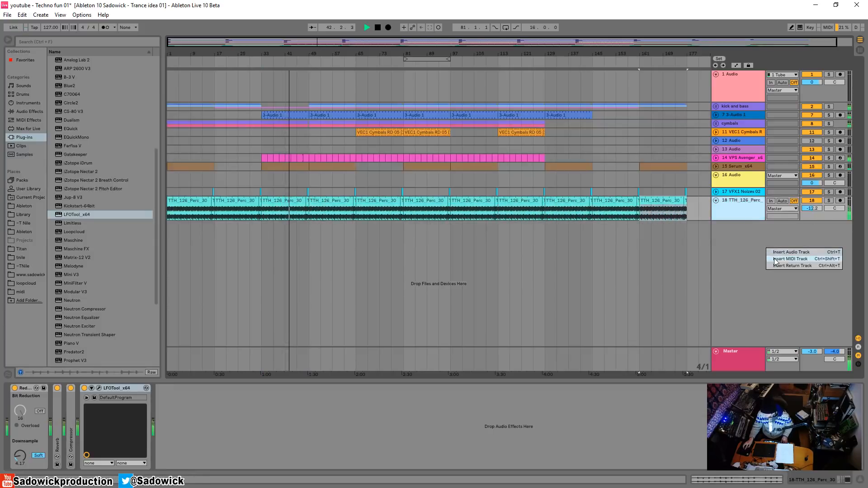
pyautogui.click(775, 259)
# Step: Create a MIDI clip from bar 33 to 49 on the new track and fill its whole length with one sustained note
pyautogui.moveTo(261, 232); pyautogui.dragTo(320, 237)
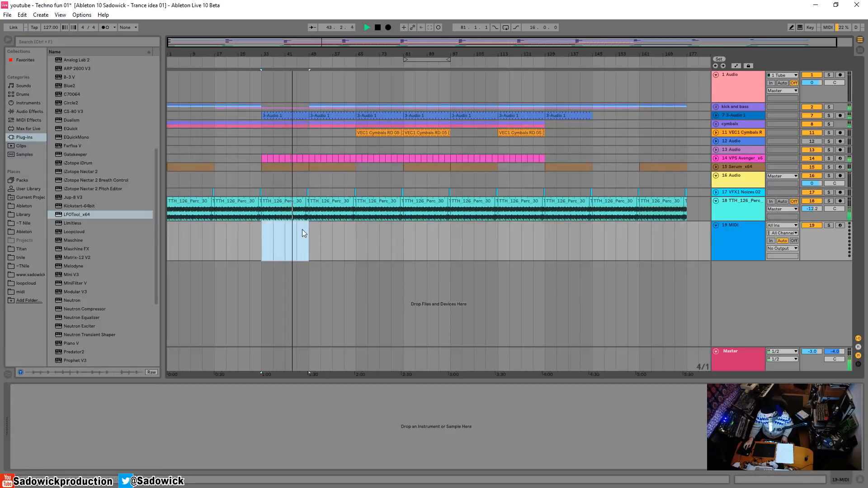
pyautogui.rightClick(303, 230)
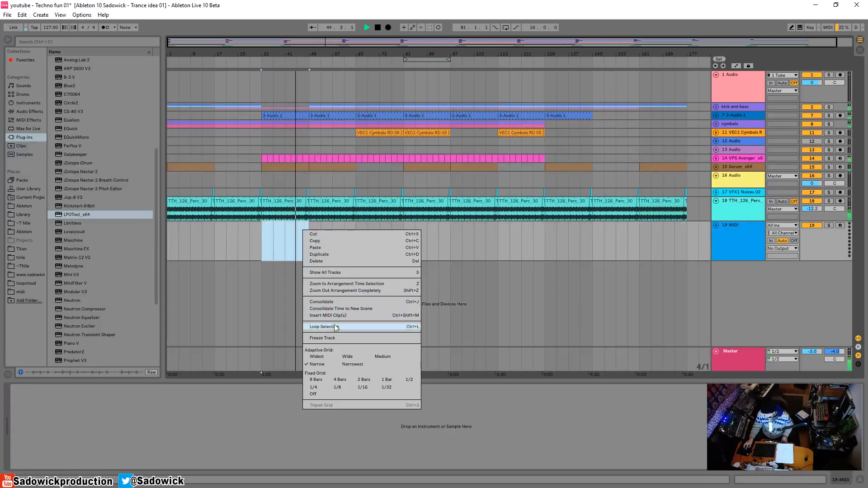
pyautogui.rightClick(287, 230)
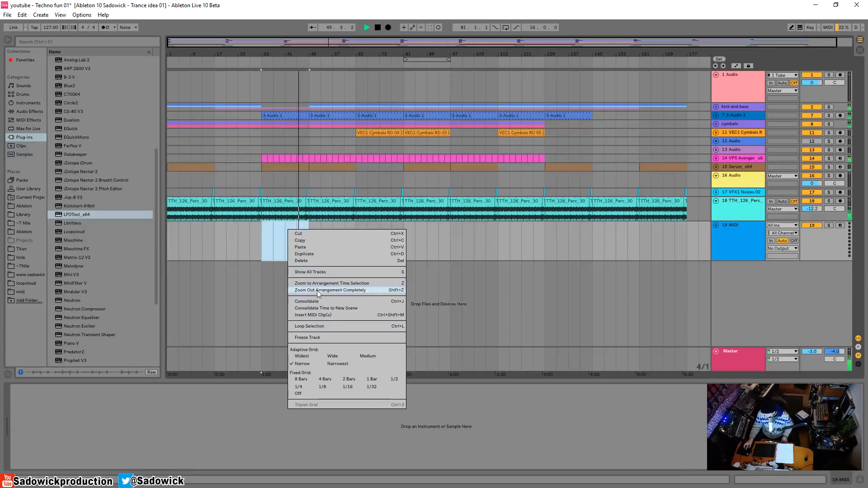
pyautogui.click(326, 316)
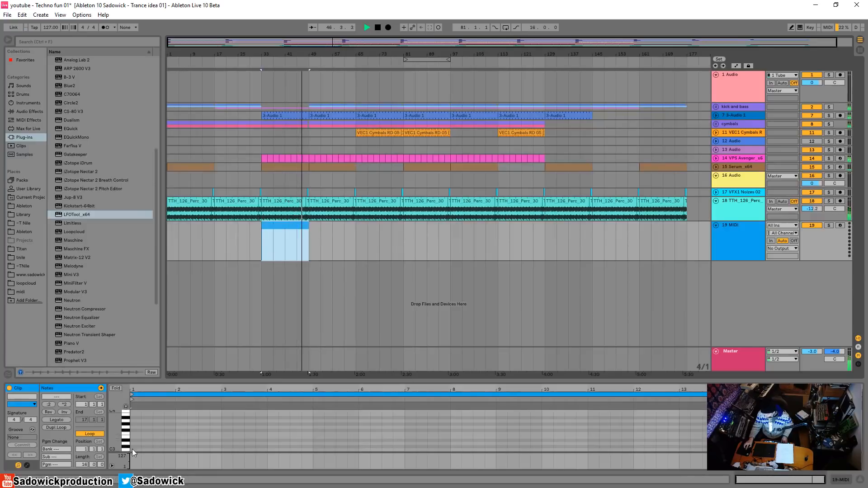
pyautogui.click(133, 427)
pyautogui.moveTo(134, 427); pyautogui.dragTo(820, 427)
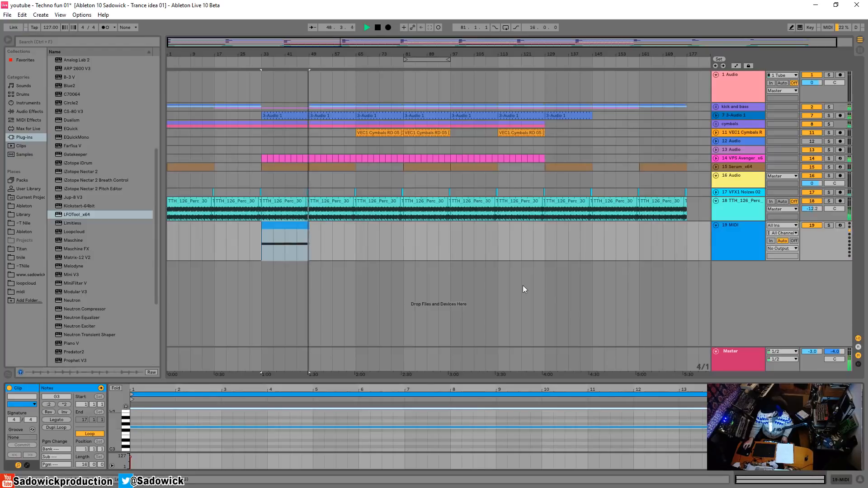
# Step: Load the Serum_x64 instrument onto the new MIDI track and lower the track volume to -5.8 dB
pyautogui.click(835, 479)
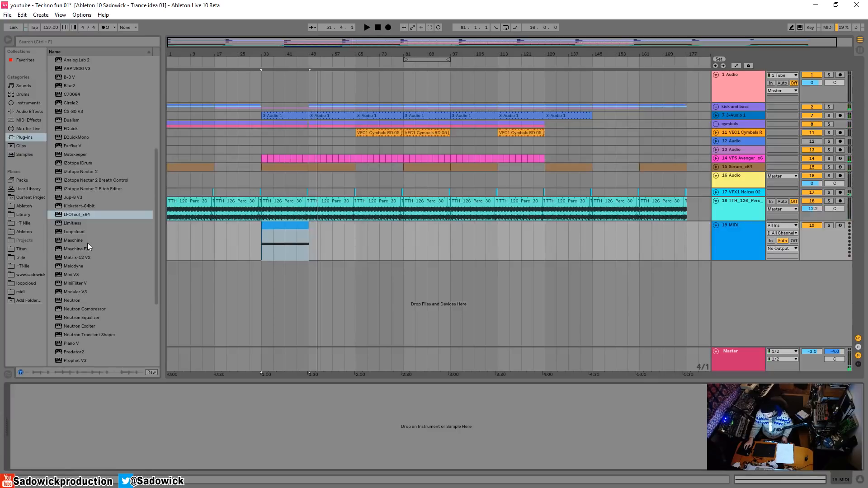
pyautogui.scroll(-2, 80, 238)
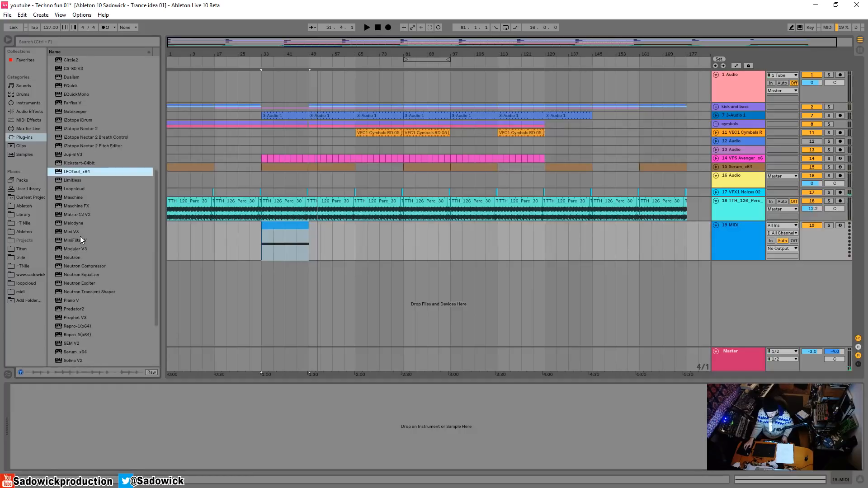
pyautogui.scroll(-2, 80, 237)
pyautogui.scroll(-1, 77, 358)
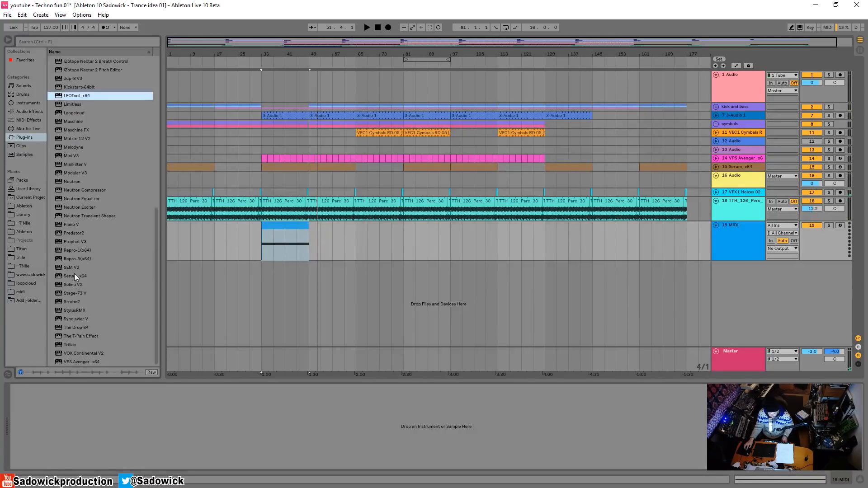
pyautogui.moveTo(75, 276); pyautogui.dragTo(280, 249)
pyautogui.press('space')
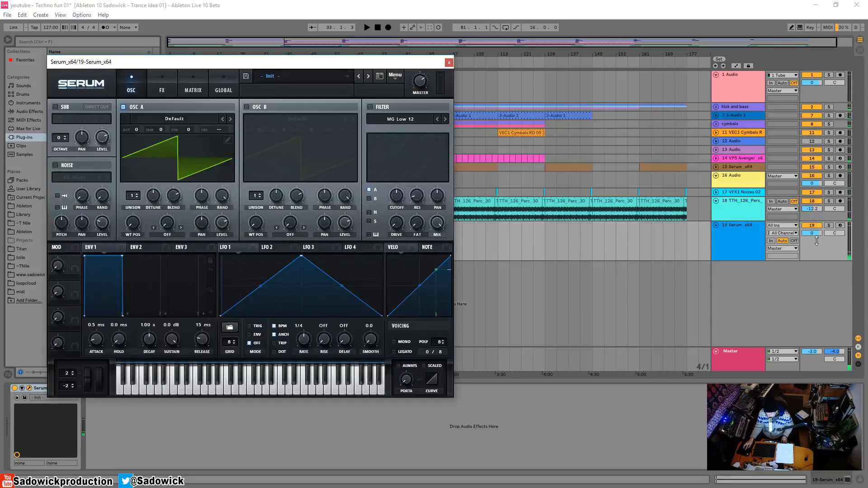
pyautogui.moveTo(817, 242); pyautogui.dragTo(817, 260)
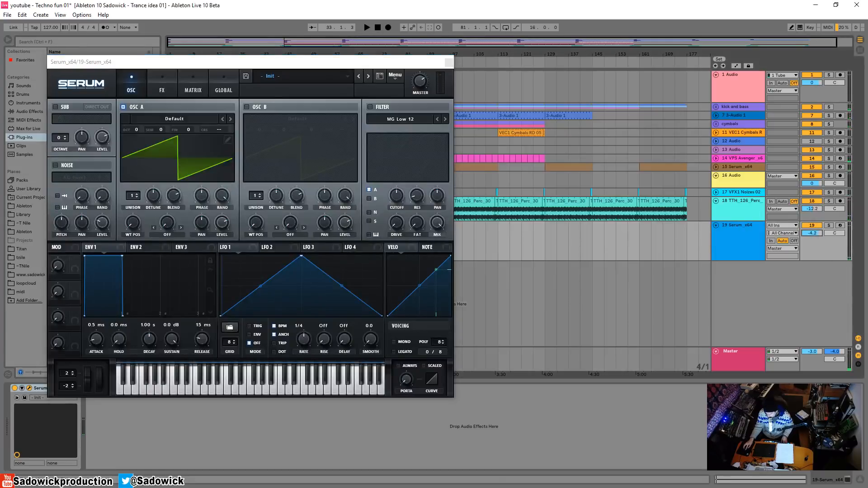
pyautogui.press('space')
pyautogui.press('space')
# Step: Reshape Serum's LFO 1 to stay high after its rise, modulate oscillator A's level by 81, and lower the track volume to -11.9 dB
pyautogui.click(301, 257)
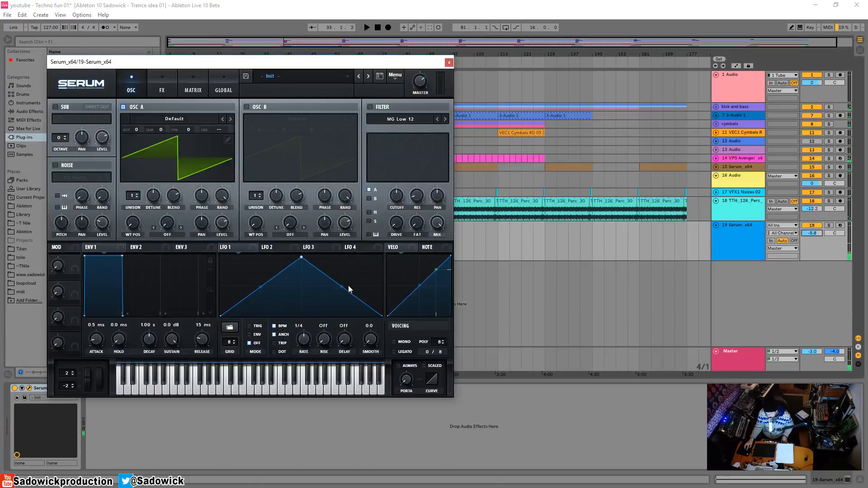
pyautogui.moveTo(350, 286); pyautogui.dragTo(383, 256)
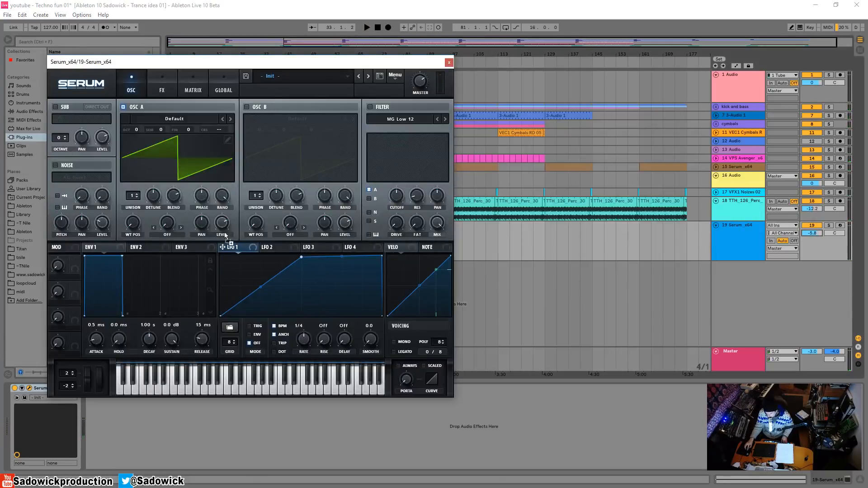
pyautogui.moveTo(225, 234); pyautogui.dragTo(223, 224)
pyautogui.moveTo(222, 223); pyautogui.dragTo(222, 191)
pyautogui.press('space')
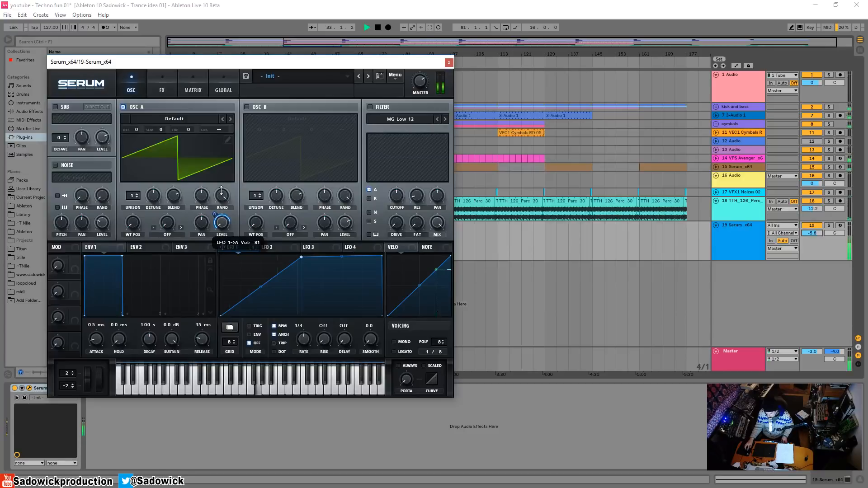
pyautogui.press('space')
pyautogui.moveTo(814, 234); pyautogui.dragTo(814, 242)
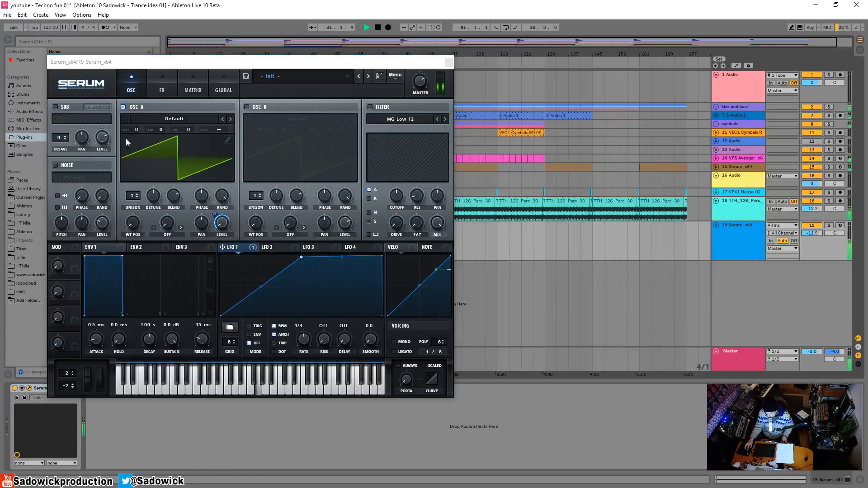
# Step: Set oscillator A to 6 unison voices with 0.39 detune and enable the MG Low 12 filter with a 793 Hz cutoff
pyautogui.moveTo(133, 193); pyautogui.dragTo(130, 153)
pyautogui.moveTo(156, 191); pyautogui.dragTo(159, 163)
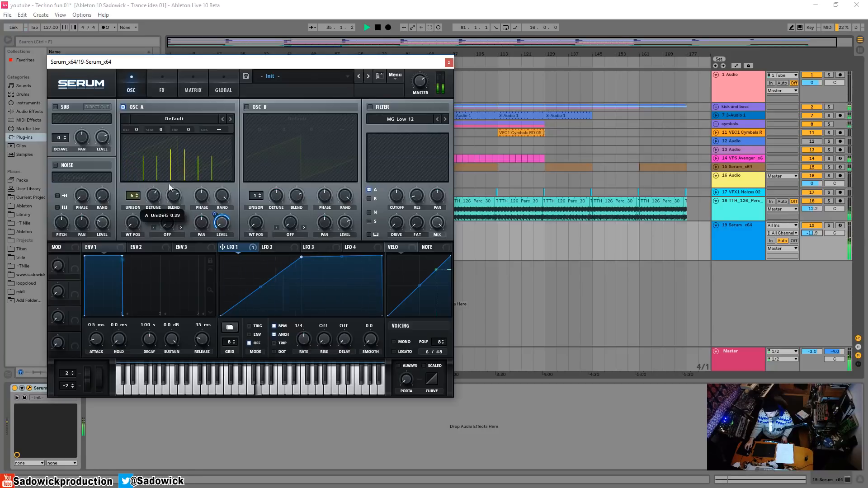
pyautogui.click(370, 107)
pyautogui.moveTo(397, 195); pyautogui.dragTo(402, 194)
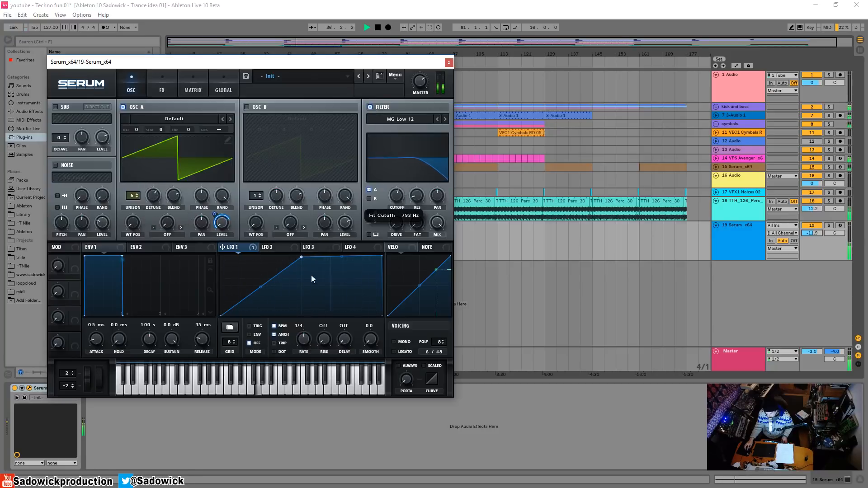
# Step: Set Serum's upward pitch-bend range to 13 semitones and move its pitch wheel to make Pitch Bend the automation target
pyautogui.moveTo(66, 373); pyautogui.dragTo(80, 329)
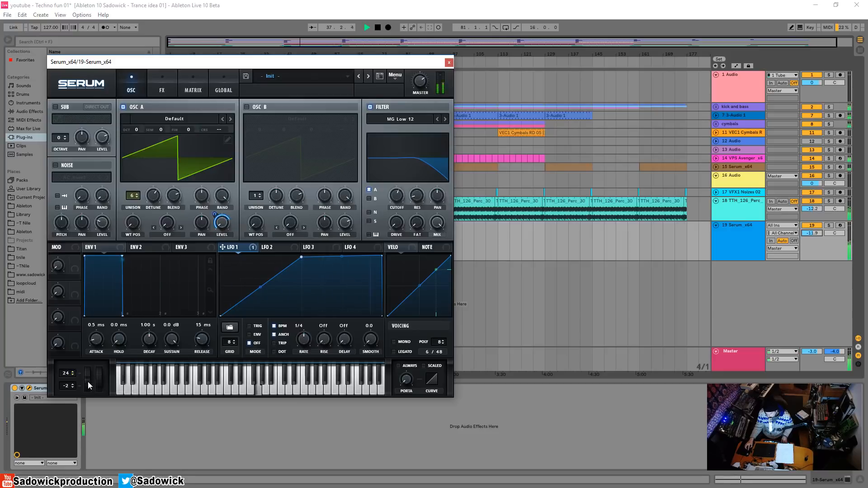
pyautogui.moveTo(88, 382); pyautogui.dragTo(66, 398)
pyautogui.click(449, 62)
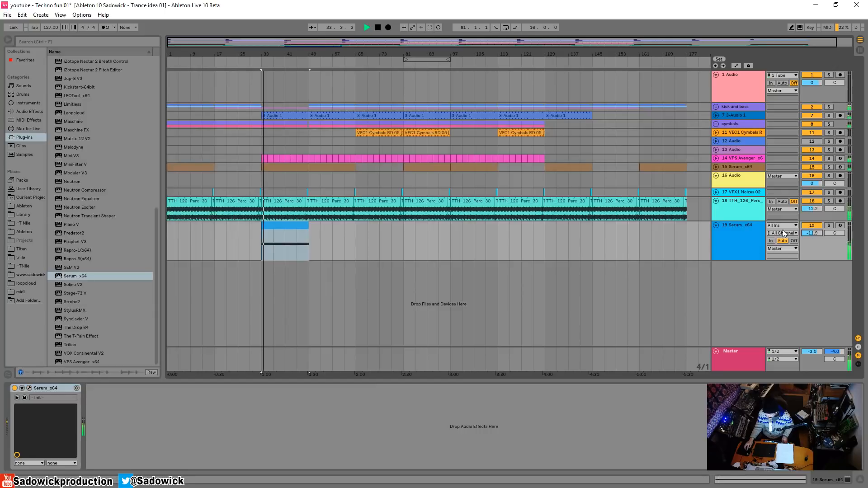
# Step: Show the Serum track's Pitch Bend automation in a taller lane and shape a rising curve from bar 41 to bar 49
pyautogui.press('a')
pyautogui.moveTo(848, 262); pyautogui.dragTo(845, 292)
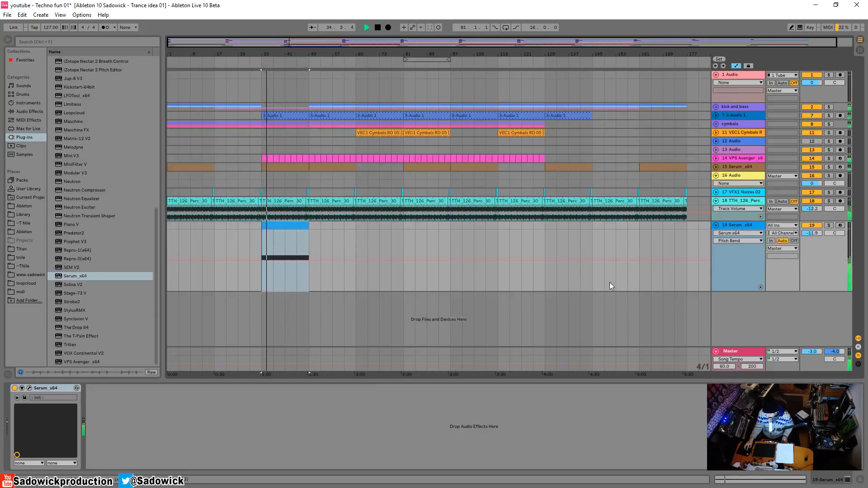
pyautogui.press('b')
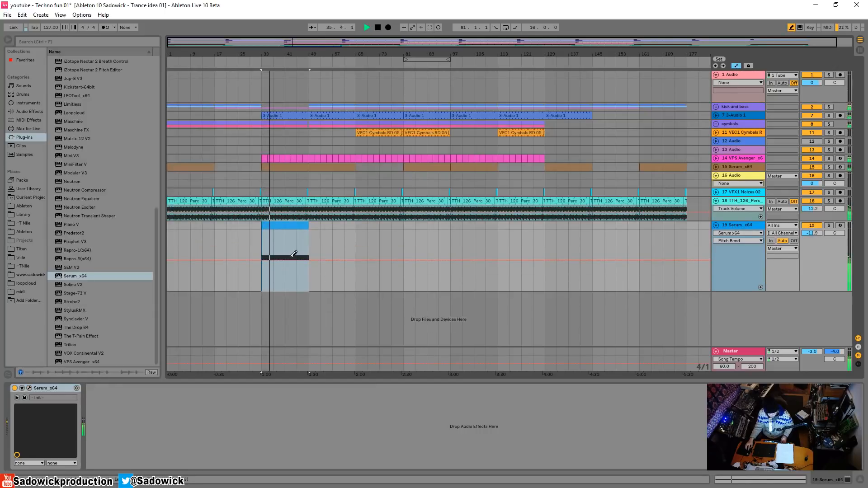
pyautogui.moveTo(290, 269)
pyautogui.mouseDown()
pyautogui.moveTo(308, 219)
pyautogui.moveTo(300, 249)
pyautogui.mouseUp()
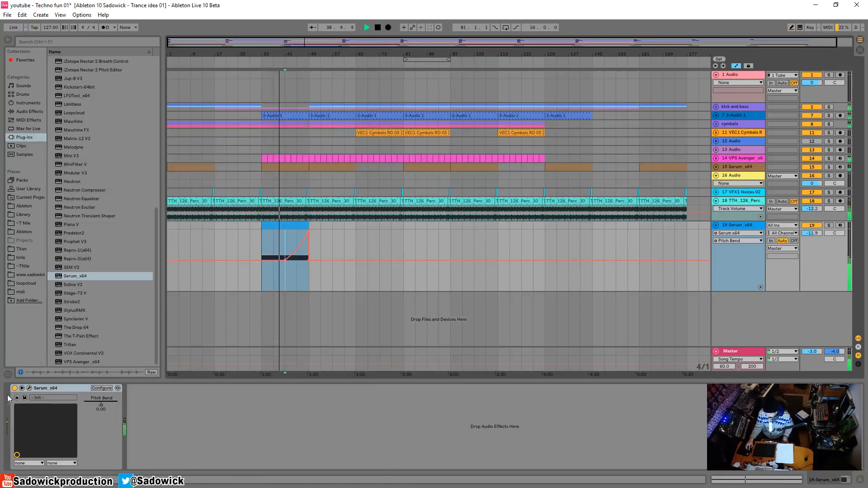
# Step: Enable Serum's delay with a left time of 1/8 and an adjusted mix, and enable the hall reverb at 39% wet
pyautogui.click(29, 388)
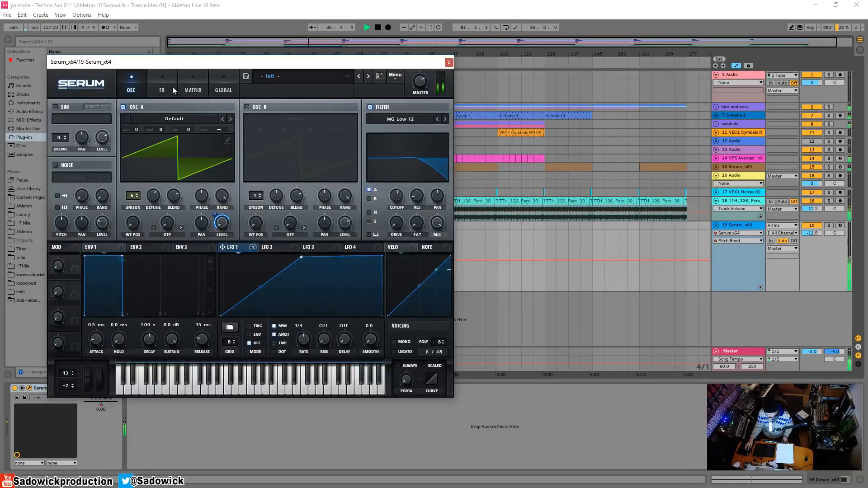
pyautogui.click(162, 88)
pyautogui.click(72, 176)
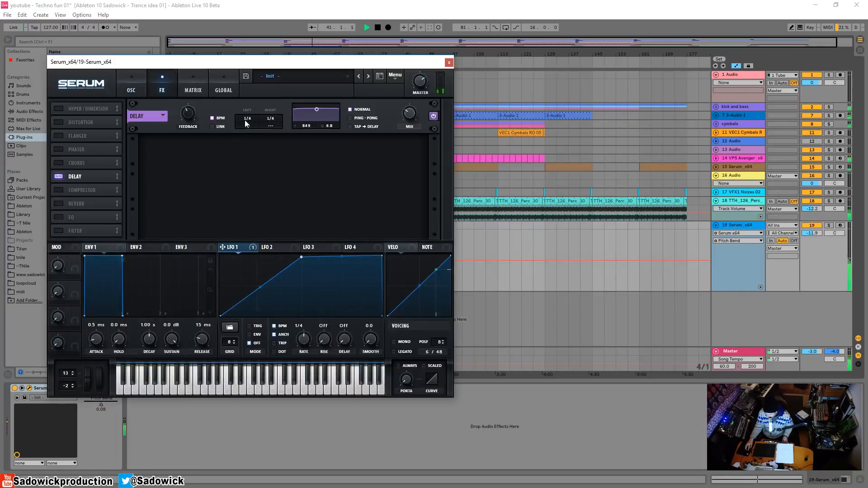
pyautogui.moveTo(246, 123); pyautogui.dragTo(251, 129)
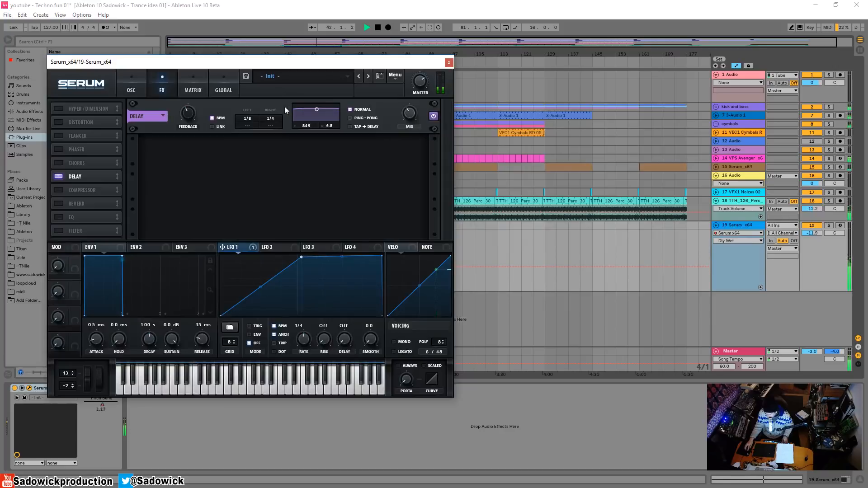
pyautogui.click(54, 204)
pyautogui.moveTo(410, 147); pyautogui.dragTo(411, 136)
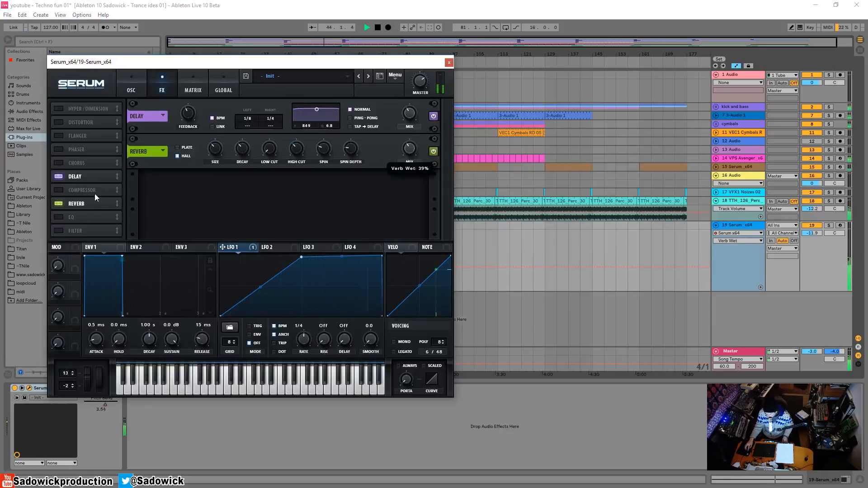
# Step: Enable Serum's multiband compressor after the reverb with raised gain, and lower the track volume to -13.4 dB during playback from bar 41
pyautogui.click(62, 190)
pyautogui.moveTo(72, 190); pyautogui.dragTo(75, 208)
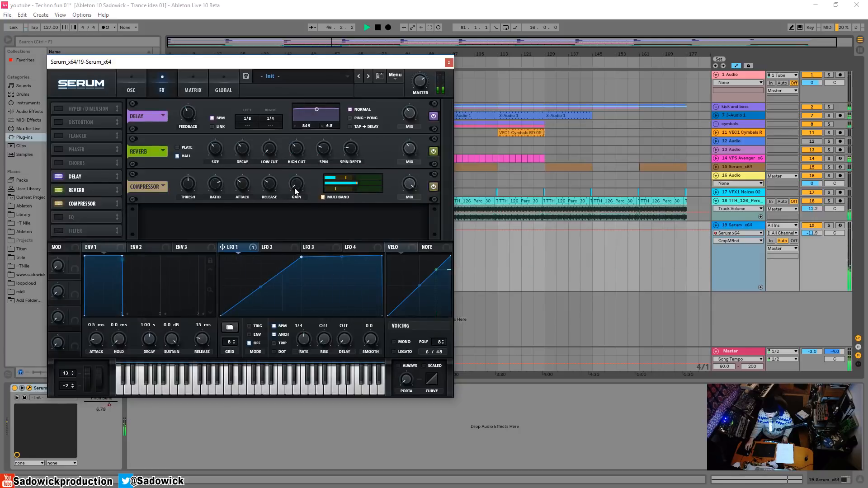
pyautogui.moveTo(296, 183); pyautogui.dragTo(296, 162)
pyautogui.click(449, 62)
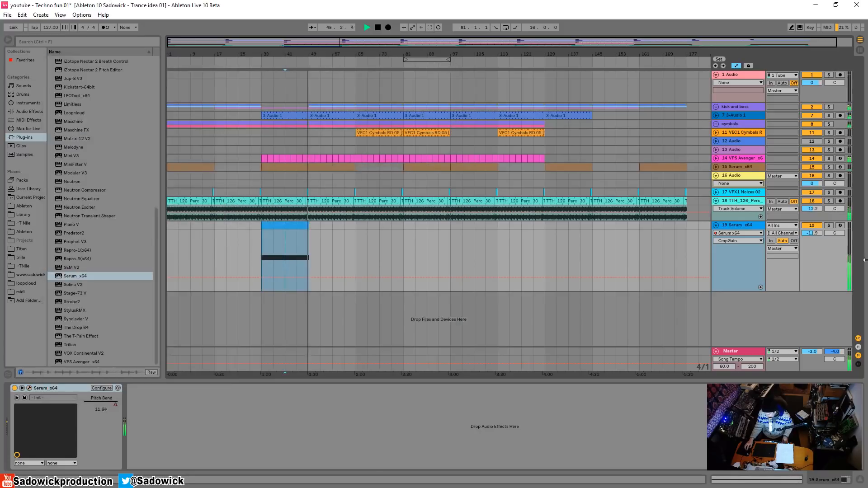
pyautogui.moveTo(817, 230); pyautogui.dragTo(817, 240)
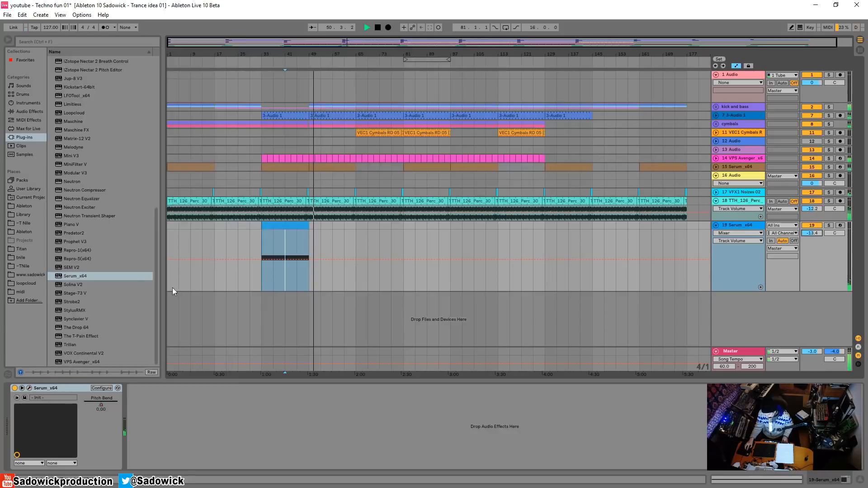
pyautogui.press('space')
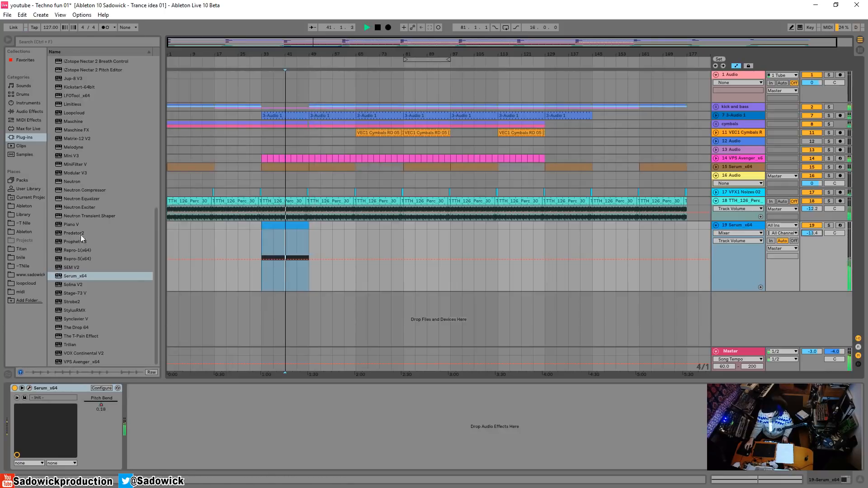
# Step: Add LFOTool_x64 after Serum and reshape its volume curve to rise from the minimum at the beat's start to the maximum by mid-beat
pyautogui.click(75, 276)
pyautogui.scroll(1, 74, 276)
pyautogui.moveTo(85, 137); pyautogui.dragTo(186, 436)
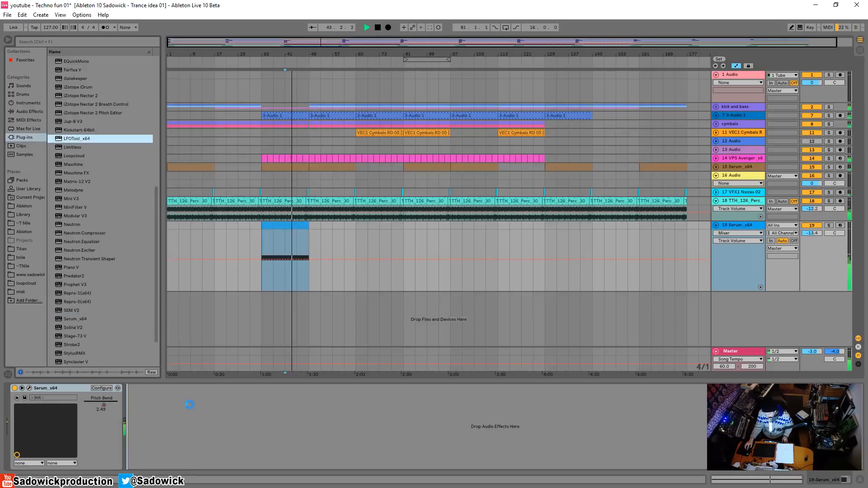
pyautogui.click(146, 388)
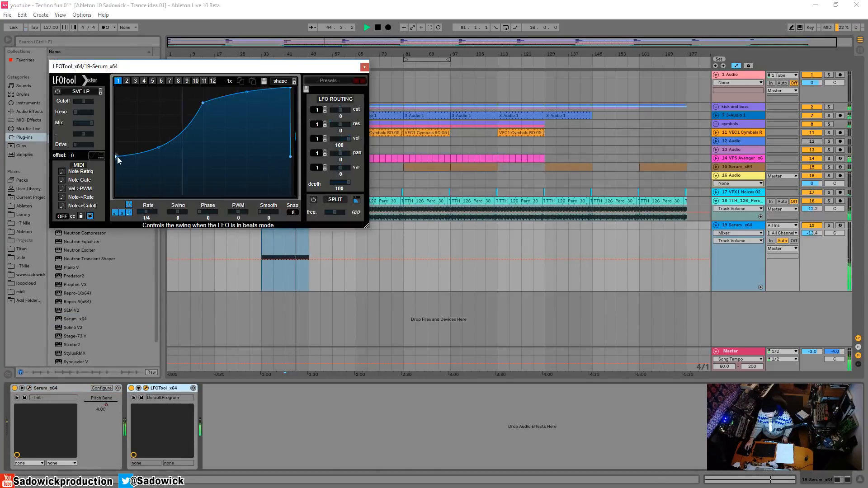
pyautogui.moveTo(116, 156); pyautogui.dragTo(112, 199)
pyautogui.moveTo(207, 108); pyautogui.dragTo(208, 93)
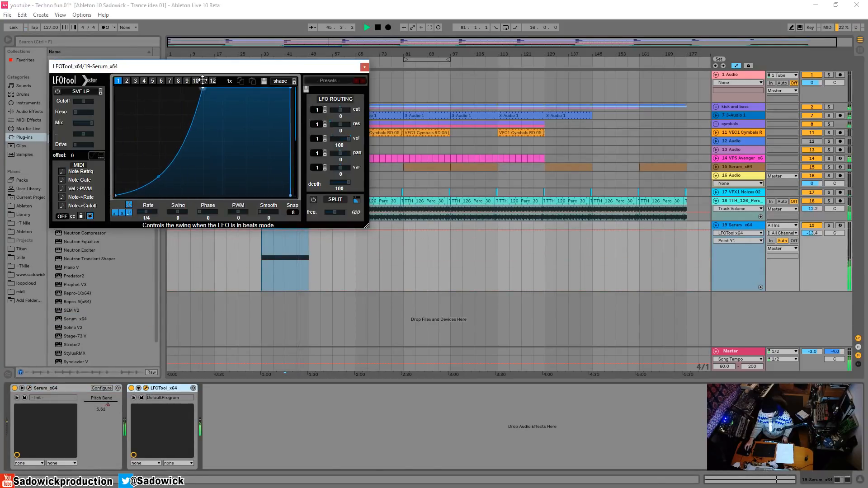
pyautogui.moveTo(359, 68); pyautogui.dragTo(363, 67)
pyautogui.click(367, 66)
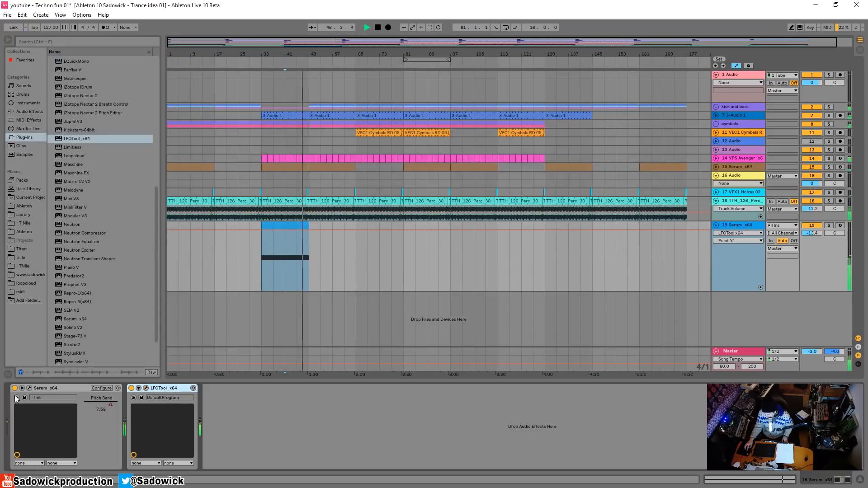
# Step: Raise Serum's OSC A unison to 9 voices, adjust its detune, and move the plug-in window clear of the riser clip
pyautogui.click(29, 388)
pyautogui.click(154, 195)
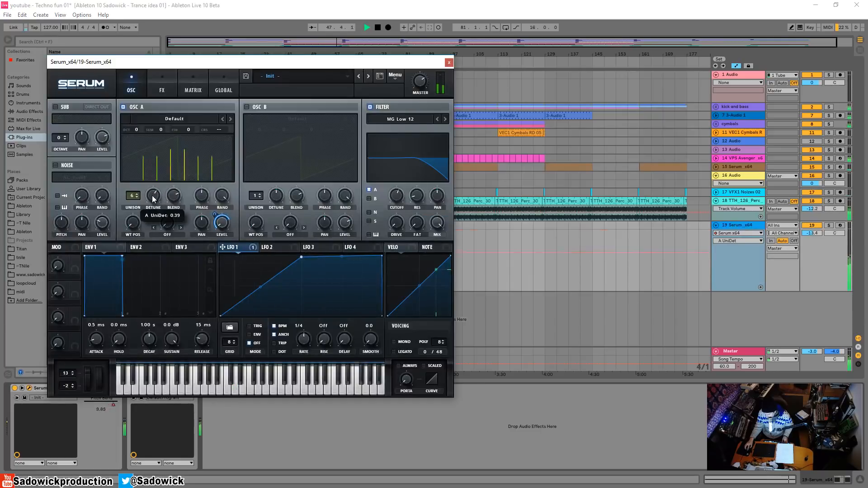
pyautogui.moveTo(151, 252); pyautogui.dragTo(151, 255)
pyautogui.moveTo(132, 196); pyautogui.dragTo(132, 175)
pyautogui.moveTo(153, 197)
pyautogui.mouseDown()
pyautogui.moveTo(159, 158)
pyautogui.moveTo(168, 200)
pyautogui.mouseUp()
pyautogui.moveTo(430, 64); pyautogui.dragTo(752, 74)
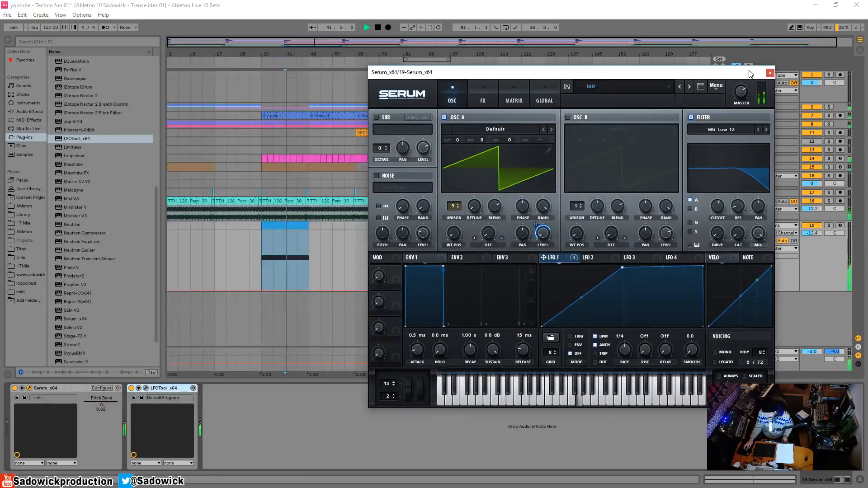
# Step: Automate OSC A's unison detune to rise from 0.00 at bar 33 to about 0.28 at bar 41, and play from bar 33
pyautogui.click(270, 289)
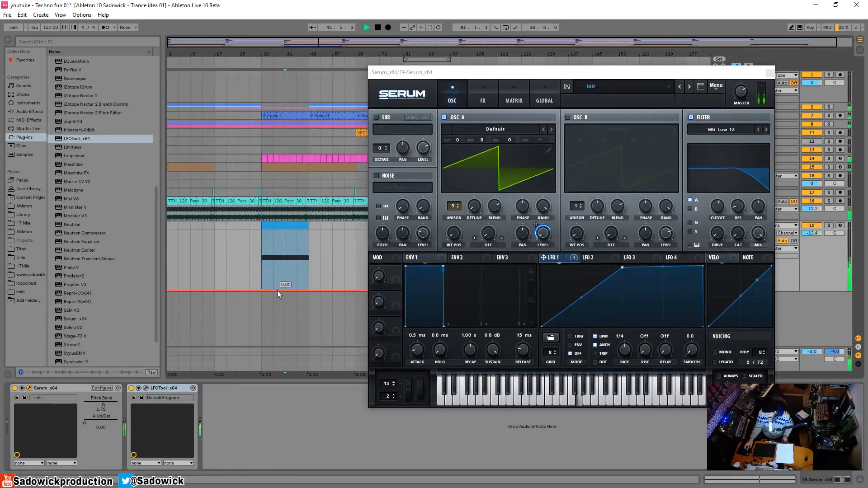
pyautogui.moveTo(277, 290); pyautogui.dragTo(285, 261)
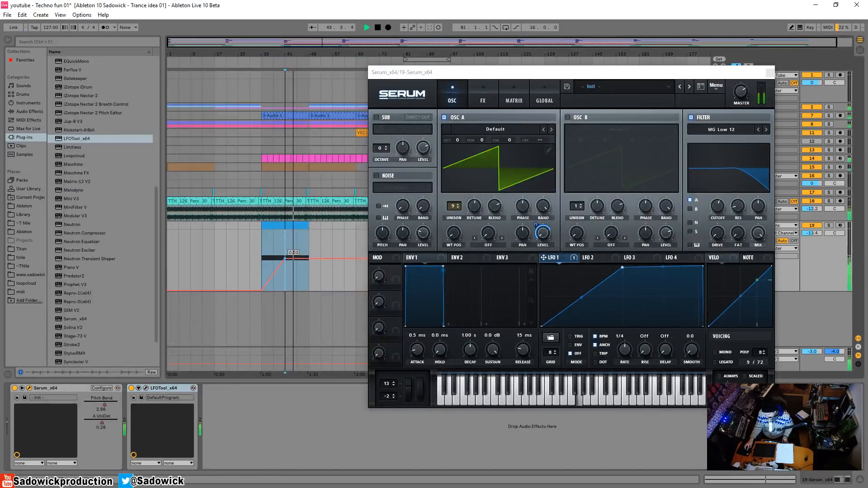
pyautogui.click(261, 249)
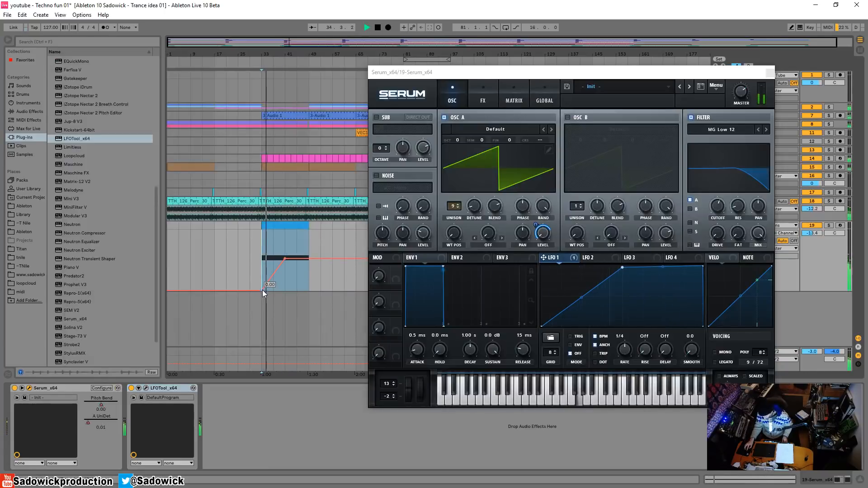
# Step: Lower the Serum track volume to -14.3 dB, raise the starting point of LFOTool's volume curve, and close both plug-in windows
pyautogui.moveTo(818, 233); pyautogui.dragTo(818, 238)
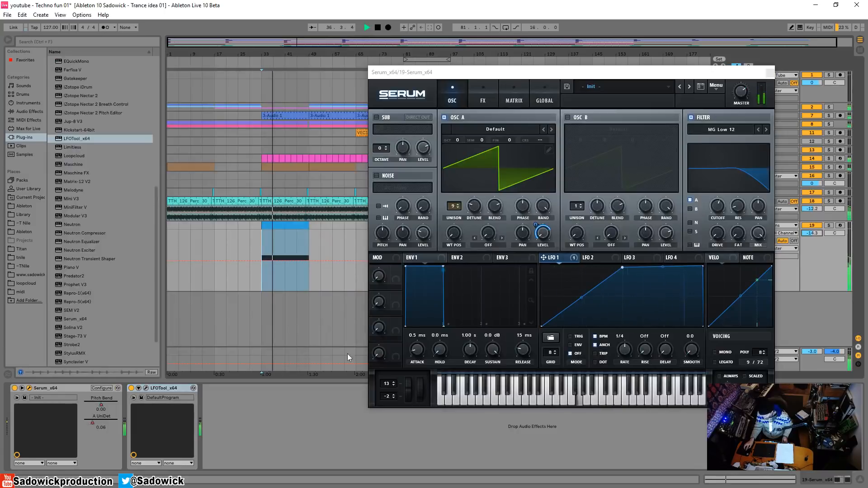
pyautogui.click(145, 388)
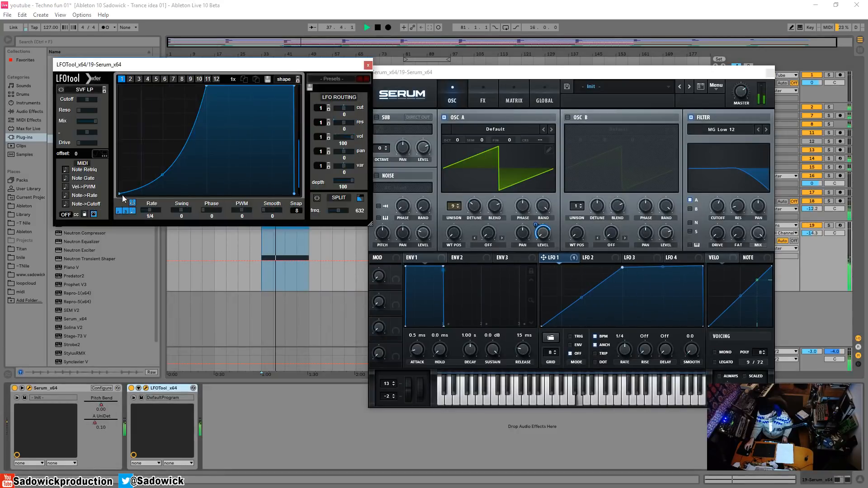
pyautogui.moveTo(120, 194); pyautogui.dragTo(119, 161)
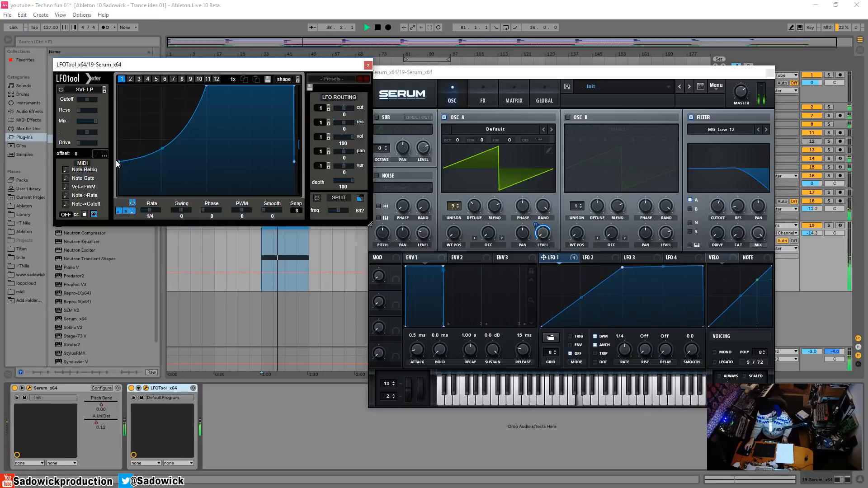
pyautogui.click(369, 65)
pyautogui.moveTo(708, 74); pyautogui.dragTo(531, 60)
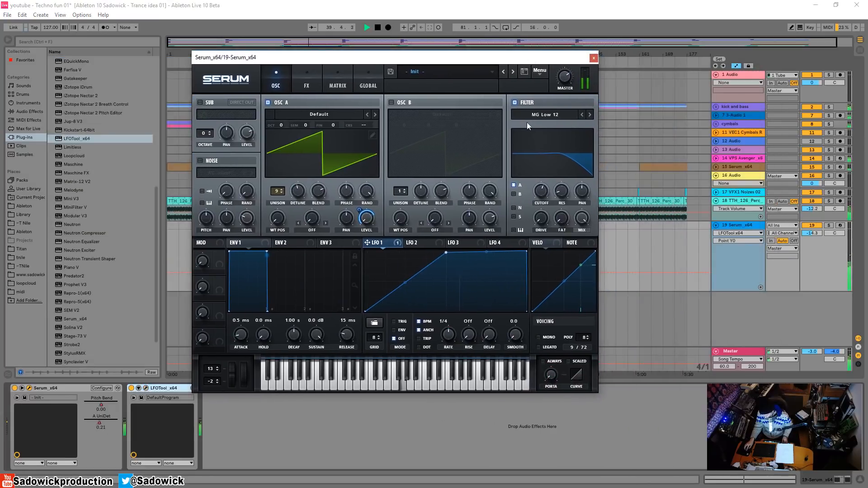
pyautogui.click(594, 58)
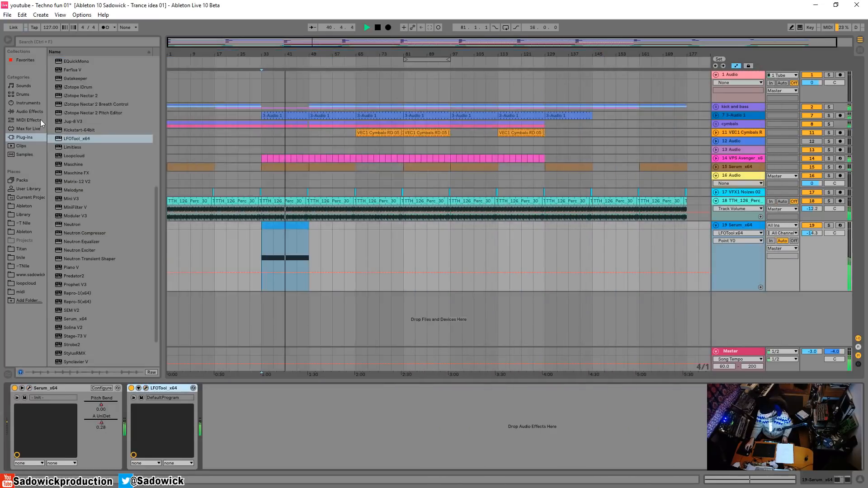
# Step: Add EQ Eight to the Serum track and place it between Serum and LFOTool
pyautogui.click(29, 111)
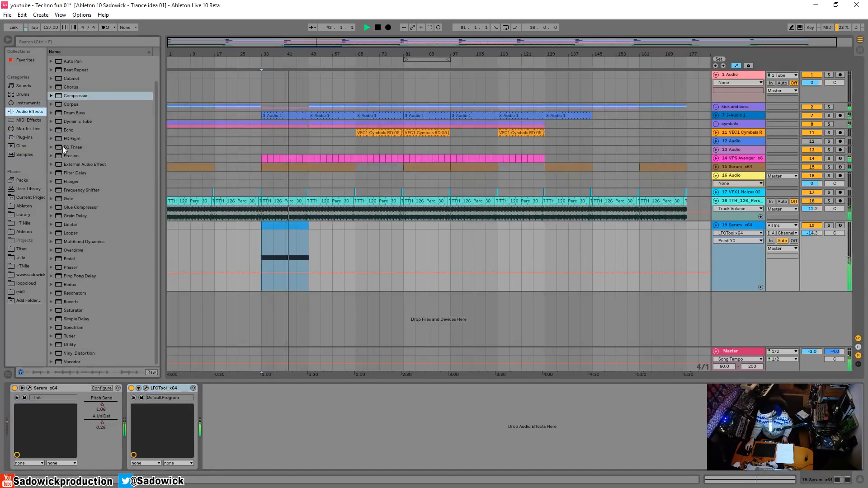
pyautogui.moveTo(73, 139)
pyautogui.mouseDown()
pyautogui.moveTo(206, 412)
pyautogui.moveTo(332, 450)
pyautogui.moveTo(291, 447)
pyautogui.mouseUp()
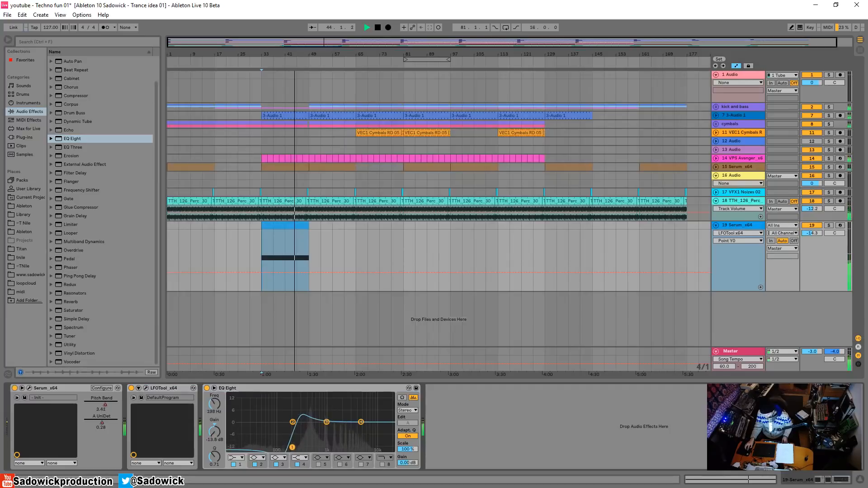
pyautogui.moveTo(164, 389); pyautogui.dragTo(470, 403)
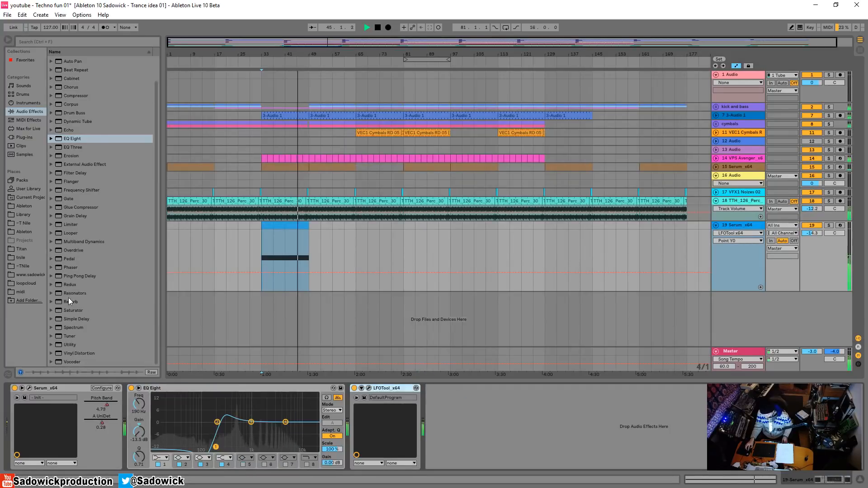
# Step: Add Reverb directly after Serum and turn off its Hi Cut, Flat, Cut, Spin, High and Chorus options
pyautogui.moveTo(67, 301); pyautogui.dragTo(179, 425)
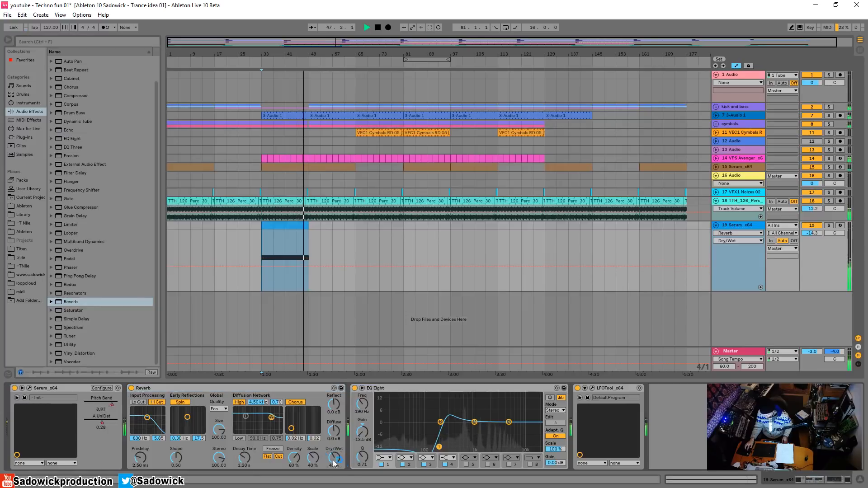
pyautogui.click(268, 457)
pyautogui.click(278, 457)
pyautogui.click(156, 402)
pyautogui.click(180, 403)
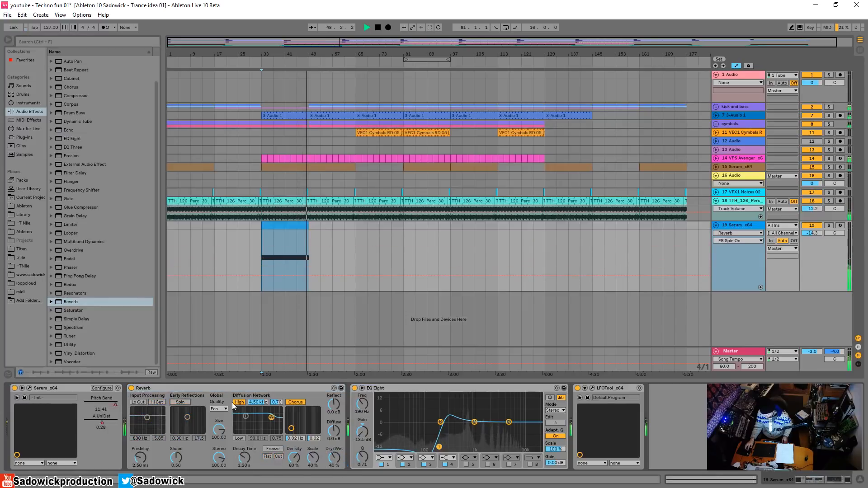
pyautogui.click(238, 403)
pyautogui.click(296, 402)
# Step: Lengthen the reverb's decay time to 4.98 s while replaying from bar 33 with the Serum track soloed
pyautogui.moveTo(245, 457); pyautogui.dragTo(245, 435)
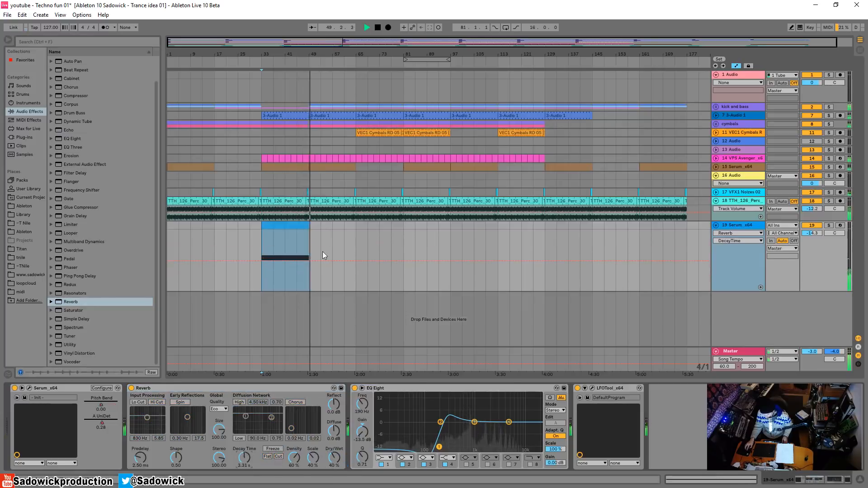
pyautogui.press('space')
pyautogui.press('space')
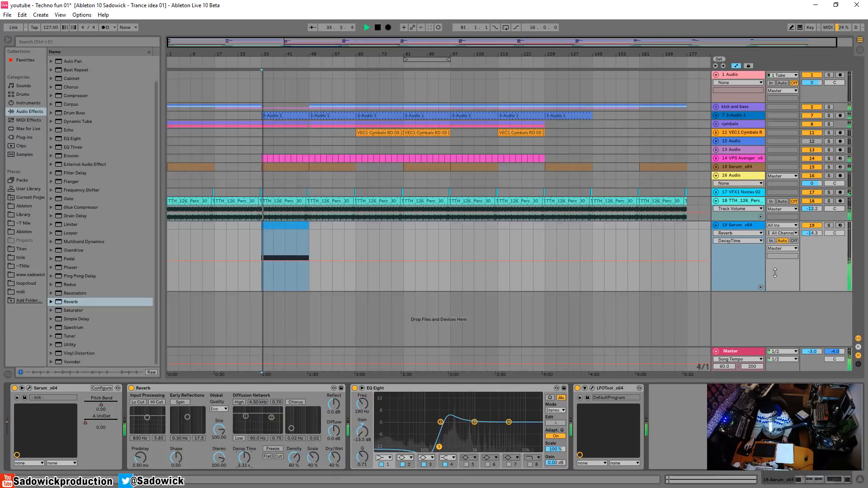
pyautogui.click(829, 225)
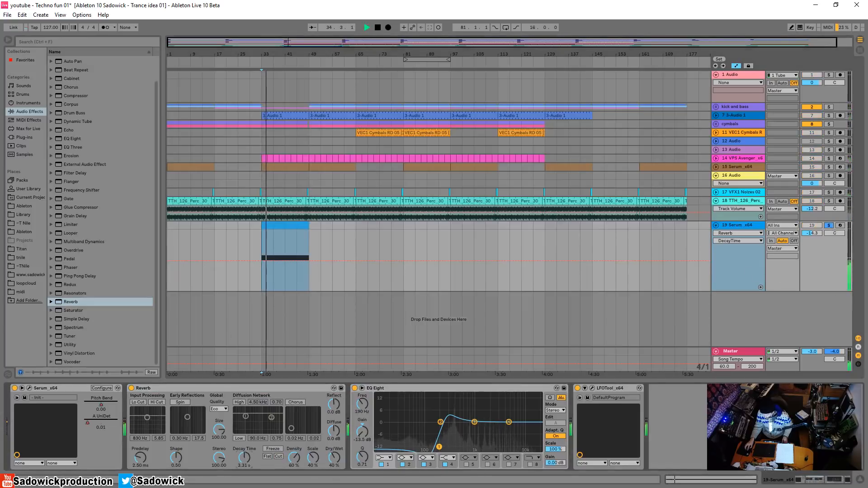
pyautogui.moveTo(244, 458); pyautogui.dragTo(245, 450)
# Step: Insert a Compressor between Reverb and EQ Eight, unsolo the Serum track, and lower its volume to -16.7 dB
pyautogui.moveTo(76, 96); pyautogui.dragTo(362, 441)
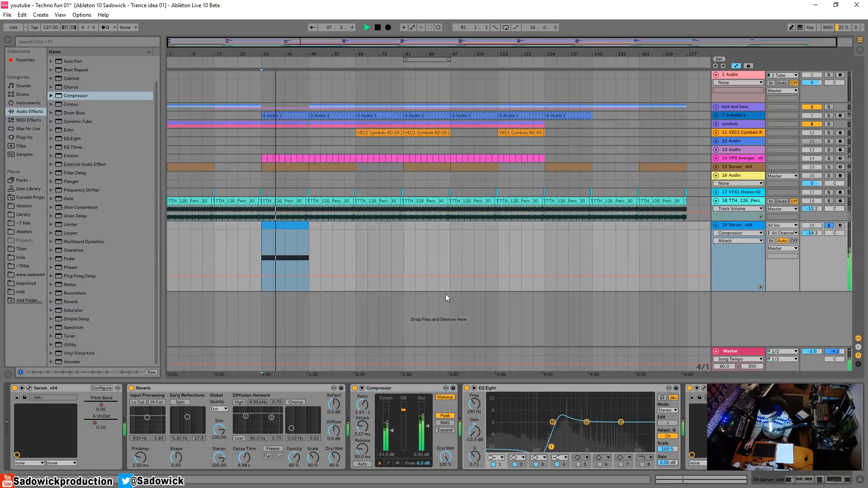
pyautogui.click(829, 226)
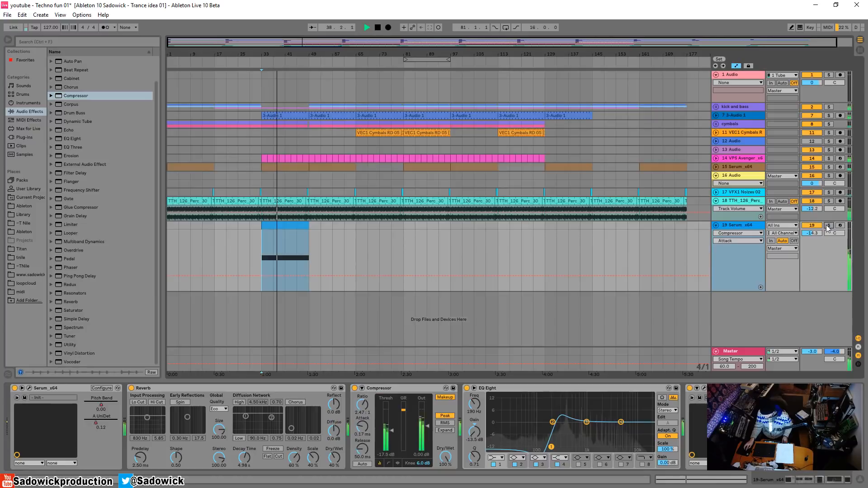
pyautogui.click(398, 462)
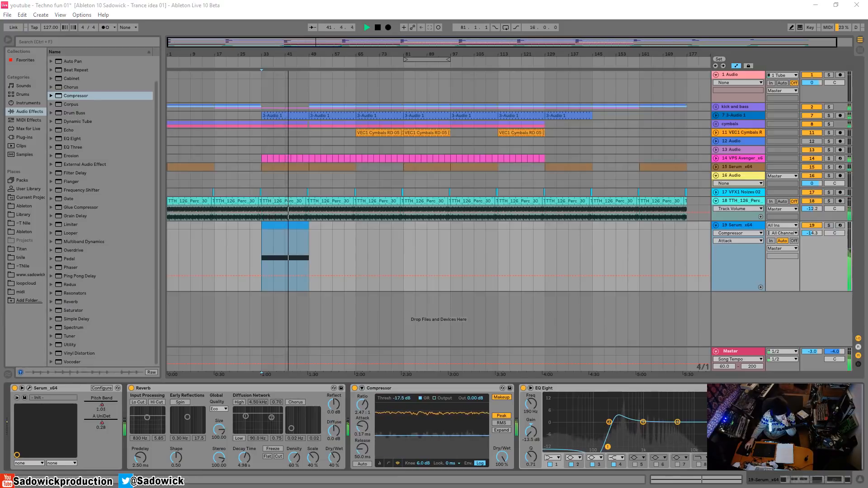
pyautogui.moveTo(813, 233); pyautogui.dragTo(813, 239)
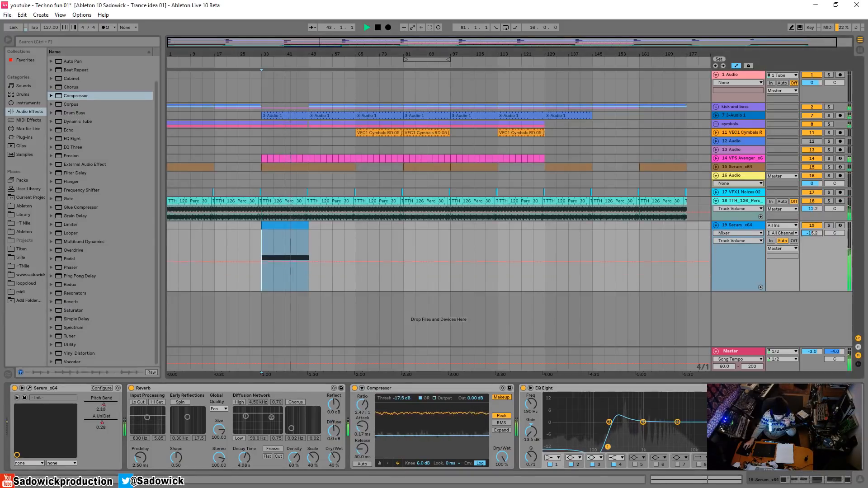
# Step: Try modulating OSC A's fine pitch with Serum's LFO 3 at a 1/2 rate, and remove all modulators from that control
pyautogui.click(30, 388)
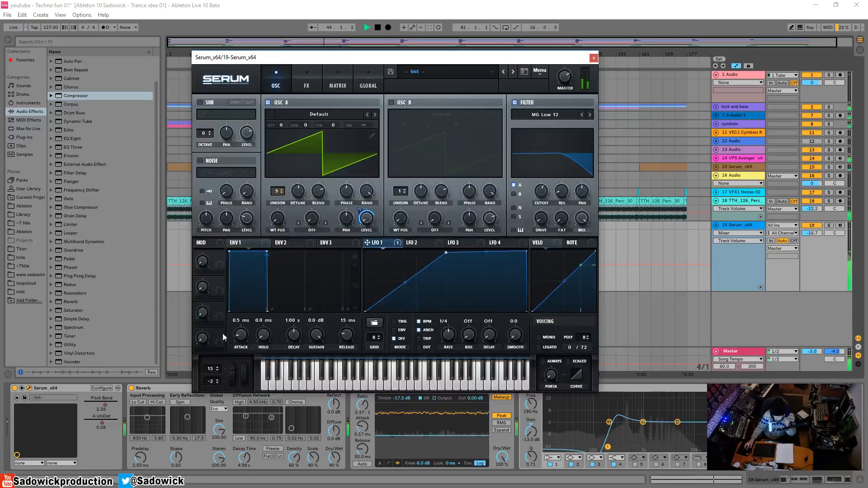
pyautogui.click(430, 245)
pyautogui.click(474, 244)
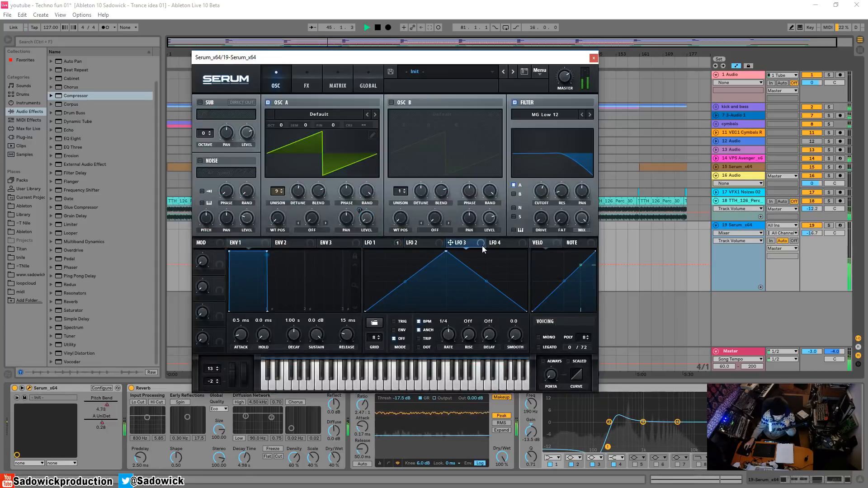
pyautogui.moveTo(337, 126); pyautogui.dragTo(337, 127)
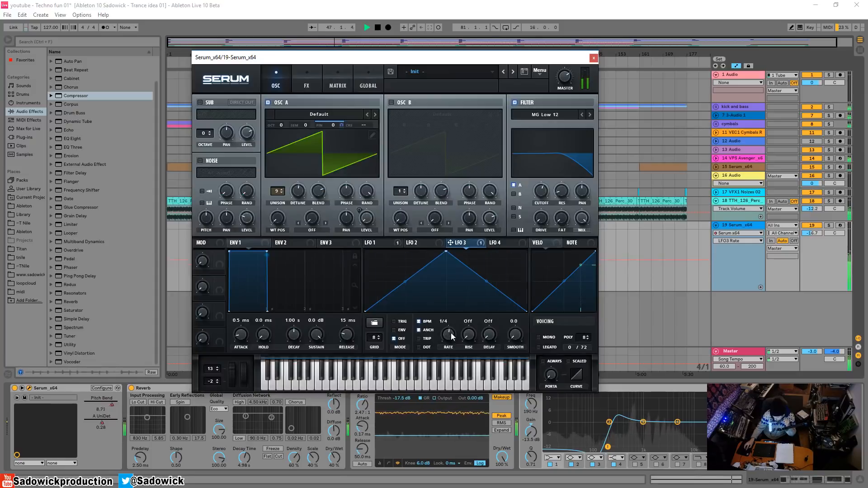
pyautogui.moveTo(450, 336); pyautogui.dragTo(455, 332)
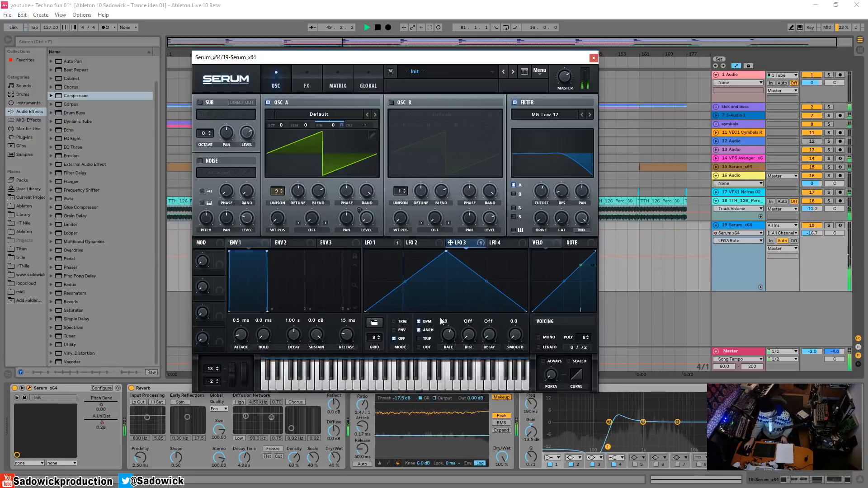
pyautogui.rightClick(333, 127)
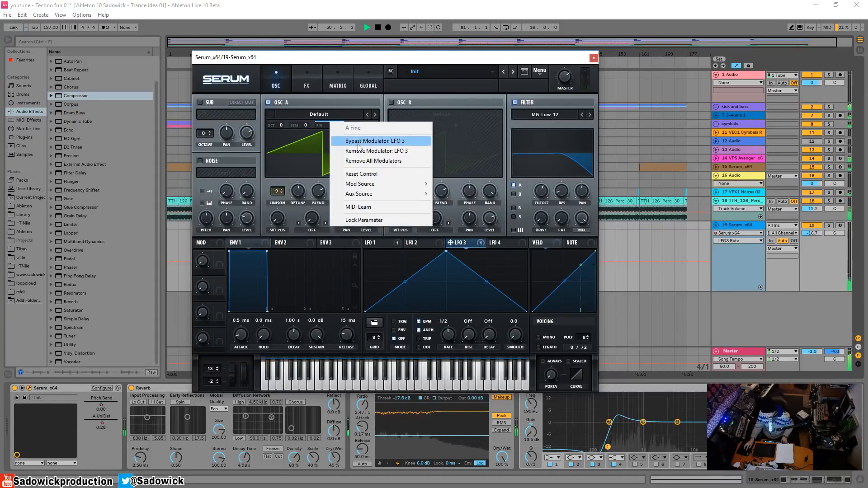
pyautogui.click(376, 161)
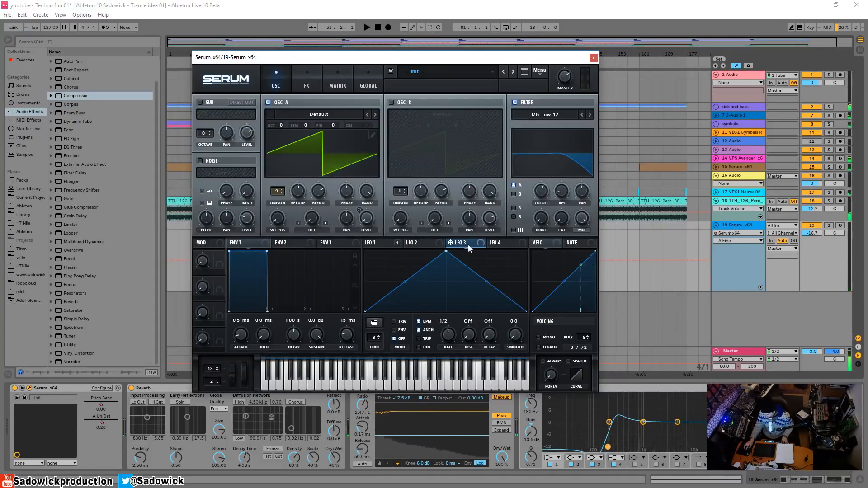
# Step: Assign LFO 3 to OSC A's coarse pitch with an amount of 11, set its rate to 2 bar, and replay from bar 33
pyautogui.moveTo(375, 126)
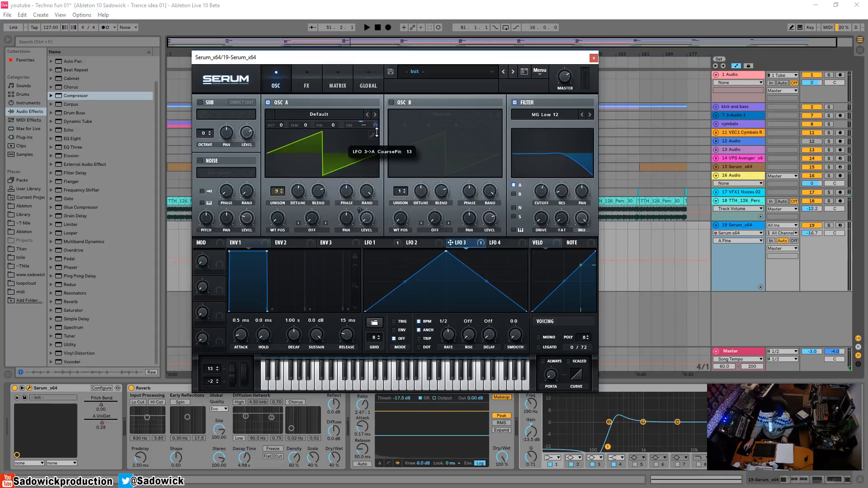
pyautogui.press('space')
pyautogui.moveTo(448, 335); pyautogui.dragTo(447, 354)
pyautogui.press('space')
pyautogui.moveTo(377, 135)
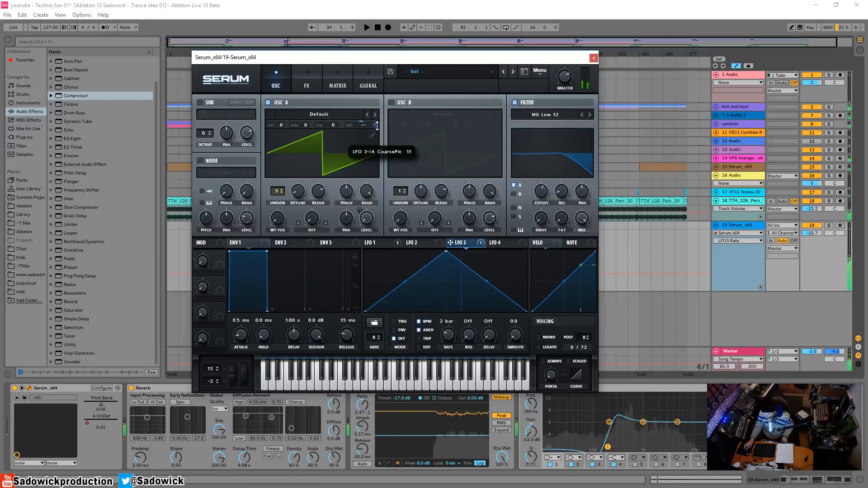
pyautogui.press('space')
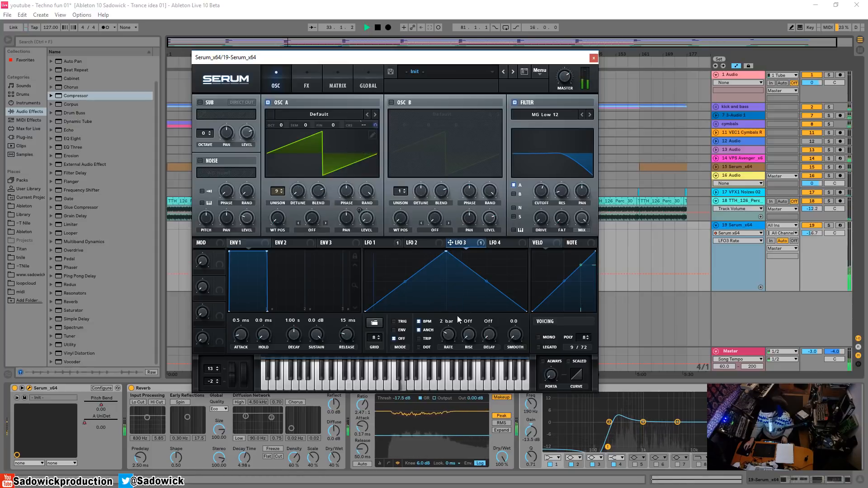
# Step: Try faster LFO 3 rates and smoothing, settle on a 1/16 rate with smooth at 0.0, and close Serum
pyautogui.moveTo(451, 335); pyautogui.dragTo(455, 292)
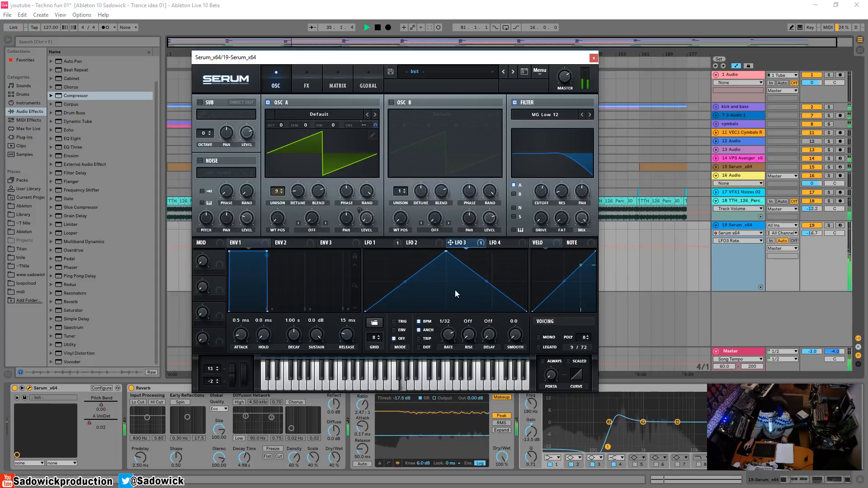
pyautogui.click(514, 338)
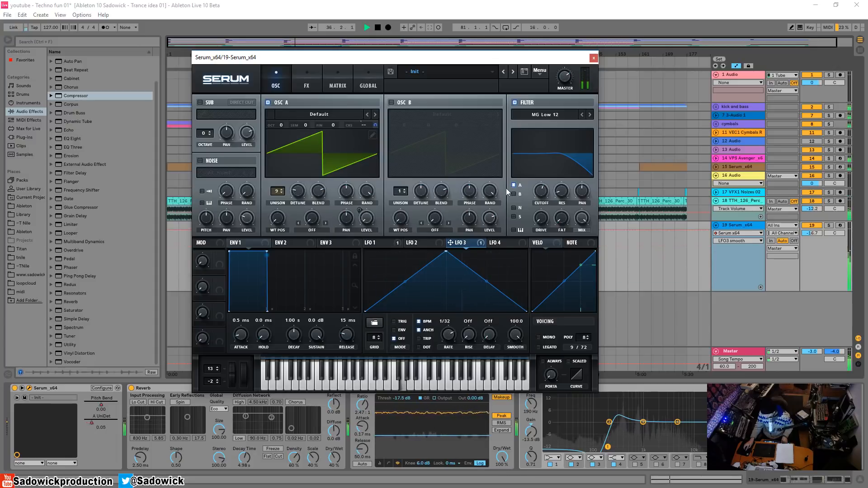
pyautogui.moveTo(448, 334); pyautogui.dragTo(455, 284)
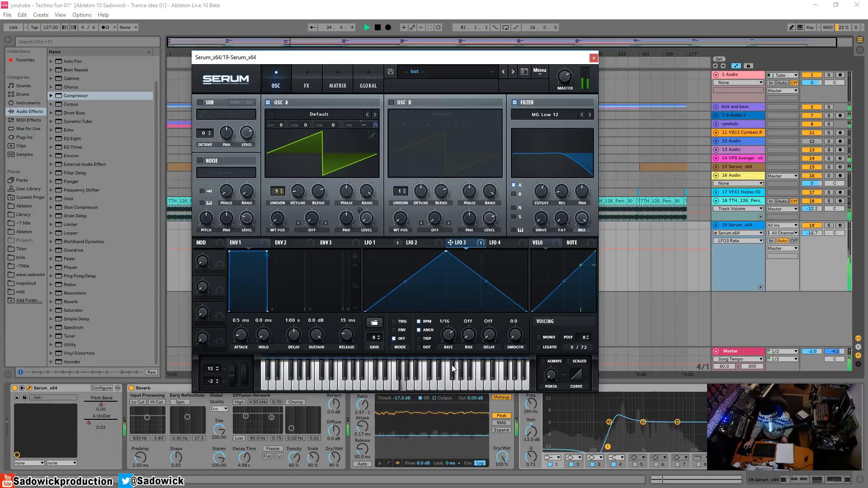
pyautogui.click(594, 58)
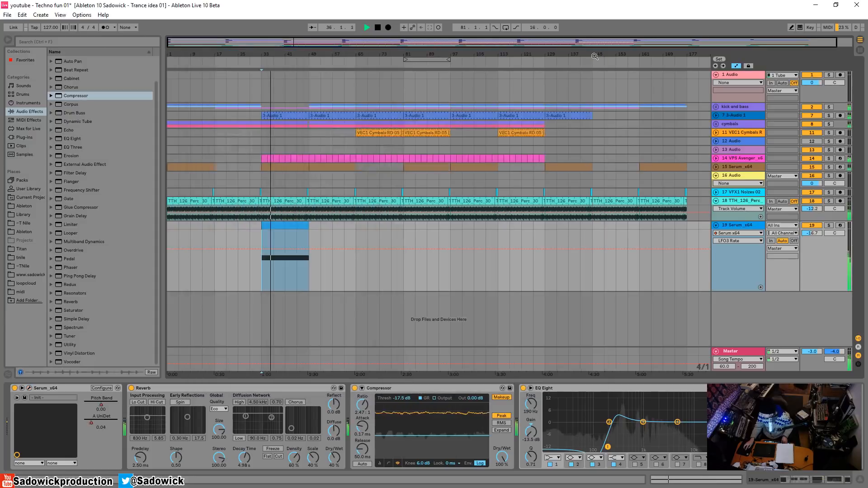
# Step: Lower the Serum riser track's volume to -17.5 dB and audition the arrangement from around bars 64 and 78
pyautogui.moveTo(815, 237); pyautogui.dragTo(814, 241)
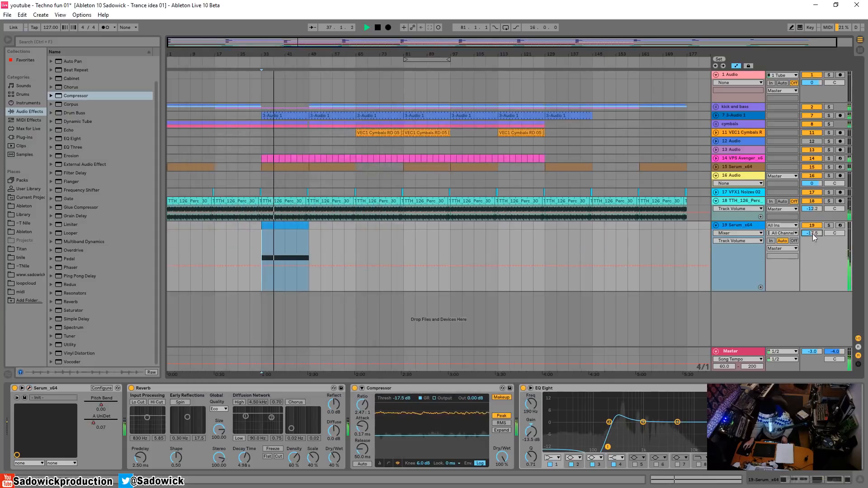
pyautogui.click(342, 59)
pyautogui.click(353, 58)
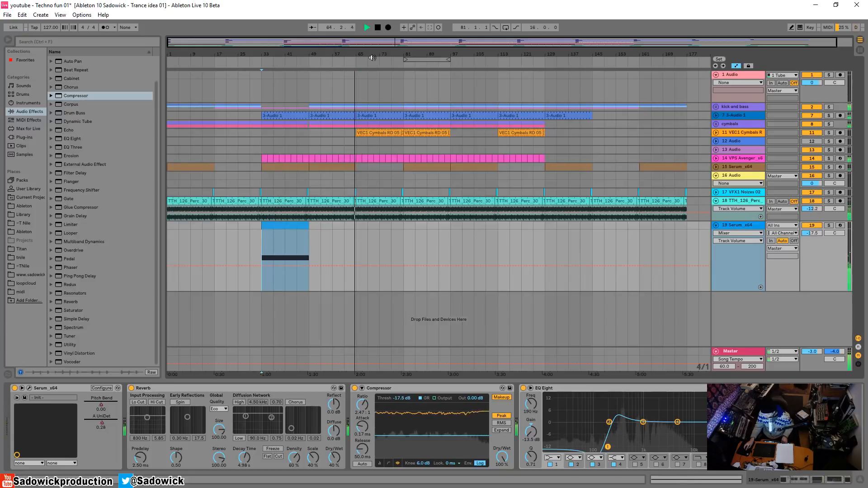
pyautogui.click(397, 62)
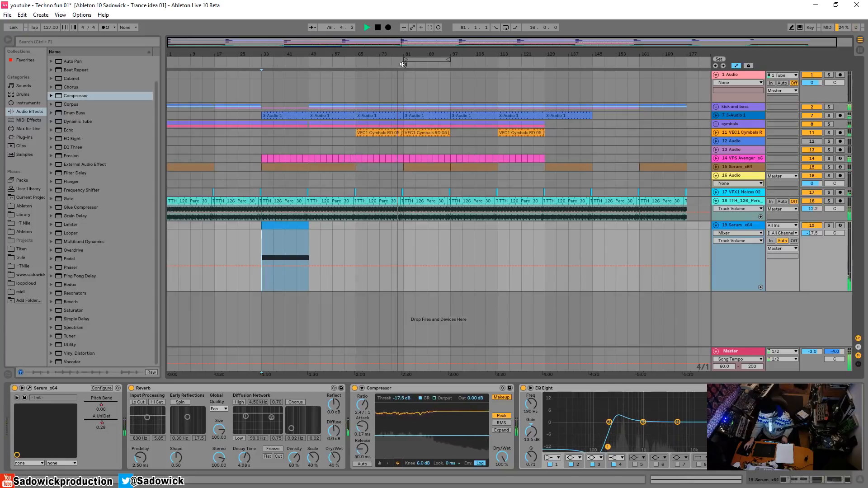
pyautogui.click(401, 66)
# Step: Duplicate the Serum riser clip so that copies start at bars 81 and 113
pyautogui.moveTo(406, 247); pyautogui.dragTo(262, 230)
pyautogui.hotkey('ctrl', 'd')
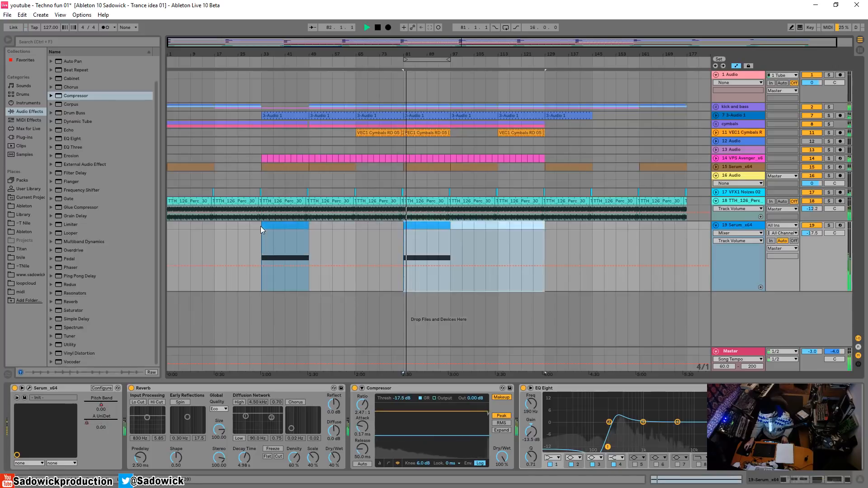
pyautogui.click(437, 224)
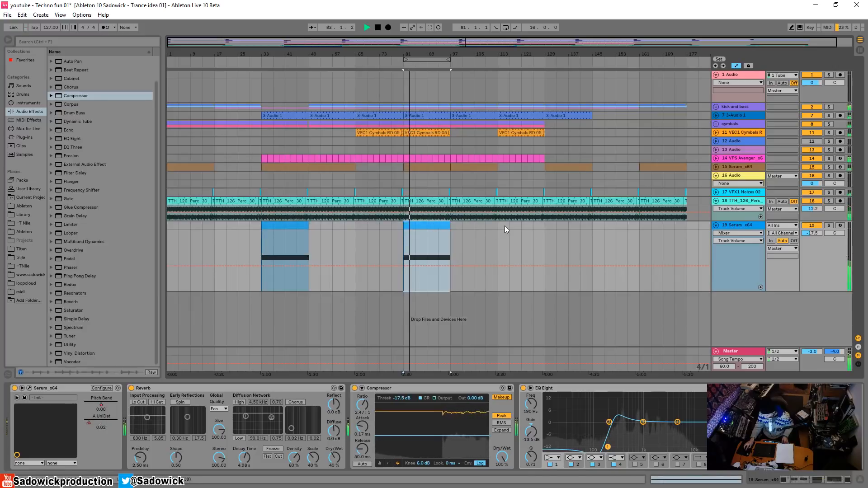
pyautogui.moveTo(505, 226); pyautogui.dragTo(403, 273)
pyautogui.hotkey('ctrl', 'd')
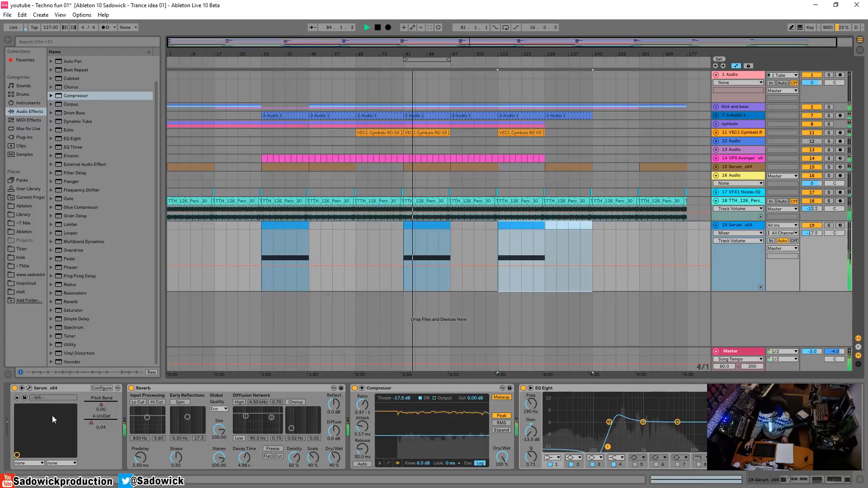
# Step: Automate Serum's filter cutoff to rise steadily across the riser clip from bar 33 to 49, and replay from bar 33
pyautogui.click(30, 388)
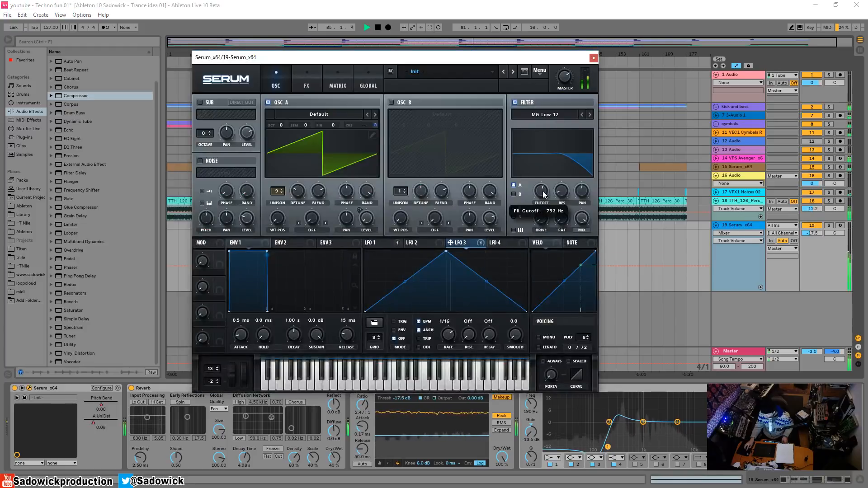
pyautogui.moveTo(544, 195)
pyautogui.mouseDown()
pyautogui.moveTo(547, 208)
pyautogui.moveTo(548, 181)
pyautogui.moveTo(551, 211)
pyautogui.mouseUp()
pyautogui.click(594, 58)
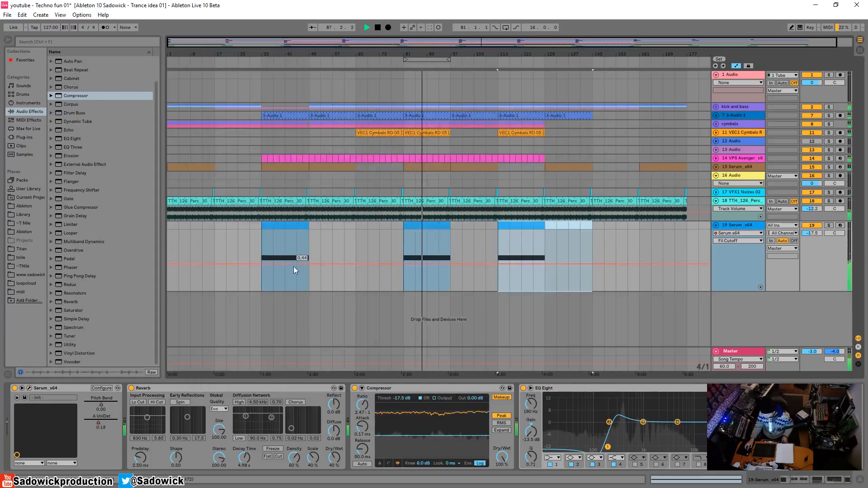
pyautogui.moveTo(260, 264); pyautogui.dragTo(309, 230)
pyautogui.press('space')
pyautogui.click(274, 223)
pyautogui.press('space')
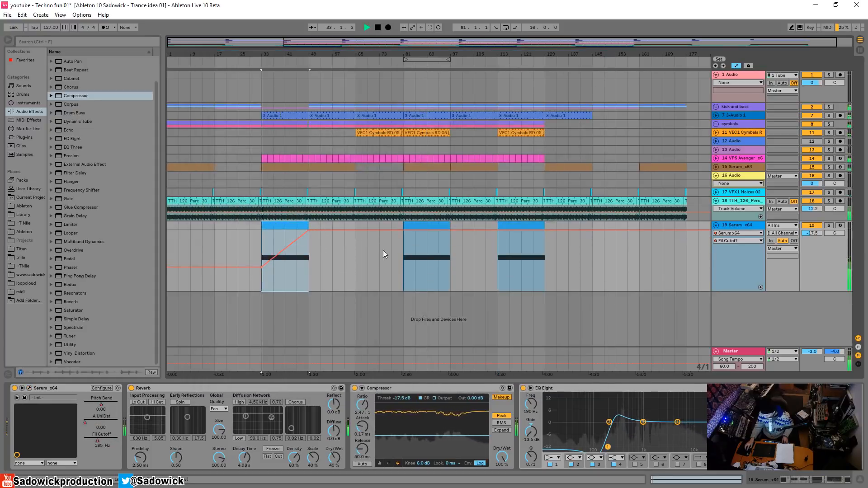
# Step: Duplicate the rising filter cutoff automation onto the riser clips at bars 81 and 113
pyautogui.moveTo(402, 259); pyautogui.dragTo(262, 265)
pyautogui.moveTo(402, 269); pyautogui.dragTo(264, 270)
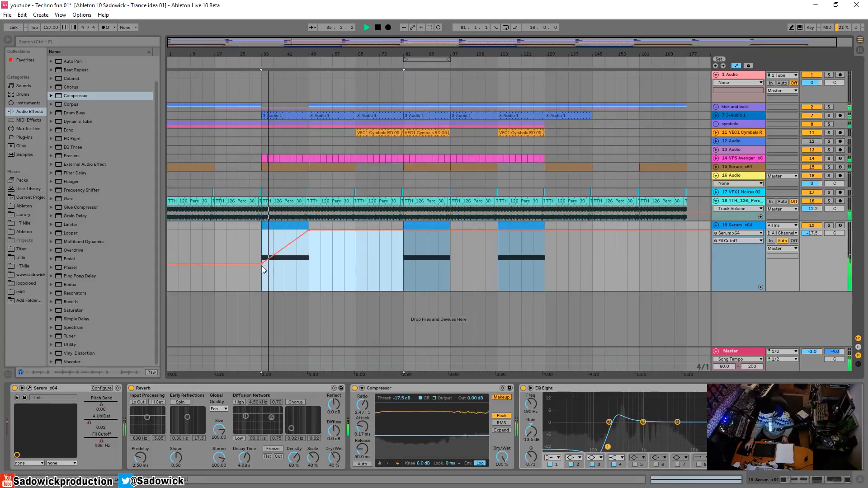
pyautogui.hotkey('ctrl', 'd')
pyautogui.moveTo(500, 272); pyautogui.dragTo(404, 270)
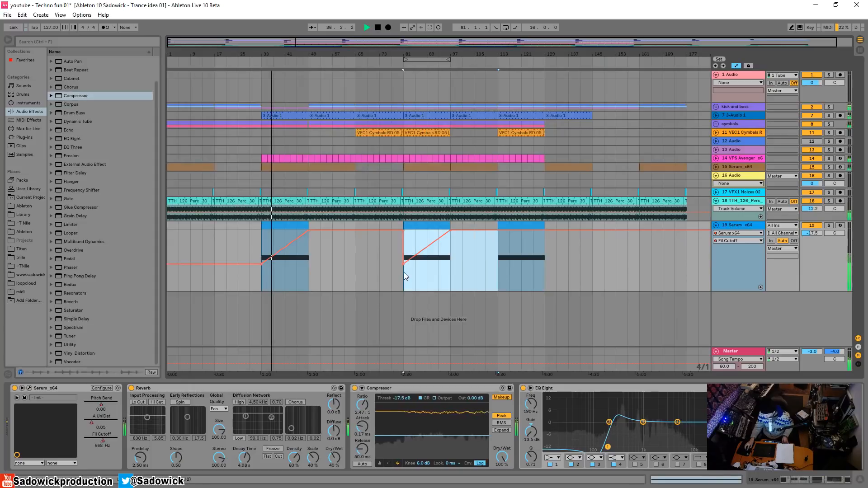
pyautogui.hotkey('ctrl', 'd')
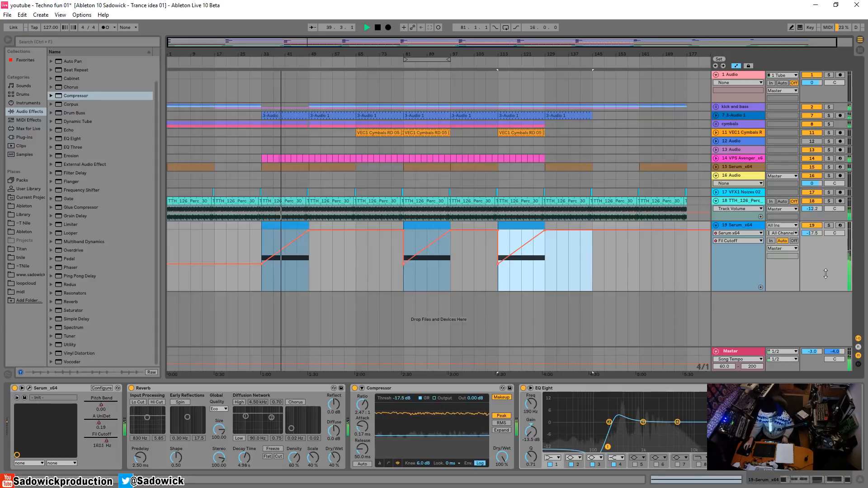
# Step: Shrink the Serum track, group the tracks from kick and bass through Serum, and rename the group pre=master
pyautogui.moveTo(764, 292); pyautogui.dragTo(761, 261)
pyautogui.keyDown('shift'); pyautogui.click(731, 109); pyautogui.keyUp('shift')
pyautogui.rightClick(731, 108)
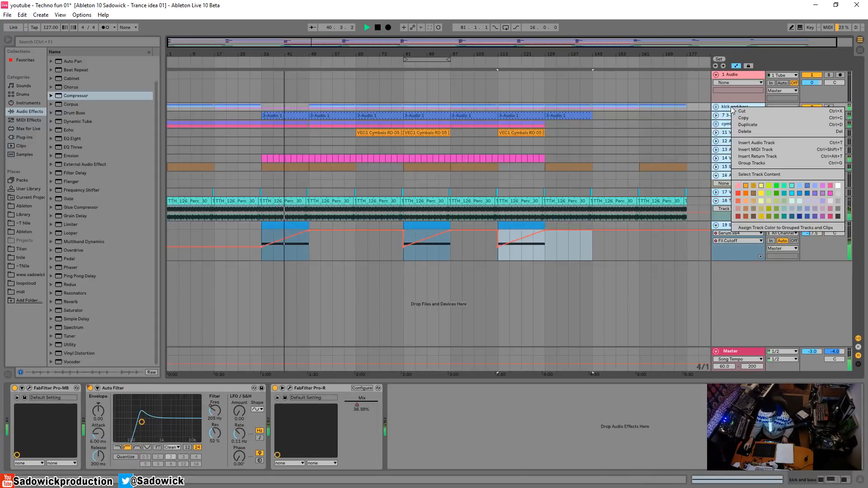
pyautogui.click(747, 166)
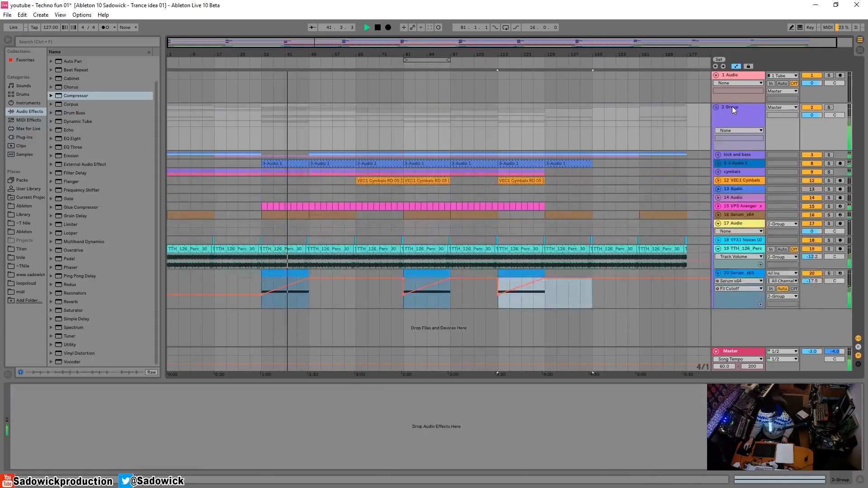
pyautogui.rightClick(732, 107)
pyautogui.click(750, 144)
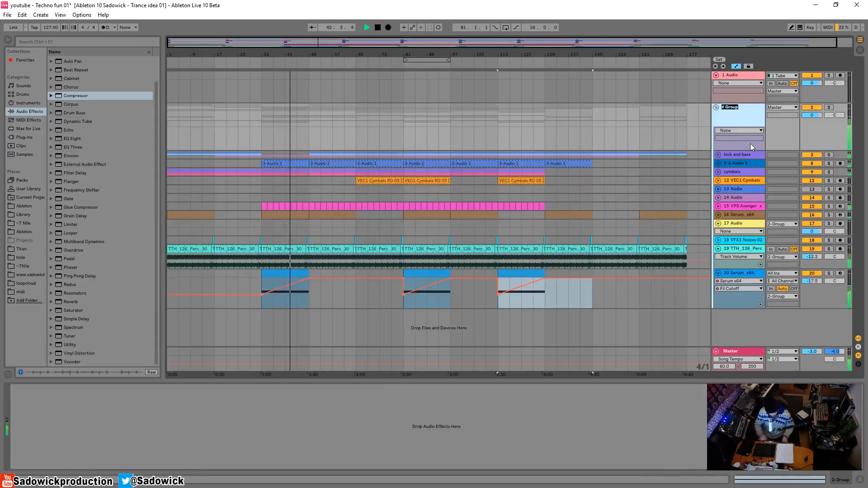
pyautogui.write('pre=m')
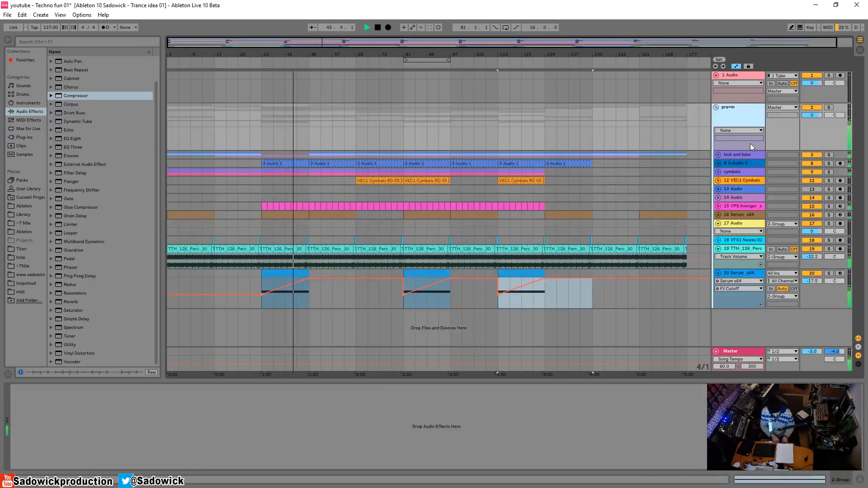
pyautogui.write('aster')
pyautogui.press('Return')
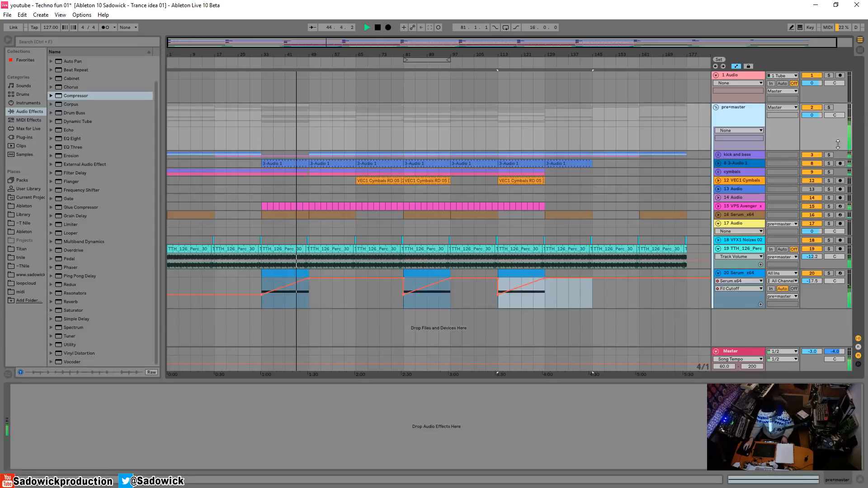
# Step: Enlarge the pre=master group track, add Redux to it, and play from bar 33
pyautogui.moveTo(810, 133); pyautogui.dragTo(810, 142)
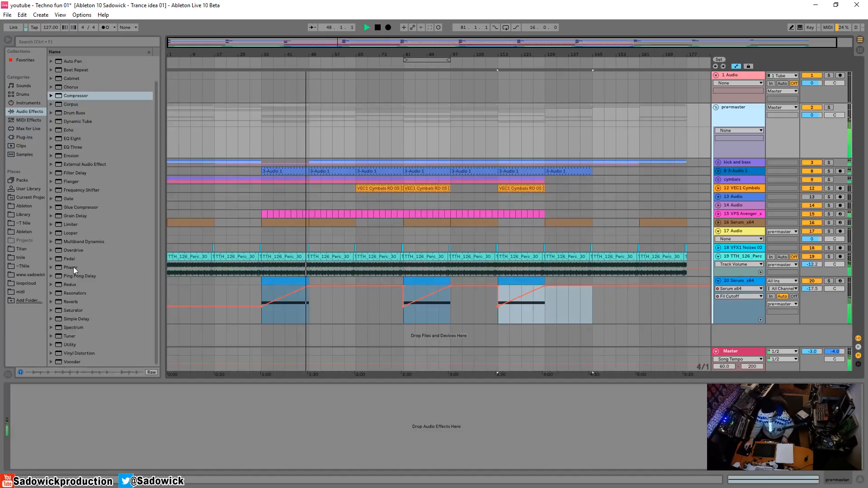
pyautogui.click(66, 285)
pyautogui.moveTo(305, 143); pyautogui.dragTo(305, 143)
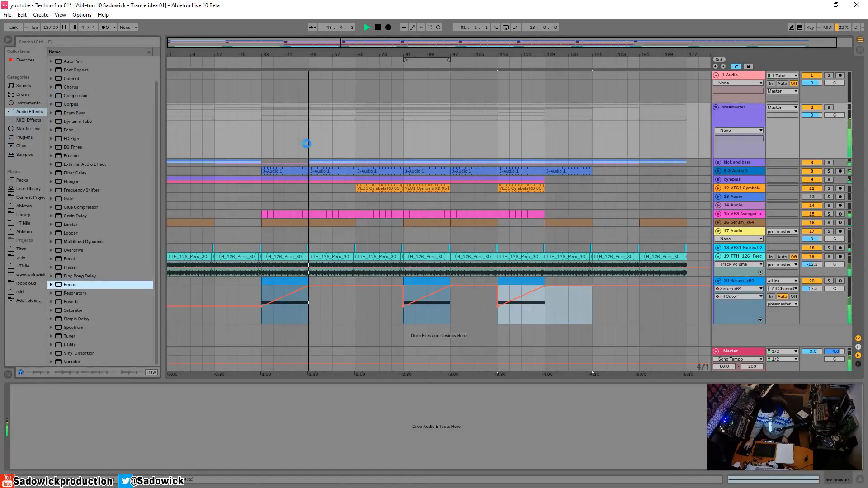
pyautogui.press('space')
pyautogui.click(259, 141)
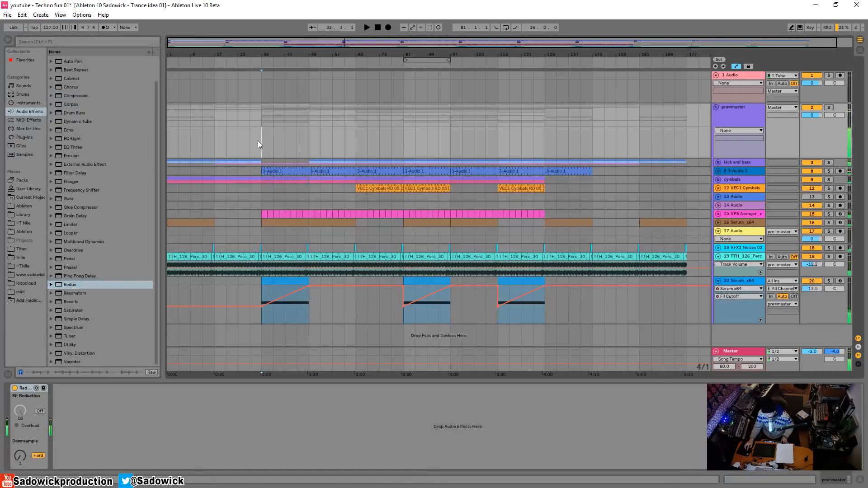
pyautogui.press('space')
# Step: Make the group track taller and raise Redux's Downsample to 14
pyautogui.moveTo(20, 456)
pyautogui.mouseDown()
pyautogui.moveTo(20, 432)
pyautogui.moveTo(20, 465)
pyautogui.mouseUp()
pyautogui.moveTo(836, 127); pyautogui.dragTo(821, 152)
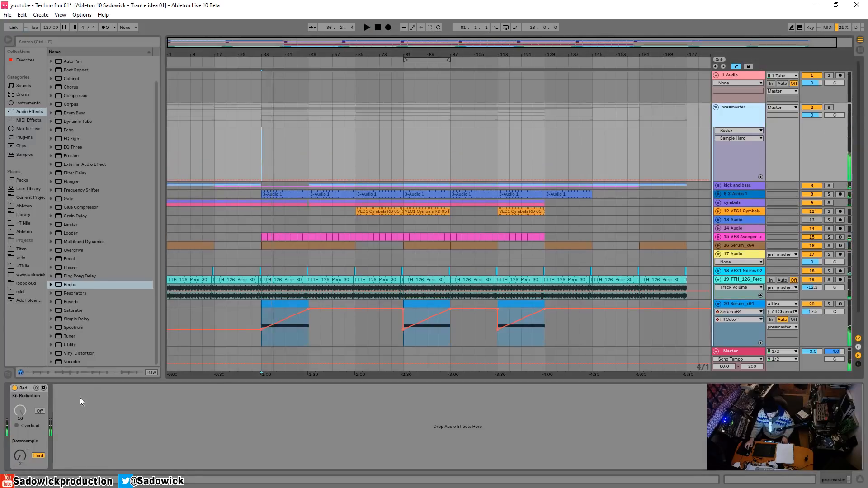
pyautogui.moveTo(24, 455); pyautogui.dragTo(24, 444)
pyautogui.press('space')
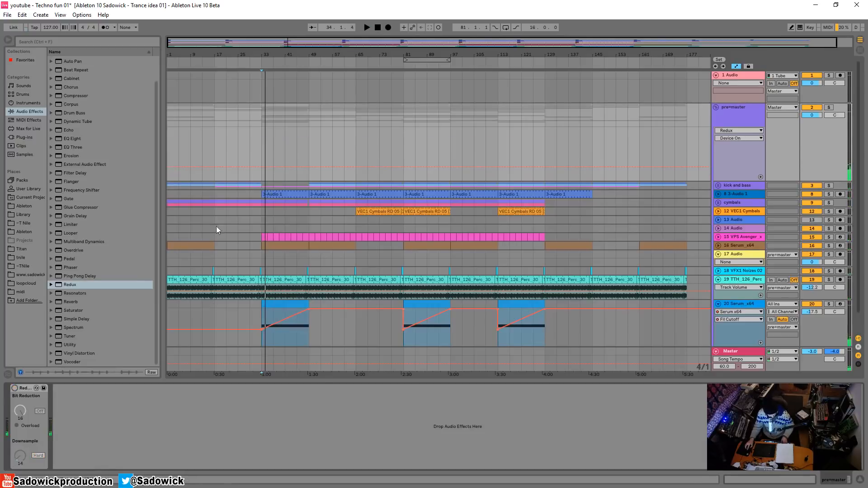
# Step: Draw Redux's Device On automation as on only from bar 33 to 49, and give it its own automation lane
pyautogui.moveTo(265, 151); pyautogui.dragTo(269, 137)
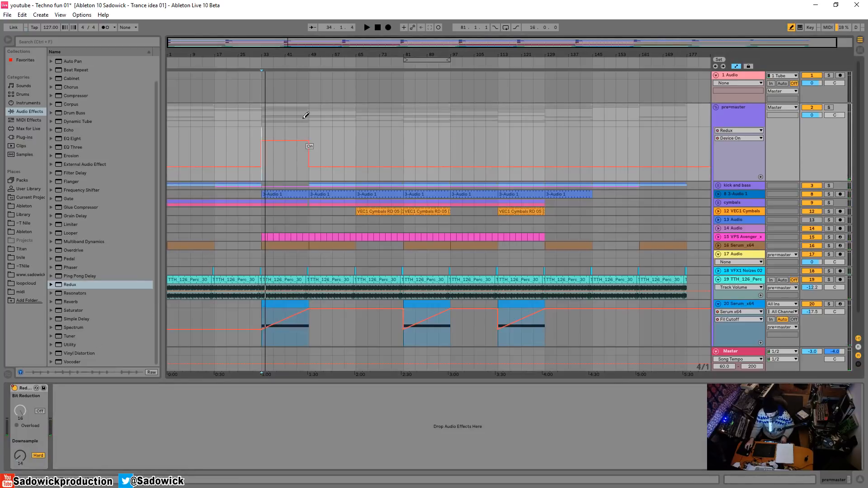
pyautogui.press('space')
pyautogui.click(762, 177)
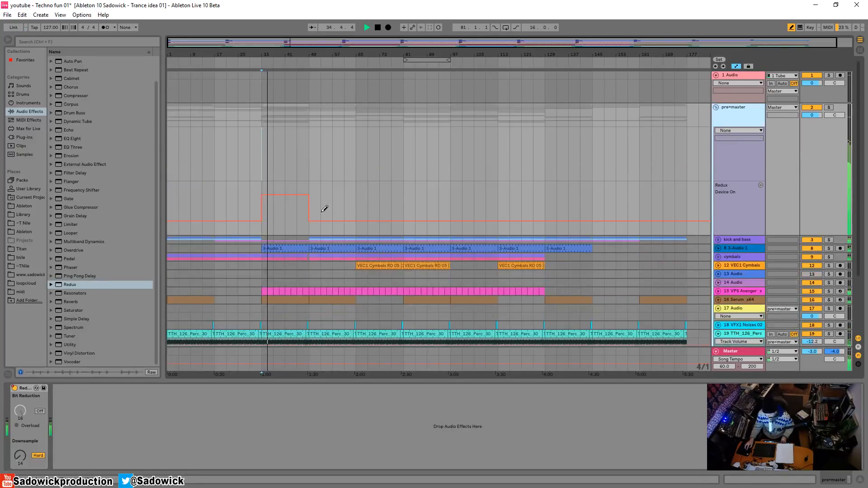
# Step: Try to automate Redux's Sample Hard in its own lane, ramping down from 14 between bars 33 and 49
pyautogui.click(19, 457)
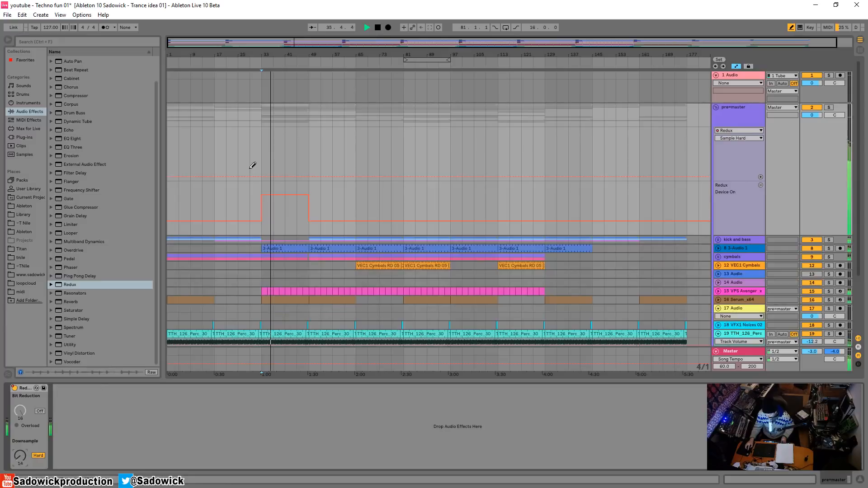
pyautogui.click(760, 177)
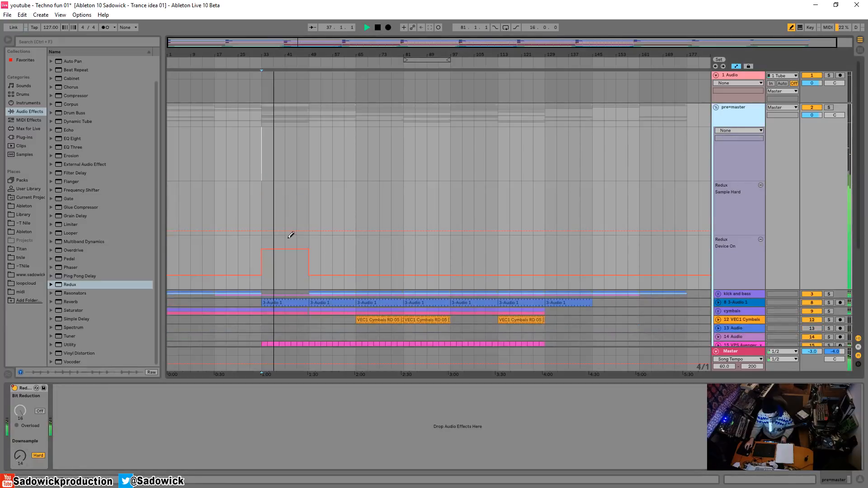
pyautogui.press('b')
pyautogui.moveTo(275, 231); pyautogui.dragTo(310, 245)
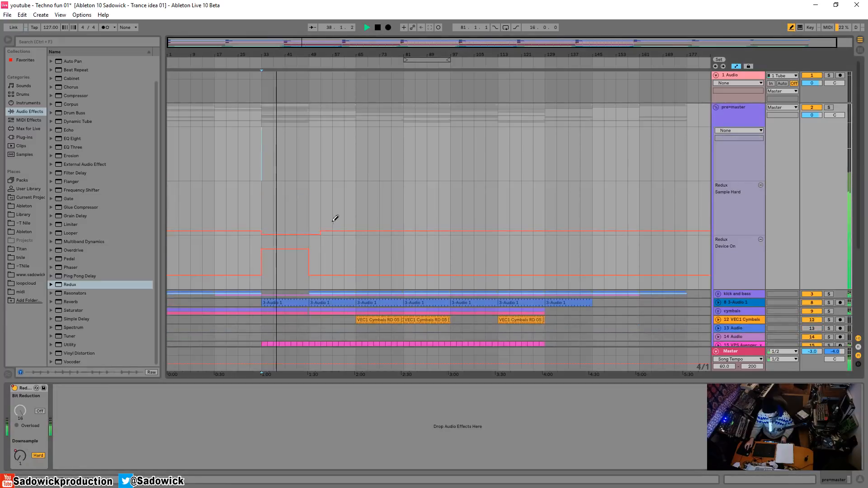
pyautogui.hotkey('ctrl', 'z')
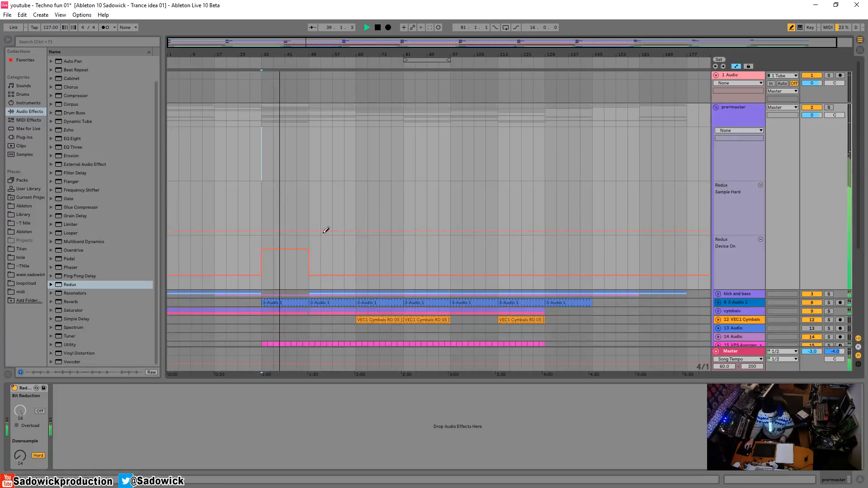
pyautogui.moveTo(269, 230); pyautogui.dragTo(306, 243)
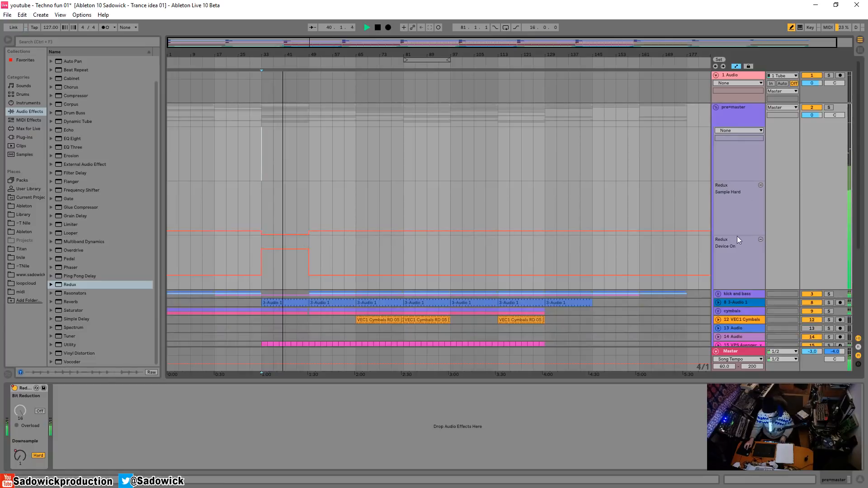
pyautogui.press('b')
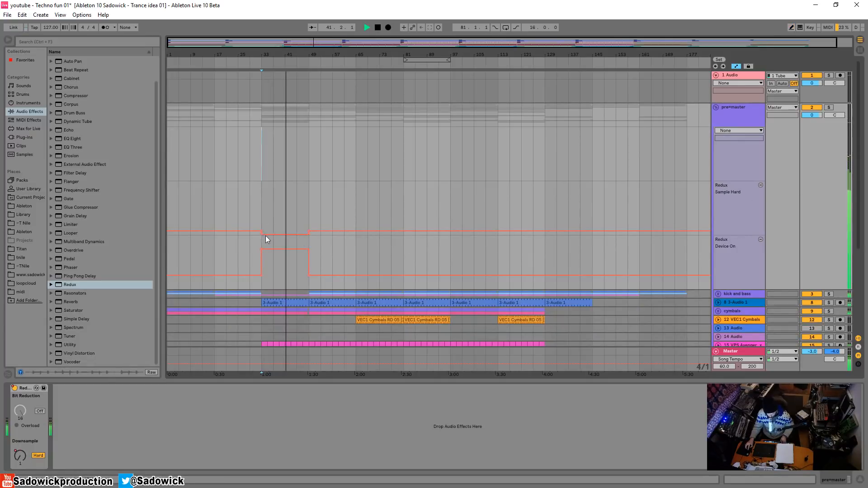
pyautogui.click(262, 235)
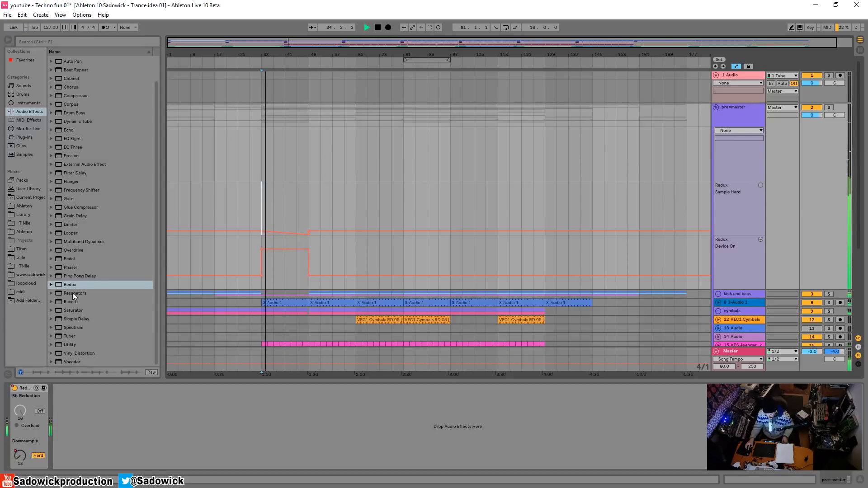
# Step: Add Ping Pong Delay after Redux with Dry/Wet at 35%, and switch Redux's downsampling to Soft at 1.00
pyautogui.moveTo(72, 276); pyautogui.dragTo(93, 444)
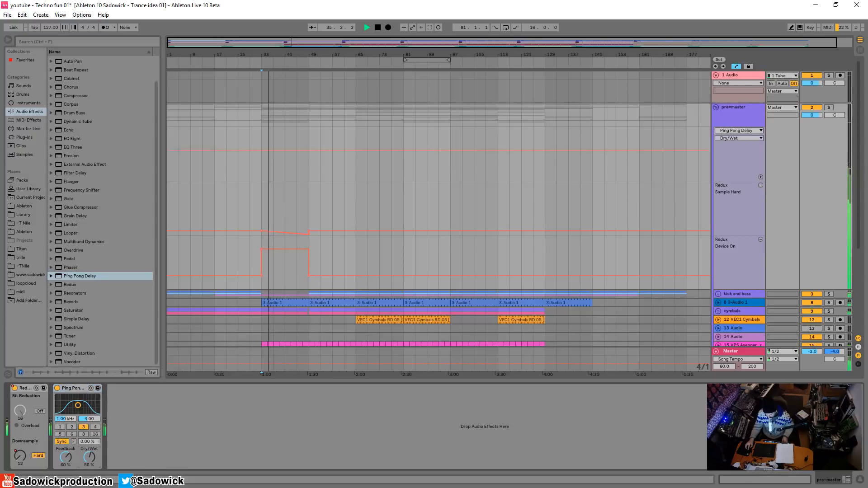
pyautogui.click(267, 253)
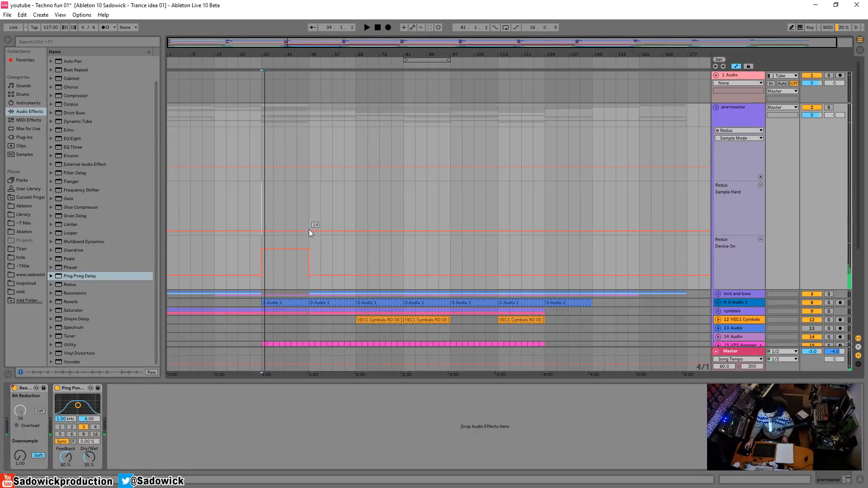
# Step: Remove the Sample Hard automation lane from pre=master and lower Ping Pong Delay's Dry/Wet to 8.7%
pyautogui.rightClick(730, 184)
pyautogui.click(756, 185)
pyautogui.click(761, 185)
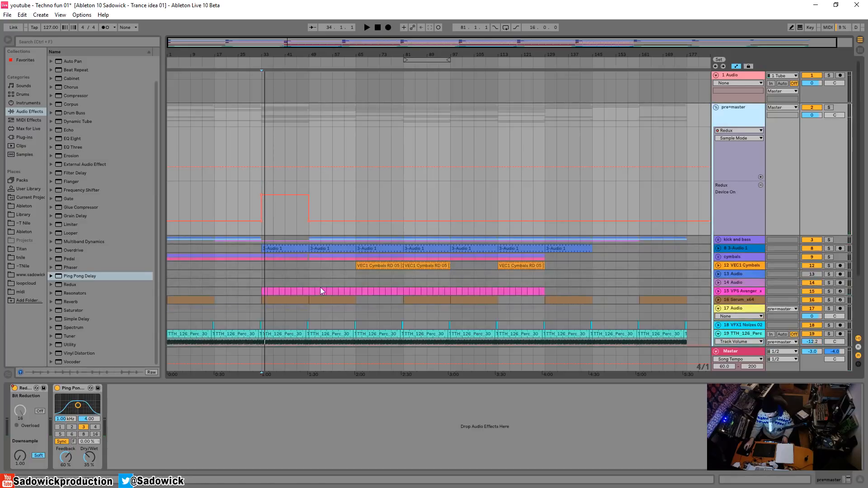
pyautogui.click(87, 458)
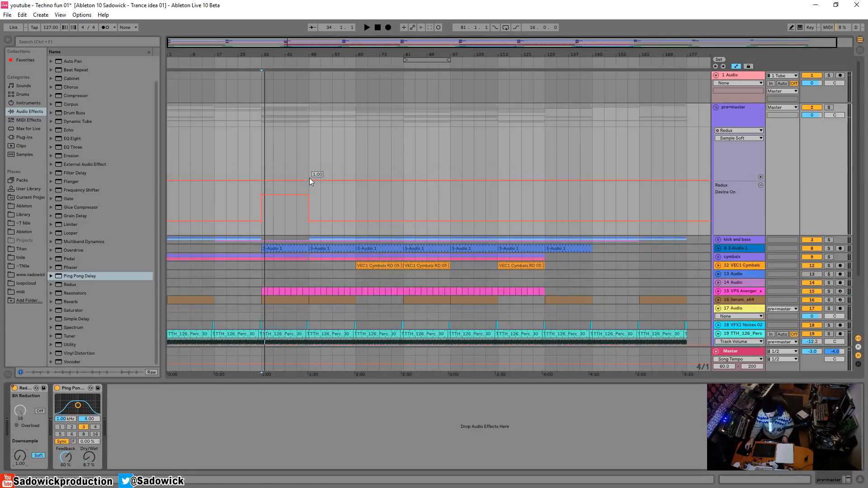
# Step: Automate Redux's Sample Soft to ramp from 11.9 at bar 33 down to 1.00 at bar 49
pyautogui.press('space')
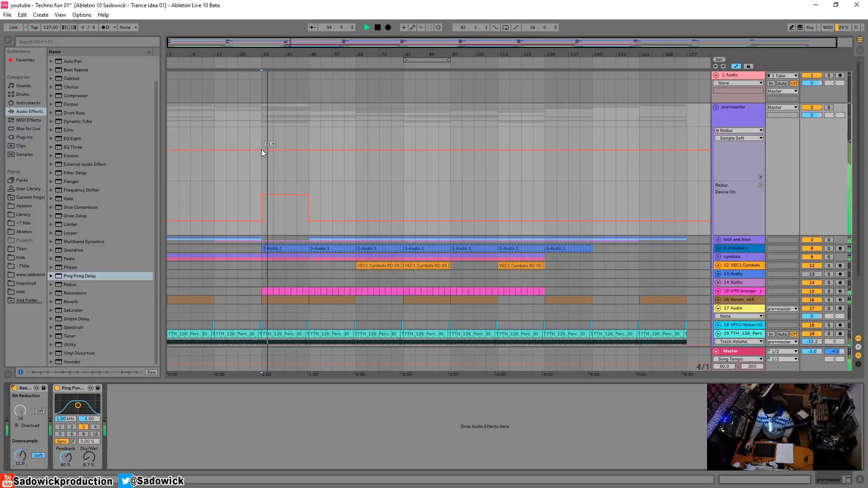
pyautogui.press('b')
pyautogui.click(270, 172)
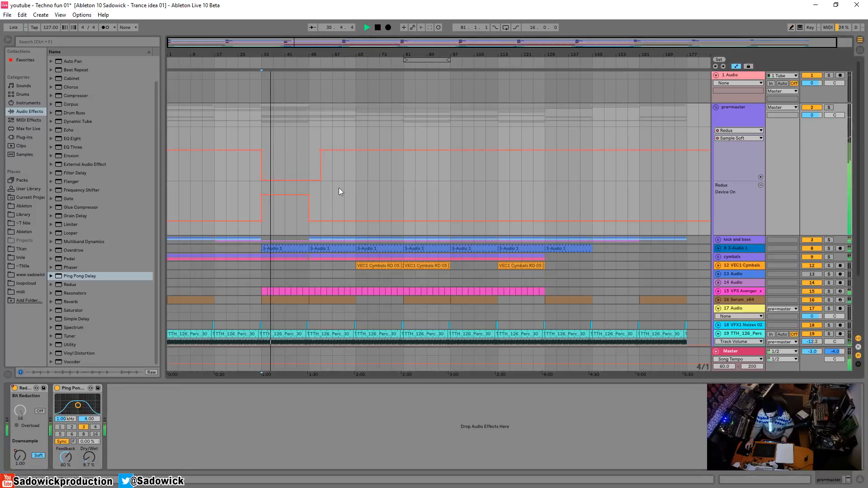
pyautogui.hotkey('ctrl', 'z')
pyautogui.press('b')
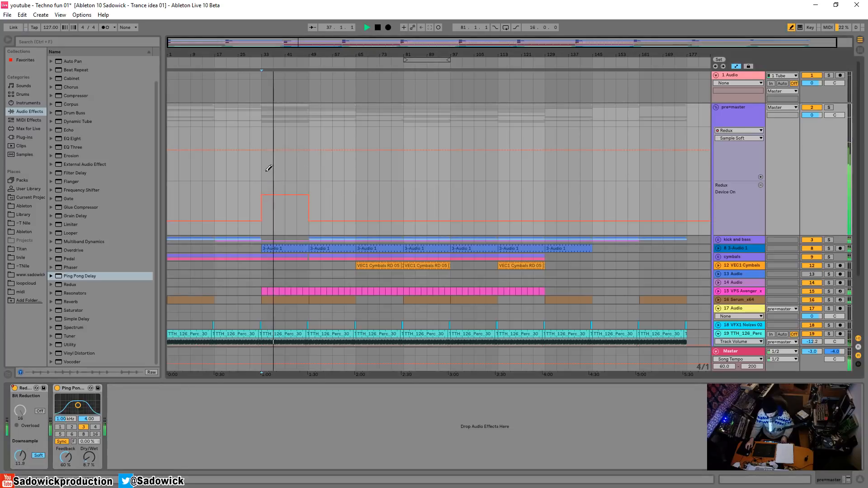
pyautogui.moveTo(269, 169); pyautogui.dragTo(303, 199)
pyautogui.moveTo(262, 180); pyautogui.dragTo(263, 120)
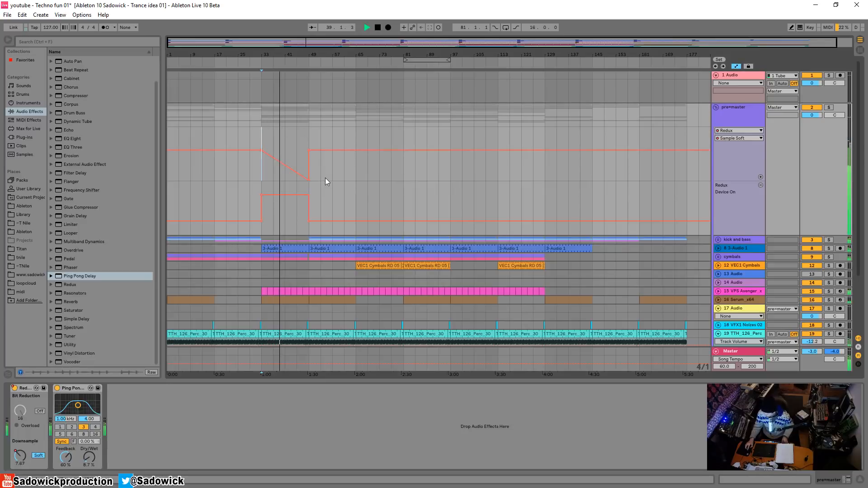
# Step: Set Ping Pong Delay's Dry/Wet to 0% and automate it to rise from bar 45 to 49%, holding until bar 49
pyautogui.moveTo(93, 455); pyautogui.dragTo(94, 459)
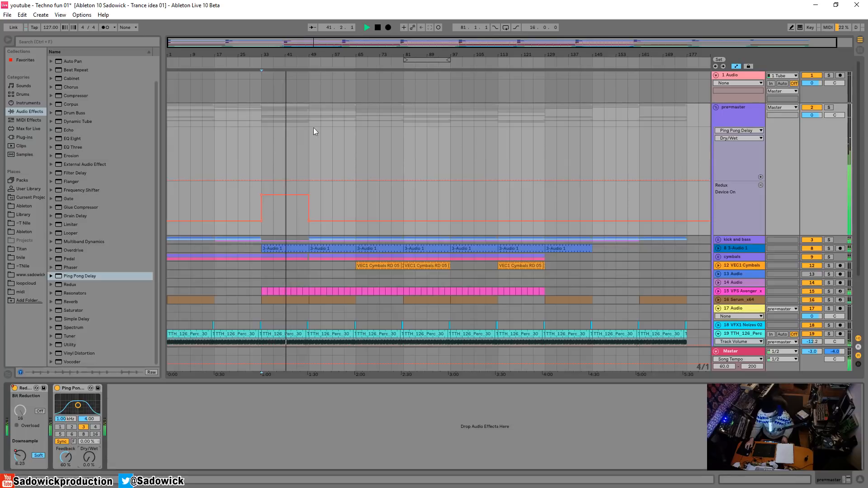
pyautogui.press('b')
pyautogui.click(305, 155)
pyautogui.press('b')
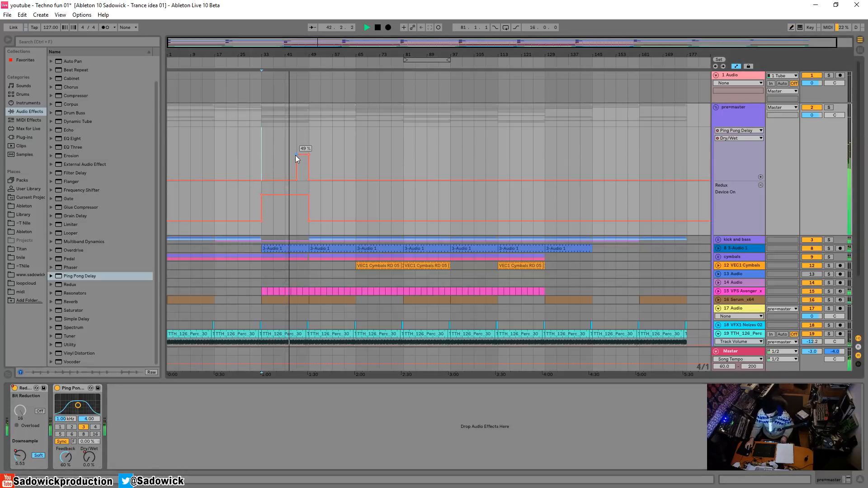
pyautogui.click(296, 156)
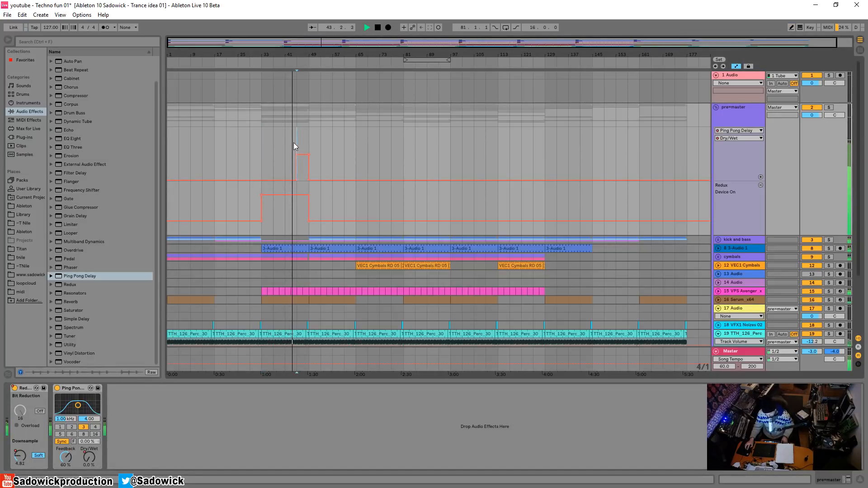
pyautogui.click(298, 156)
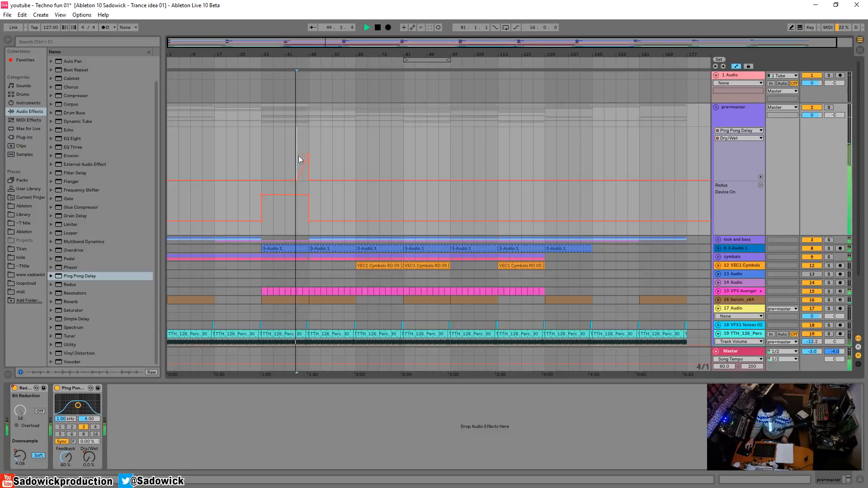
pyautogui.moveTo(301, 167); pyautogui.dragTo(303, 154)
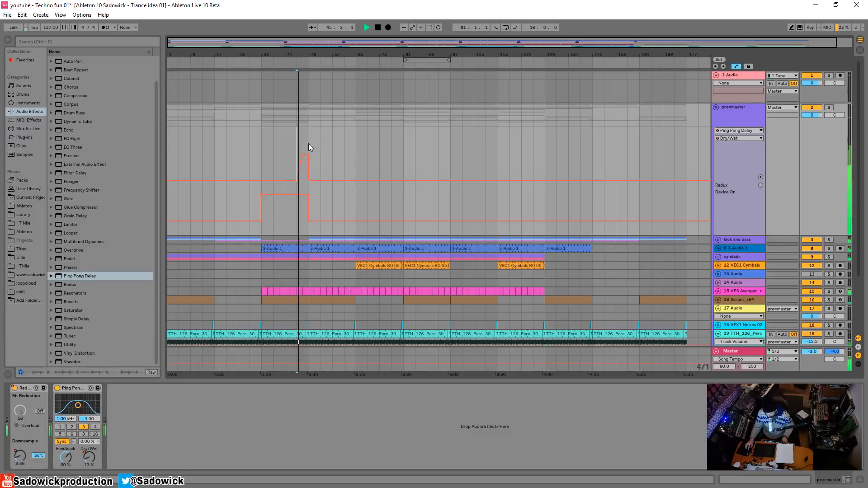
# Step: Slope the end of the Dry/Wet automation down into bar 49 and set the delay's filter to 1.62 kHz with width 5.14
pyautogui.moveTo(328, 39); pyautogui.dragTo(329, 59)
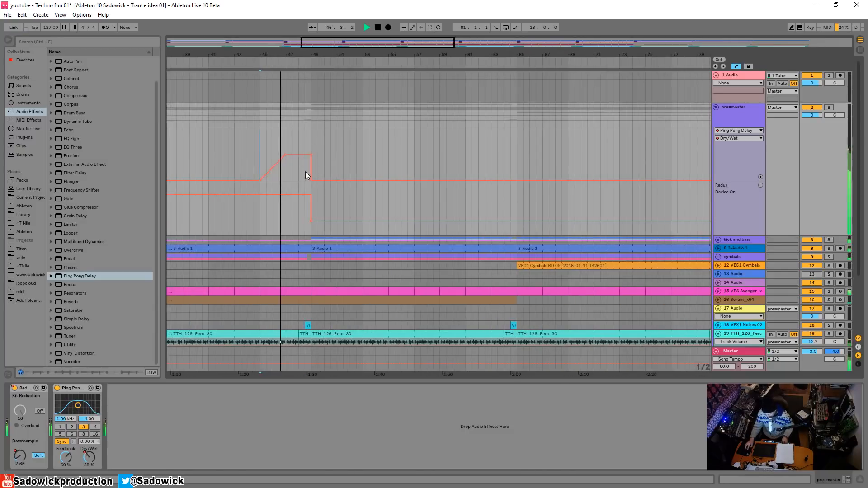
pyautogui.moveTo(311, 156); pyautogui.dragTo(305, 155)
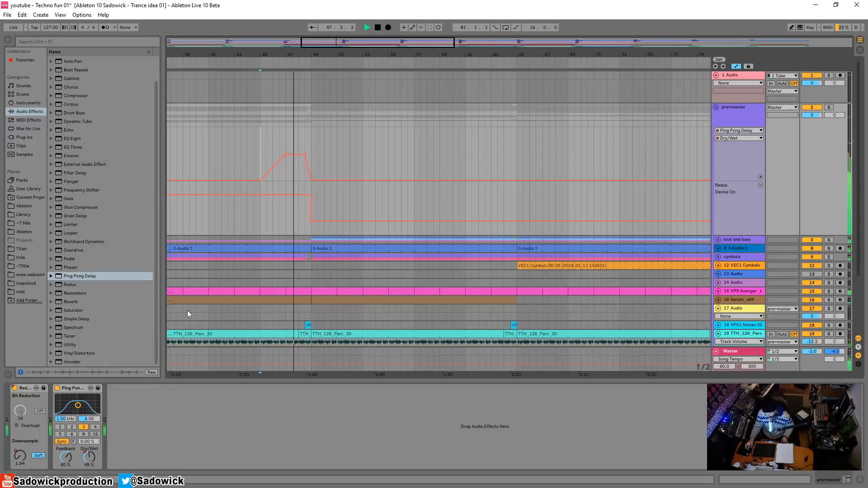
pyautogui.moveTo(78, 404); pyautogui.dragTo(81, 403)
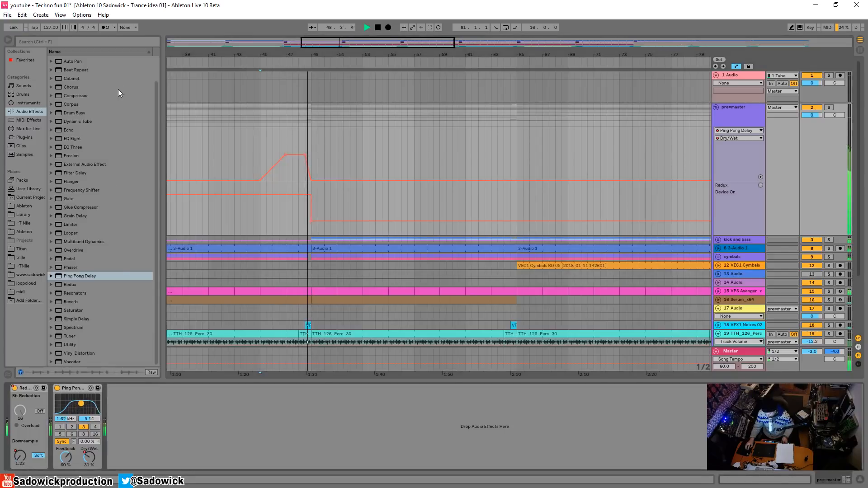
pyautogui.moveTo(305, 154); pyautogui.dragTo(305, 155)
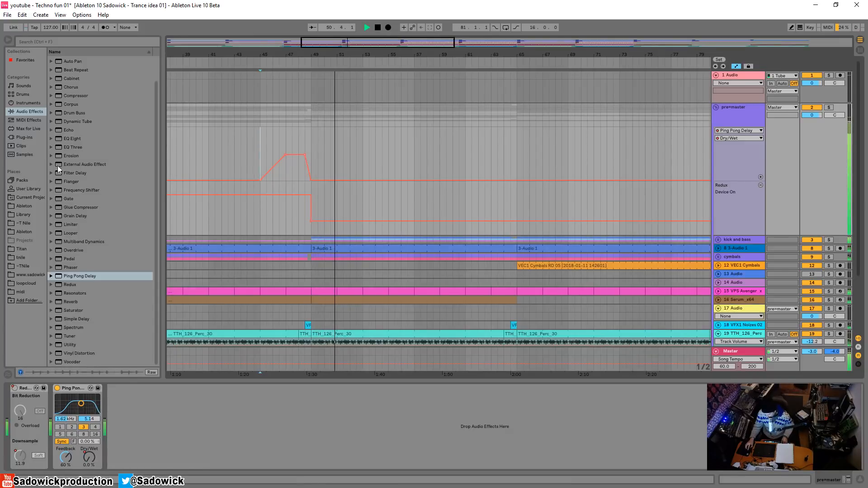
# Step: Insert EQ Eight between Redux and Ping Pong Delay and make band 1 a low cut at 10.0 Hz
pyautogui.click(74, 140)
pyautogui.moveTo(84, 412); pyautogui.dragTo(73, 431)
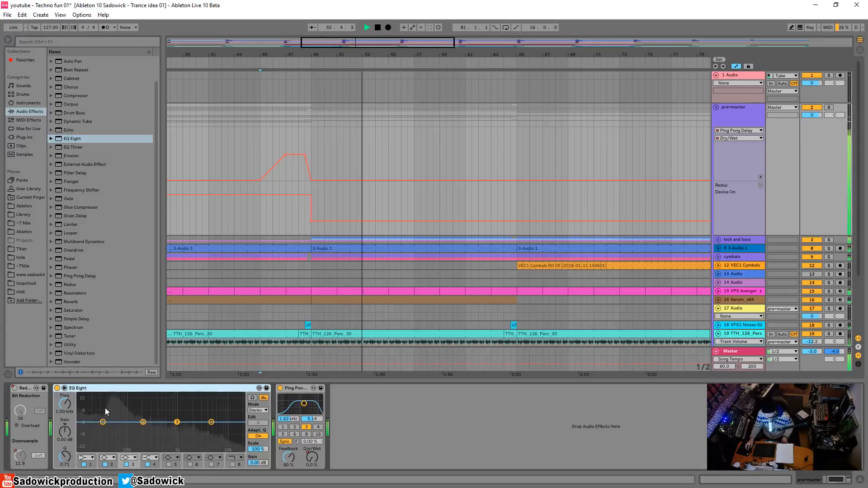
pyautogui.click(89, 458)
pyautogui.click(87, 405)
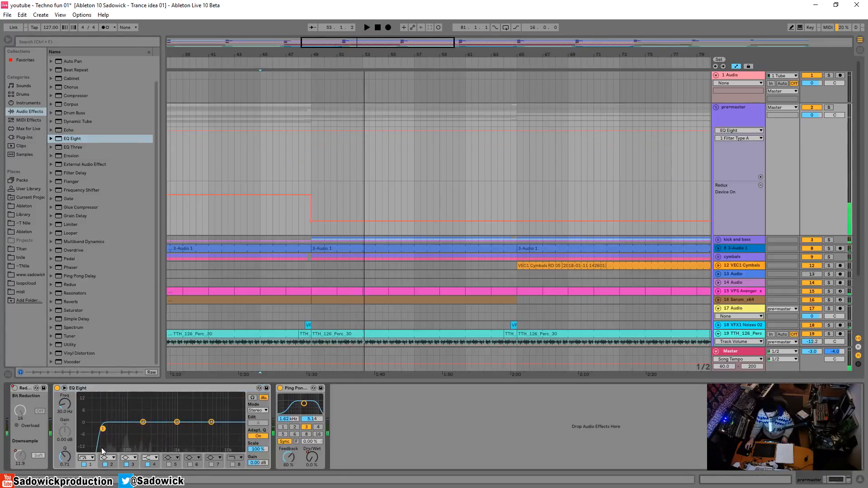
pyautogui.press('space')
pyautogui.moveTo(72, 404)
pyautogui.mouseDown()
pyautogui.moveTo(72, 416)
pyautogui.moveTo(72, 370)
pyautogui.moveTo(72, 404)
pyautogui.mouseUp()
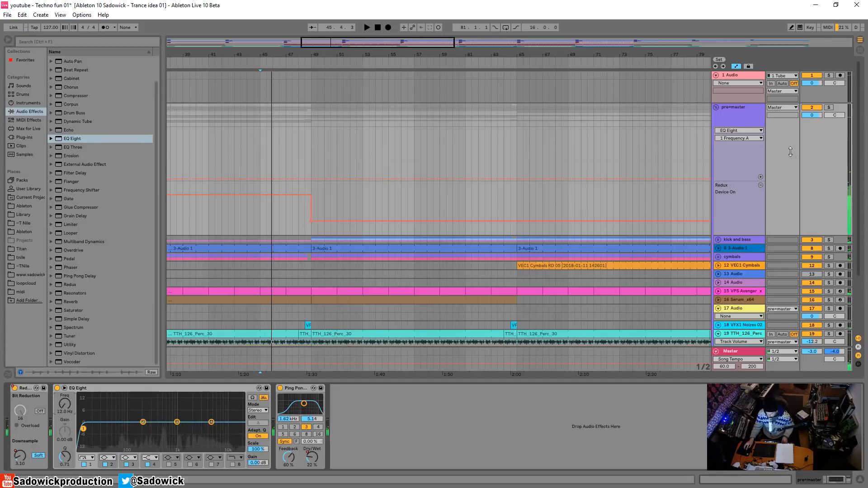
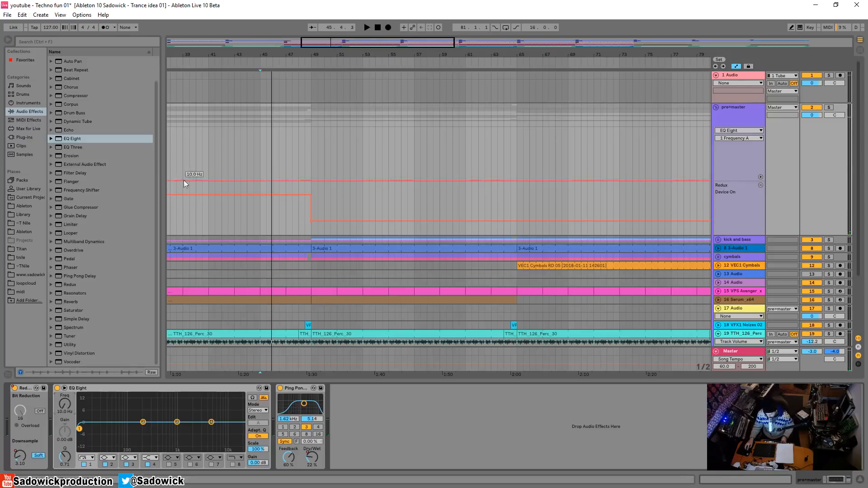
# Step: Automate EQ Eight's band 1 frequency to ramp upward from 10.0 Hz between bars 45 and 49
pyautogui.moveTo(260, 165); pyautogui.dragTo(309, 171)
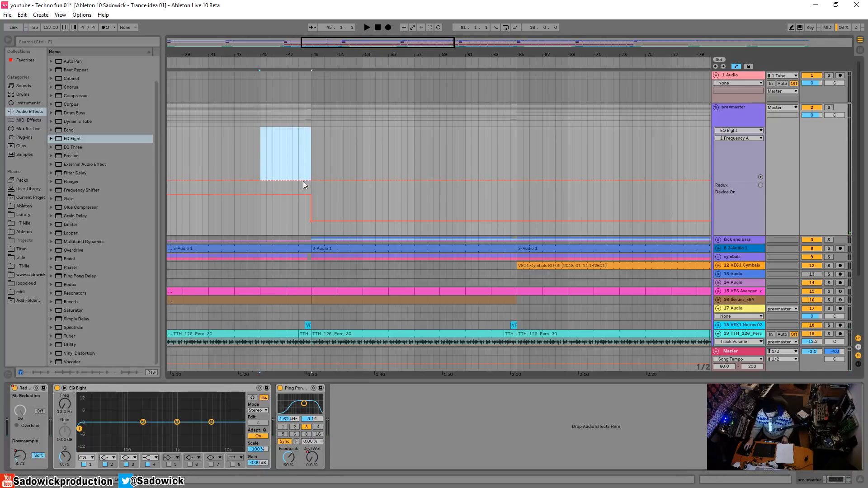
pyautogui.moveTo(281, 55); pyautogui.dragTo(373, 45)
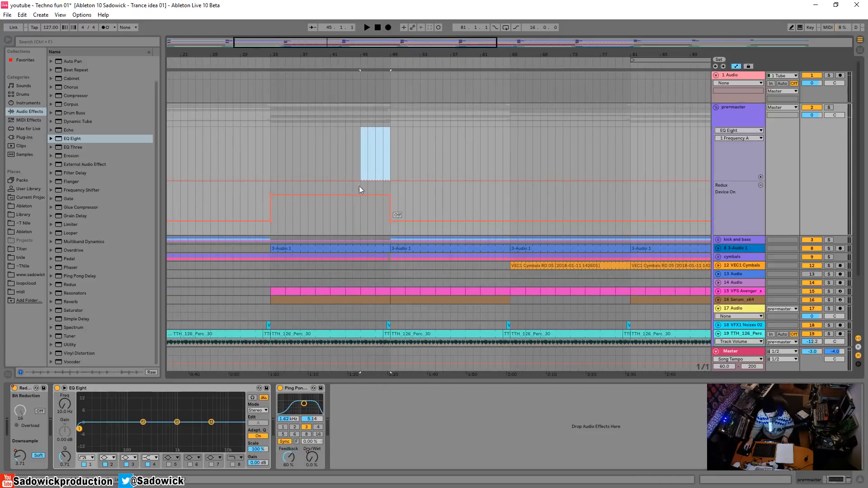
pyautogui.moveTo(364, 180); pyautogui.dragTo(364, 178)
pyautogui.click(361, 167)
pyautogui.press('space')
pyautogui.moveTo(391, 168); pyautogui.dragTo(390, 146)
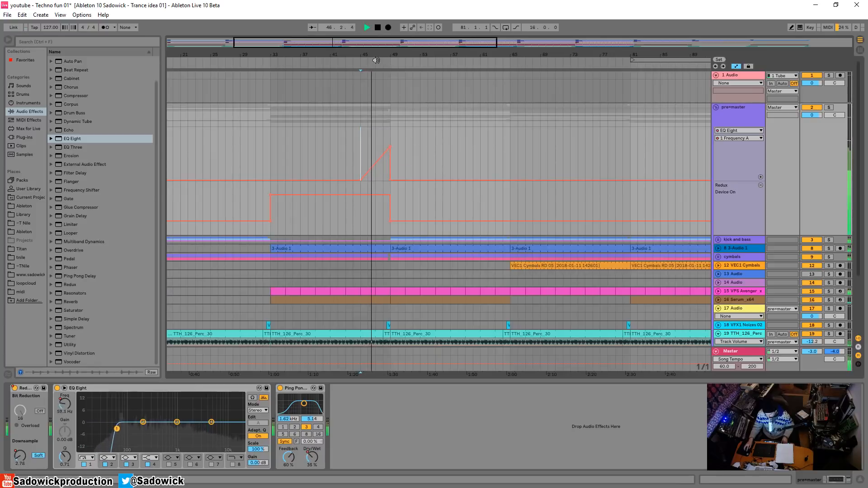
# Step: Shift the peak of the band 1 frequency ramp slightly before bar 49 so it slopes down into the bar, peaking around 1.22 kHz
pyautogui.scroll(5, 390, 90)
pyautogui.moveTo(416, 145); pyautogui.dragTo(416, 143)
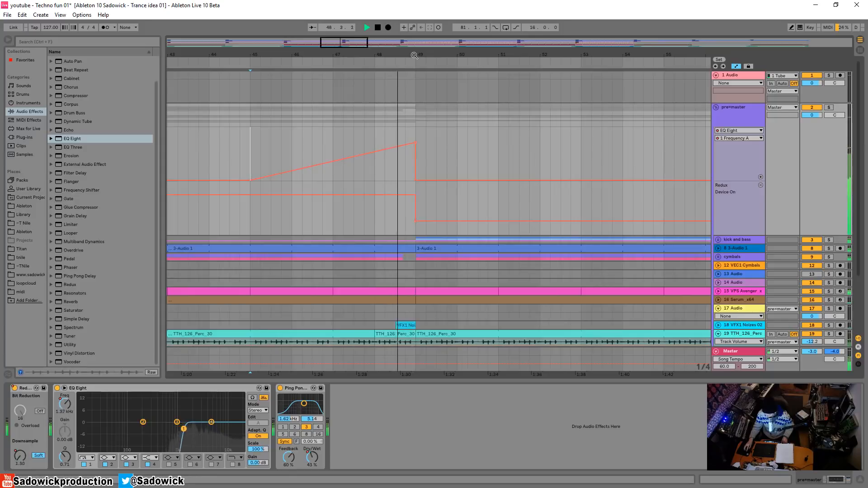
pyautogui.moveTo(415, 54); pyautogui.dragTo(415, 93)
pyautogui.moveTo(420, 143); pyautogui.dragTo(407, 149)
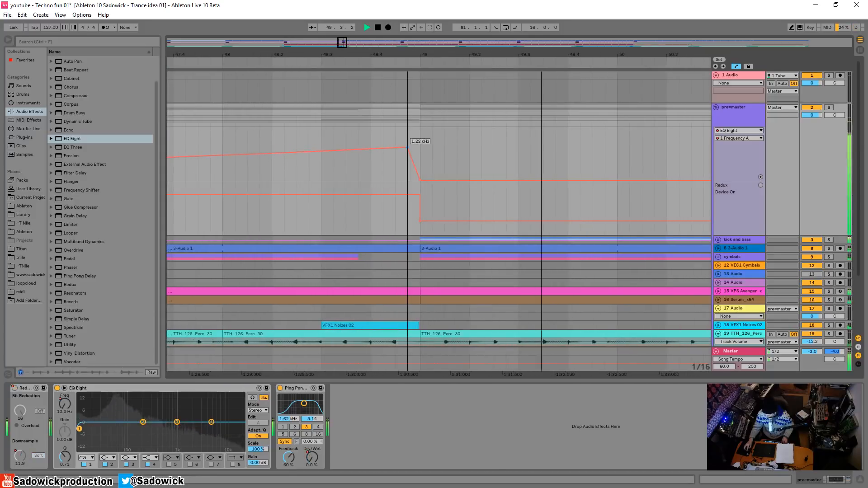
# Step: Audition the transition, moving the band 1 frequency peak earlier to 48.4 and lowering it by about half
pyautogui.press('space')
pyautogui.click(297, 64)
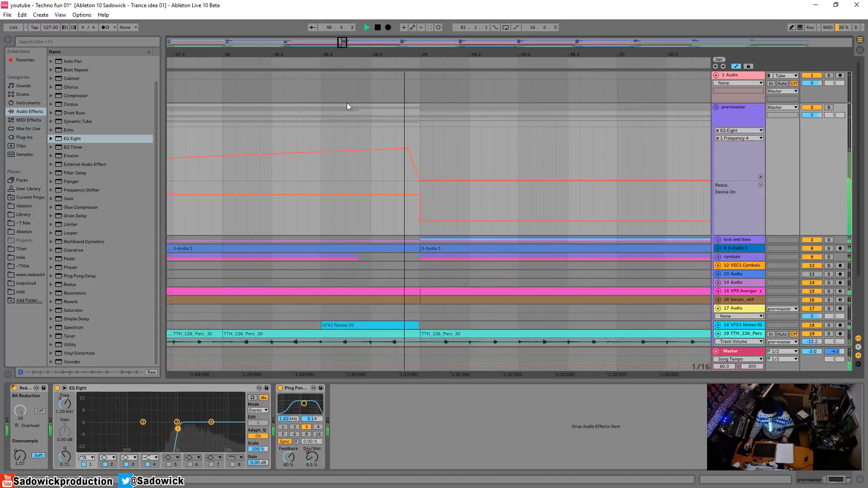
pyautogui.moveTo(408, 148); pyautogui.dragTo(370, 149)
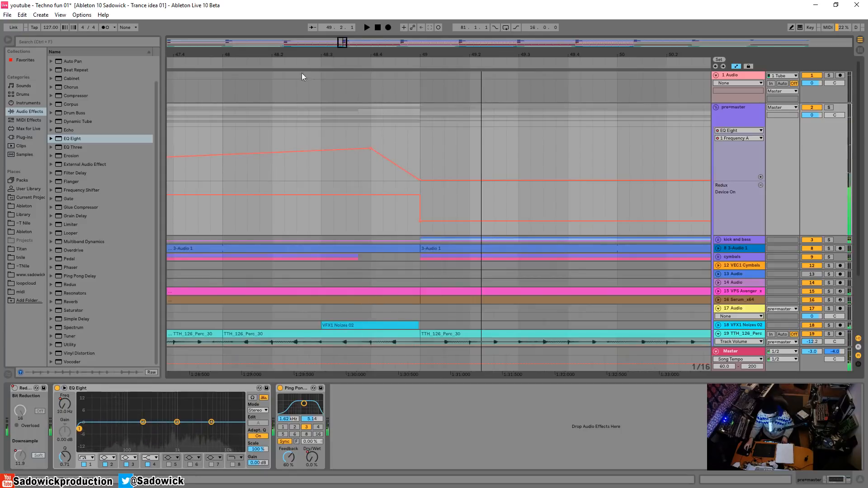
pyautogui.click(271, 63)
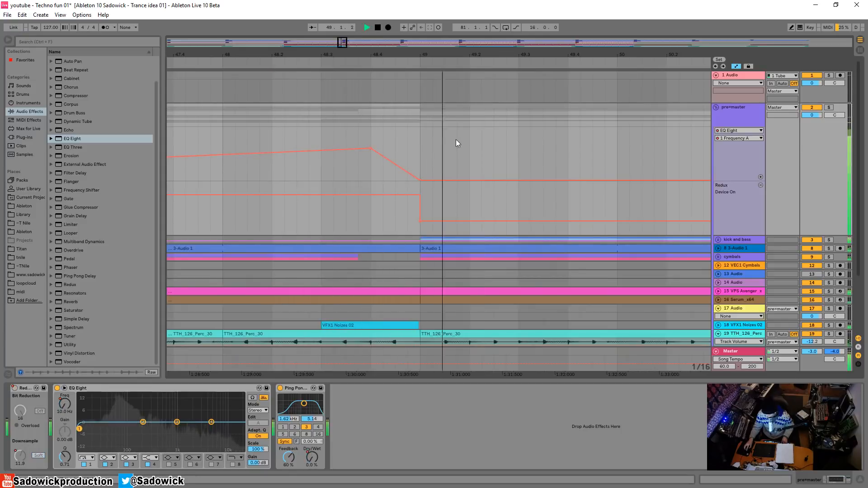
pyautogui.moveTo(351, 57); pyautogui.dragTo(353, 25)
pyautogui.click(250, 62)
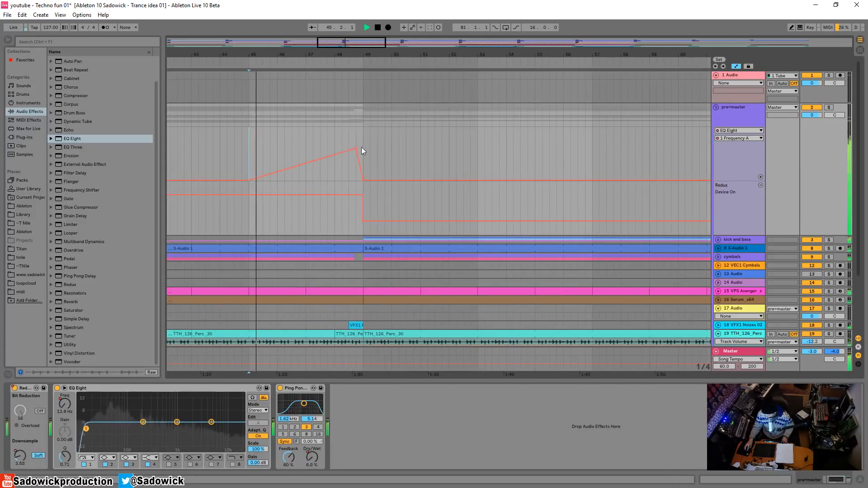
pyautogui.moveTo(356, 148); pyautogui.dragTo(357, 162)
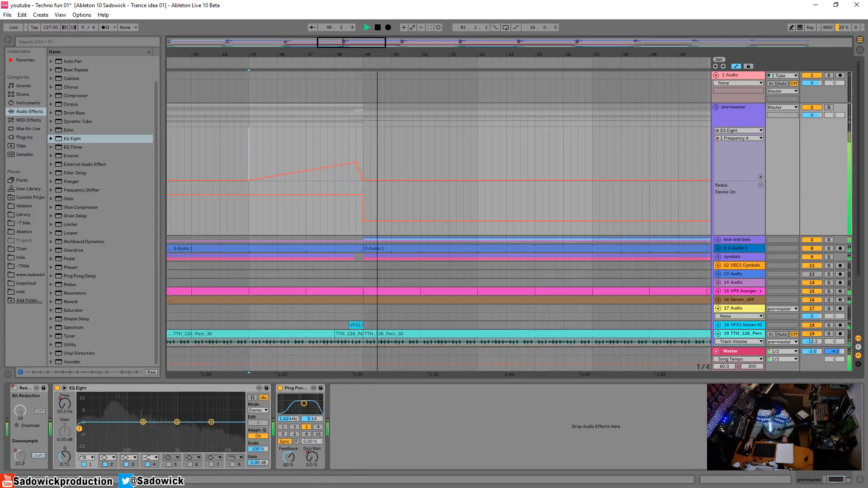
pyautogui.press('space')
# Step: Insert a new audio track in the pre=master group and place it above the kick and bass group
pyautogui.moveTo(815, 186); pyautogui.dragTo(811, 156)
pyautogui.scroll(-1, 751, 139)
pyautogui.rightClick(742, 162)
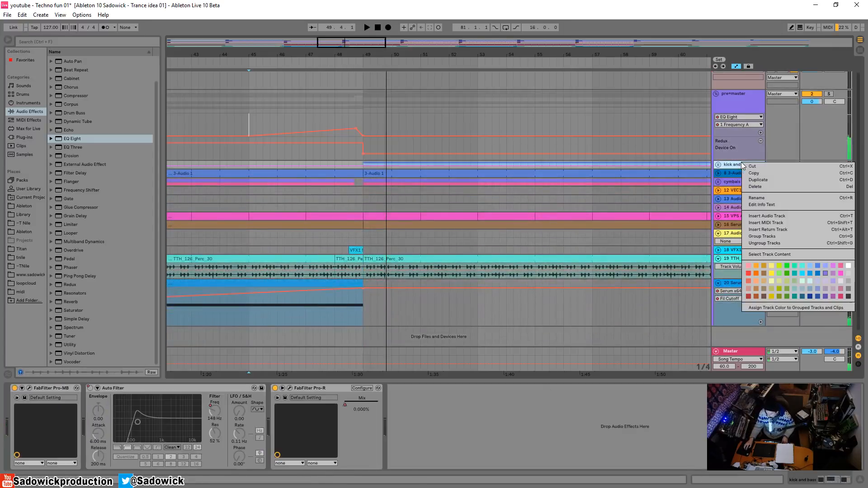
pyautogui.click(769, 216)
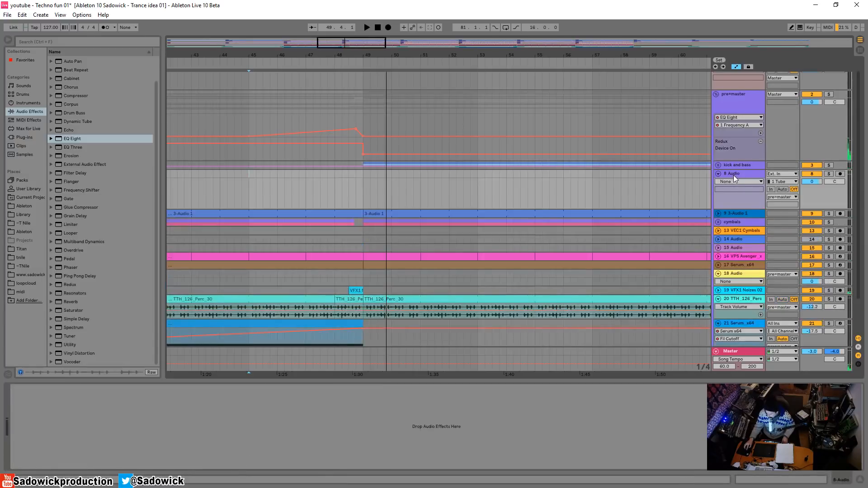
pyautogui.click(737, 174)
pyautogui.moveTo(735, 175); pyautogui.dragTo(737, 162)
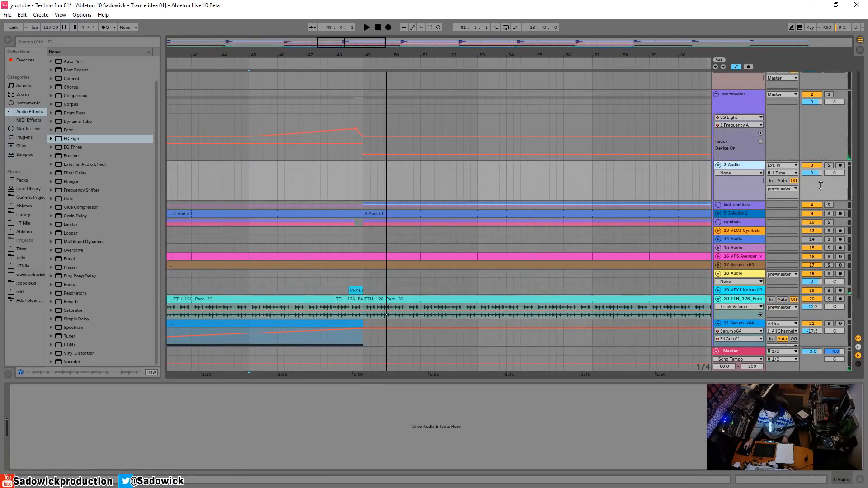
# Step: Search the Library folder for "crash" and save the Live Set
pyautogui.click(24, 214)
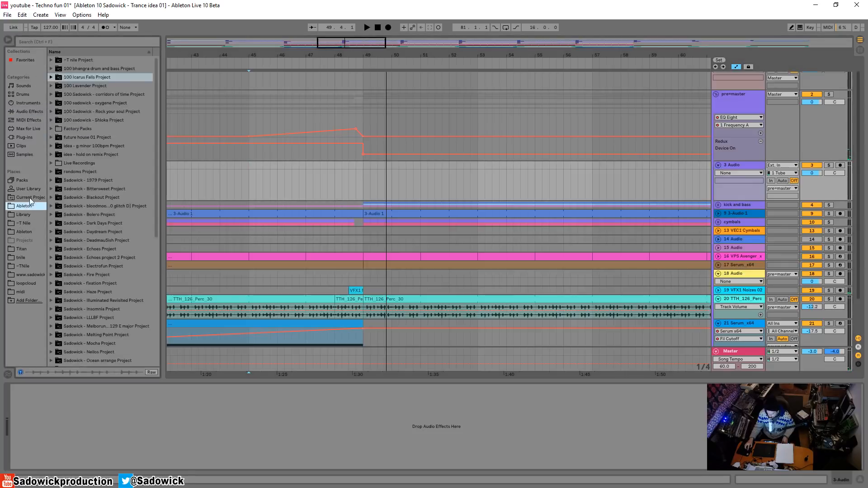
pyautogui.click(67, 40)
pyautogui.write('crash')
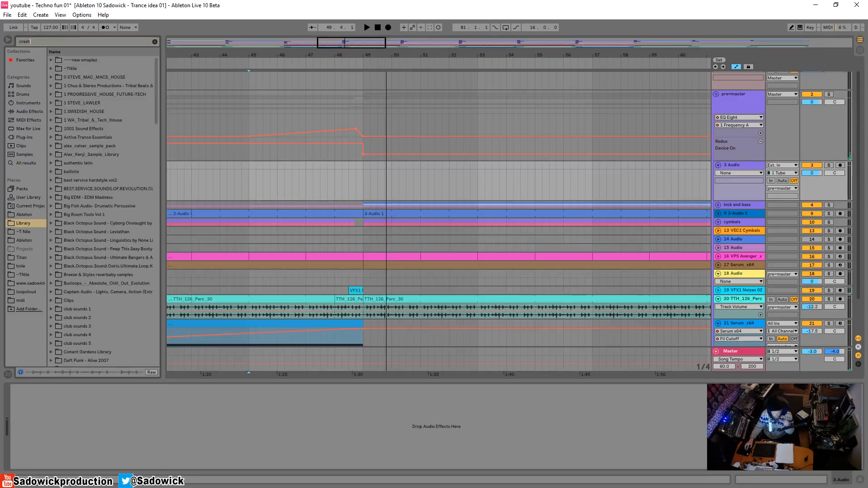
pyautogui.click(7, 15)
pyautogui.click(30, 95)
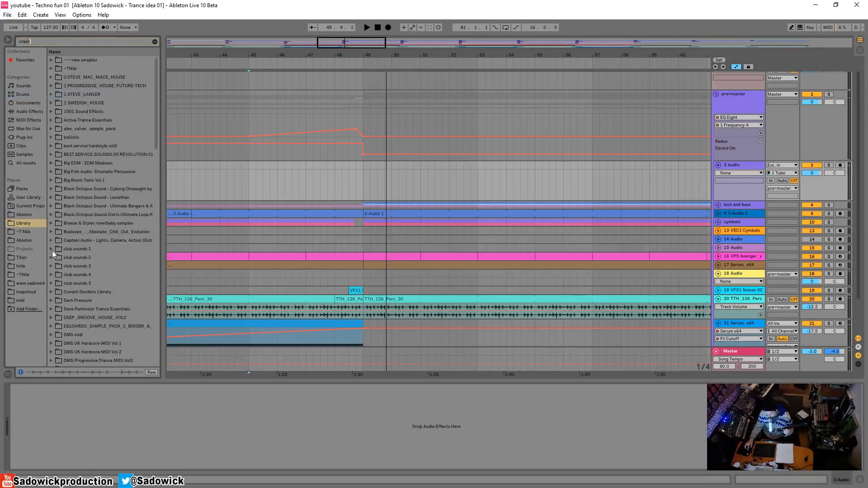
# Step: Open club sounds 3 > VEC3 Cymbals > VEC3 Crash and preview VEC3 Cymbals Crash 01, 02 and 05
pyautogui.click(51, 267)
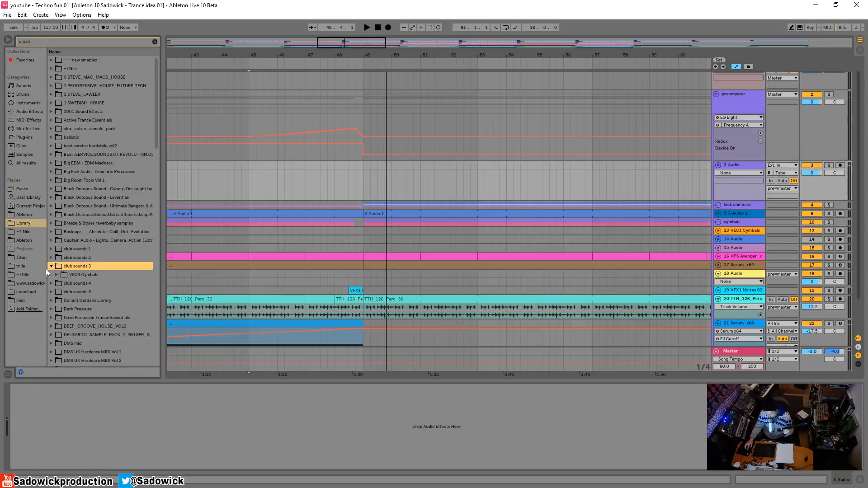
pyautogui.click(56, 274)
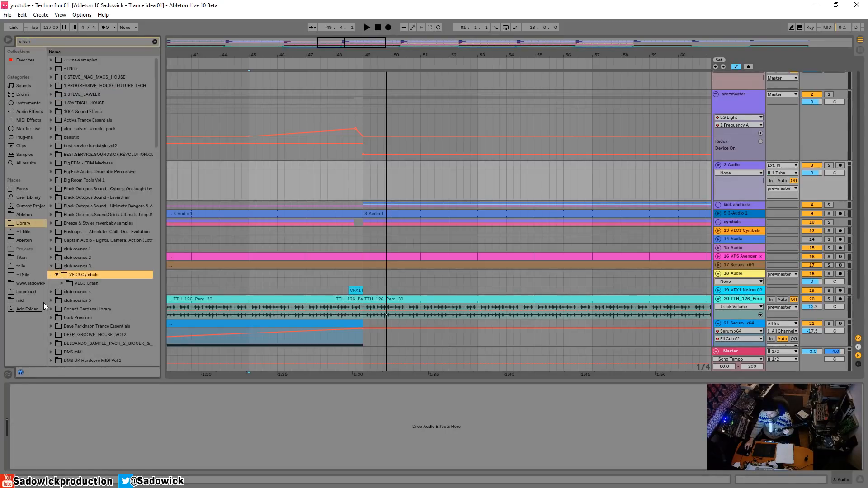
pyautogui.press('Down')
pyautogui.press('Right')
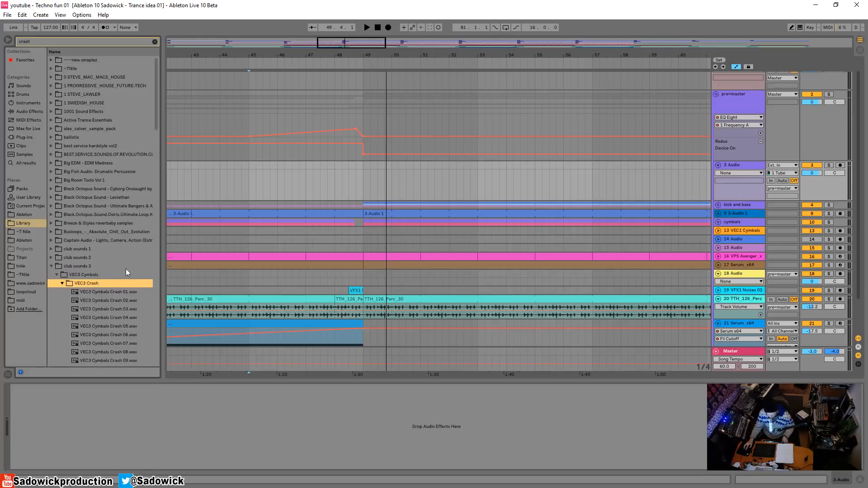
pyautogui.click(125, 292)
pyautogui.click(115, 300)
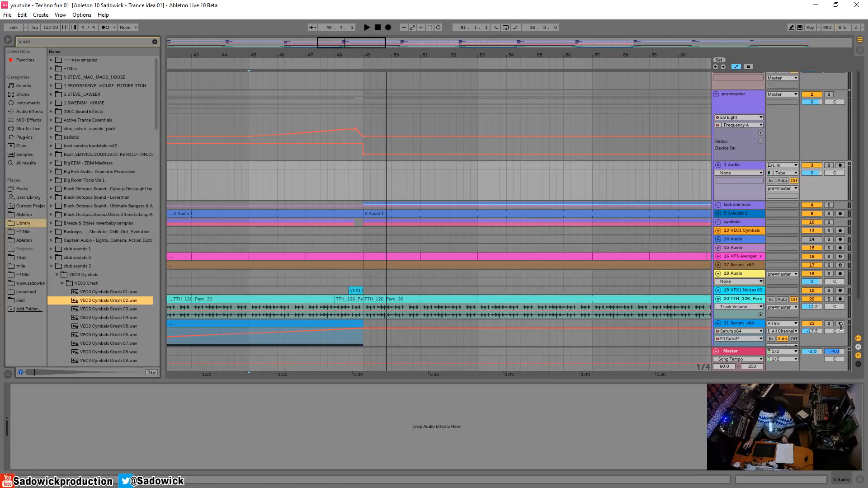
pyautogui.click(98, 327)
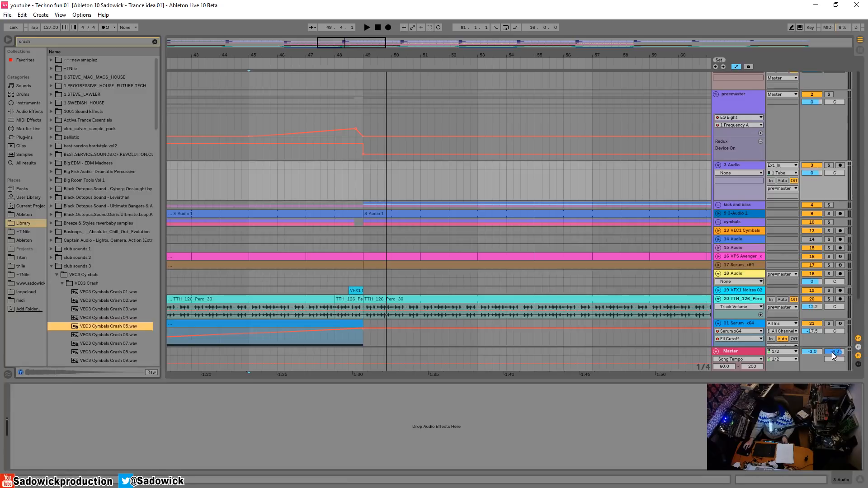
# Step: Place VEC3 Cymbals Crash 05 at bar 49 on the new audio track and turn off its warping
pyautogui.moveTo(131, 326); pyautogui.dragTo(366, 184)
pyautogui.click(730, 482)
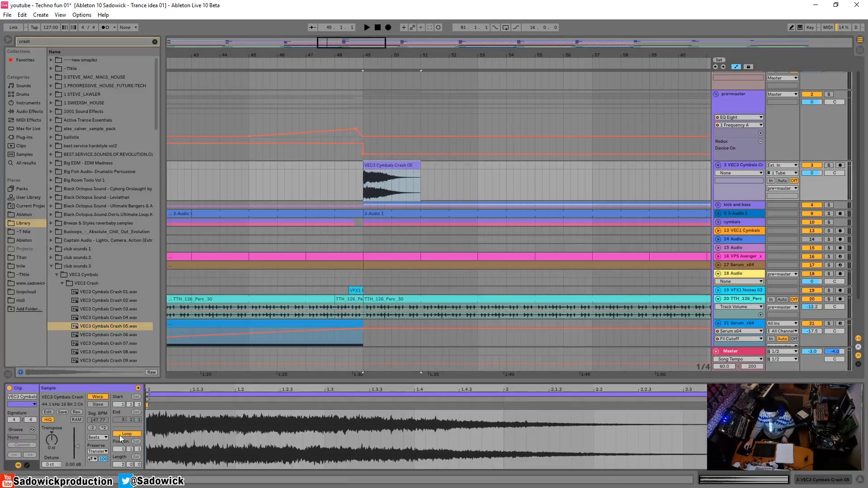
pyautogui.click(102, 401)
# Step: Audition the crash in the mix around bar 49 and lower the crash track's volume to -20.9 dB
pyautogui.press('space')
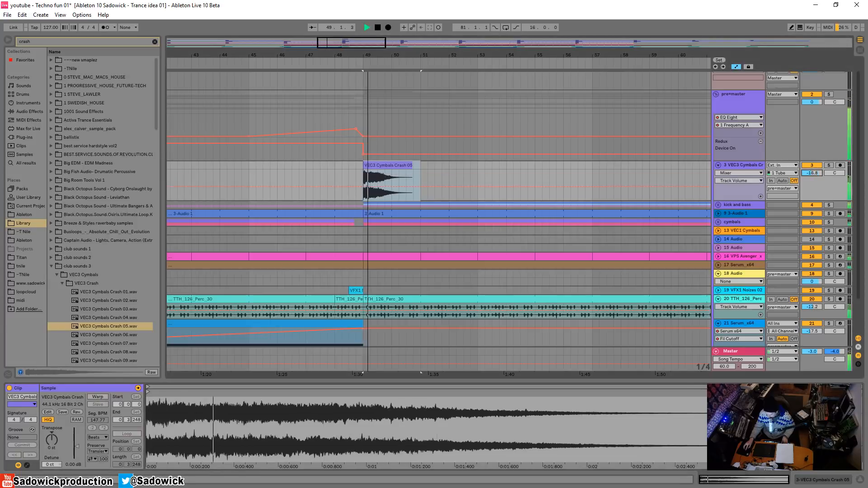
pyautogui.moveTo(812, 174); pyautogui.dragTo(817, 176)
pyautogui.moveTo(320, 60); pyautogui.dragTo(319, 56)
pyautogui.moveTo(372, 180); pyautogui.dragTo(323, 166)
pyautogui.moveTo(378, 164); pyautogui.dragTo(331, 189)
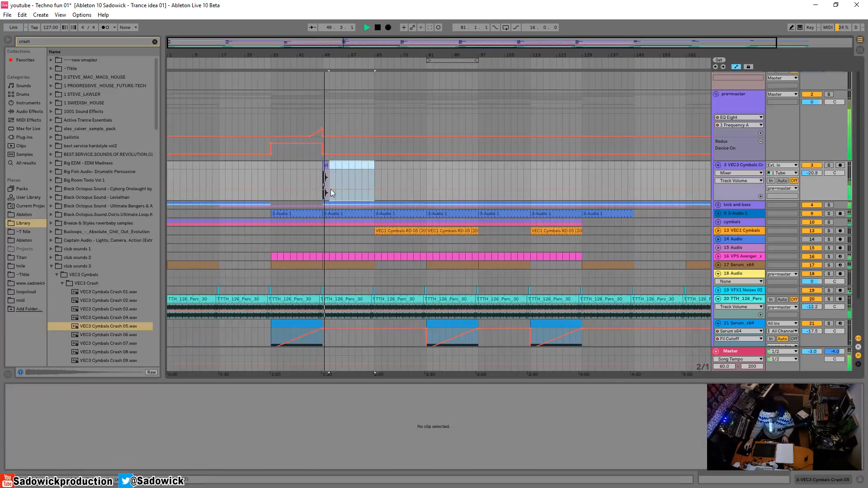
pyautogui.click(324, 184)
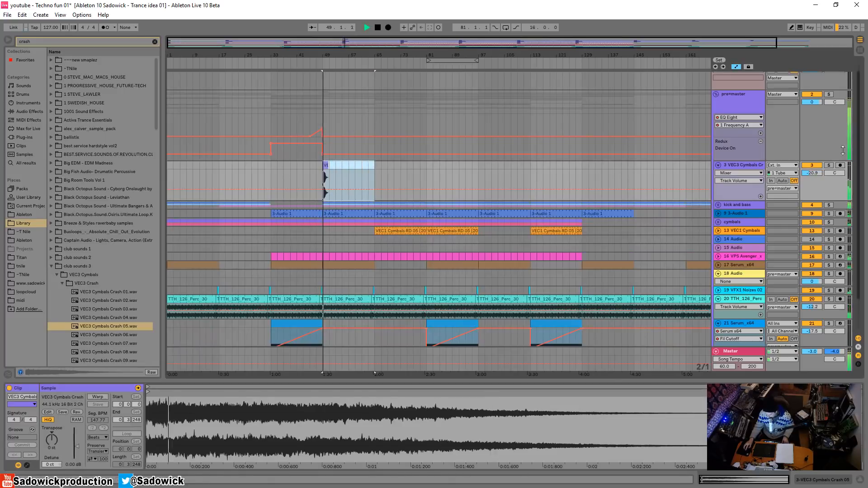
pyautogui.click(312, 65)
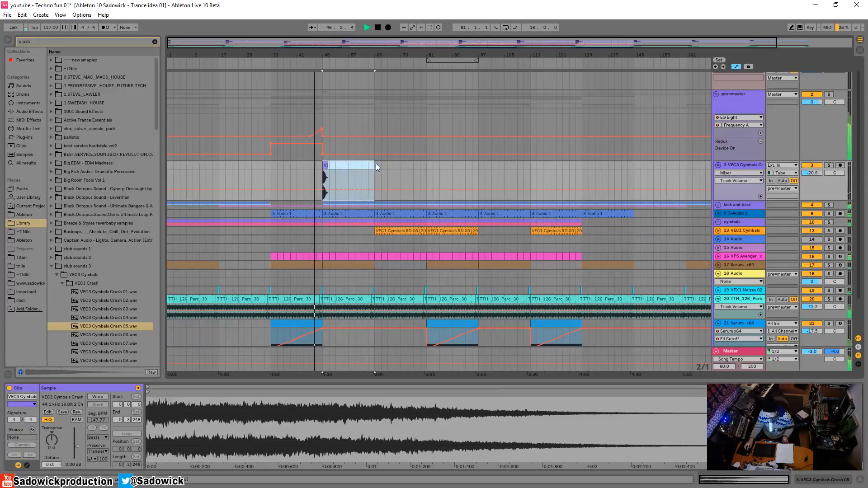
pyautogui.moveTo(376, 165); pyautogui.dragTo(323, 165)
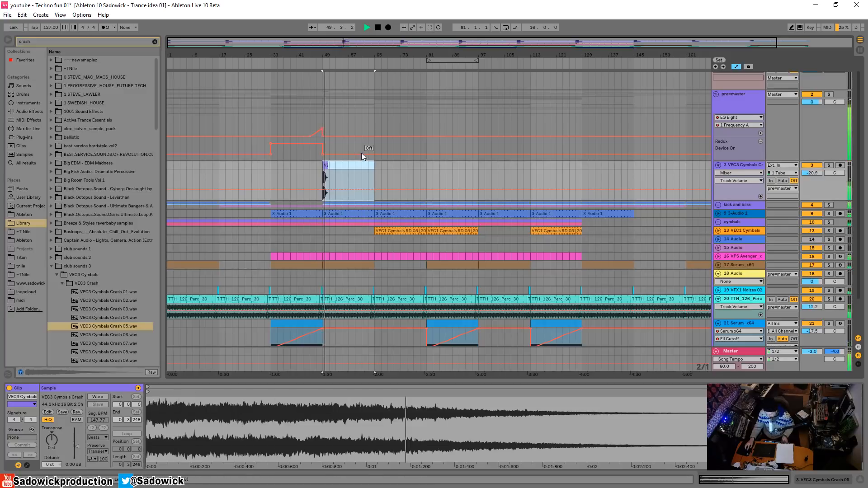
# Step: Redraw the Redux Device On automation so it switches off just before bar 49, on a 1/128 grid
pyautogui.moveTo(322, 55); pyautogui.dragTo(322, 135)
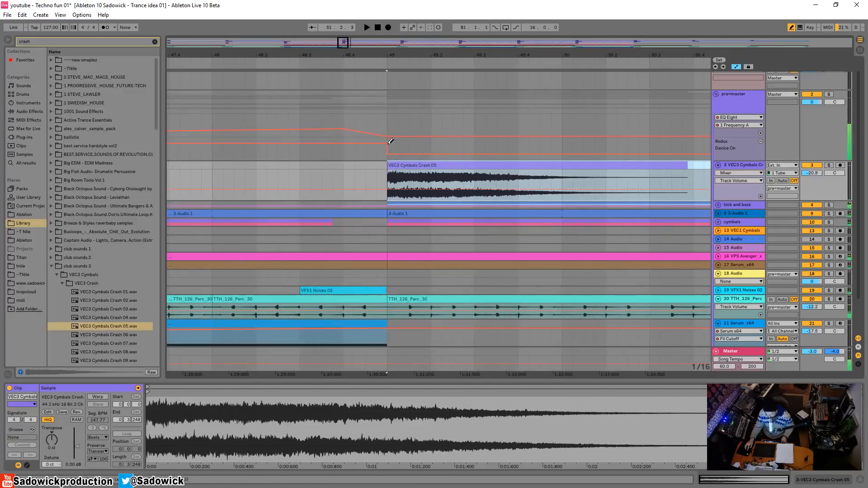
pyautogui.moveTo(380, 54); pyautogui.dragTo(449, 188)
pyautogui.moveTo(449, 153); pyautogui.dragTo(441, 153)
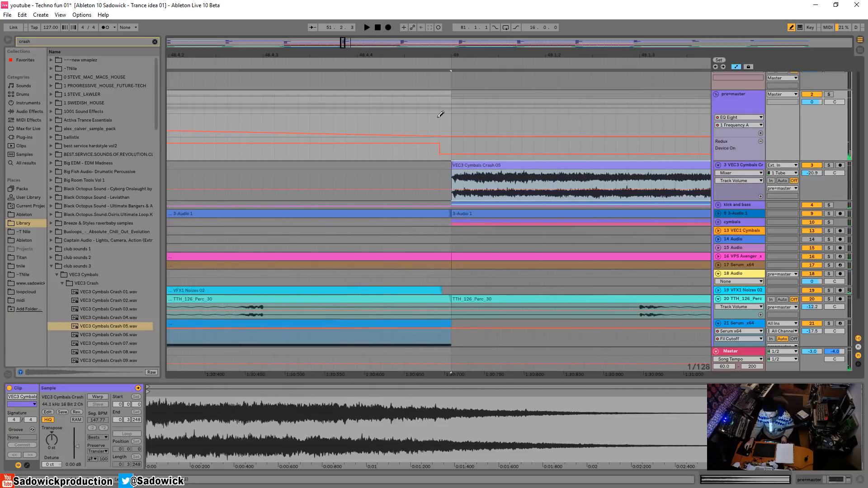
# Step: Audition the transition into bar 49 with the crash and the earlier Redux switch-off
pyautogui.click(260, 61)
pyautogui.moveTo(286, 55); pyautogui.dragTo(181, 9)
pyautogui.moveTo(181, 54); pyautogui.dragTo(337, 55)
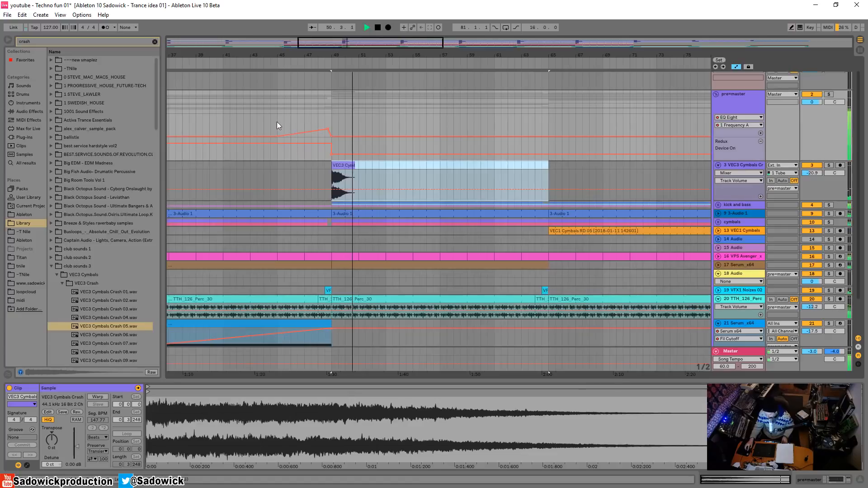
pyautogui.moveTo(277, 121)
pyautogui.mouseDown()
pyautogui.moveTo(362, 181)
pyautogui.moveTo(384, 180)
pyautogui.moveTo(331, 179)
pyautogui.moveTo(277, 123)
pyautogui.mouseUp()
pyautogui.click(345, 165)
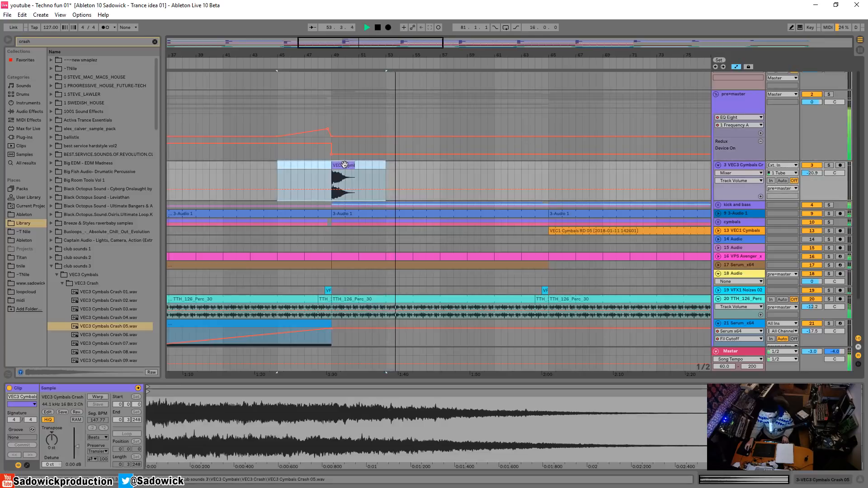
pyautogui.press('space')
# Step: Copy the pre=master automation from bars 31 to 51 and paste it at bar 79, covering the section at bars 81 to 97
pyautogui.moveTo(388, 115); pyautogui.dragTo(281, 148)
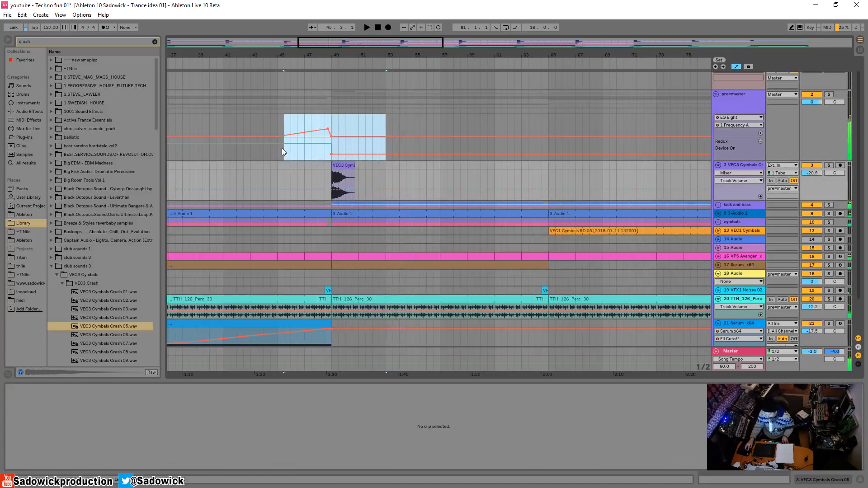
pyautogui.press('space')
pyautogui.click(223, 117)
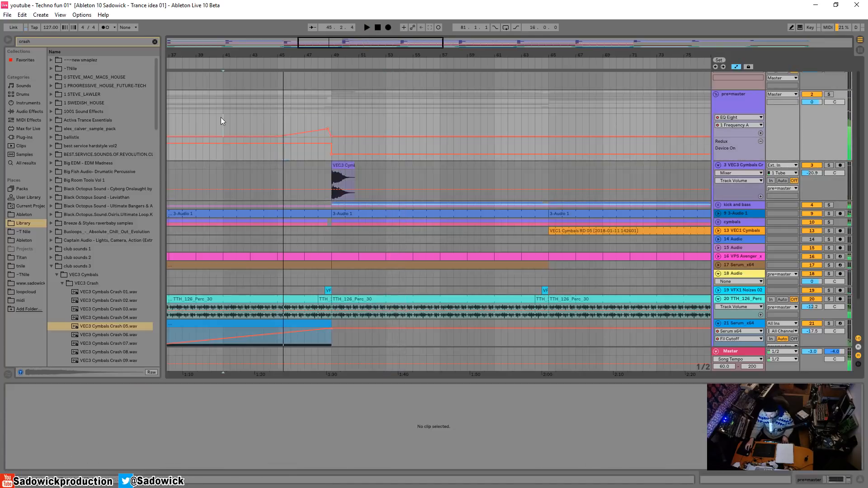
pyautogui.moveTo(225, 52); pyautogui.dragTo(324, 9)
pyautogui.press('space')
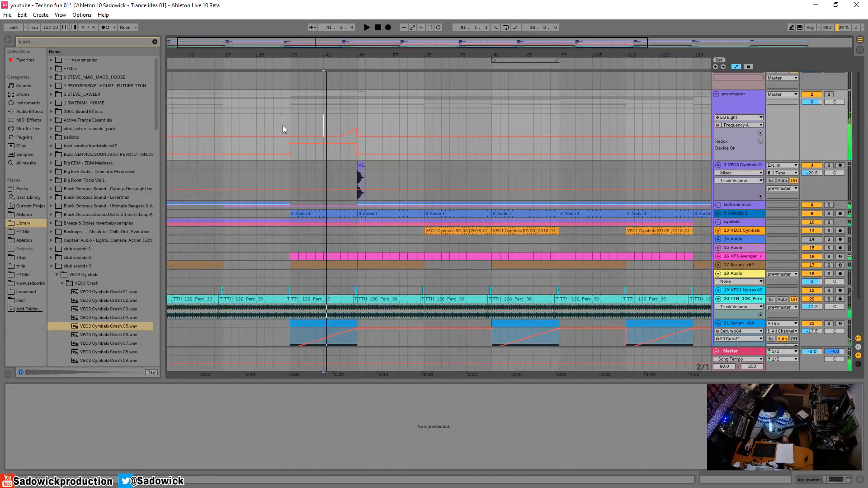
pyautogui.moveTo(287, 128); pyautogui.dragTo(362, 154)
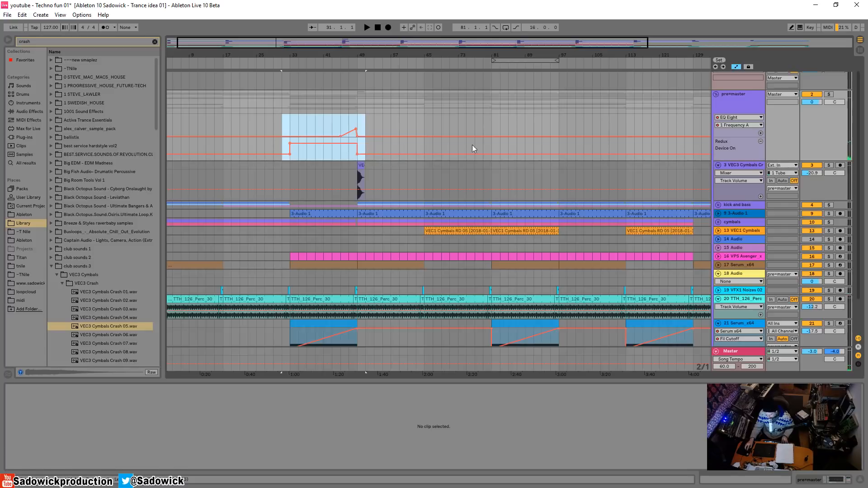
pyautogui.click(479, 58)
pyautogui.click(492, 127)
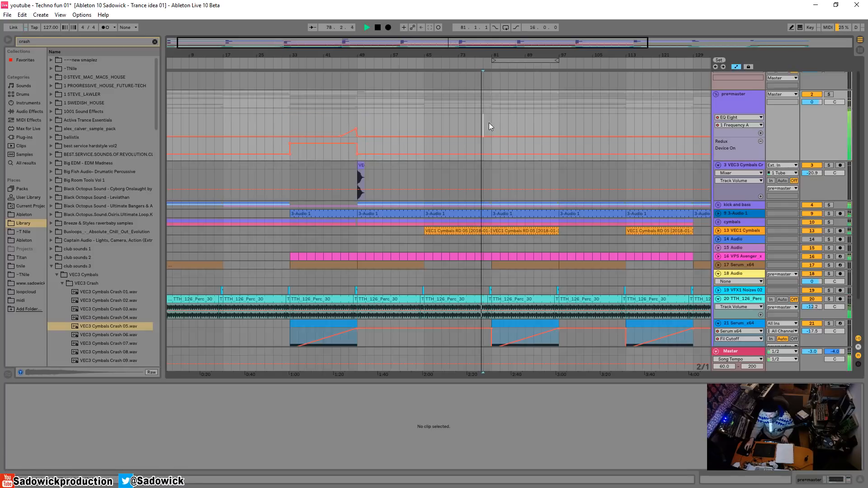
pyautogui.click(492, 61)
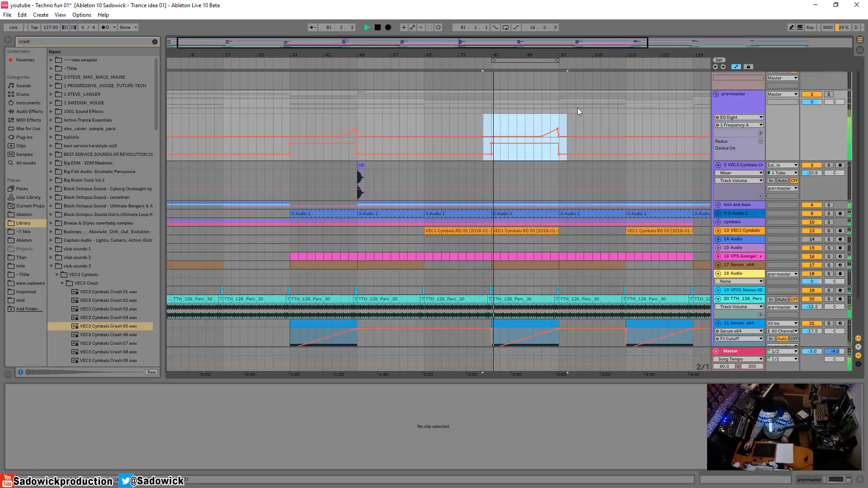
# Step: Try pasting the same pre=master automation at bar 111 and listen from bar 113
pyautogui.moveTo(569, 55); pyautogui.dragTo(384, 52)
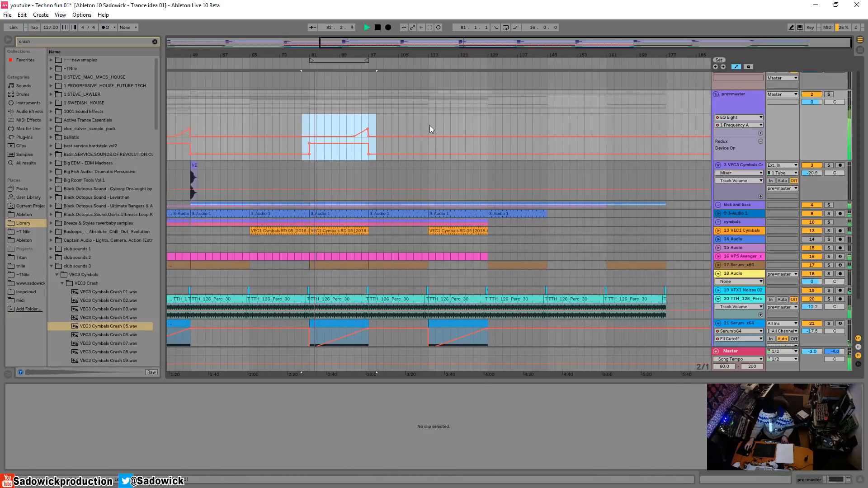
pyautogui.click(426, 127)
pyautogui.hotkey('ctrl', 'v')
pyautogui.click(428, 65)
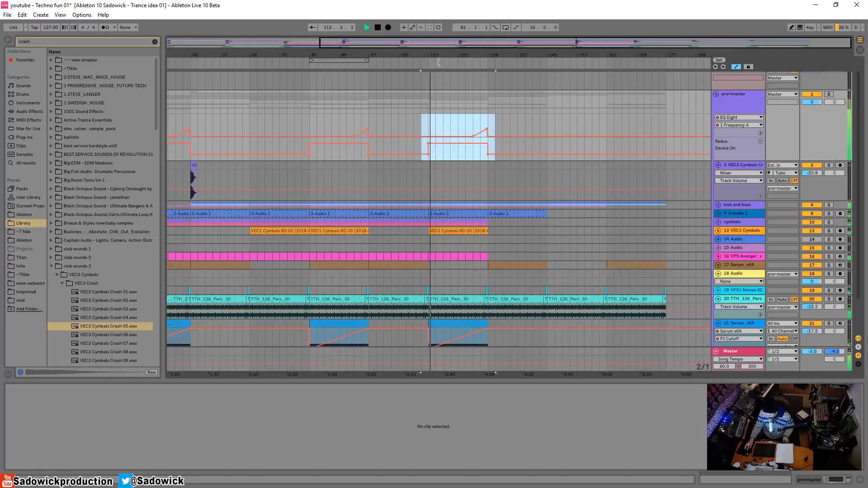
pyautogui.hotkey('ctrl', 'z')
# Step: Audition the arrangement from bar 129 and from just before bar 81
pyautogui.click(488, 67)
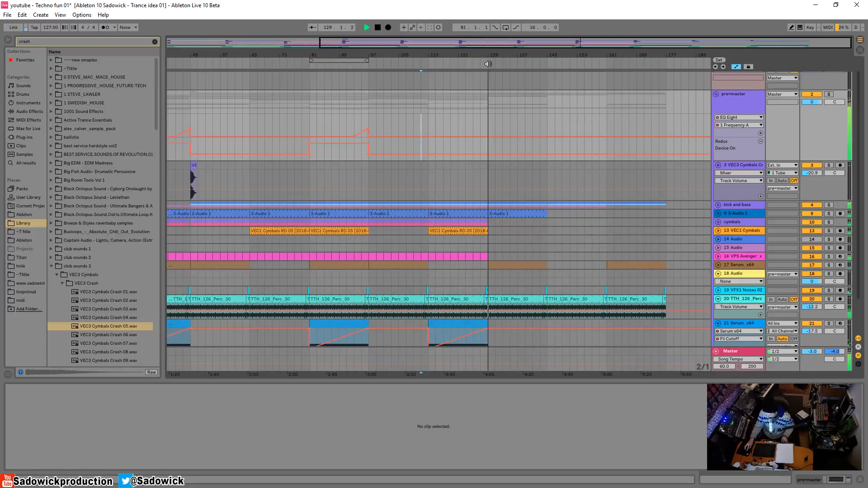
pyautogui.click(305, 61)
pyautogui.moveTo(309, 53); pyautogui.dragTo(314, 68)
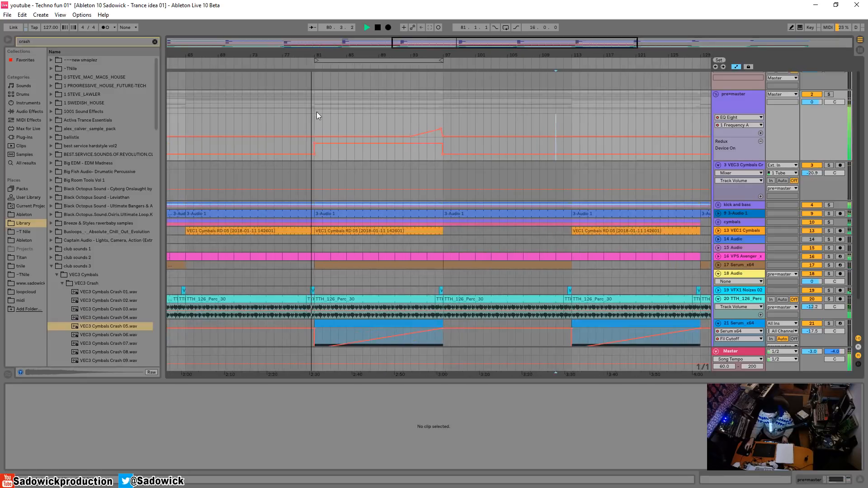
# Step: Reduce the height of the pre=master group track in the full arrangement view
pyautogui.click(830, 139)
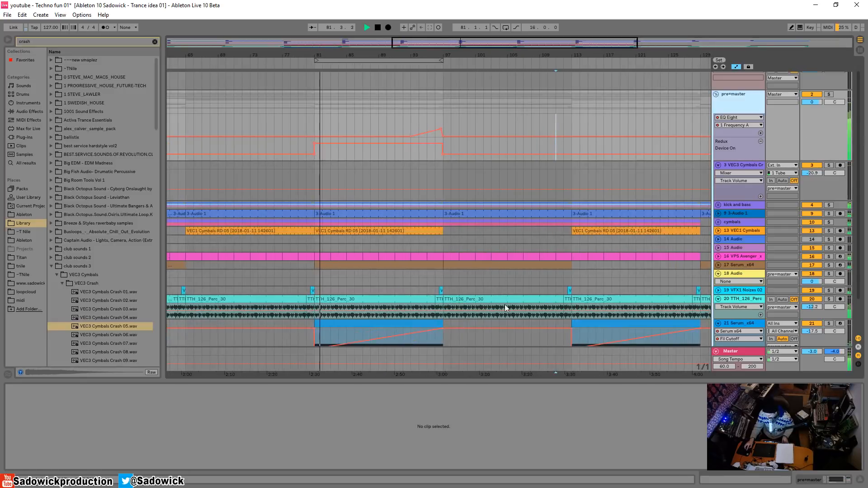
pyautogui.moveTo(840, 135)
pyautogui.mouseDown()
pyautogui.moveTo(836, 128)
pyautogui.moveTo(831, 147)
pyautogui.mouseUp()
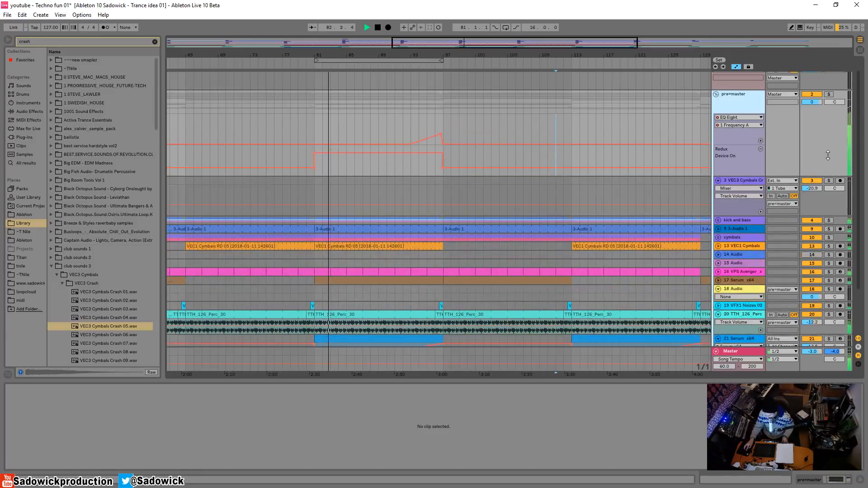
pyautogui.moveTo(425, 58); pyautogui.dragTo(439, 54)
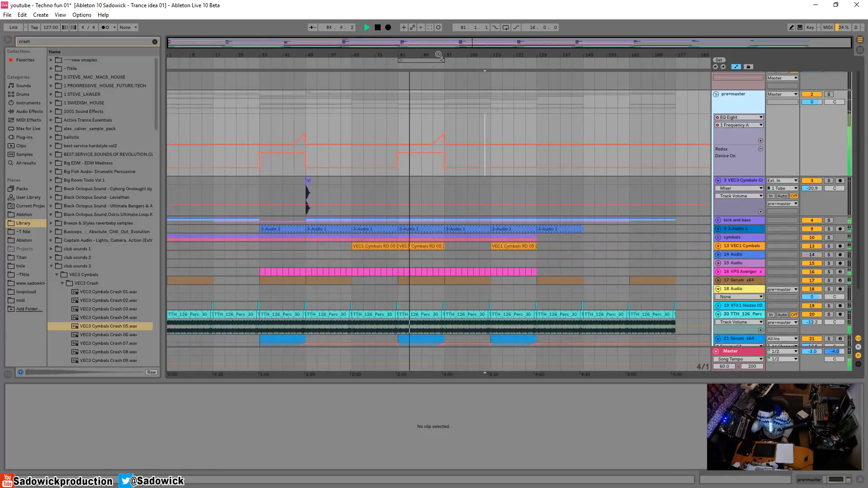
pyautogui.moveTo(805, 151); pyautogui.dragTo(804, 120)
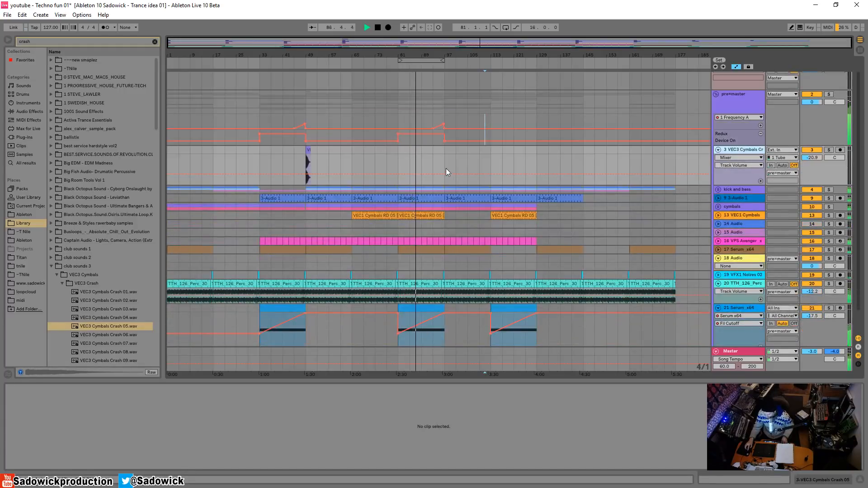
# Step: Hide the automation lanes and duplicate the bar 49 crash every 16 bars up to bar 177
pyautogui.moveTo(446, 168); pyautogui.dragTo(307, 168)
pyautogui.press('a')
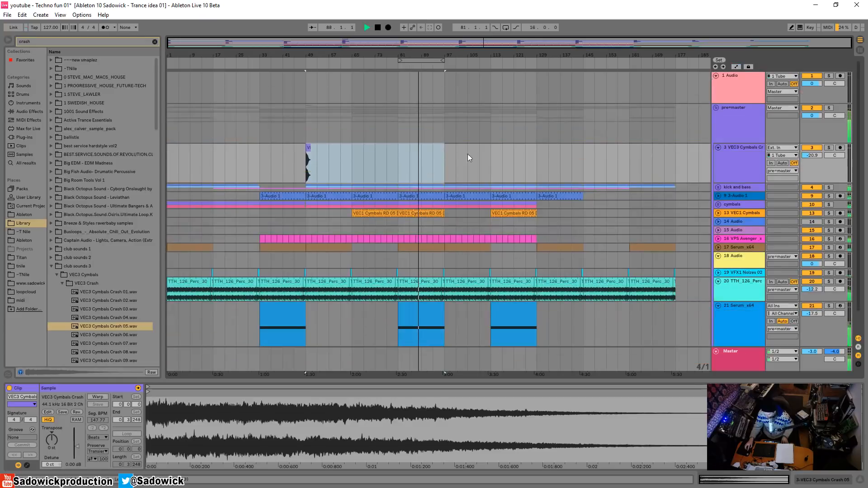
pyautogui.moveTo(425, 158); pyautogui.dragTo(400, 156)
pyautogui.hotkey('ctrl', 'd')
pyautogui.hotkey('ctrl', 'd')
pyautogui.hotkey('ctrl', 'd')
pyautogui.hotkey('ctrl', 'd')
pyautogui.hotkey('ctrl', 'd')
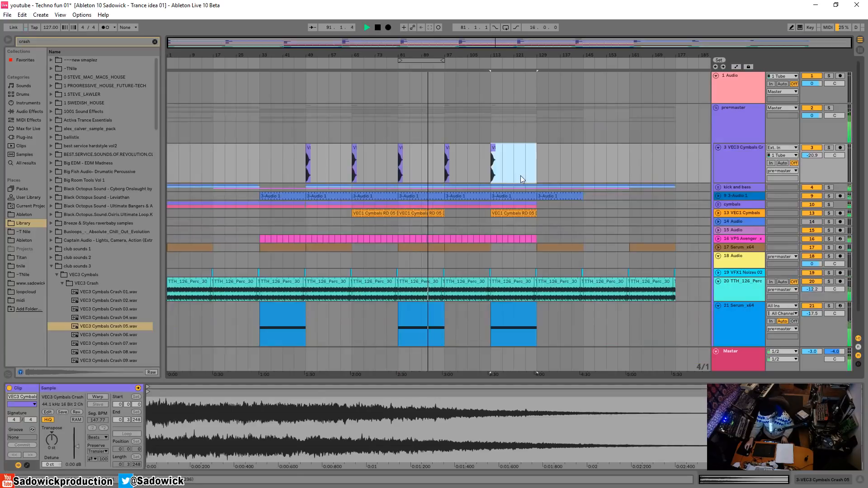
pyautogui.hotkey('ctrl', 'd')
pyautogui.hotkey('ctrl', 'd')
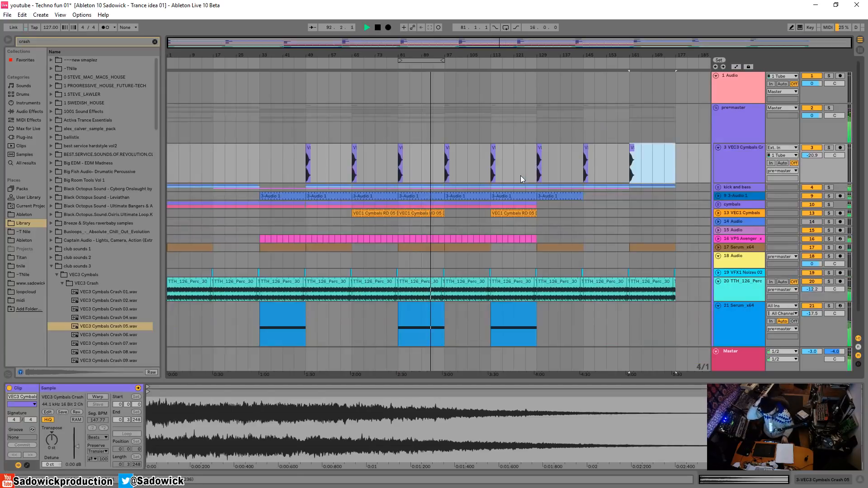
pyautogui.moveTo(674, 162); pyautogui.dragTo(654, 166)
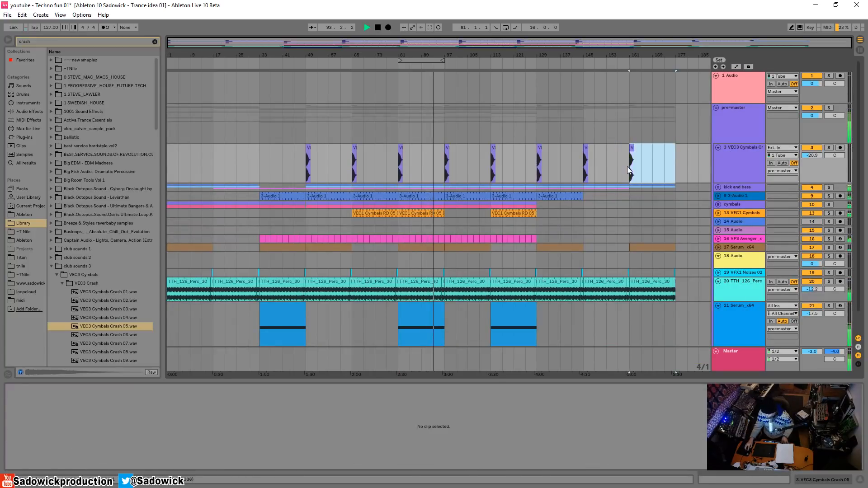
pyautogui.hotkey('ctrl', 'd')
# Step: Paste the 16-bar crash section at bars 33, 17 and 1 on the crash track
pyautogui.click(256, 161)
pyautogui.hotkey('ctrl', 'v')
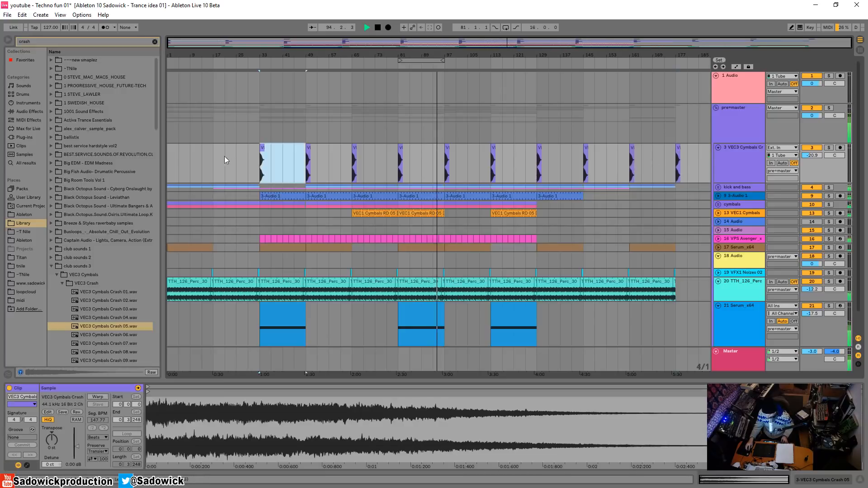
pyautogui.click(211, 159)
pyautogui.hotkey('ctrl', 'v')
pyautogui.click(169, 161)
pyautogui.hotkey('ctrl', 'v')
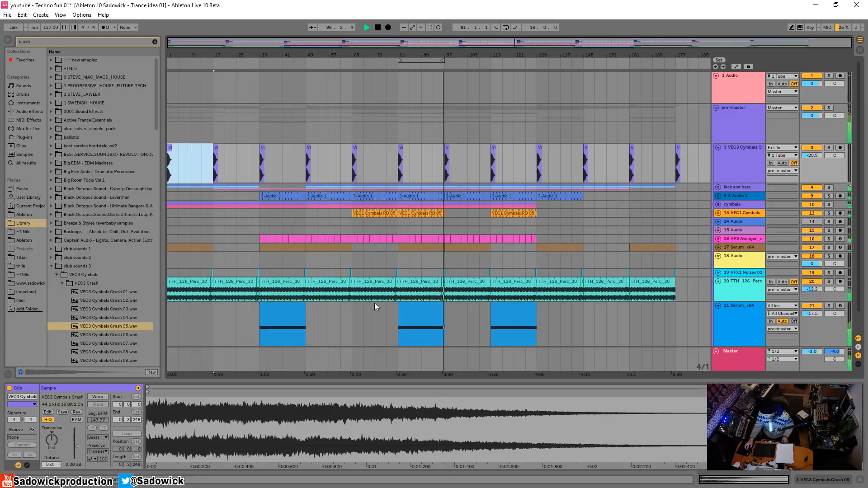
# Step: Show the automation lanes and ramp the pre=master Redux Sample Soft automation down to 1.00 from bar 81 to bar 97
pyautogui.click(827, 138)
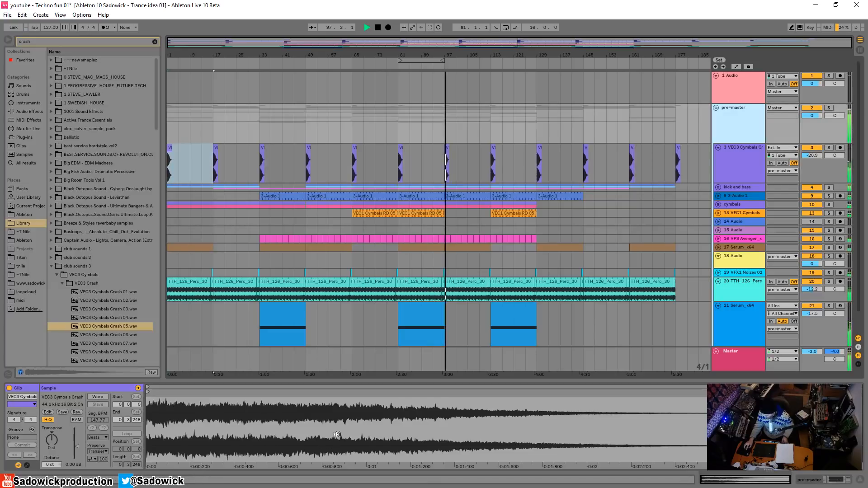
pyautogui.click(808, 482)
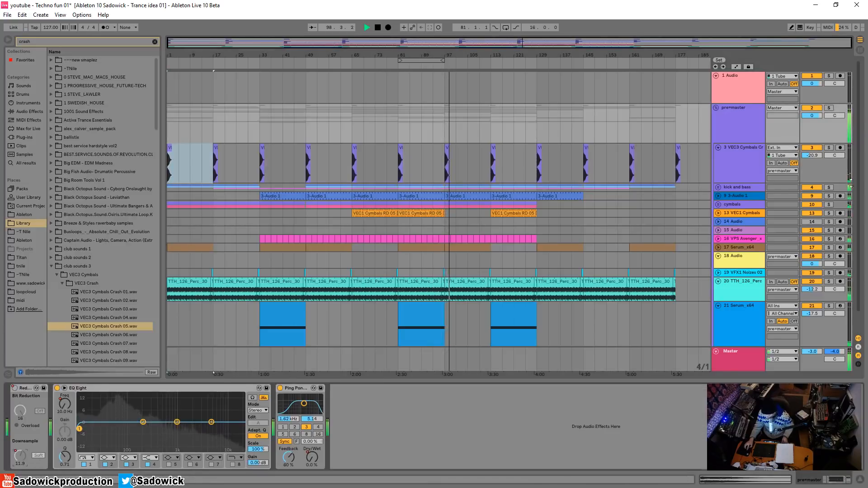
pyautogui.click(736, 67)
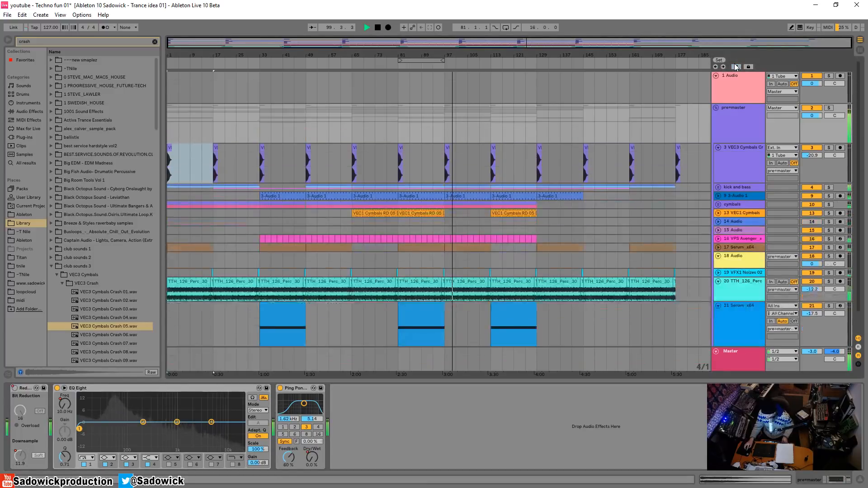
pyautogui.press('space')
pyautogui.press('space')
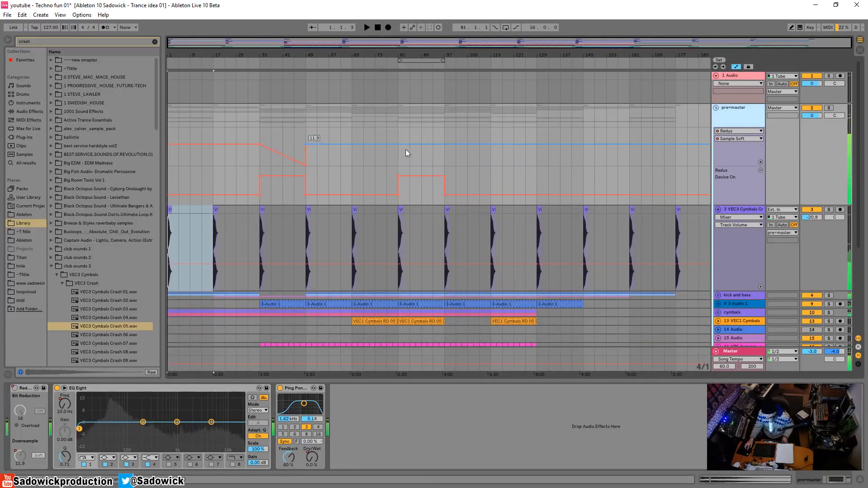
pyautogui.click(399, 146)
pyautogui.moveTo(411, 145)
pyautogui.mouseDown()
pyautogui.moveTo(411, 165)
pyautogui.moveTo(445, 165)
pyautogui.mouseUp()
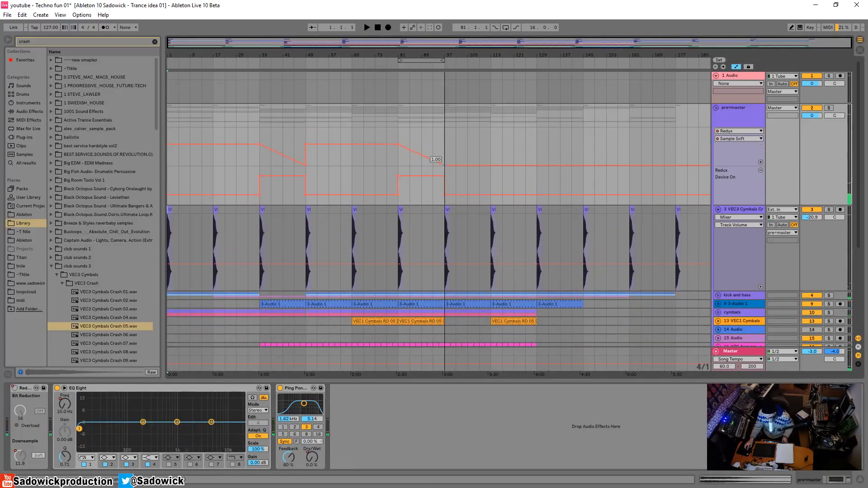
# Step: Audition from bar 81 and bend the Redux Sample Soft ramp into a curve that falls quickly and then flattens towards bar 97
pyautogui.click(399, 135)
pyautogui.press('space')
pyautogui.press('space')
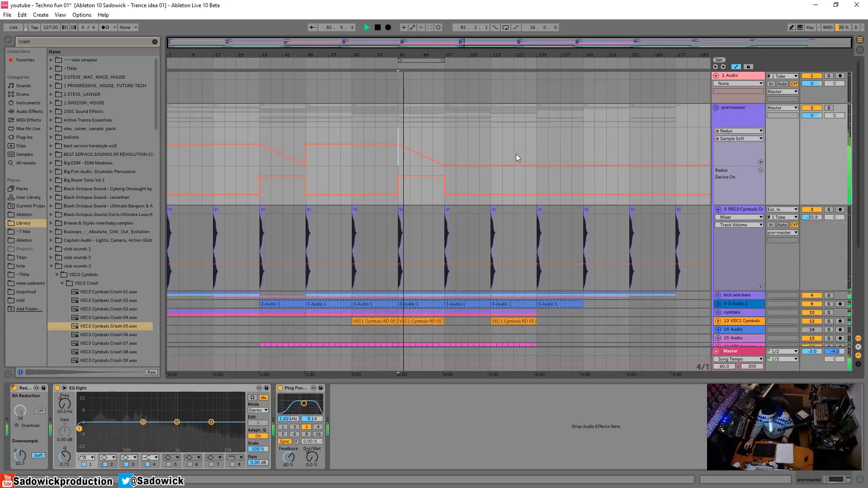
pyautogui.moveTo(416, 151); pyautogui.dragTo(416, 165)
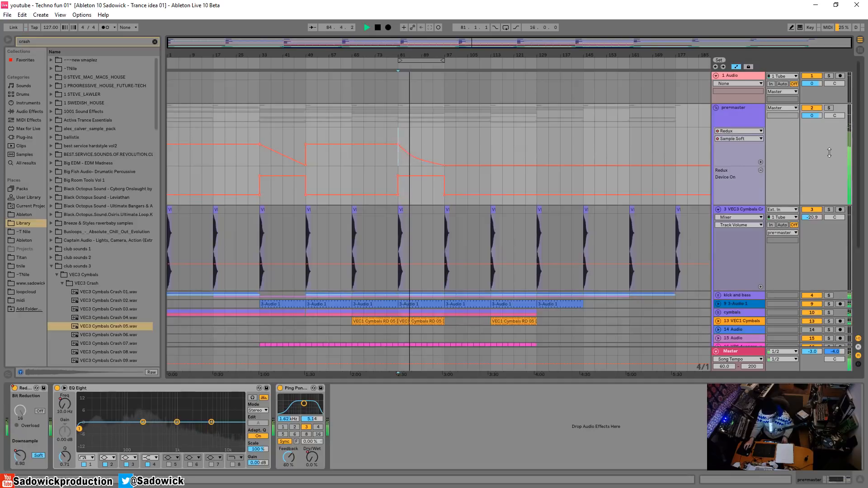
# Step: Shape the EQ Eight 1 Frequency A automation on pre=master into a rising curve from about bar 85 to bar 97
pyautogui.click(65, 404)
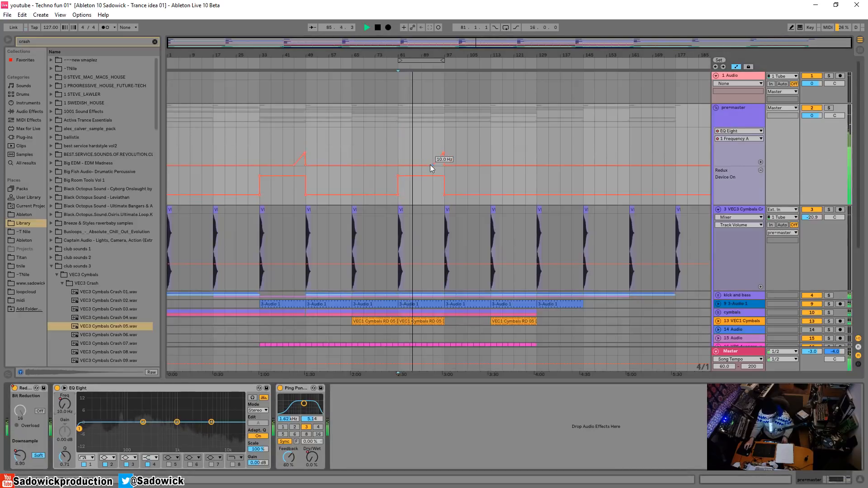
pyautogui.moveTo(432, 165)
pyautogui.mouseDown()
pyautogui.moveTo(411, 165)
pyautogui.moveTo(430, 161)
pyautogui.mouseUp()
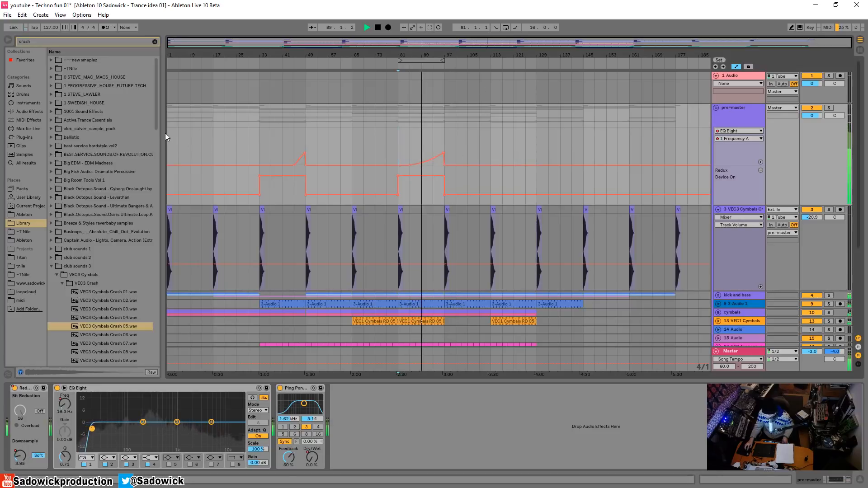
pyautogui.press('space')
# Step: Raise the EQ Eight 1 Frequency A automation to about 130 Hz over bars 1 to 17 and audition from bar 1
pyautogui.moveTo(169, 134); pyautogui.dragTo(214, 156)
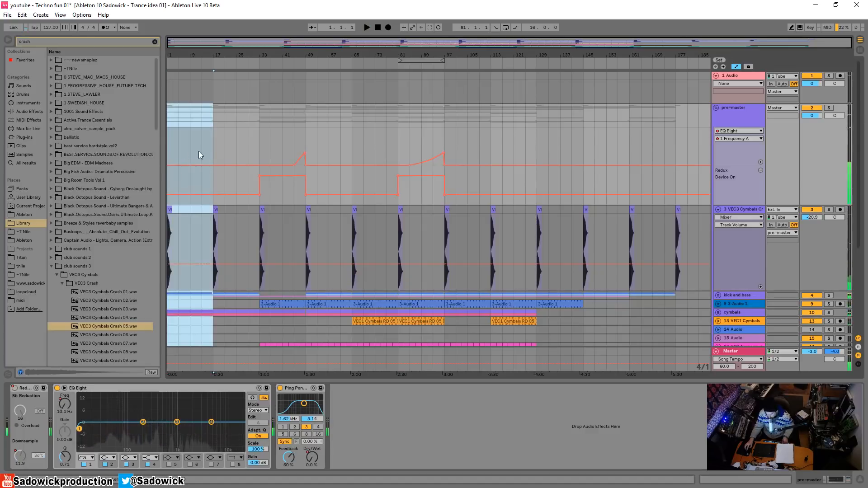
pyautogui.moveTo(194, 161); pyautogui.dragTo(188, 153)
pyautogui.click(168, 139)
pyautogui.press('space')
# Step: Raise the EQ Eight 1 Frequency A automation to about 109 Hz from bar 161 and audition the outro
pyautogui.moveTo(591, 57); pyautogui.dragTo(591, 57)
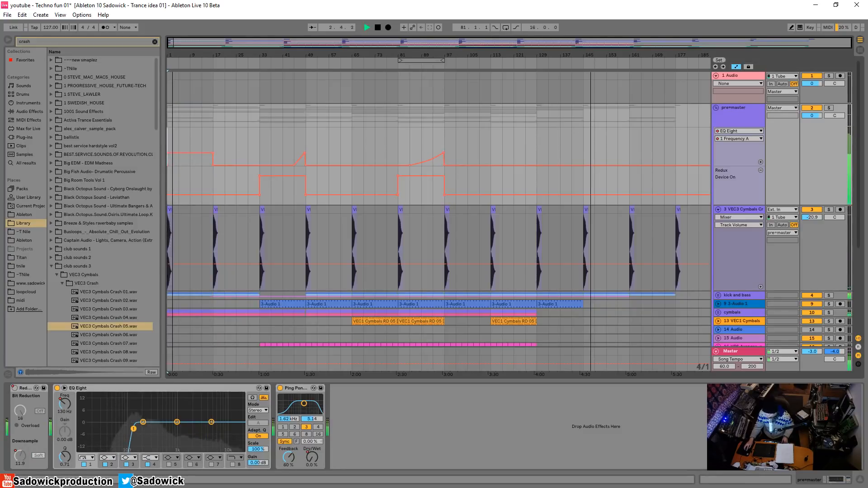
pyautogui.press('space')
pyautogui.click(586, 180)
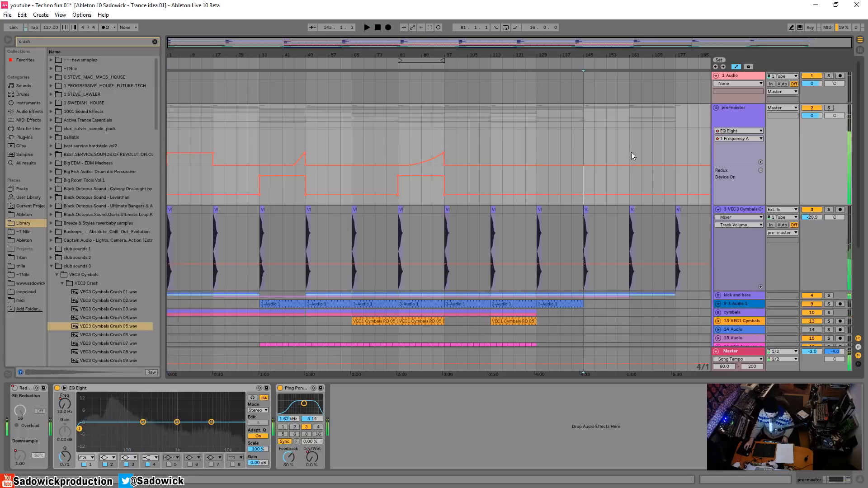
pyautogui.moveTo(631, 152)
pyautogui.mouseDown()
pyautogui.moveTo(679, 157)
pyautogui.moveTo(674, 150)
pyautogui.moveTo(677, 170)
pyautogui.mouseUp()
pyautogui.press('space')
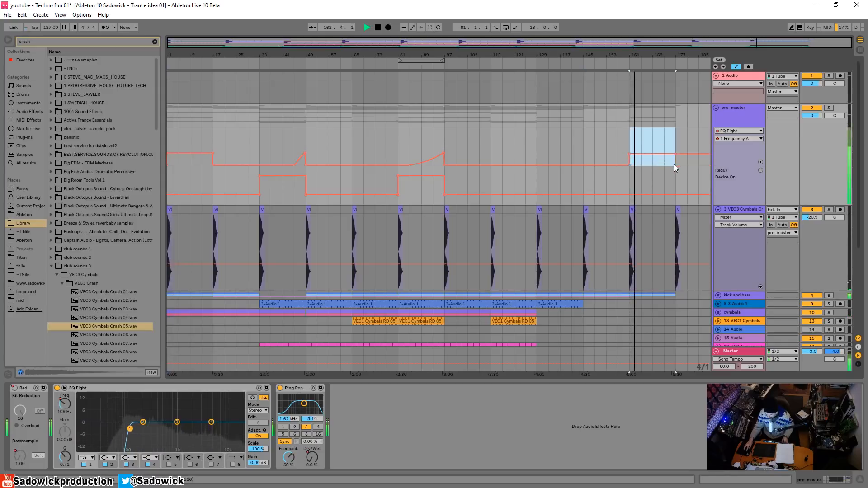
pyautogui.click(675, 165)
# Step: Draw a Ping Pong Delay Dry/Wet rise to about 31% from bar 173 to bar 177 and audition it
pyautogui.click(316, 455)
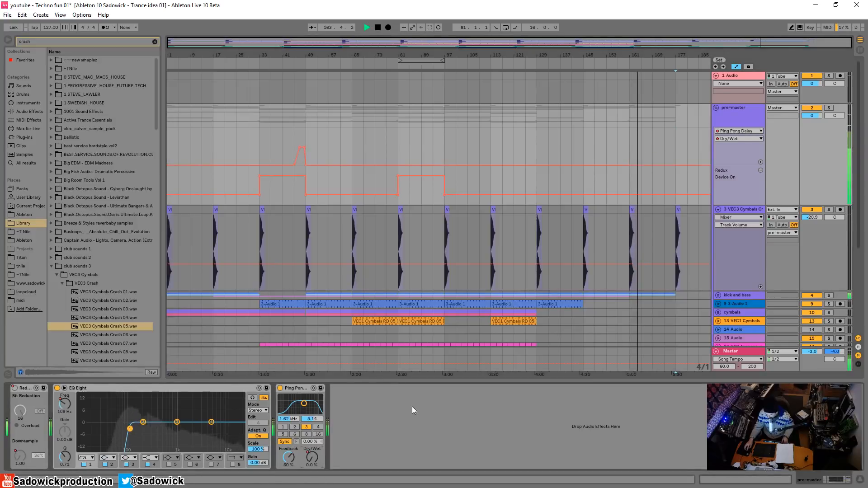
pyautogui.press('space')
pyautogui.press('b')
pyautogui.click(670, 155)
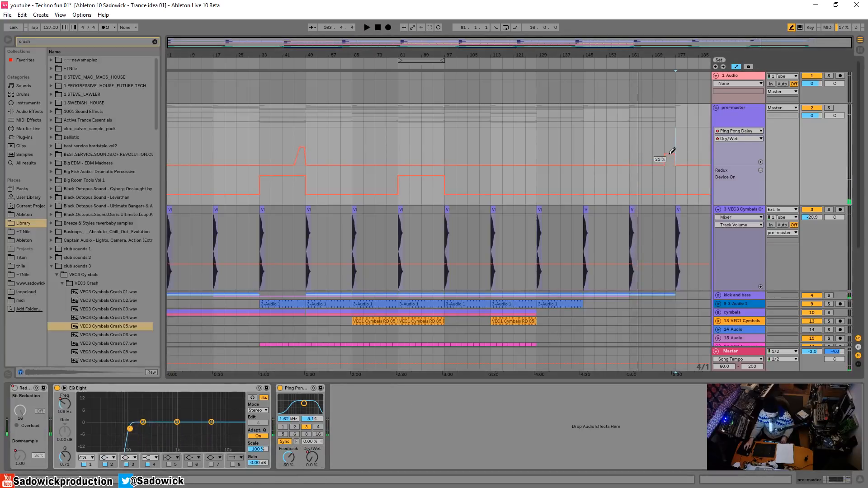
pyautogui.press('b')
pyautogui.click(666, 154)
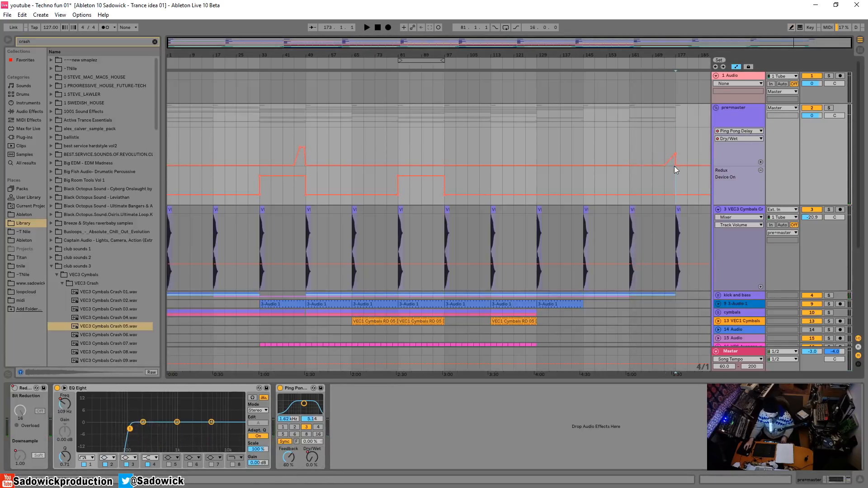
pyautogui.click(665, 143)
pyautogui.press('space')
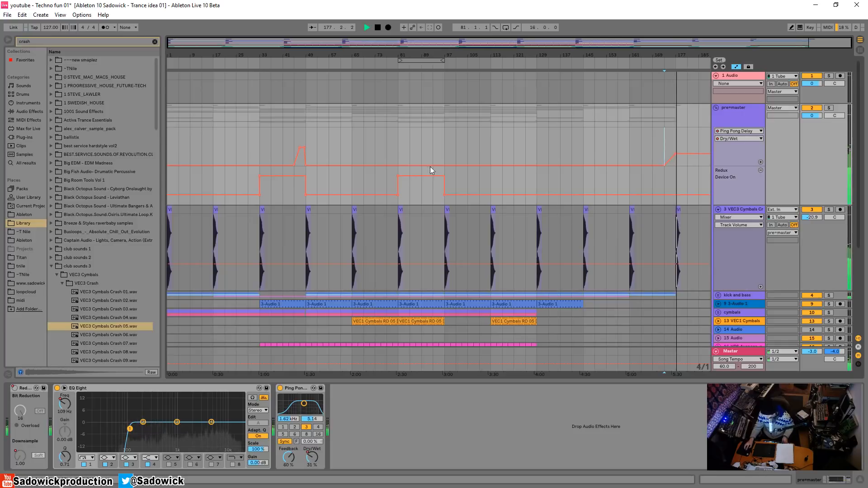
# Step: Ramp the Ping Pong Delay Dry/Wet up to about 49% before bar 97 and audition the transition, inspecting the drop up close
pyautogui.moveTo(433, 161); pyautogui.dragTo(444, 147)
pyautogui.press('space')
pyautogui.press('space')
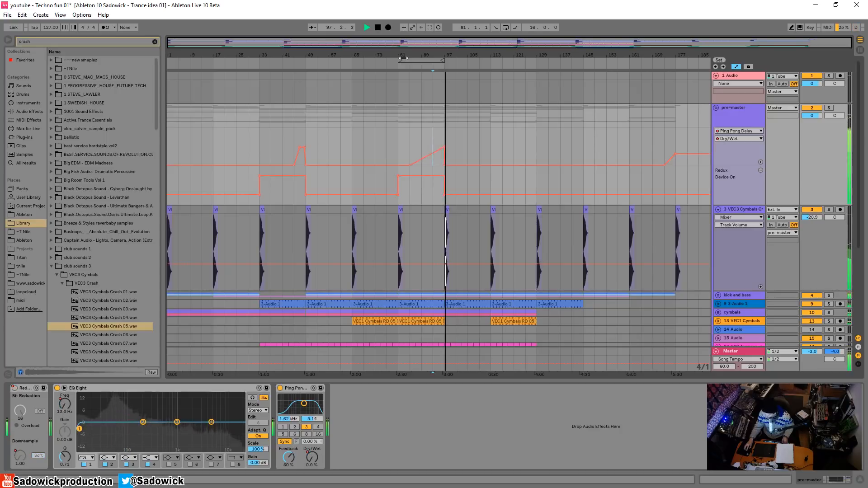
pyautogui.moveTo(443, 59); pyautogui.dragTo(455, 145)
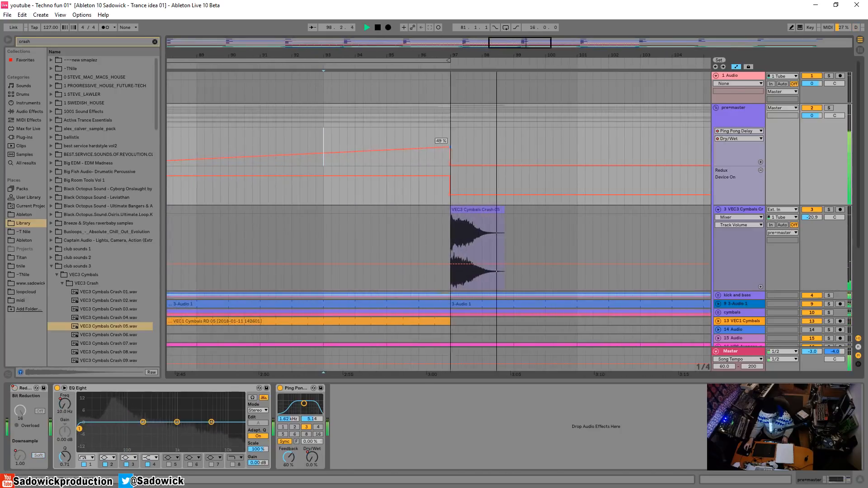
pyautogui.doubleClick(470, 55)
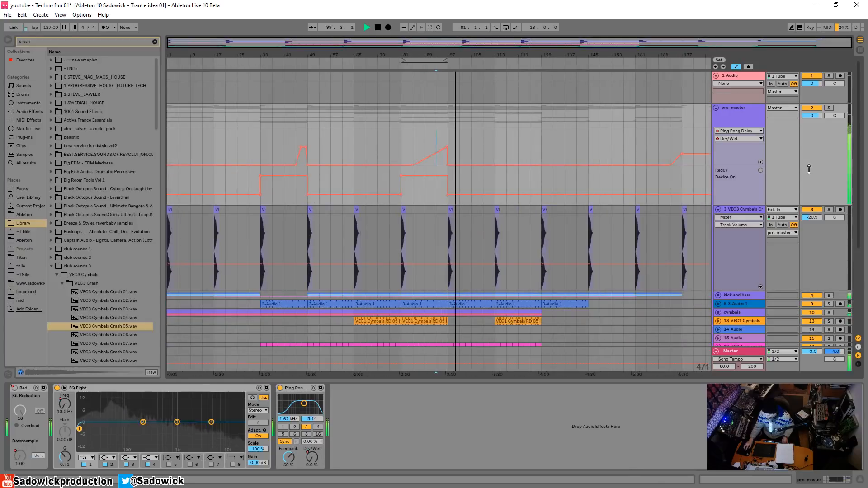
# Step: Reduce the height of the pre=master group track and fold the VEC3 Cymbals crash track
pyautogui.moveTo(809, 167); pyautogui.dragTo(820, 107)
pyautogui.press('u')
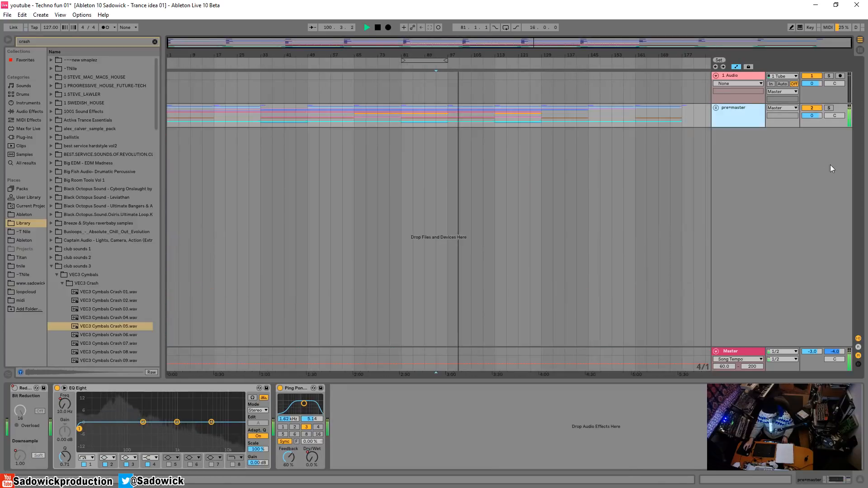
pyautogui.click(716, 108)
pyautogui.click(716, 108)
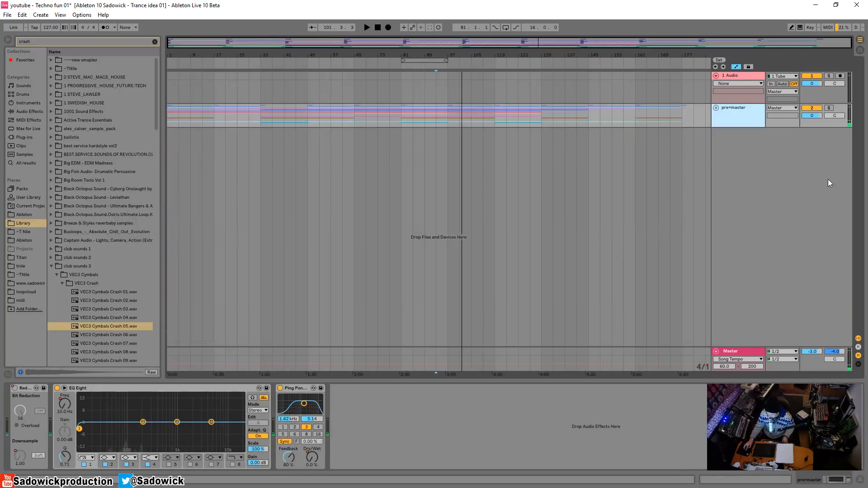
pyautogui.click(716, 108)
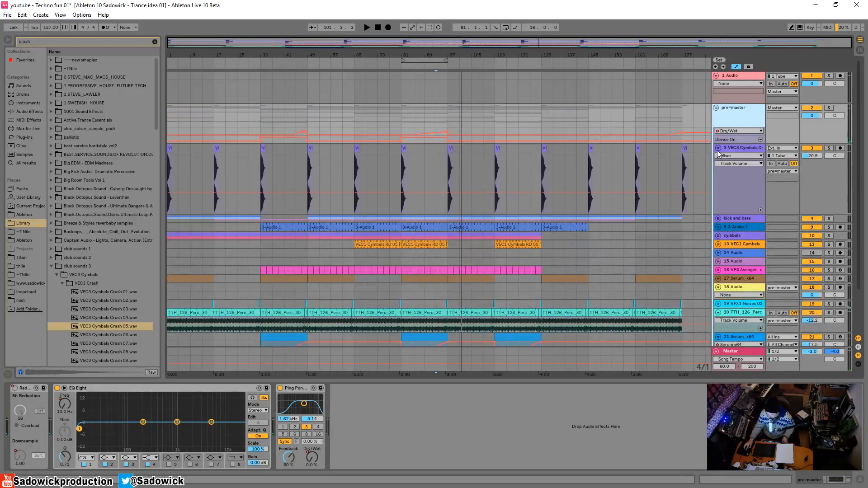
pyautogui.click(718, 149)
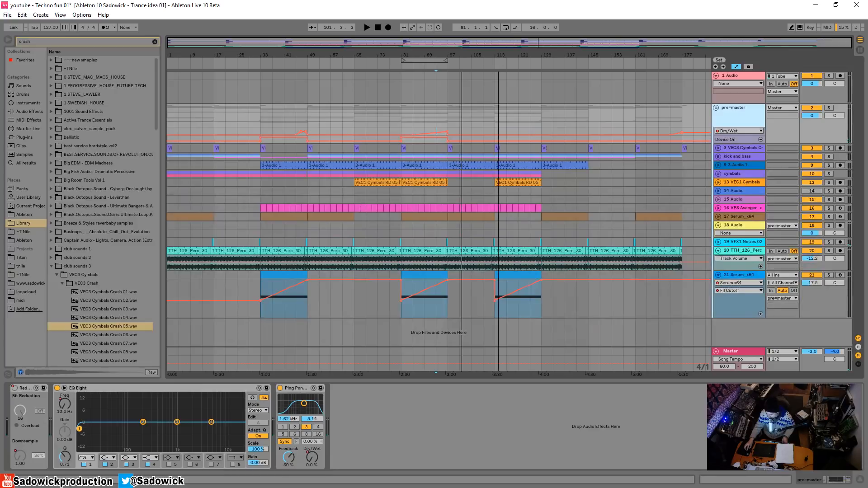
pyautogui.moveTo(778, 142); pyautogui.dragTo(778, 134)
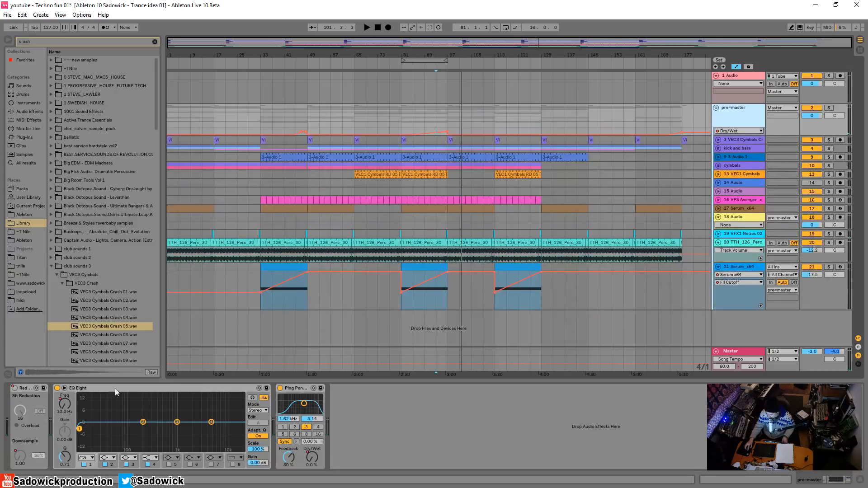
# Step: Collapse the Redux, EQ Eight and Ping Pong Delay devices on the pre=master group
pyautogui.doubleClick(26, 389)
pyautogui.doubleClick(73, 389)
pyautogui.doubleClick(64, 388)
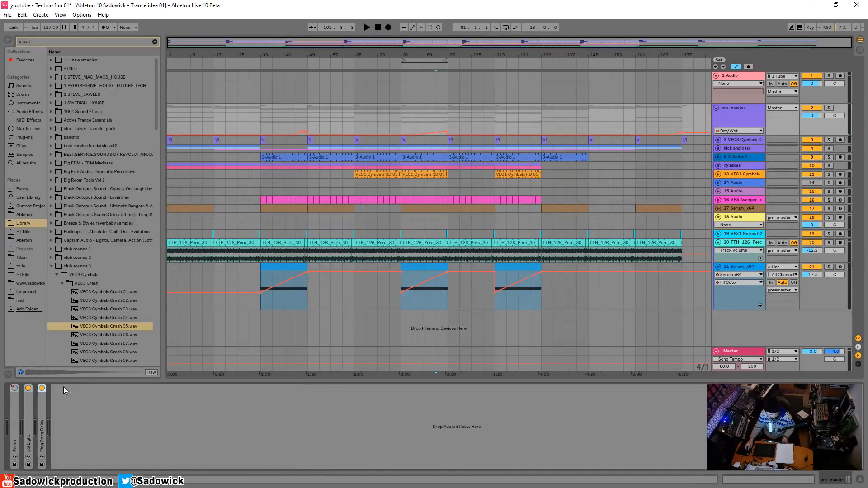
# Step: List the plug-ins in the browser with the search cleared, and display the Master track's device chain
pyautogui.click(26, 138)
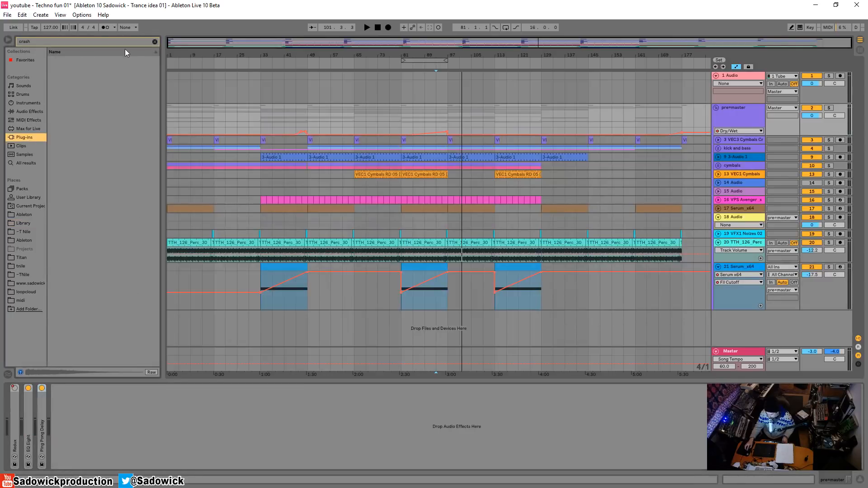
pyautogui.click(155, 41)
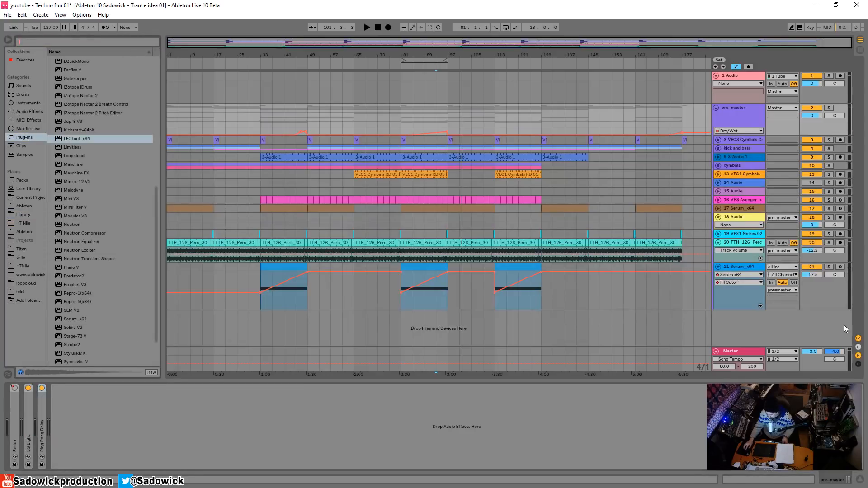
pyautogui.click(816, 360)
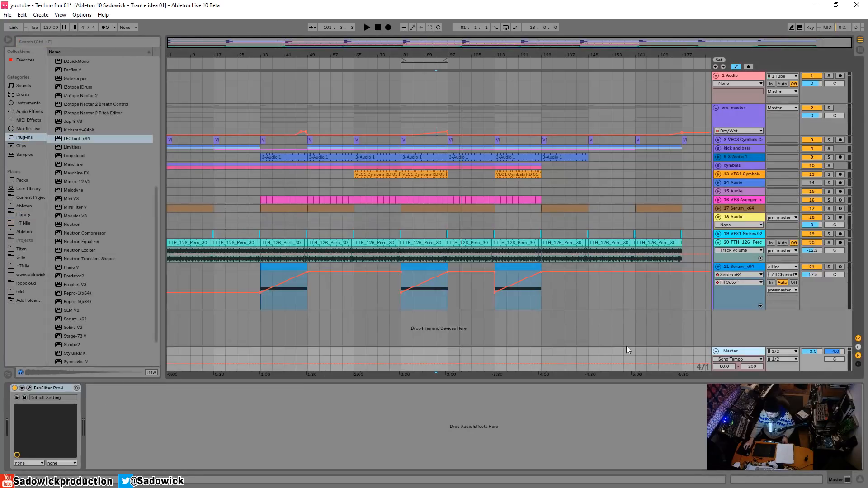
pyautogui.click(747, 107)
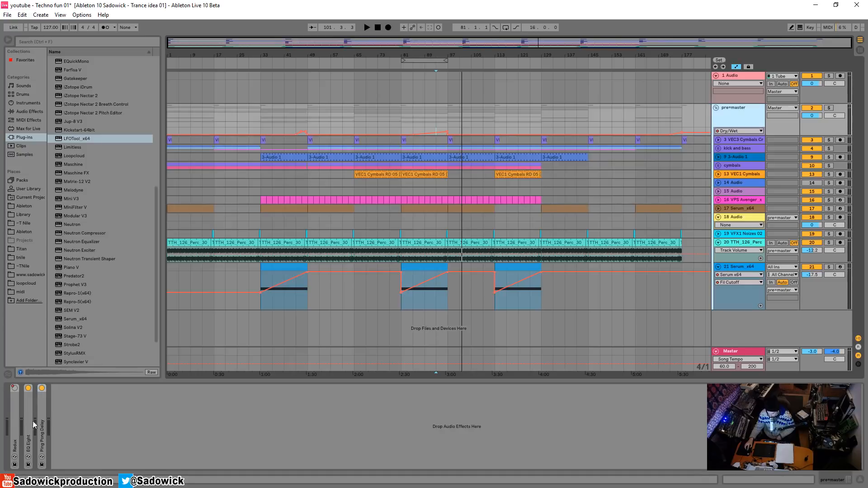
pyautogui.click(734, 352)
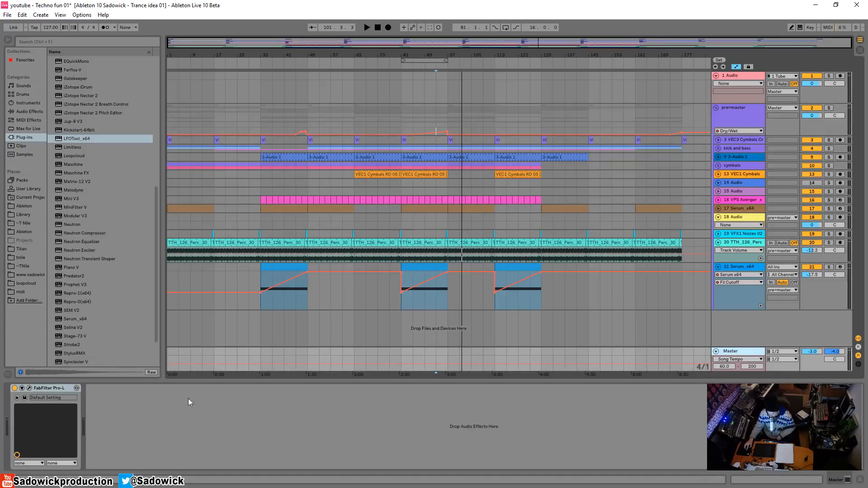
pyautogui.click(30, 389)
pyautogui.click(30, 389)
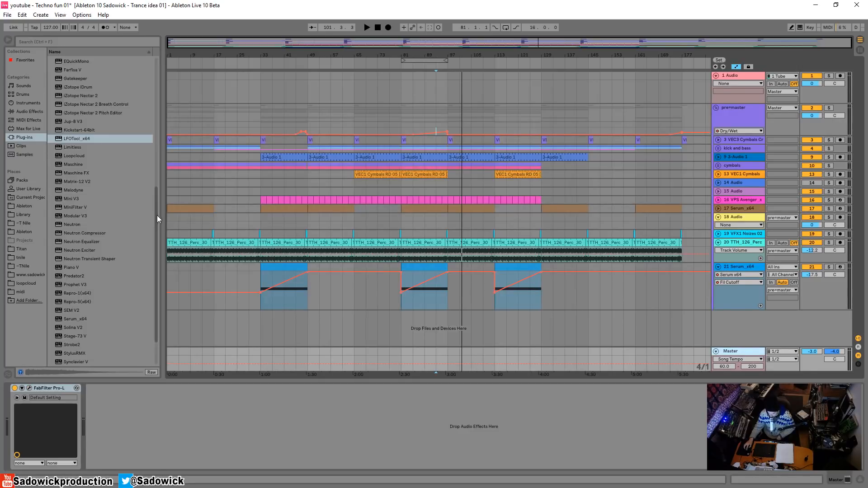
# Step: Expand the FabFilter plug-in folder and add FabFilter Pro-Q 2 before FabFilter Pro-L on the Master track
pyautogui.moveTo(156, 216); pyautogui.dragTo(135, 73)
pyautogui.click(51, 112)
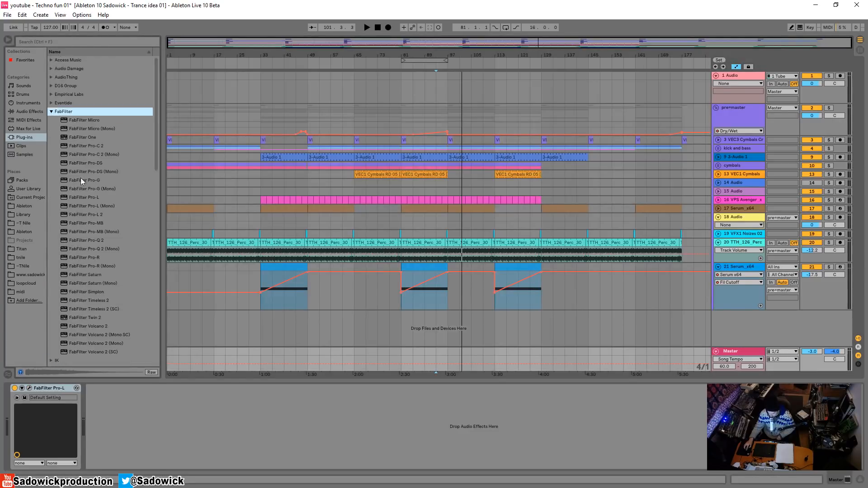
pyautogui.click(85, 146)
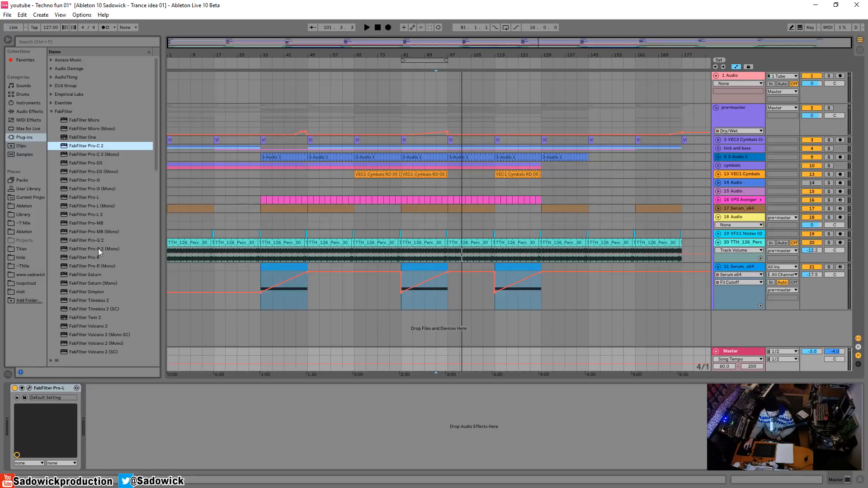
pyautogui.moveTo(98, 243); pyautogui.dragTo(44, 417)
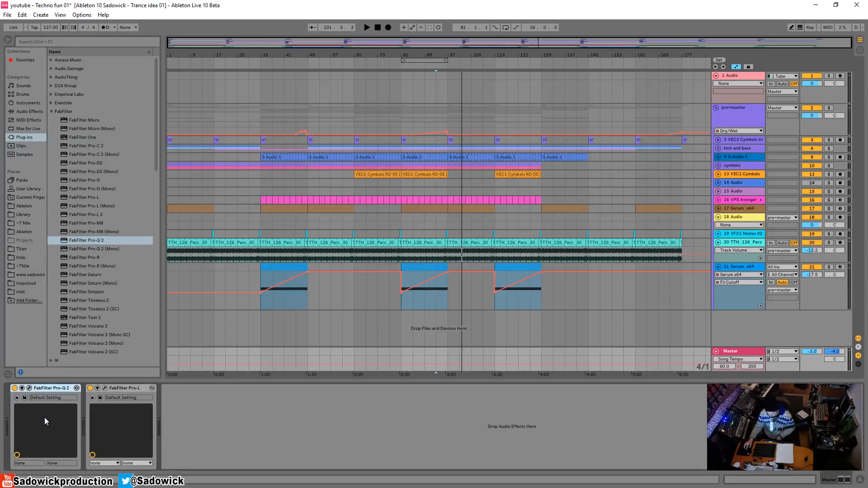
# Step: Open FabFilter Pro-Q 2 on the Master track and add a low-cut band at about 30 Hz during playback
pyautogui.click(30, 388)
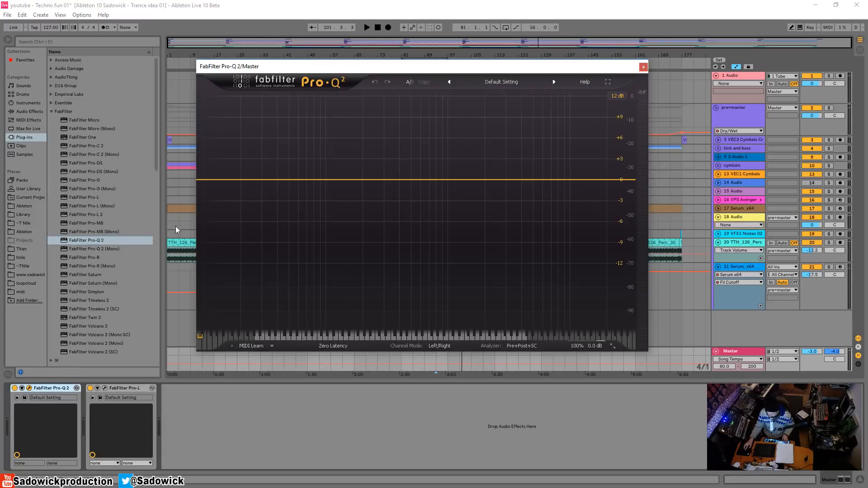
pyautogui.doubleClick(207, 180)
pyautogui.moveTo(209, 179); pyautogui.dragTo(238, 173)
pyautogui.press('space')
pyautogui.scroll(3, 248, 173)
pyautogui.moveTo(364, 68); pyautogui.dragTo(372, 254)
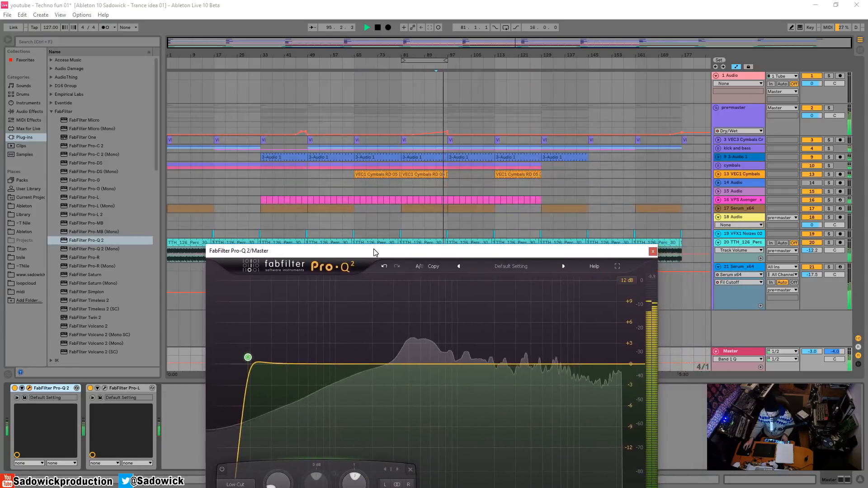
pyautogui.moveTo(247, 359); pyautogui.dragTo(273, 365)
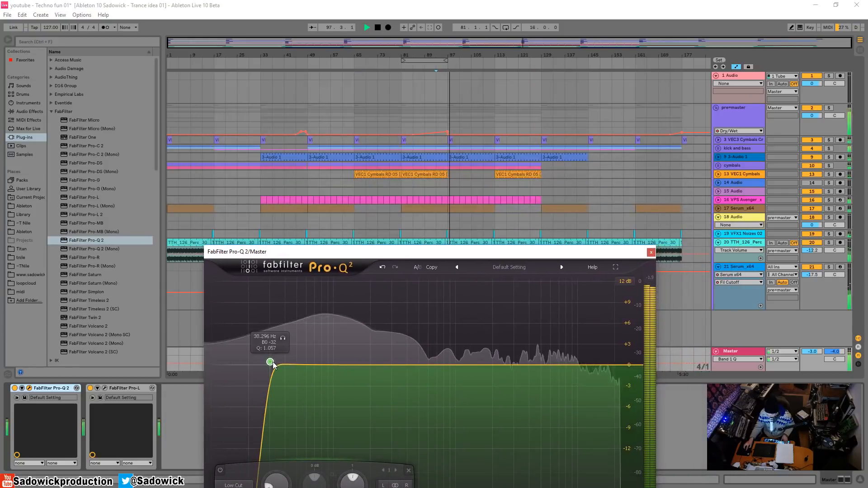
# Step: Add a bell band in Pro-Q 2 cutting about 4.7 dB at around 240 Hz with a Q of about 2.1
pyautogui.moveTo(351, 365); pyautogui.dragTo(395, 399)
pyautogui.scroll(-10, 395, 399)
pyautogui.scroll(5, 395, 399)
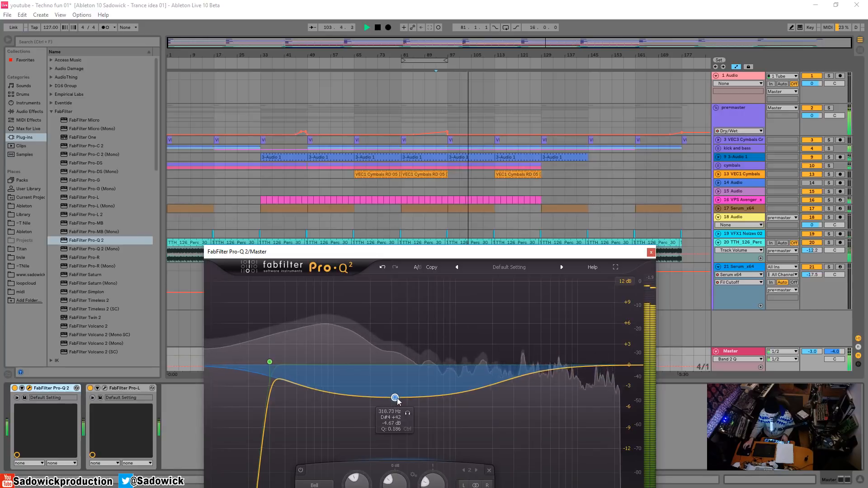
pyautogui.click(408, 414)
pyautogui.moveTo(408, 414)
pyautogui.mouseDown()
pyautogui.moveTo(330, 413)
pyautogui.moveTo(590, 422)
pyautogui.moveTo(394, 422)
pyautogui.mouseUp()
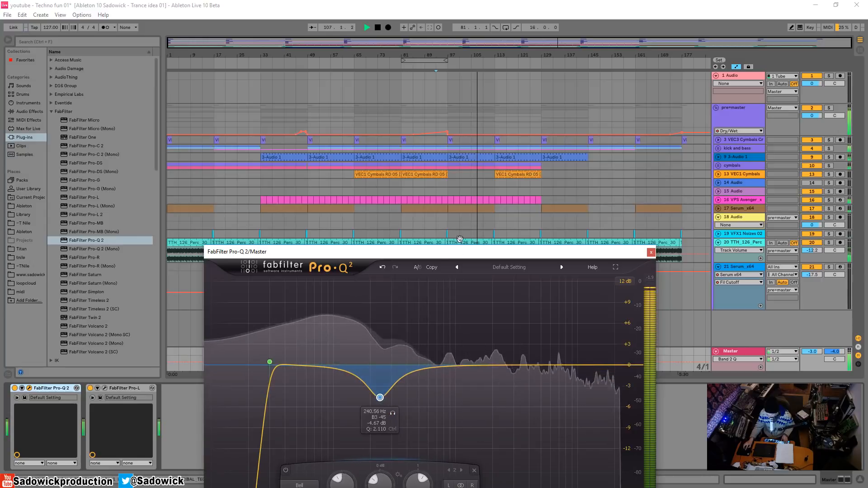
# Step: Add a third Pro-Q 2 band with a slight cut near 2.2 kHz and close the plug-in window
pyautogui.moveTo(452, 252); pyautogui.dragTo(405, 155)
pyautogui.moveTo(449, 269)
pyautogui.mouseDown()
pyautogui.moveTo(450, 283)
pyautogui.moveTo(452, 274)
pyautogui.mouseUp()
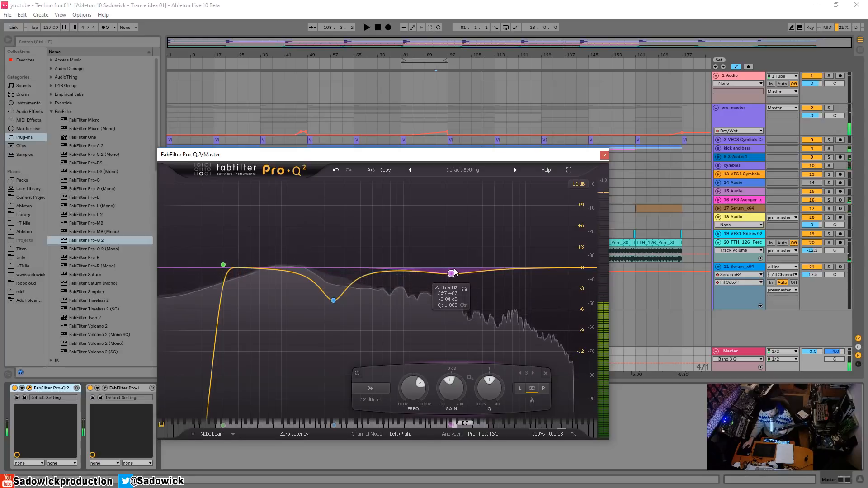
pyautogui.click(605, 155)
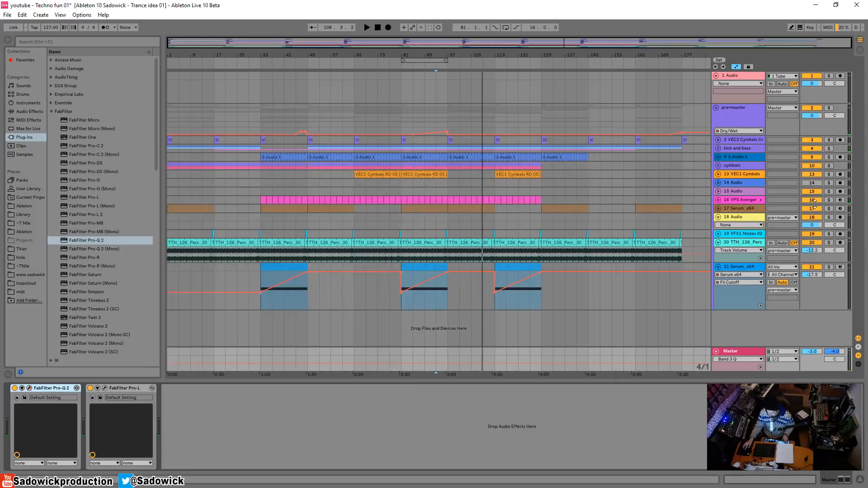
# Step: Select the percussion clip at bar 113, fold the last Serum track and the pre=master group, and start playback
pyautogui.click(522, 237)
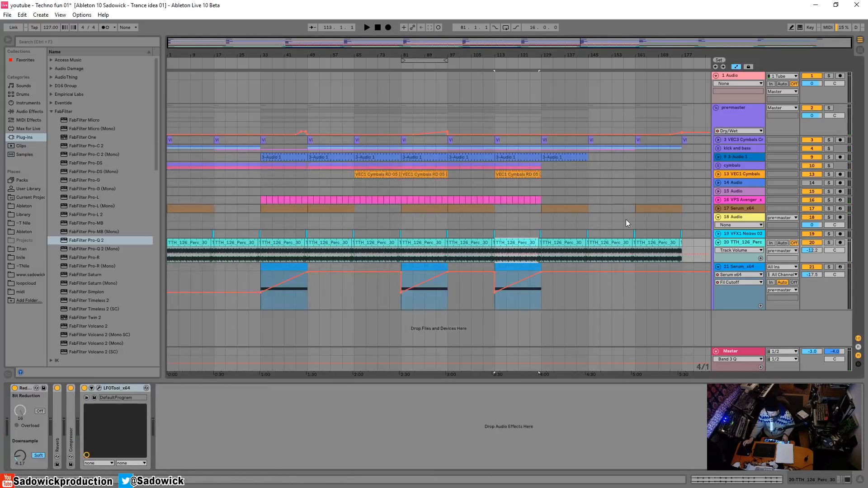
pyautogui.doubleClick(820, 290)
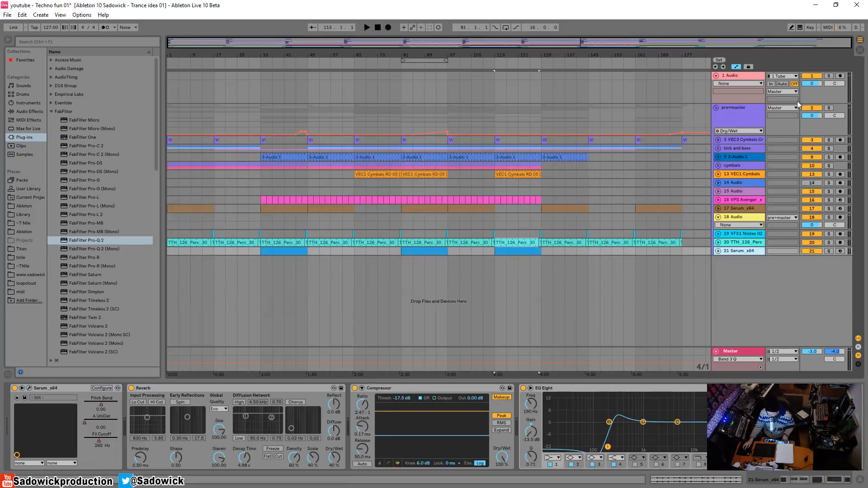
pyautogui.doubleClick(821, 111)
pyautogui.press('space')
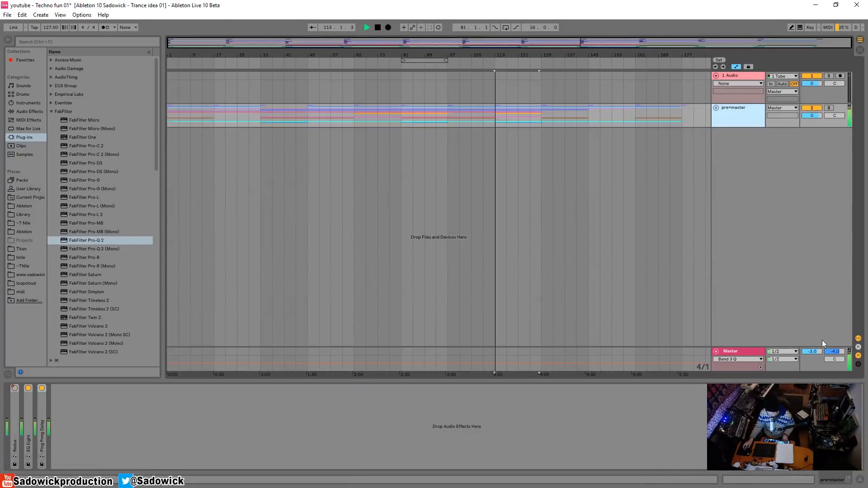
# Step: Display the Master track's devices, increase the Master track's height and stop playback
pyautogui.click(757, 351)
pyautogui.moveTo(757, 346); pyautogui.dragTo(758, 239)
pyautogui.press('space')
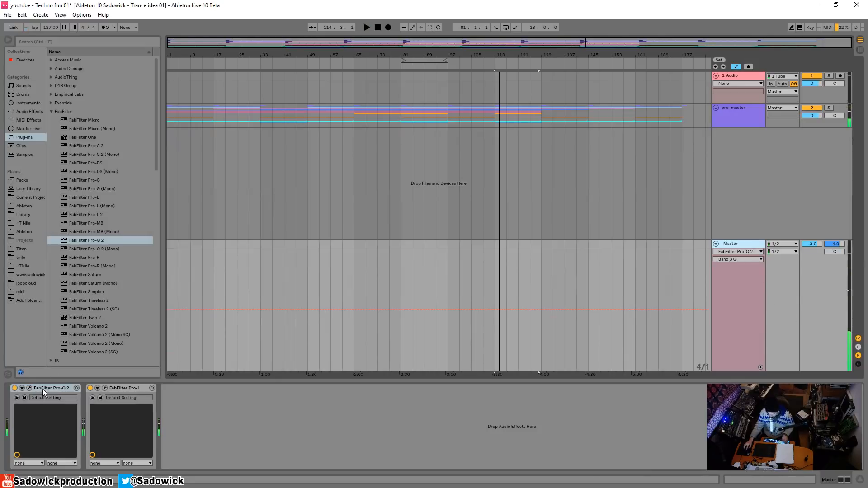
# Step: Check the level display in FabFilter Pro-L on the Master track during playback and close the plug-in window
pyautogui.click(105, 388)
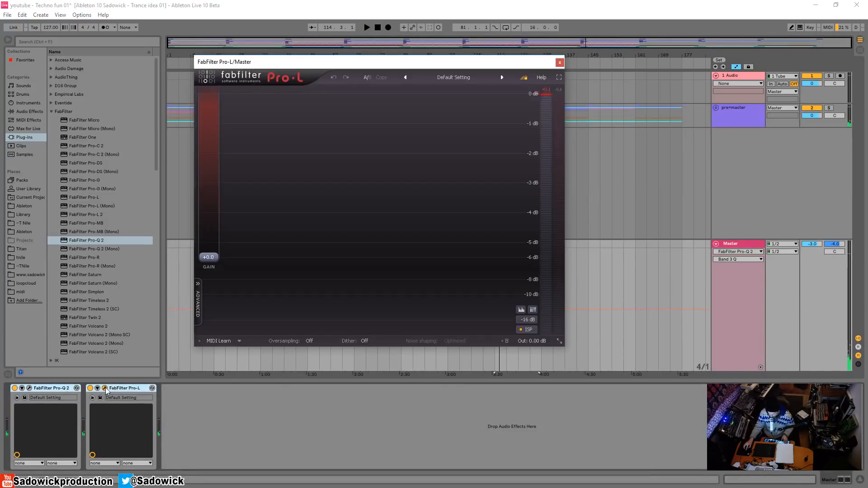
pyautogui.press('space')
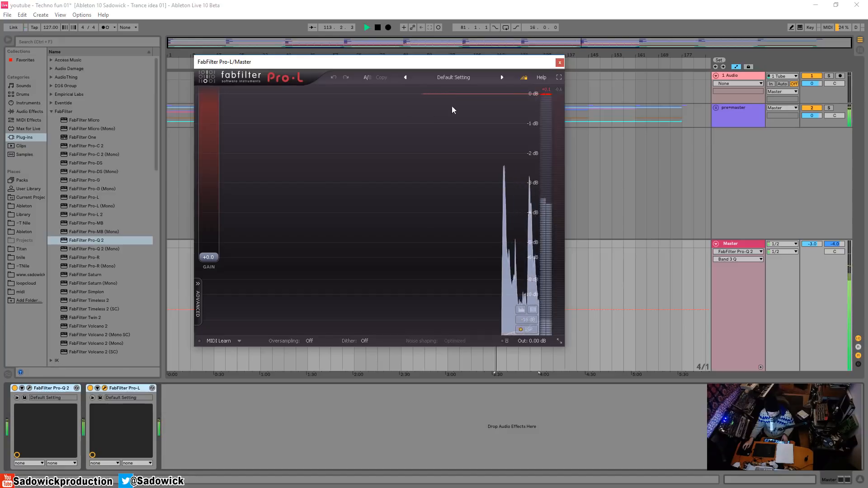
pyautogui.click(560, 64)
pyautogui.press('space')
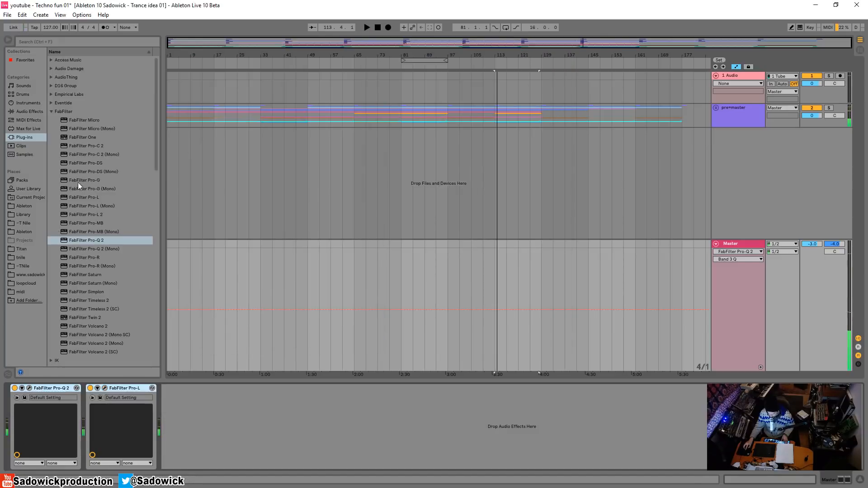
# Step: Add FabFilter Pro-C 2 before Pro-Q 2 on the Master track and set its style to Mastering
pyautogui.moveTo(77, 145); pyautogui.dragTo(45, 433)
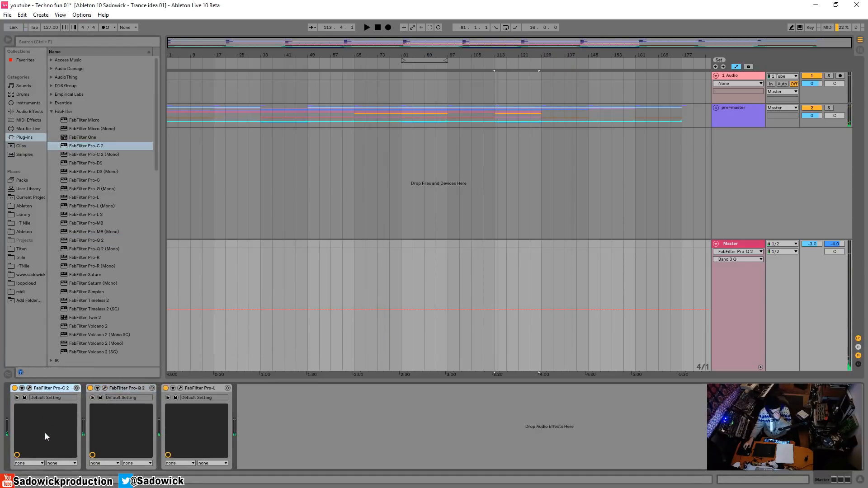
pyautogui.click(29, 388)
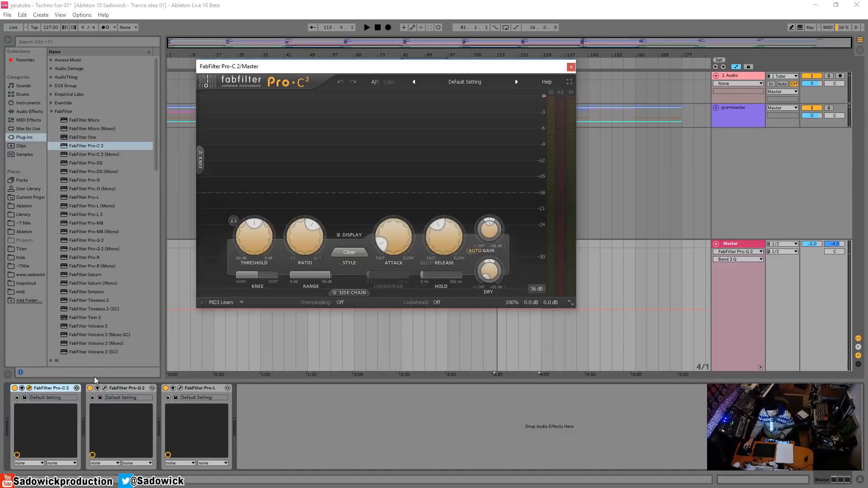
pyautogui.click(345, 252)
pyautogui.click(365, 304)
# Step: Set Pro-C 2's threshold to -6 dB and shorten its attack while playing the track
pyautogui.moveTo(262, 225); pyautogui.dragTo(286, 283)
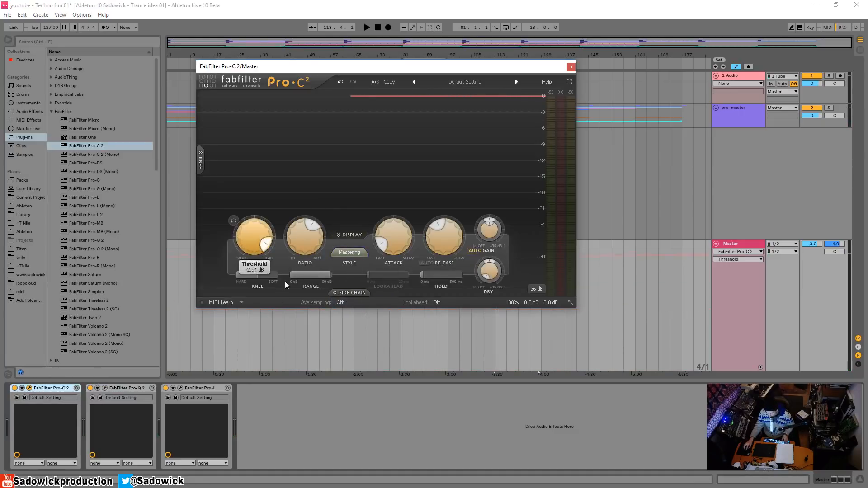
pyautogui.press('space')
pyautogui.moveTo(262, 251); pyautogui.dragTo(277, 243)
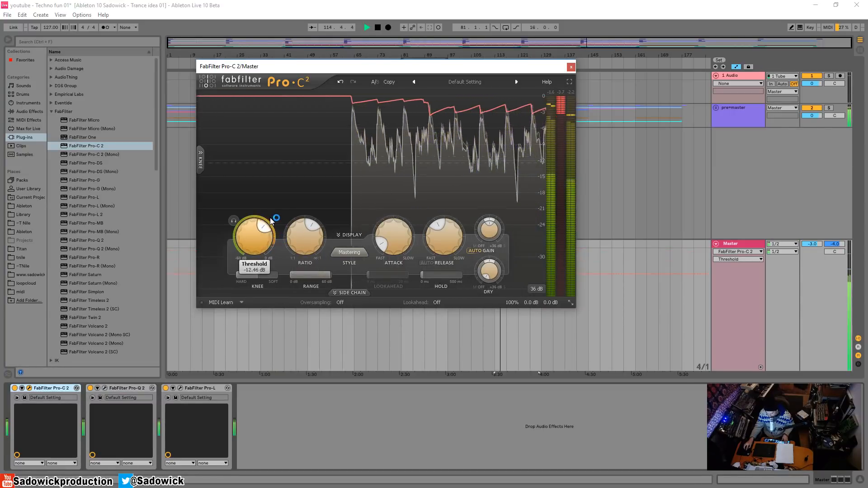
pyautogui.click(380, 243)
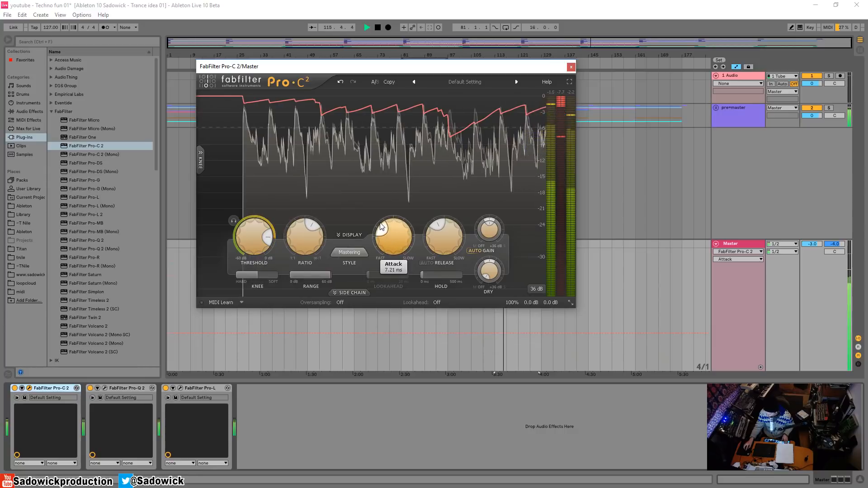
pyautogui.click(267, 242)
pyautogui.moveTo(267, 242); pyautogui.dragTo(288, 242)
pyautogui.press('space')
pyautogui.press('space')
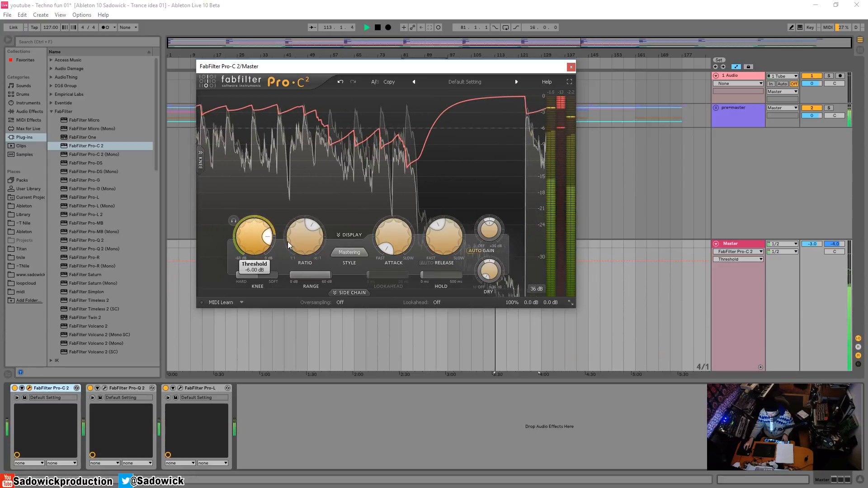
# Step: Unfold the pre=master group and the VEC3 Cymbals track
pyautogui.click(717, 107)
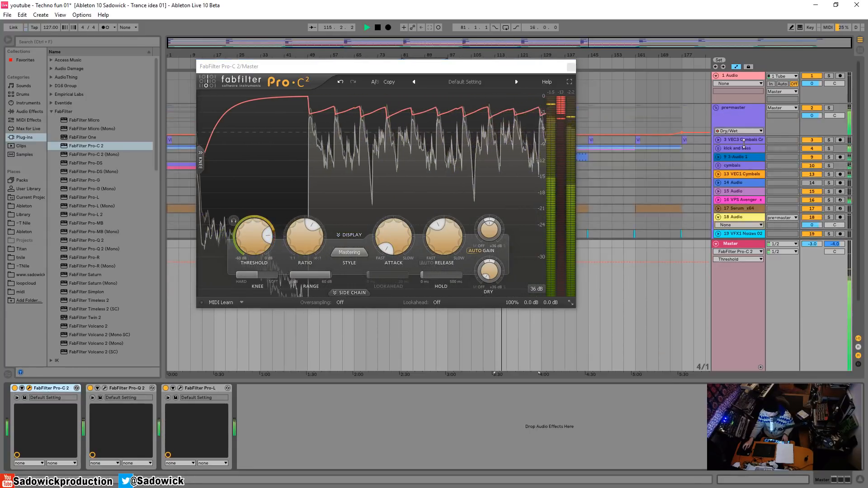
pyautogui.click(719, 140)
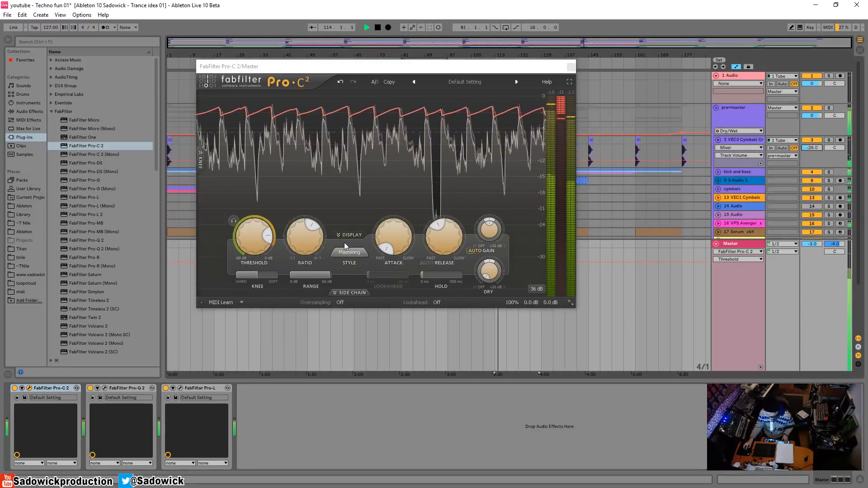
# Step: Set Pro-C 2's release to about 67 ms and threshold to about -3.4 dB, and raise its attack and ratio
pyautogui.moveTo(446, 230); pyautogui.dragTo(432, 250)
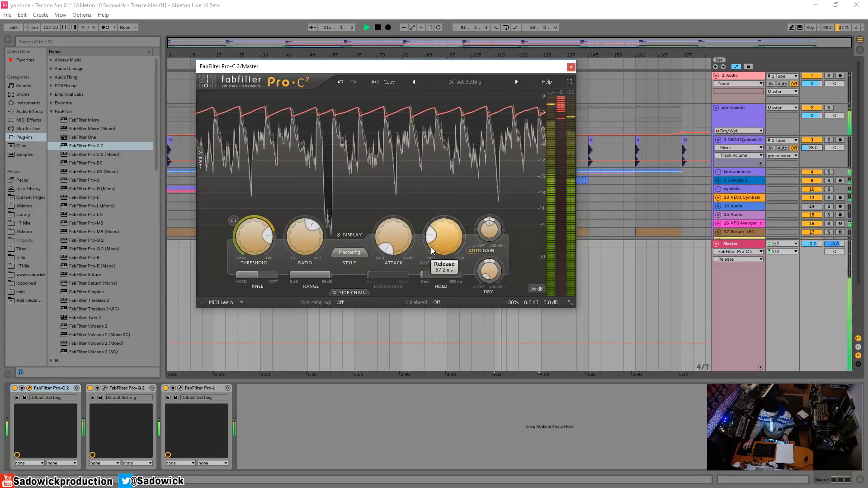
pyautogui.click(274, 244)
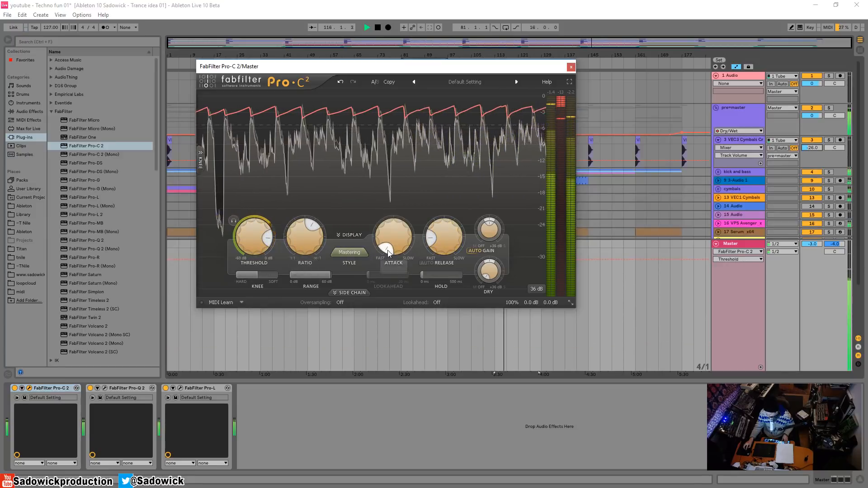
pyautogui.moveTo(389, 246); pyautogui.dragTo(389, 239)
pyautogui.moveTo(303, 232); pyautogui.dragTo(272, 247)
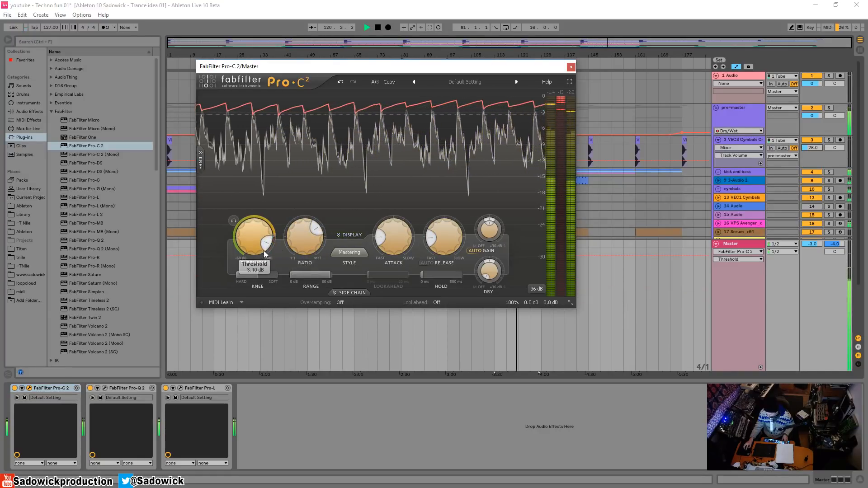
pyautogui.click(570, 68)
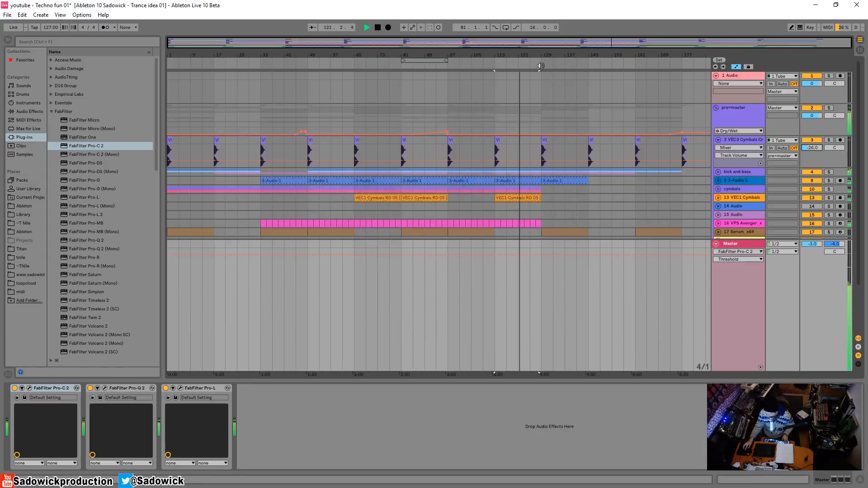
# Step: Add an EQ Eight from the audio effects before FabFilter Pro-C 2 on the Master track
pyautogui.click(753, 123)
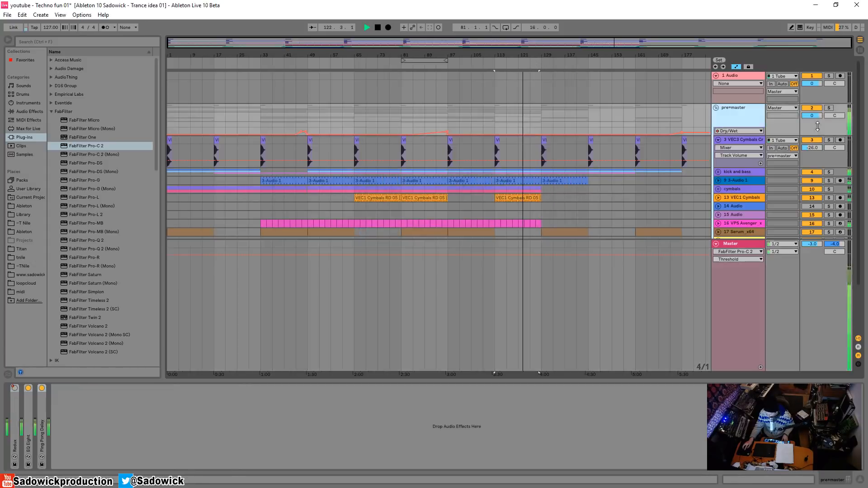
pyautogui.click(824, 323)
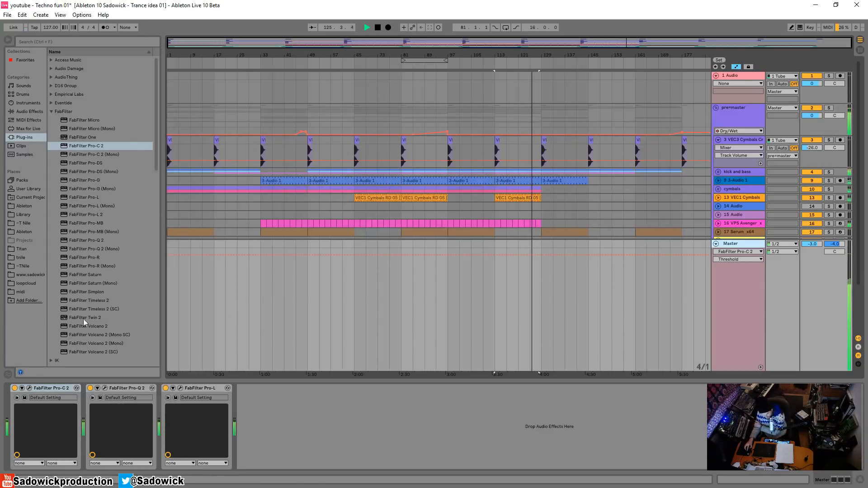
pyautogui.click(29, 111)
pyautogui.moveTo(69, 139); pyautogui.dragTo(33, 394)
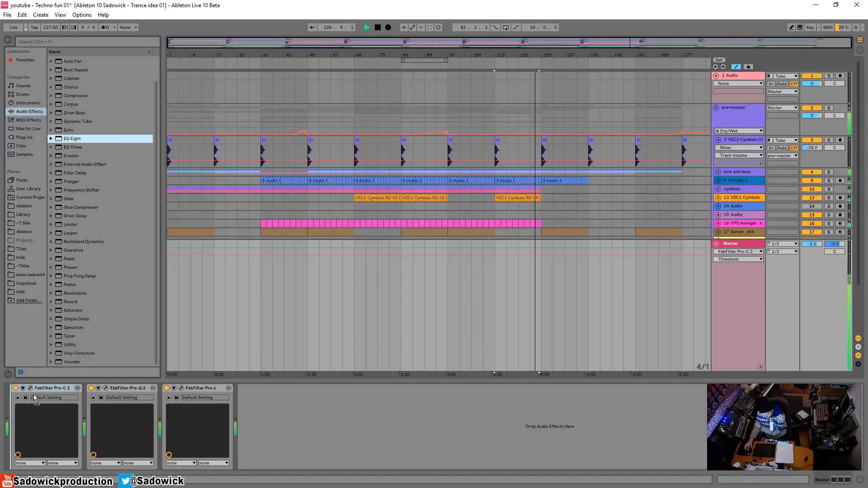
# Step: Change band 1 of the Master's EQ Eight to a low cut, sweep it up to 288 Hz and stop playback
pyautogui.click(44, 457)
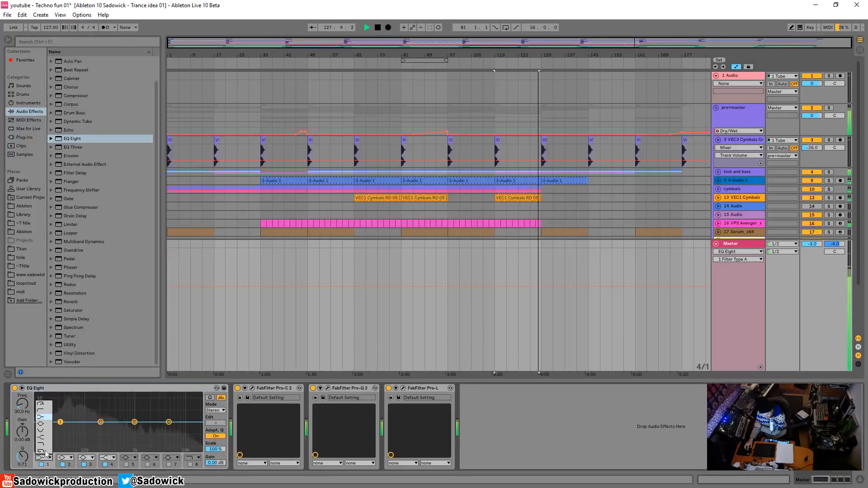
pyautogui.click(47, 406)
pyautogui.moveTo(60, 422); pyautogui.dragTo(108, 429)
pyautogui.press('space')
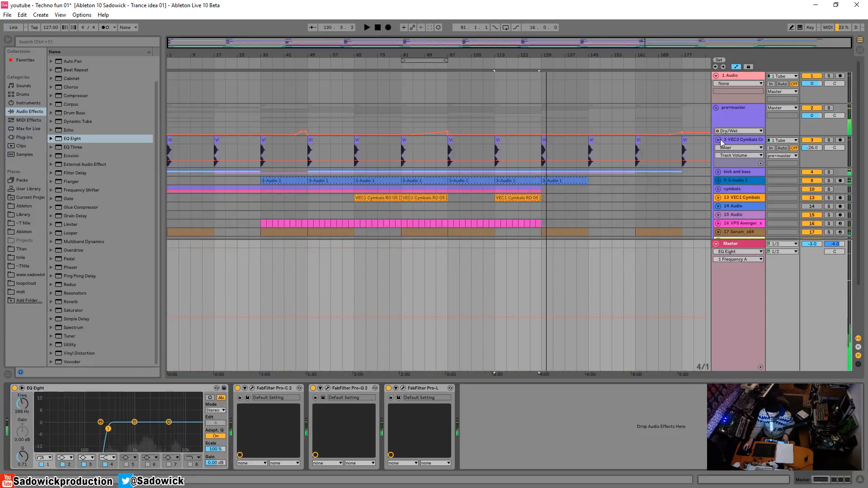
# Step: Fold the VEC3 Cymbals track and the pre=master group, and display the Master track's devices
pyautogui.click(718, 139)
pyautogui.click(717, 108)
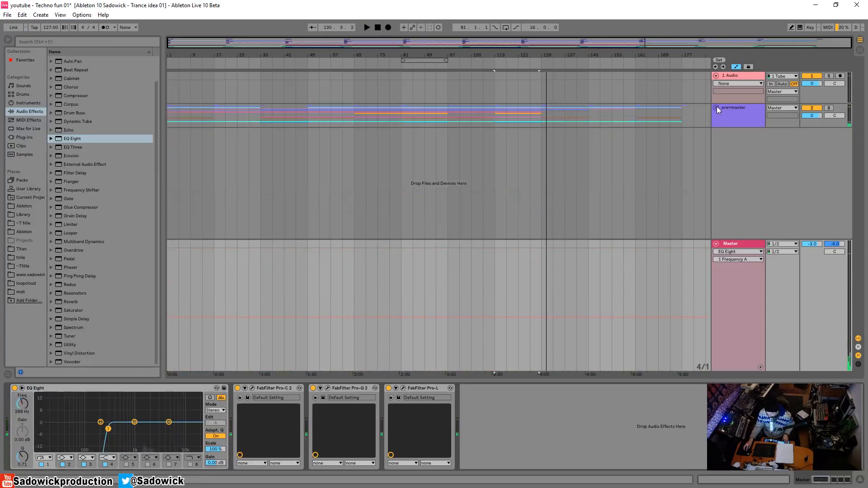
pyautogui.click(520, 92)
pyautogui.click(813, 285)
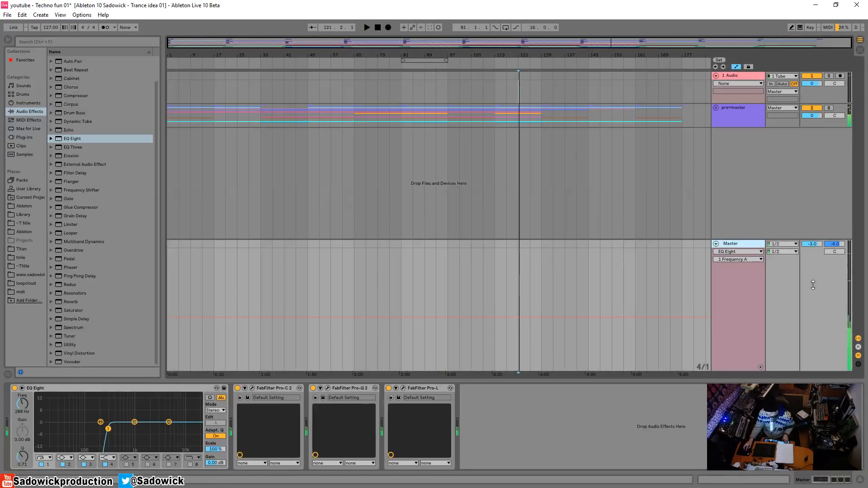
# Step: Set the Master EQ Eight's band 1 frequency to 10 Hz and play from bar 17
pyautogui.moveTo(22, 403); pyautogui.dragTo(22, 445)
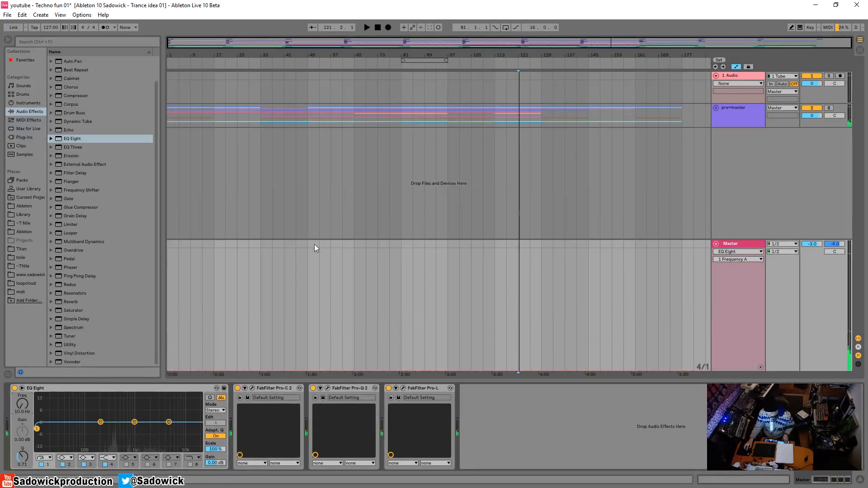
pyautogui.click(214, 310)
pyautogui.press('space')
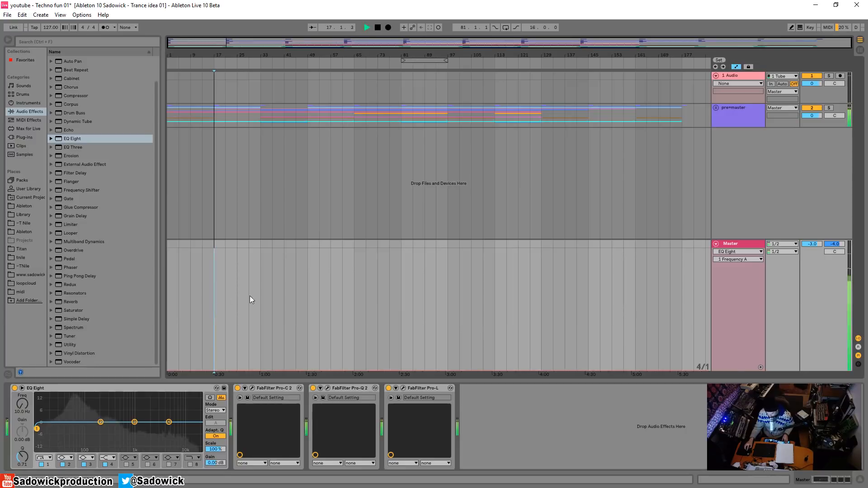
# Step: Automate the Master EQ Eight's band 1 frequency to ramp up from 10 Hz at bar 29 to about 42.8 Hz at bar 33
pyautogui.click(249, 296)
pyautogui.press('space')
pyautogui.press('space')
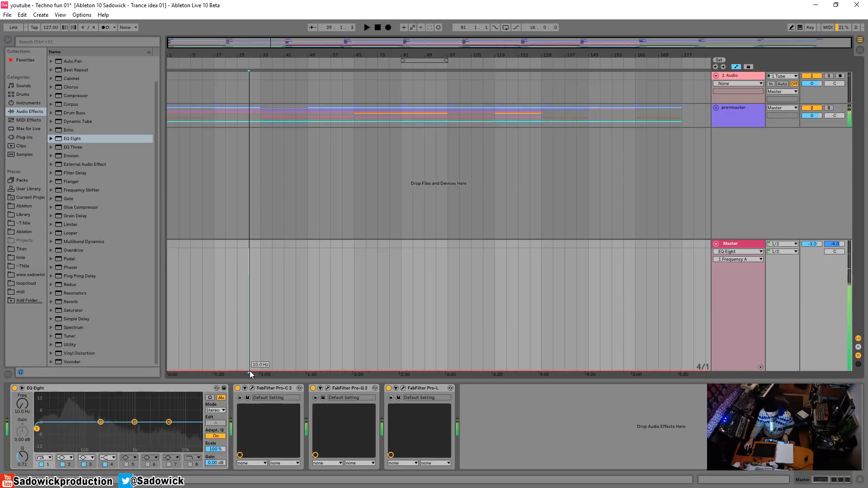
pyautogui.moveTo(257, 370); pyautogui.dragTo(256, 343)
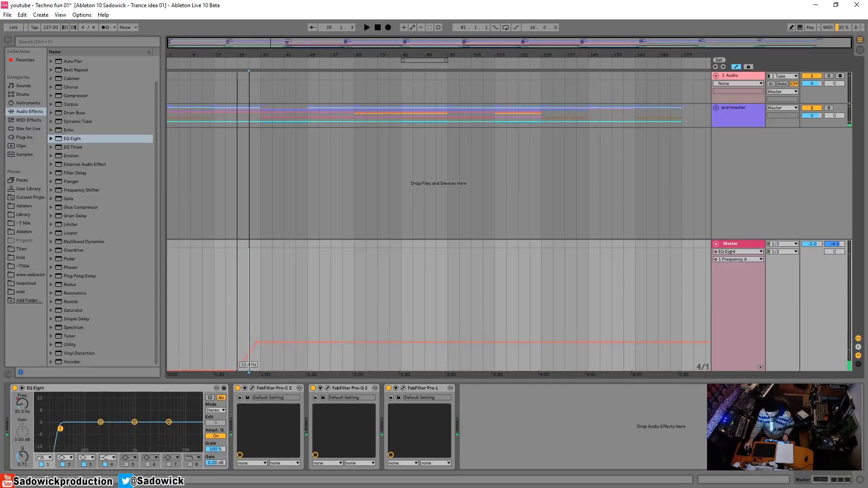
pyautogui.moveTo(257, 342); pyautogui.dragTo(261, 347)
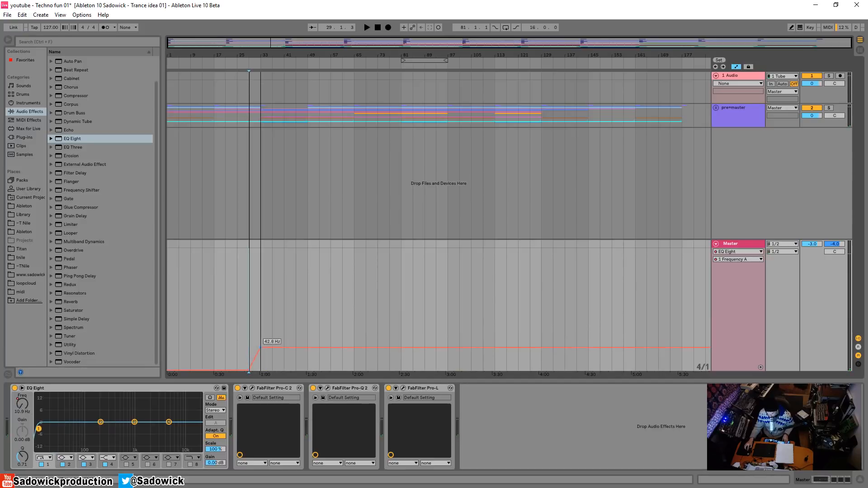
# Step: Switch band 1 of the Master's EQ Eight to the gentler low cut, play from bar 29 and re-enable the overridden automation
pyautogui.click(44, 458)
pyautogui.click(44, 412)
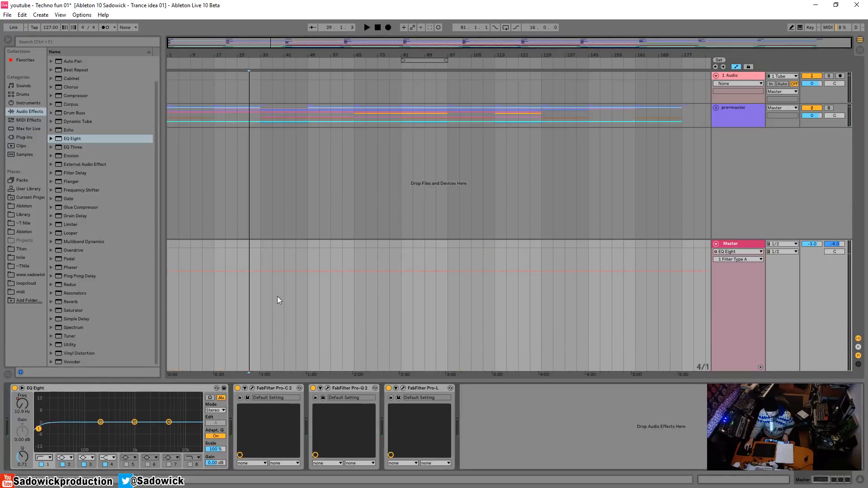
pyautogui.click(254, 321)
pyautogui.press('space')
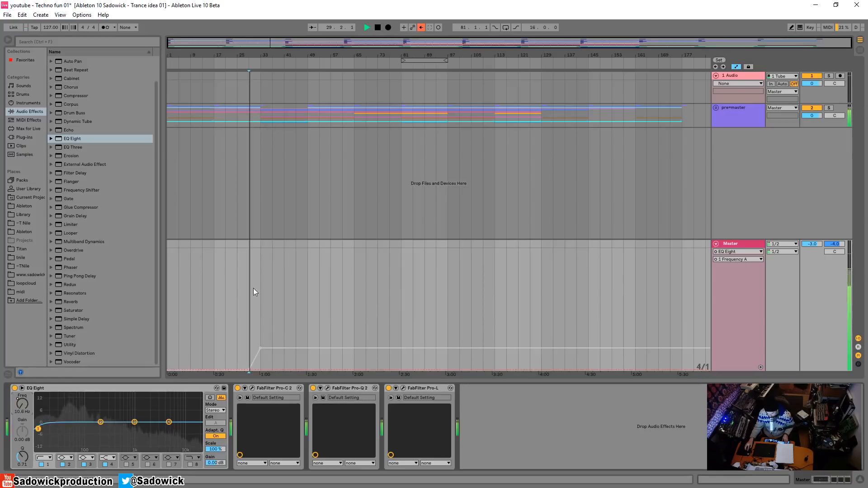
pyautogui.click(421, 27)
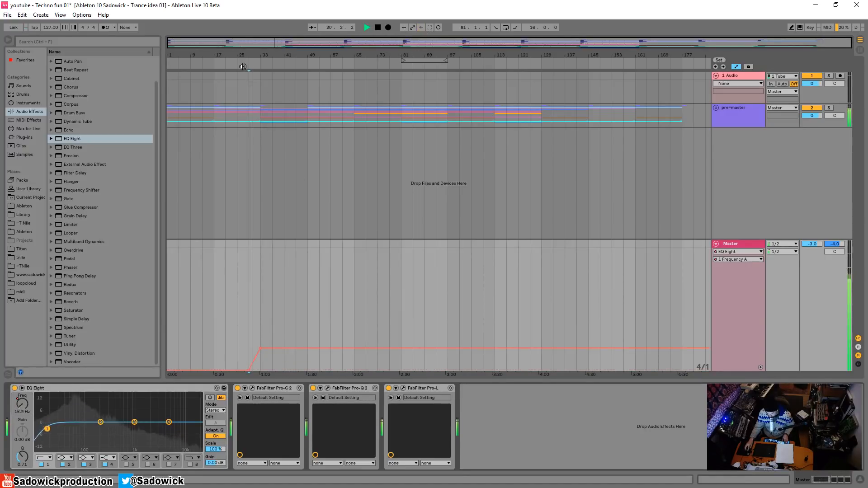
# Step: Raise the low-cut automation to 237 Hz at bar 33, then slope it through about 142 Hz at bar 41 down to its minimum by bar 49
pyautogui.moveTo(250, 58); pyautogui.dragTo(235, 95)
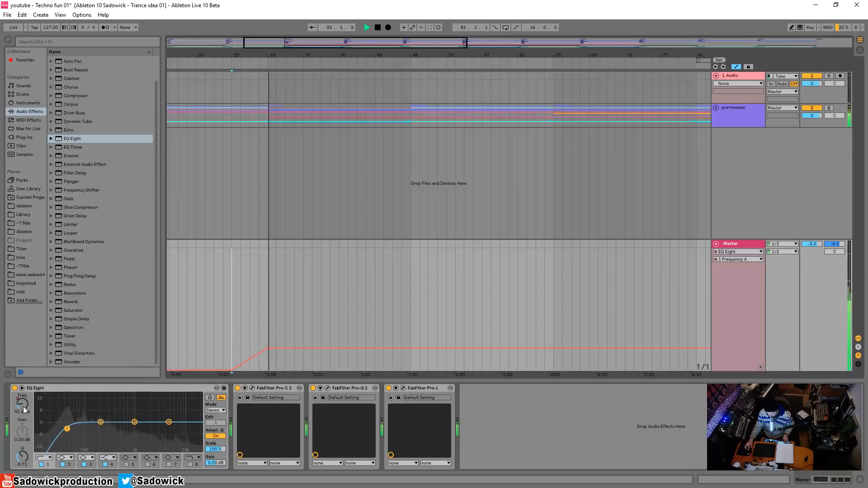
pyautogui.moveTo(268, 348); pyautogui.dragTo(268, 320)
pyautogui.click(393, 321)
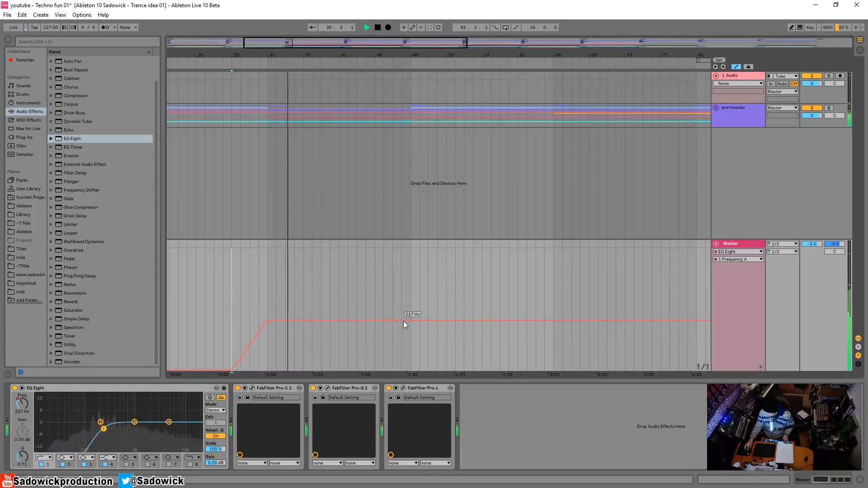
pyautogui.moveTo(403, 321); pyautogui.dragTo(420, 372)
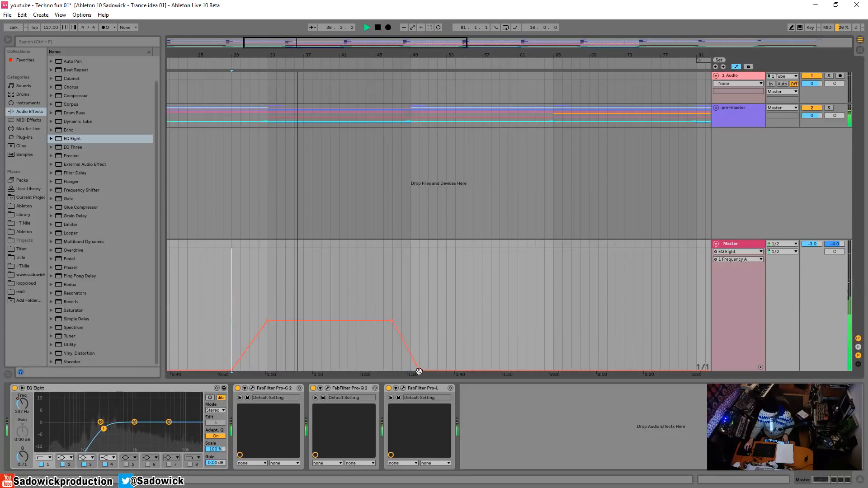
pyautogui.moveTo(393, 321); pyautogui.dragTo(339, 329)
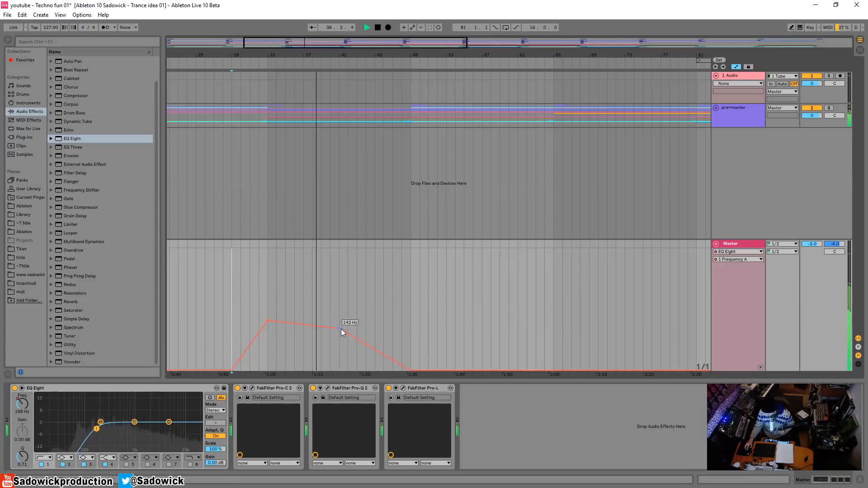
# Step: Show the whole arrangement and unfold the pre=master group and its last Serum_x64 track
pyautogui.moveTo(443, 57); pyautogui.dragTo(316, 57)
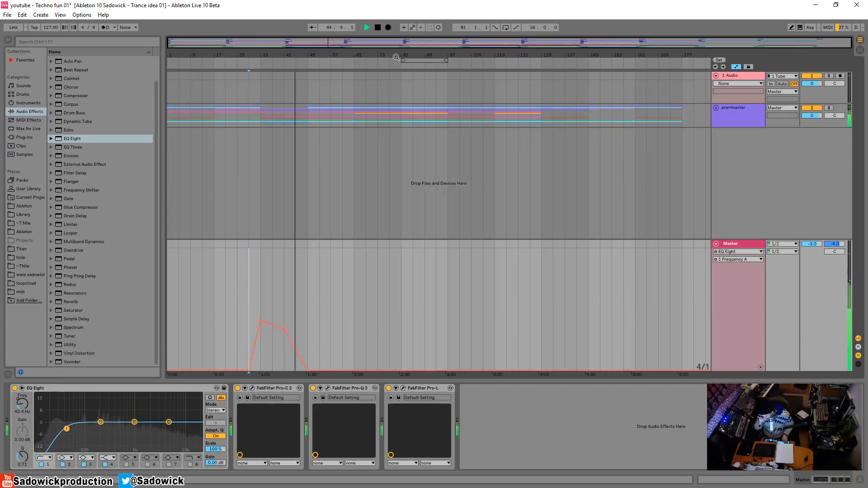
pyautogui.click(719, 107)
pyautogui.scroll(-2, 770, 206)
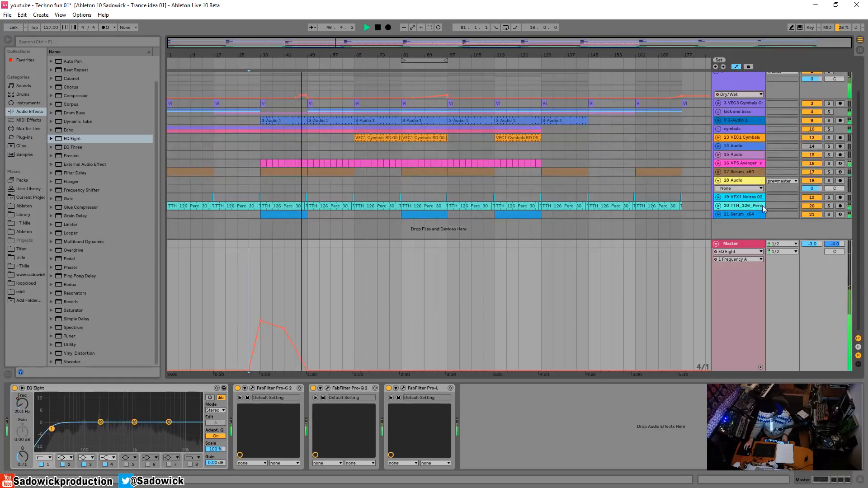
pyautogui.click(719, 214)
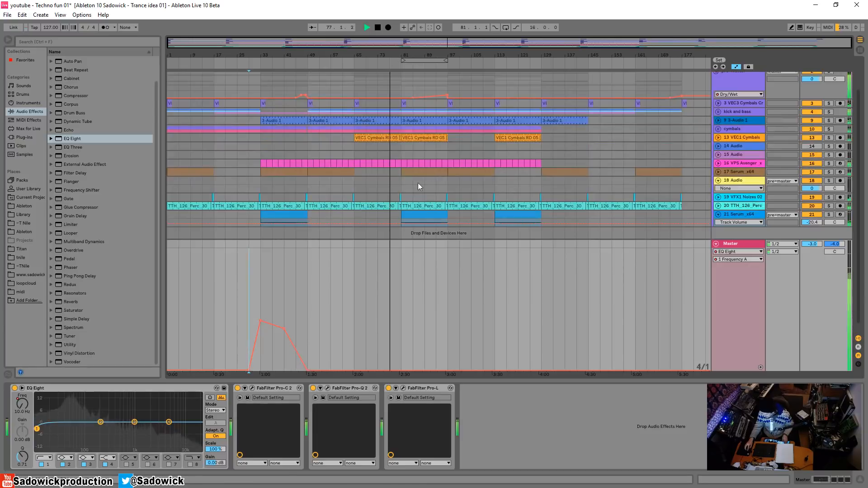
# Step: Automate a second low-cut rise on the Master that starts around bar 77, peaks at bar 81 and curves back down by bar 97
pyautogui.click(396, 343)
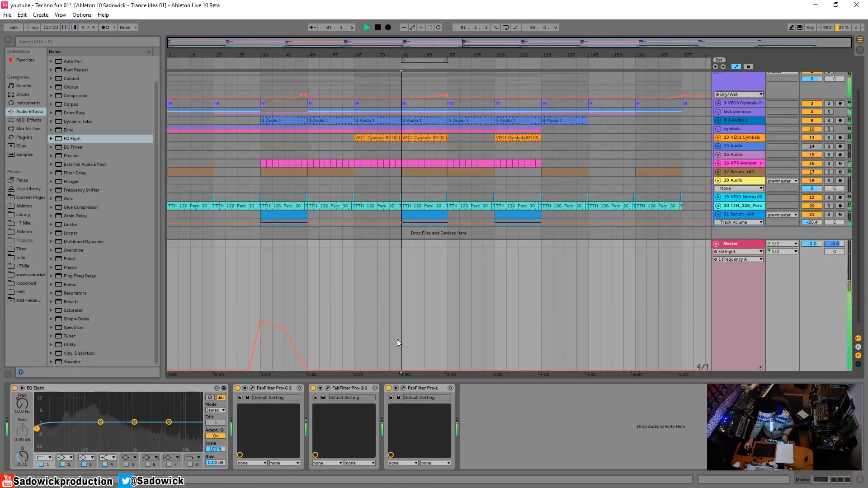
pyautogui.click(411, 348)
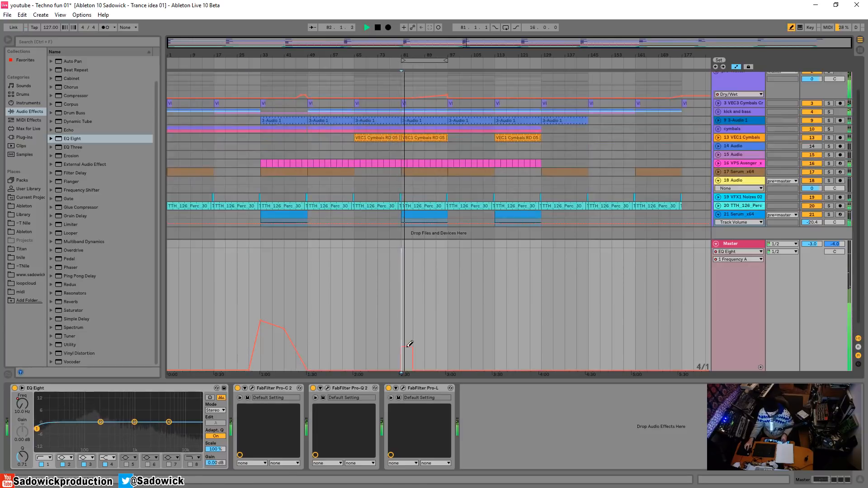
pyautogui.moveTo(406, 368); pyautogui.dragTo(448, 370)
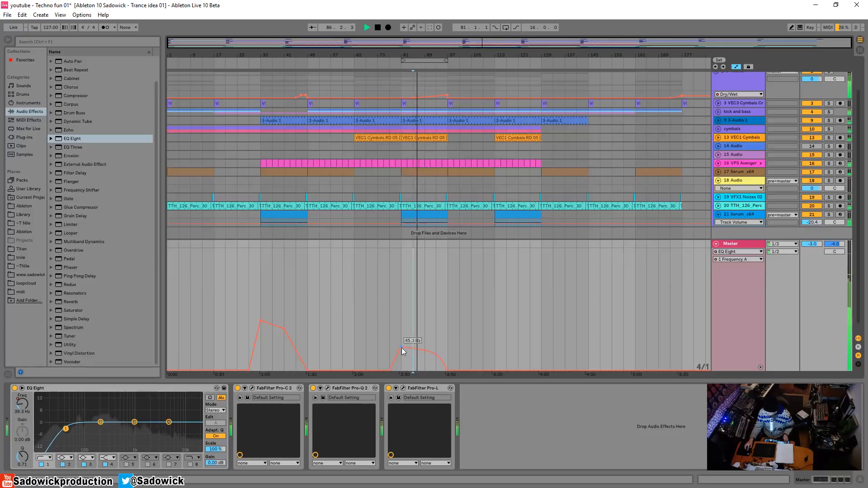
pyautogui.moveTo(402, 347); pyautogui.dragTo(402, 335)
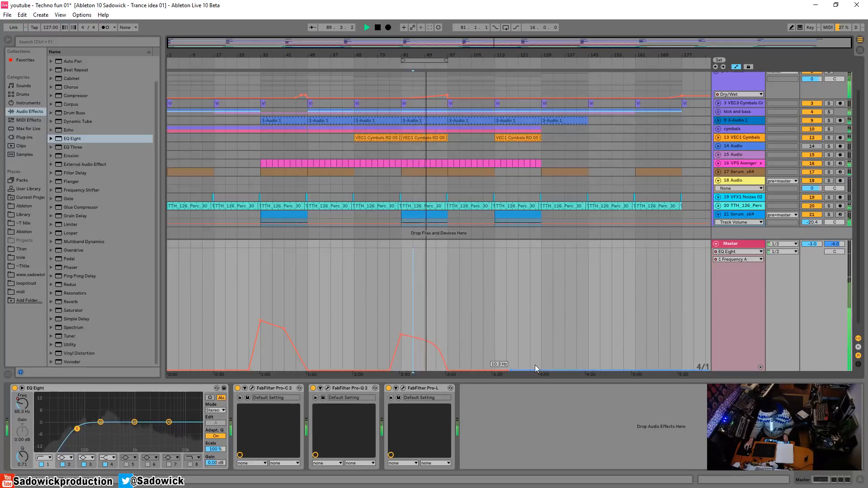
# Step: Draw a third low-cut rise on the Master that curves up from about bar 117 and drops back at bar 129
pyautogui.press('b')
pyautogui.moveTo(534, 349)
pyautogui.mouseDown()
pyautogui.moveTo(527, 343)
pyautogui.moveTo(536, 338)
pyautogui.mouseUp()
pyautogui.press('b')
pyautogui.moveTo(528, 371); pyautogui.dragTo(520, 370)
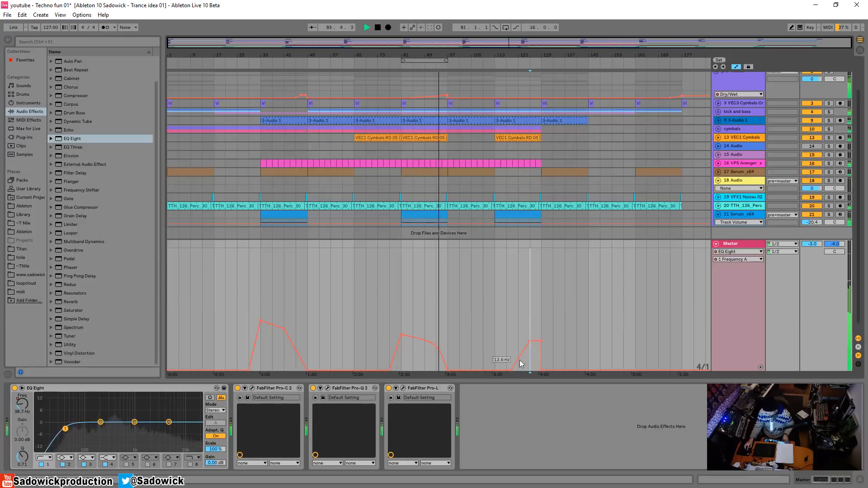
pyautogui.click(530, 341)
pyautogui.moveTo(531, 353); pyautogui.dragTo(530, 361)
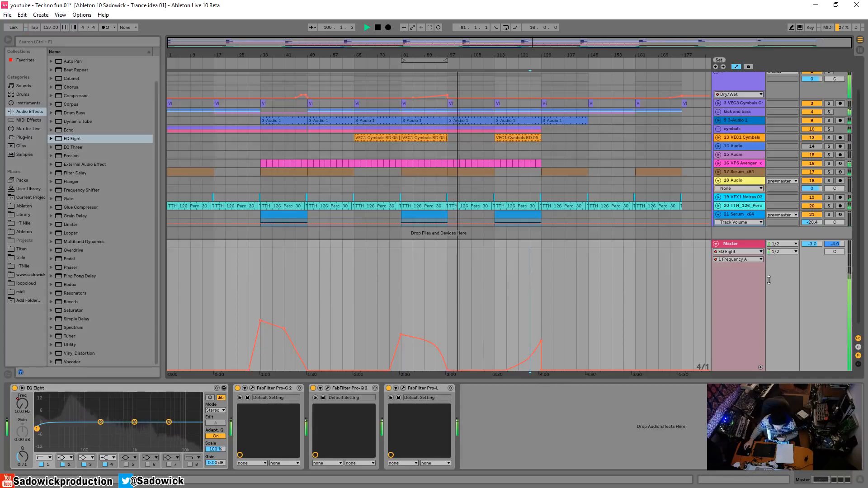
# Step: Raise the low-cut automation peak at bar 129 to about the height of the first peak, and reduce the Master track's height
pyautogui.click(485, 140)
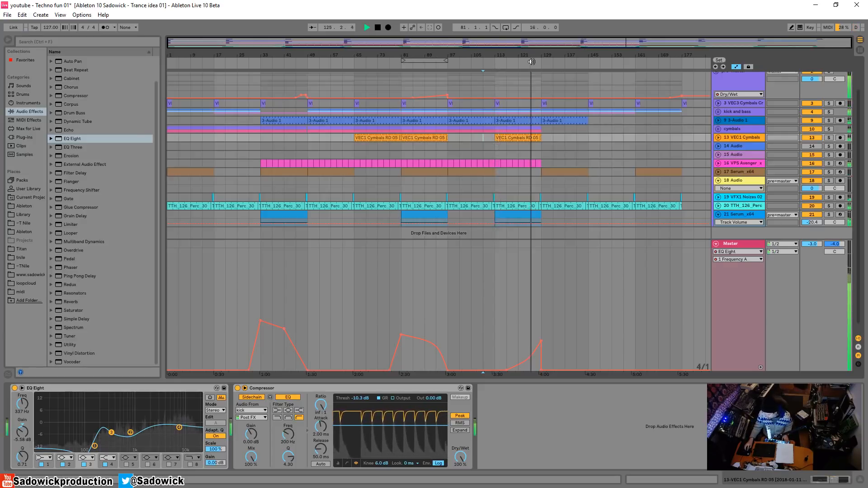
pyautogui.moveTo(544, 342)
pyautogui.moveTo(544, 341); pyautogui.dragTo(542, 320)
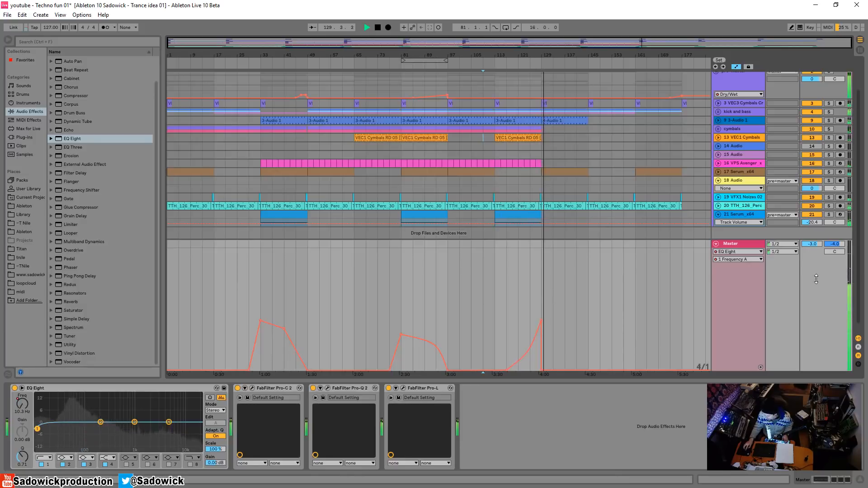
pyautogui.moveTo(816, 279); pyautogui.dragTo(820, 291)
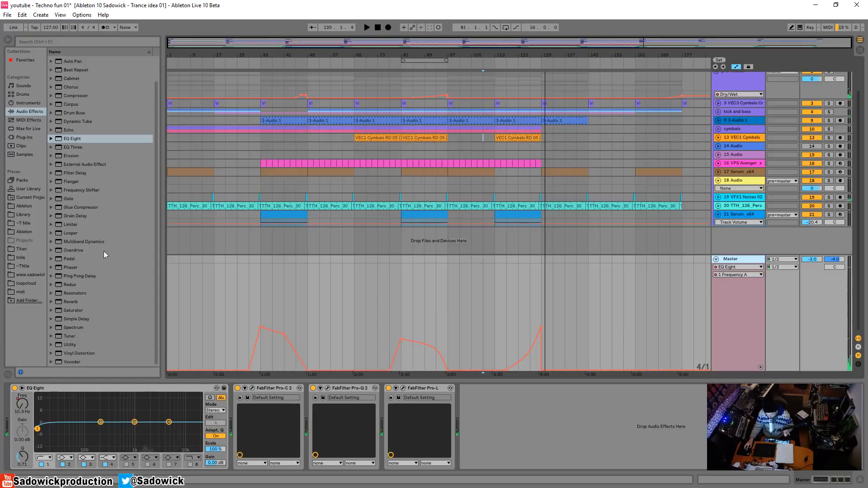
# Step: Add a Reverb between EQ Eight and FabFilter Pro-C 2 on the Master track, and set its Decay Time to 1.76 s
pyautogui.click(26, 137)
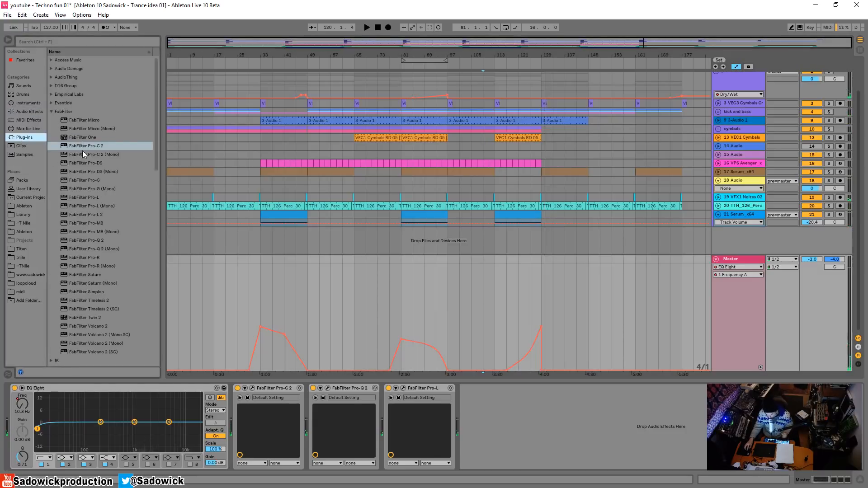
pyautogui.click(31, 112)
pyautogui.moveTo(74, 301); pyautogui.dragTo(243, 406)
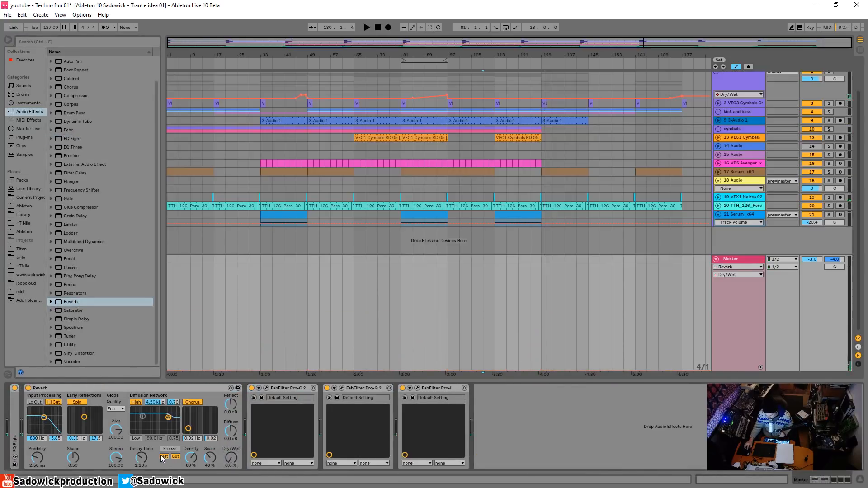
pyautogui.press('space')
pyautogui.moveTo(231, 458); pyautogui.dragTo(231, 425)
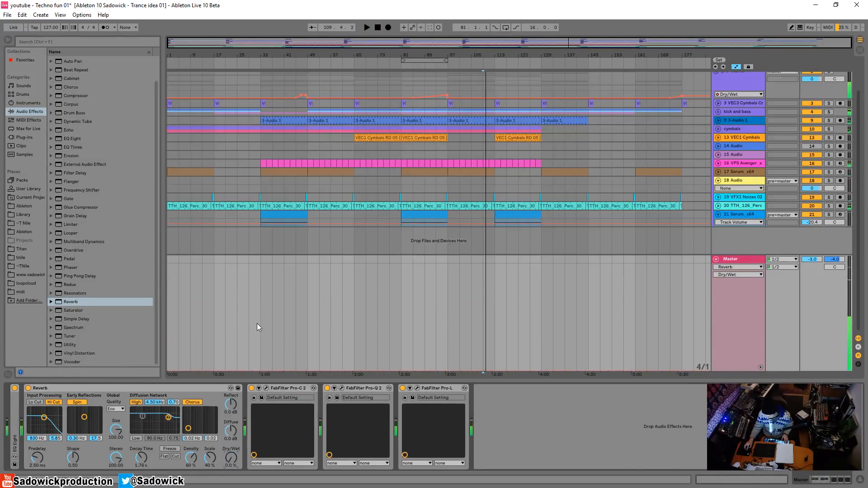
# Step: Automate the Master Reverb's Dry/Wet to about 26% over bars 33 to 49, with a ramp up from bar 29
pyautogui.press('space')
pyautogui.moveTo(257, 324); pyautogui.dragTo(289, 369)
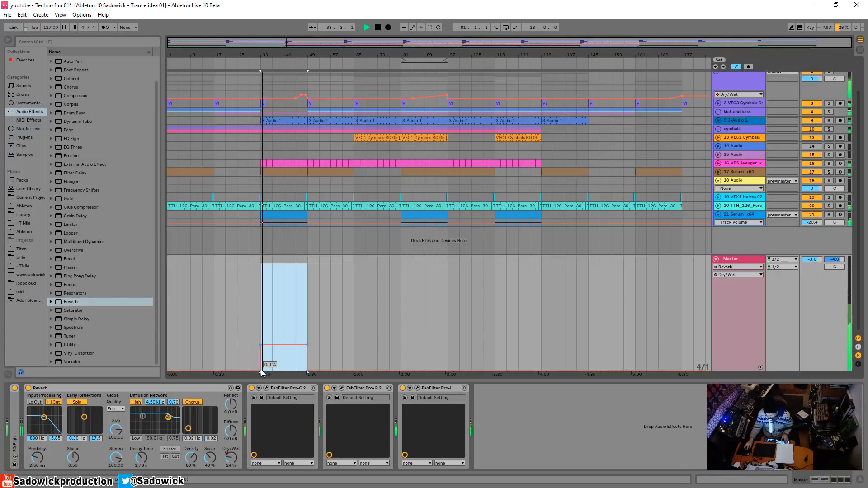
pyautogui.moveTo(261, 371); pyautogui.dragTo(249, 371)
pyautogui.click(249, 341)
pyautogui.press('space')
pyautogui.press('space')
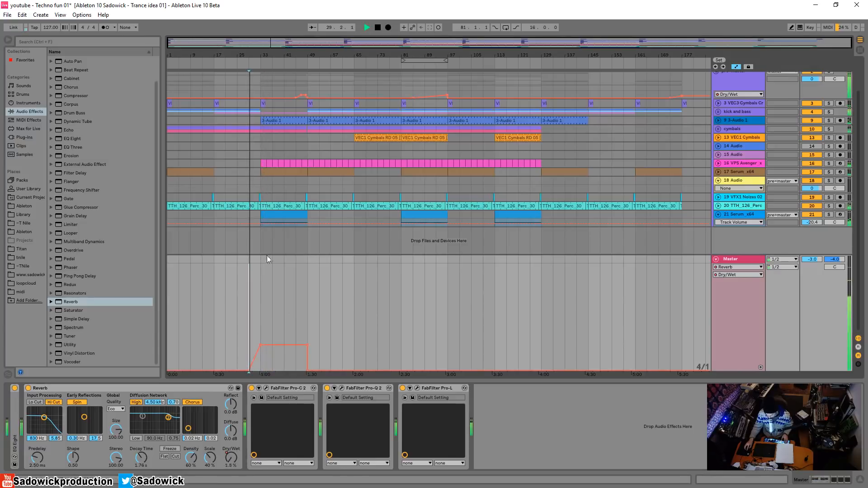
pyautogui.moveTo(285, 345); pyautogui.dragTo(284, 343)
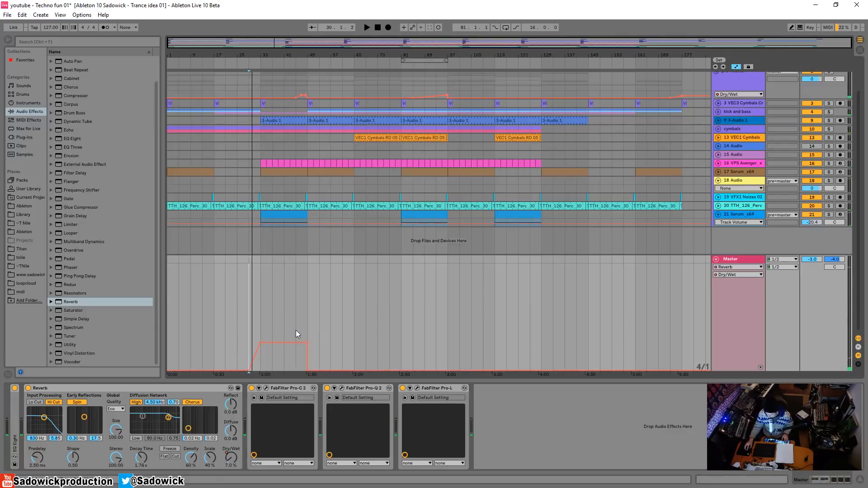
# Step: Play from bar 33, set the Master Reverb's Decay Time to 4.98 s and turn its Chorus off
pyautogui.click(257, 319)
pyautogui.press('space')
pyautogui.moveTo(138, 458); pyautogui.dragTo(137, 442)
pyautogui.click(190, 403)
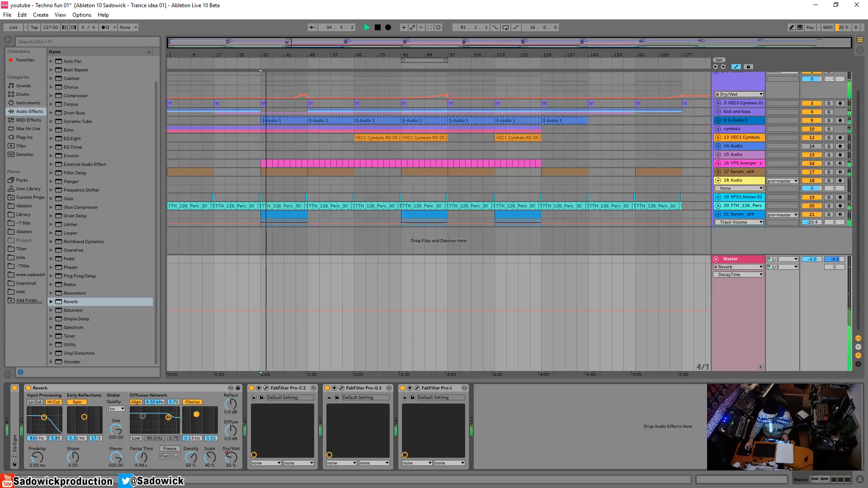
pyautogui.click(194, 403)
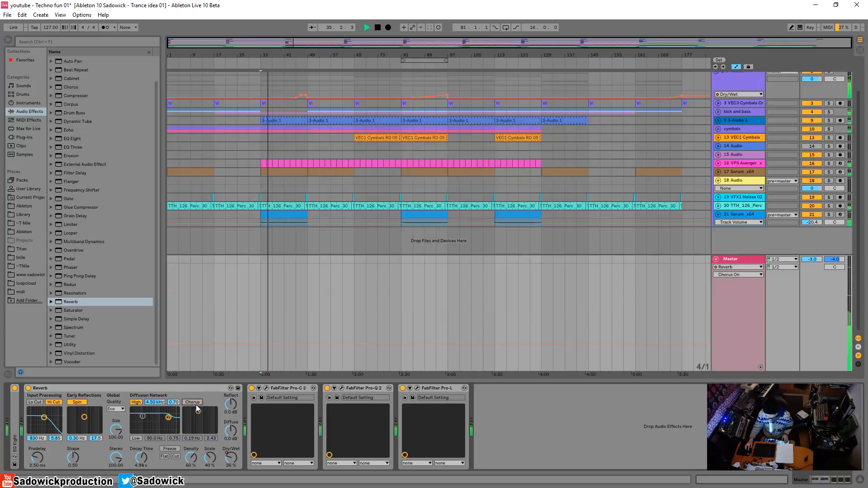
# Step: Raise the Master Reverb's Dry/Wet automation to about 30% over bars 81 to 97
pyautogui.click(226, 457)
pyautogui.moveTo(404, 307); pyautogui.dragTo(425, 367)
pyautogui.moveTo(418, 341); pyautogui.dragTo(418, 334)
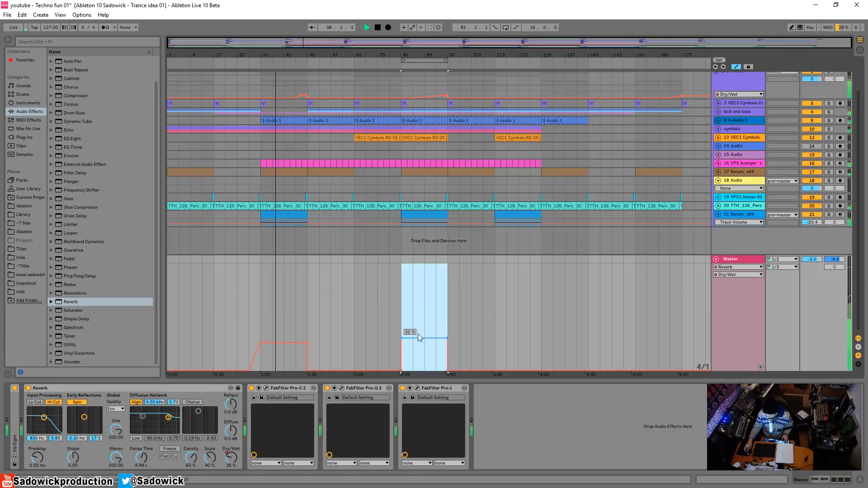
# Step: Add a Dry/Wet ramp from bar 77 to bar 81, curve both reverb ramps and play from bar 77
pyautogui.click(391, 296)
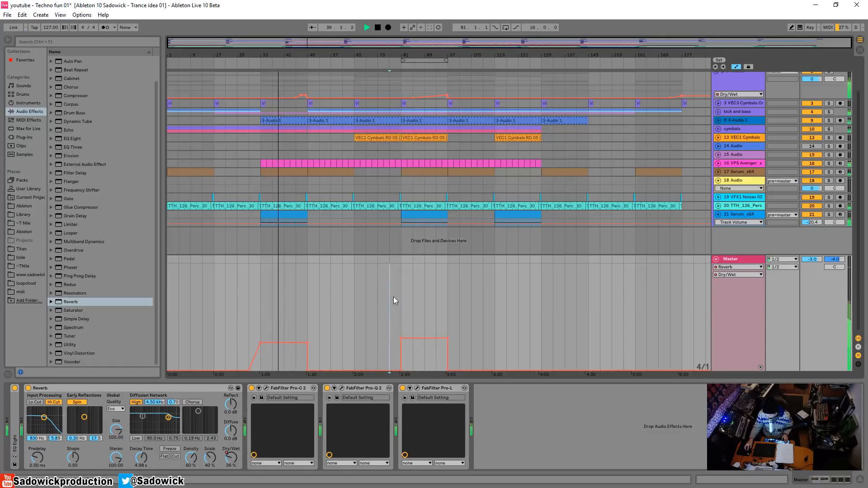
pyautogui.click(397, 66)
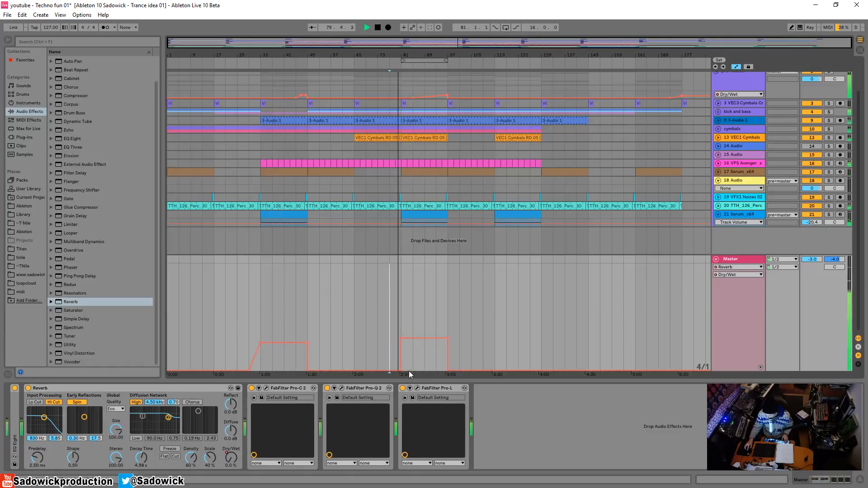
pyautogui.moveTo(404, 373); pyautogui.dragTo(394, 364)
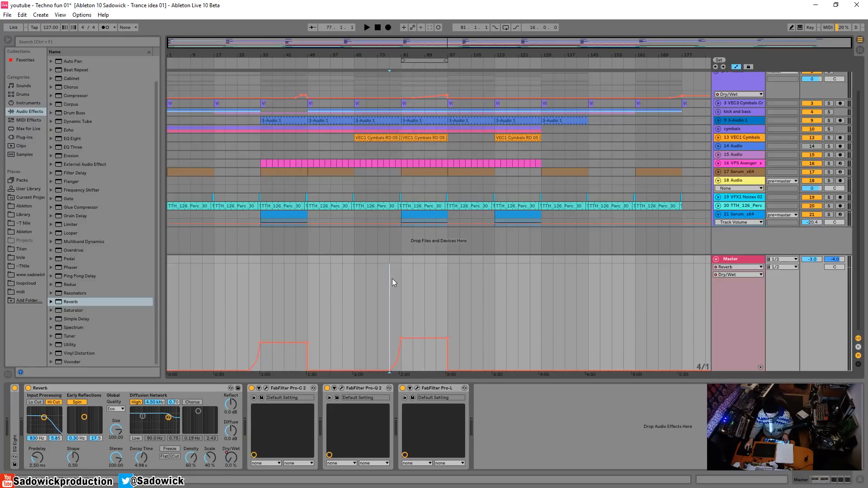
pyautogui.press('space')
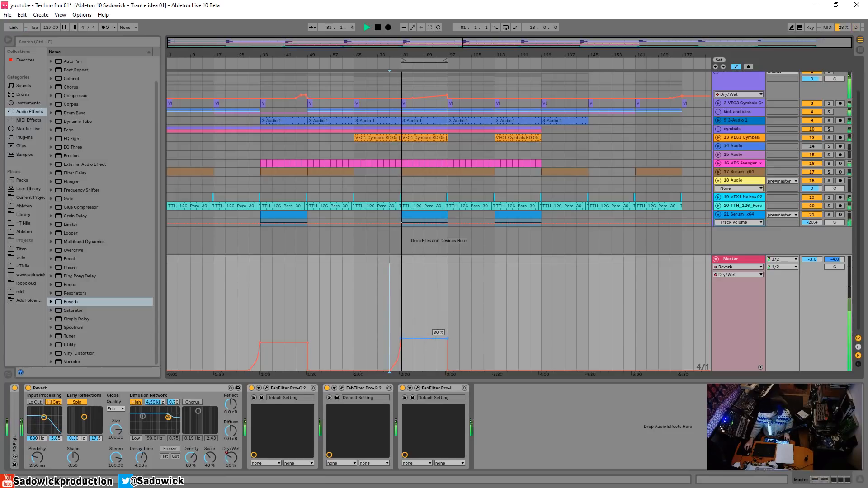
# Step: Lower the Master Reverb's Dry/Wet automation to 29% over bars 81 to 97 and draw a curved rise to about 22% over bars 113 to 129
pyautogui.moveTo(430, 340); pyautogui.dragTo(430, 341)
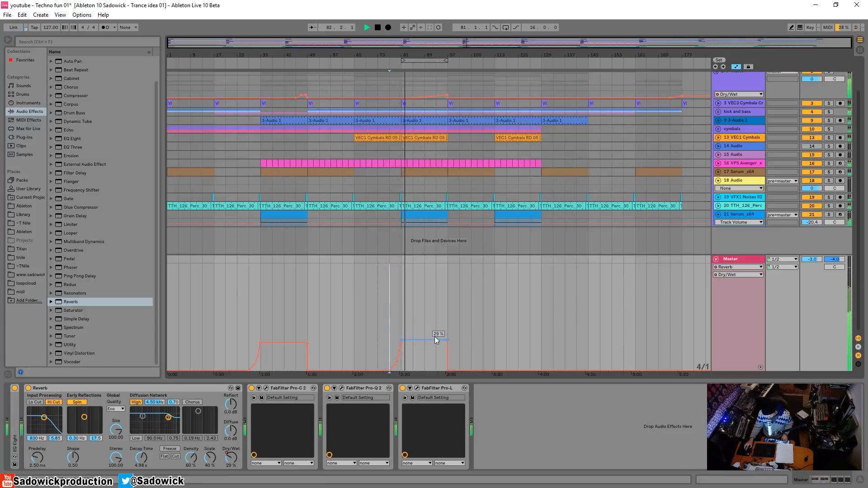
pyautogui.moveTo(496, 337); pyautogui.dragTo(545, 372)
pyautogui.hotkey('ctrl', 'z')
pyautogui.click(495, 339)
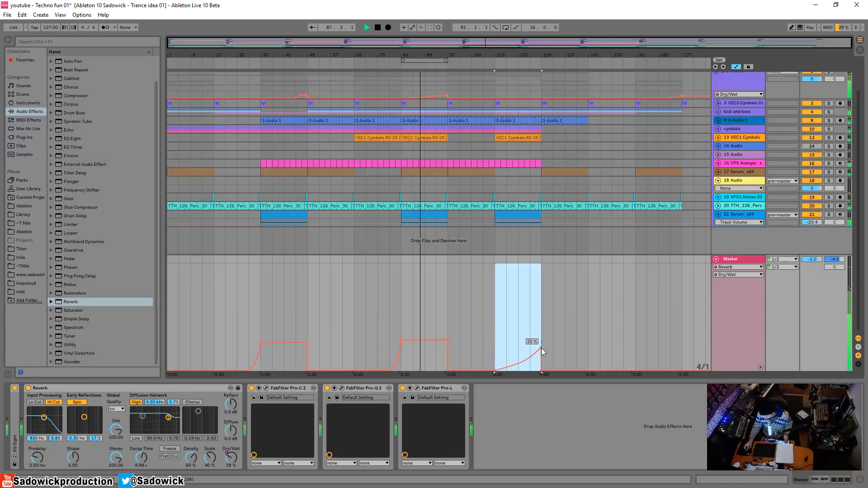
# Step: Automate the Master Reverb's Dry/Wet with a curved rise to about 25% over bars 161 to 177
pyautogui.click(636, 357)
pyautogui.moveTo(638, 360); pyautogui.dragTo(682, 357)
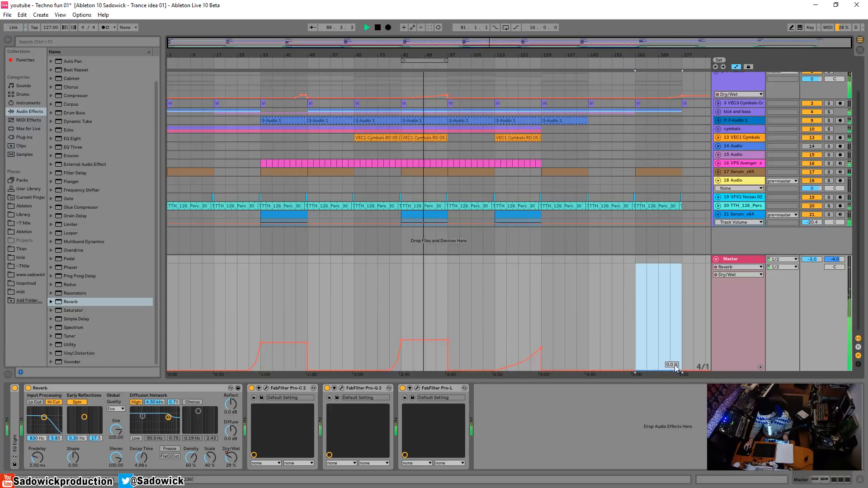
pyautogui.click(671, 353)
pyautogui.press('b')
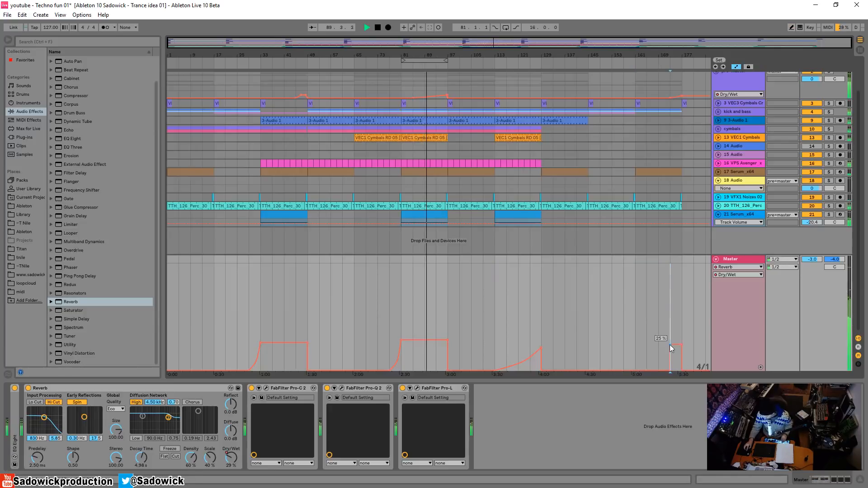
pyautogui.moveTo(669, 345)
pyautogui.mouseDown()
pyautogui.moveTo(670, 370)
pyautogui.moveTo(647, 370)
pyautogui.moveTo(669, 358)
pyautogui.moveTo(636, 365)
pyautogui.mouseUp()
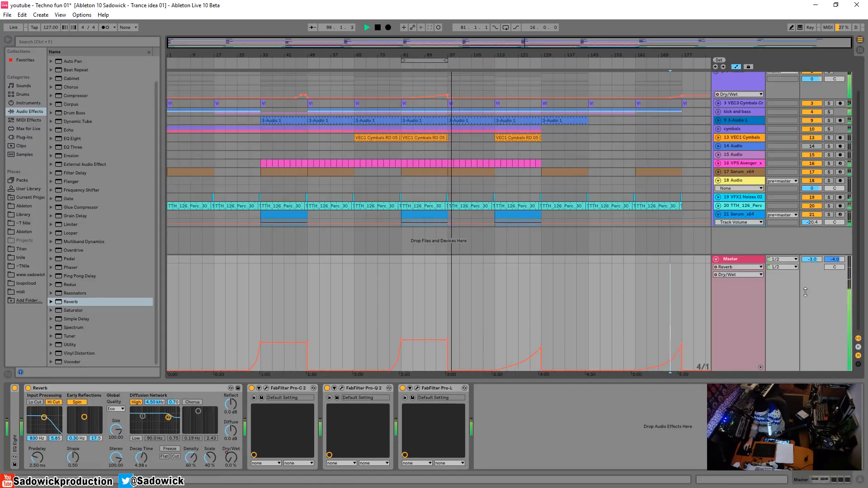
# Step: Reduce the height of the Master track's automation lane and stop playback
pyautogui.moveTo(806, 293); pyautogui.dragTo(794, 332)
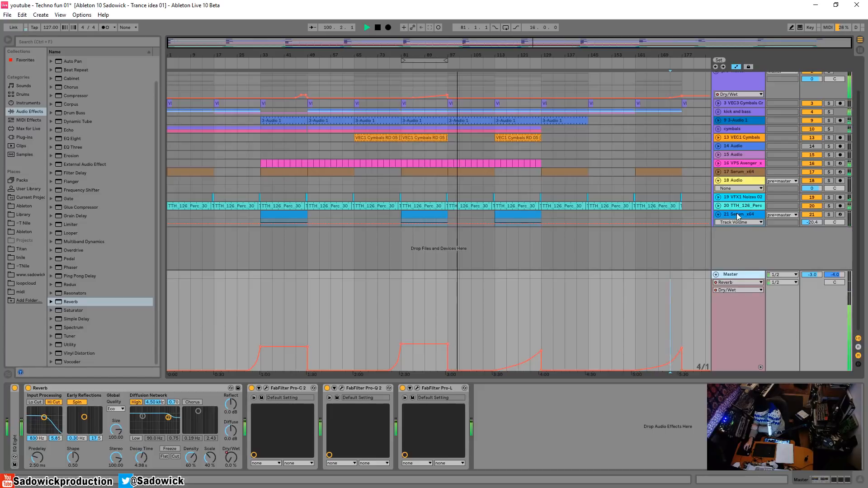
pyautogui.press('space')
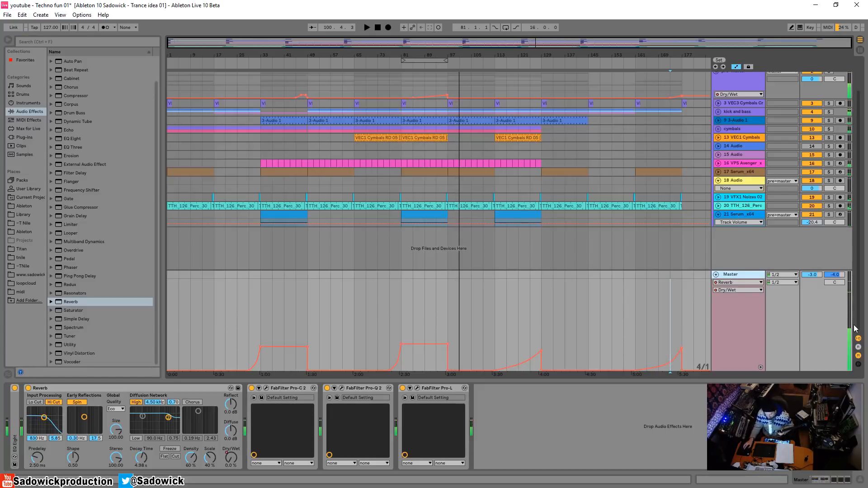
pyautogui.moveTo(836, 334)
pyautogui.mouseDown()
pyautogui.moveTo(834, 311)
pyautogui.moveTo(835, 341)
pyautogui.mouseUp()
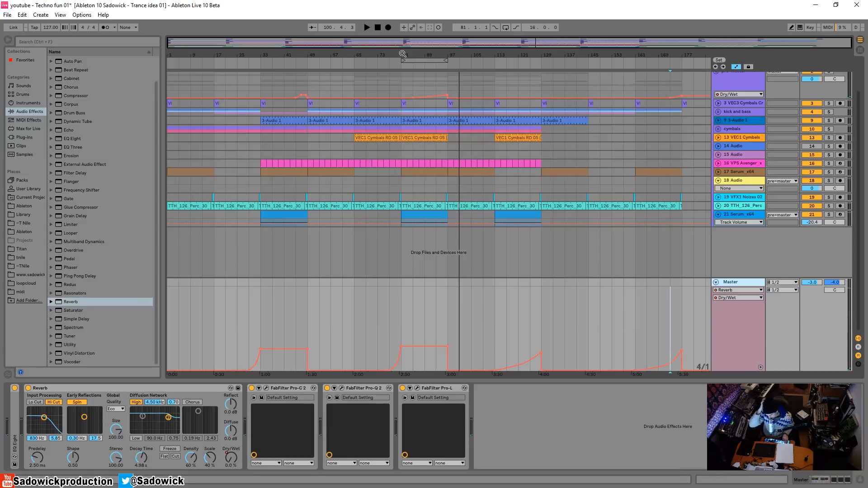
# Step: Open FabFilter Pro-L on the Master, play from bar 49 and raise the limiter's gain to about +3.2 dB
pyautogui.click(417, 389)
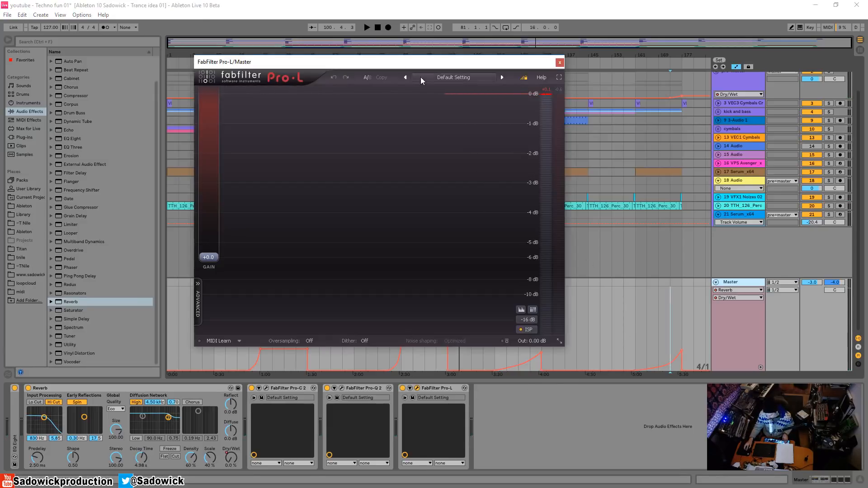
pyautogui.press('space')
pyautogui.moveTo(478, 63); pyautogui.dragTo(537, 153)
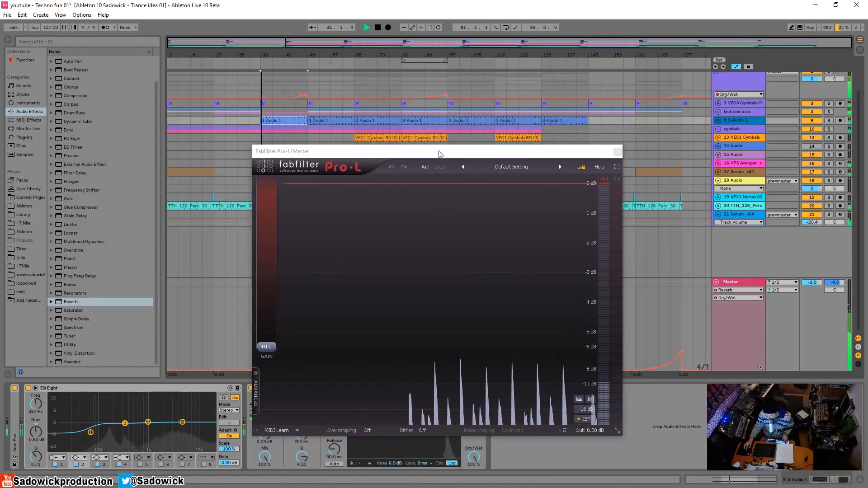
pyautogui.click(330, 121)
pyautogui.press('space')
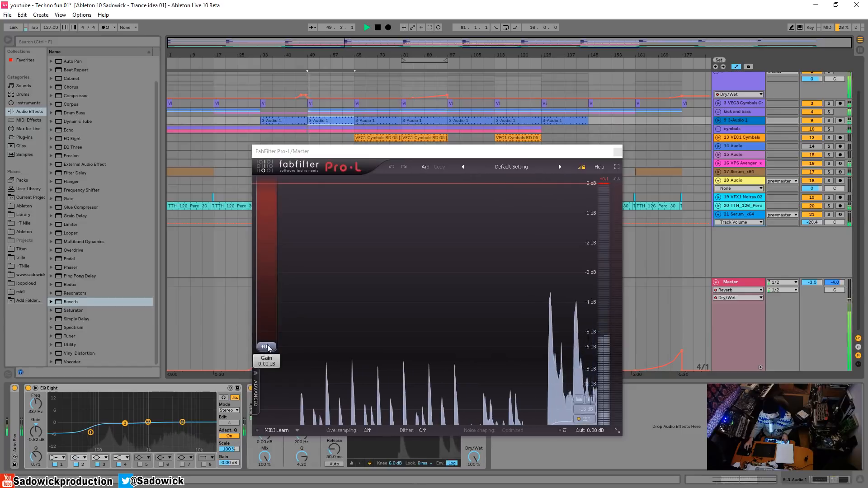
pyautogui.moveTo(266, 346); pyautogui.dragTo(298, 323)
pyautogui.press('space')
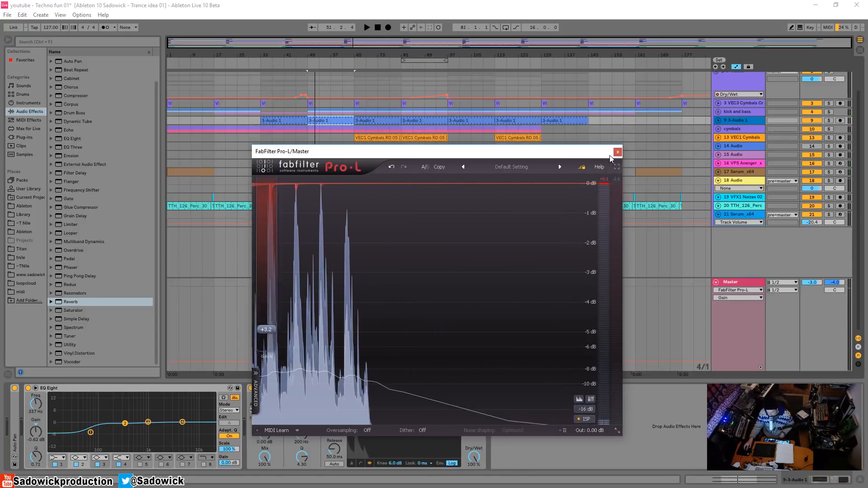
# Step: Close the Pro-L window and save the Live Set
pyautogui.click(618, 151)
pyautogui.click(7, 15)
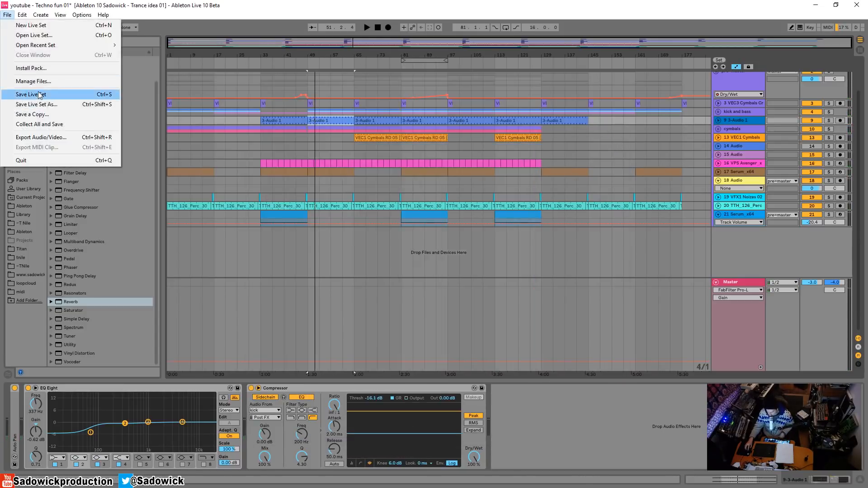
pyautogui.click(38, 92)
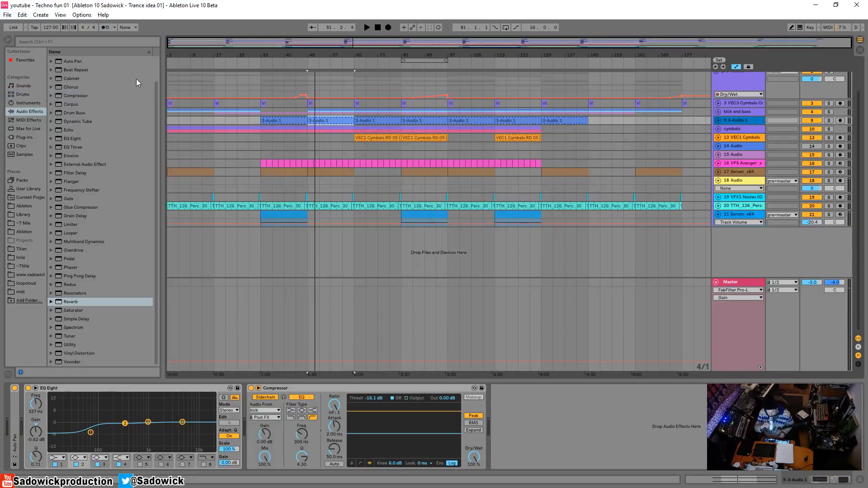